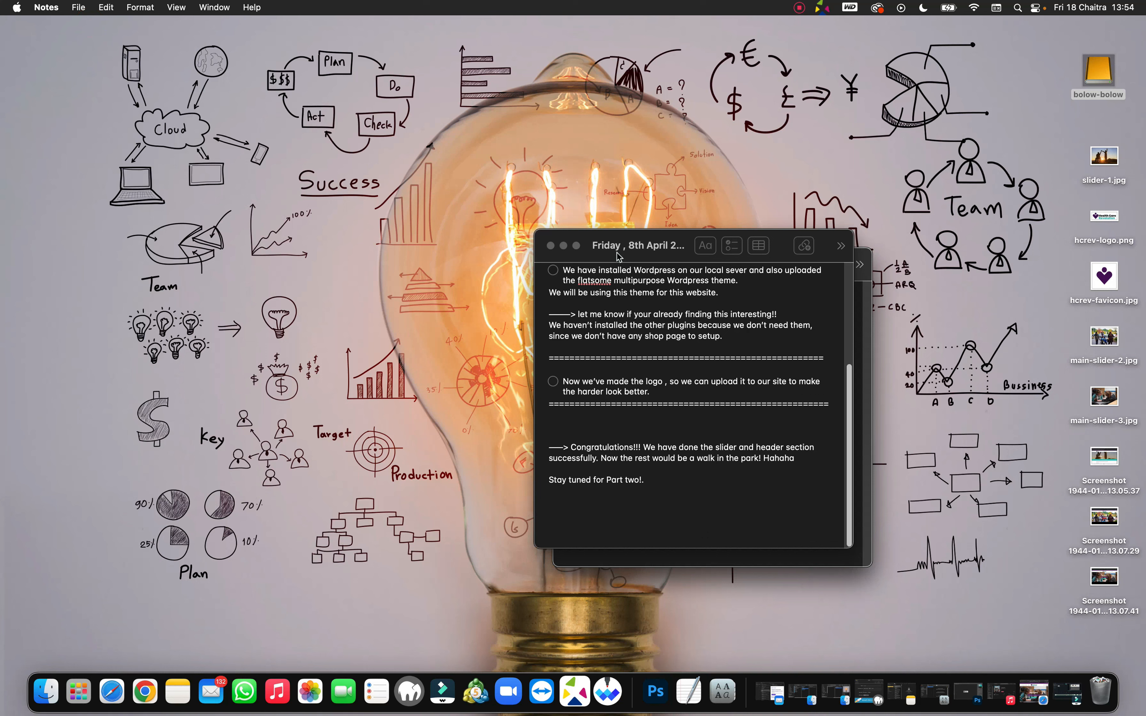
Step: Close the front Friday, 8th April note so the blank New Note is showing
click(749, 555)
click(551, 246)
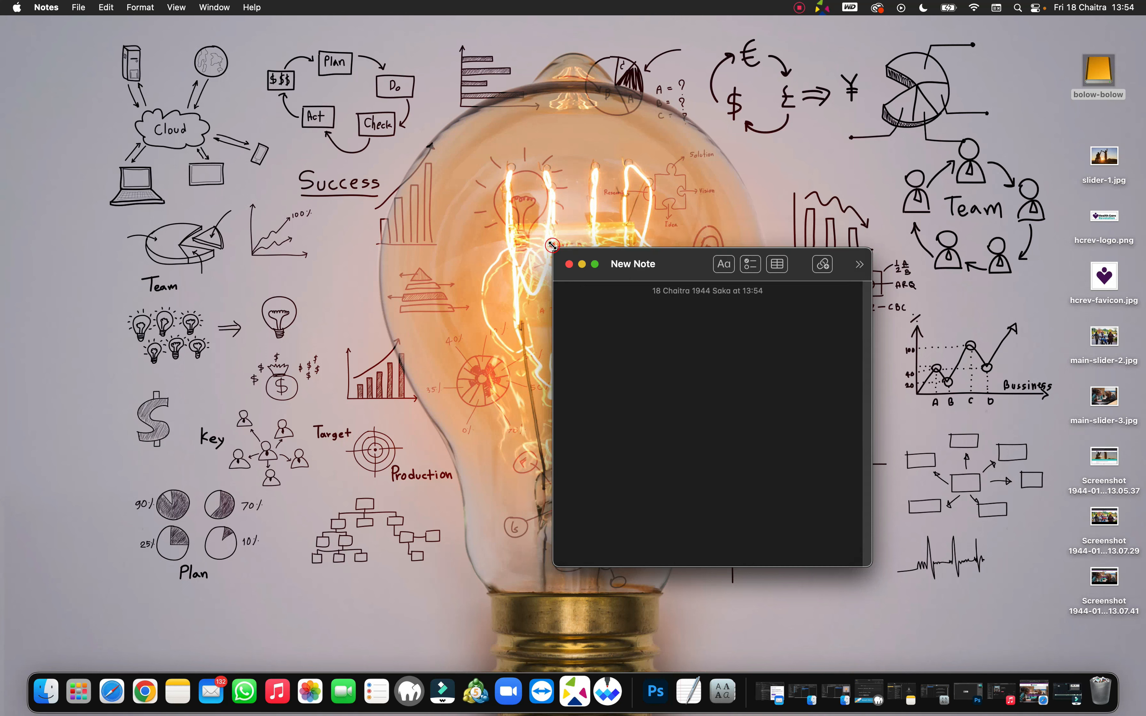
Step: Type the opening 'Hey, welcome back to part 2 of the video, I see your hunger…' line in the new note
click(609, 312)
text(Hey)
key(BackSpace)
text(, welcome)
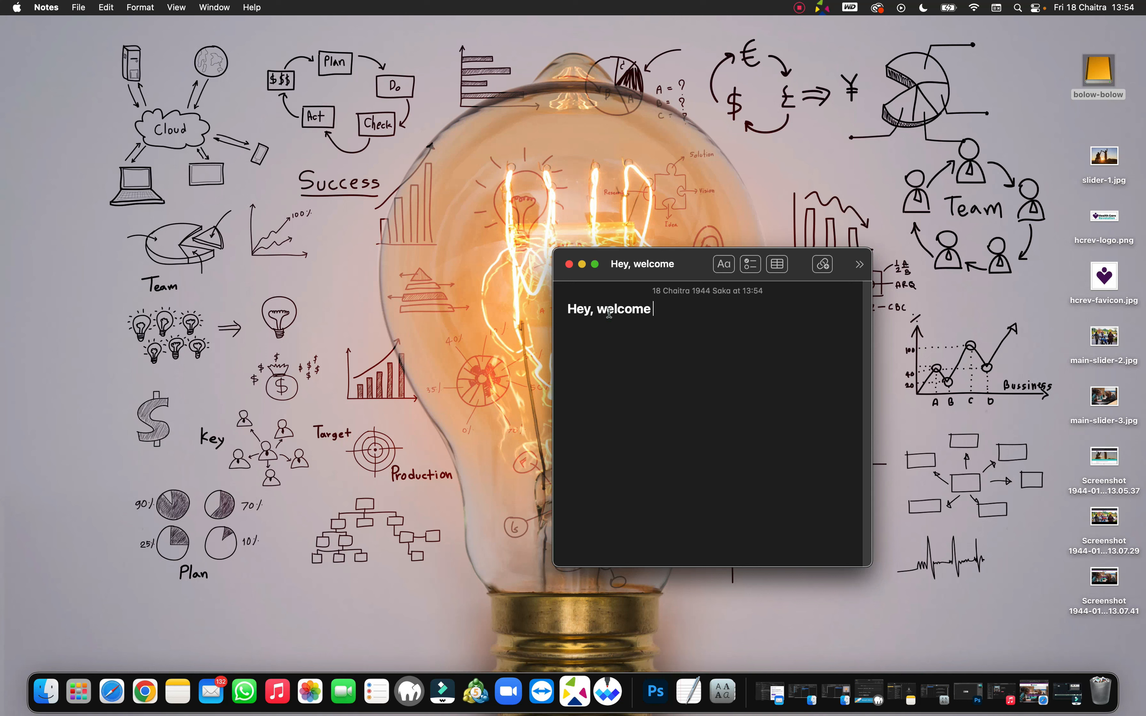
text( back to part 2)
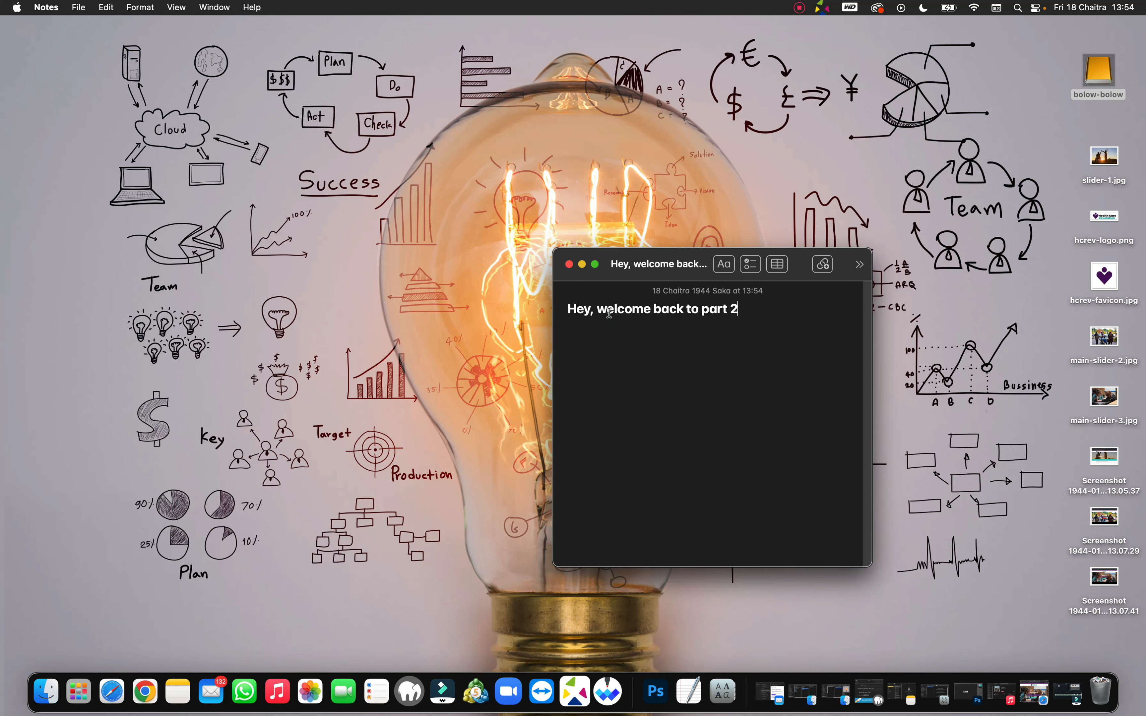
text( of the)
text(video , I see yur)
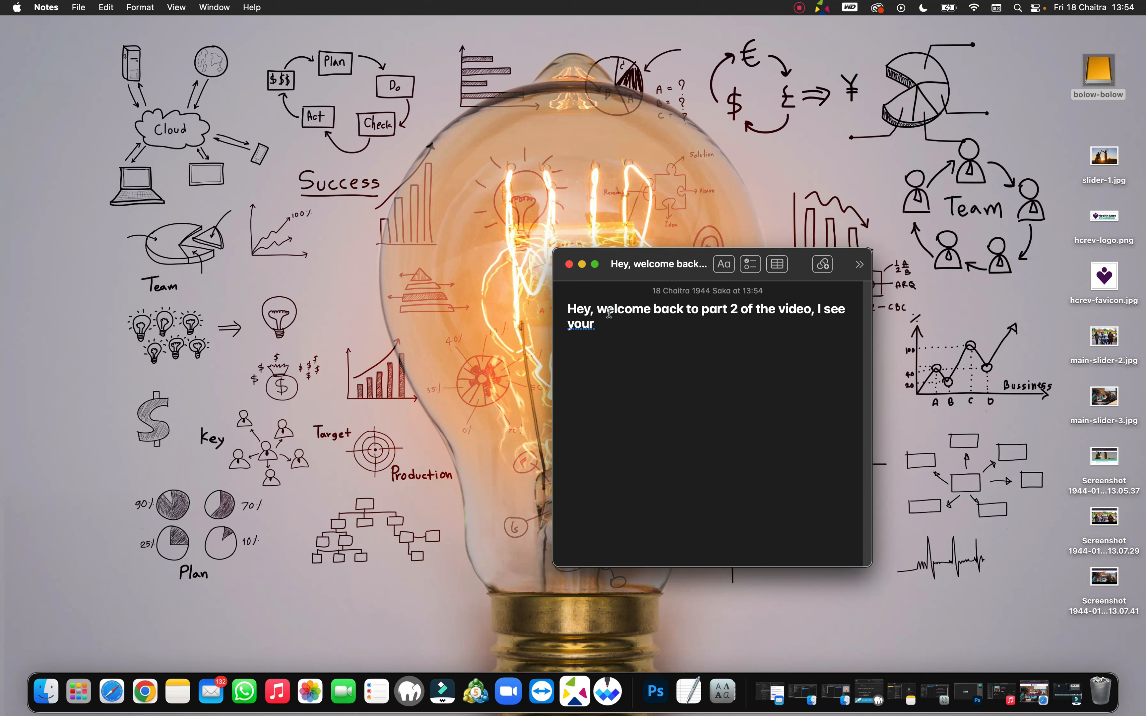
text( hunger to get this)
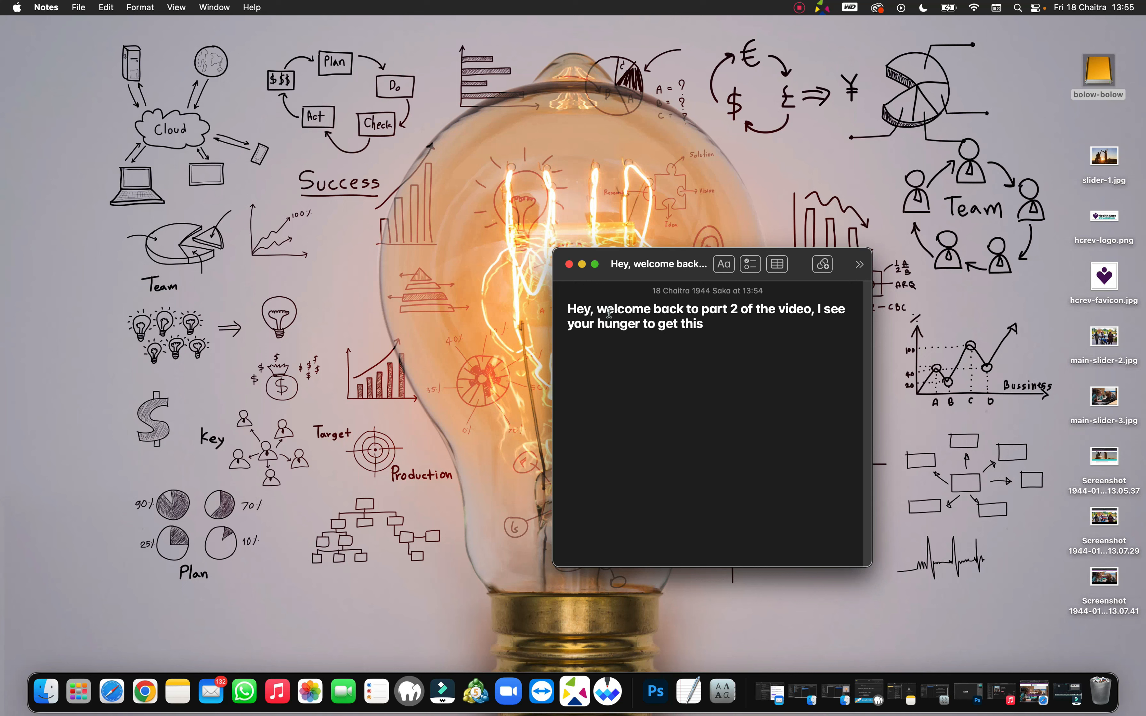
text( skills under your b)
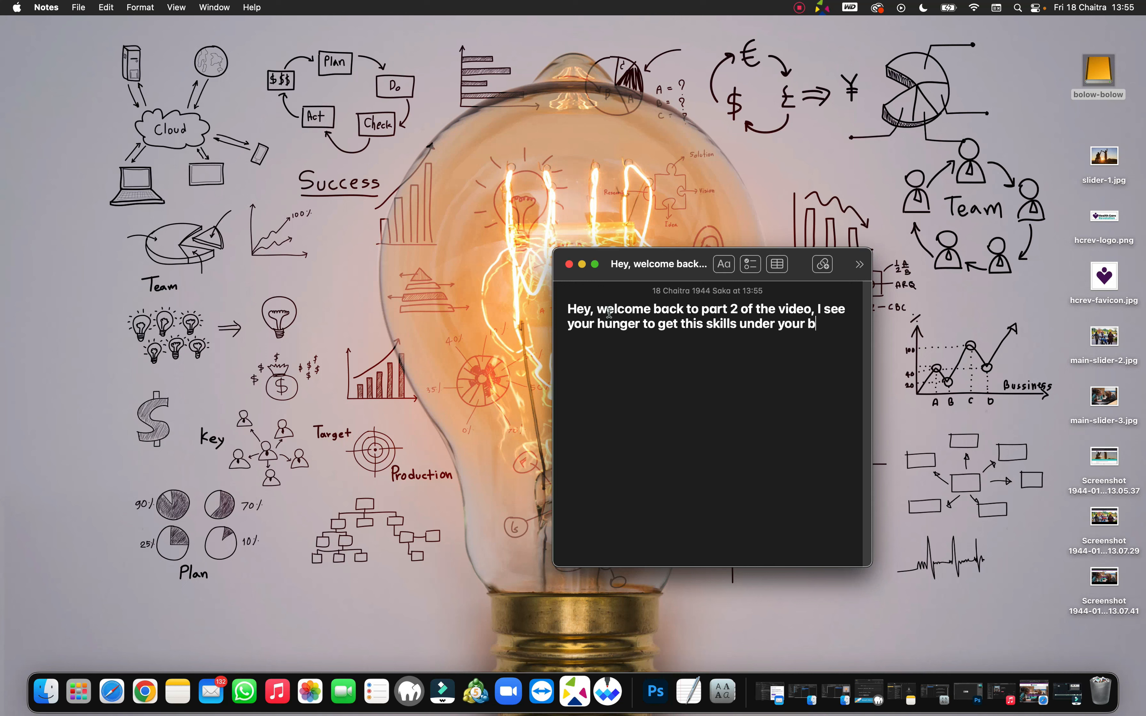
text(elt, keep it up, I)
Step: Finish the first paragraph with '…even better than I DO IT. I'm not kidding!.'
text(f yo)
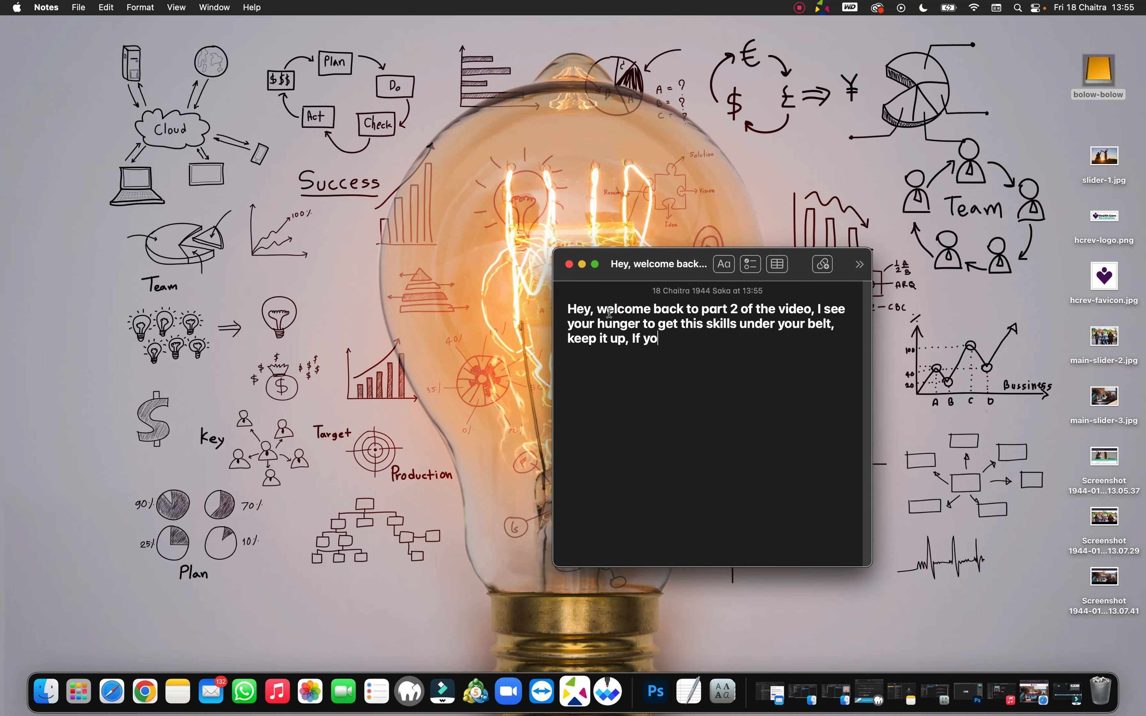
text(u decide I make sure )
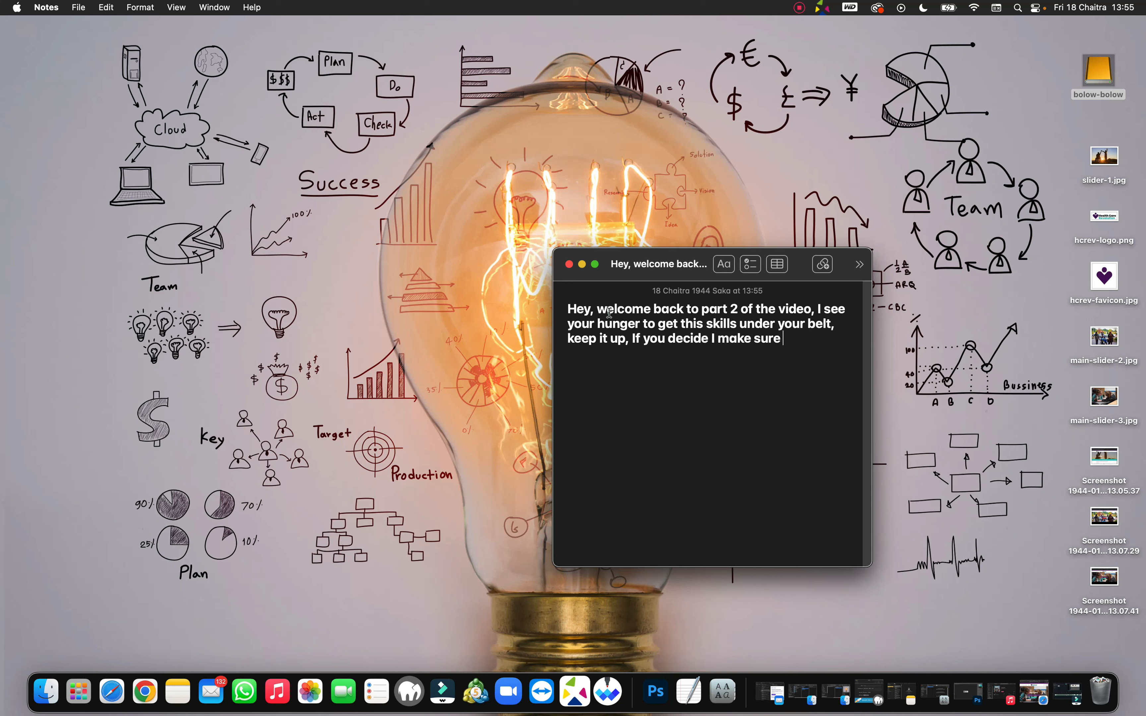
text(you do it exactly)
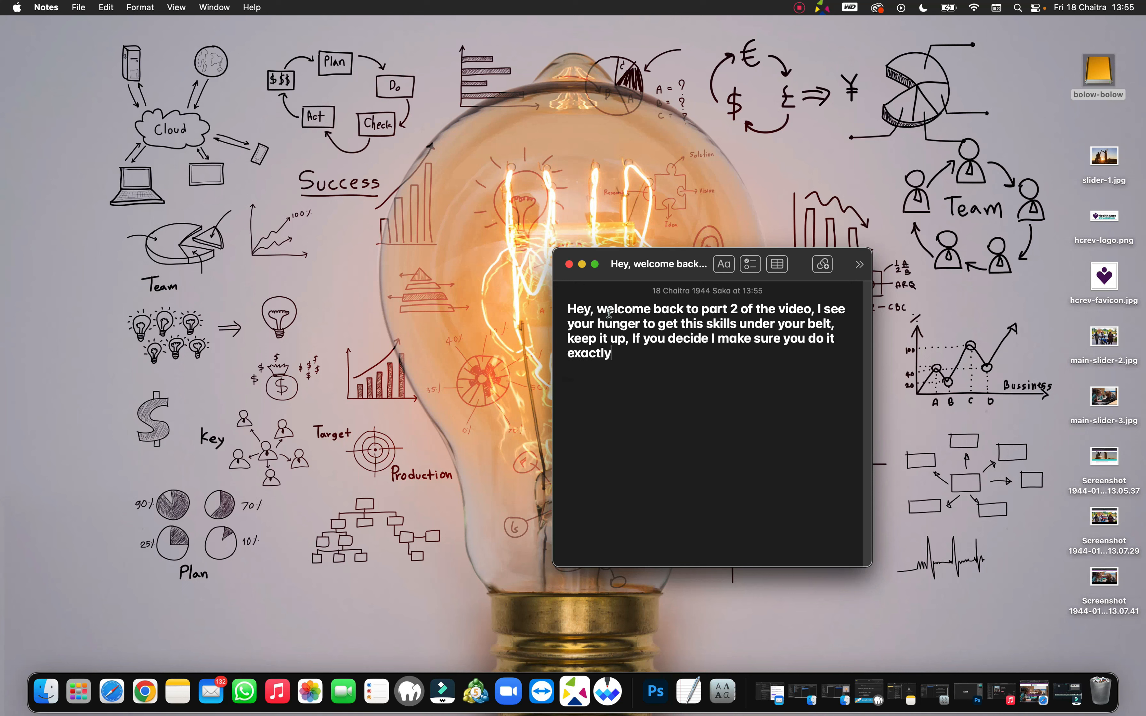
text( or even better than I)
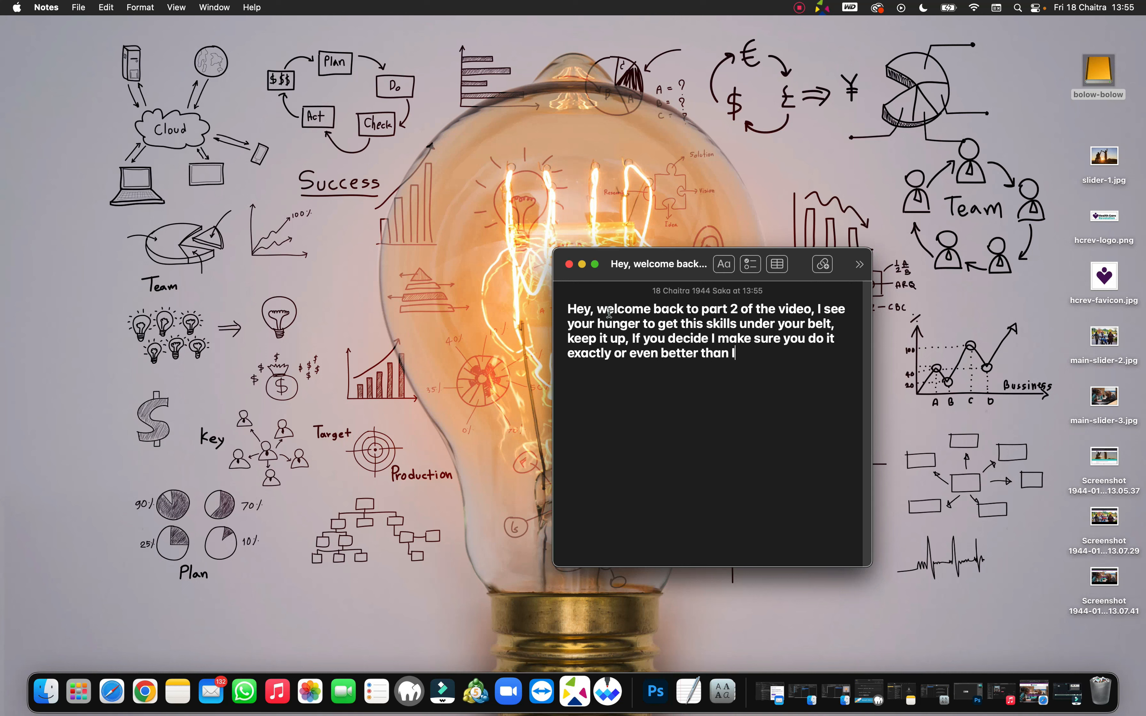
text(DO)
key(BackSpace)
key(BackSpace)
text(DO I)
key(BackSpace)
text(IT. I'm not kidding)
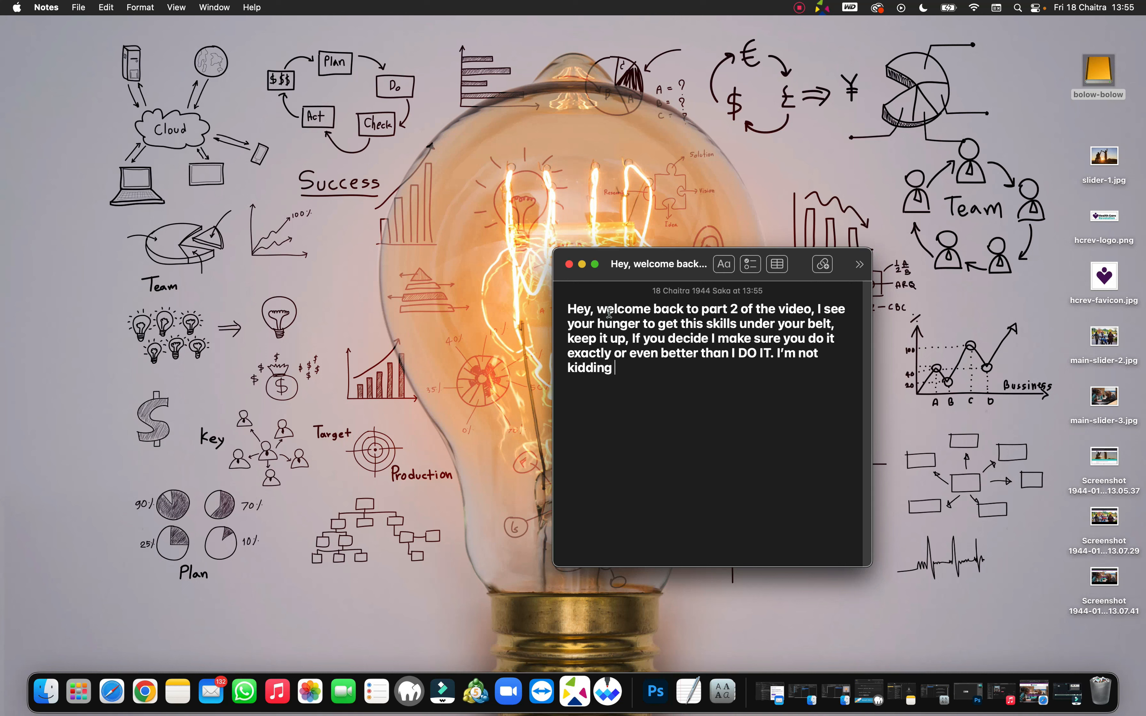
key(BackSpace)
text(!.)
Step: Start a second paragraph beginning 'In this'
key(Return)
key(Return)
text(J)
key(BackSpace)
text(In this)
Step: Write about completing the home page, a contact page and editing pics, ending 'so let's DO IT'
text(part we will be working on complet)
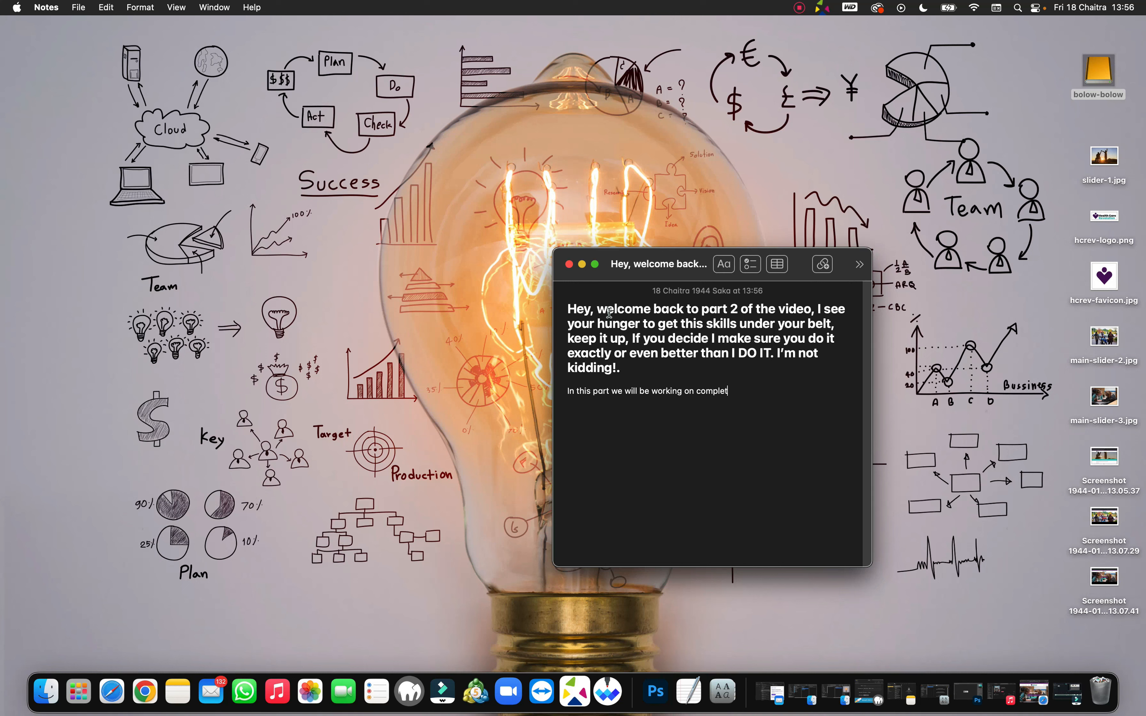
text(ing the home page of hcrevll)
key(Return)
text(website)
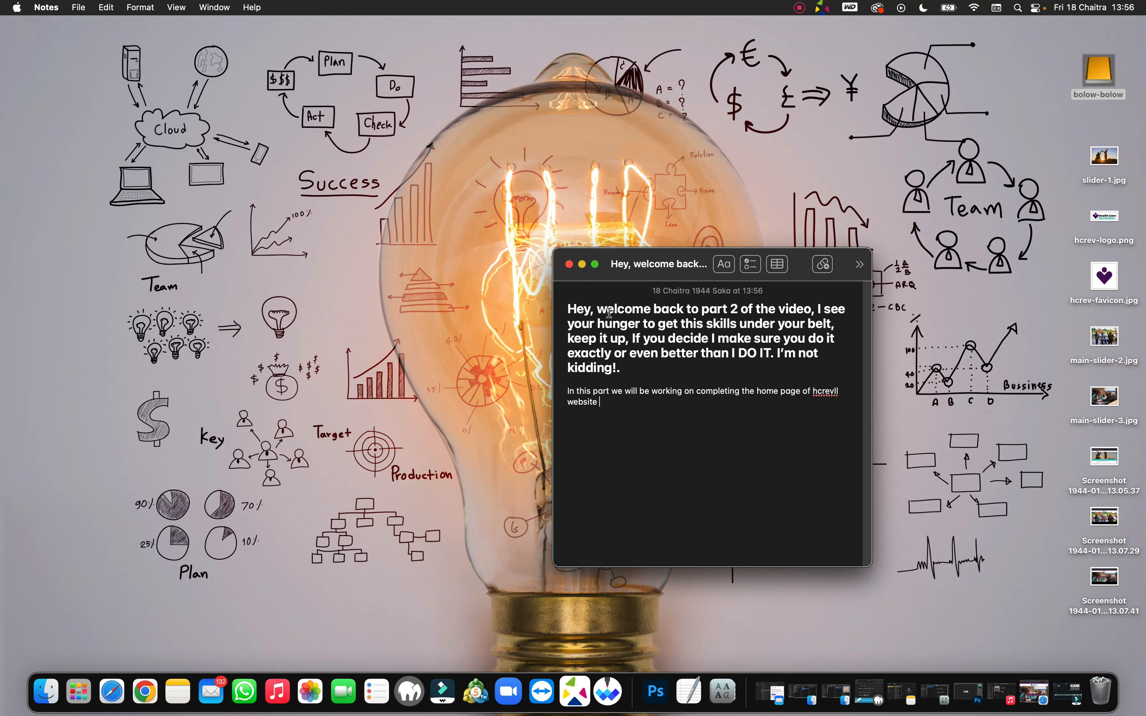
text(and setting up a con)
text(tact pag)
text(e)
text(, )
text(We'll )
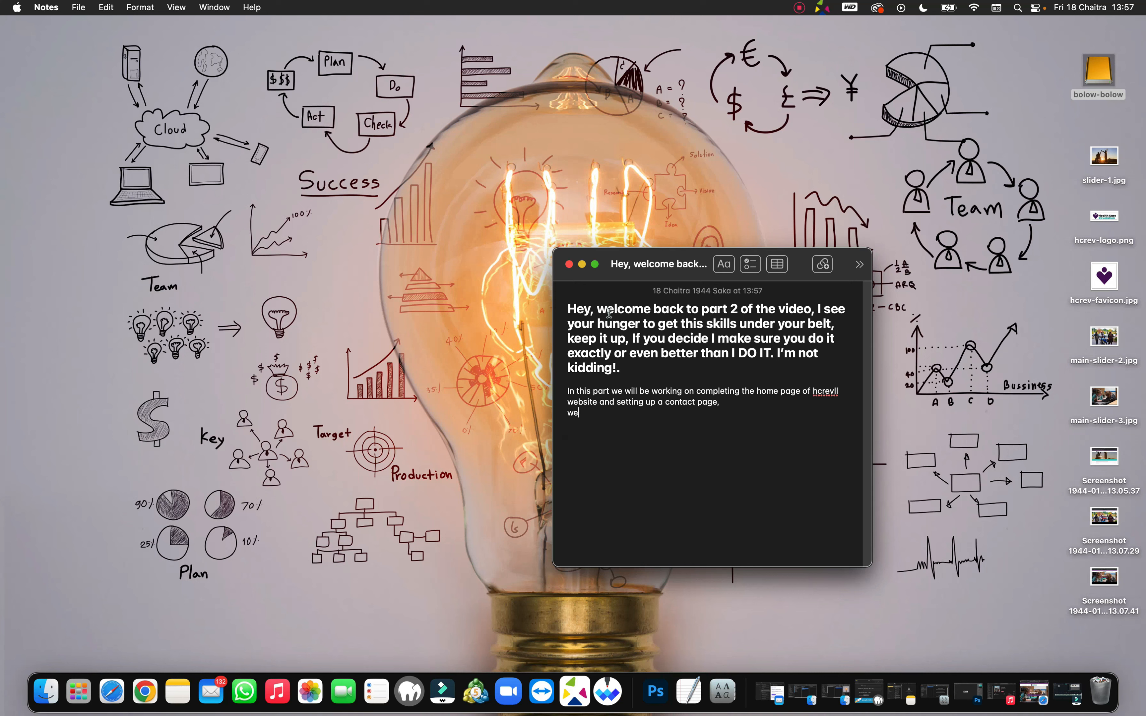
text(have tow)
key(BackSpace)
key(BackSpace)
text(o edit a few of the pics as well)
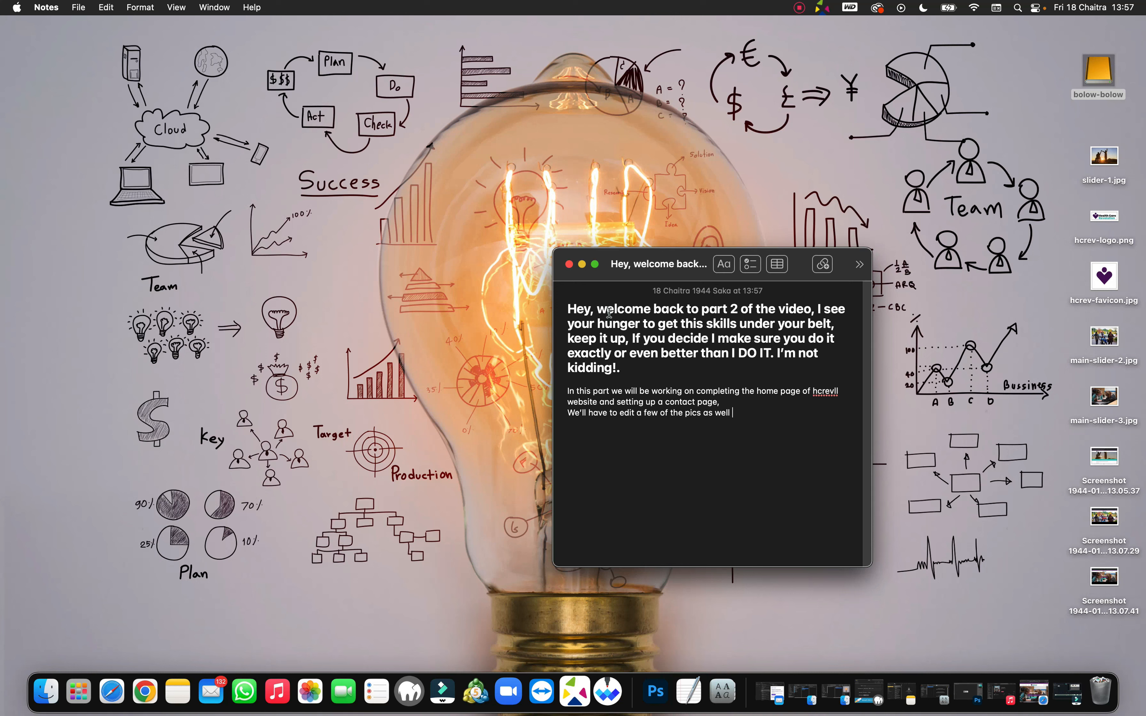
text(, so let's)
text(DO IT)
Step: Add a new line below reading 'OH!, one more thing'
key(Return)
key(Return)
text(00)
key(BackSpace)
key(BackSpace)
text(oo)
key(BackSpace)
key(BackSpace)
text(ooHHH)
key(BackSpace)
key(BackSpace)
key(BackSpace)
key(BackSpace)
text(!)
text(H)
text(, )
text(o)
text(ne more t)
text(hing)
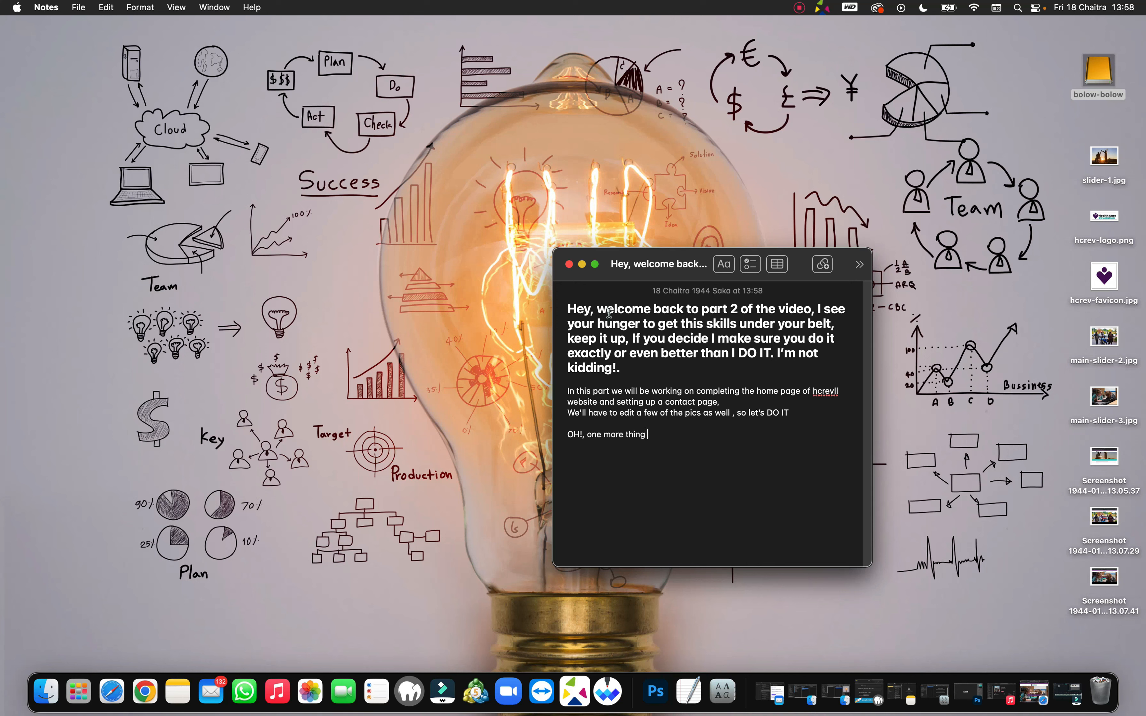
Step: Continue the aside about listening to the book that changed my life while working
key(BackSpace)
text(, I'm doing this while listening to the b)
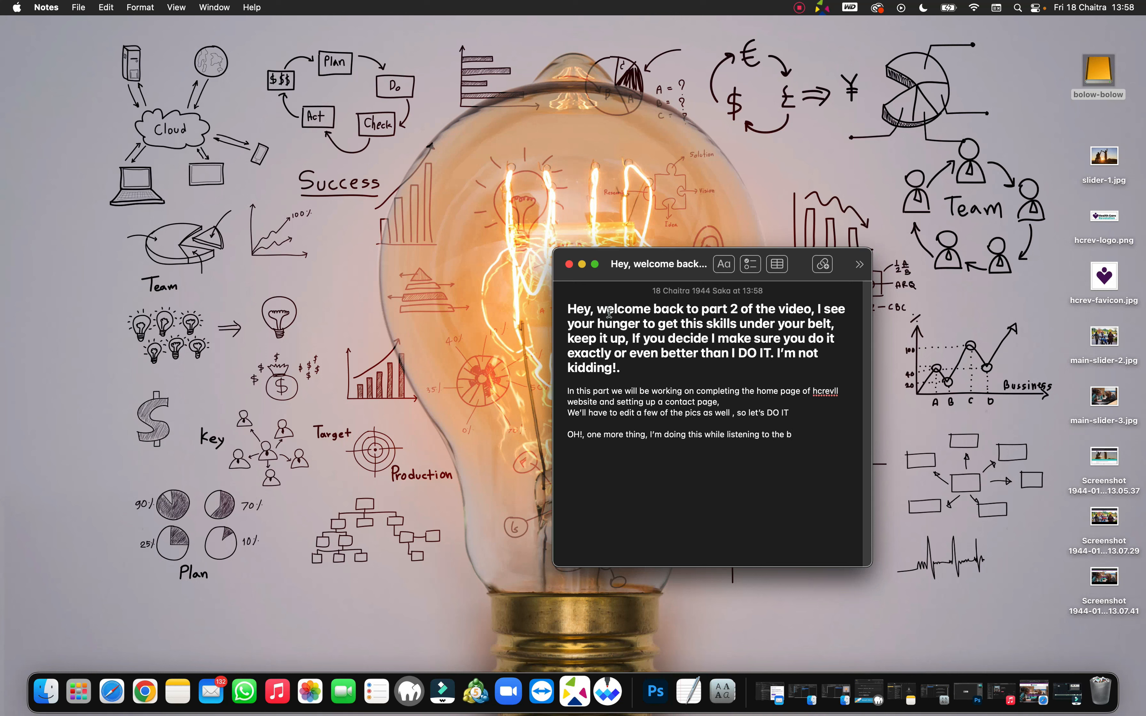
text(ook that changed my life)
text(, and set me )
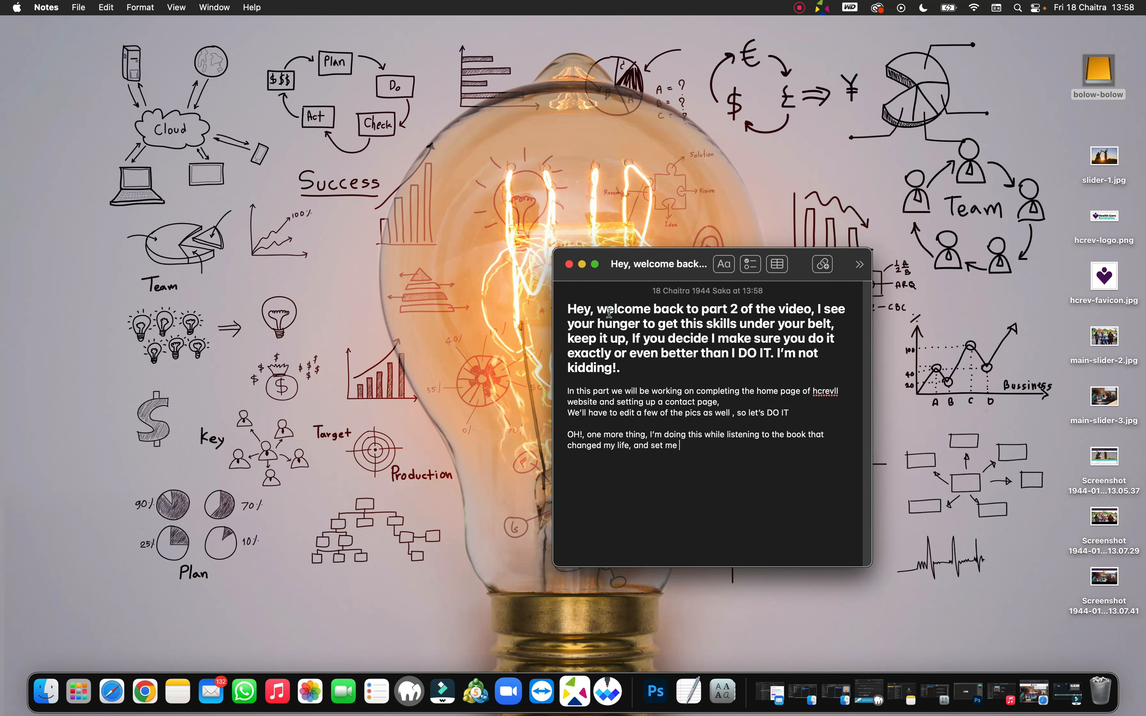
text(on a par)
text(t o)
key(BackSpace)
text(I only got to understand )
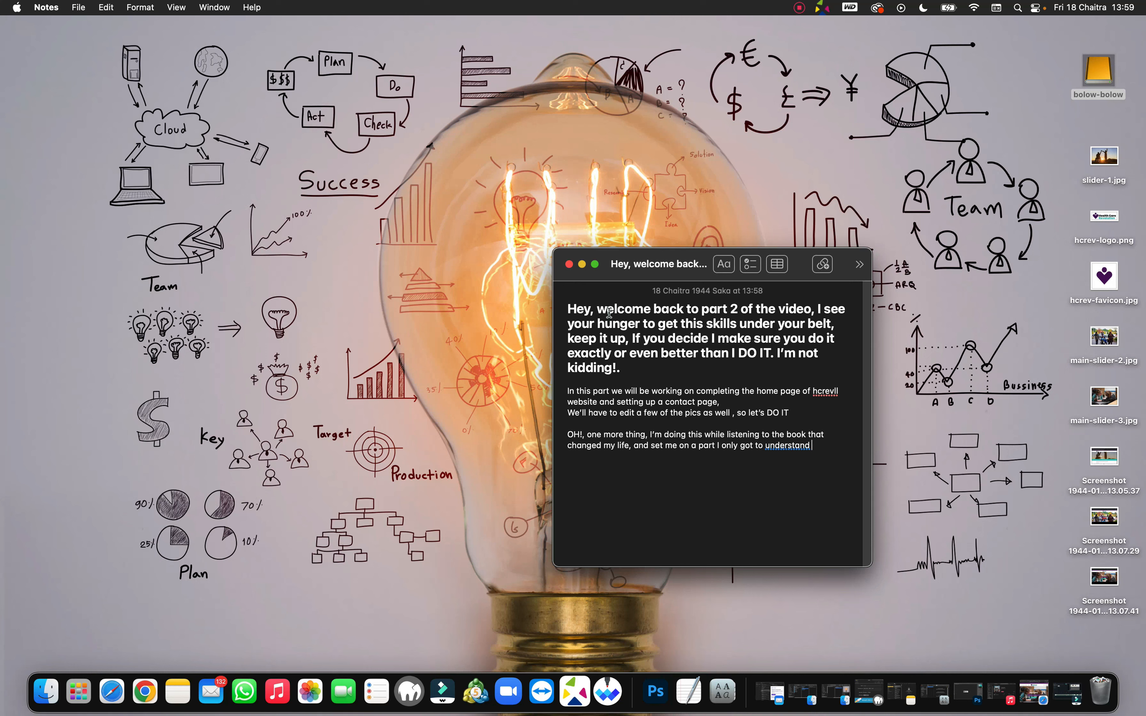
text(why)
text(.)
Step: Add that working like this feels good and confident, ending 'Hahahaha!! LETS GO'
text(t )
text(wi)
key(BackSpace)
key(BackSpace)
key(BackSpace)
key(BackSpace)
key(BackSpace)
text(I love working like this)
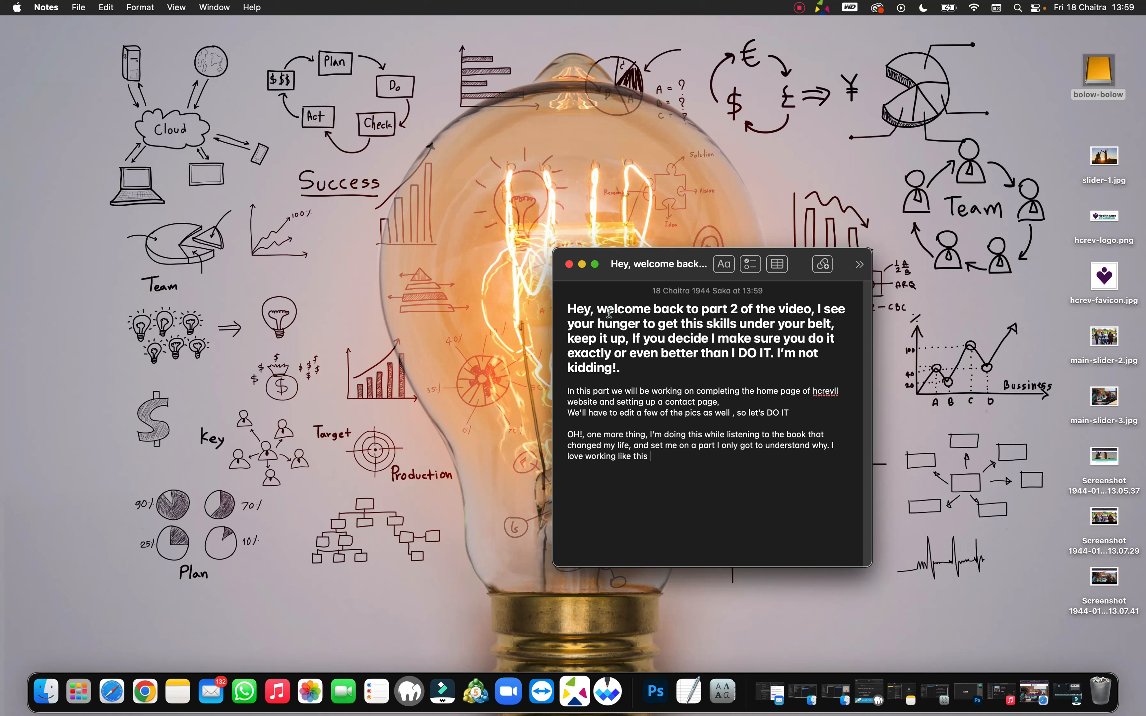
text(, it makes me feel good and ver)
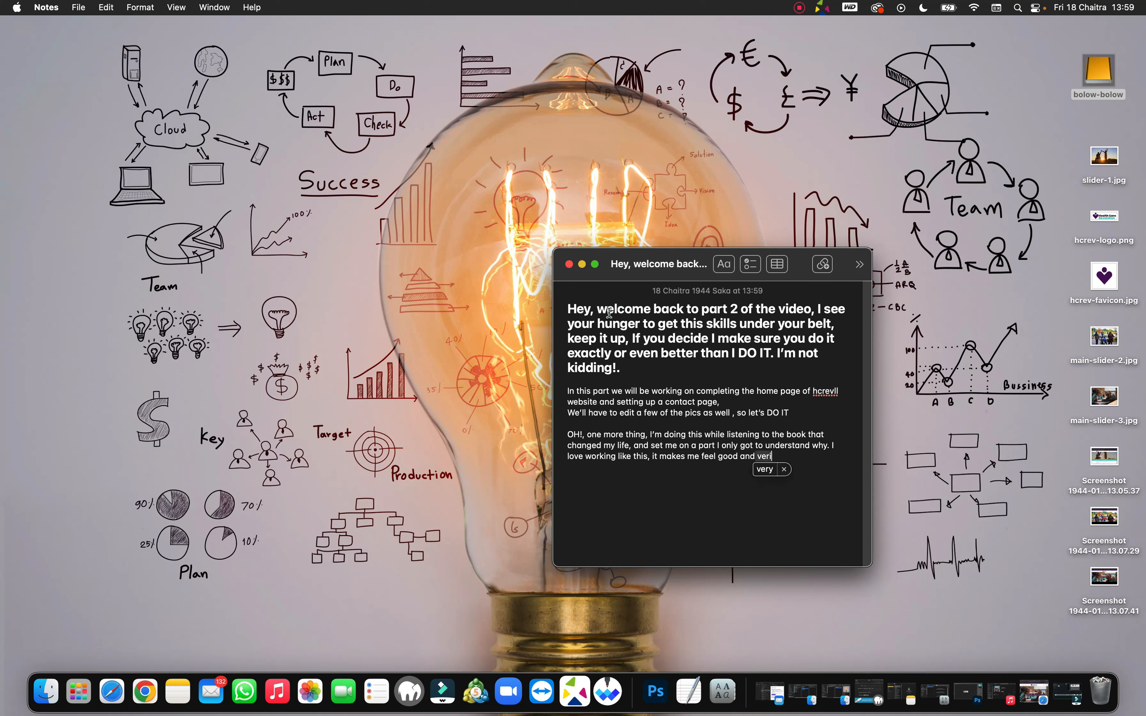
text(y confident , infact )
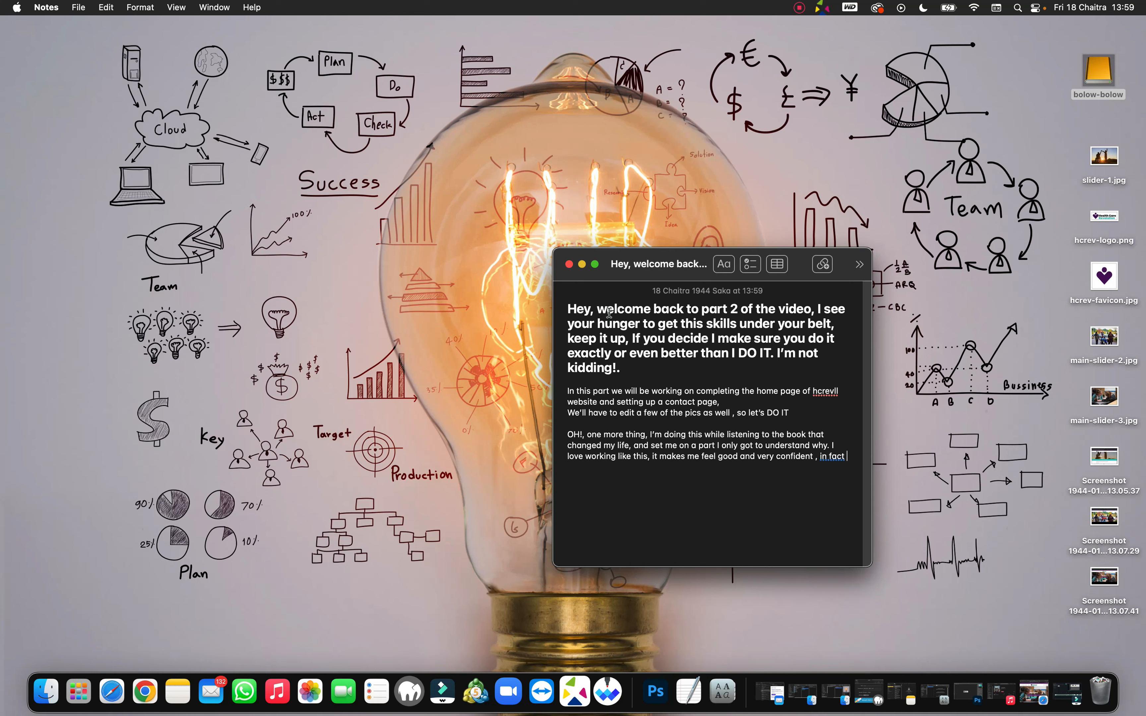
text(i'm o)
text(n a whole)
text( other )
text(ball)
text( game)
text(!)
text( ahh)
text(ahaha)
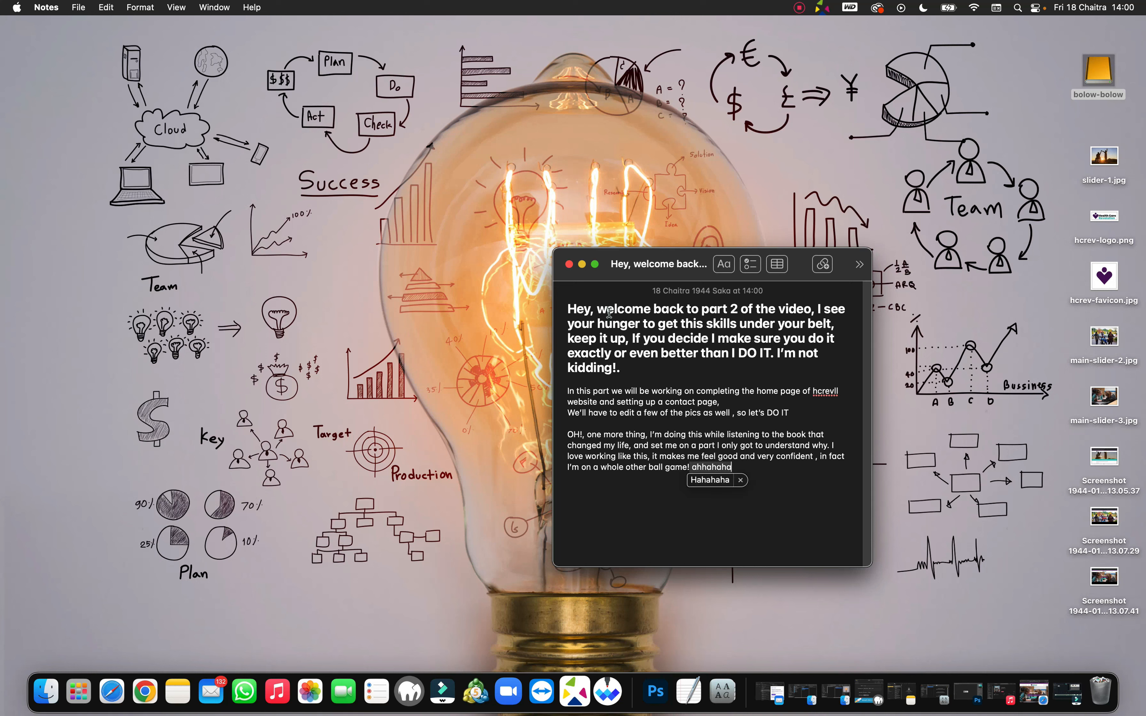
click(714, 483)
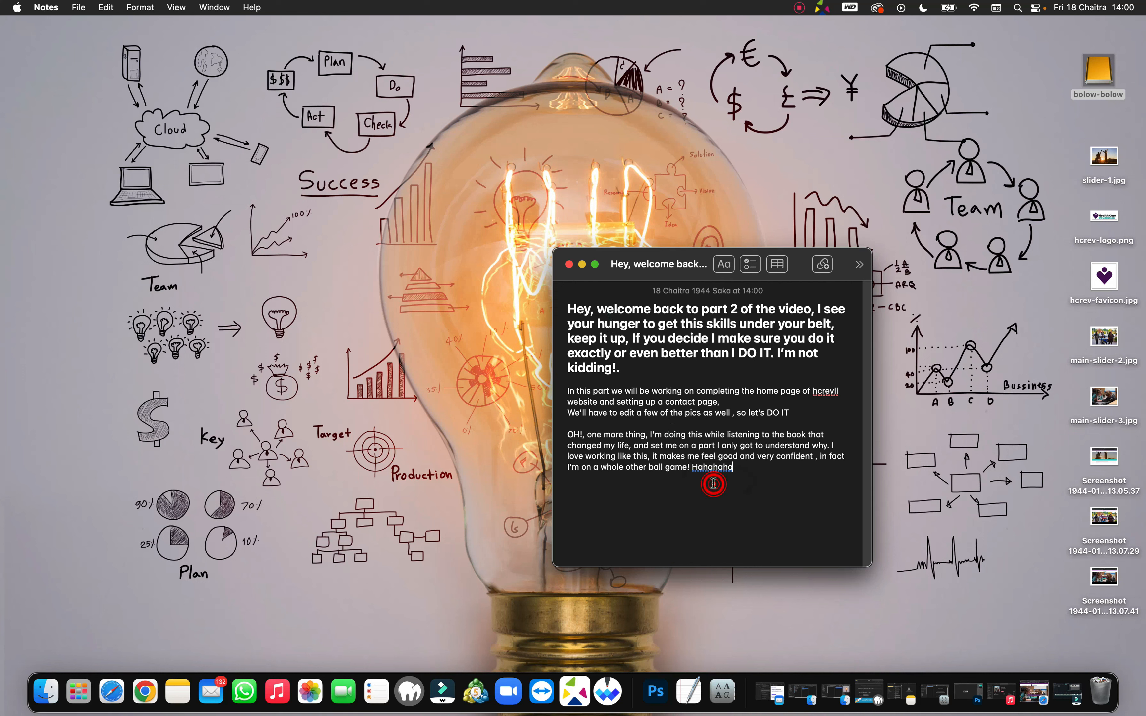
click(745, 470)
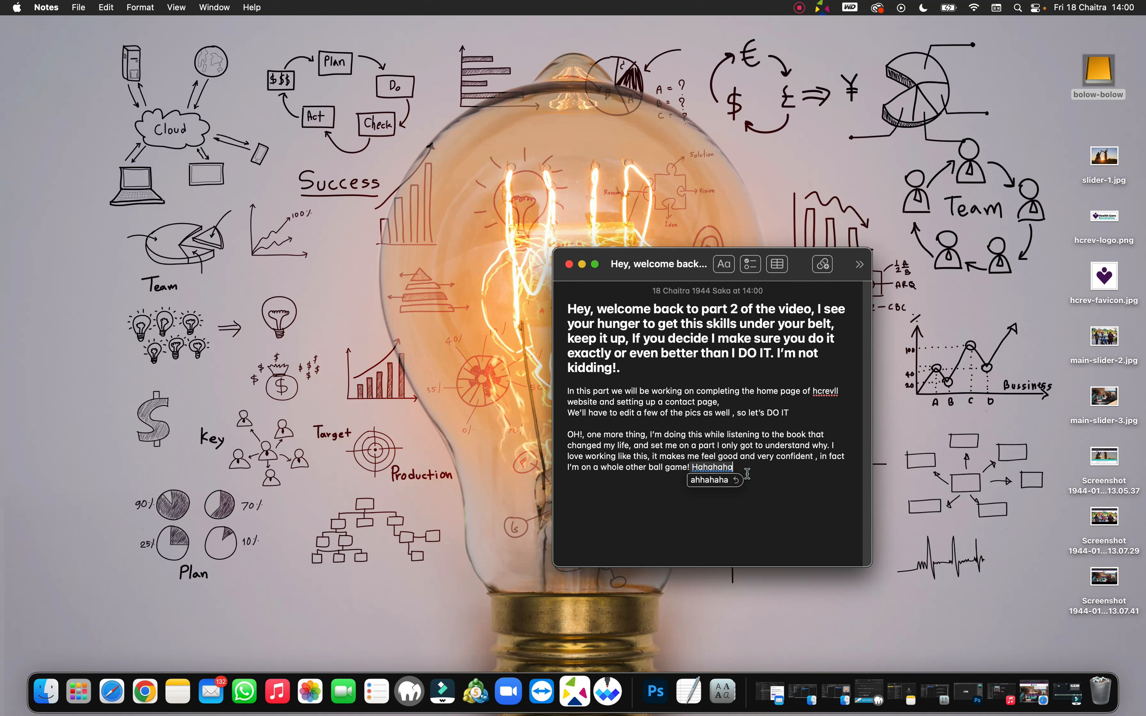
text(!! )
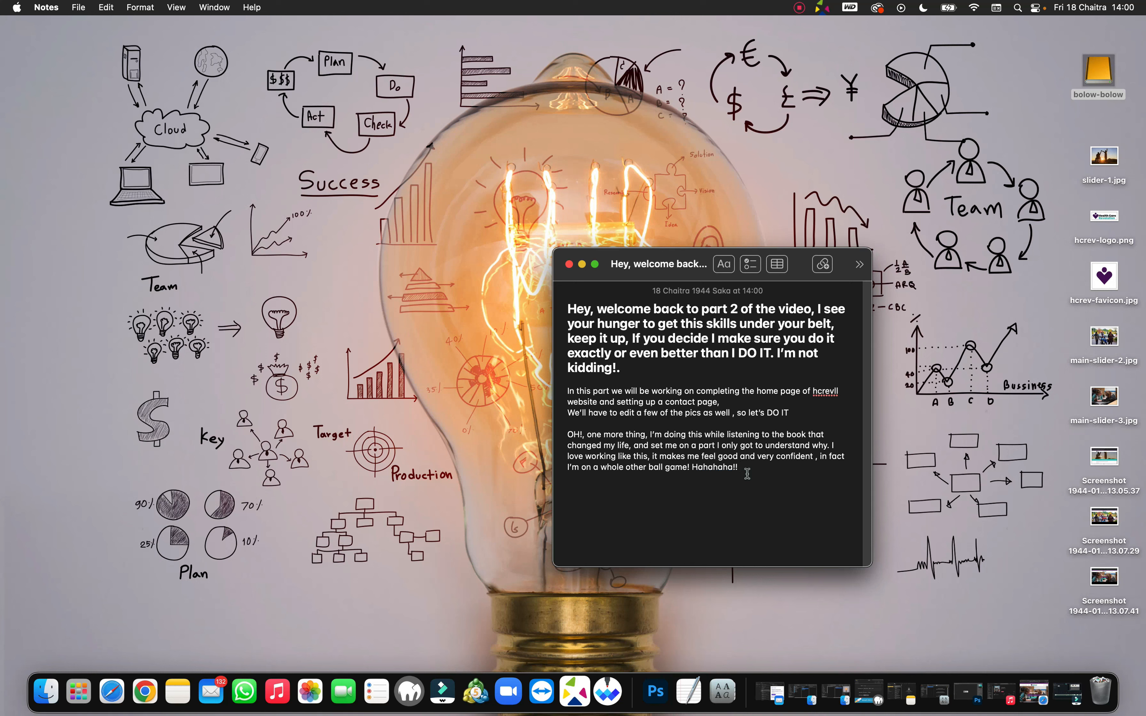
text(LETS GO!)
Step: Maximize the browser and go from the live home page to the WordPress Dashboard
click(108, 687)
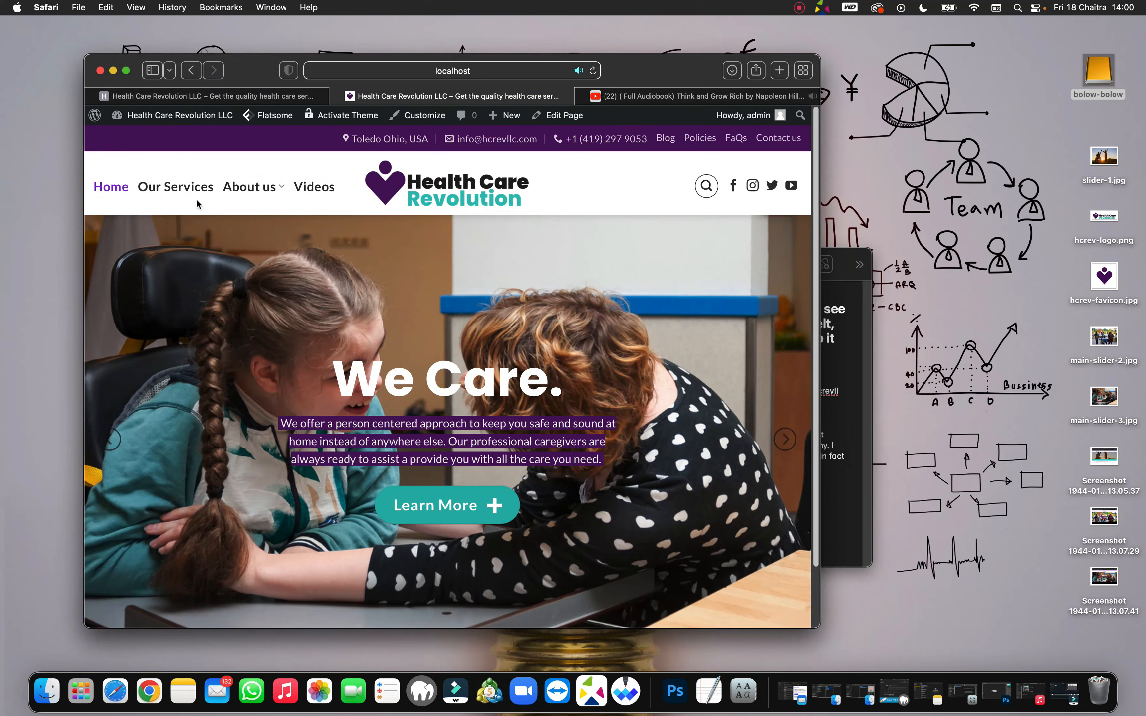
click(126, 70)
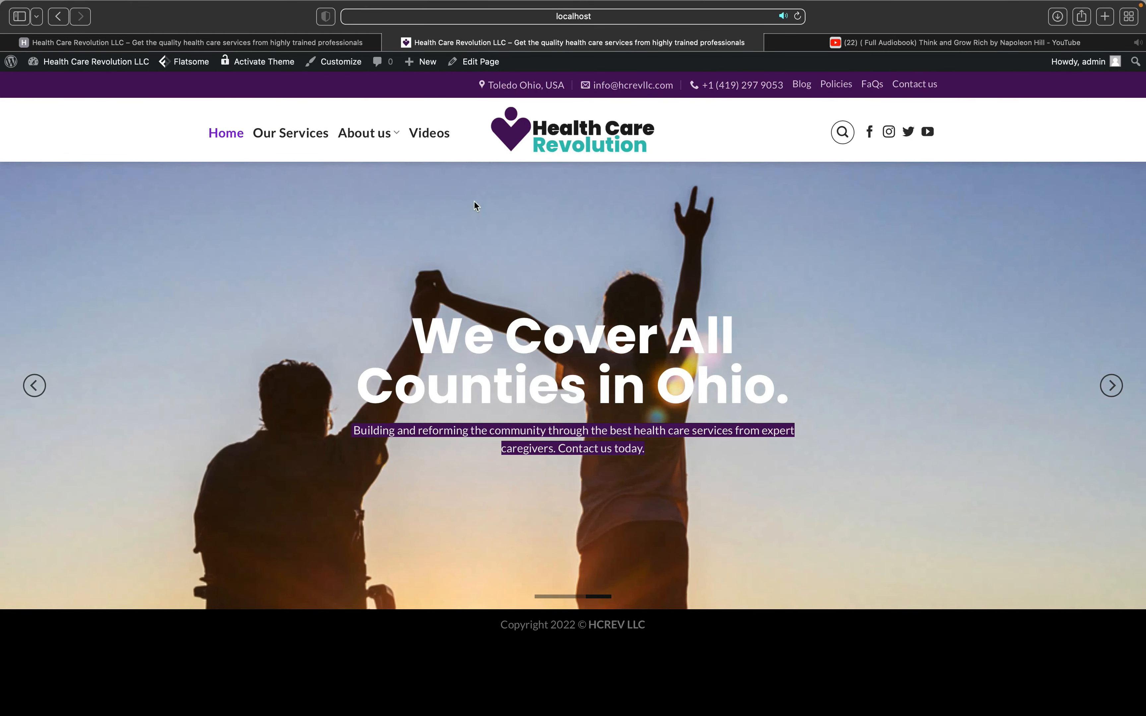
mouse_move(56, 64)
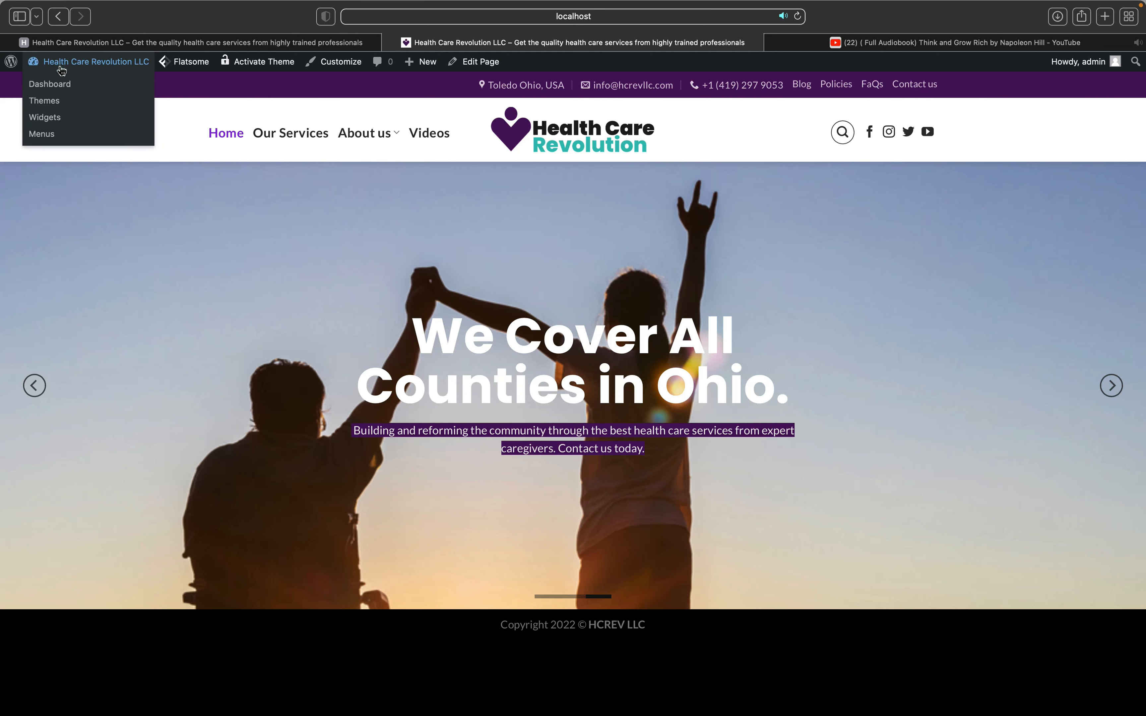
click(61, 89)
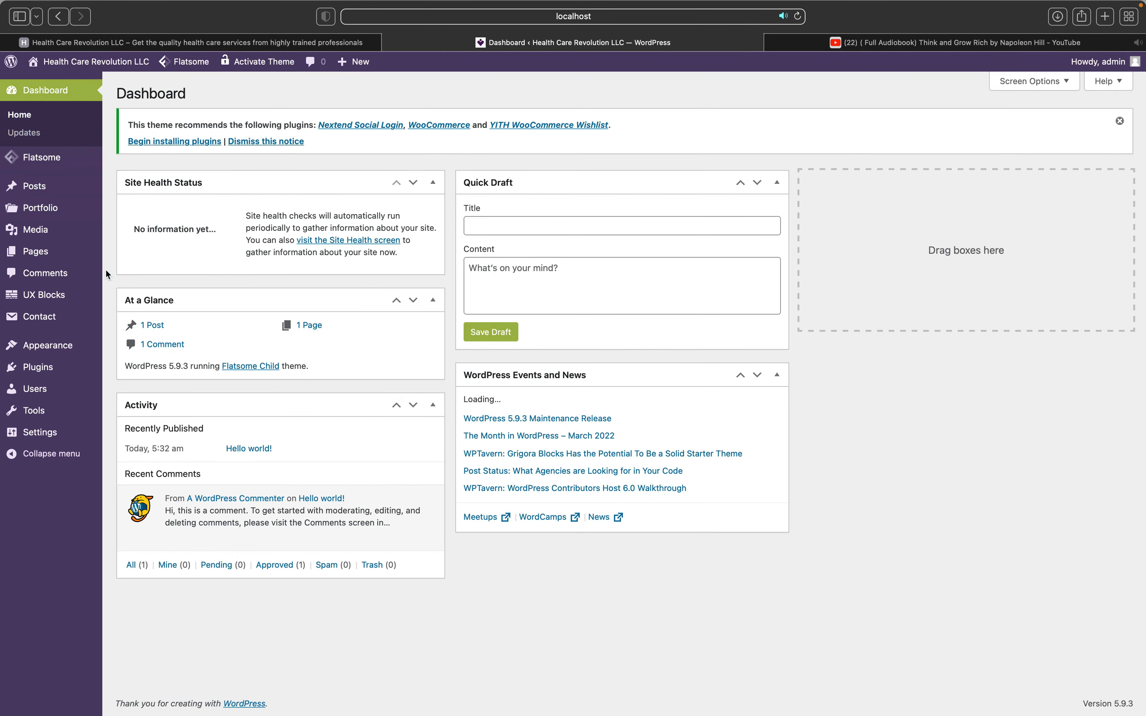
Step: Add and publish a new page titled 'Contact us', then view it live
mouse_move(98, 257)
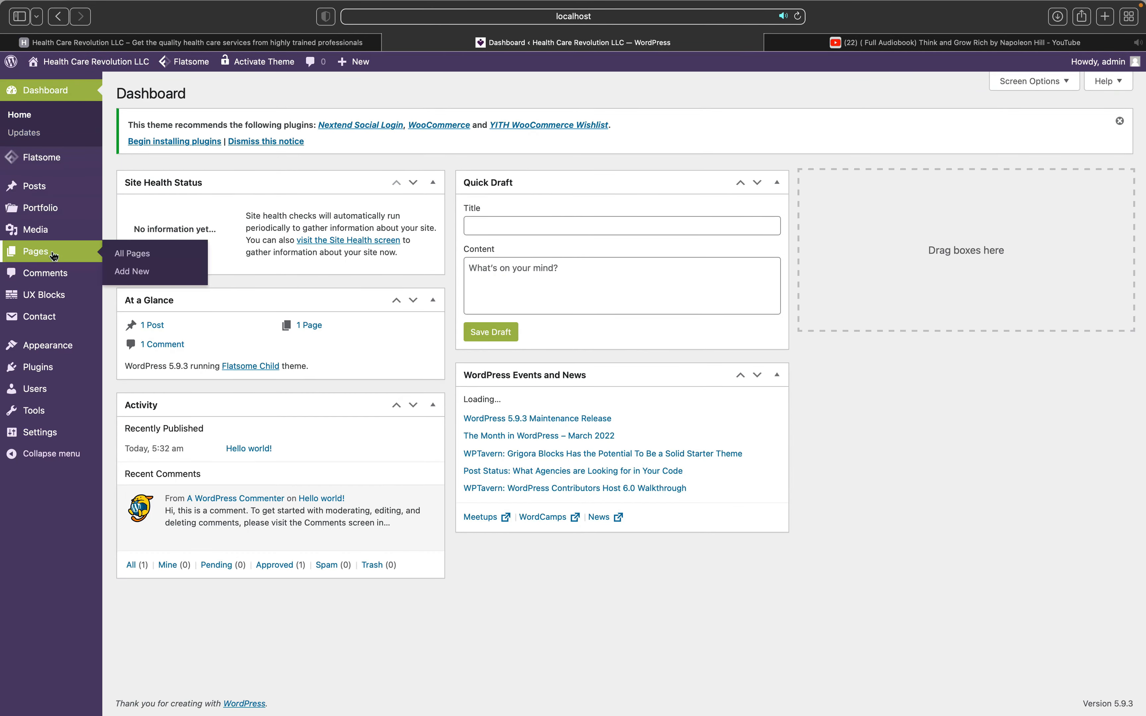
click(135, 277)
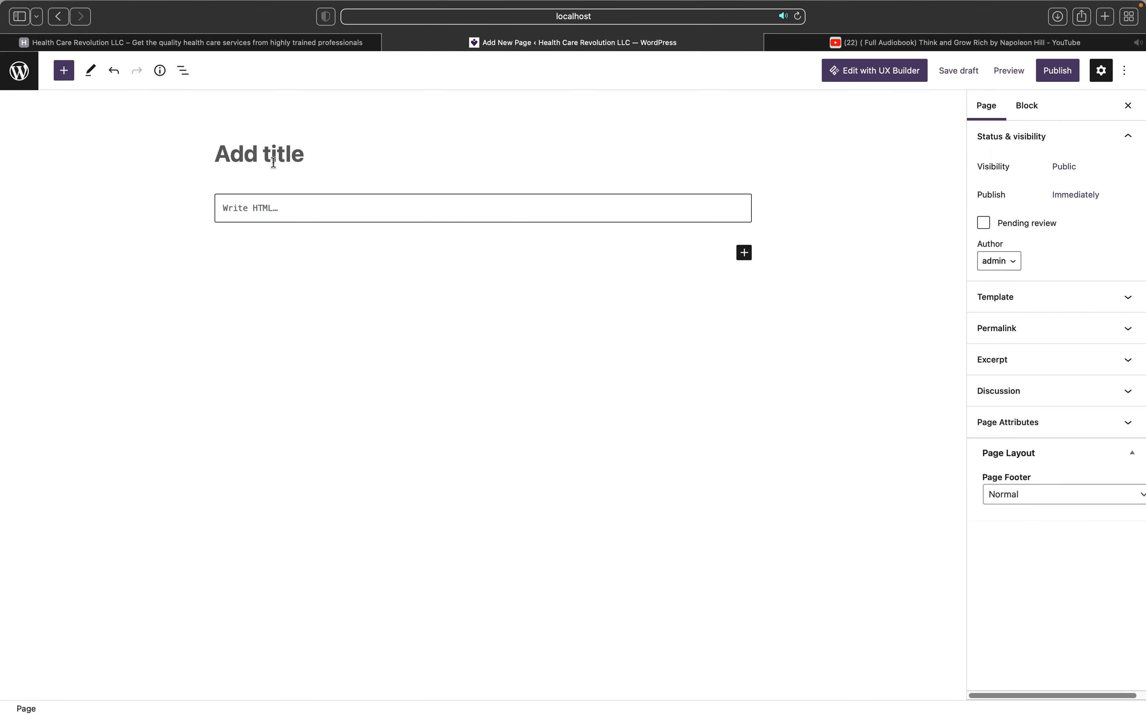
text(Co)
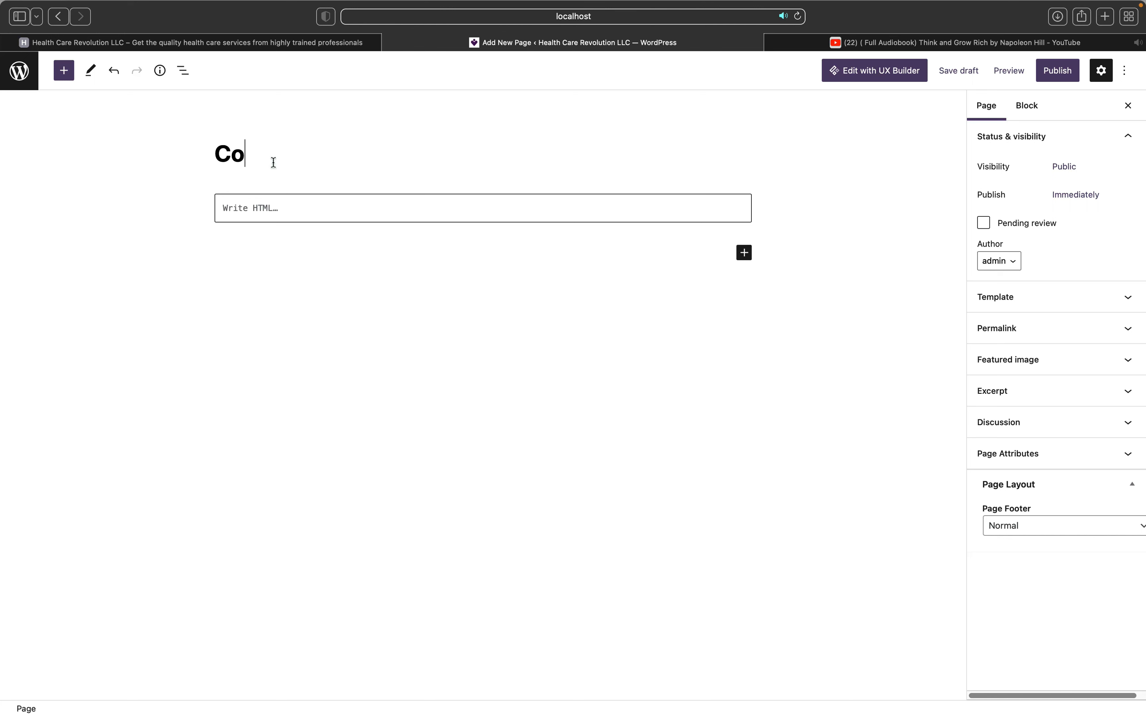
text(ntact us)
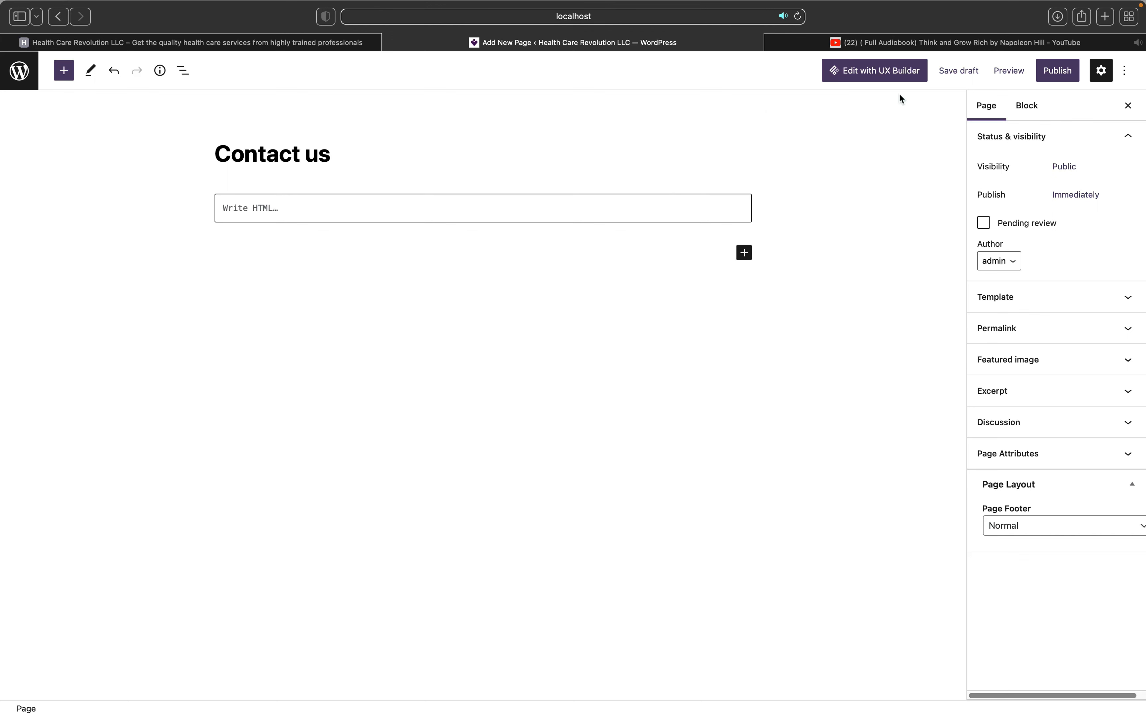
click(1051, 76)
click(1024, 74)
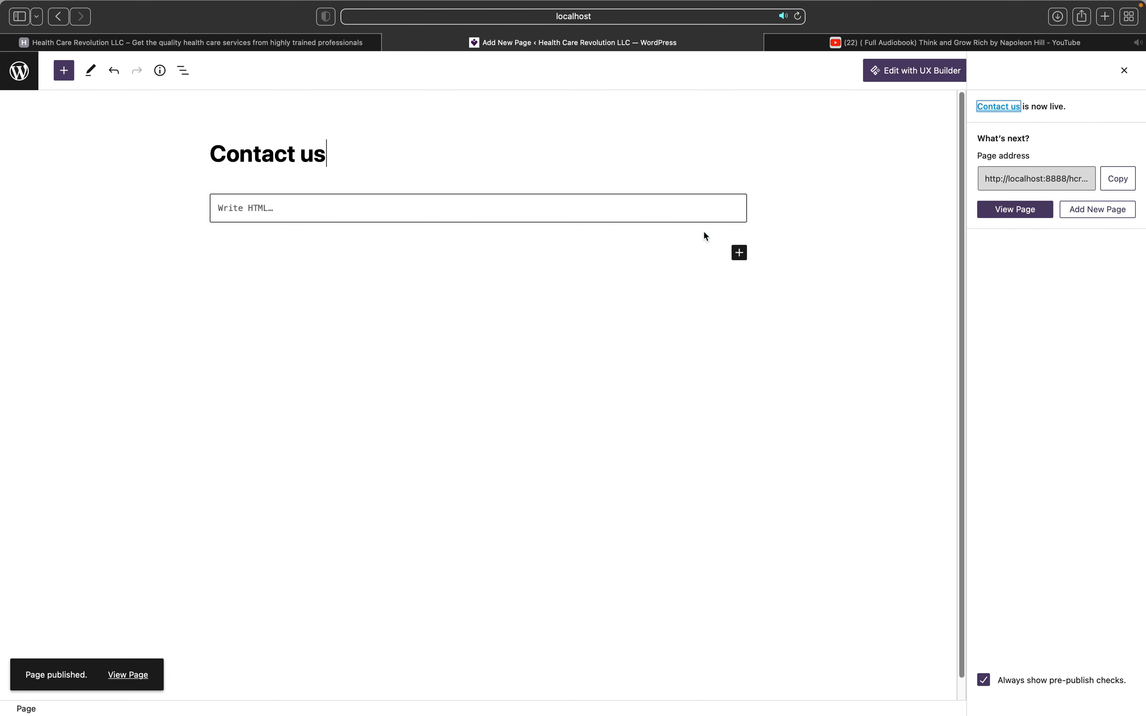
click(128, 675)
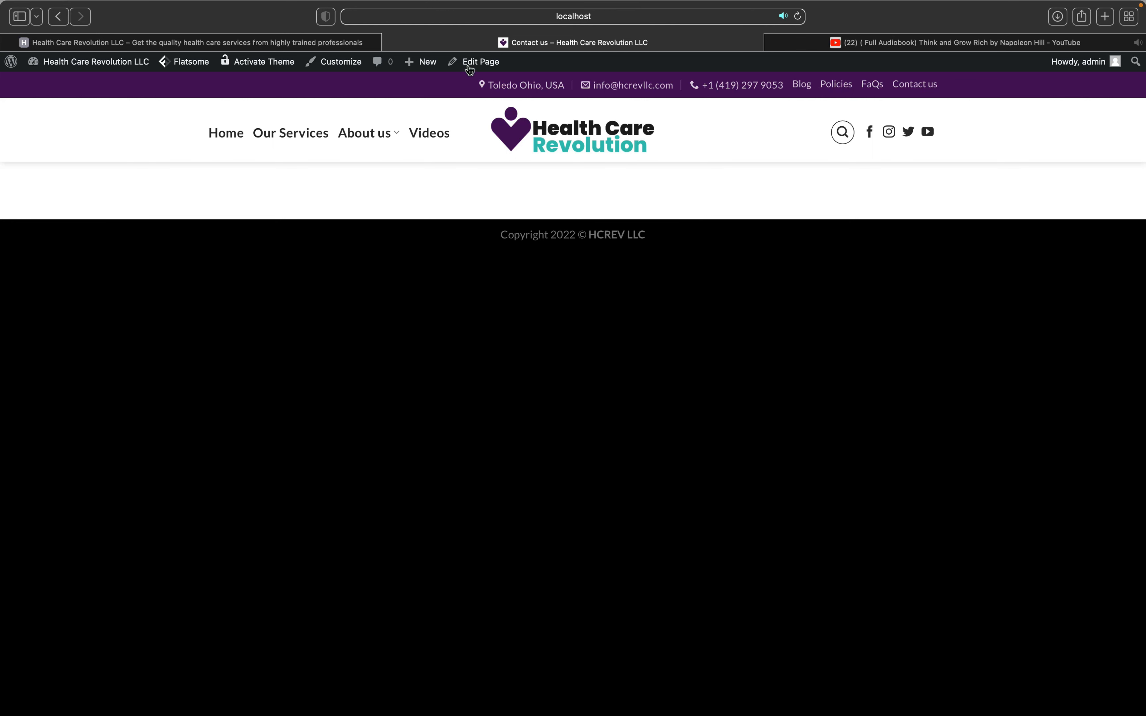
Step: Open the Contact us page with Edit with UX Builder to see the template choices
mouse_move(478, 61)
click(481, 86)
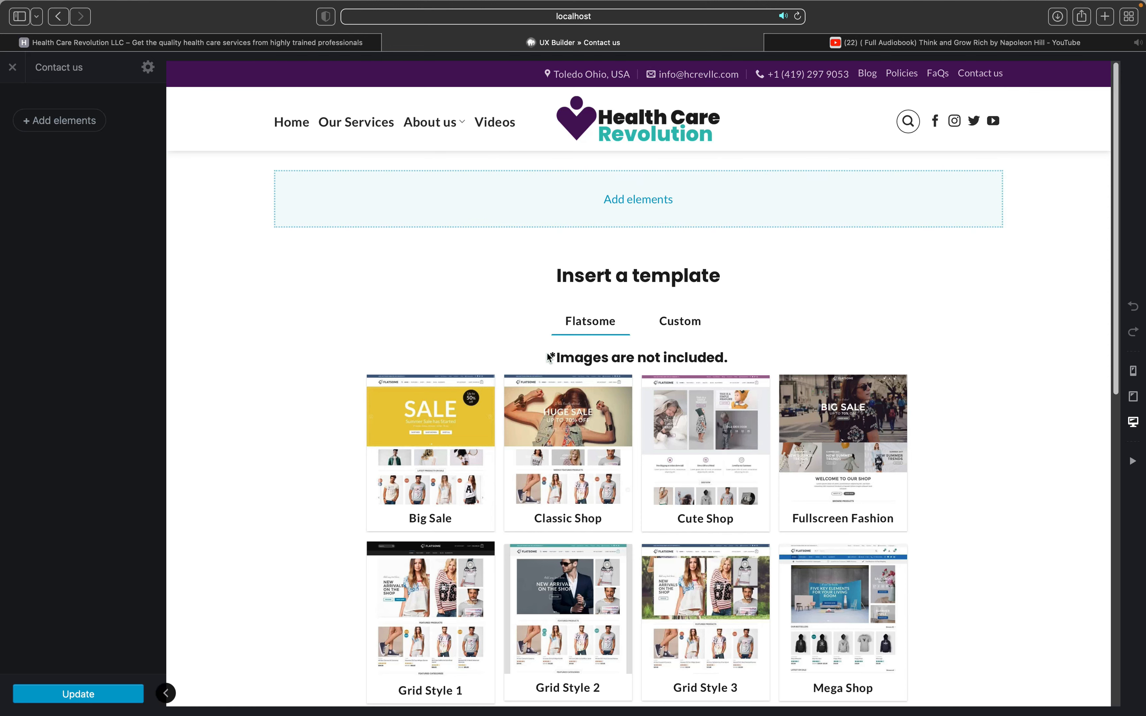
scroll(550, 357, down, 12)
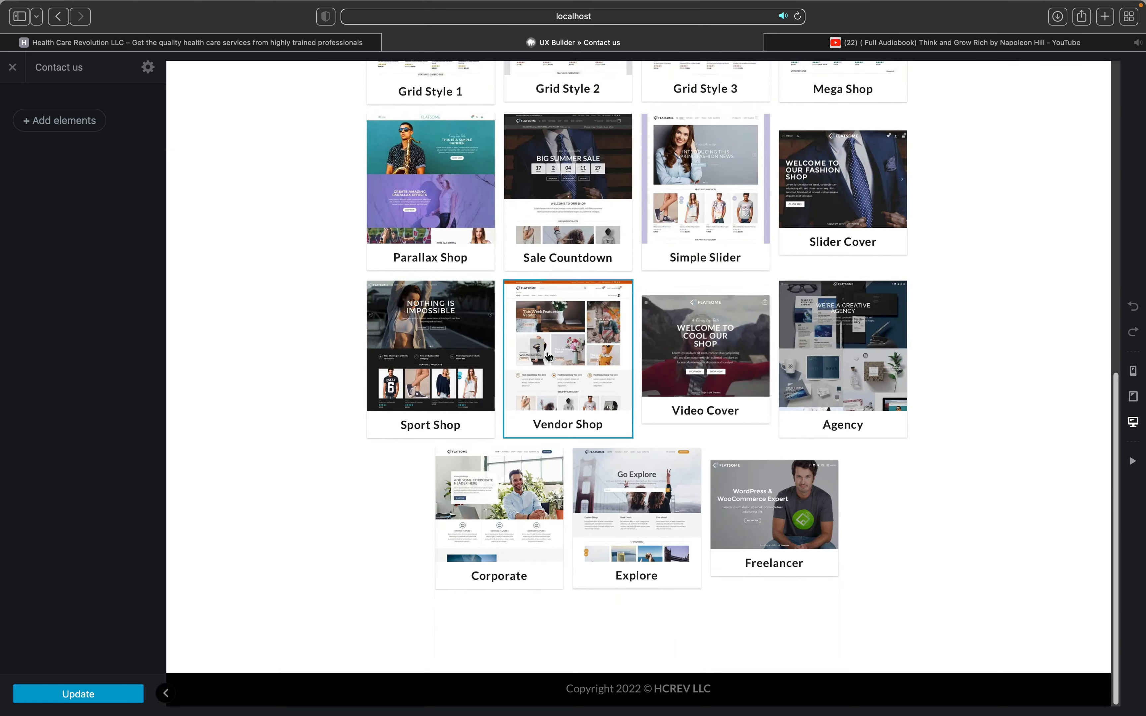
Step: Insert the Parallax Shop template into the Contact us page
scroll(549, 356, up, 12)
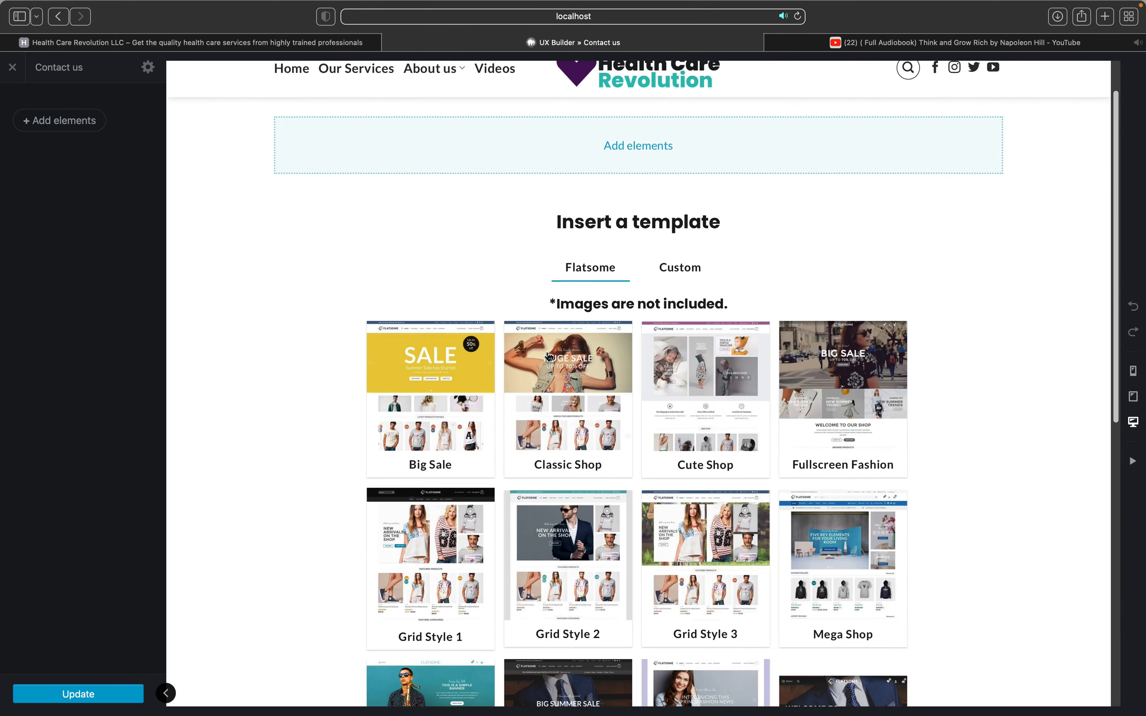
scroll(550, 357, down, 6)
click(437, 402)
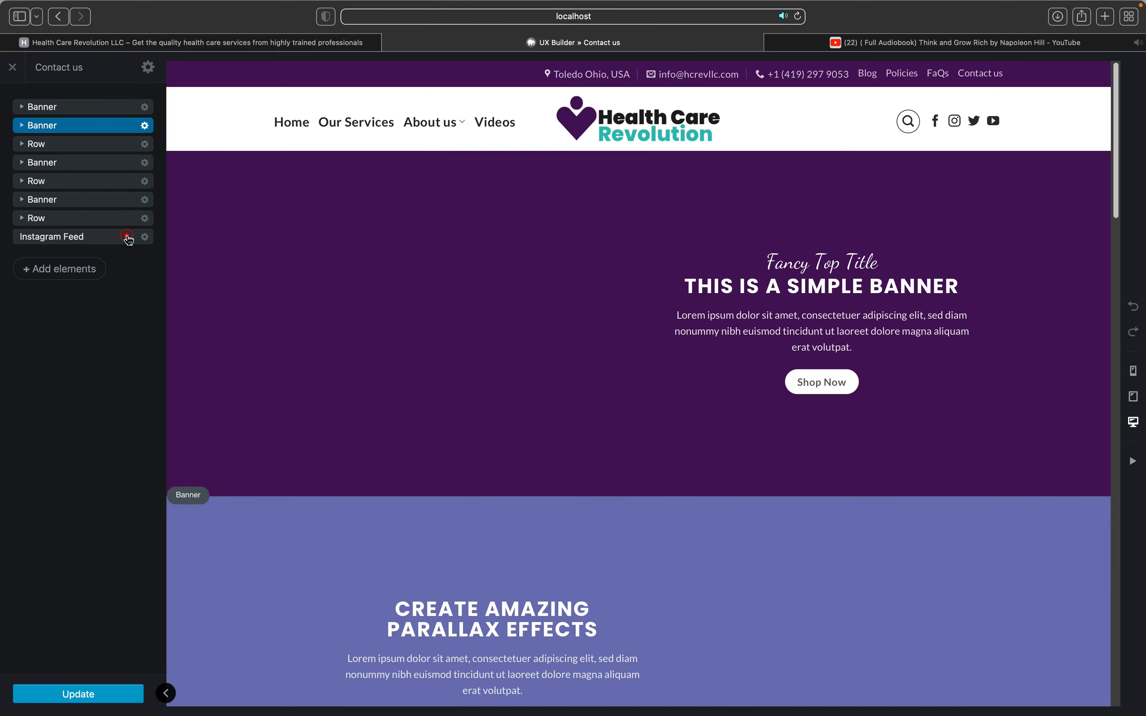
Step: Delete the second and third banners and the row beneath them
click(145, 126)
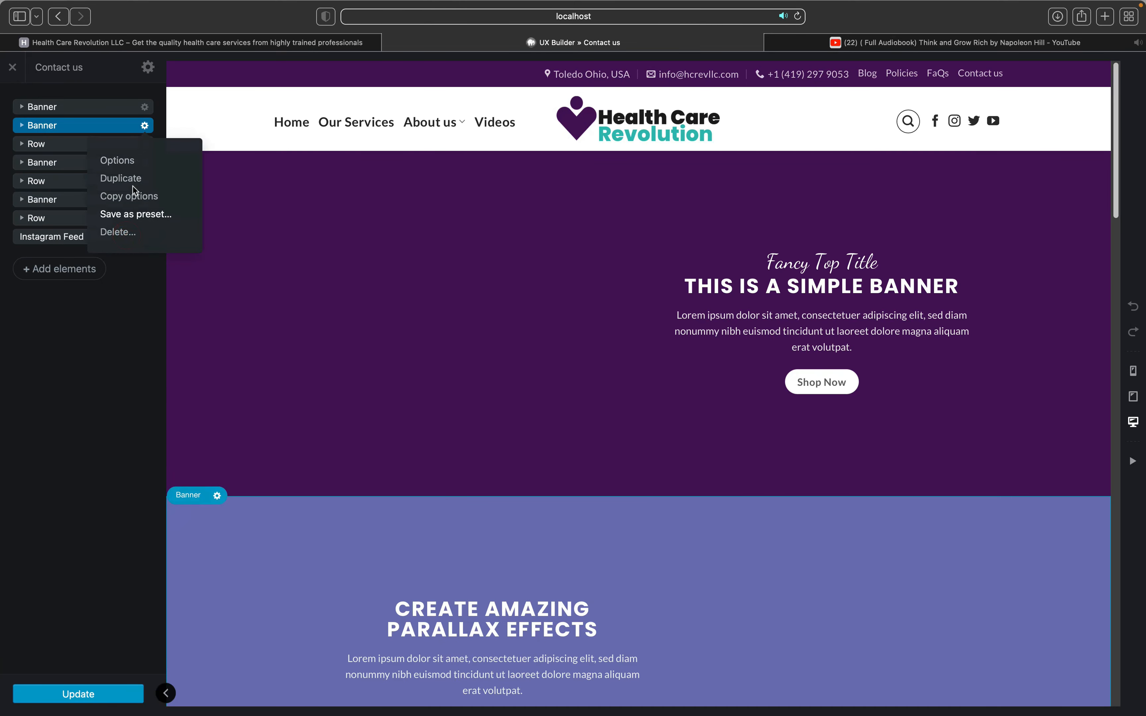
click(131, 235)
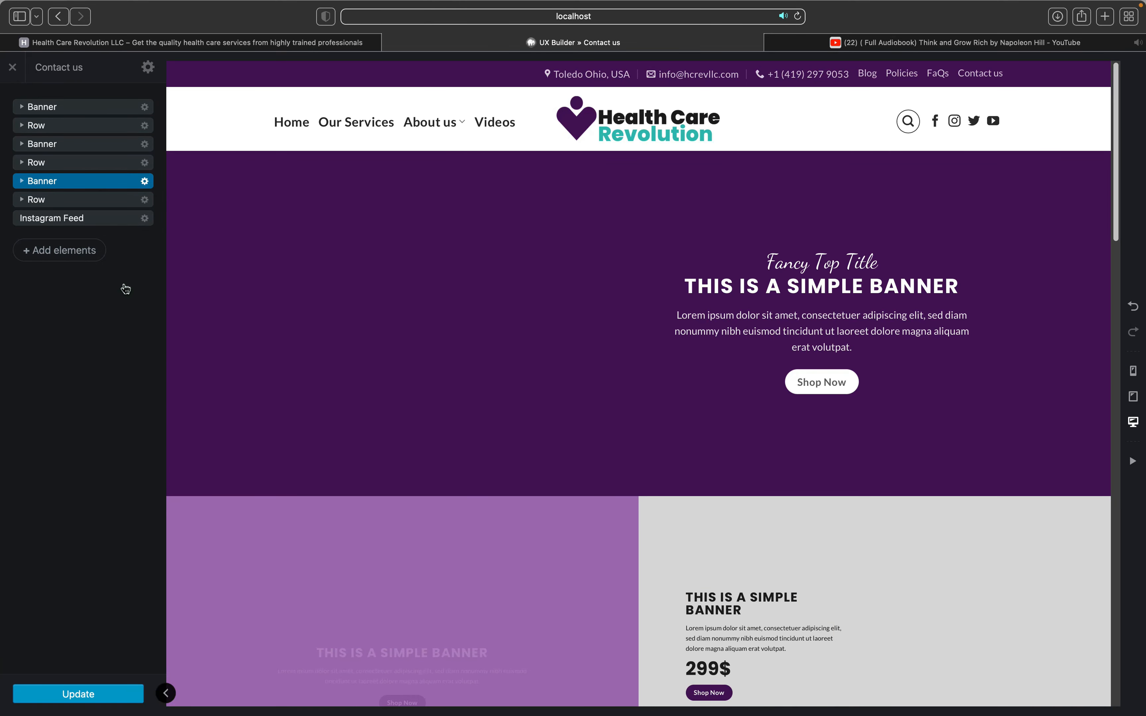
click(145, 181)
click(121, 287)
click(145, 181)
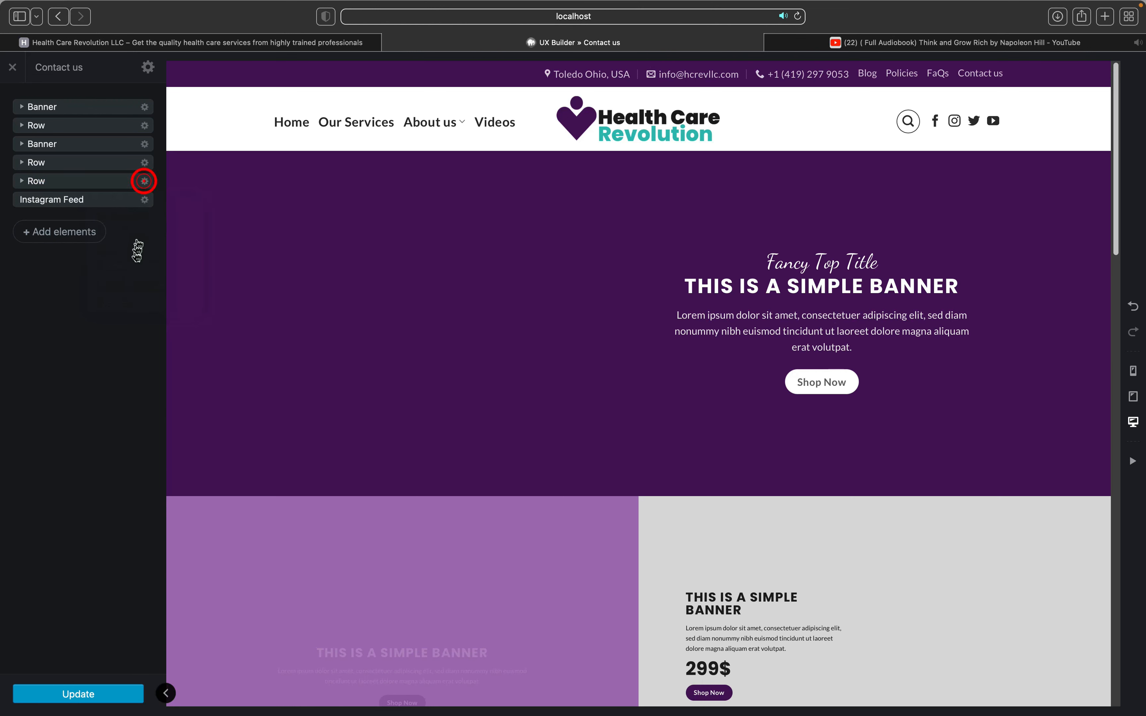
click(118, 287)
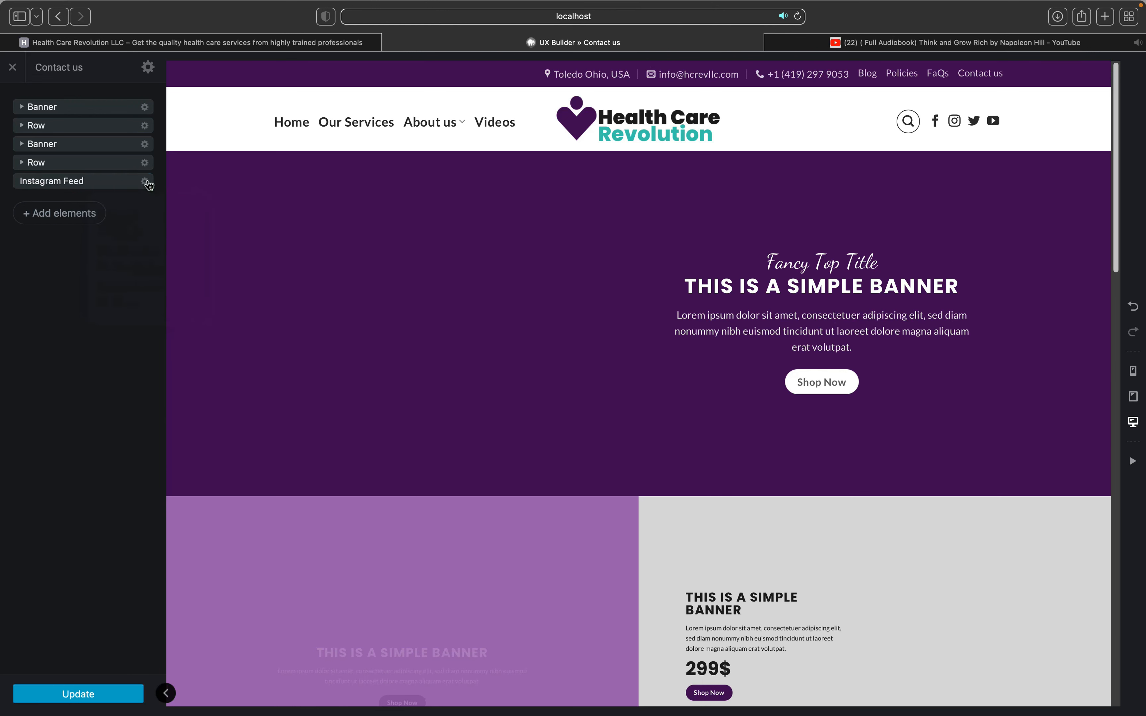
Step: Delete the Instagram Feed and the two remaining rows, leaving only the first banner
click(145, 181)
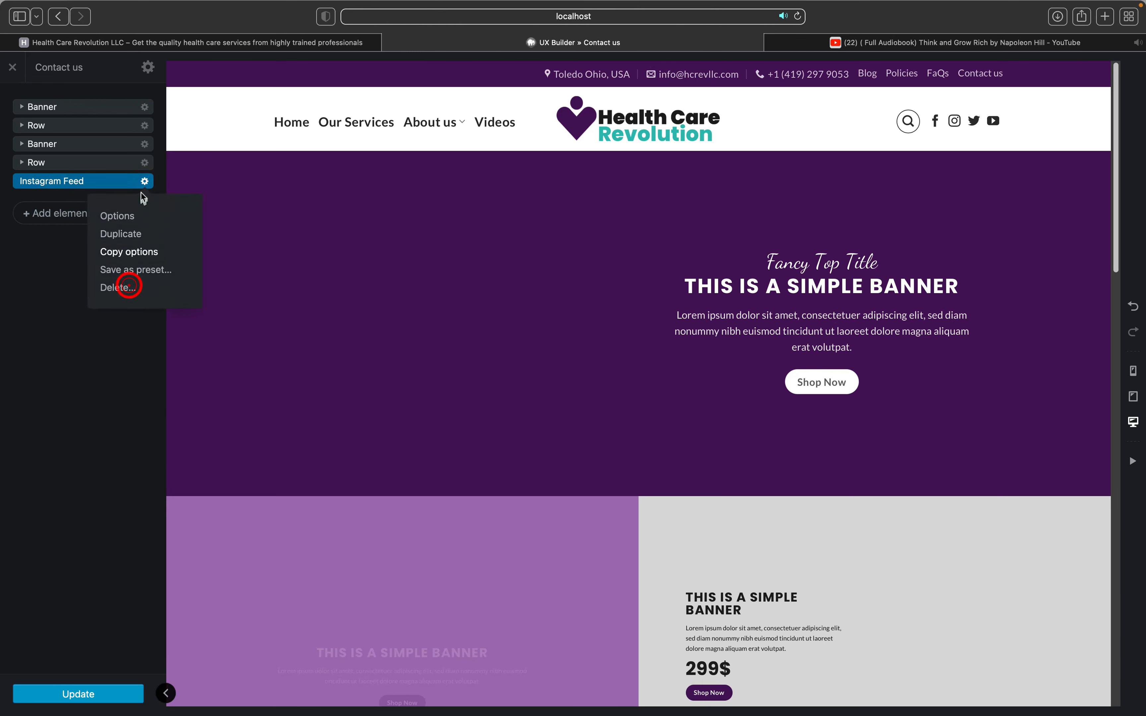
click(119, 288)
click(145, 164)
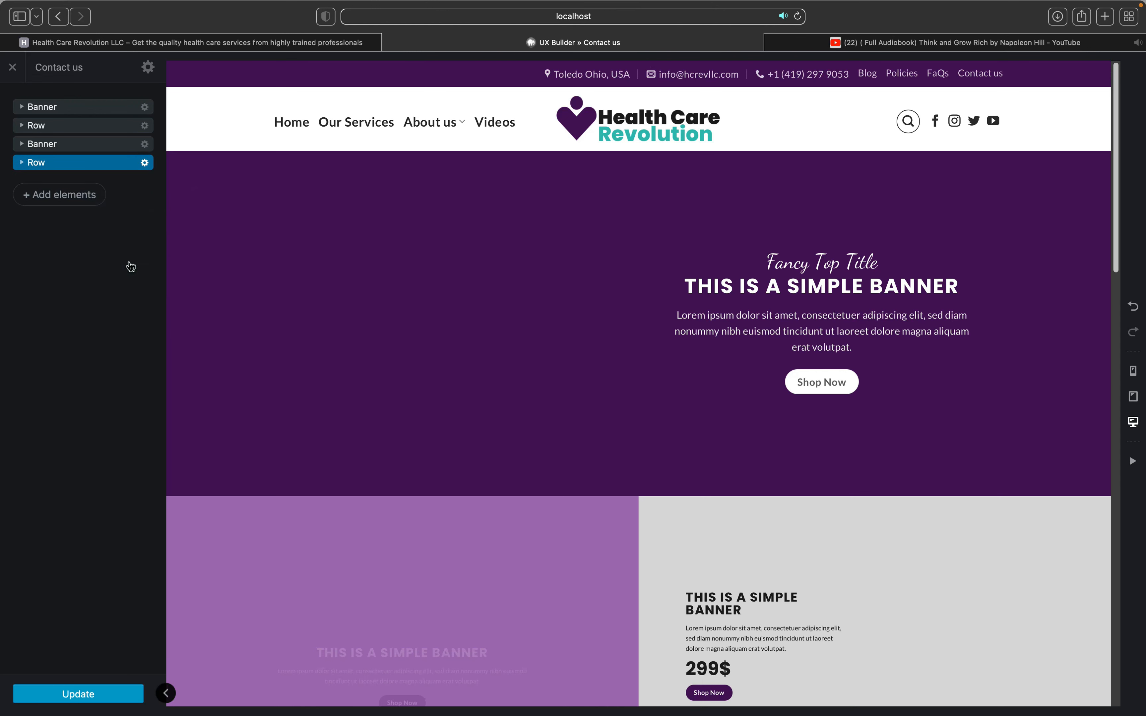
click(145, 144)
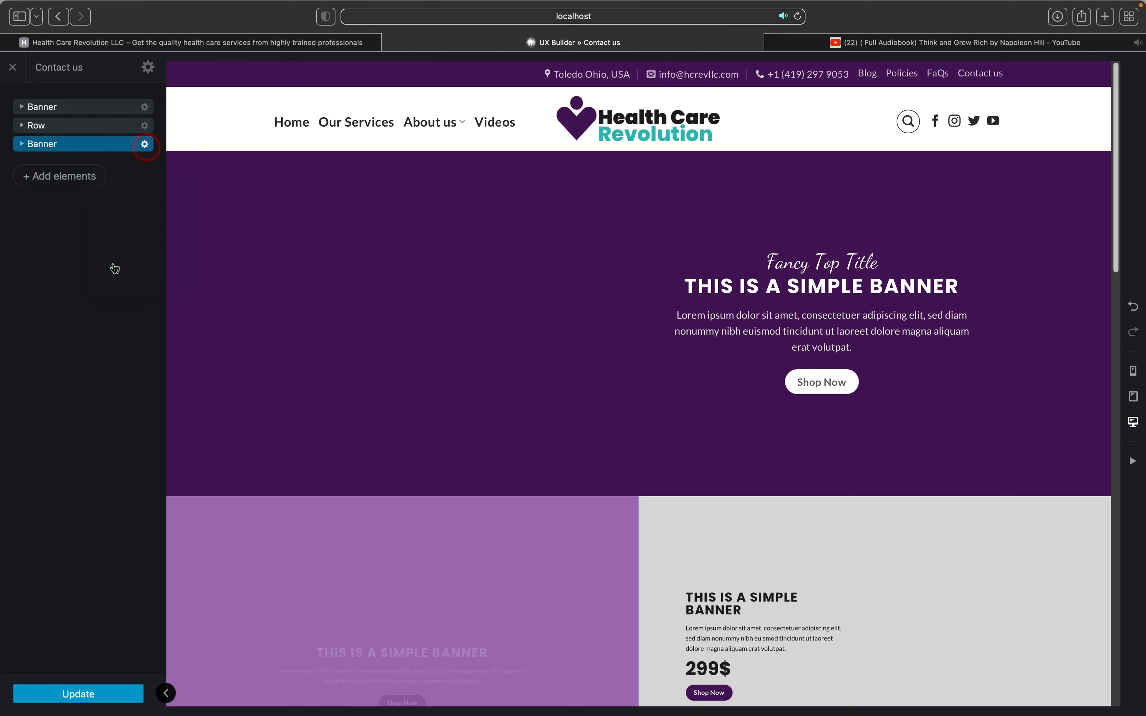
click(144, 126)
click(128, 232)
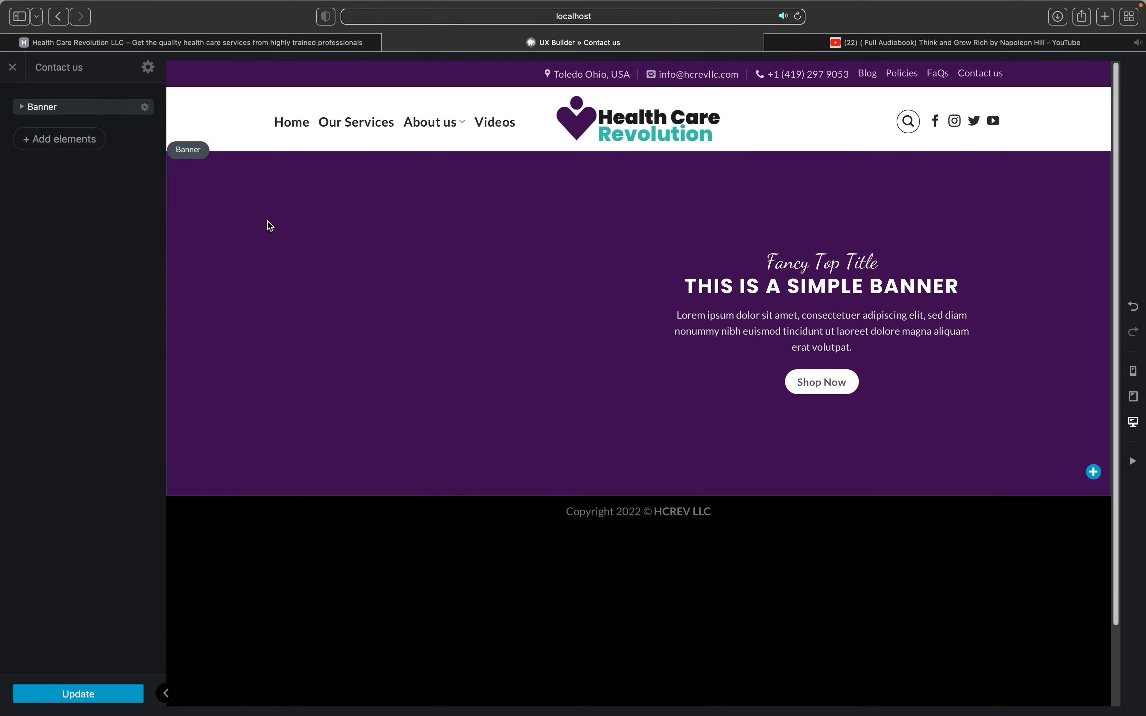
click(268, 222)
Step: Set the banner height to 250px
click(82, 216)
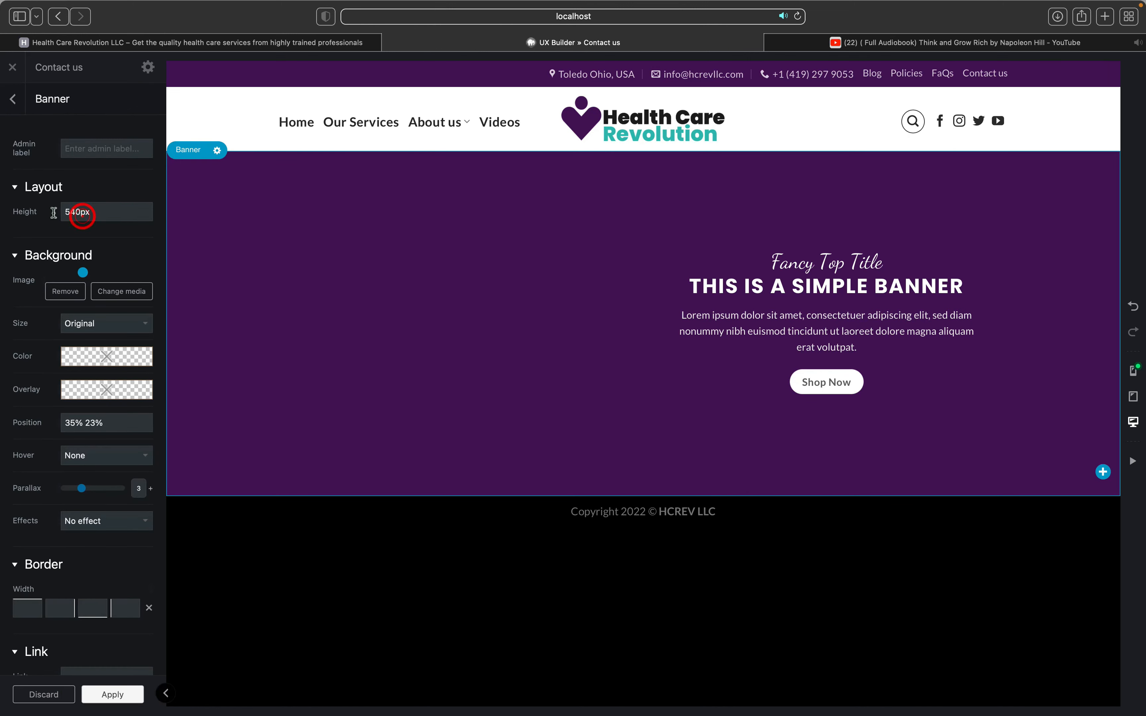
drag(79, 212, 71, 212)
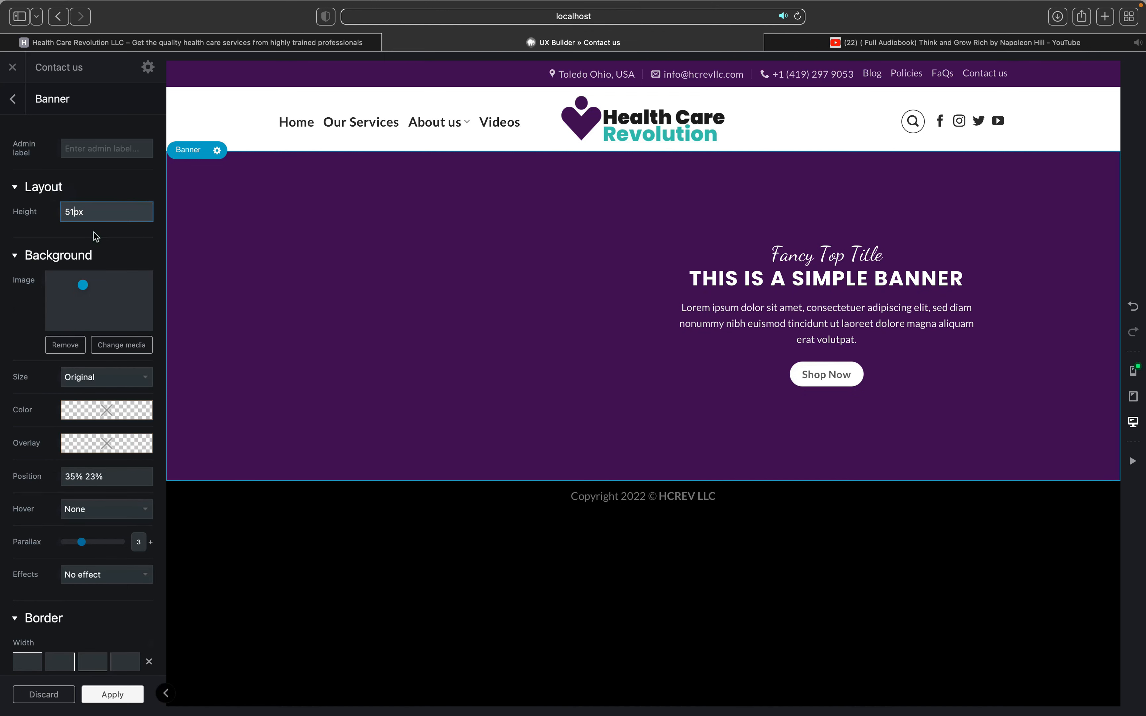
key(BackSpace)
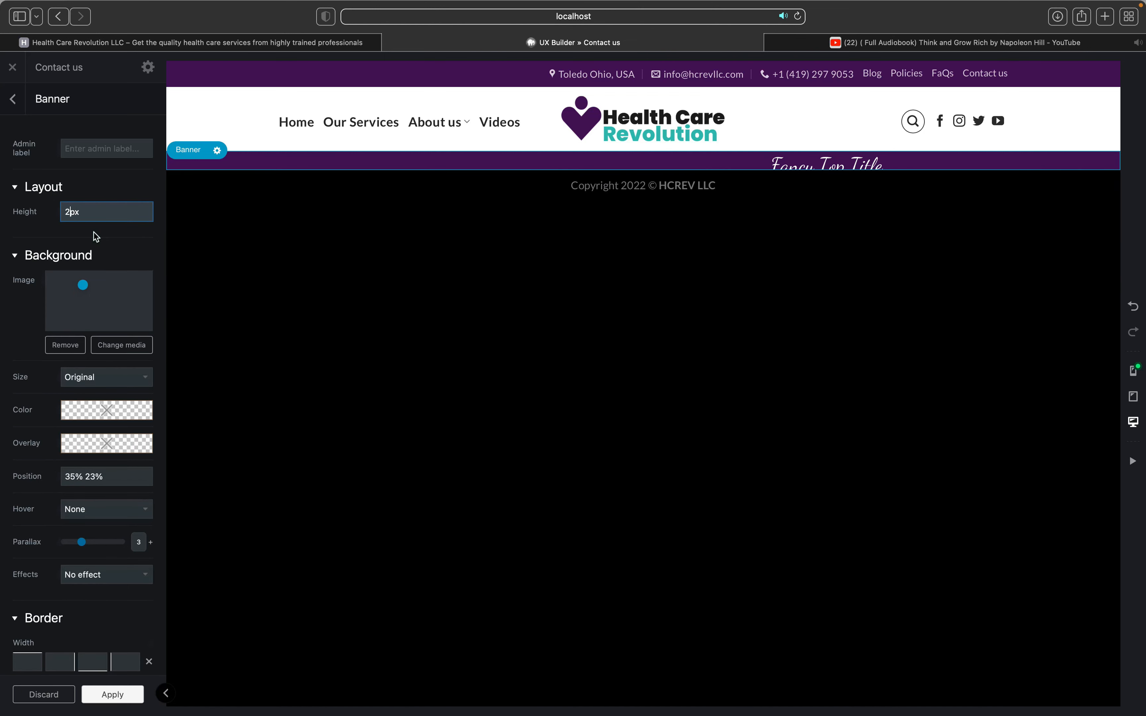
text(50)
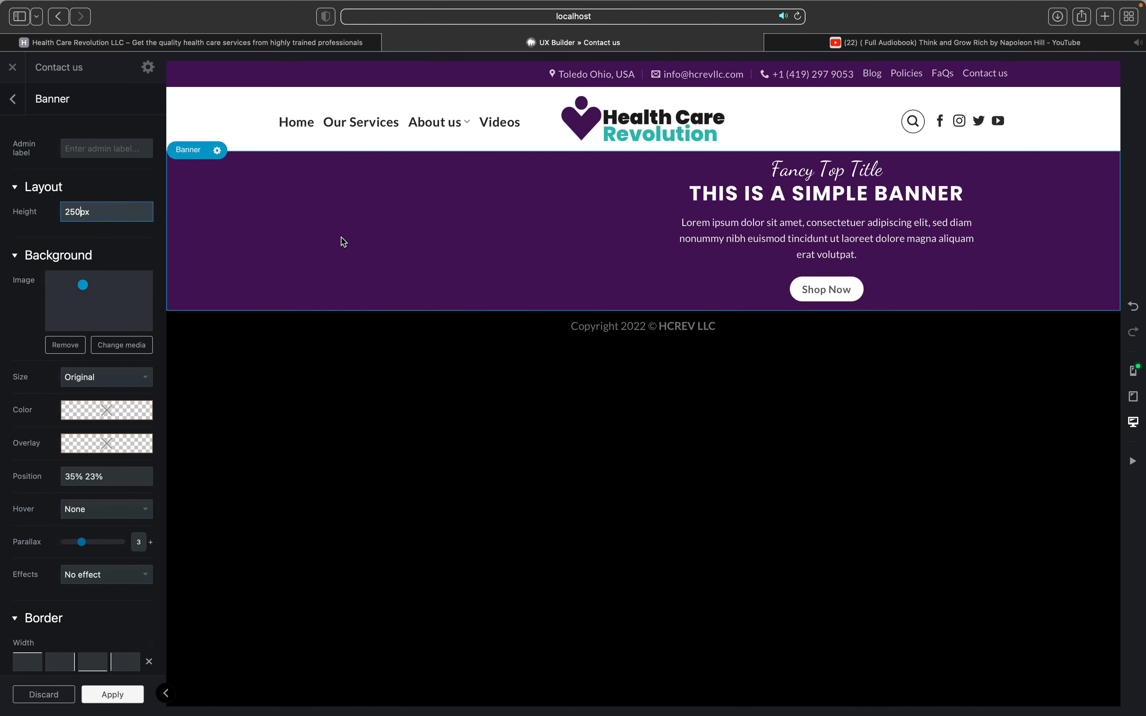
click(524, 228)
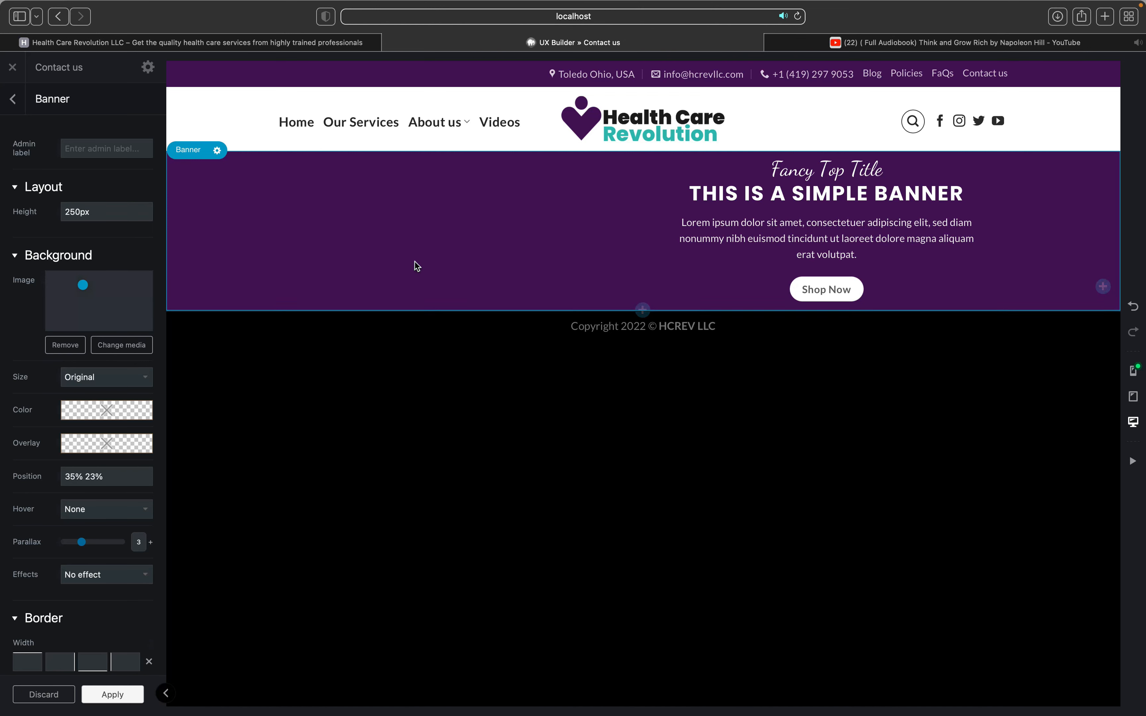
Step: Drag the banner's text box from the right side to the centre
click(675, 169)
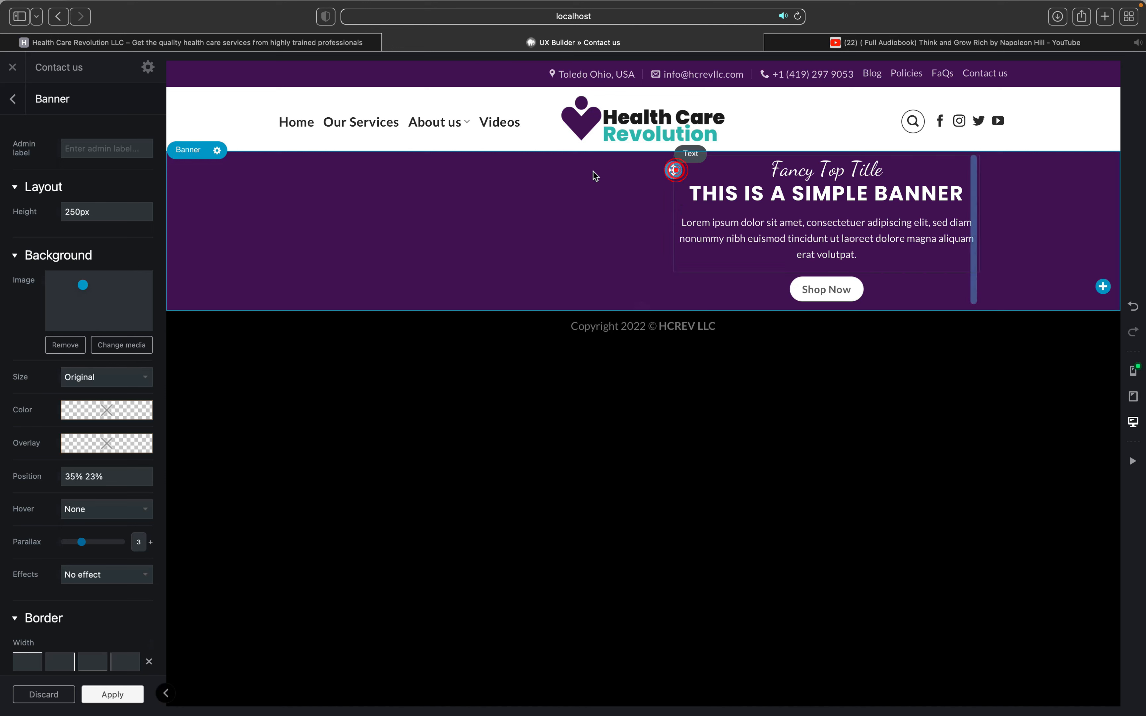
drag(507, 182, 501, 183)
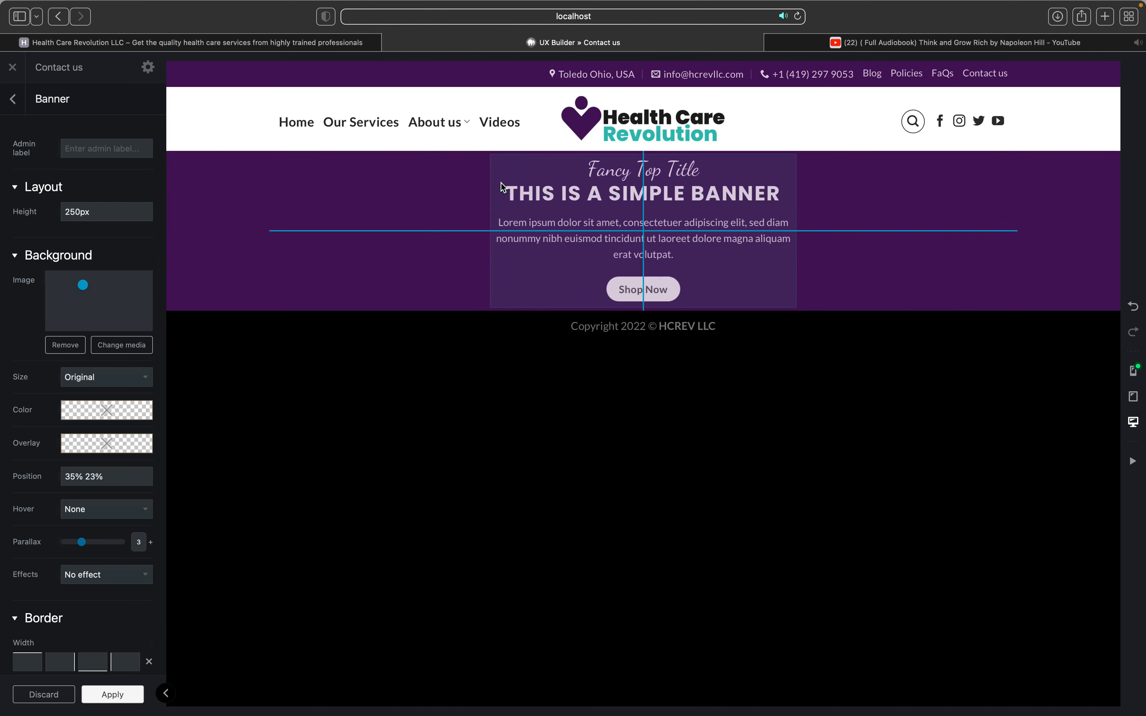
drag(589, 218, 589, 219)
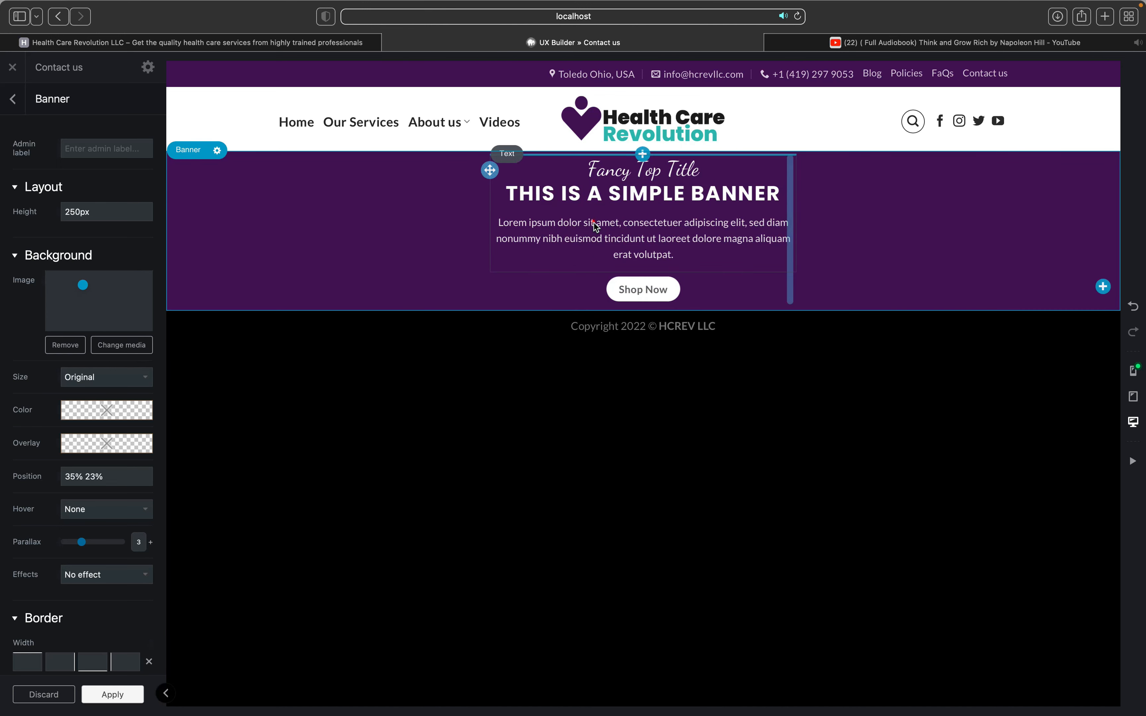
click(590, 220)
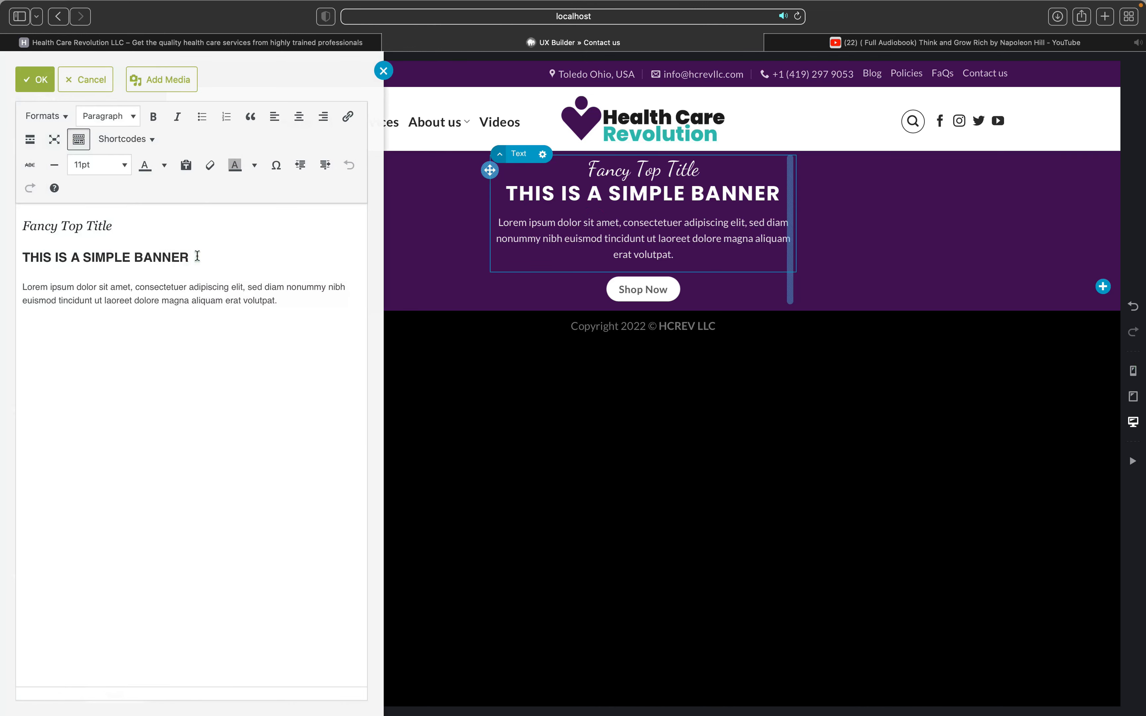
Step: Replace the heading with 'CONTACT US' and the lorem ipsum paragraph with 'We would love to hear from you.'
click(198, 256)
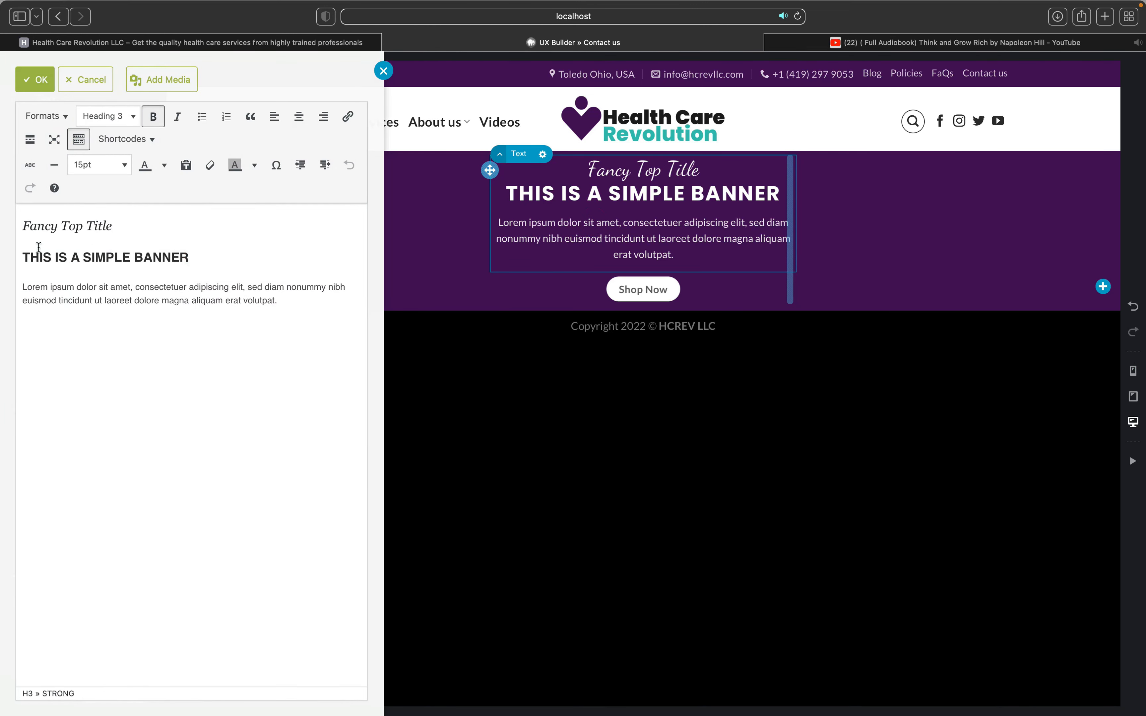
drag(197, 255, 38, 247)
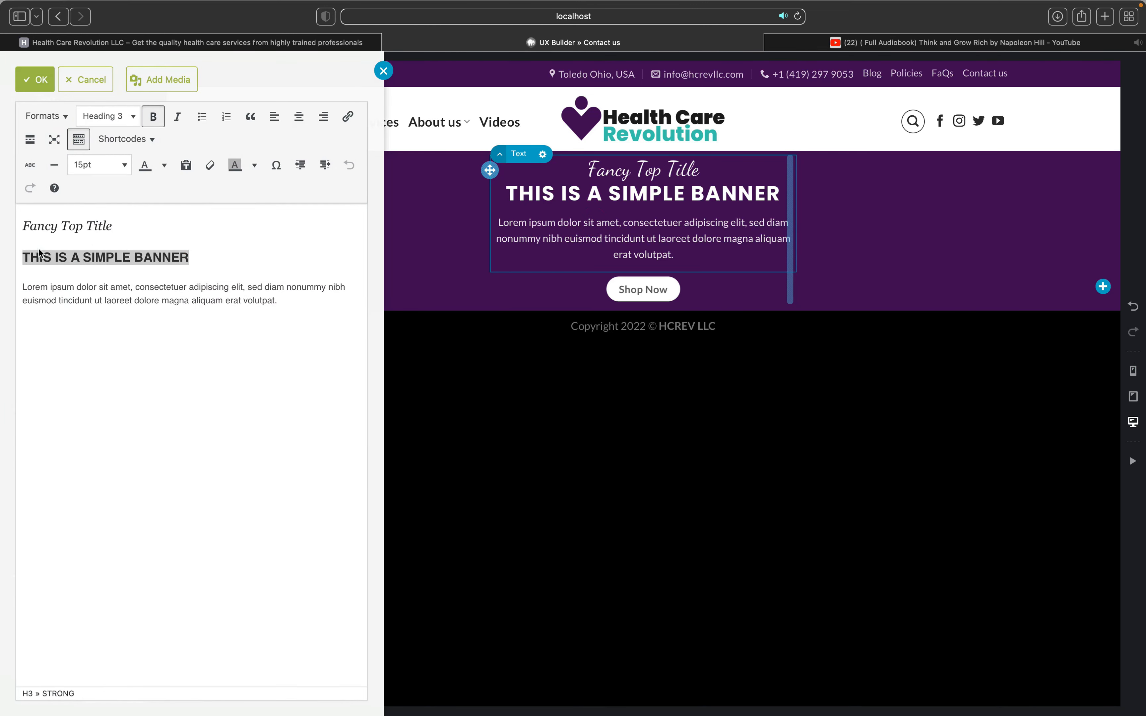
text(C)
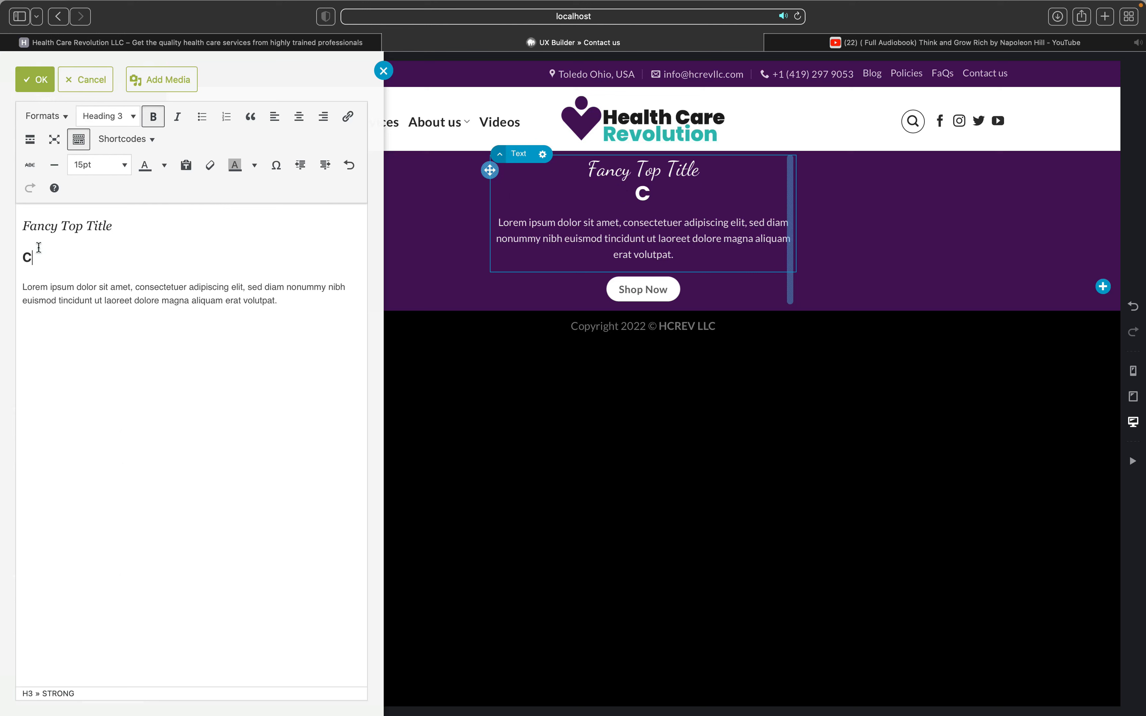
text(ONTACT )
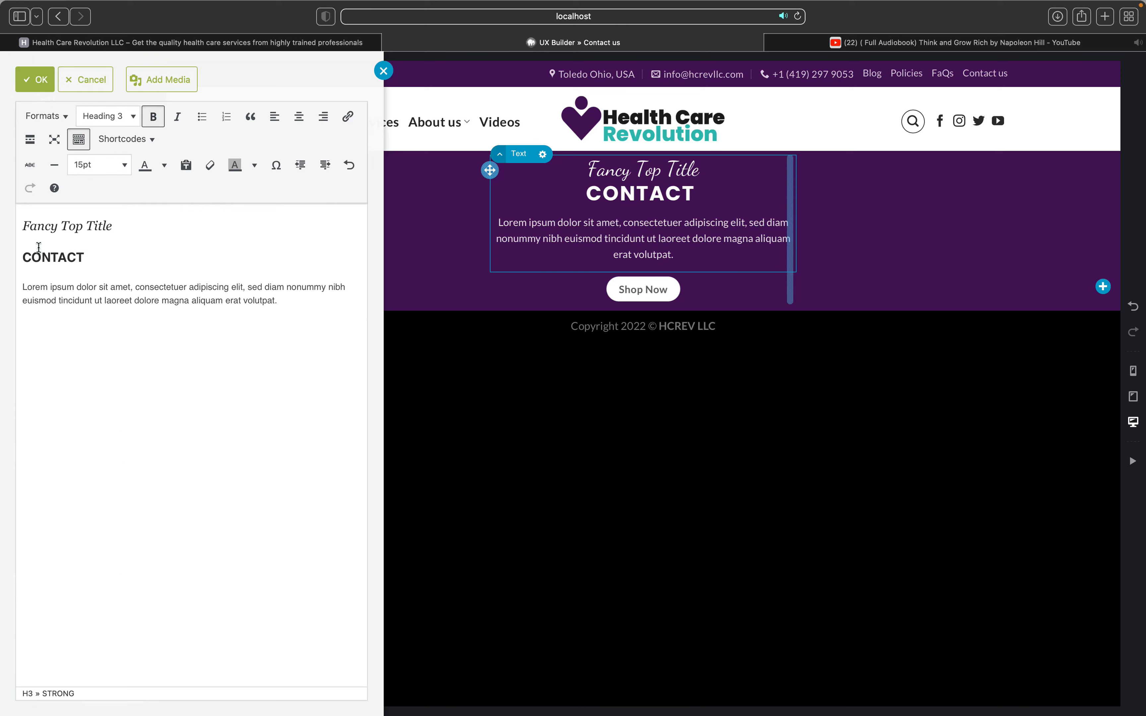
text(US)
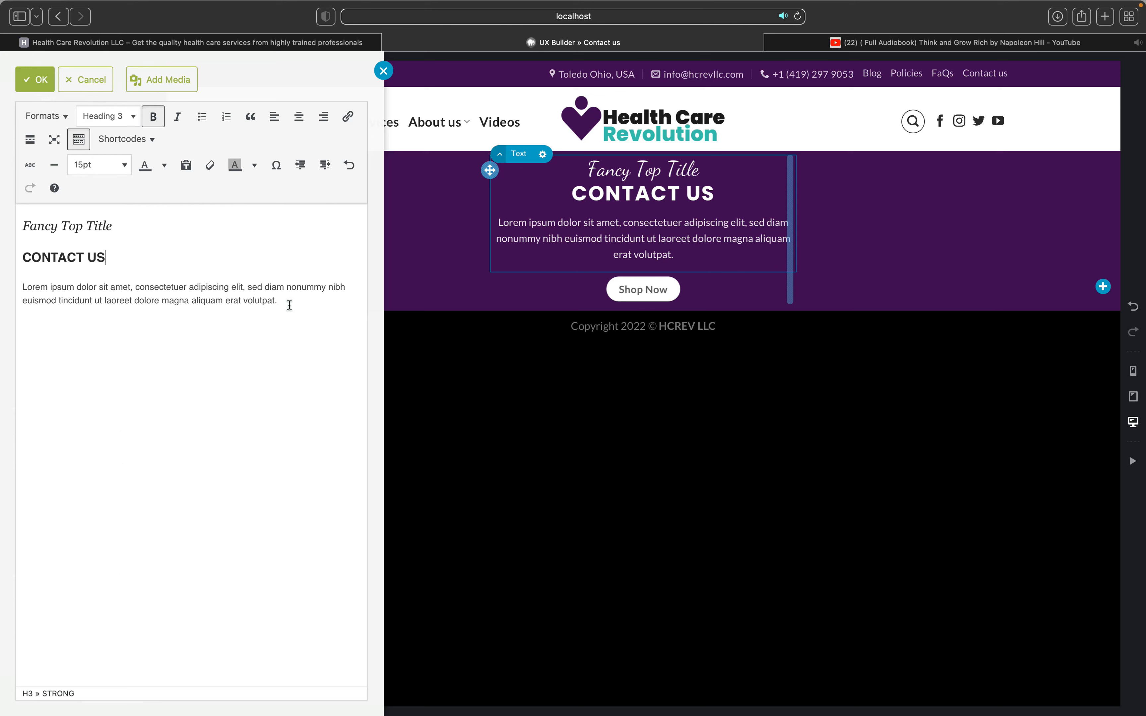
drag(280, 301, 28, 287)
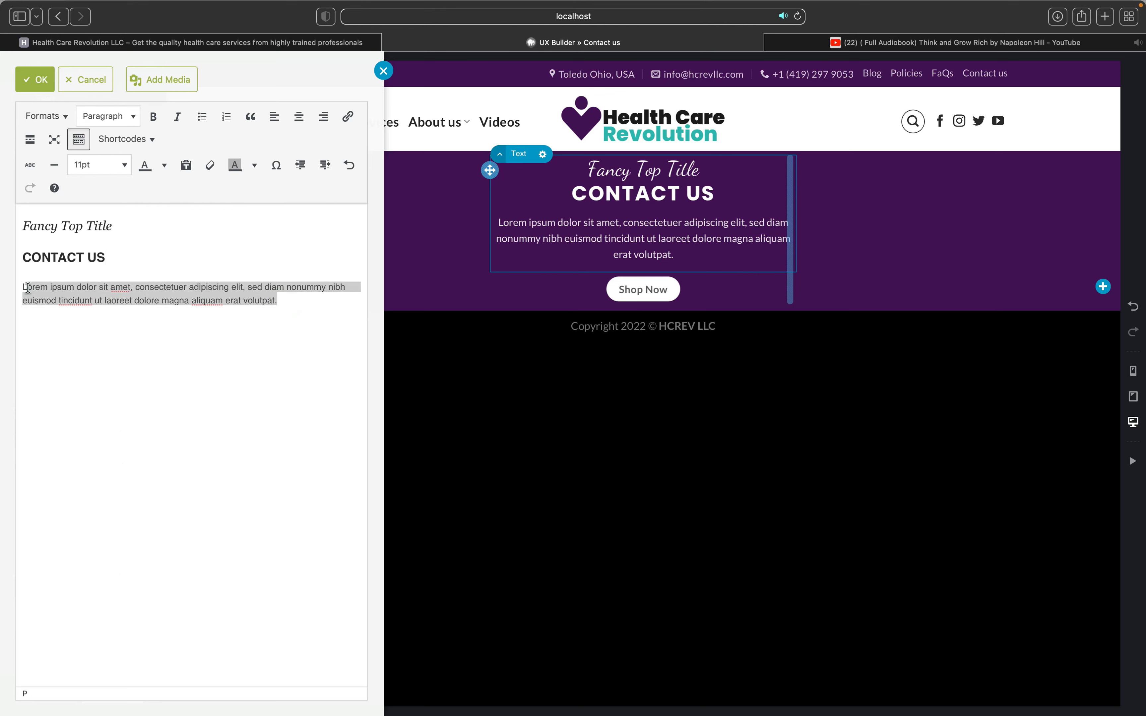
text(W)
key(BackSpace)
key(BackSpace)
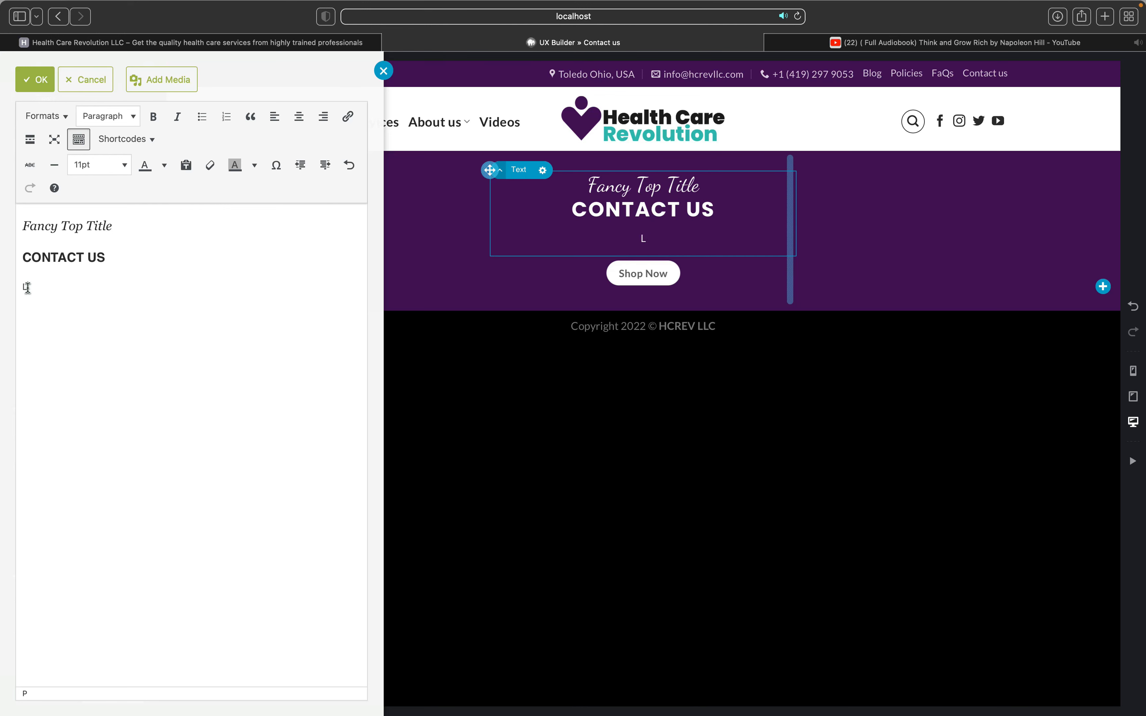
text(We would love to hear f)
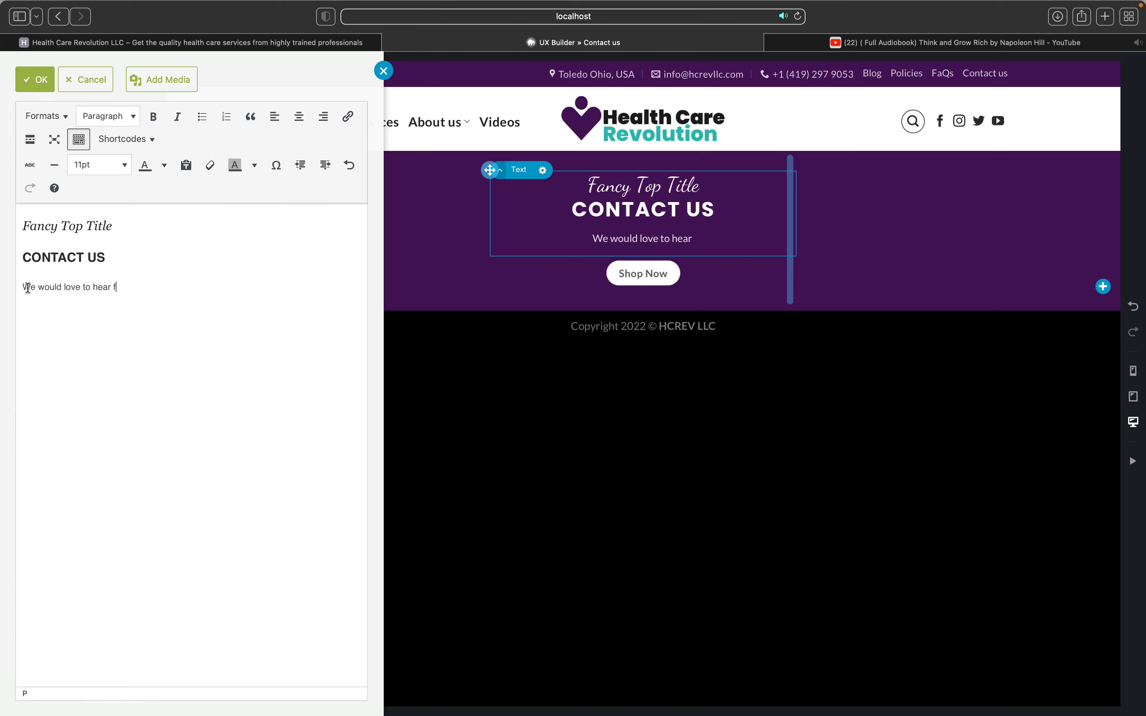
text(rom you)
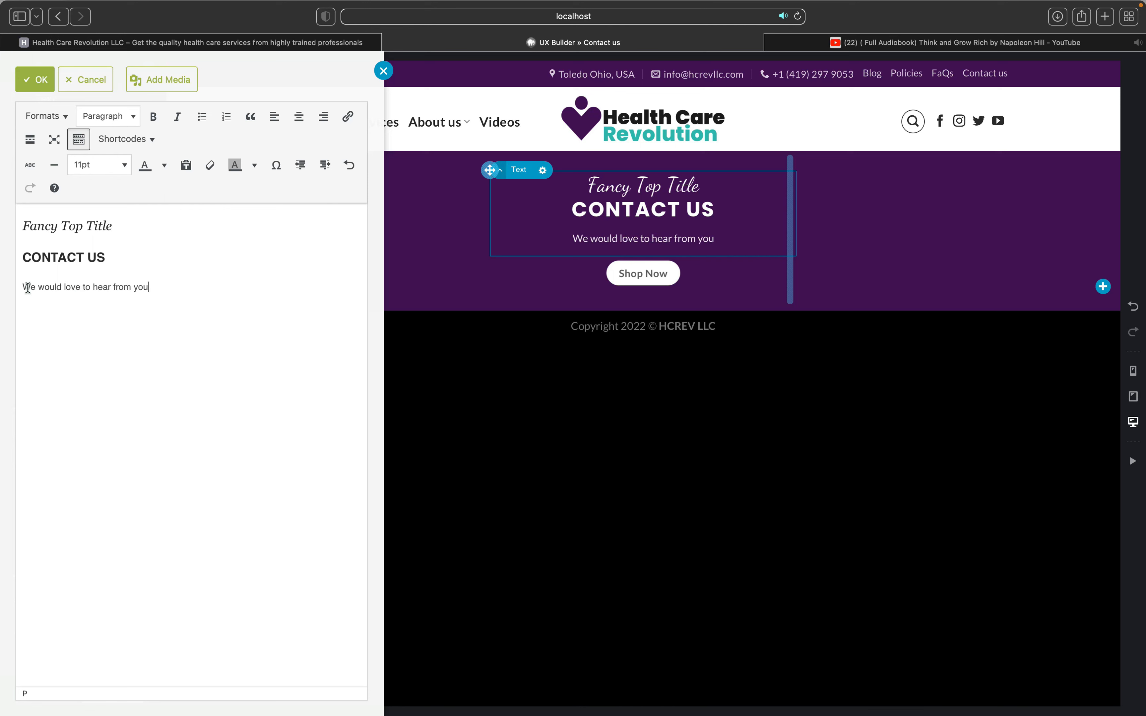
text(.)
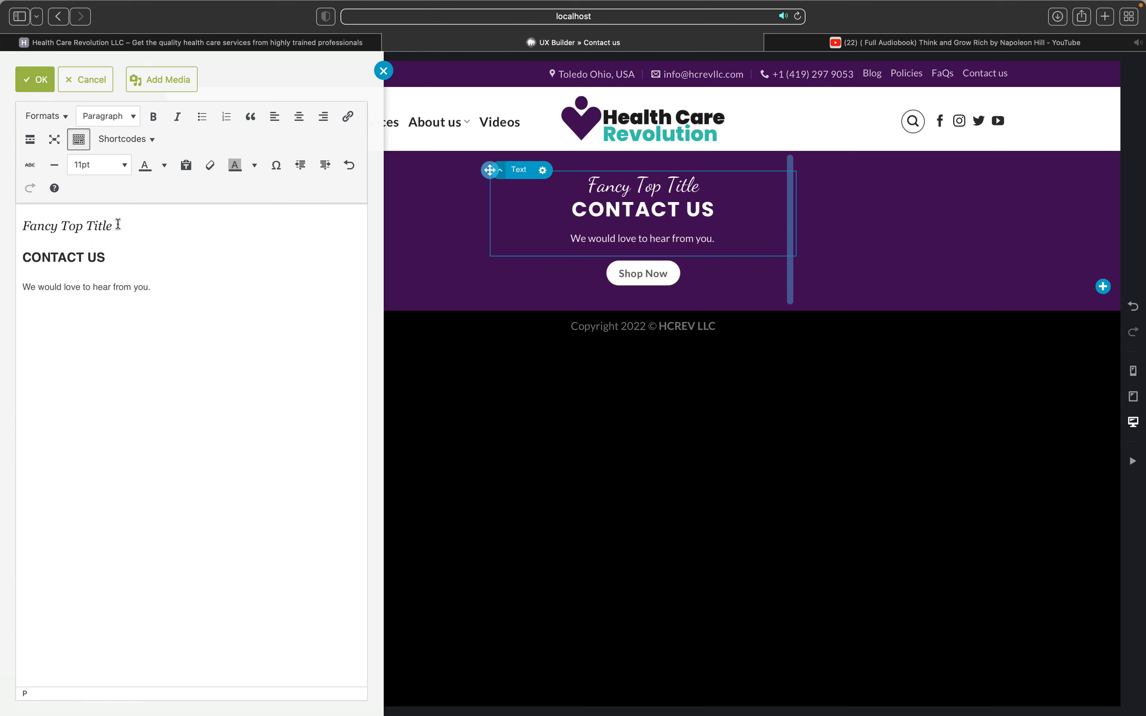
Step: Replace the Fancy Top Title line with 'one call away,'
drag(120, 224, 21, 224)
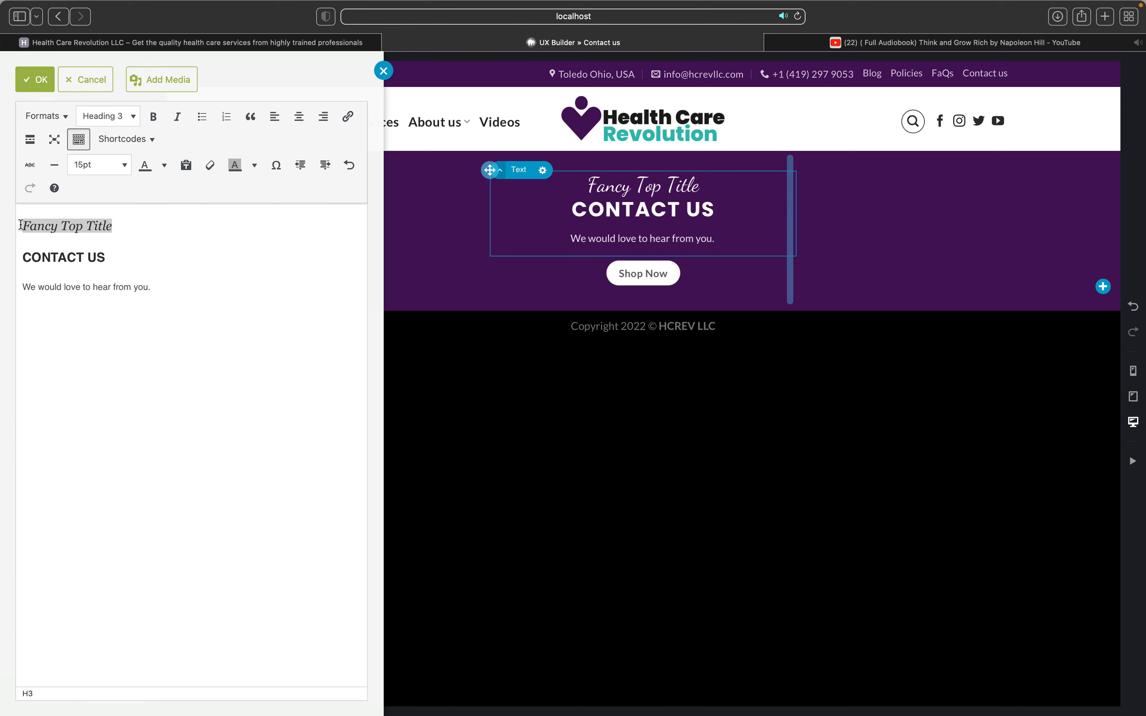
key(BackSpace)
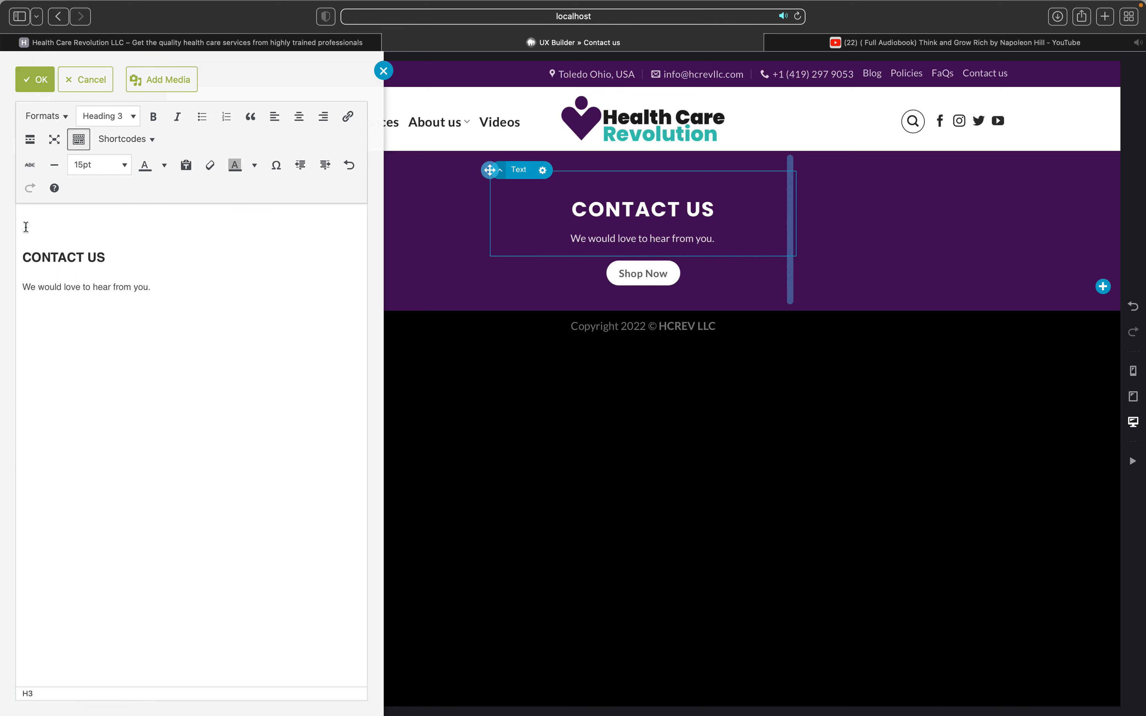
text(one call away)
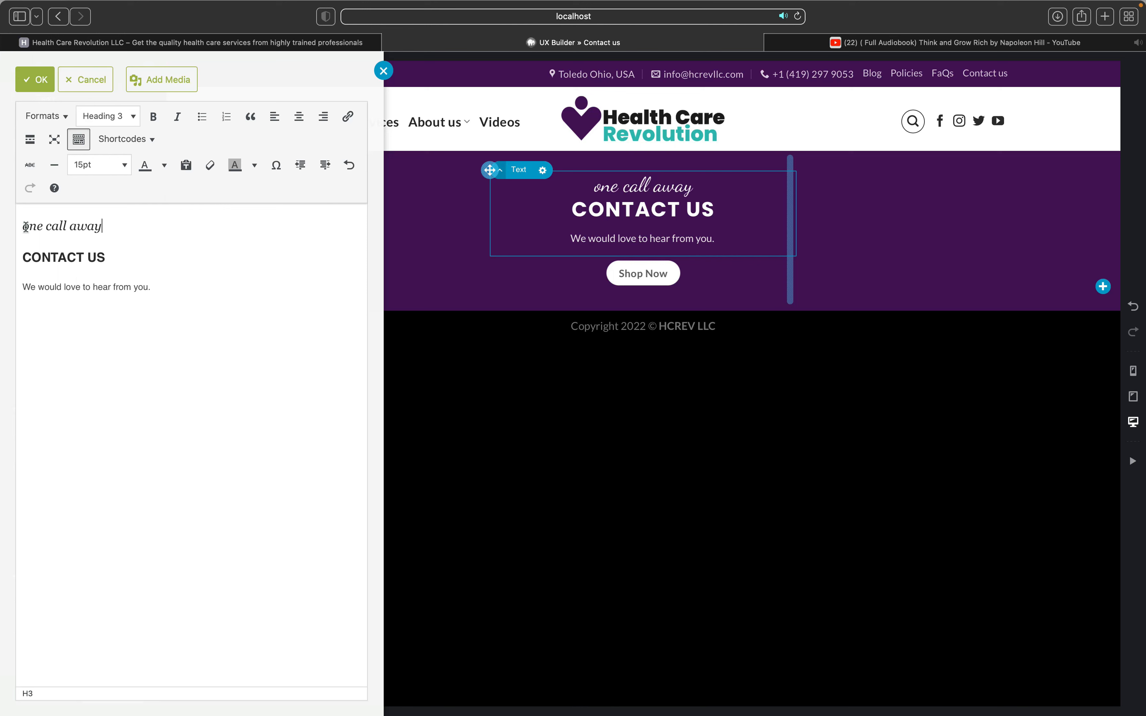
text(,)
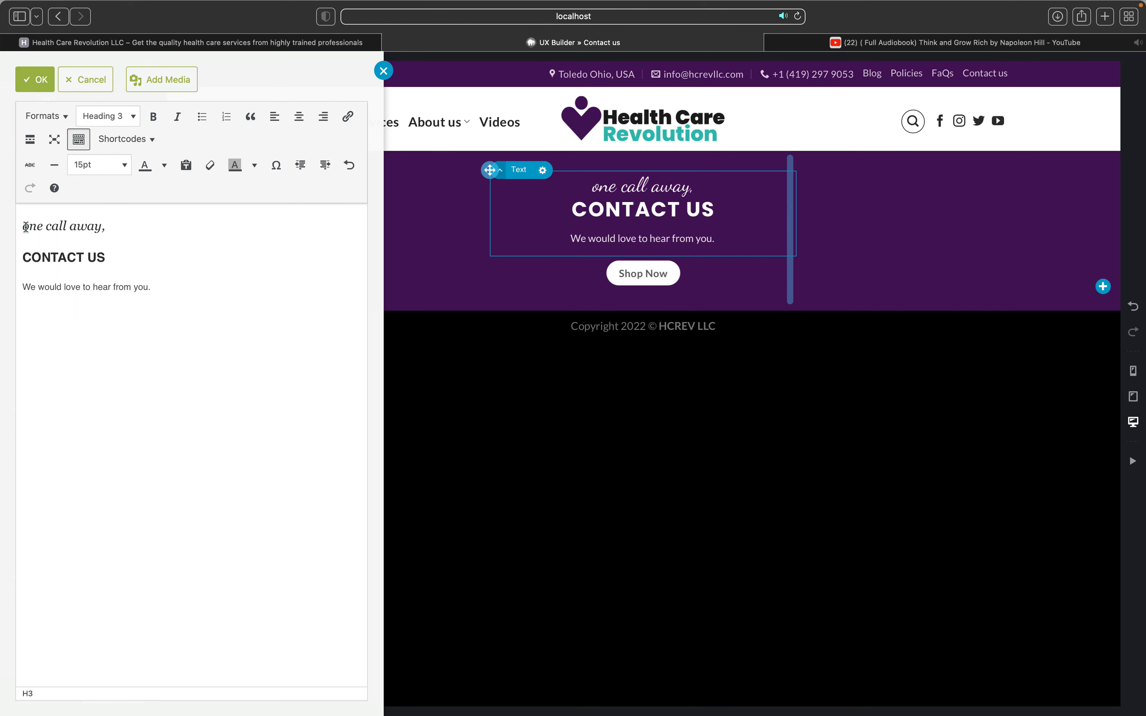
Step: Finish the text edits and delete the Shop Now button from the banner
click(210, 293)
click(456, 261)
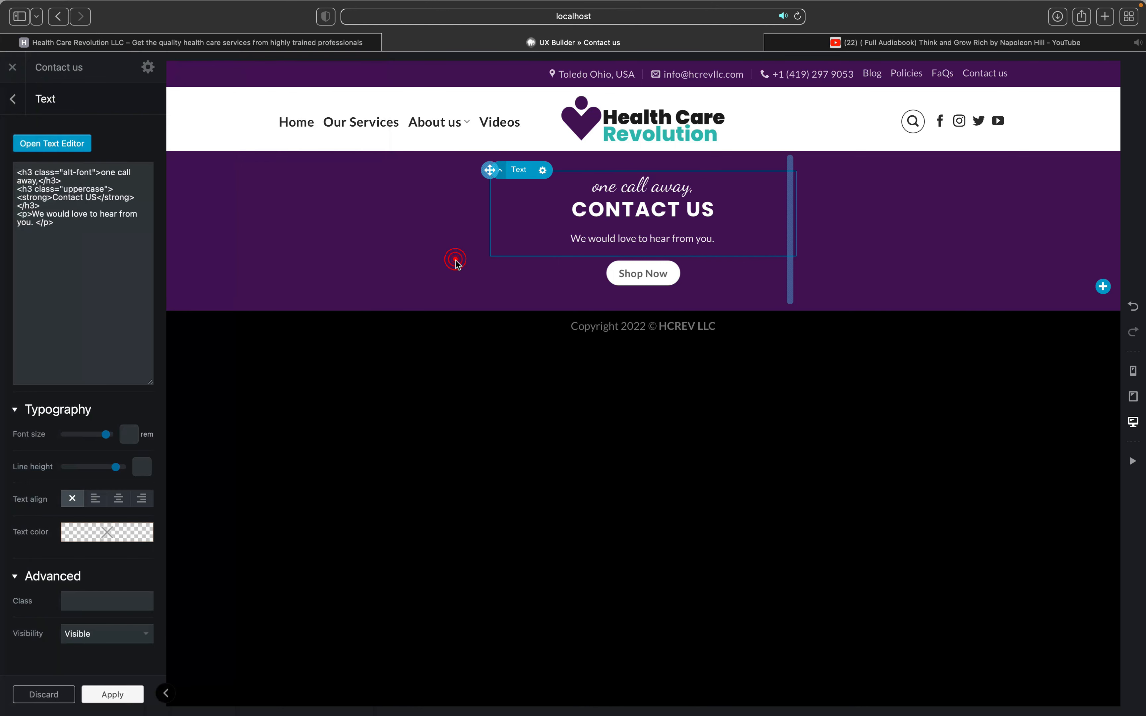
click(664, 273)
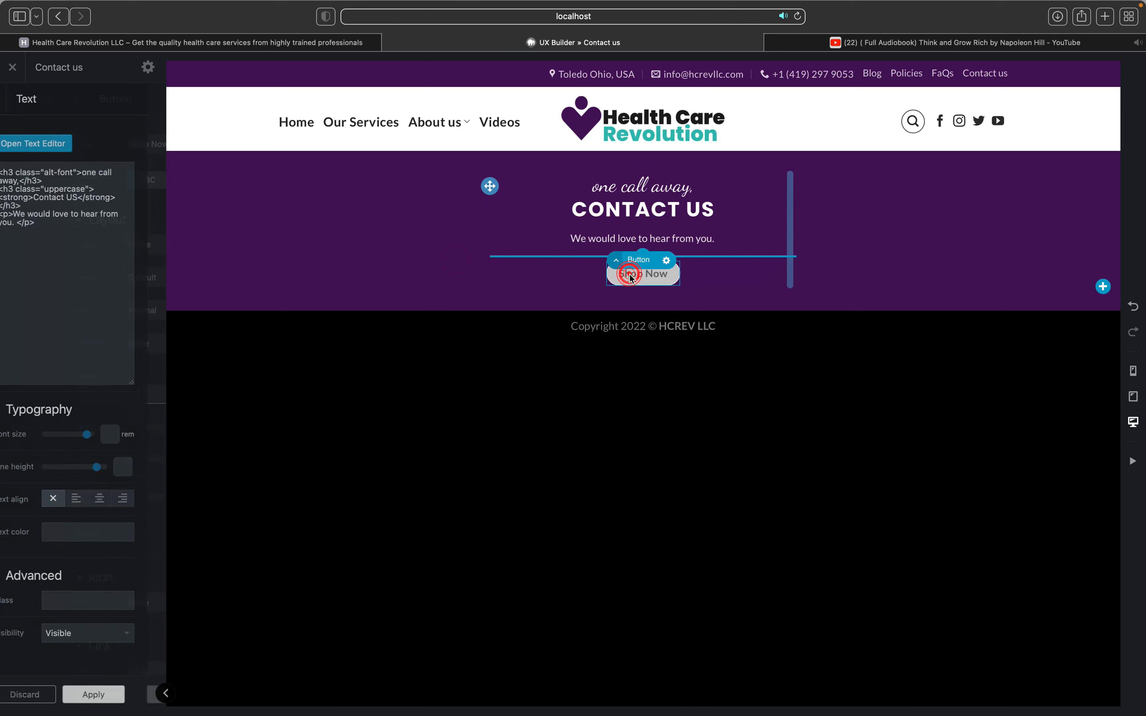
click(667, 261)
click(633, 368)
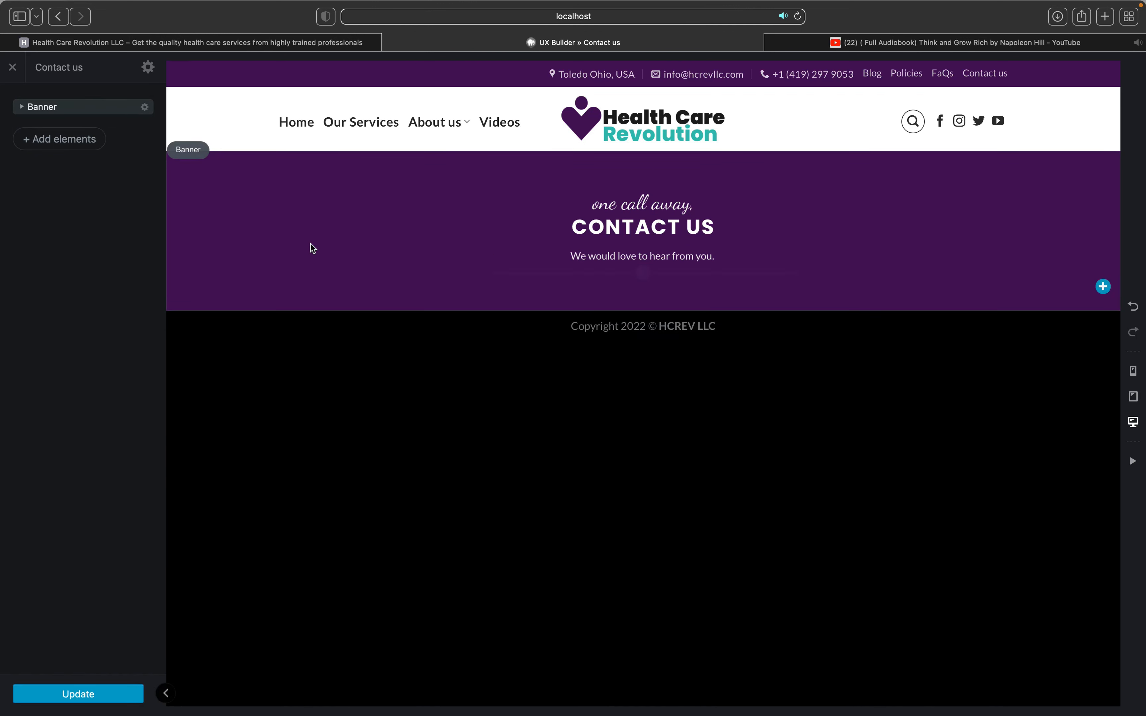
Step: Set the banner background to the colourful umbrellas photo, retitled 'contact-us-header'
click(294, 242)
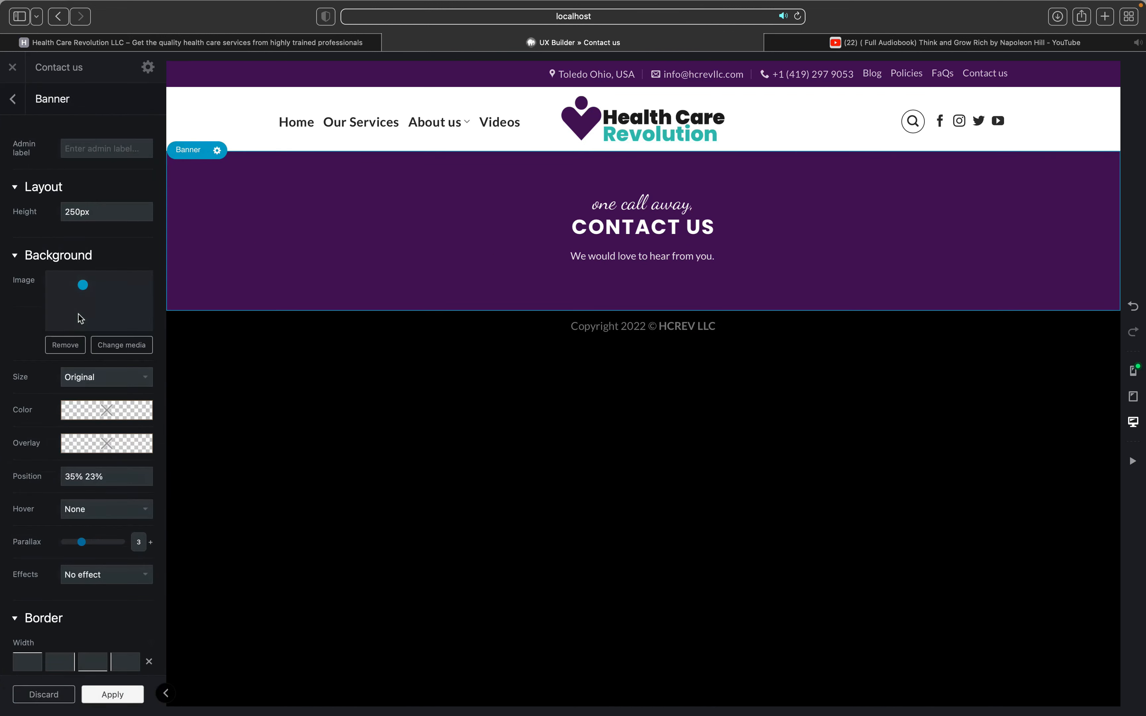
click(114, 346)
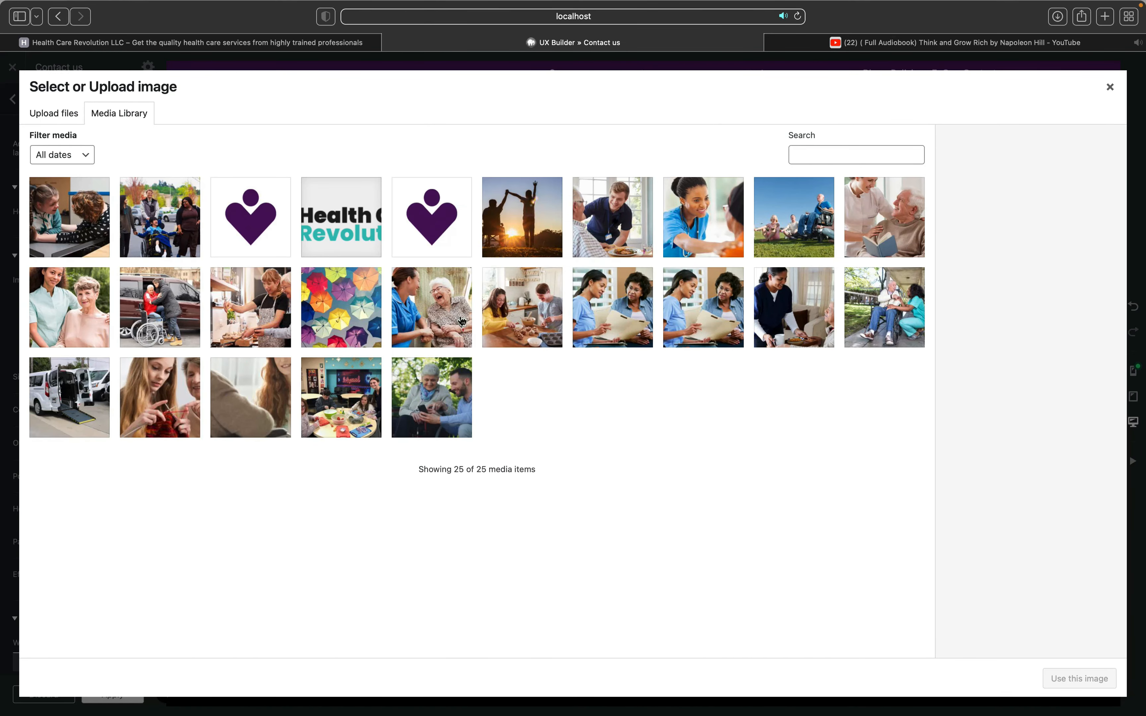
click(328, 313)
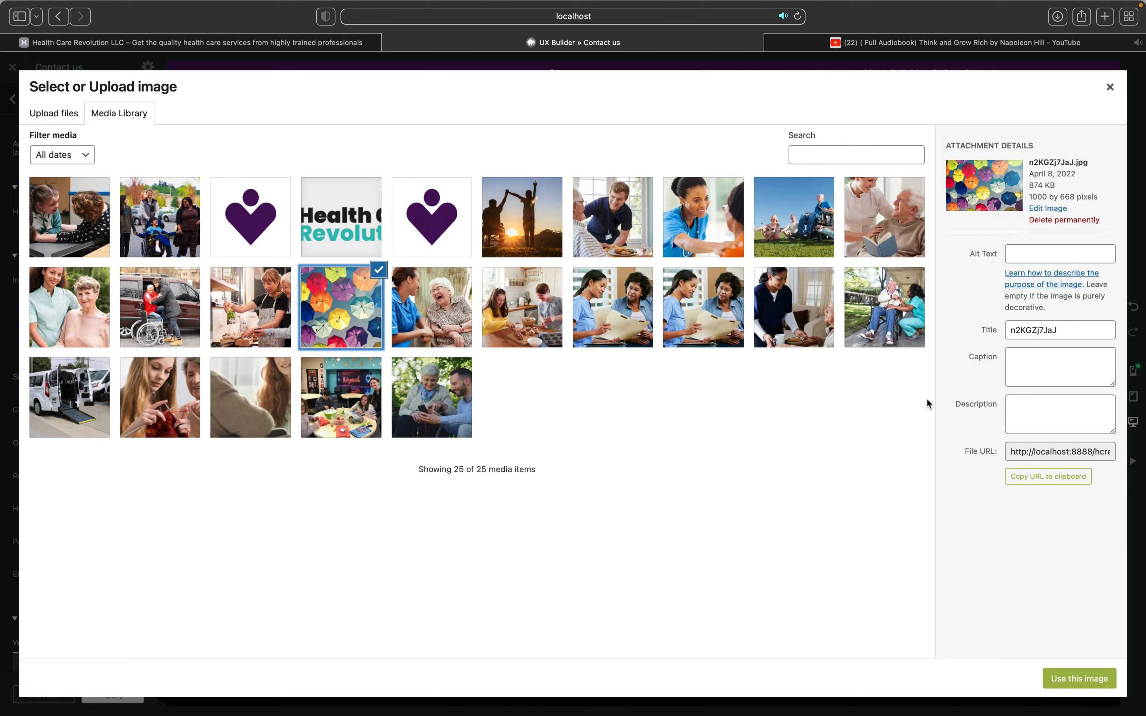
double_click(1066, 328)
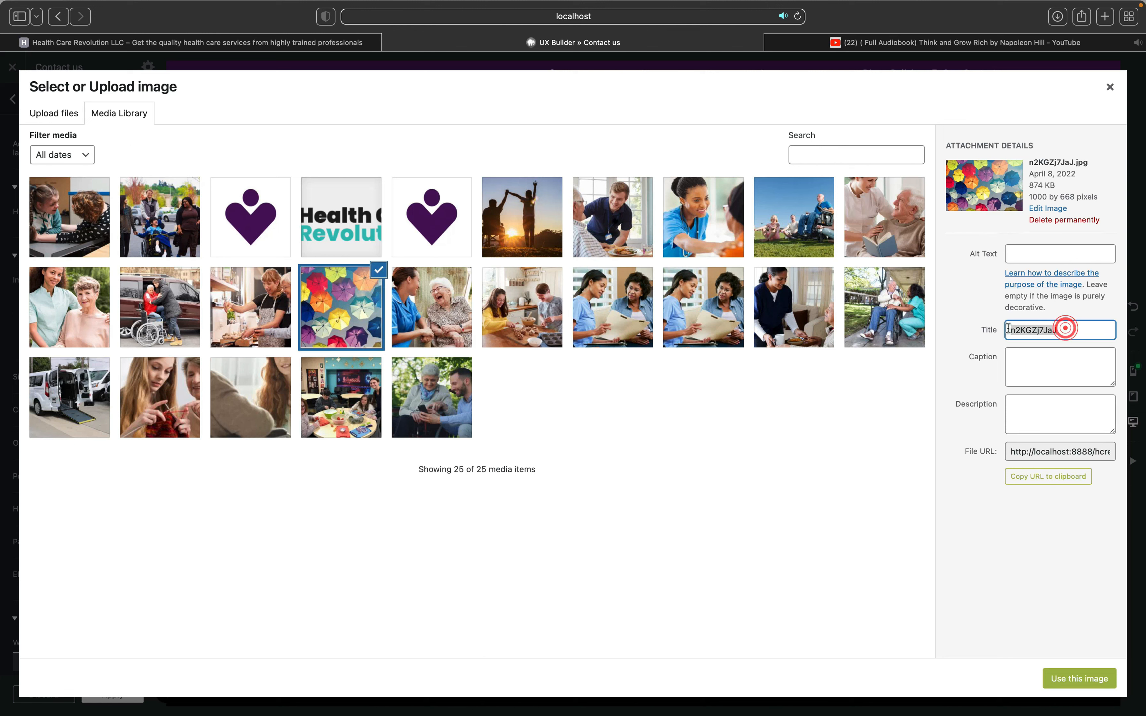
key(BackSpace)
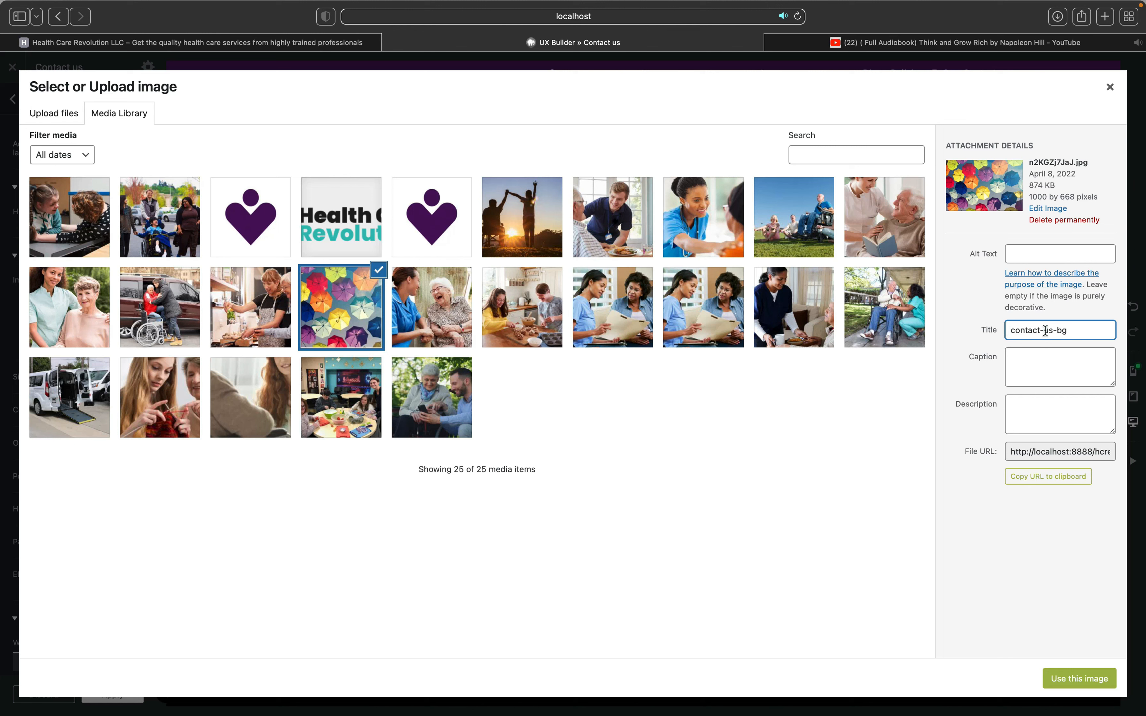
key(BackSpace)
key(BackSpace)
click(1079, 687)
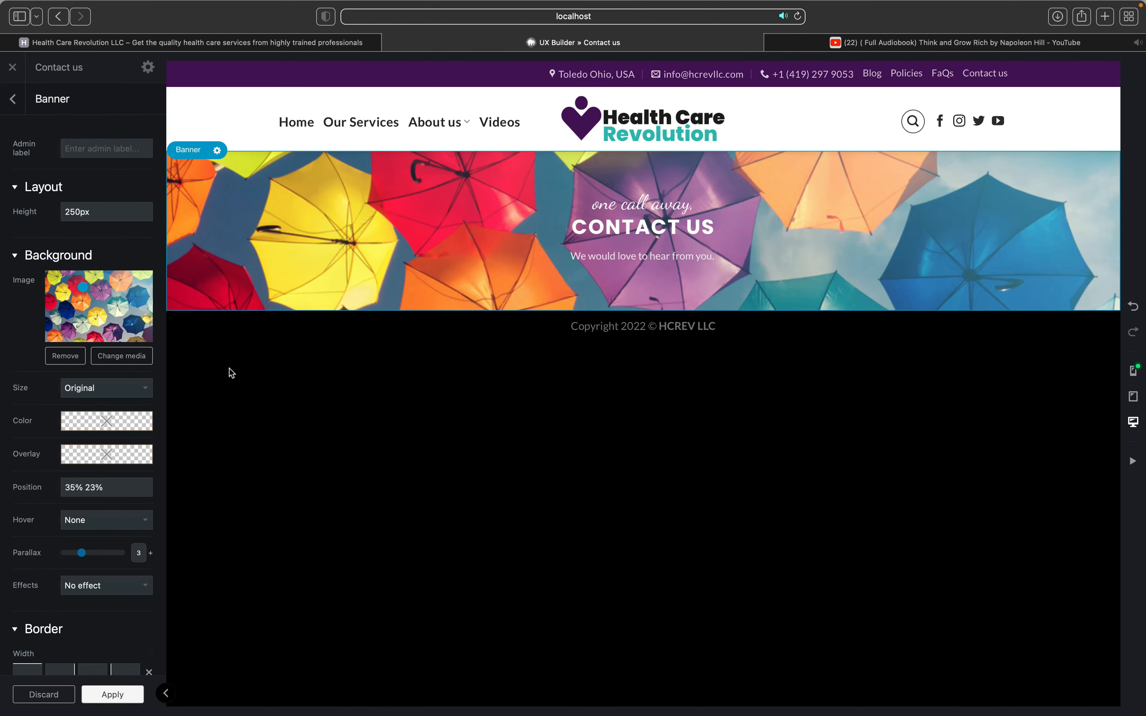
Step: Add an empty section below the banner containing a Large Left two-column row
click(643, 311)
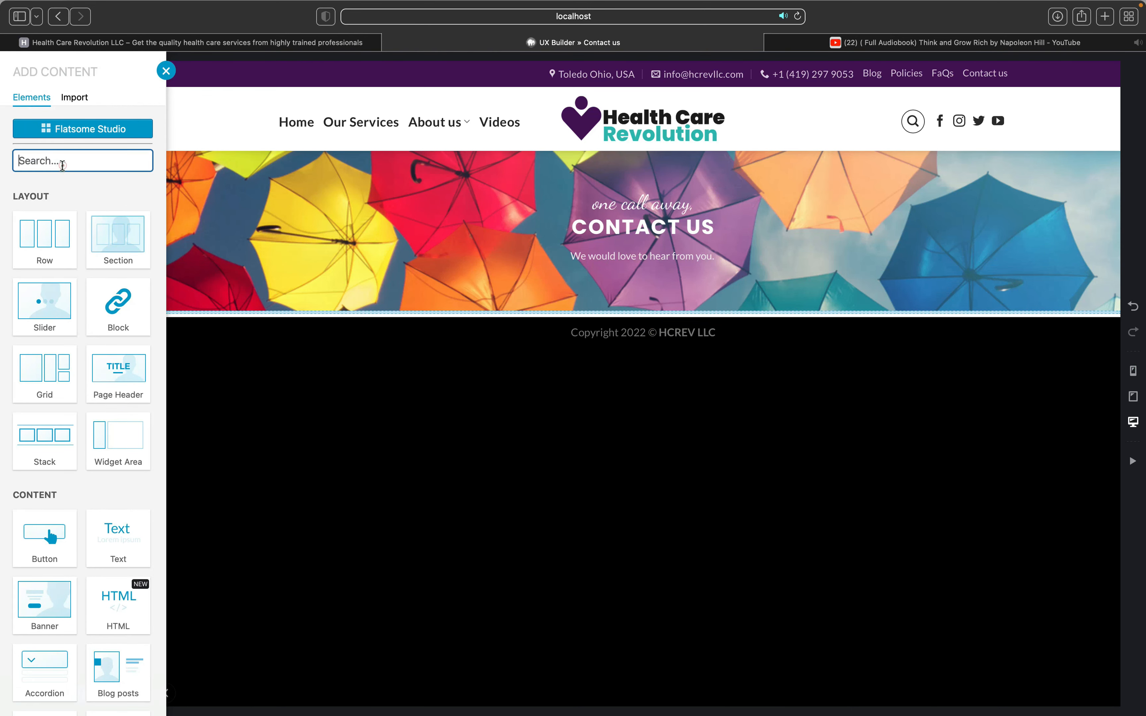
click(97, 255)
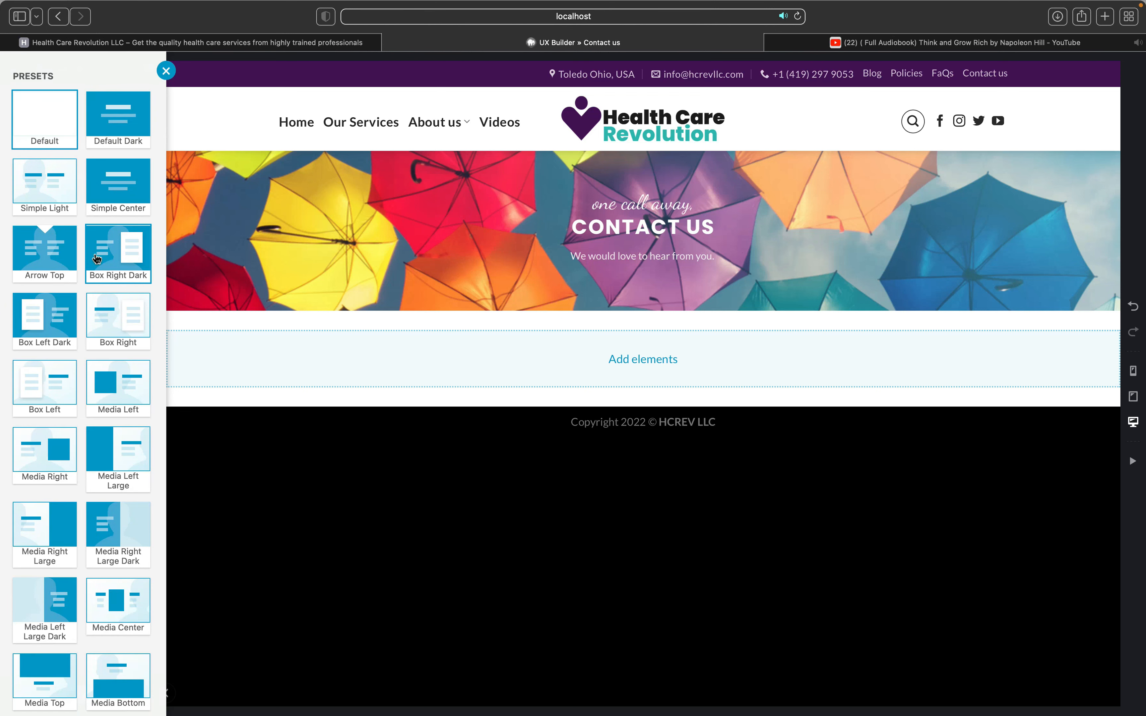
click(509, 371)
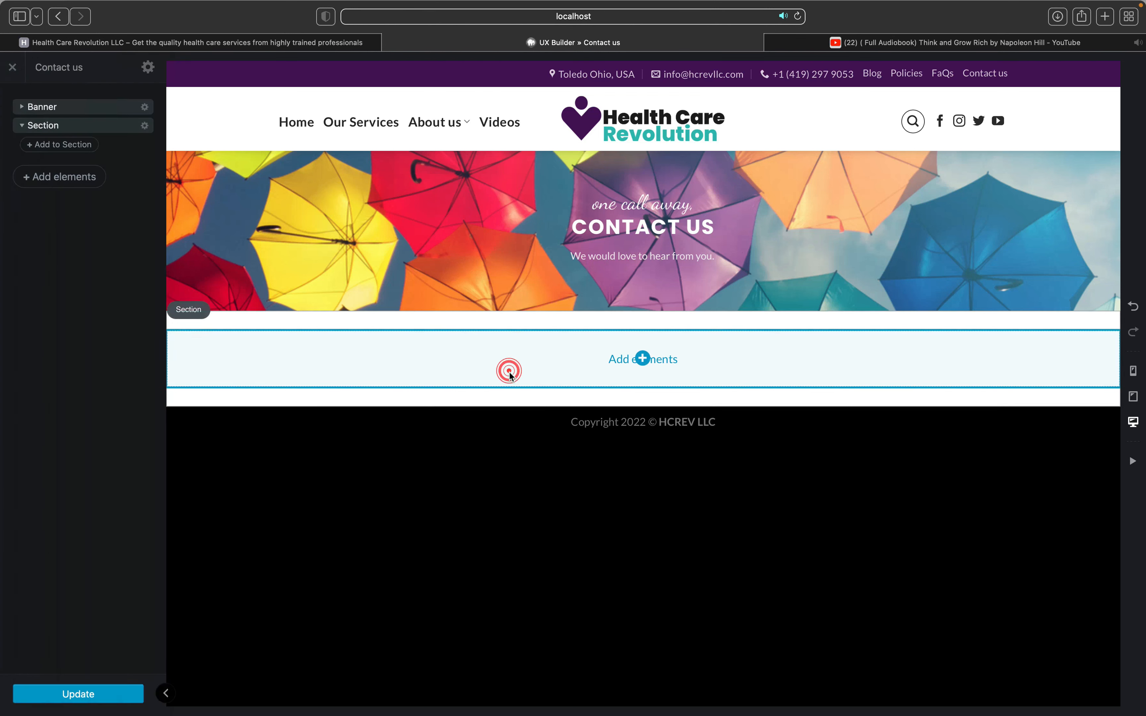
click(641, 360)
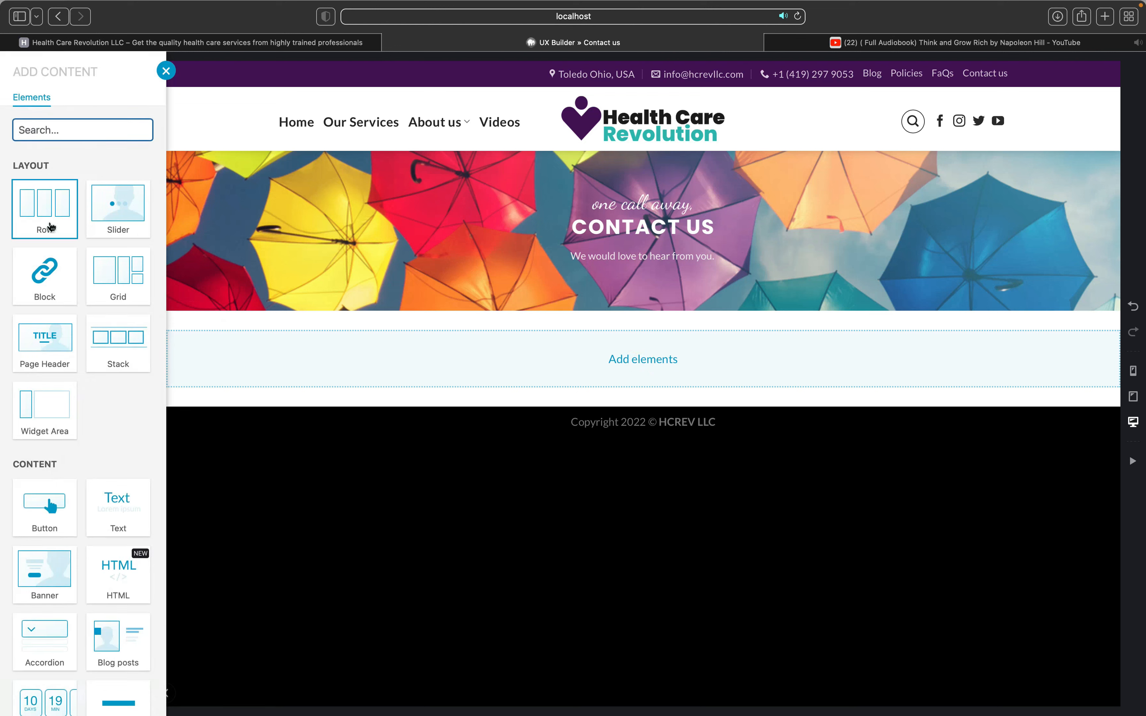
click(51, 226)
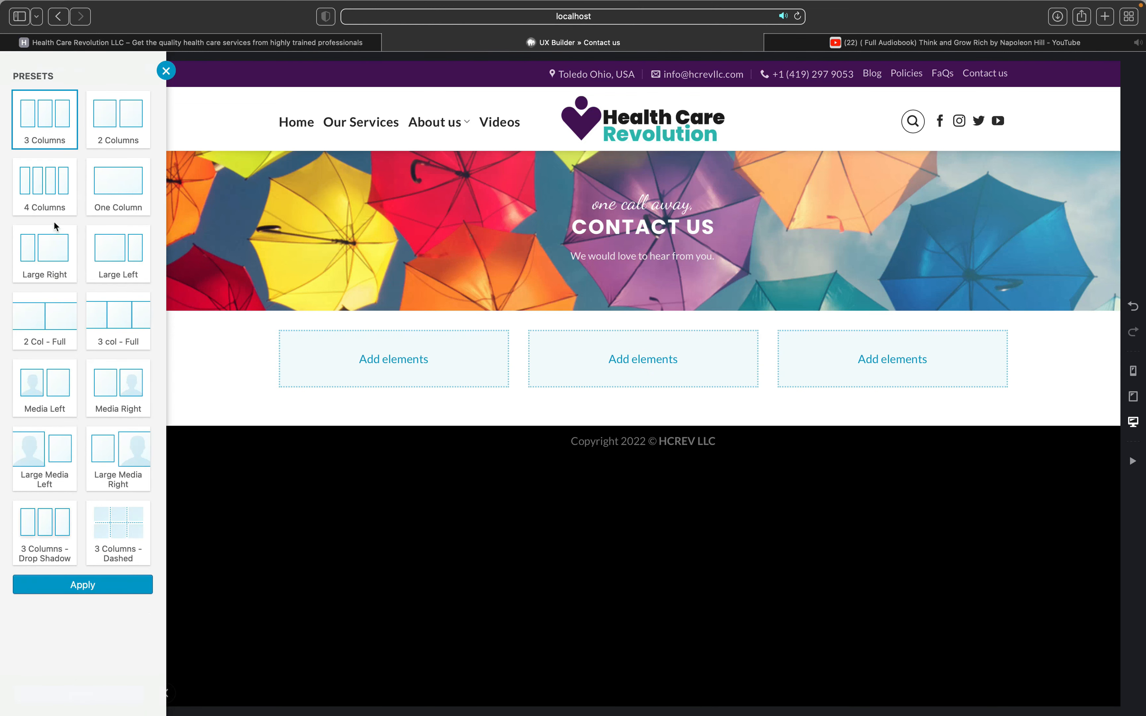
click(111, 254)
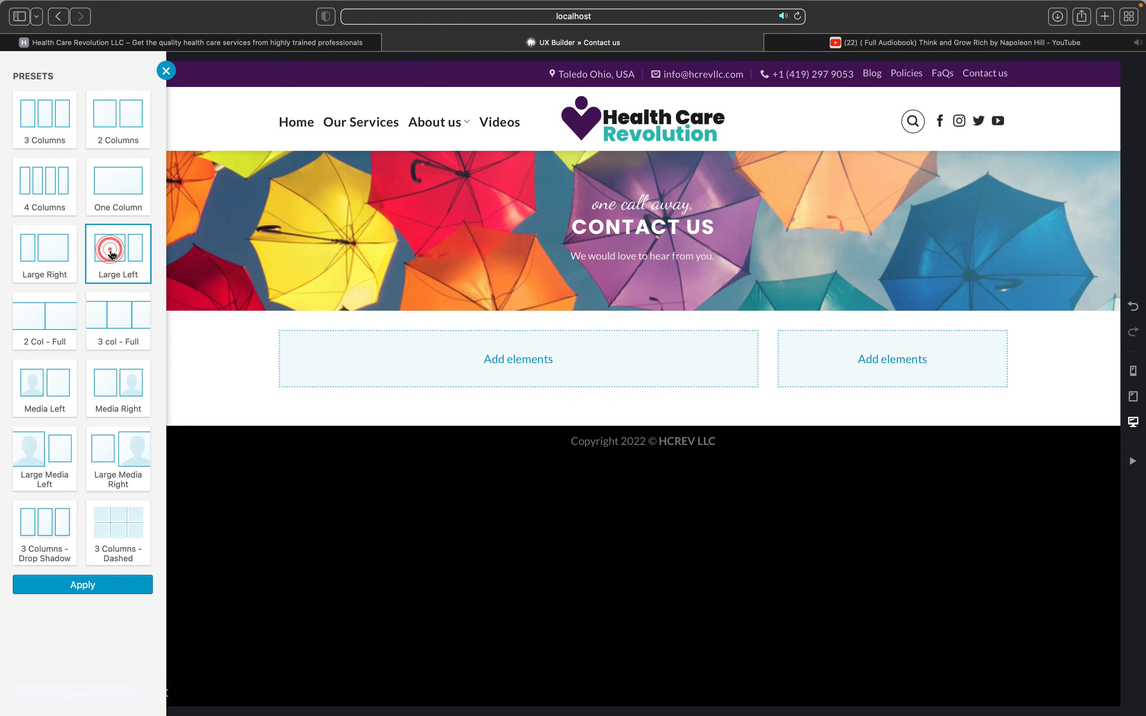
Step: Increase the new section's padding to 60px
click(429, 377)
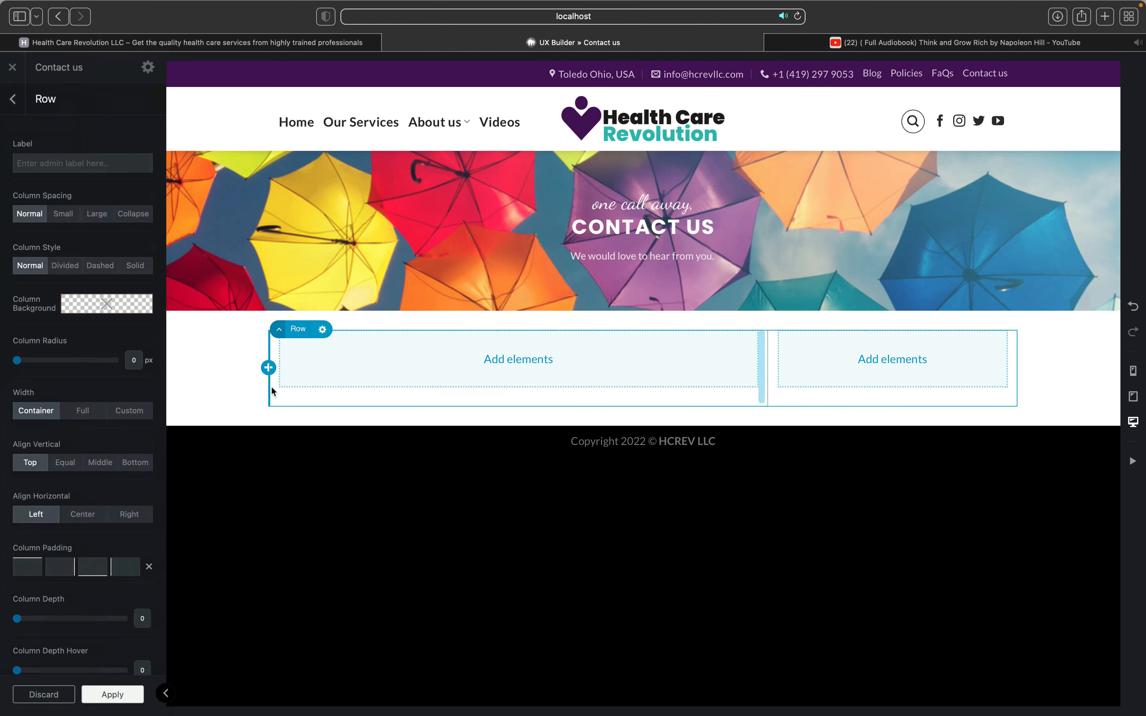
click(223, 351)
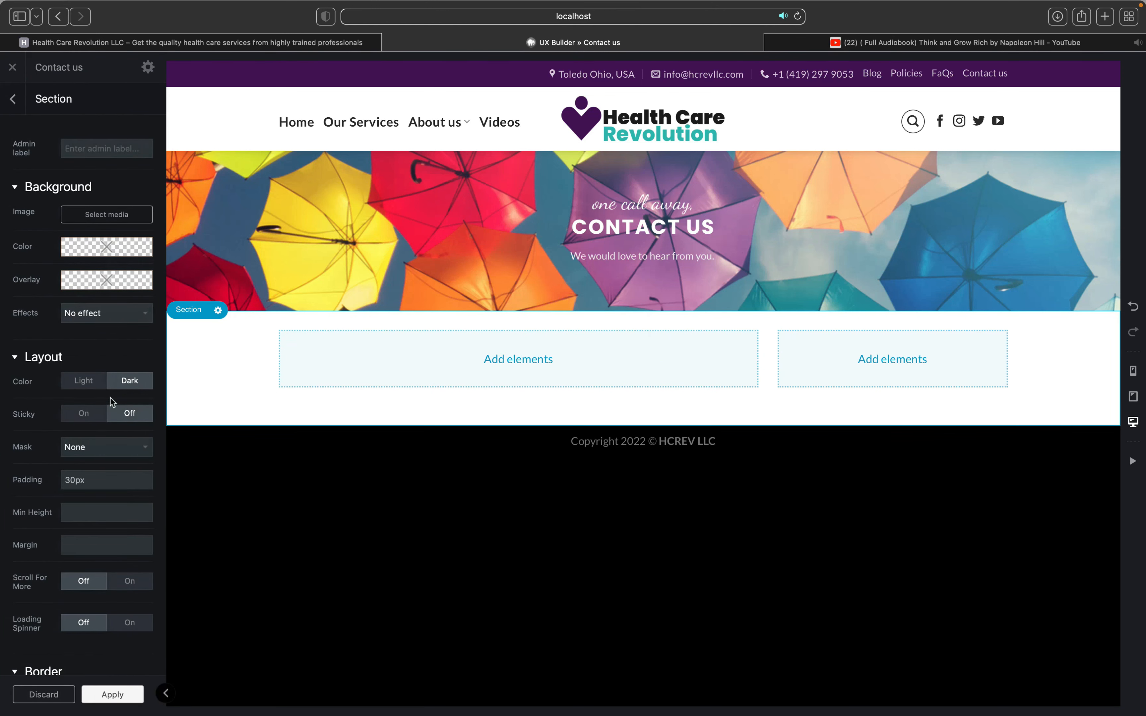
scroll(97, 454, down, 5)
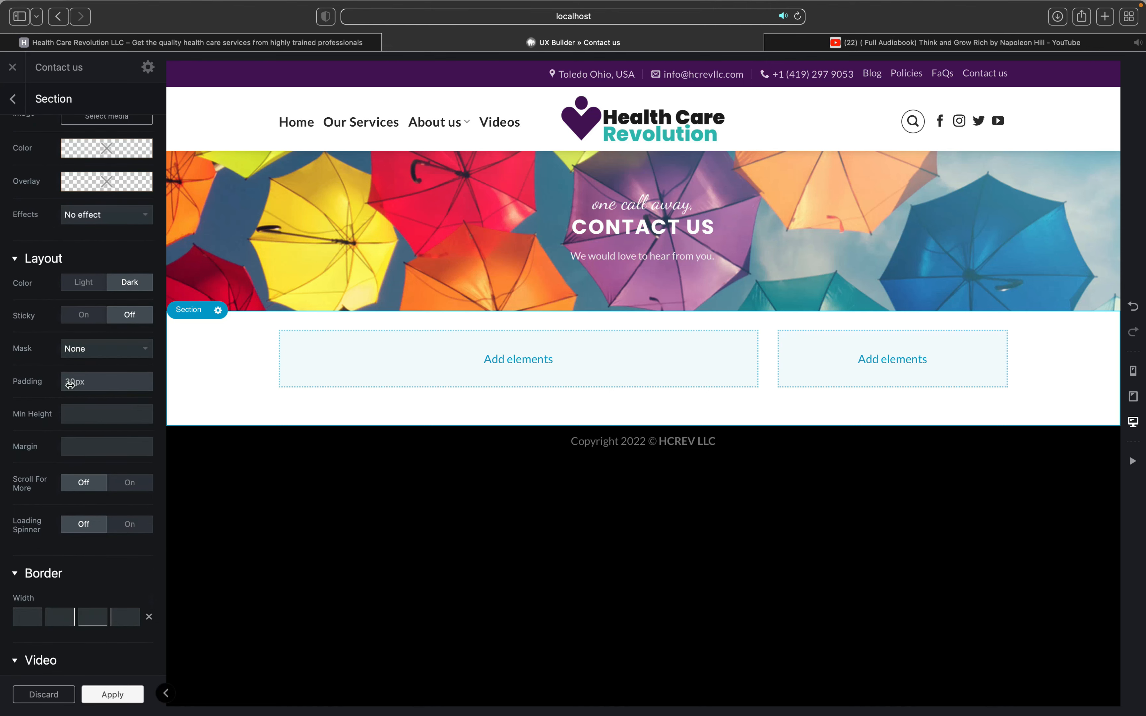
drag(70, 384, 114, 392)
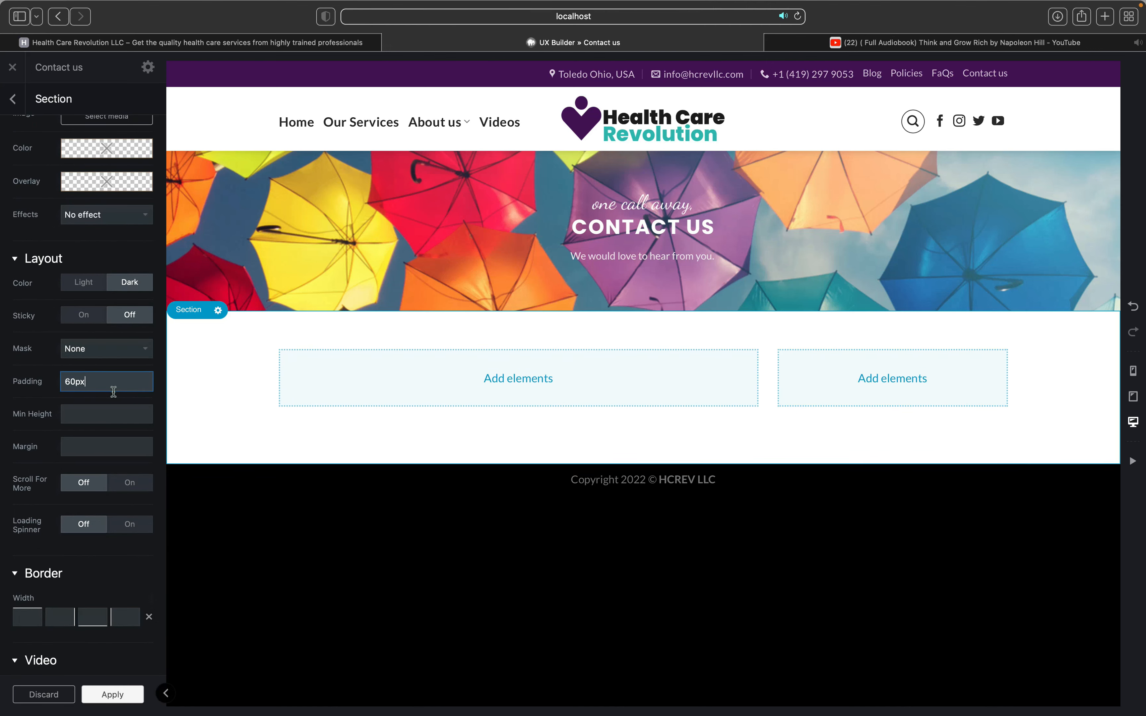
click(518, 377)
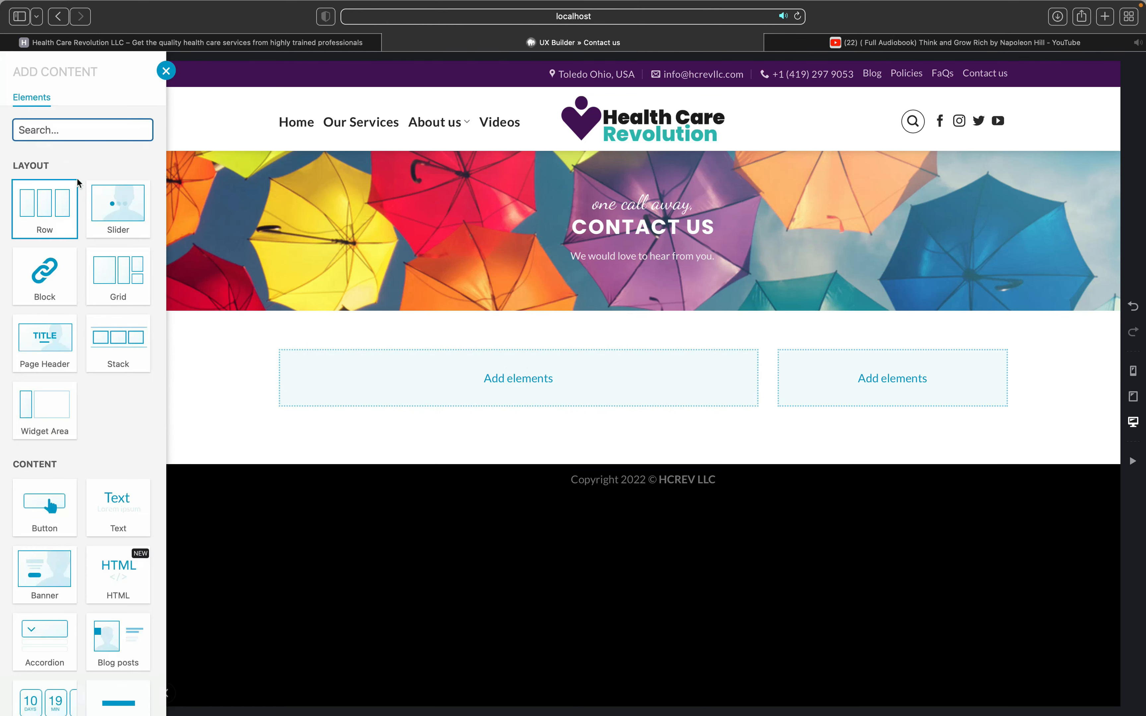
Step: Insert a Form (CF7) element in the left column and select Contact form 1
click(110, 130)
text(for)
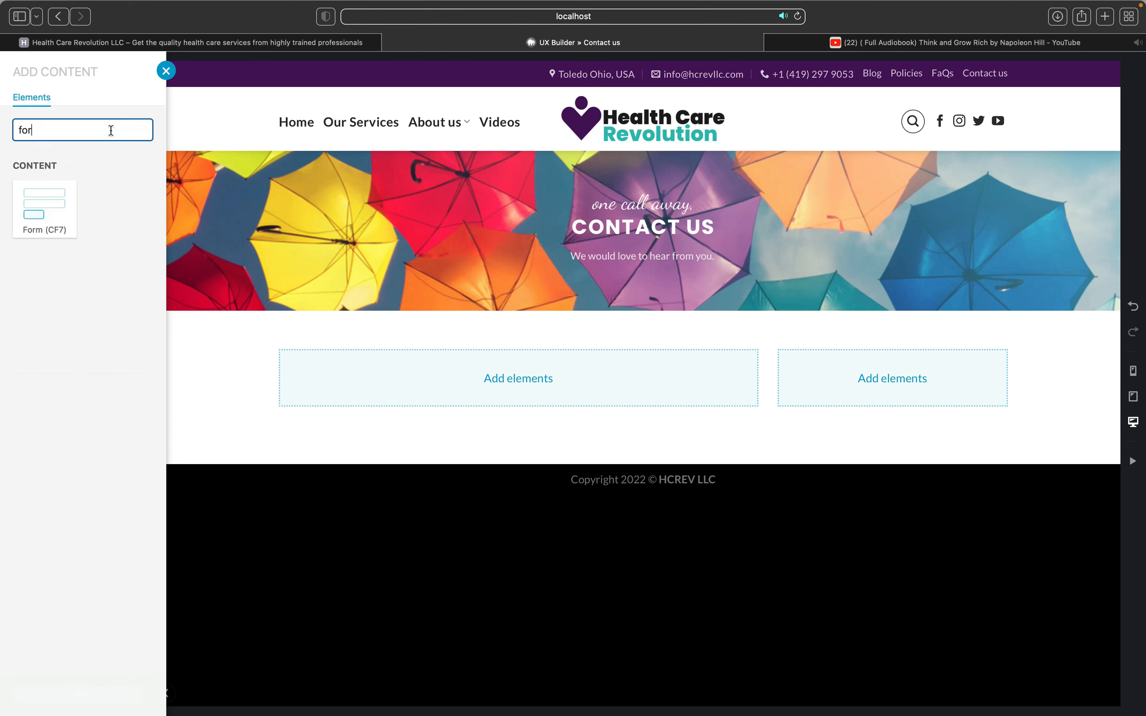
text(m)
click(49, 212)
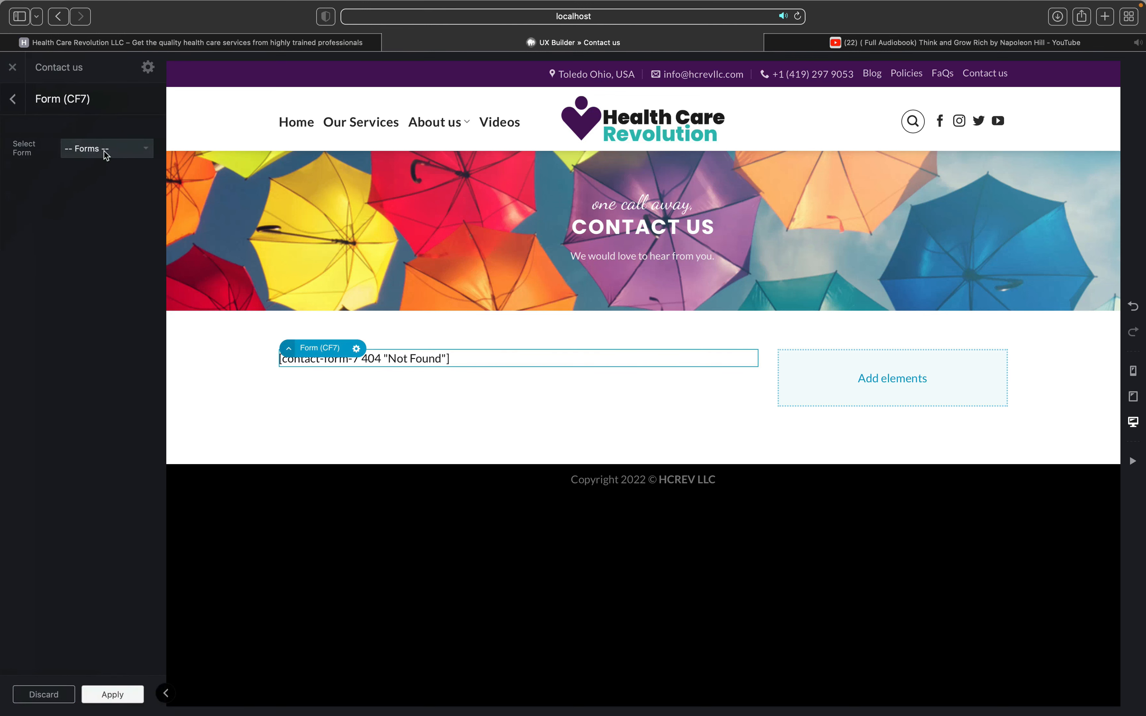
click(104, 149)
click(105, 160)
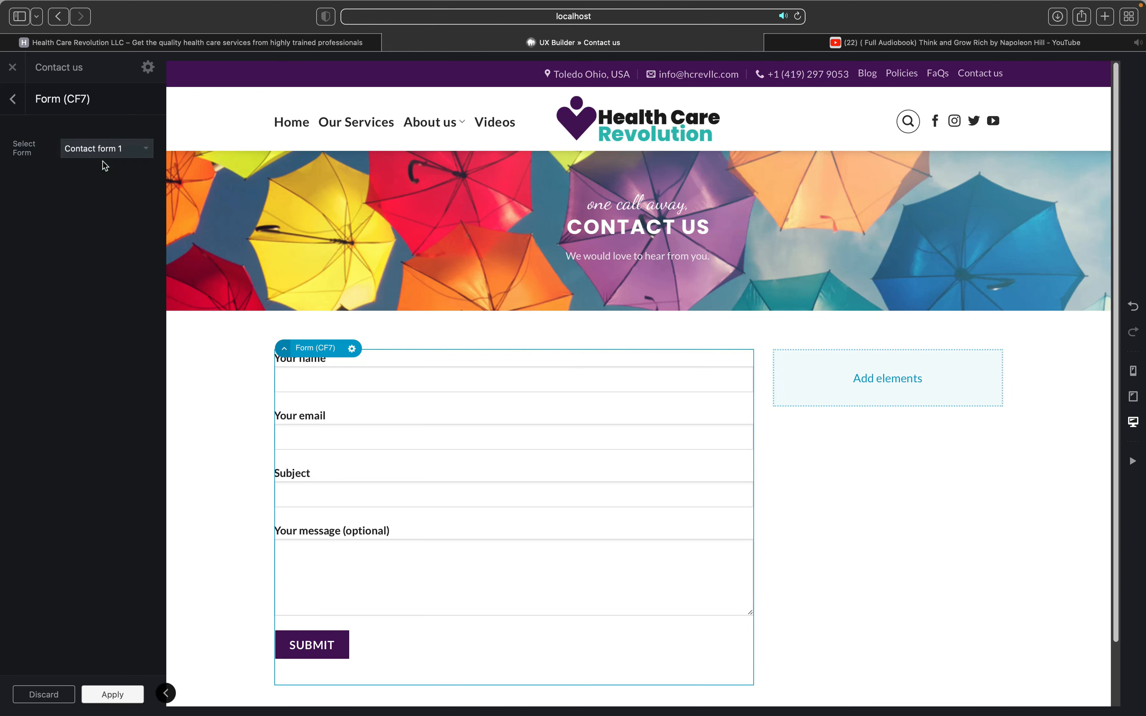
click(528, 440)
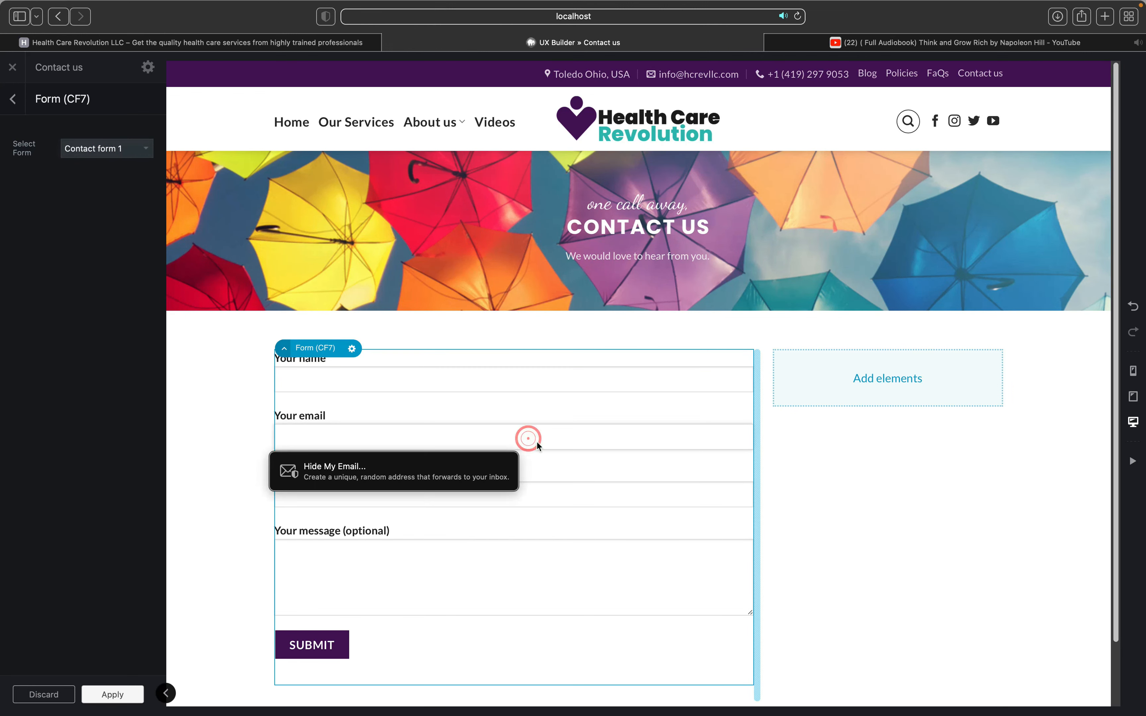
click(820, 487)
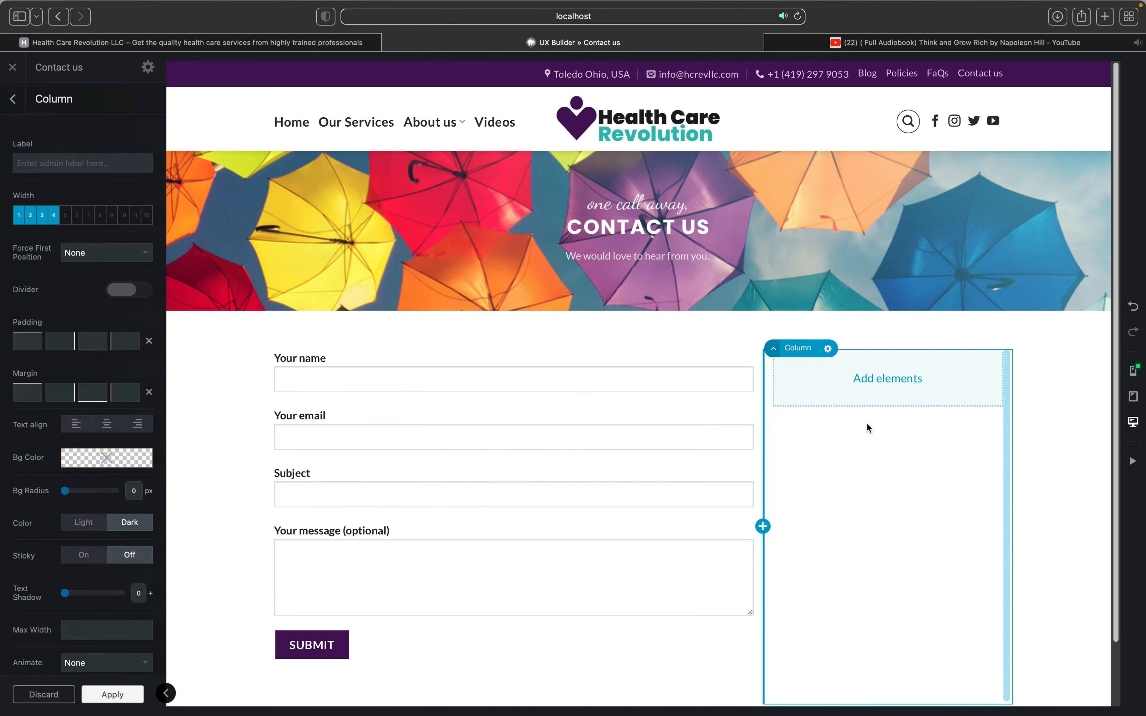
Step: Add an Icon Box to the right column and duplicate it twice, giving three stacked boxes
click(890, 377)
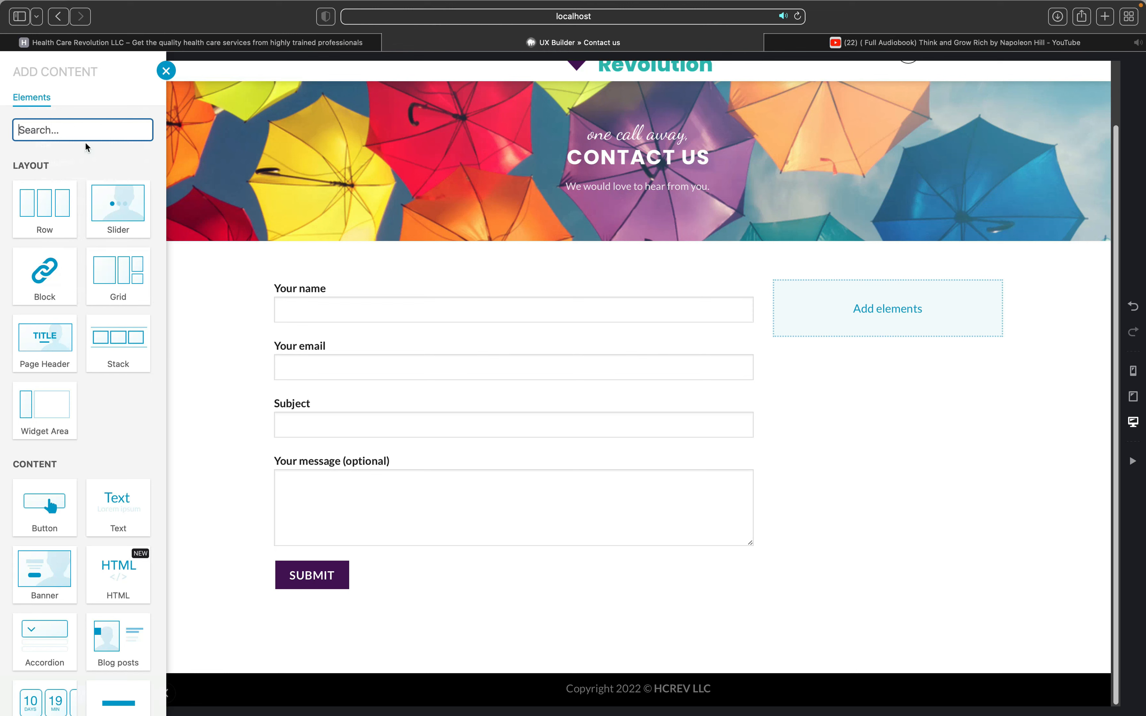
text(ic)
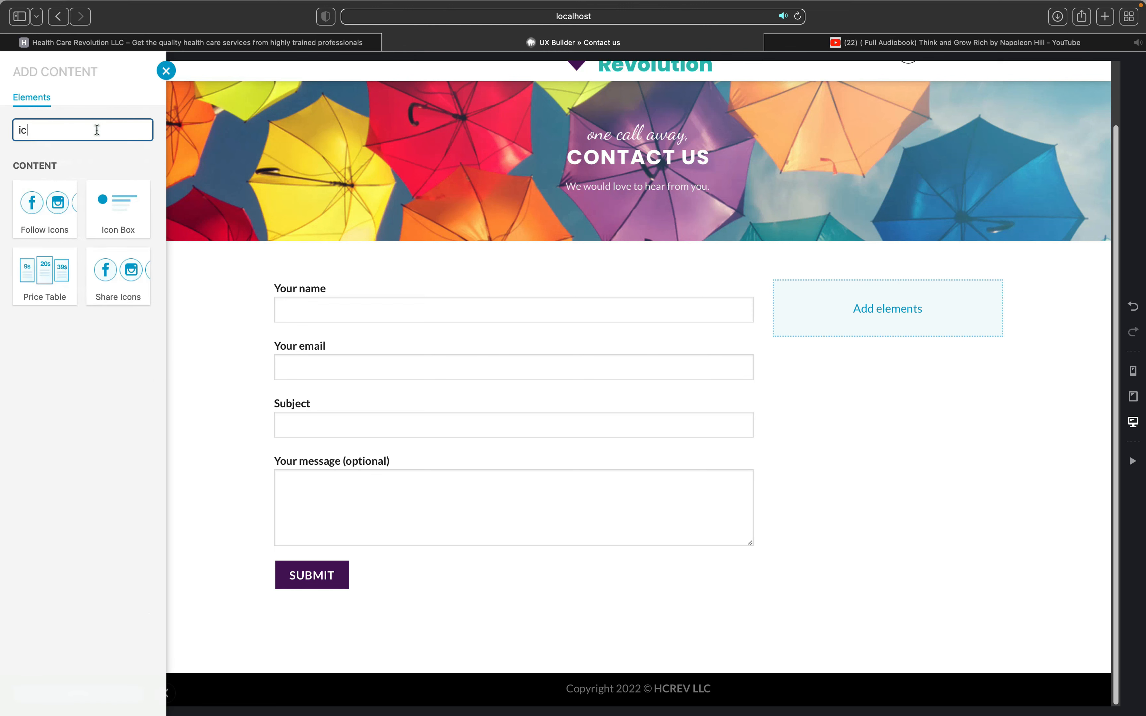
text(on)
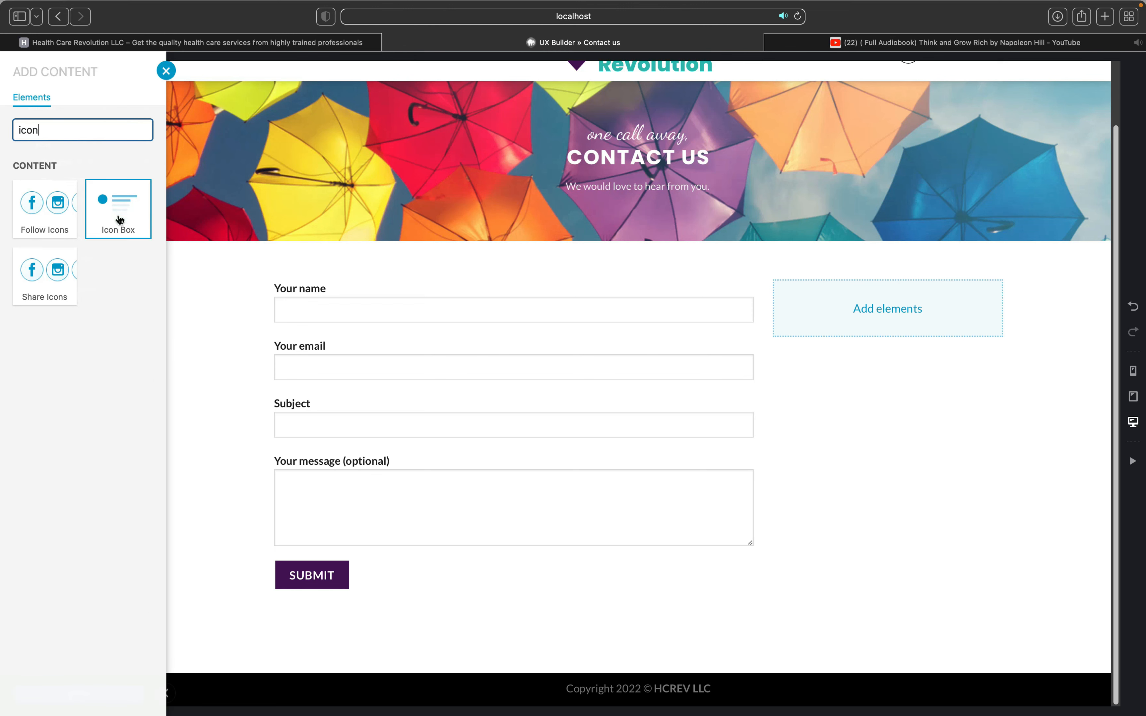
click(119, 219)
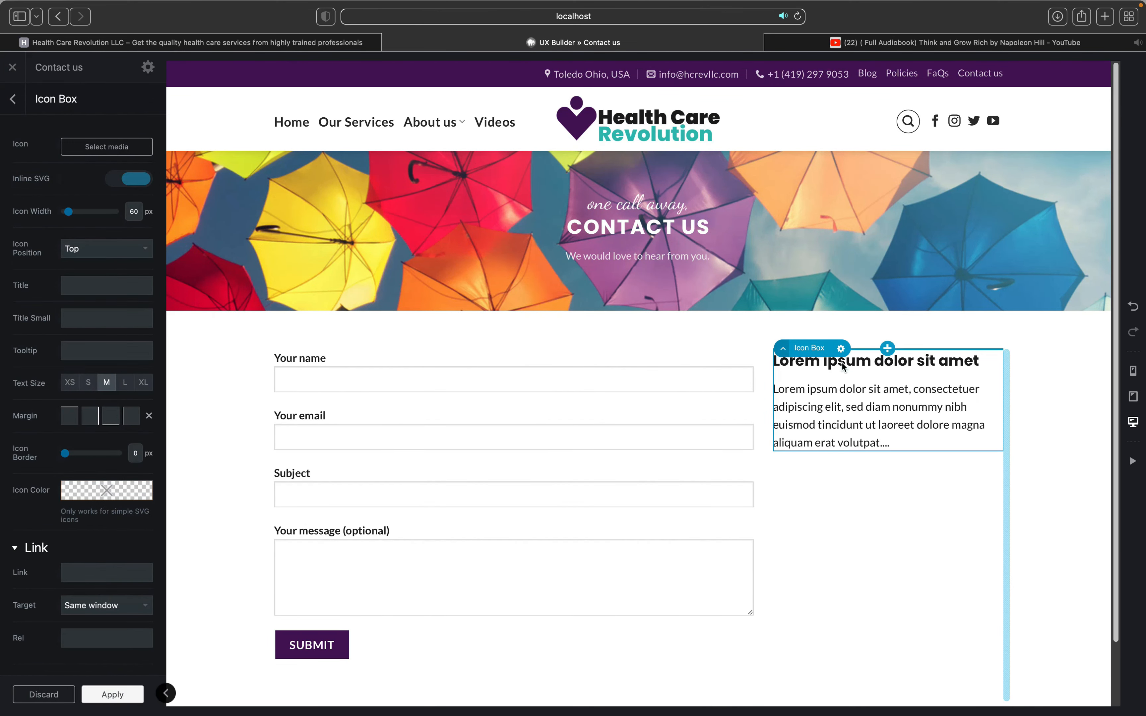
click(841, 349)
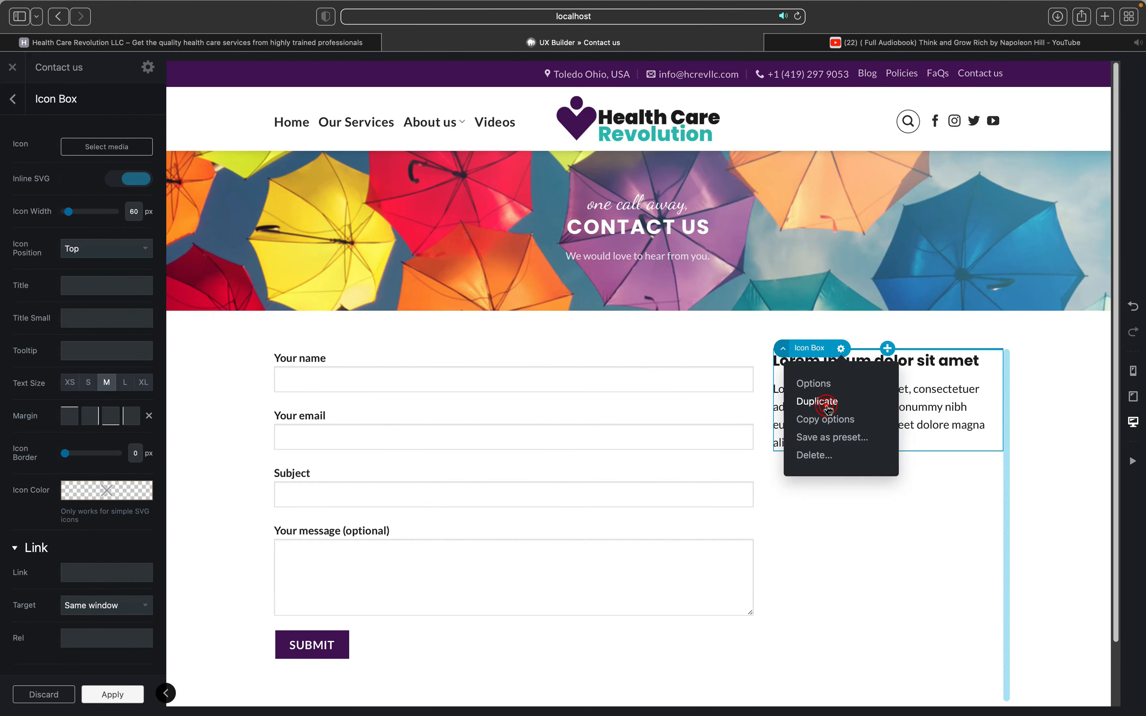
click(829, 404)
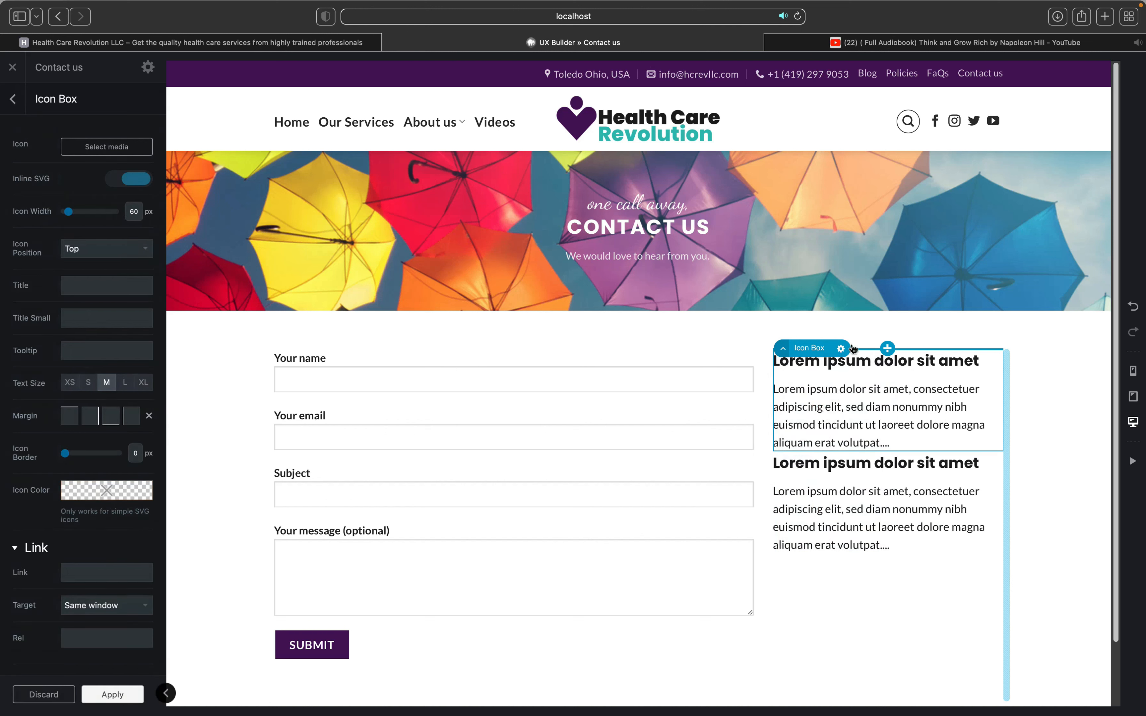
click(841, 348)
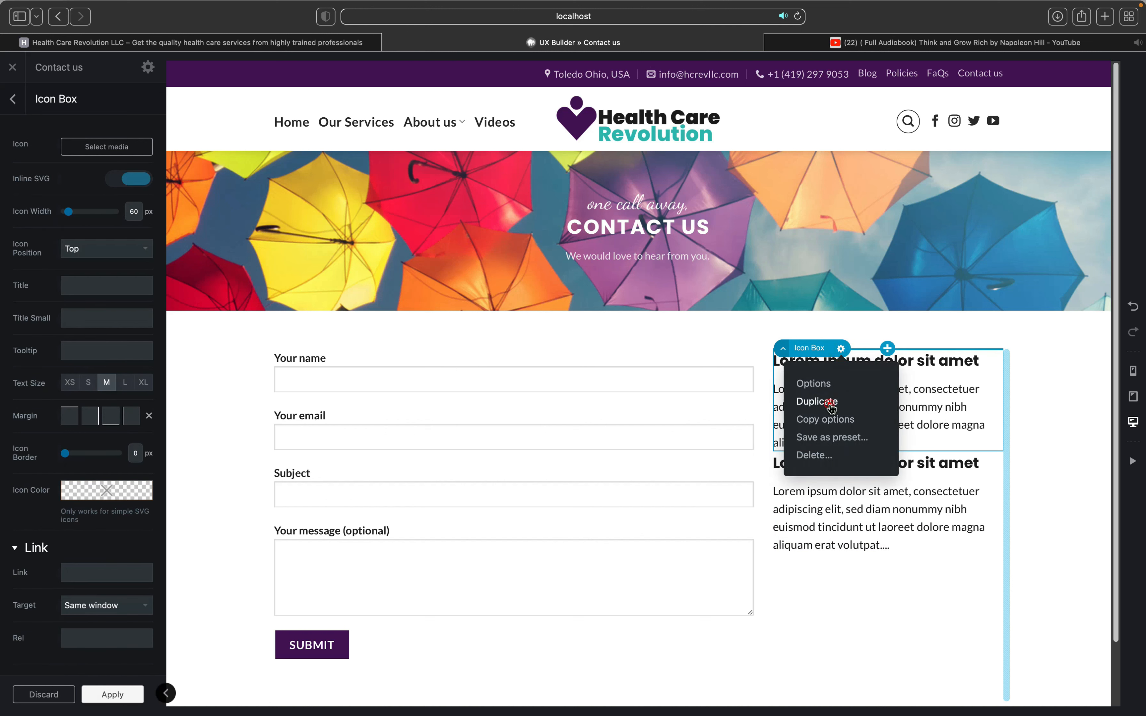
click(830, 404)
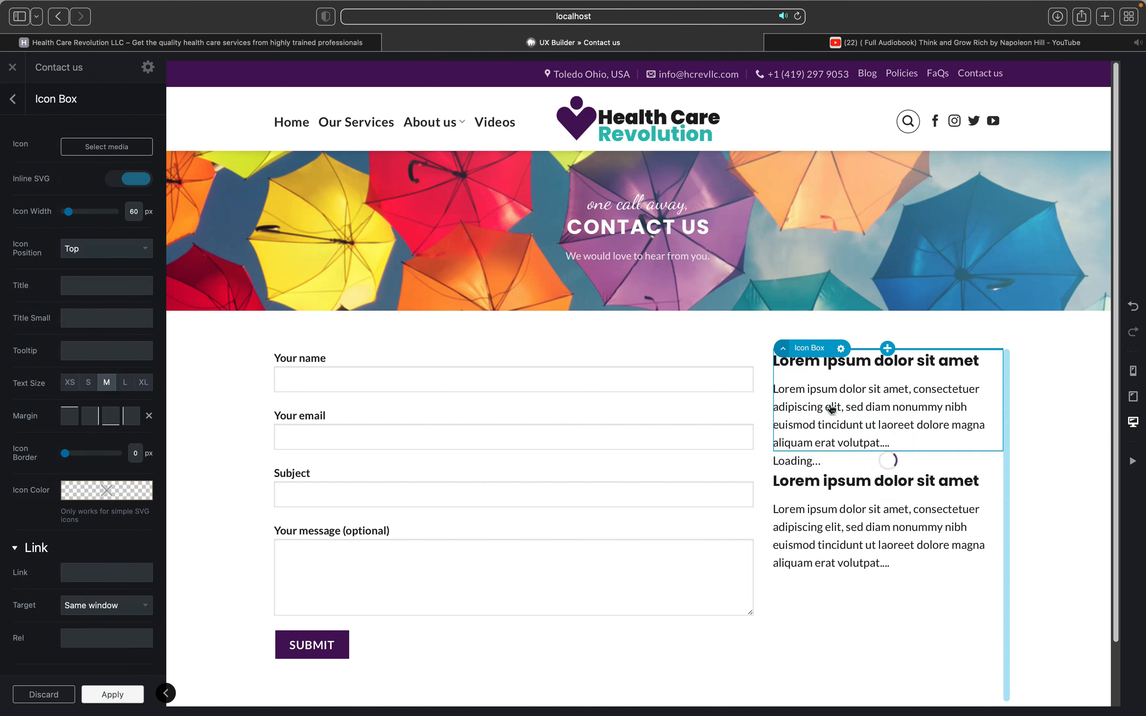
click(427, 434)
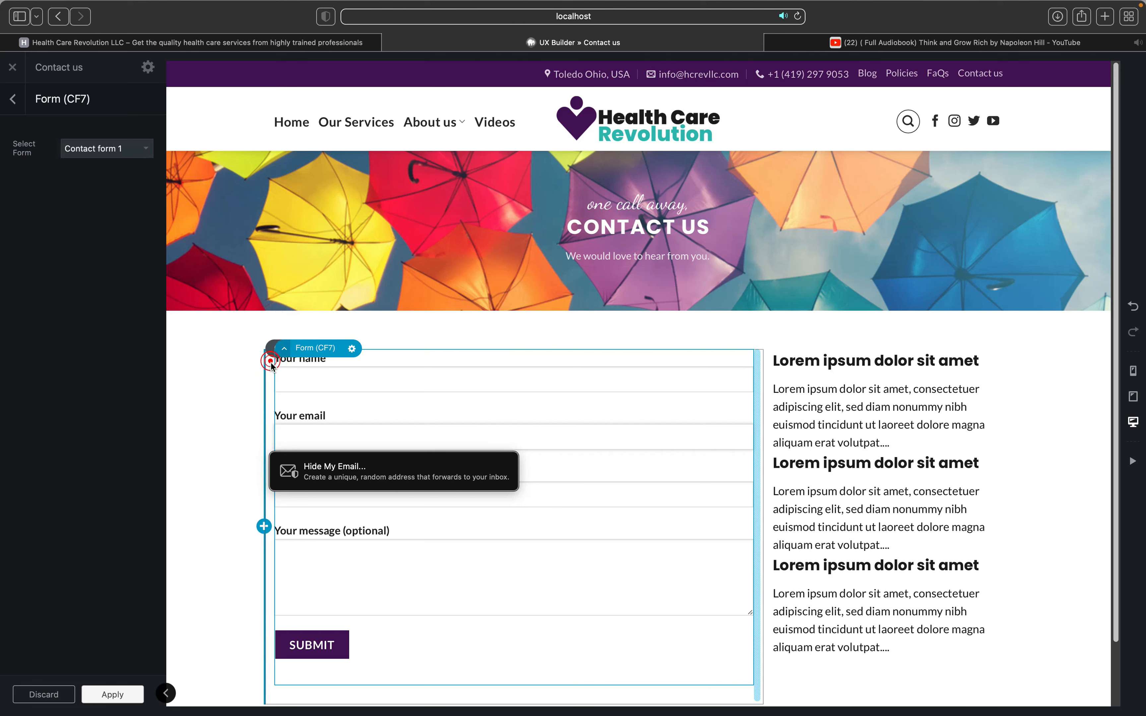
Step: Select the column that holds the contact form
click(274, 330)
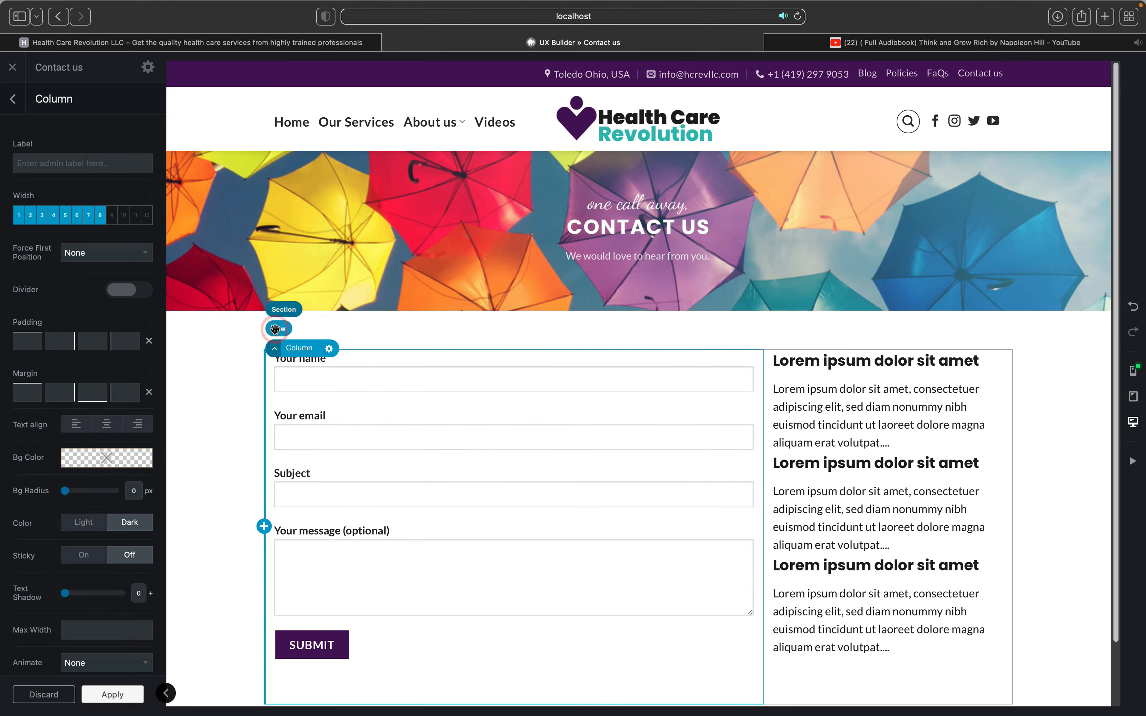
click(279, 327)
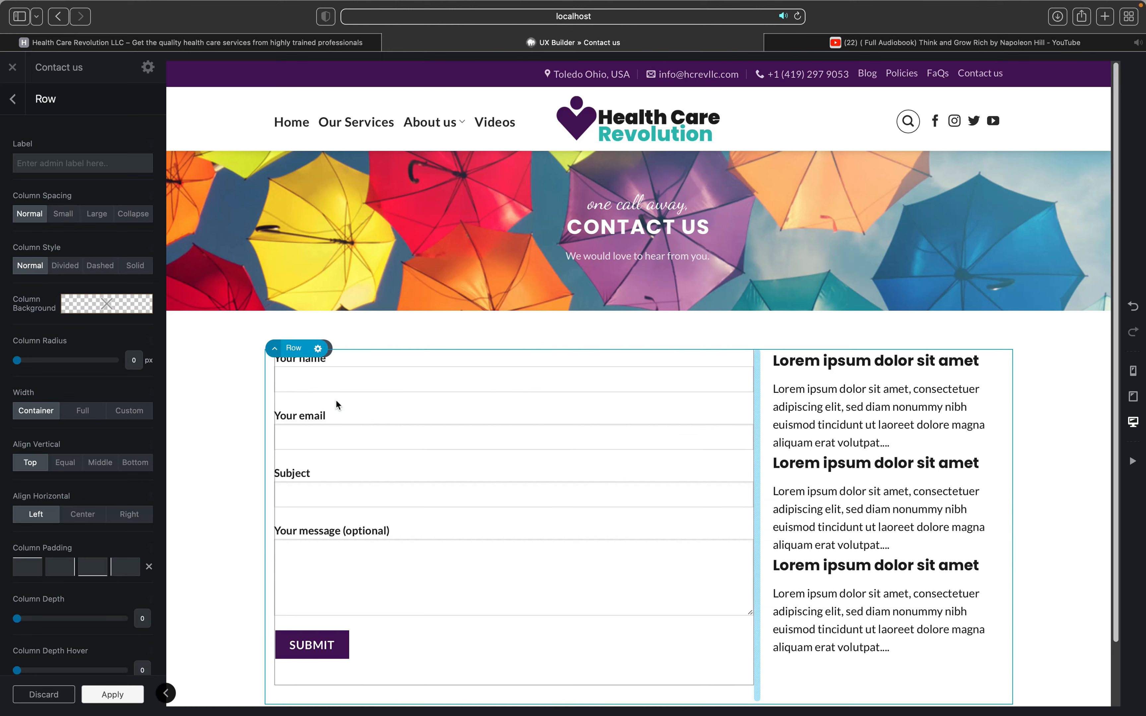
click(314, 409)
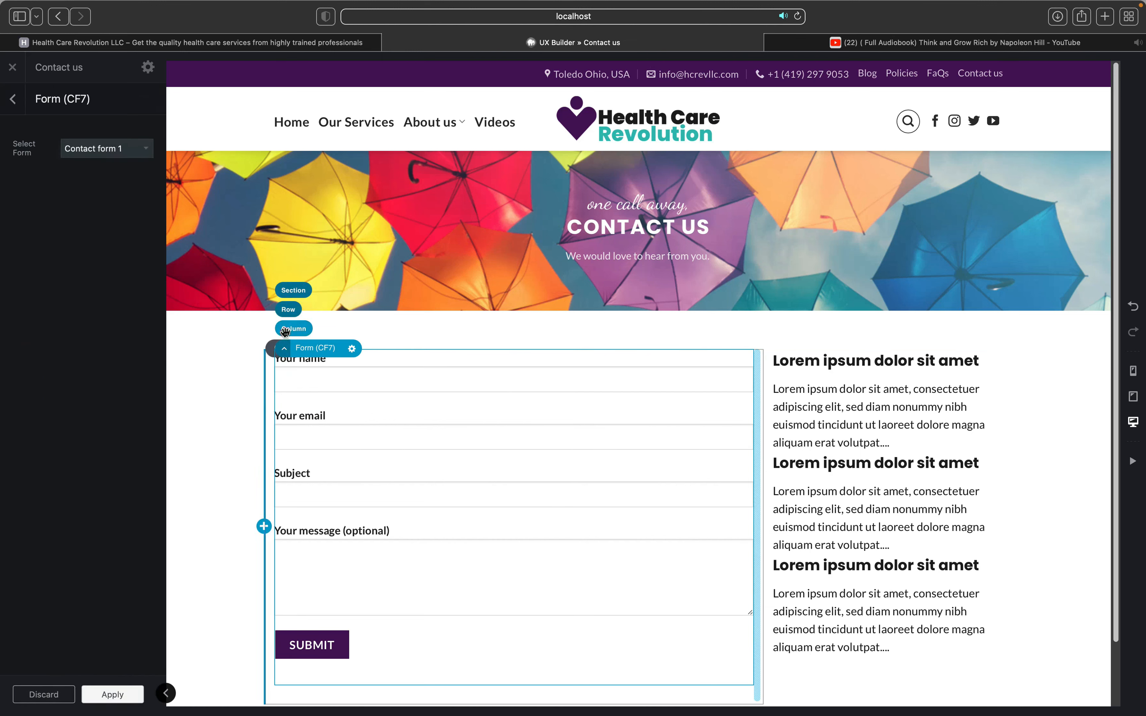
click(287, 330)
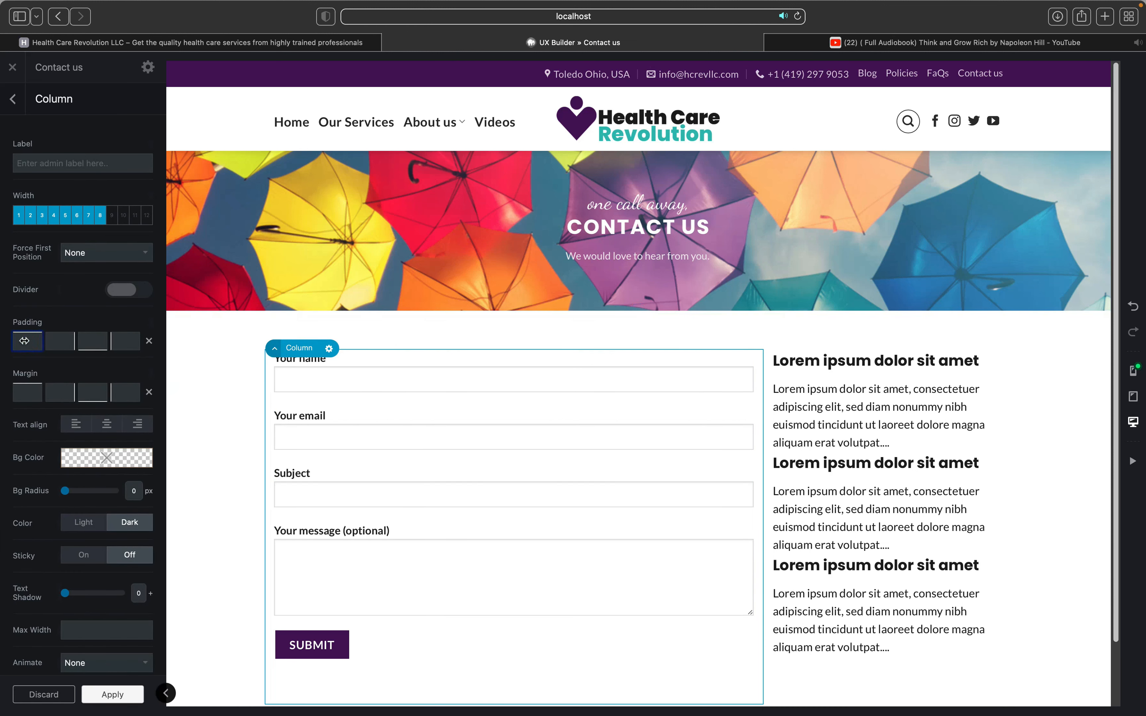
Step: Set the column's top and right padding to 25px
text(5px4)
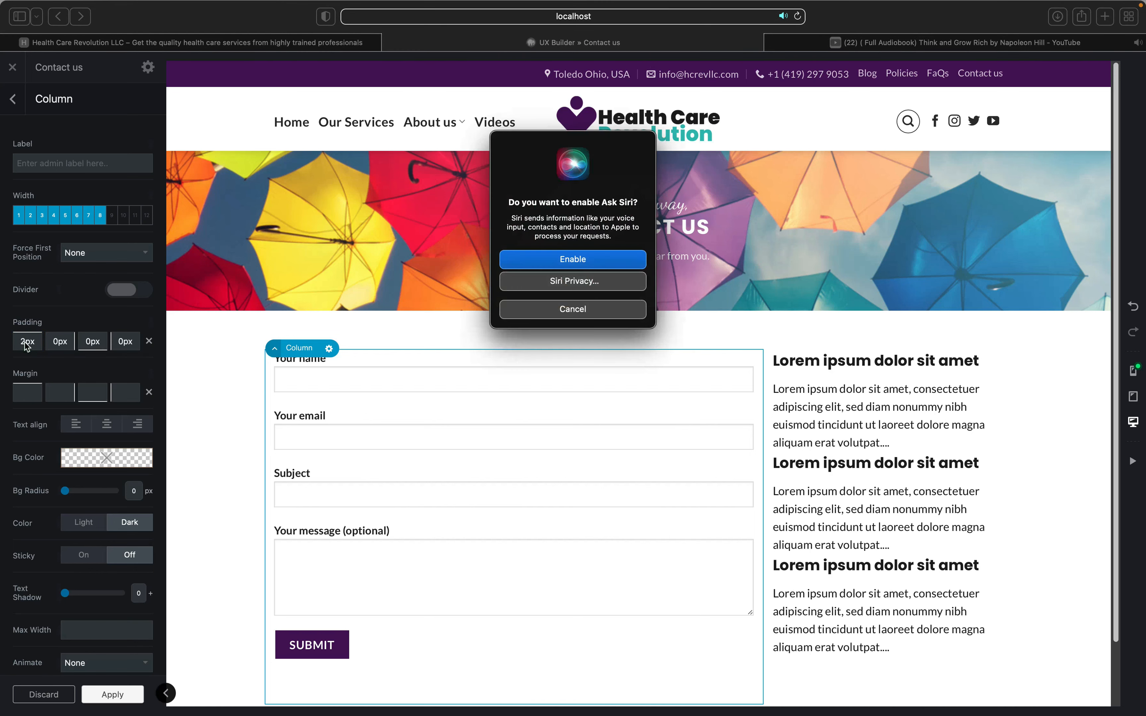
click(569, 310)
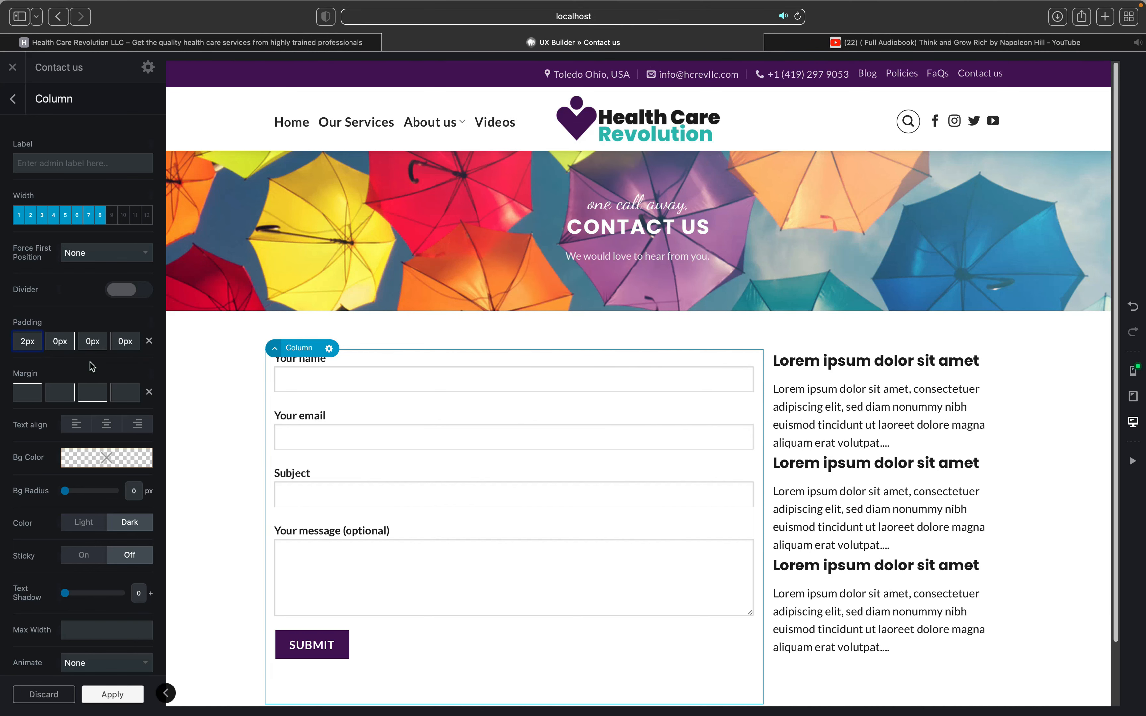
text(5)
click(52, 341)
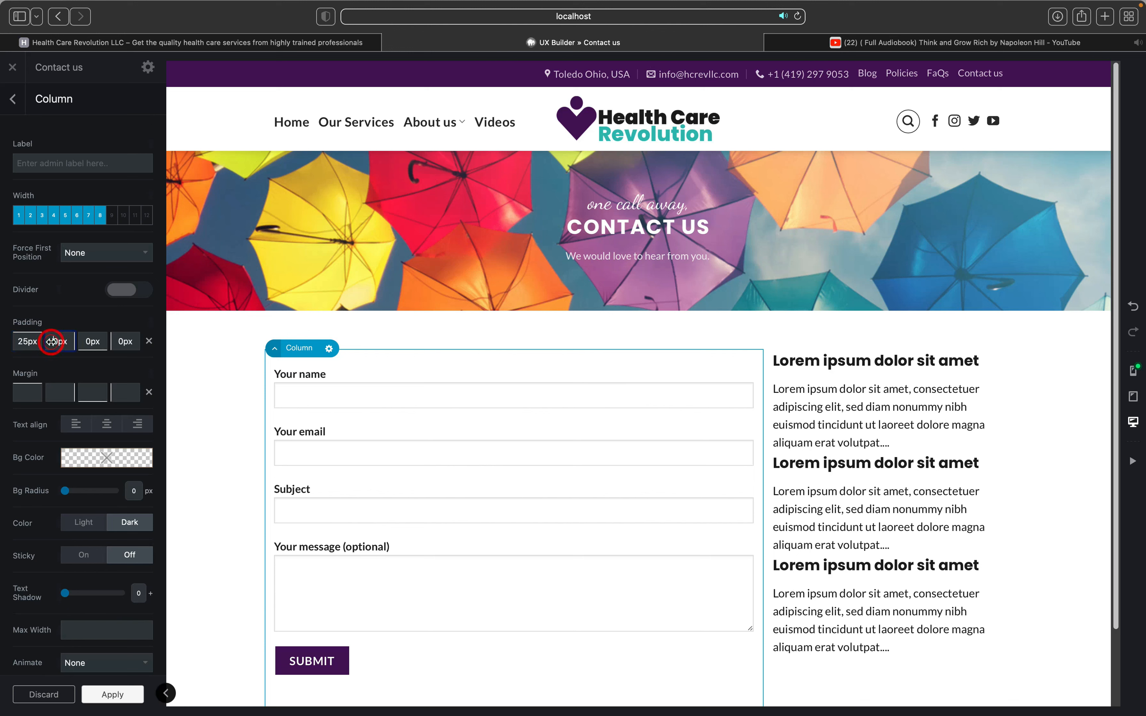
text(2)
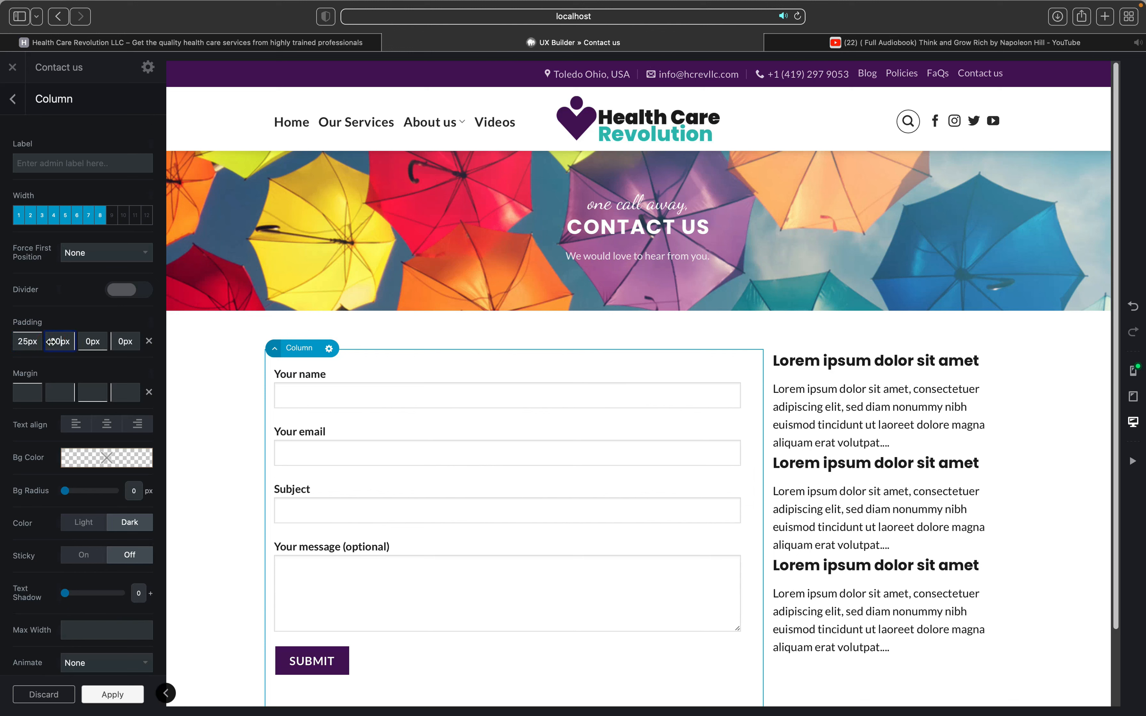
key(Delete)
text(5)
Step: Set the column's bottom padding to 25px and change the left padding to 2px
key(BackSpace)
text(25)
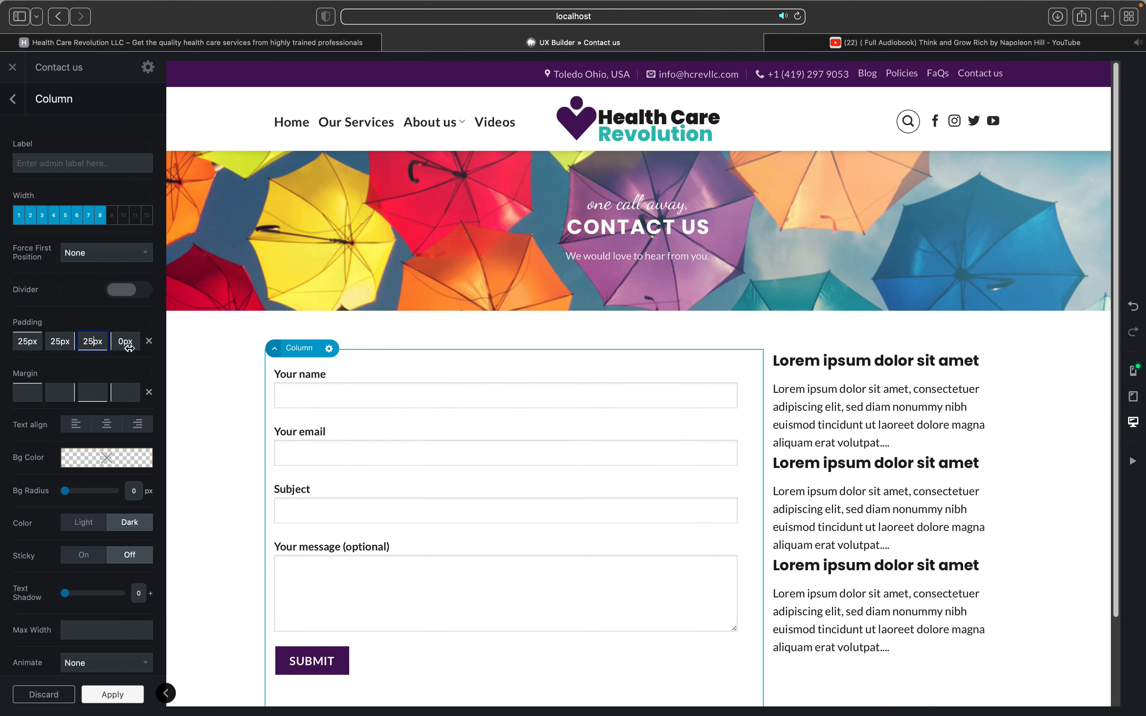
click(118, 345)
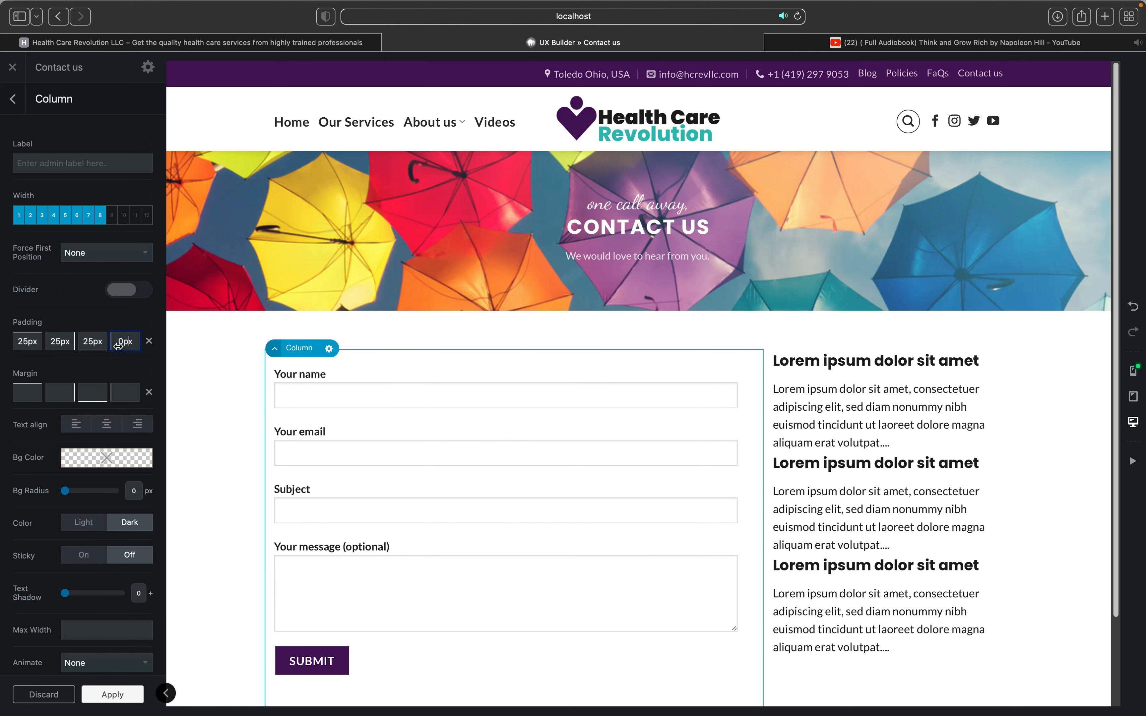
key(BackSpace)
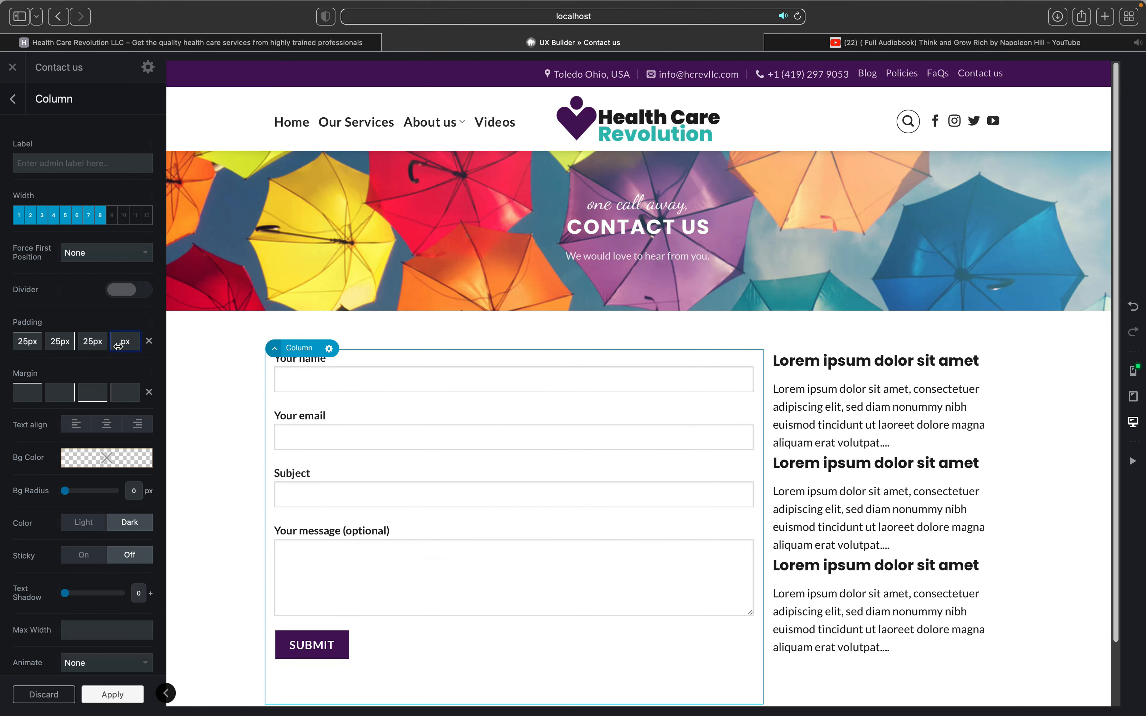
text(25)
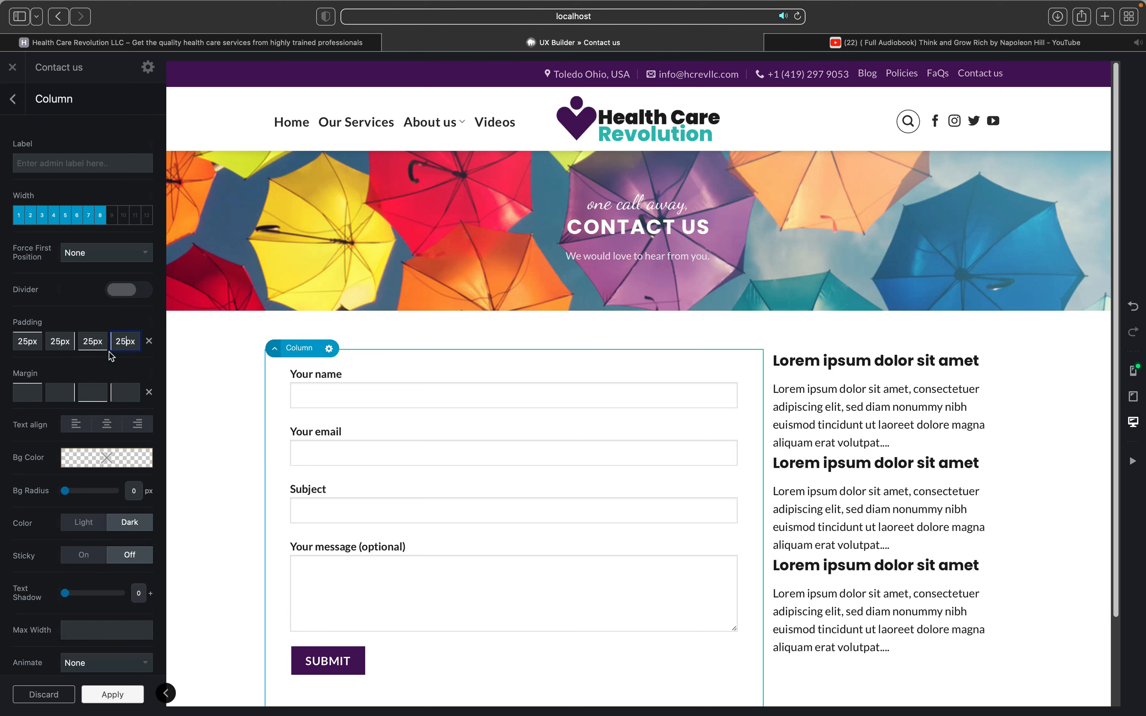
key(BackSpace)
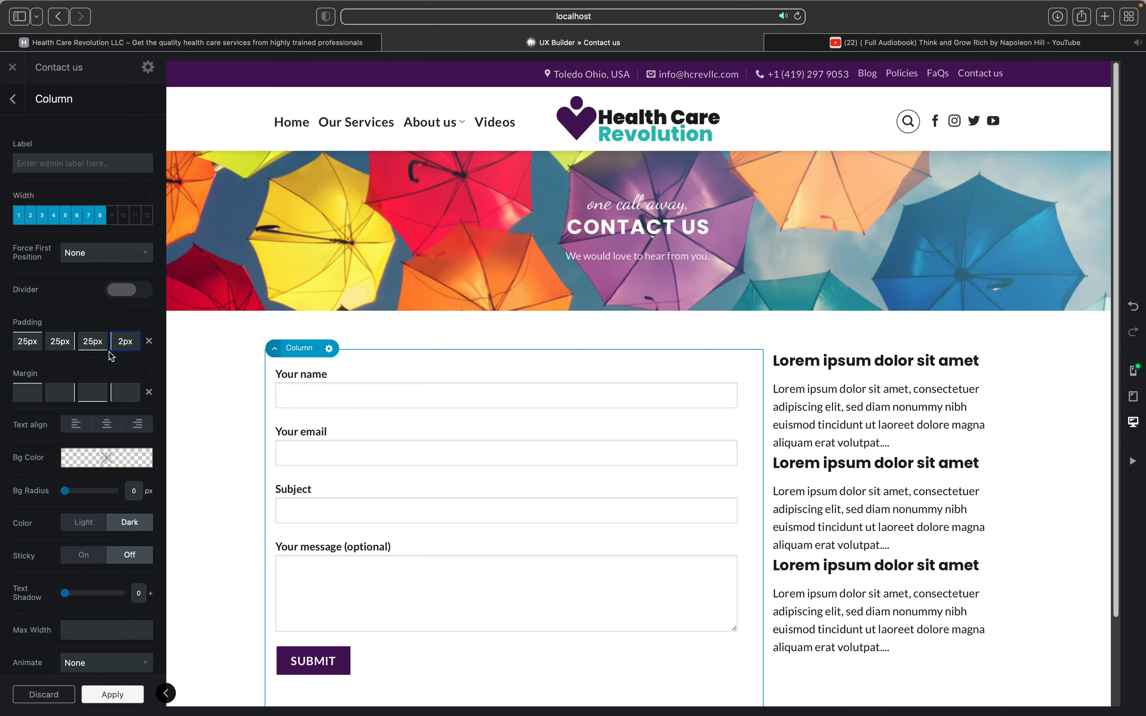
Step: Change the column's left padding to 20px and its right padding to 150px
key(BackSpace)
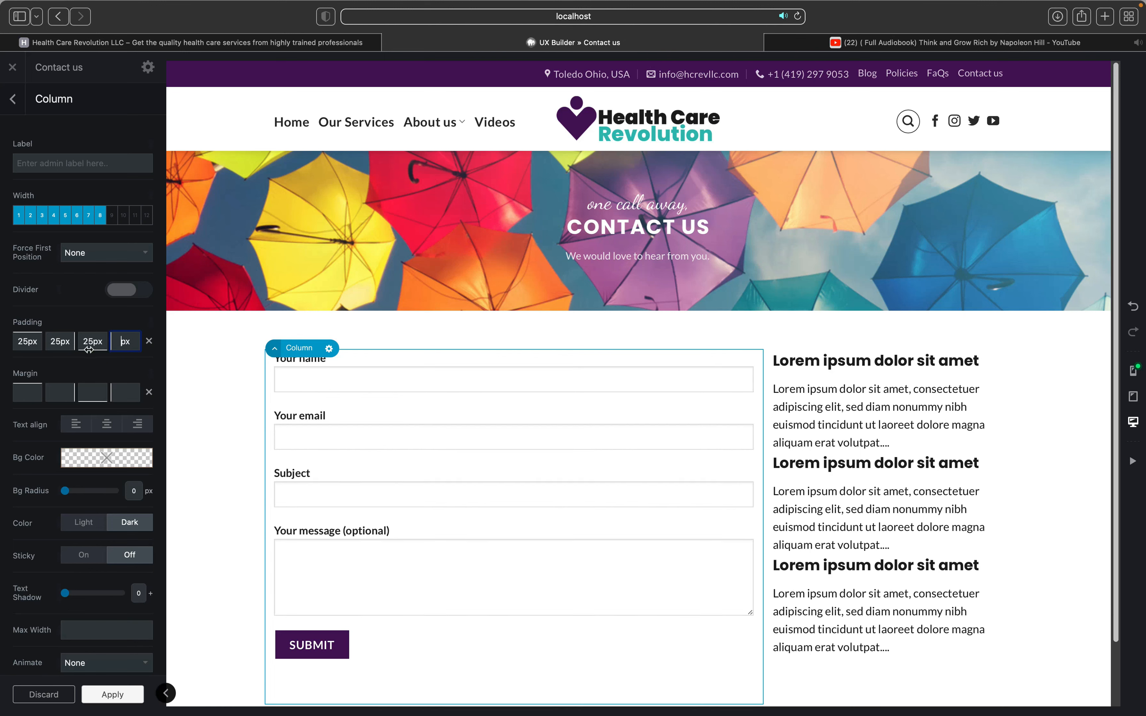
text(0)
click(59, 346)
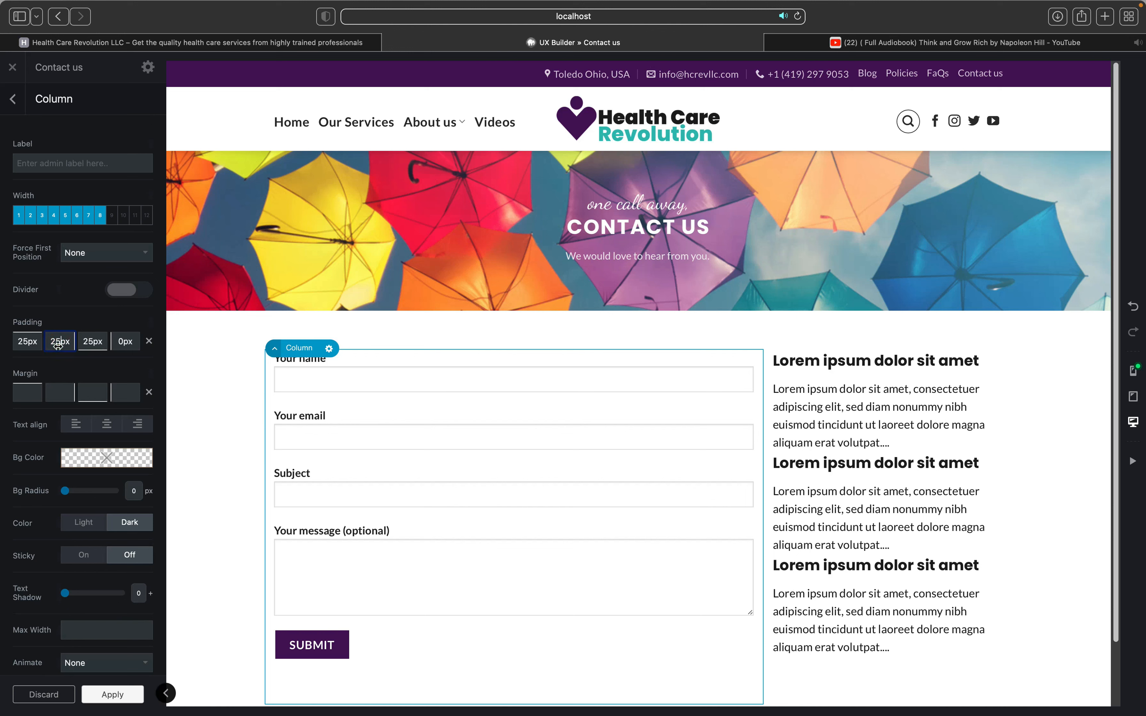
key(BackSpace)
key(BackSpace)
text(6)
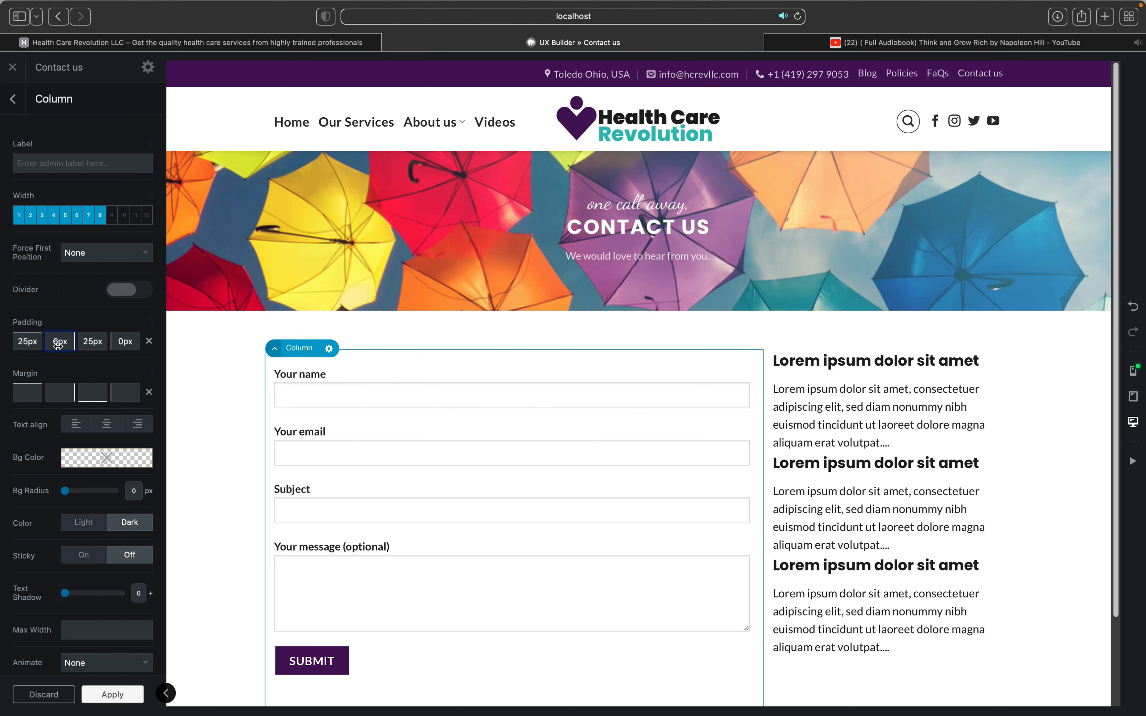
text(0)
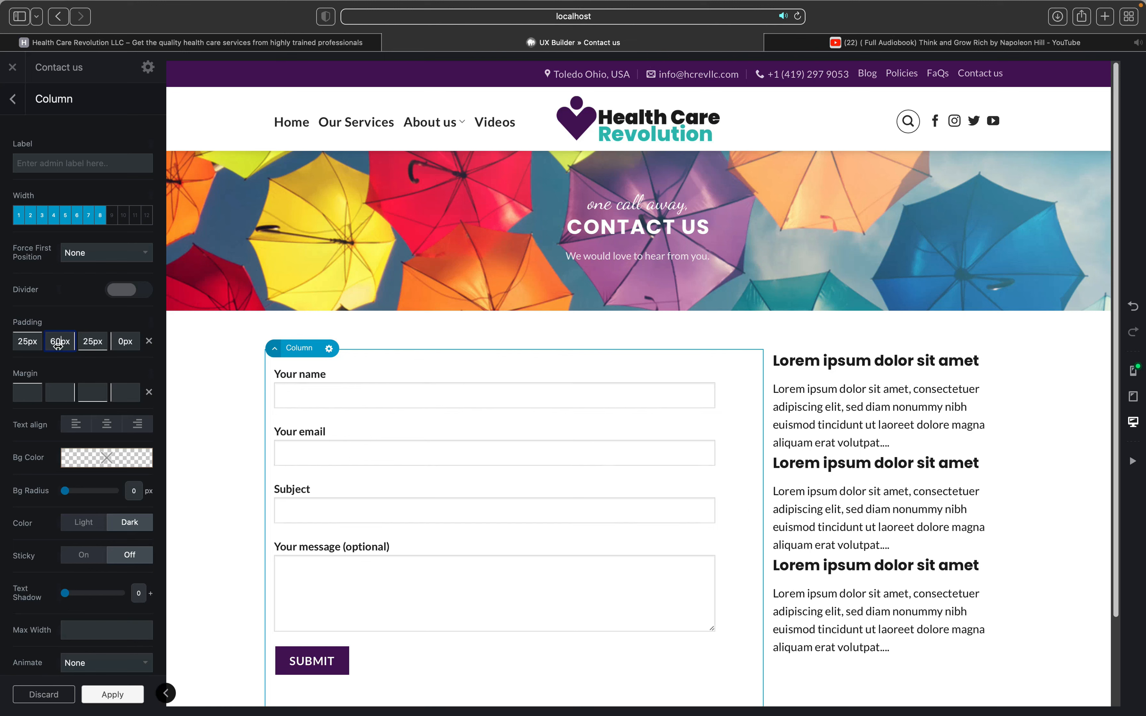
key(BackSpace)
key(BackSpace)
text(1)
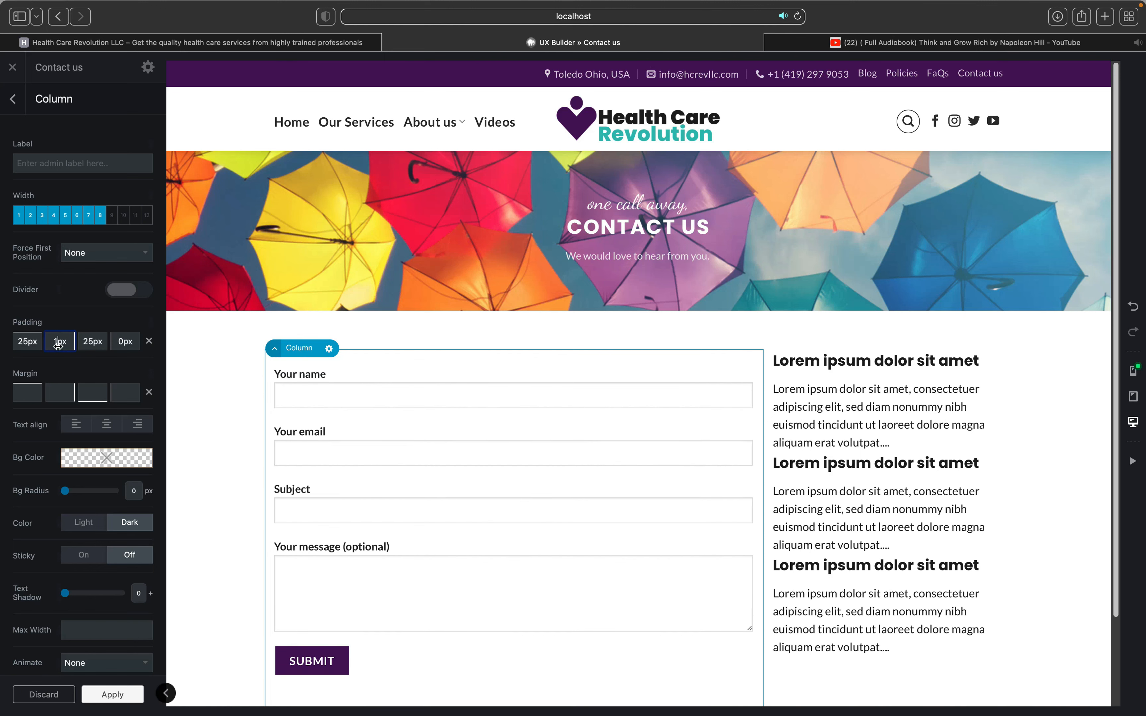
text(50)
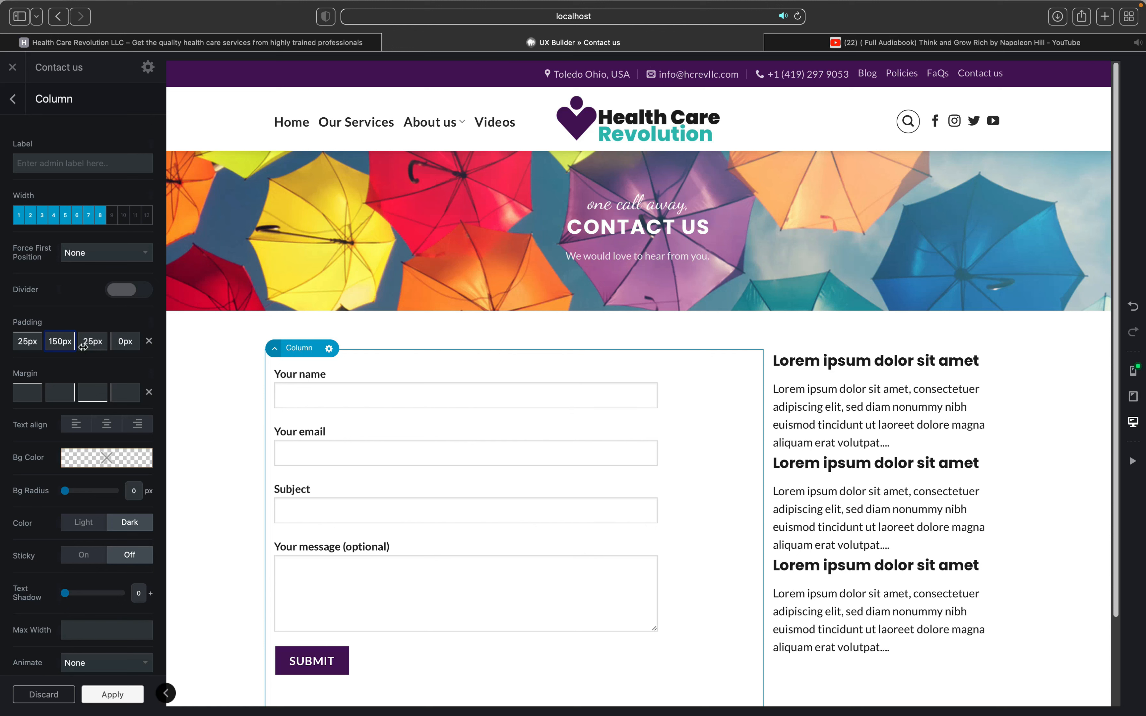
click(119, 343)
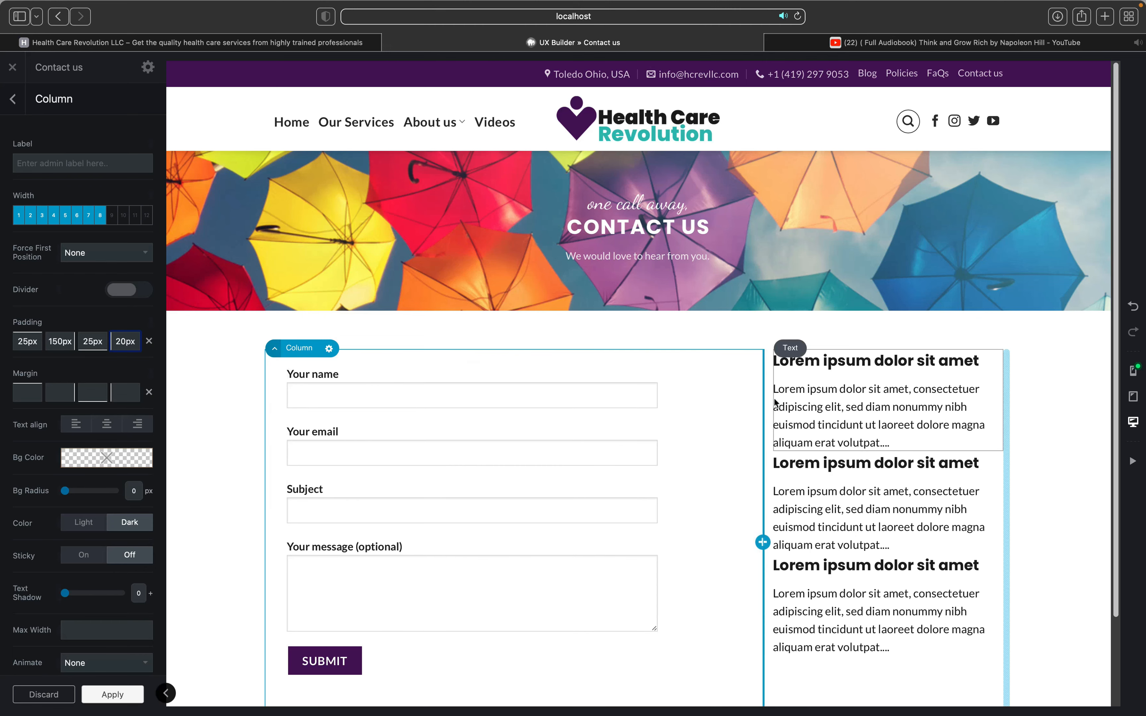
Step: Apply the column's new padding settings in UX Builder
click(784, 388)
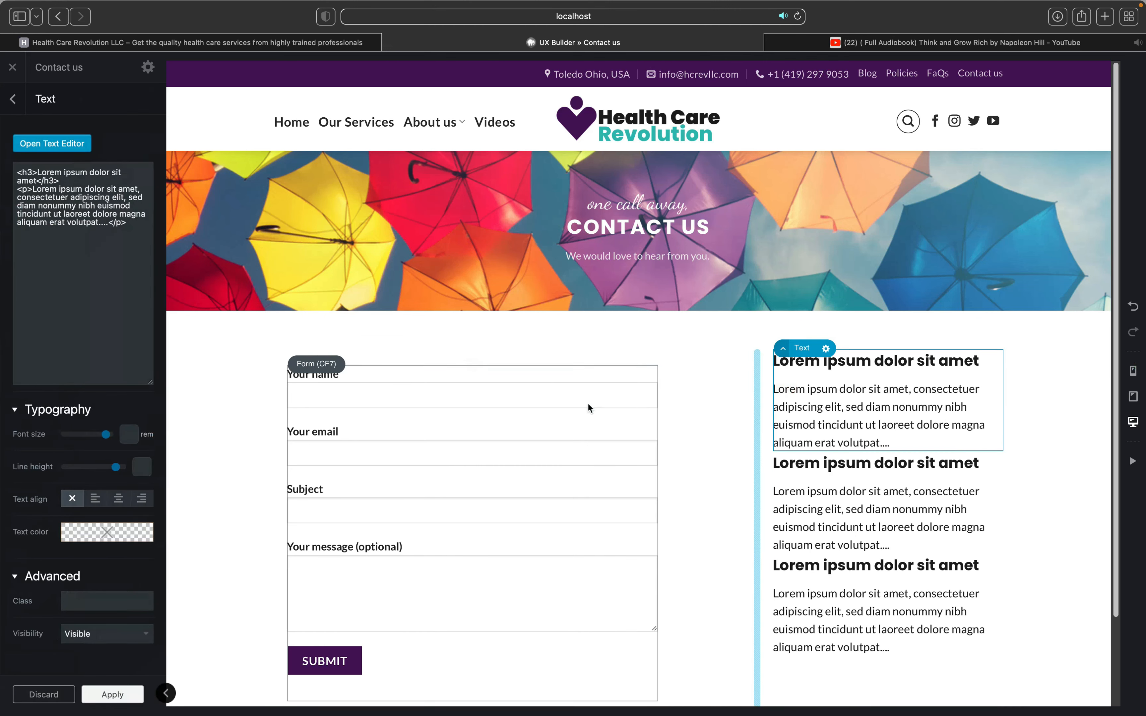
scroll(459, 519, down, 2)
scroll(459, 519, down, 2)
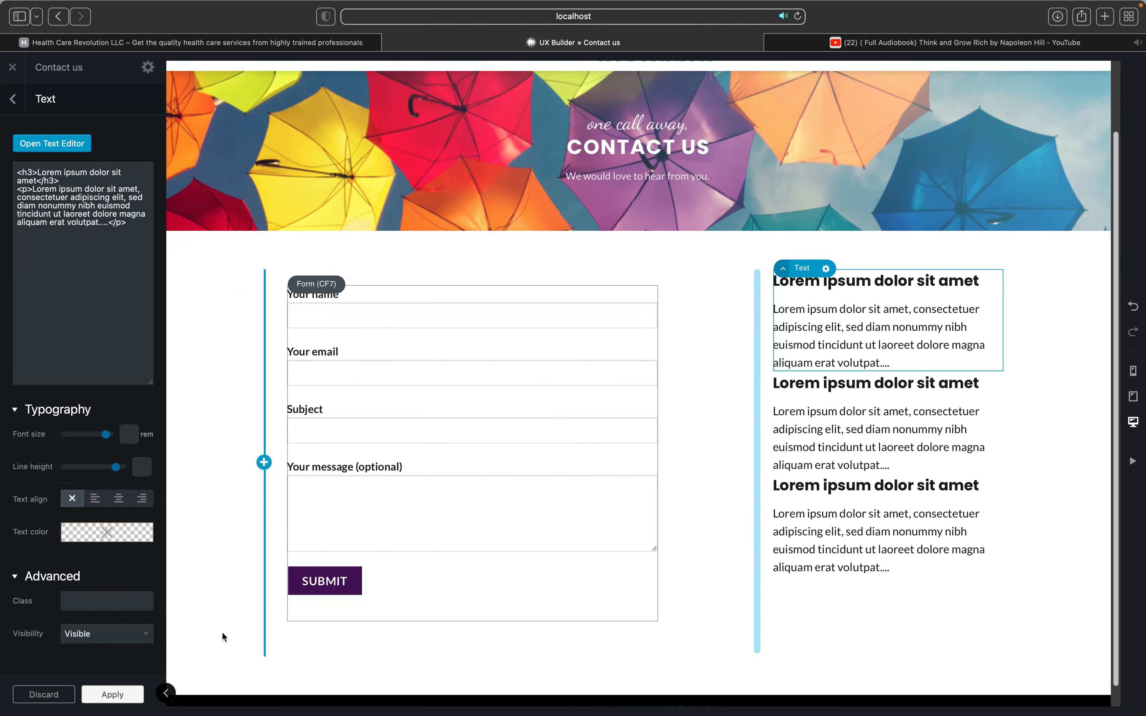
click(119, 694)
Step: Save the page and insert a Text element above the contact form
click(84, 691)
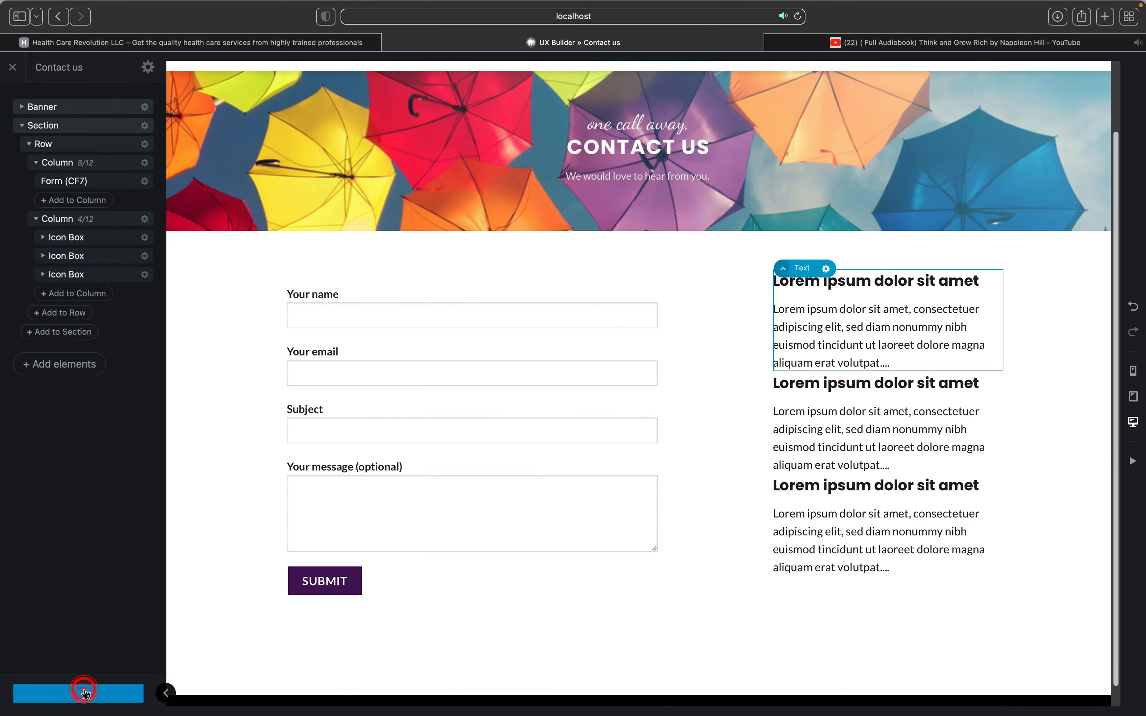
scroll(446, 396, up, 3)
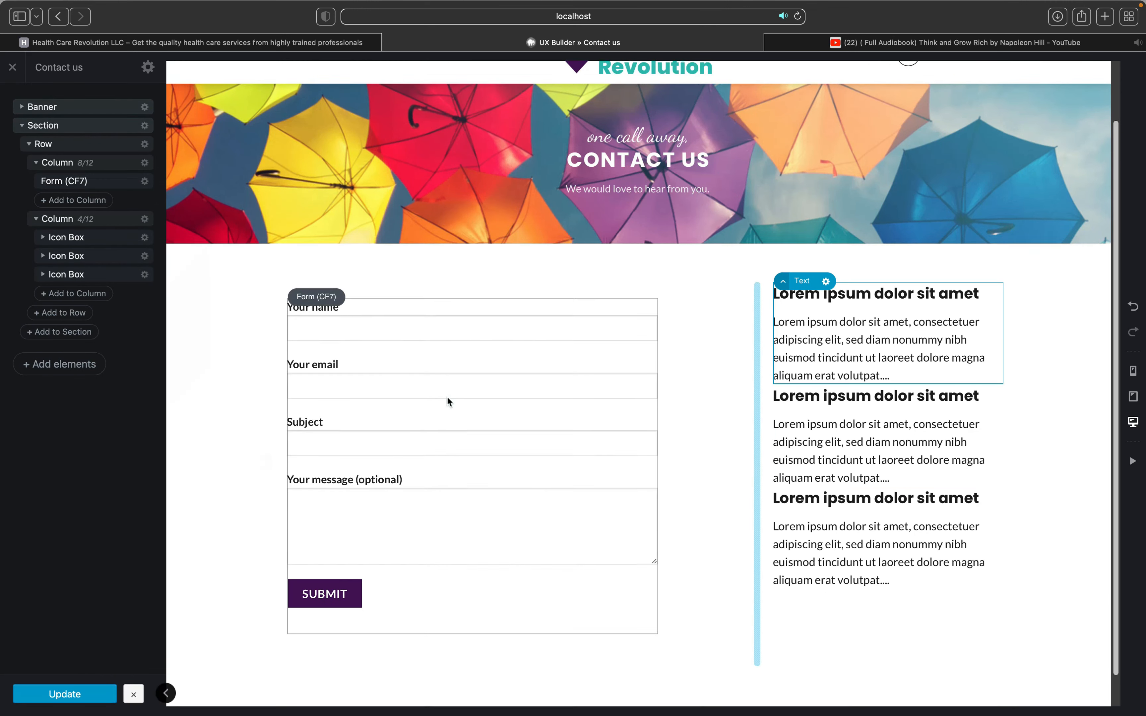
click(471, 365)
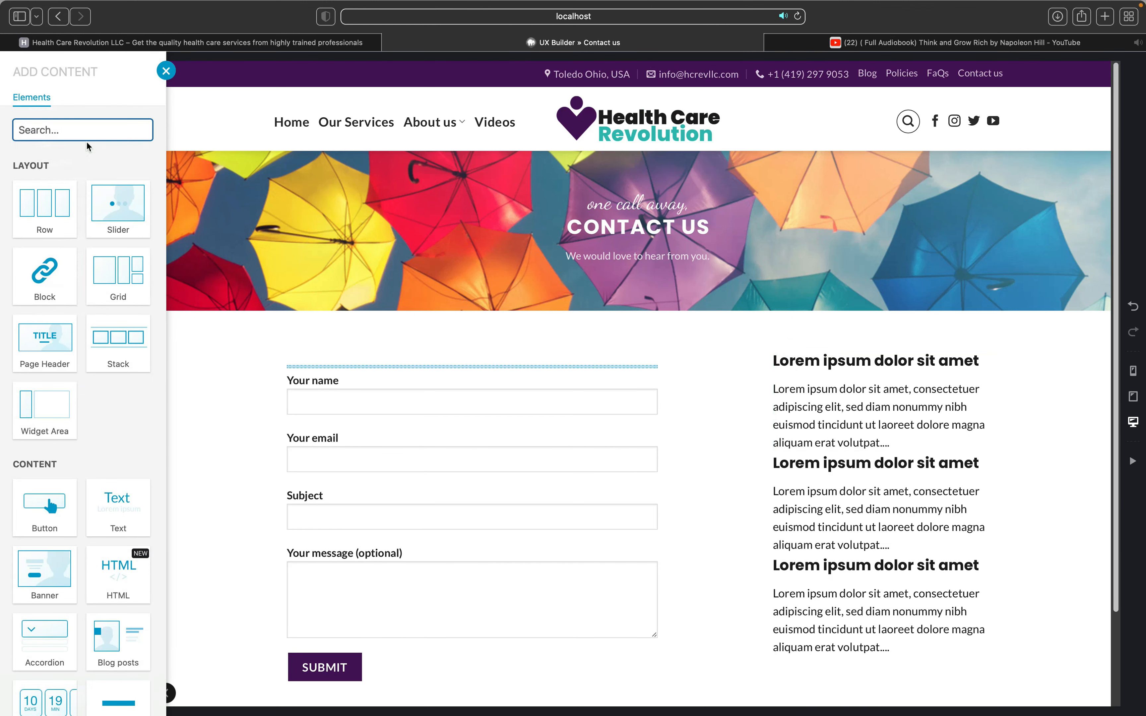
text(tex)
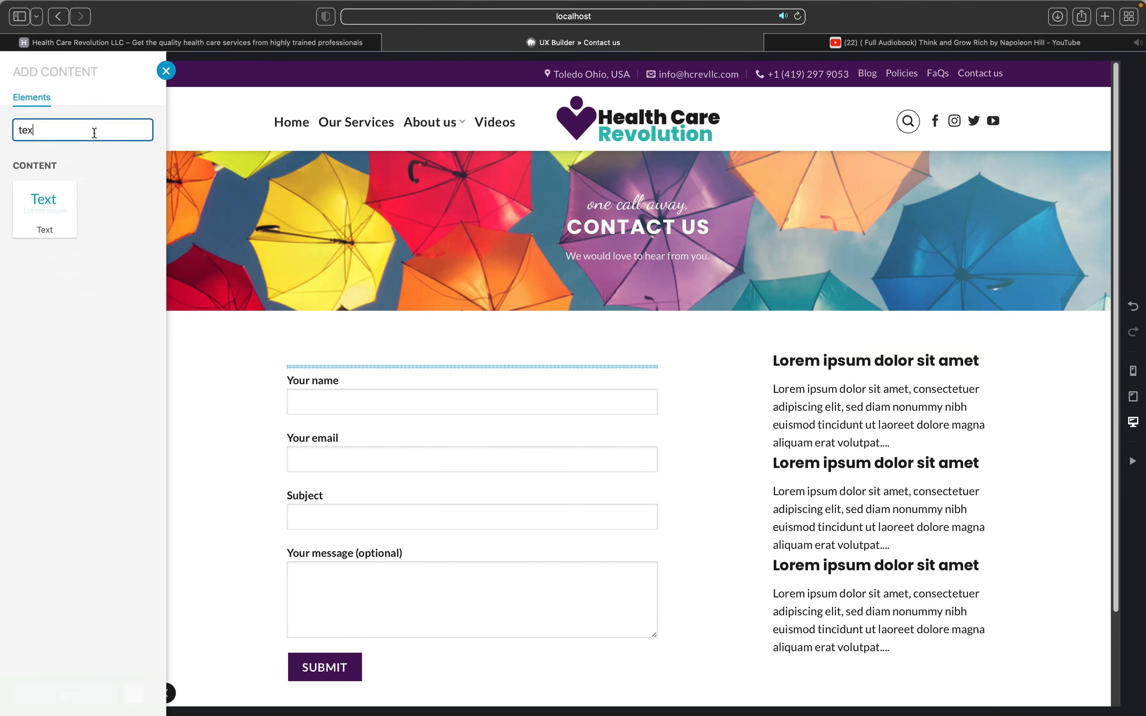
click(52, 196)
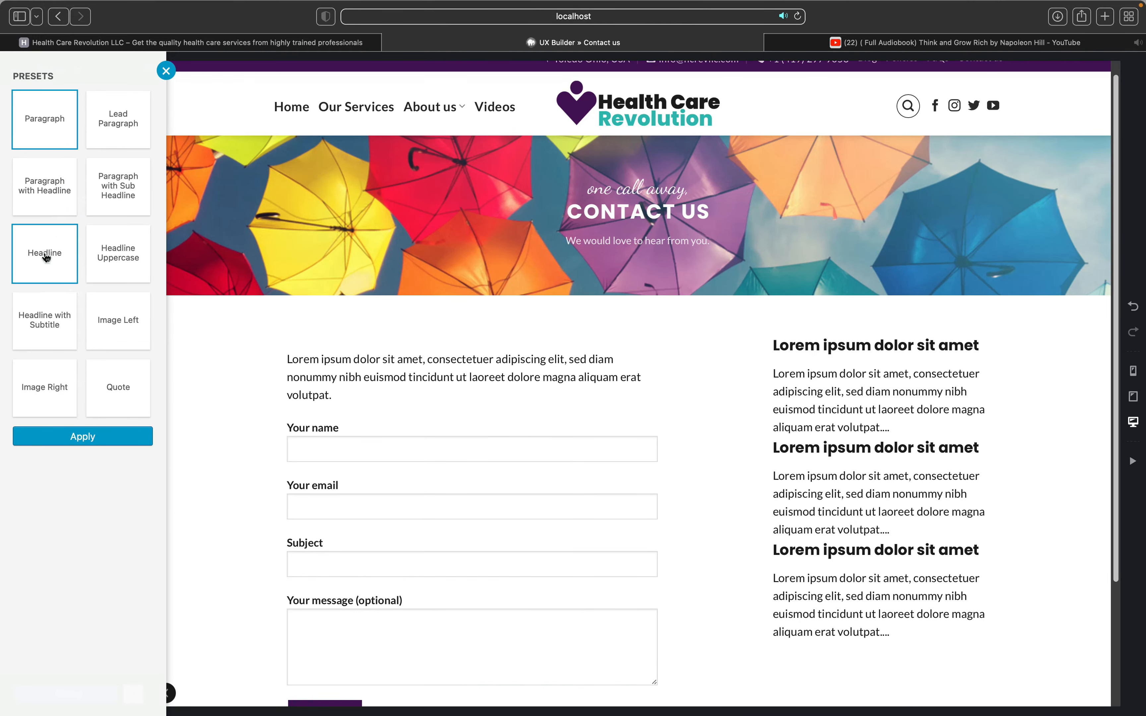
Step: Give the text the Paragraph with Headline preset, apply it, and exit UX Builder
click(44, 207)
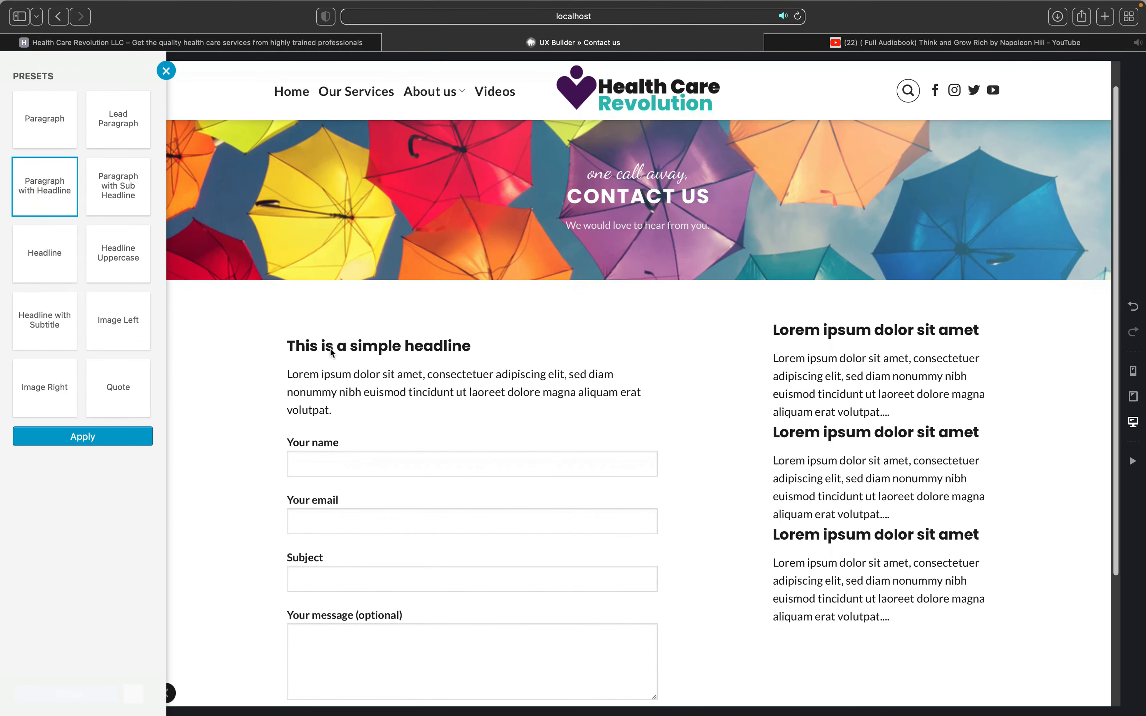
click(448, 391)
scroll(498, 426, down, 4)
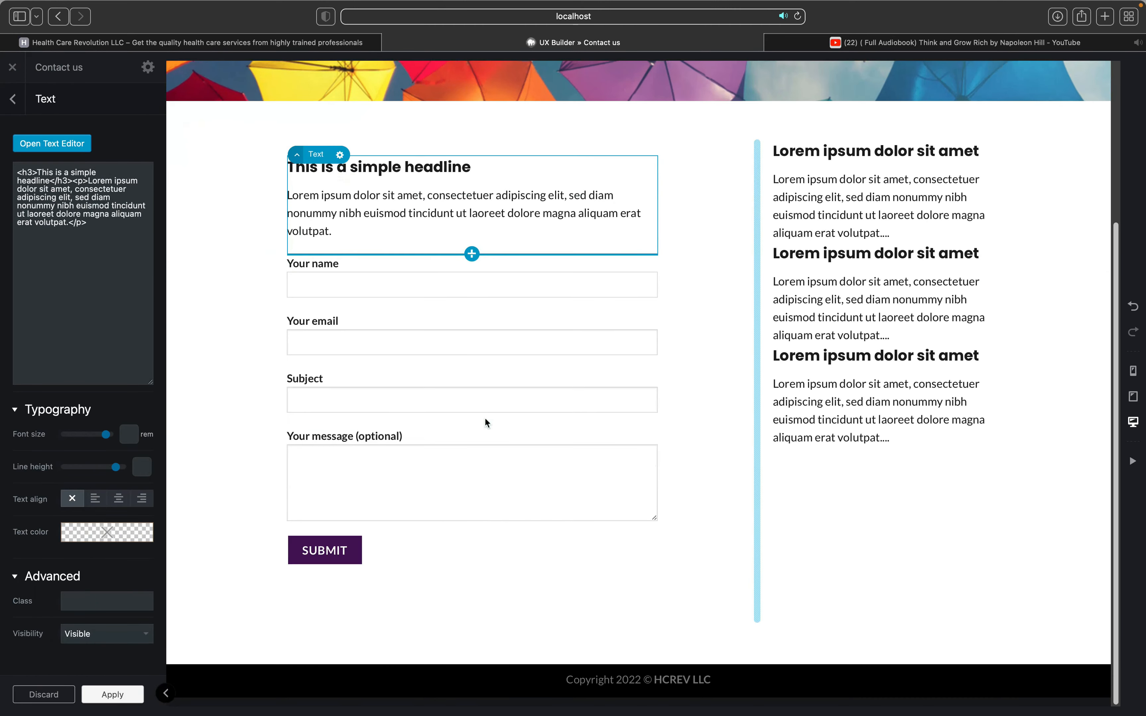
click(90, 700)
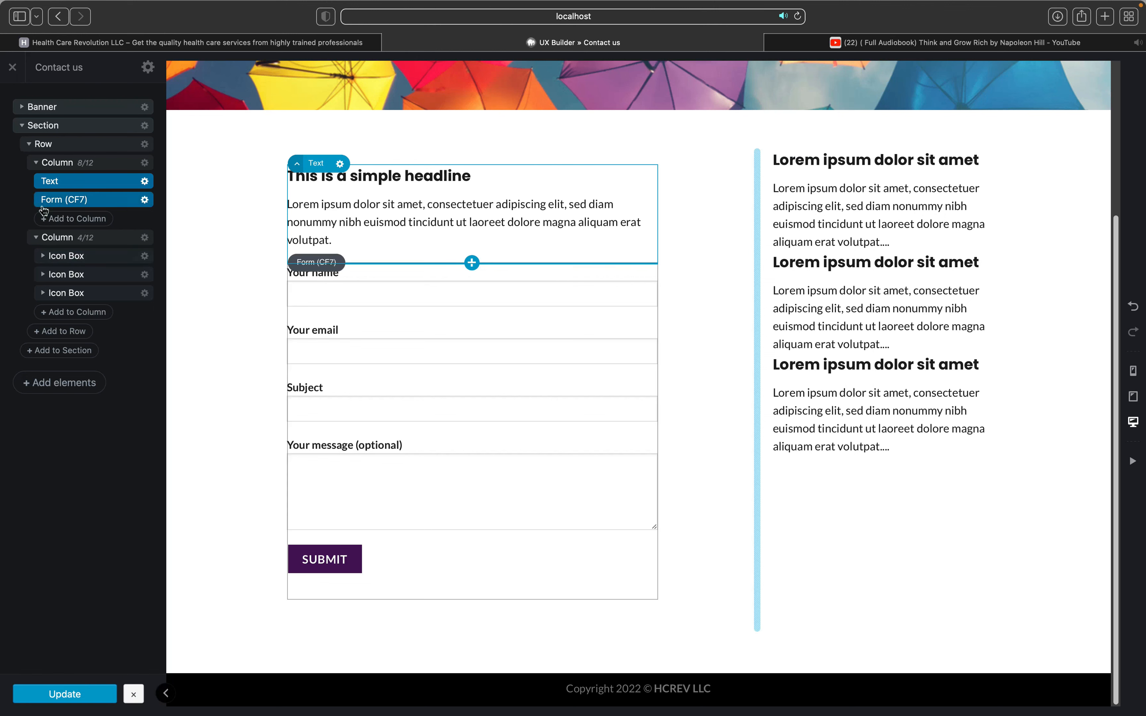
click(14, 67)
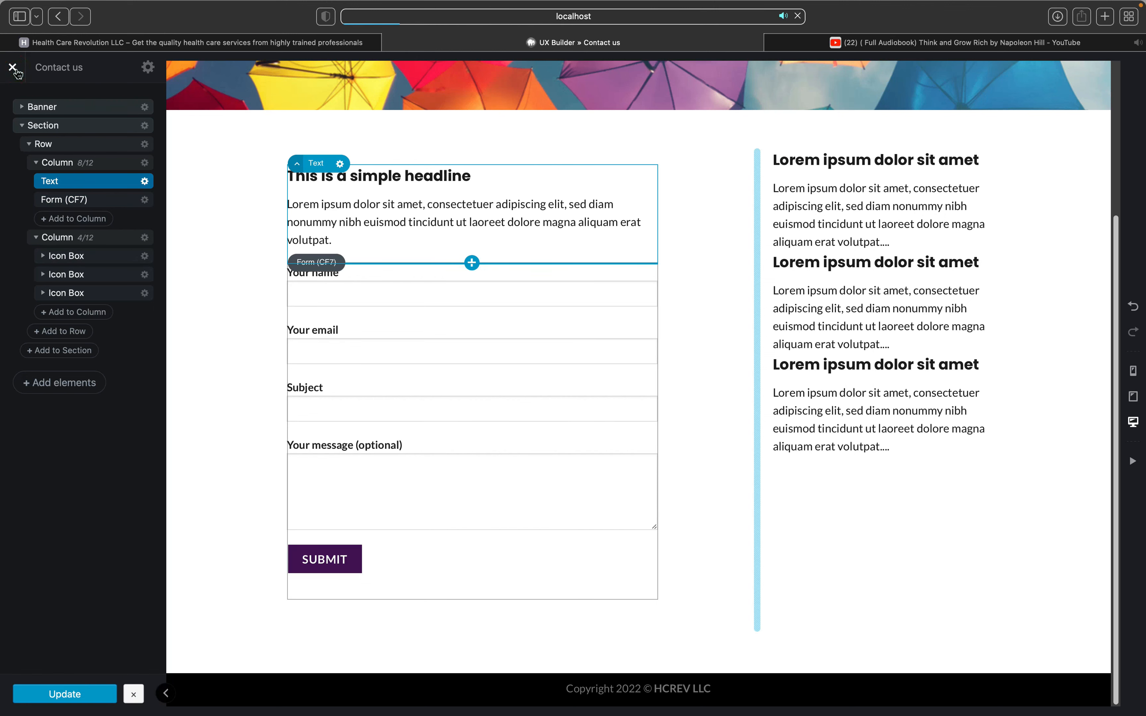
Step: Review the live Contact us page, minimize Safari, and bring back hcrev_logo.png in Photoshop
scroll(234, 203, down, 5)
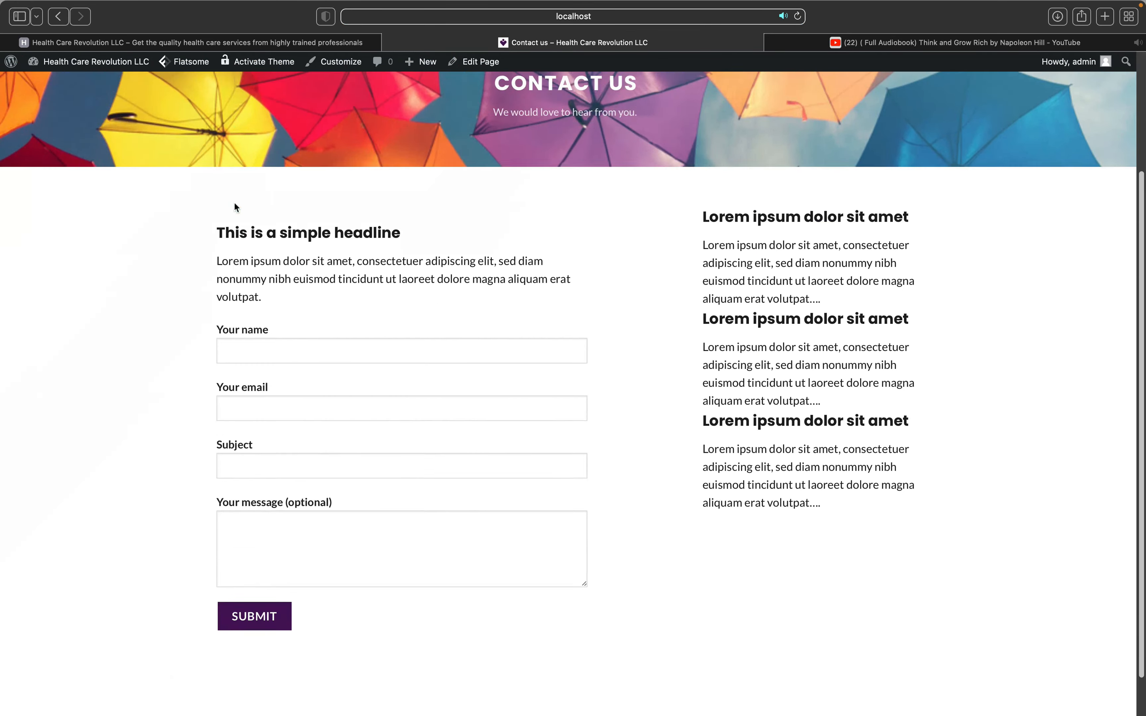
scroll(234, 204, up, 5)
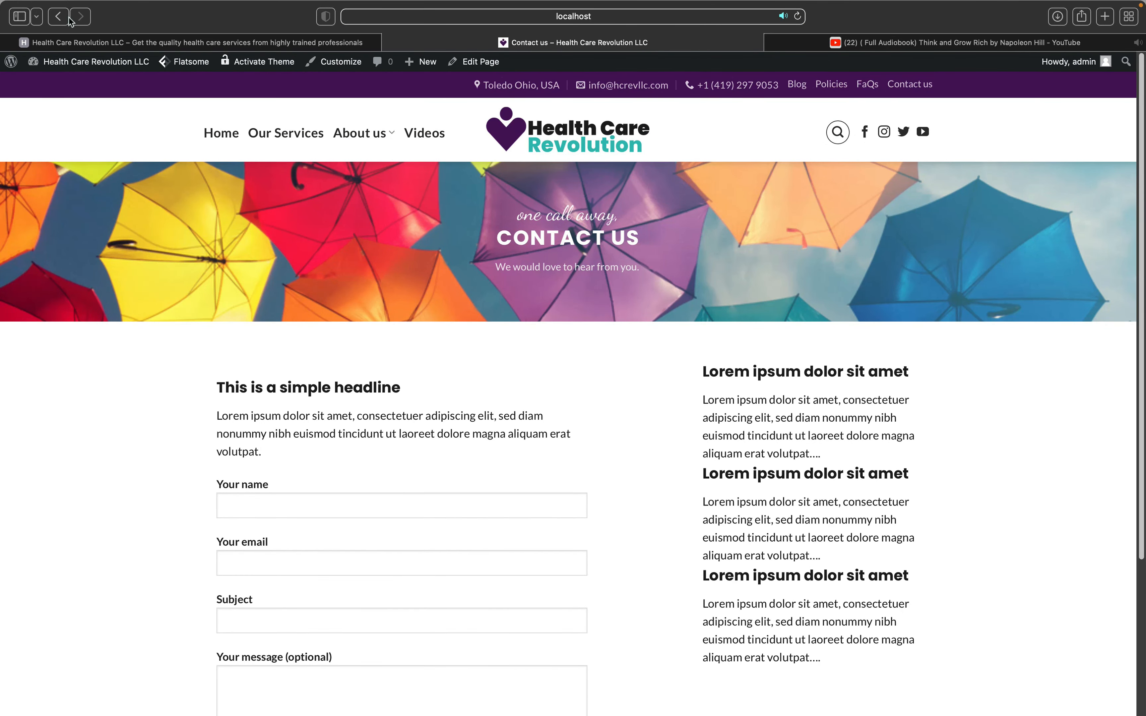
mouse_move(19, 3)
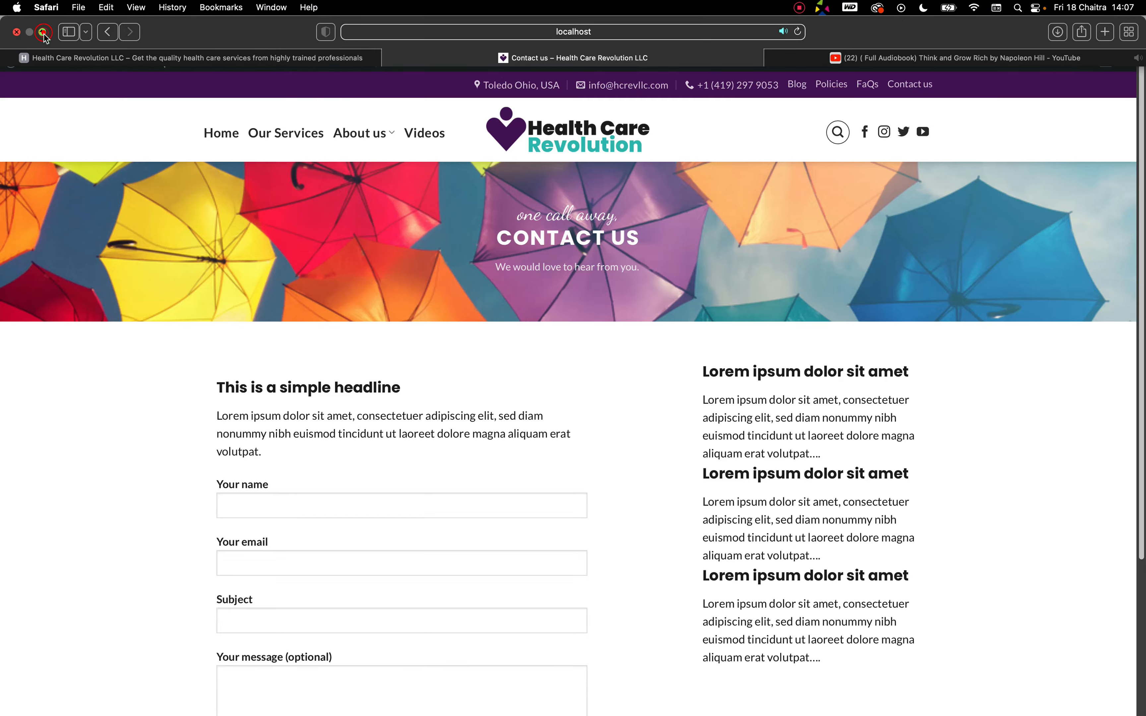
click(43, 32)
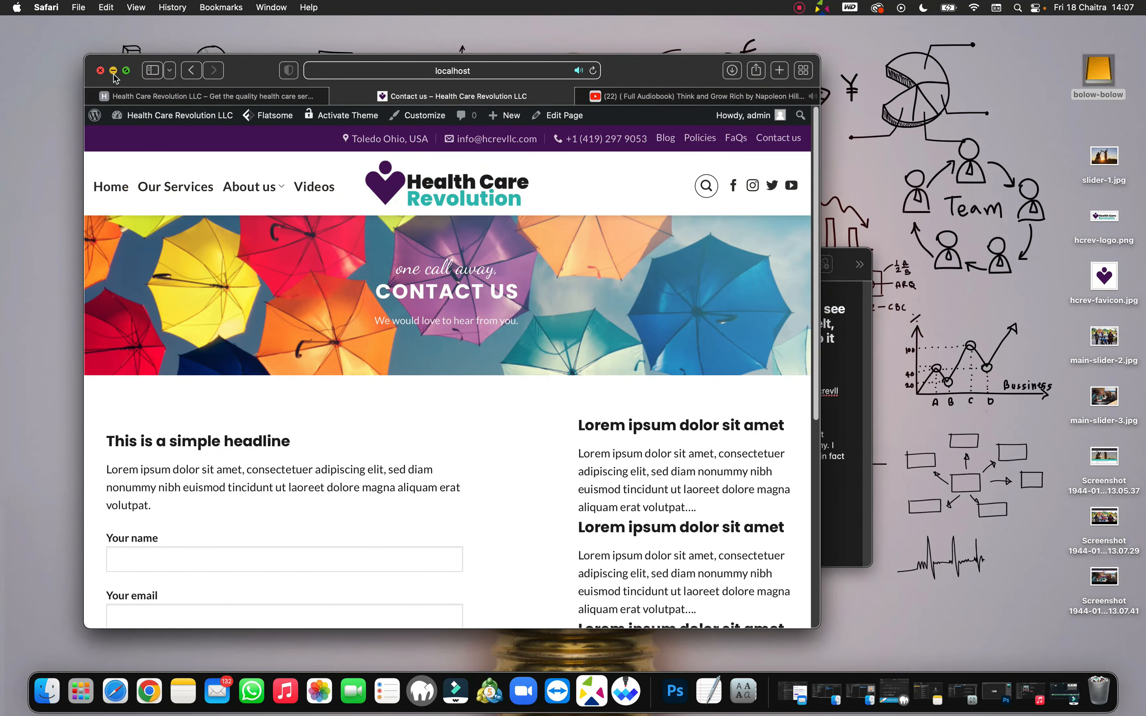
click(114, 71)
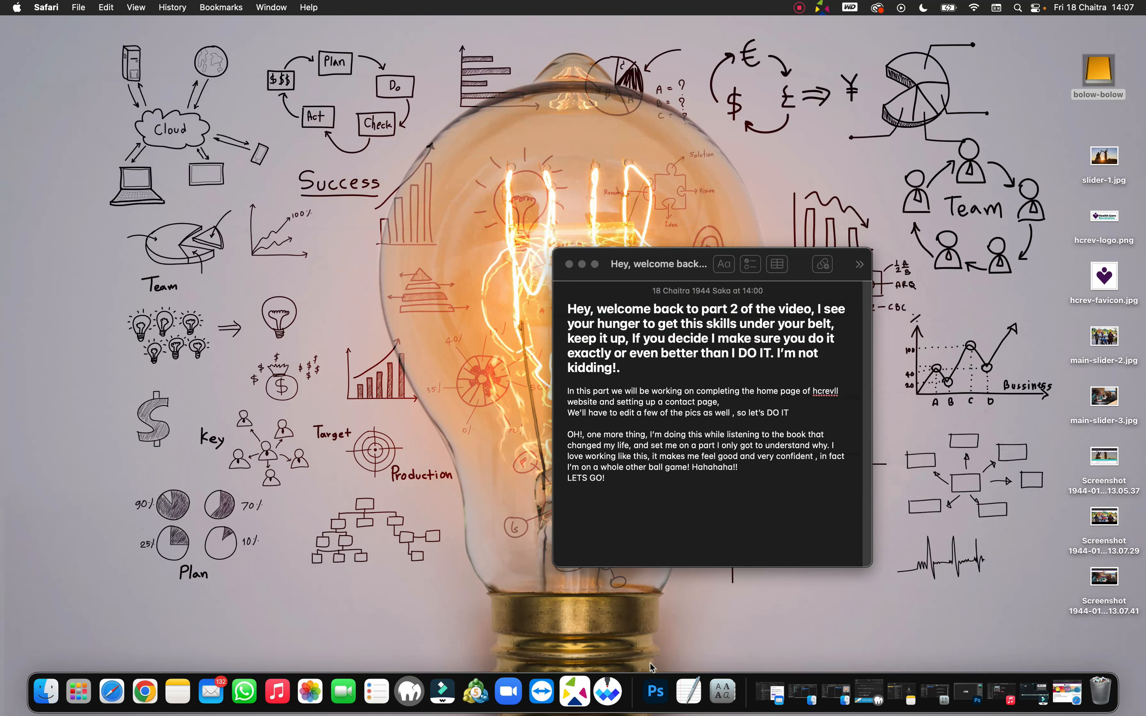
click(970, 686)
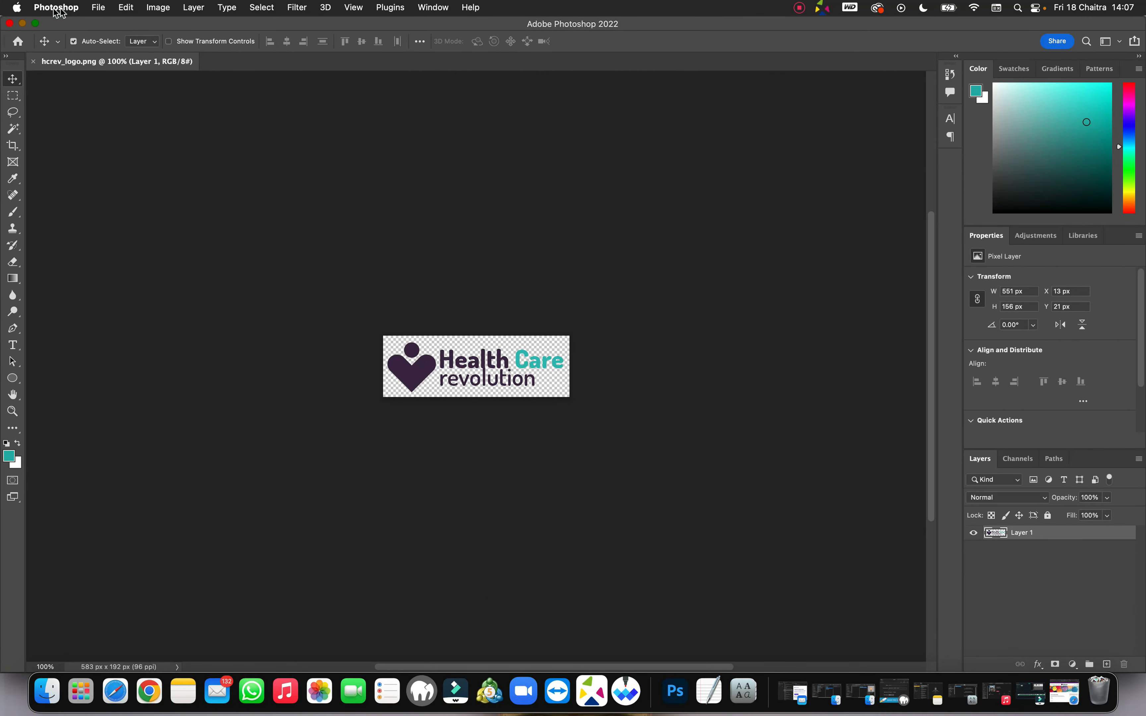
Step: Open the umbrella photo n2KGZj7JaJ.jpg from the Downloads folder
click(100, 7)
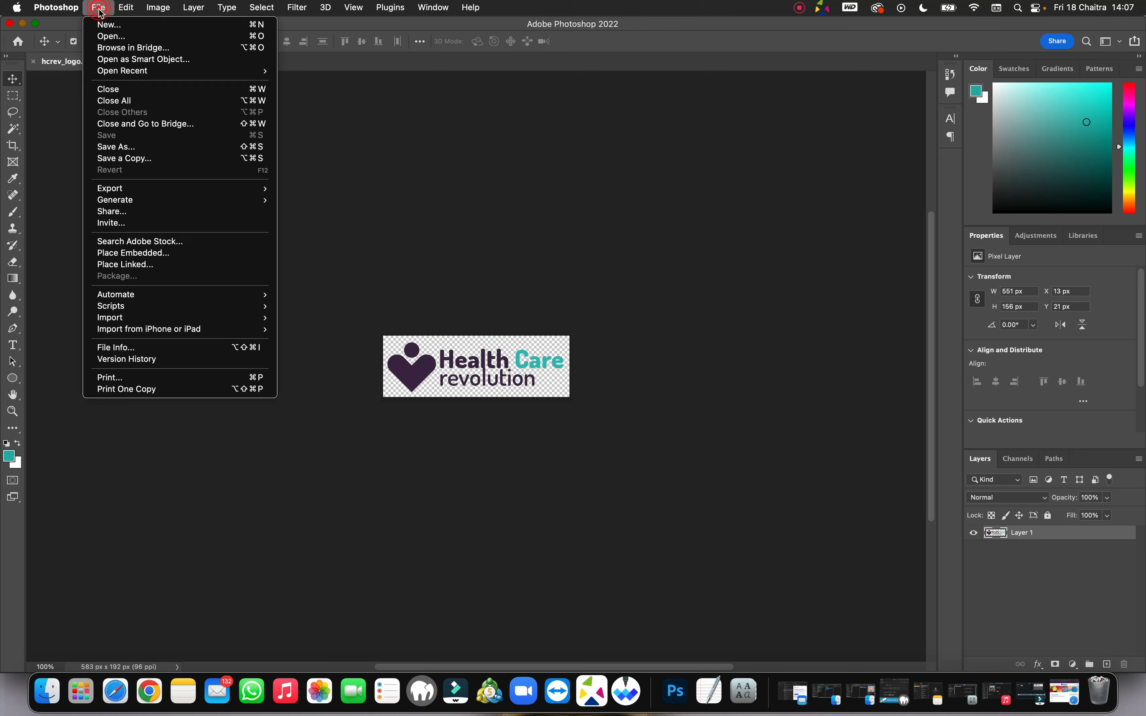
click(112, 36)
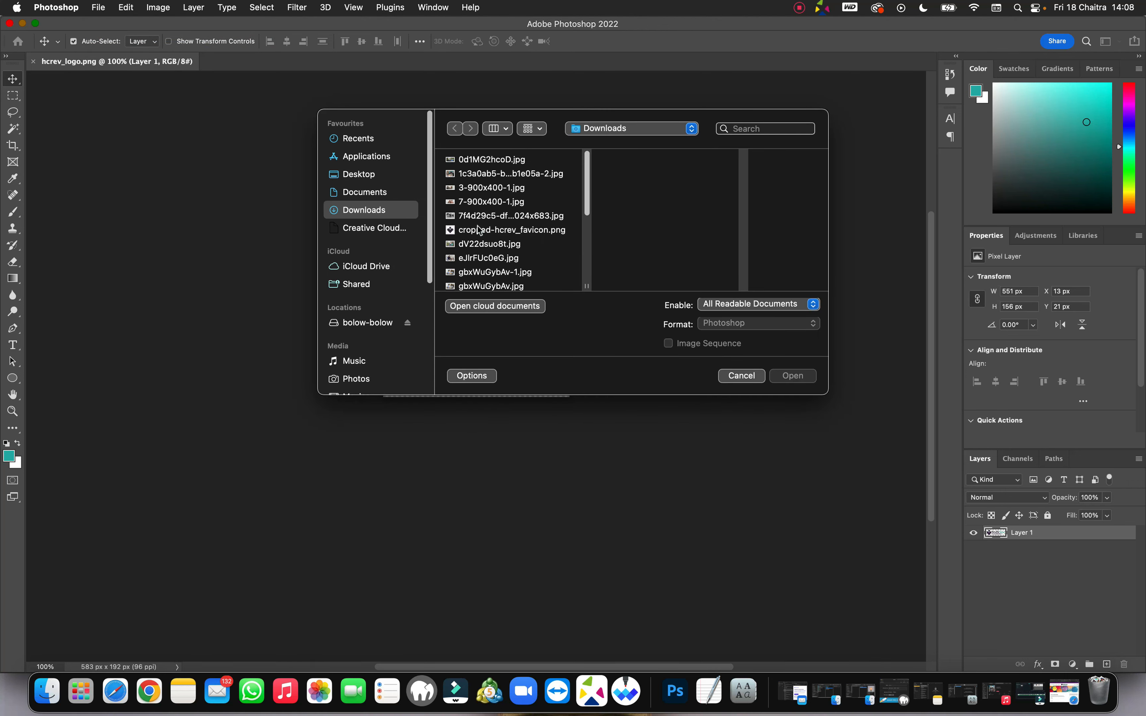
scroll(488, 228, down, 3)
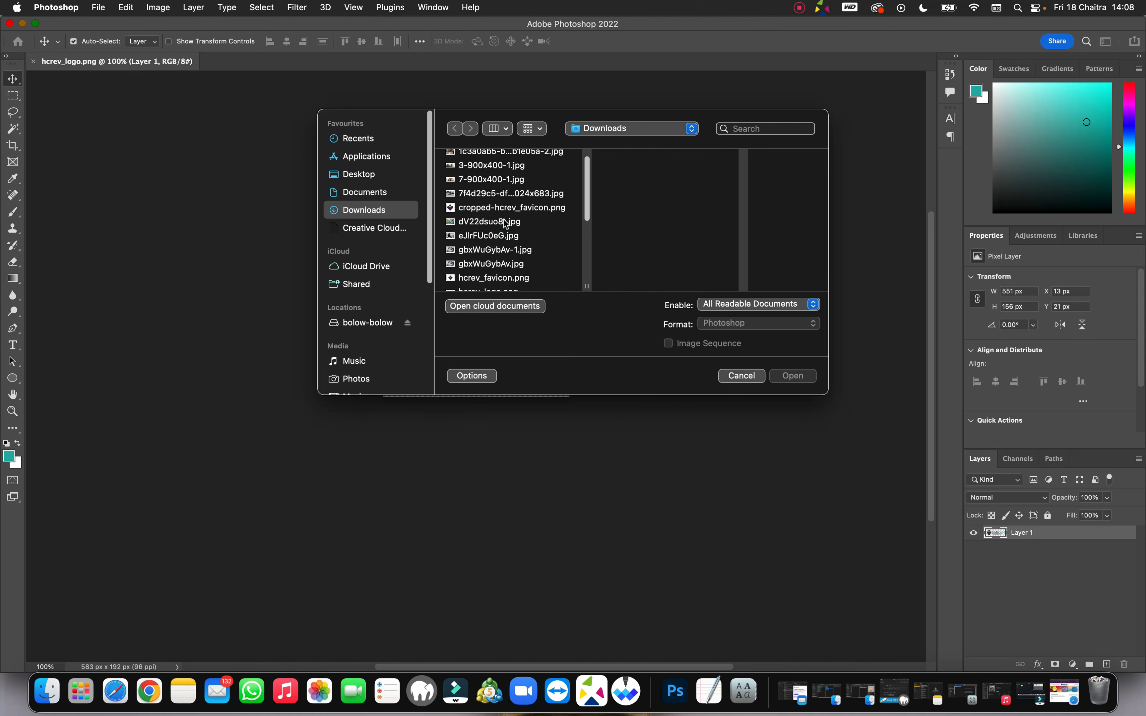
scroll(505, 222, down, 10)
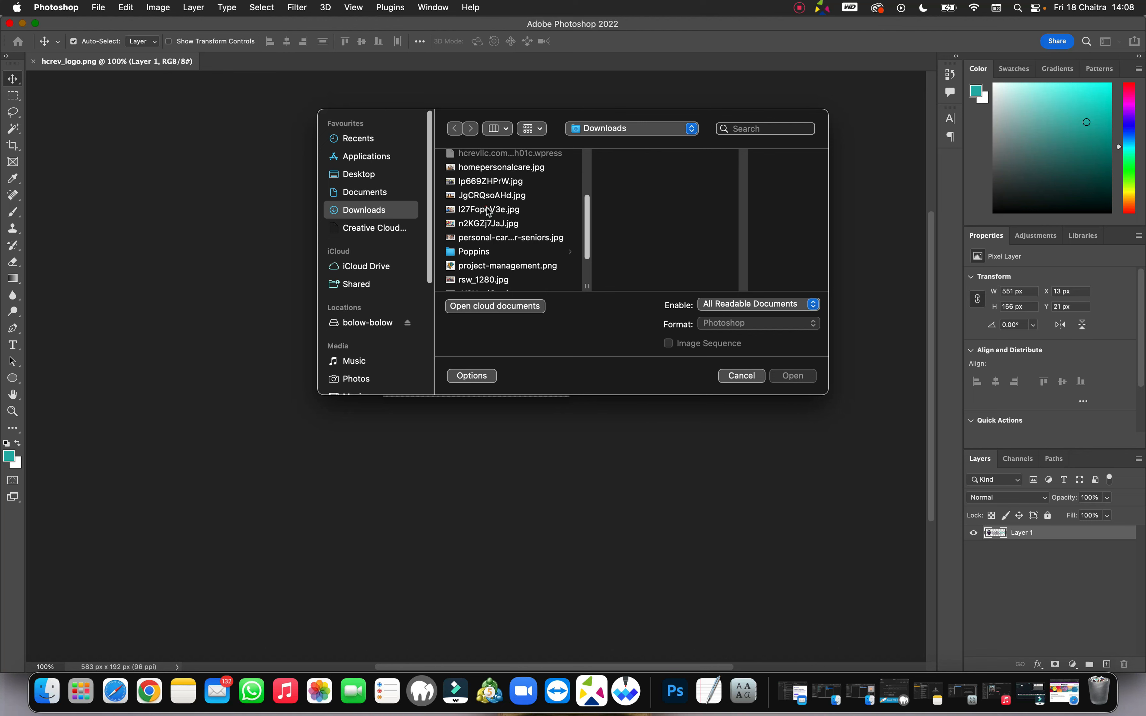
click(488, 211)
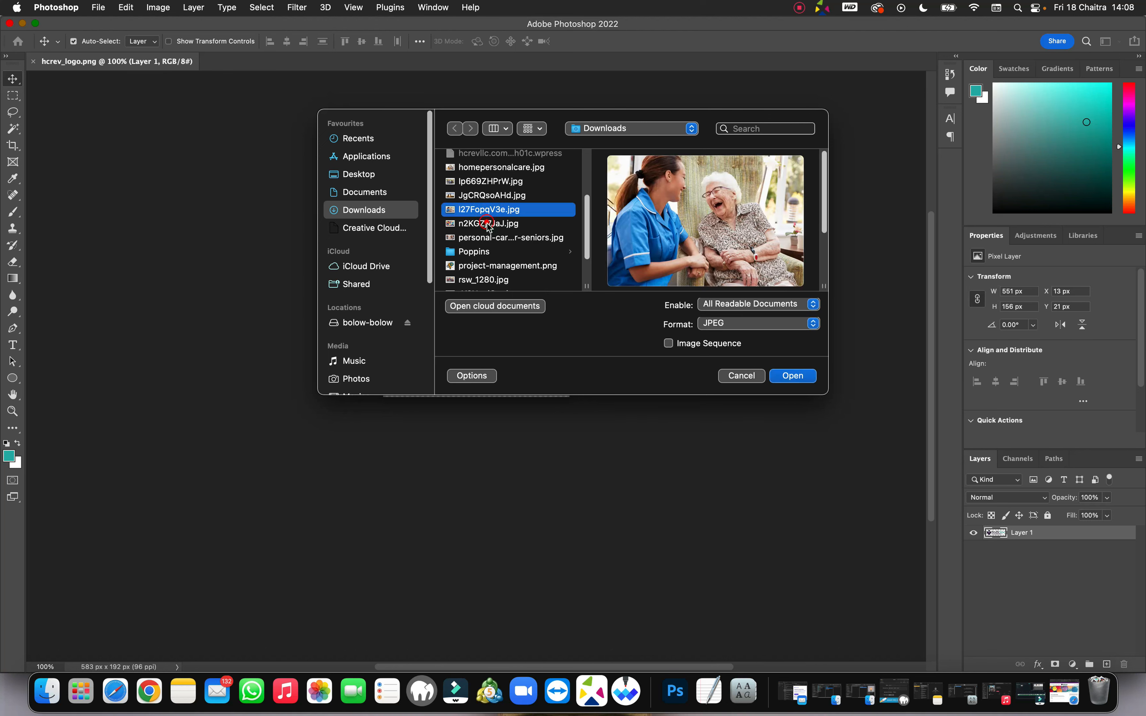
click(488, 224)
click(484, 237)
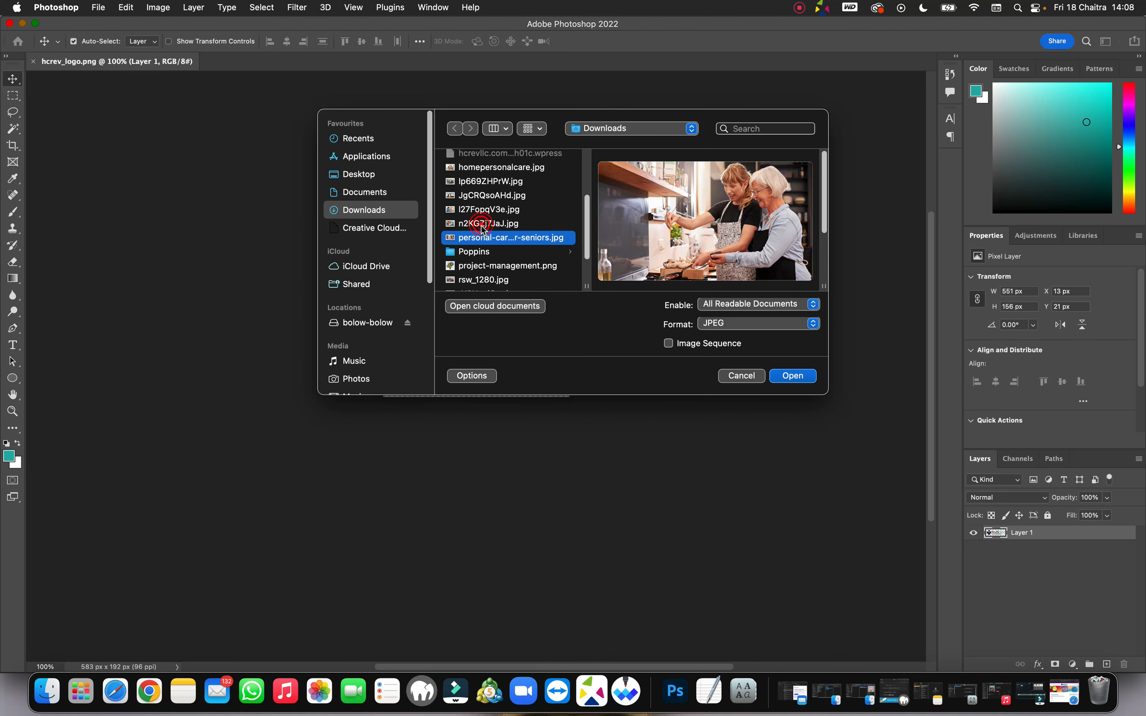
click(482, 226)
click(785, 377)
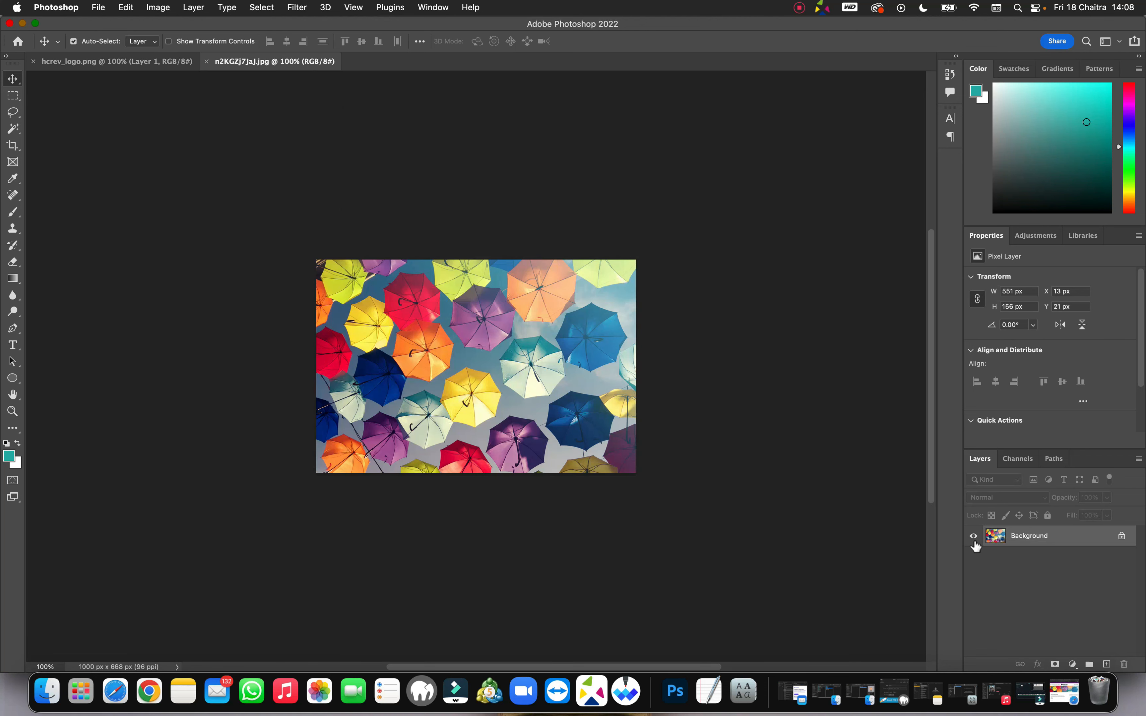
Step: Unlock the background into Layer 0 and confirm its layer style dialog
click(1122, 537)
double_click(1118, 534)
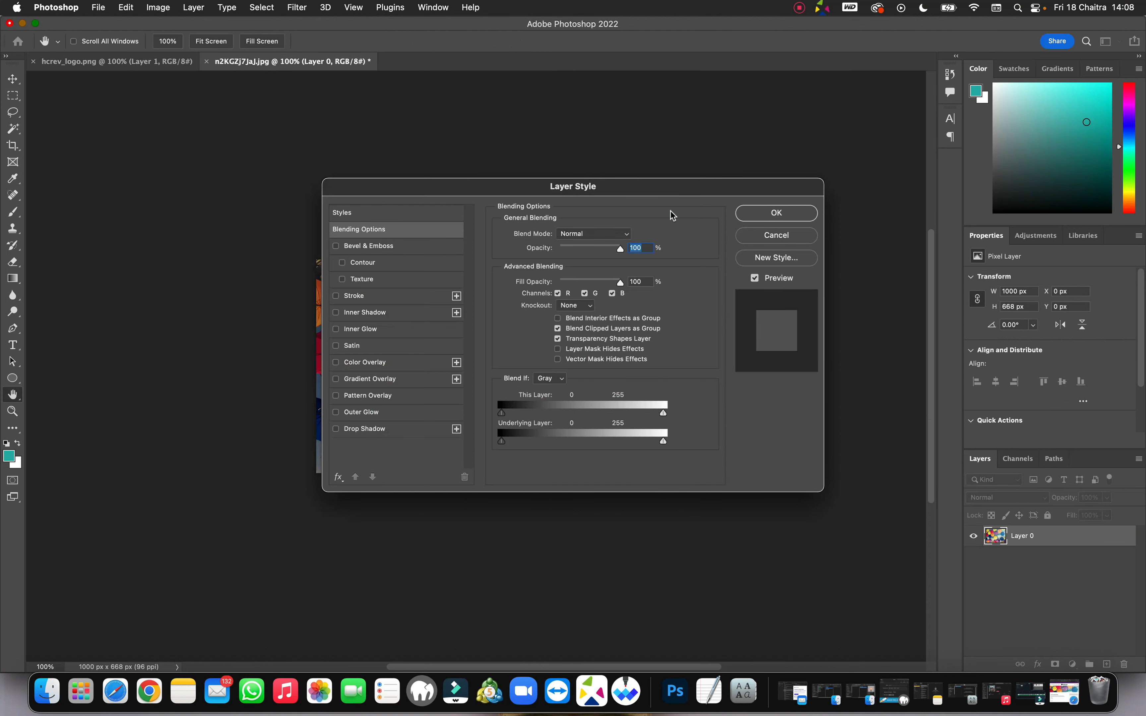
click(774, 215)
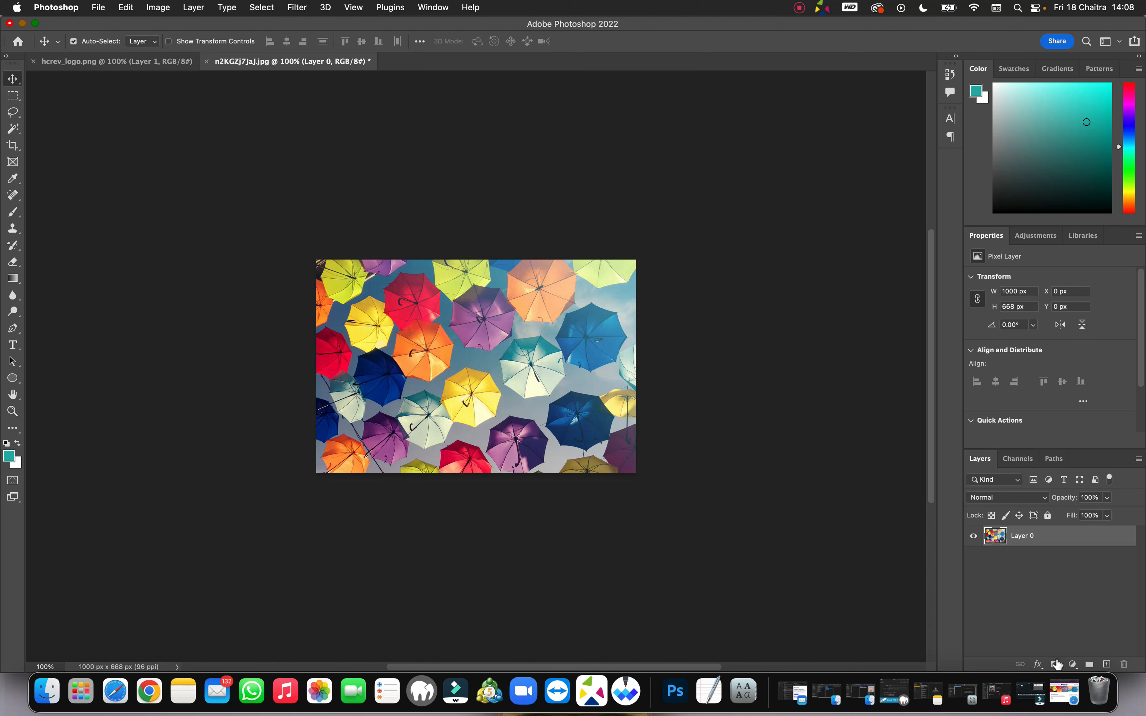
Step: Add a Brightness/Contrast layer at brightness -5 and contrast 24, toggling it to compare
click(1073, 664)
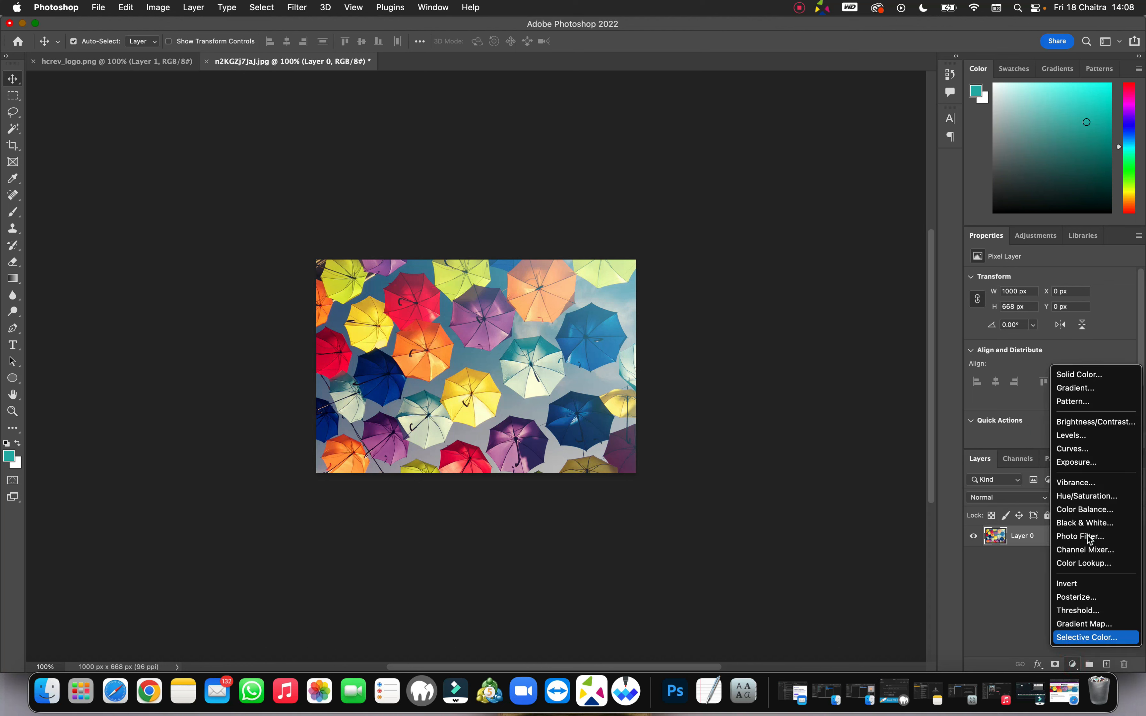
click(1095, 424)
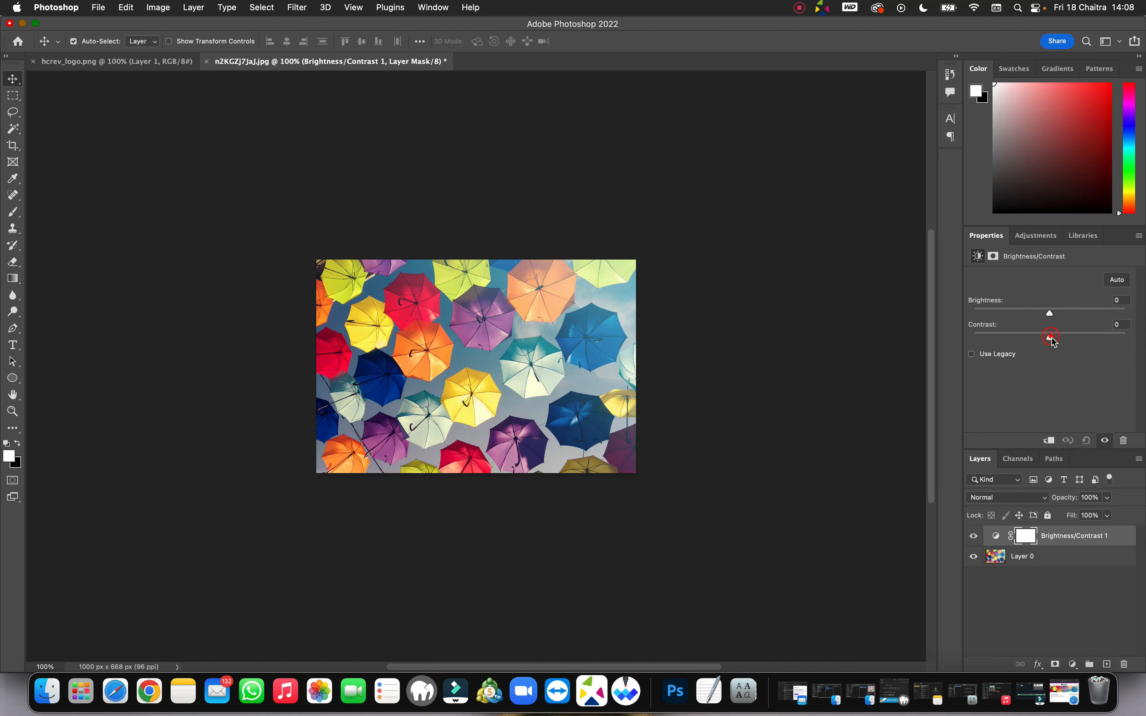
drag(1051, 338, 1072, 344)
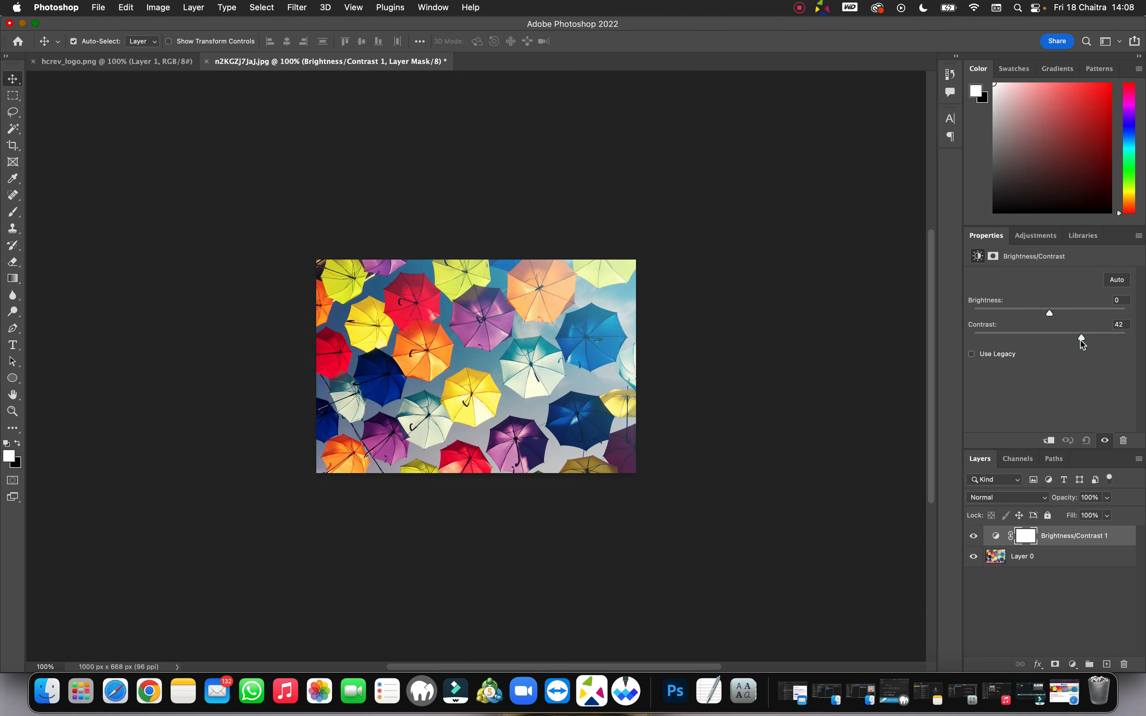
drag(1080, 344, 1077, 344)
drag(1045, 314, 1043, 315)
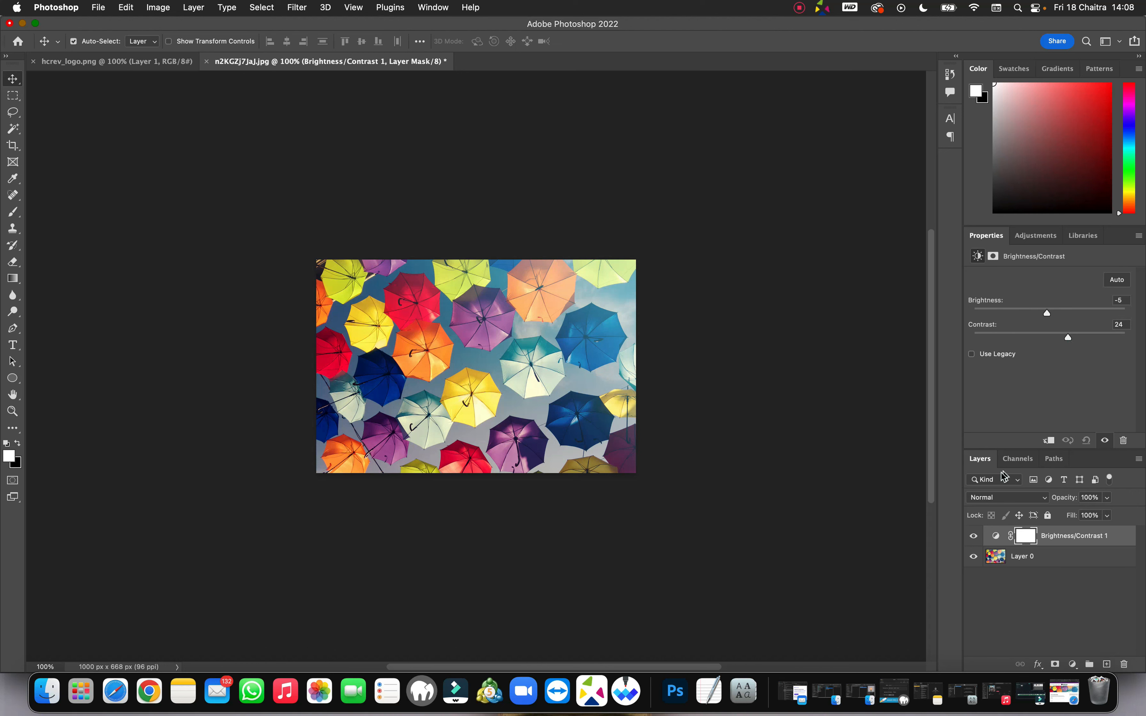
click(973, 537)
click(973, 537)
click(974, 537)
click(973, 537)
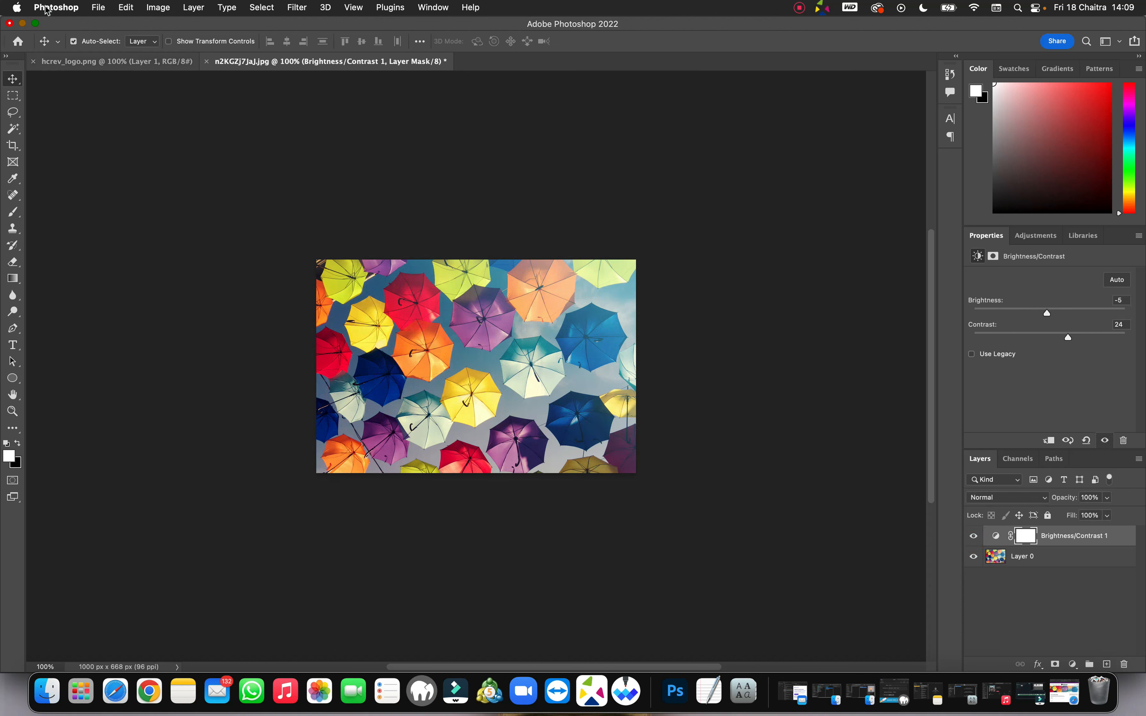
Step: Use Export As to save the photo as a JPG named header-bg on the Desktop
click(98, 8)
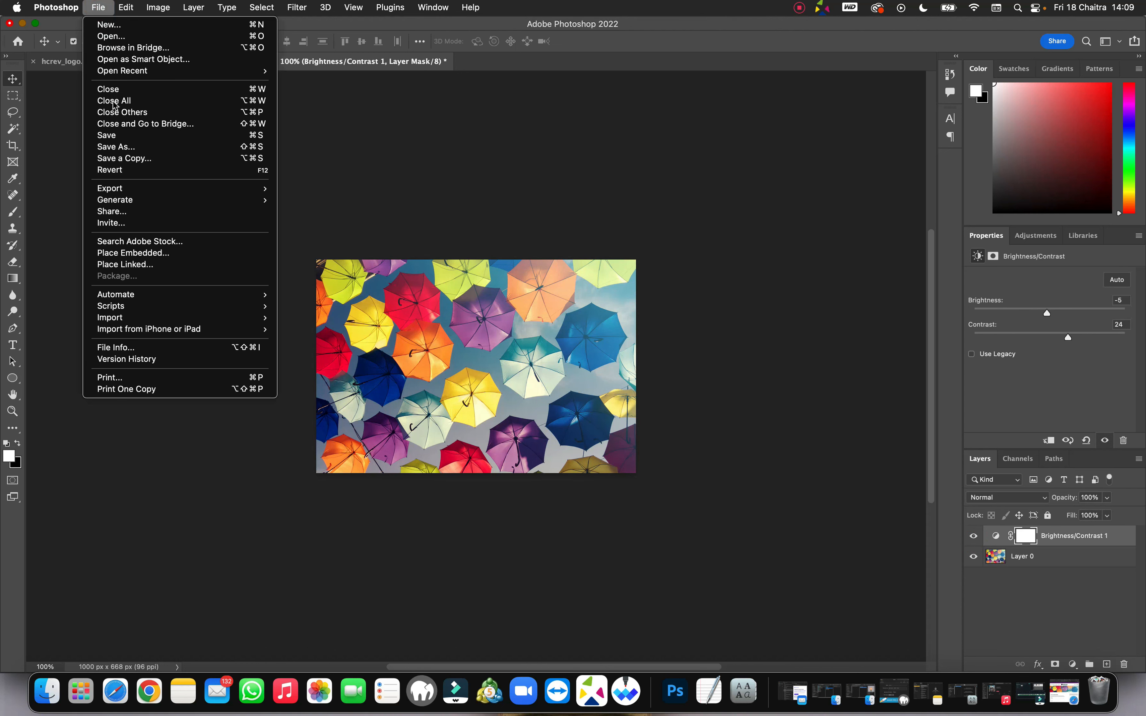
mouse_move(228, 194)
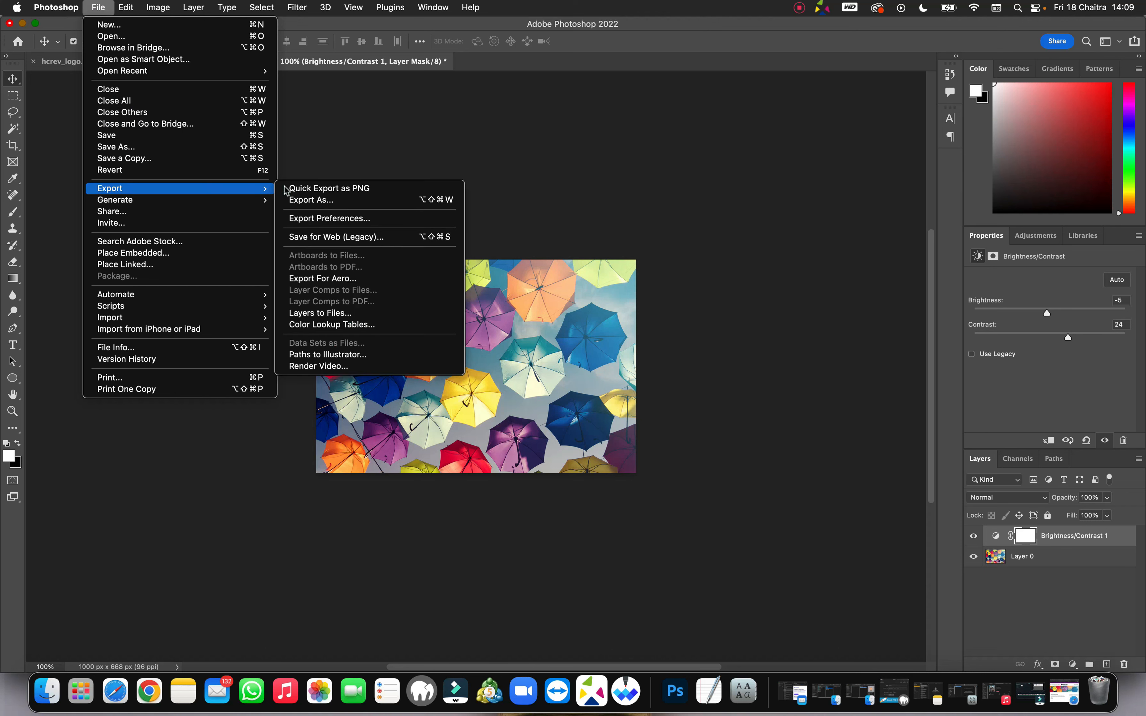
click(303, 200)
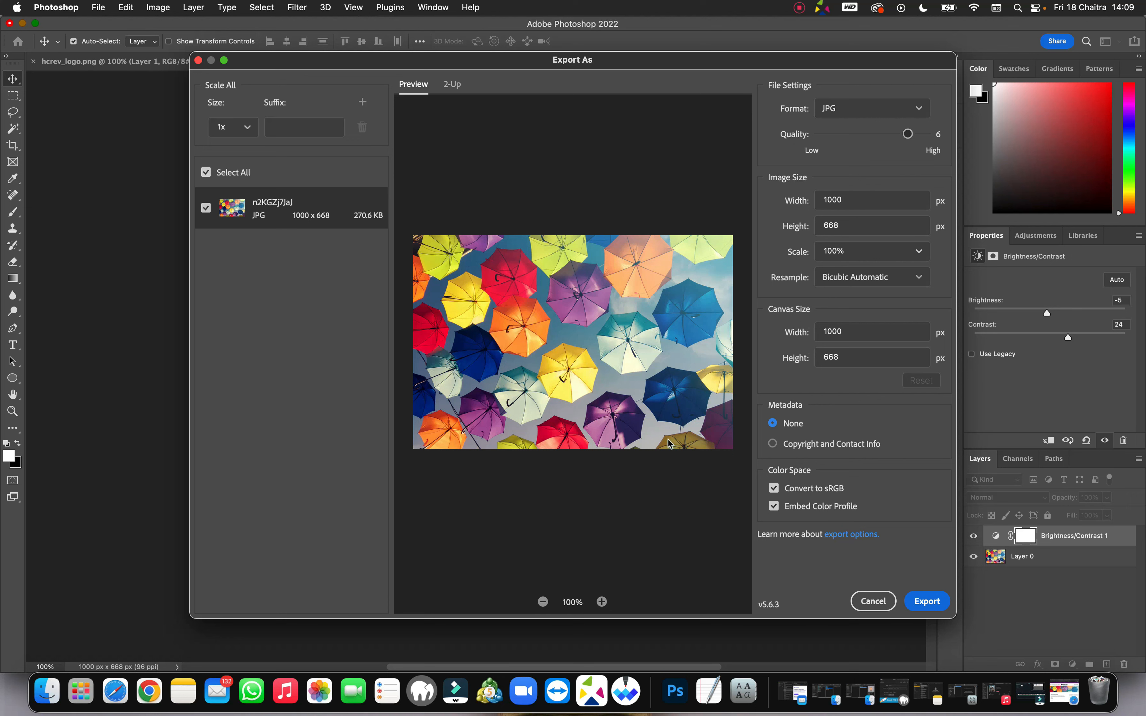
click(927, 604)
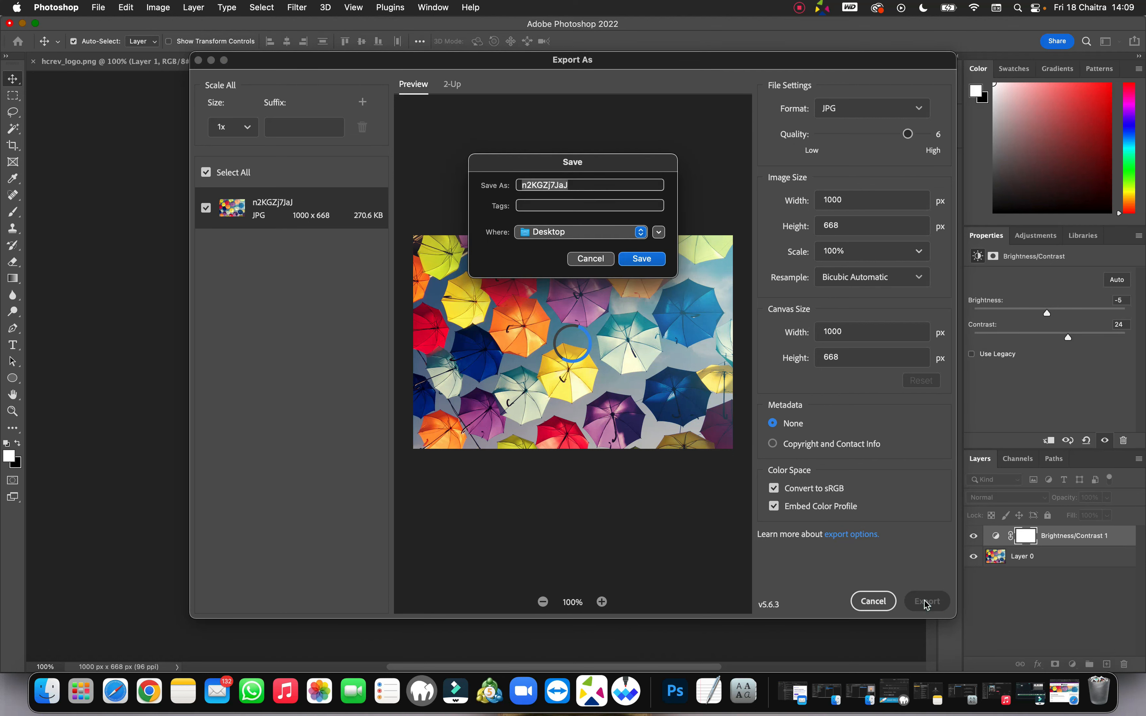
click(573, 186)
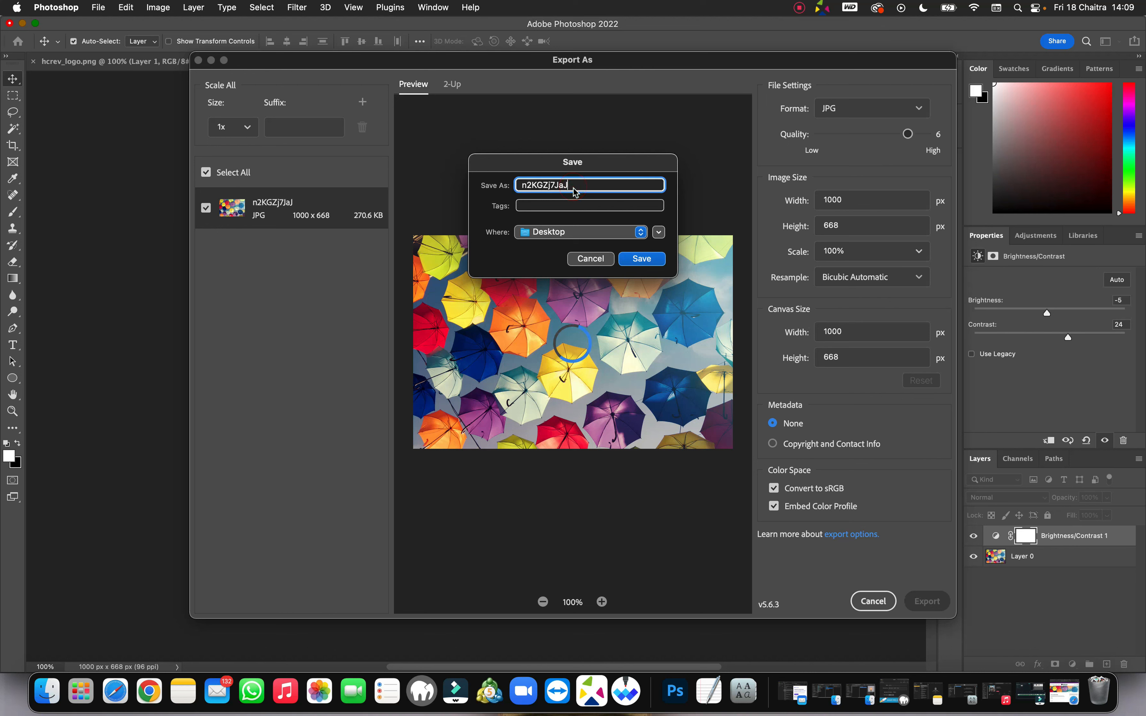
key(BackSpace)
key(BackSpace)
key(BackSpace)
key(BackSpace)
key(BackSpace)
text(header-bg)
click(637, 258)
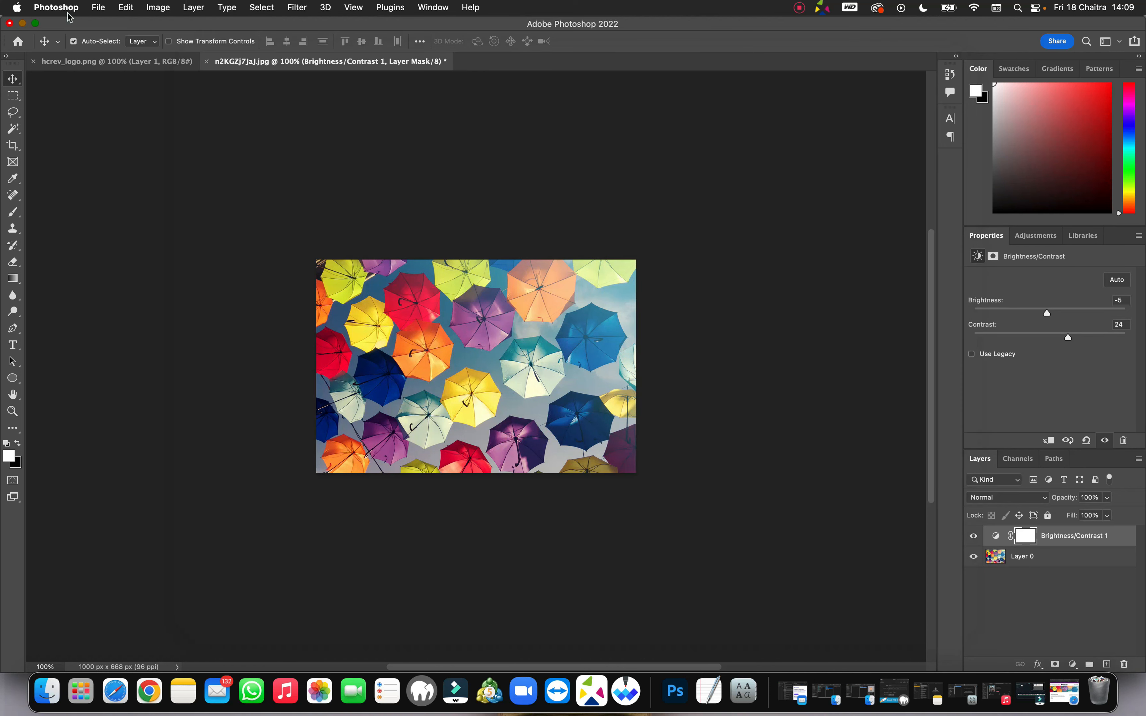
Step: Minimize Photoshop, open the Contact Us page in UX Builder, and select its banner
click(22, 24)
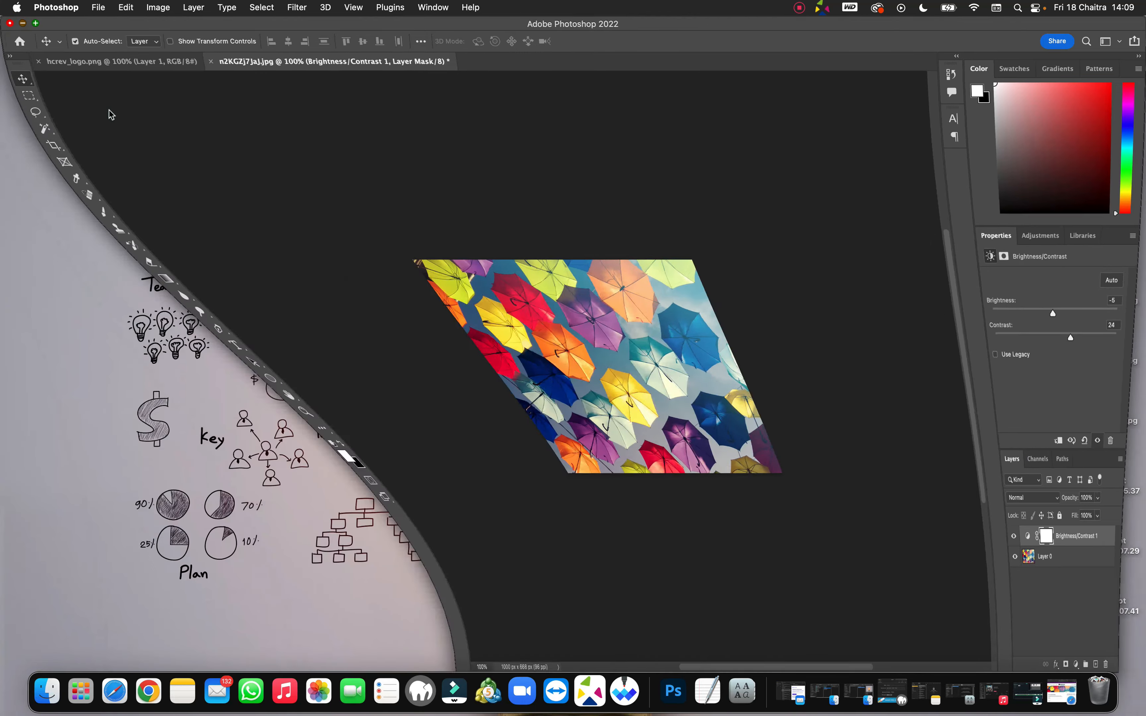
click(113, 689)
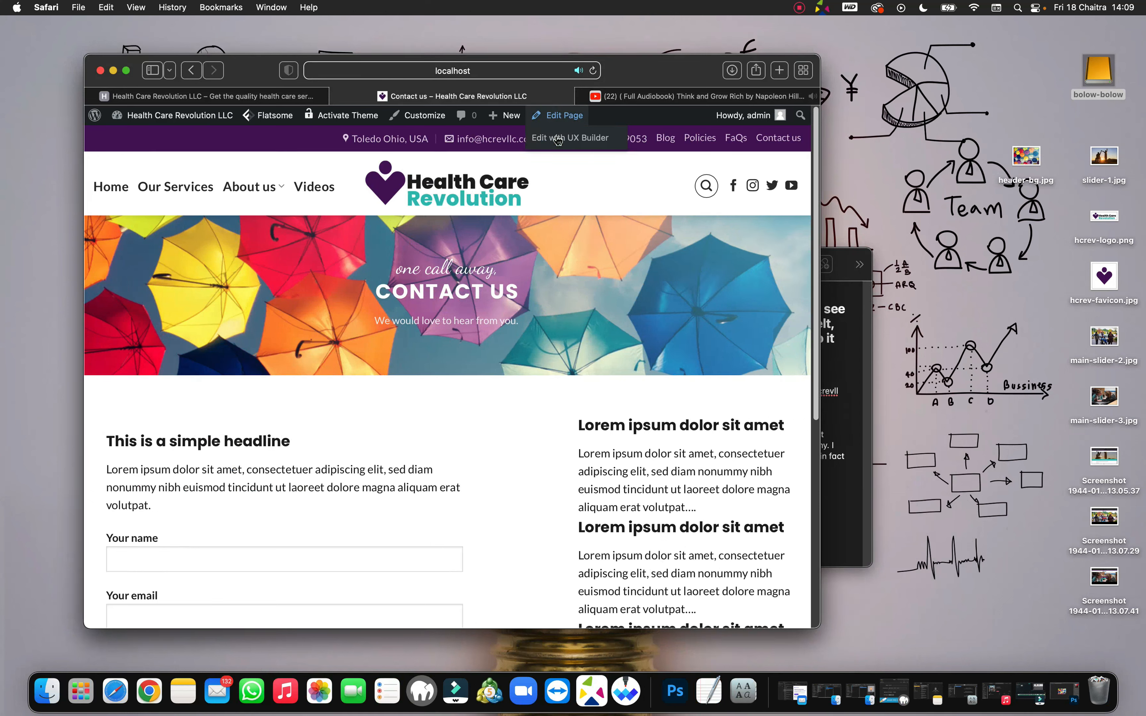
click(557, 138)
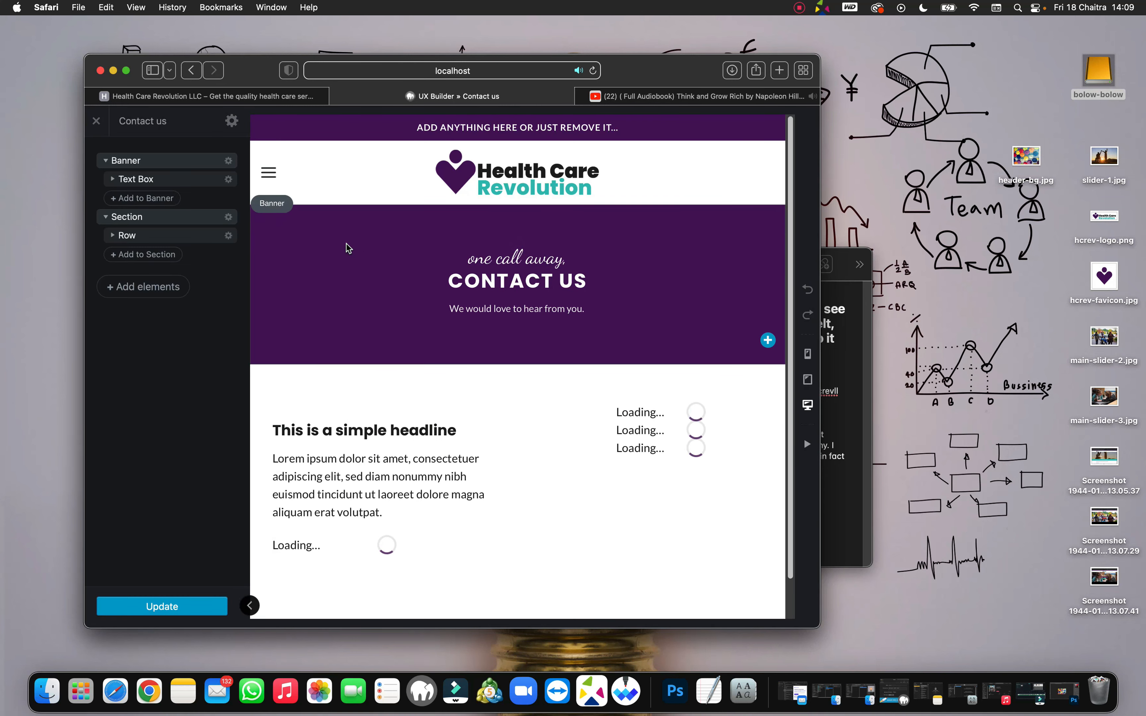
click(312, 283)
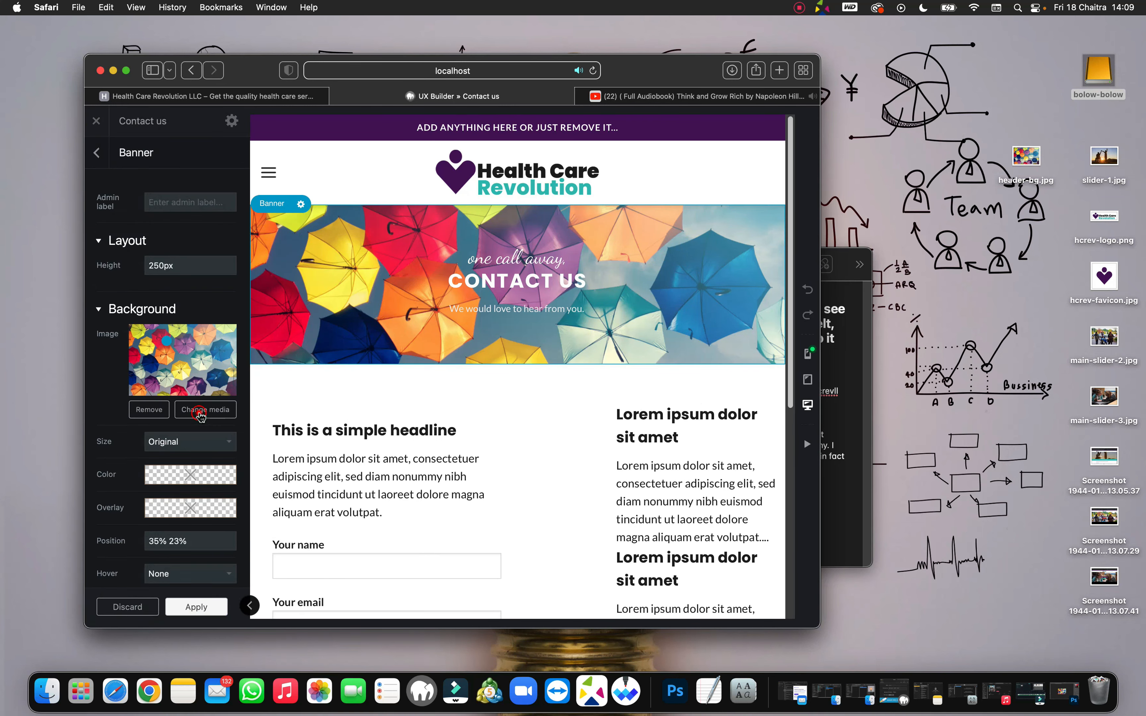
Step: Upload header-bg.jpg and set it as the banner's background image
click(205, 409)
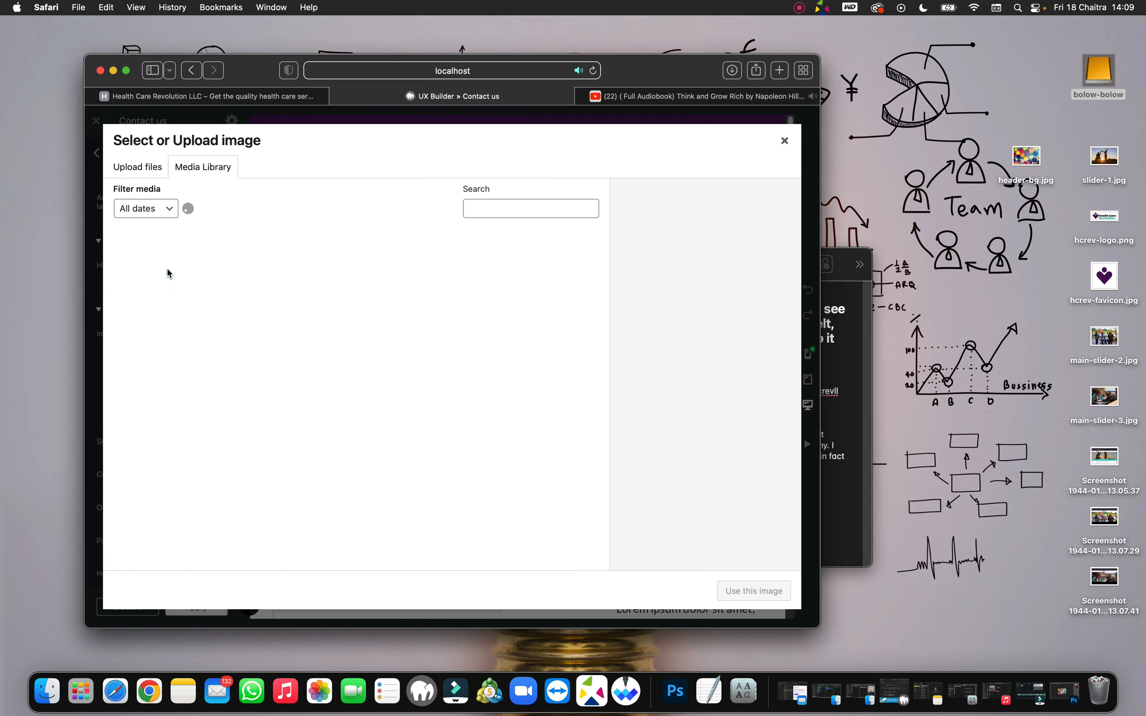
click(142, 170)
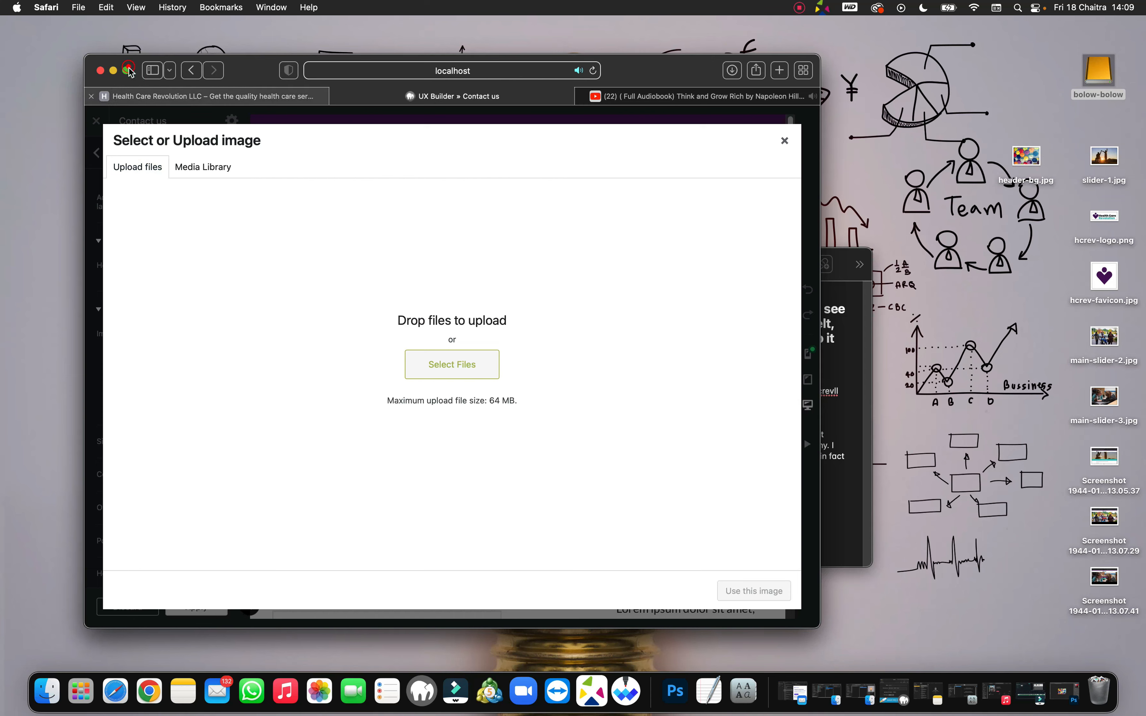
key(ctrl+super+f)
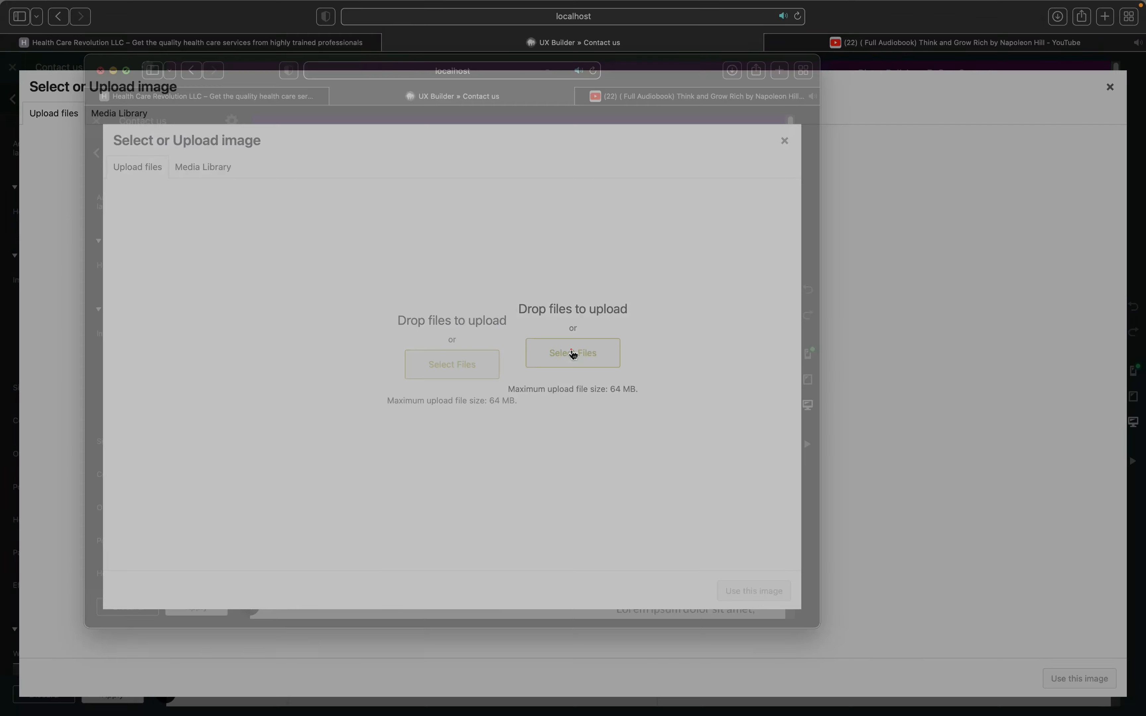
click(573, 353)
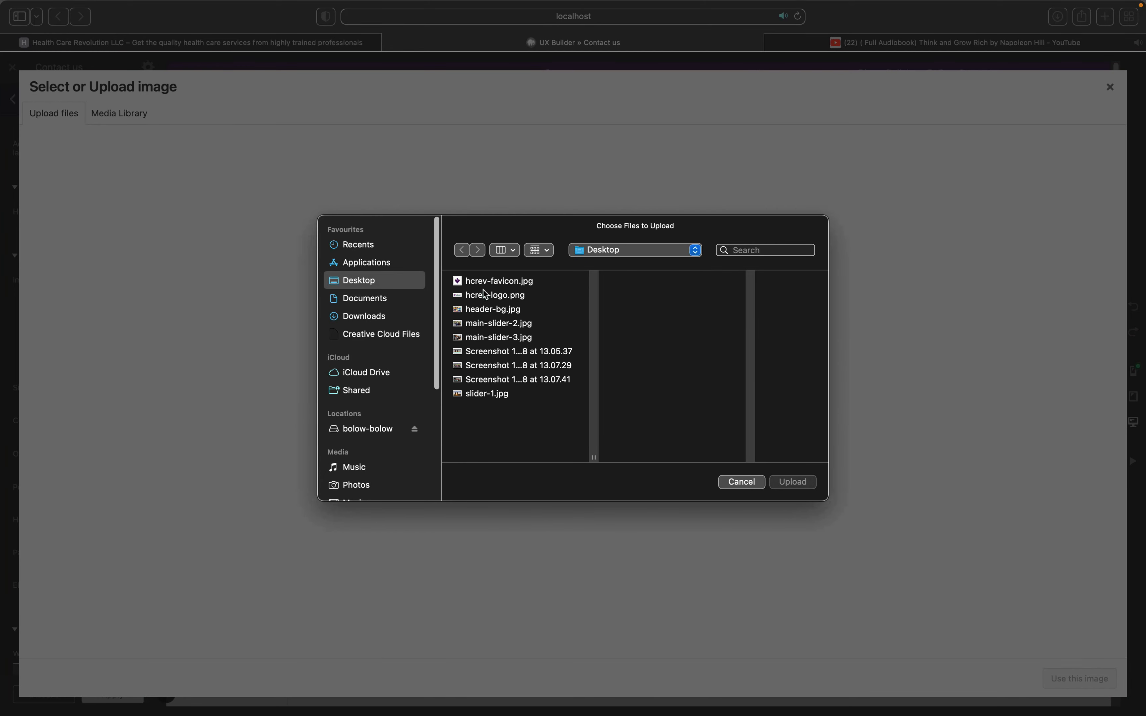
click(492, 309)
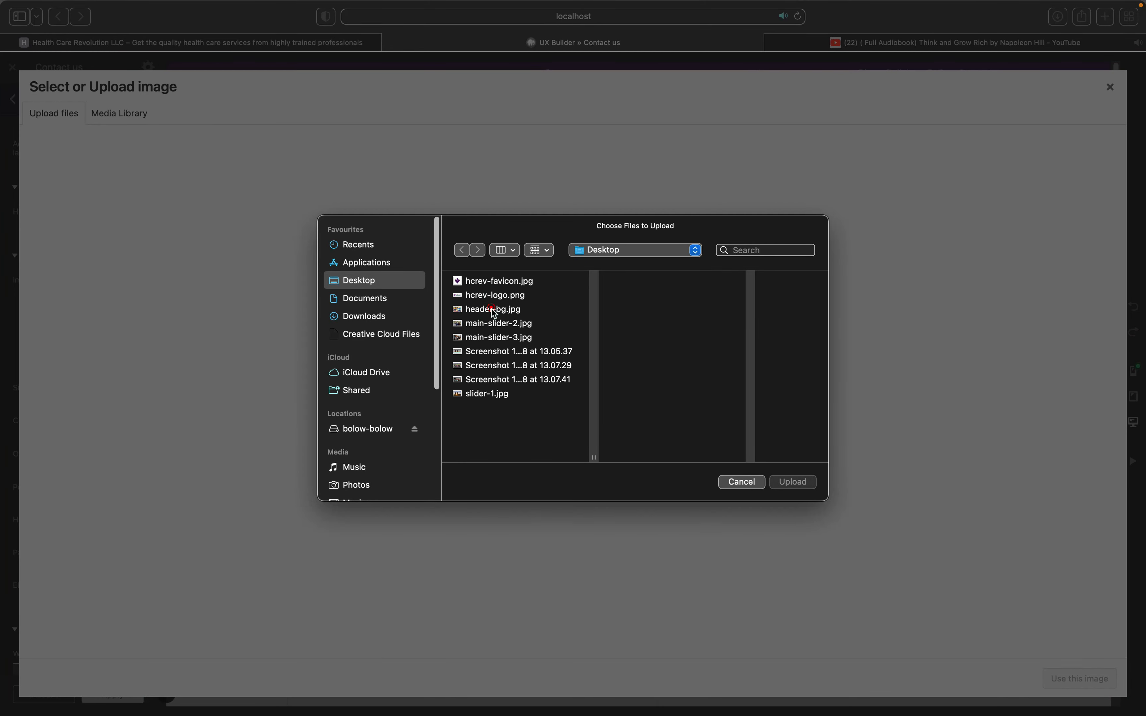
click(788, 482)
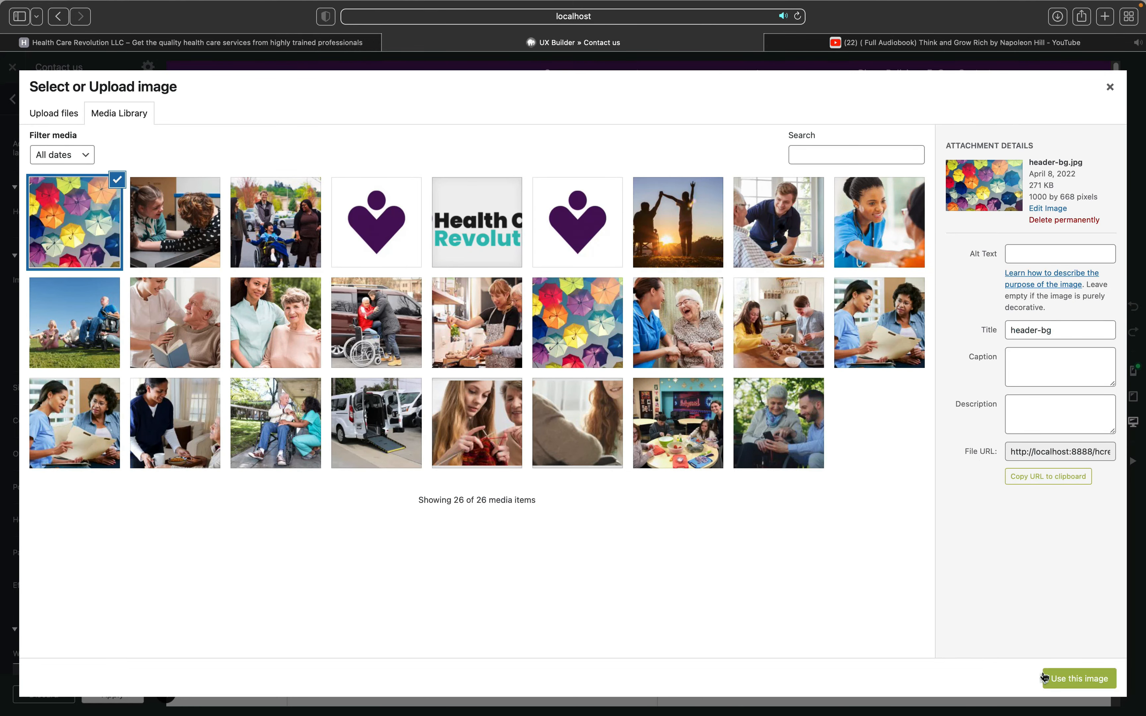
click(1070, 679)
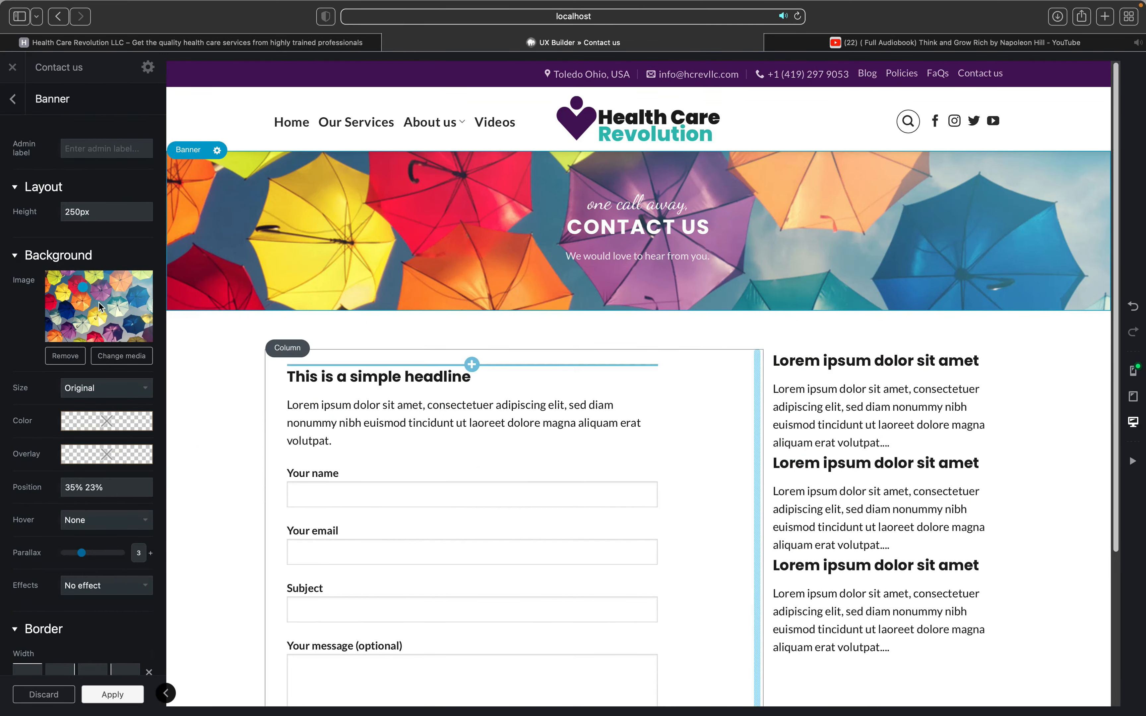
Step: Give the banner image alt text 'header-bg' and caption 'contact us'
click(253, 265)
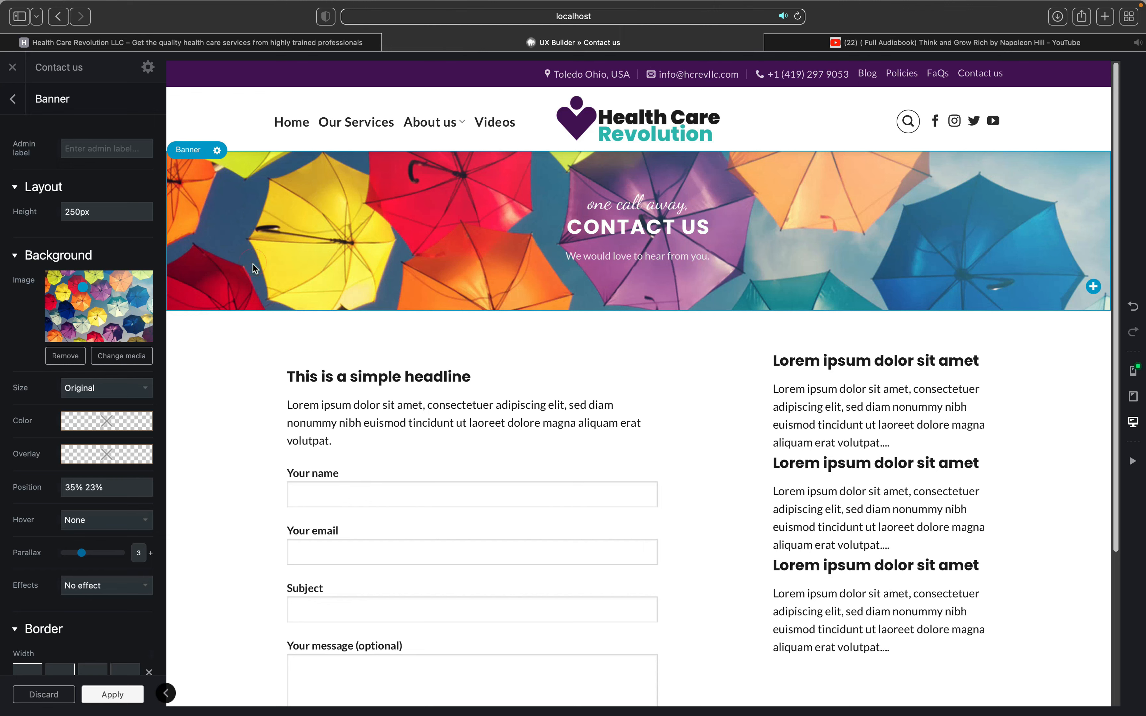
click(110, 358)
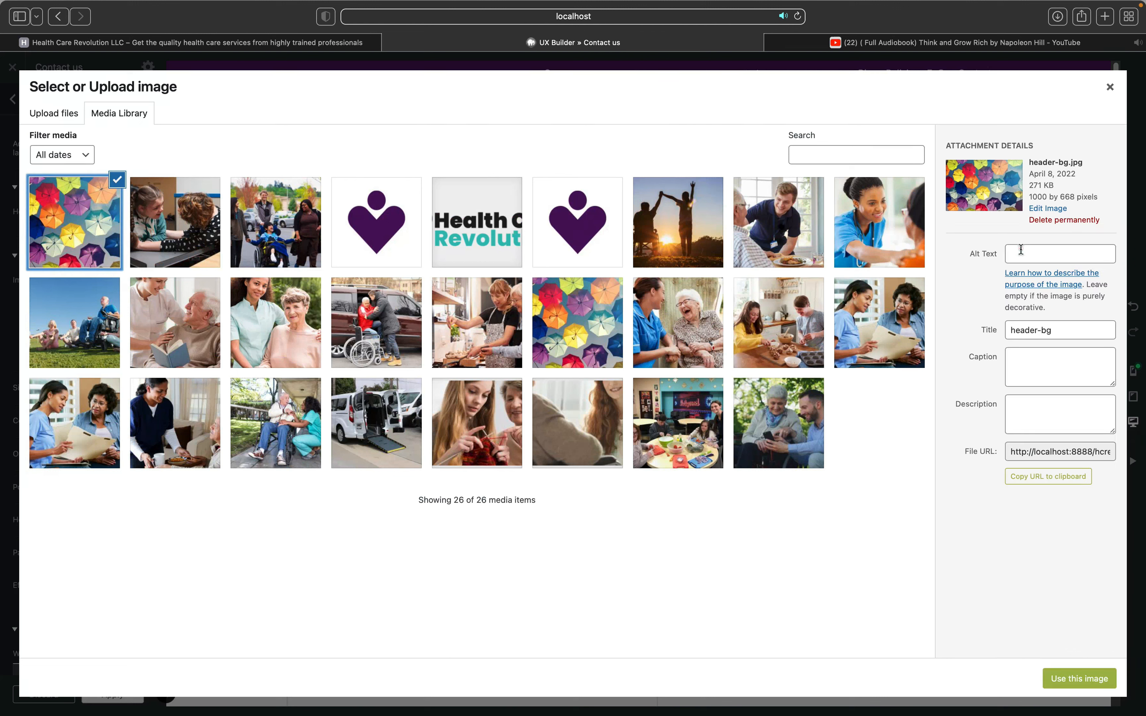
click(1020, 250)
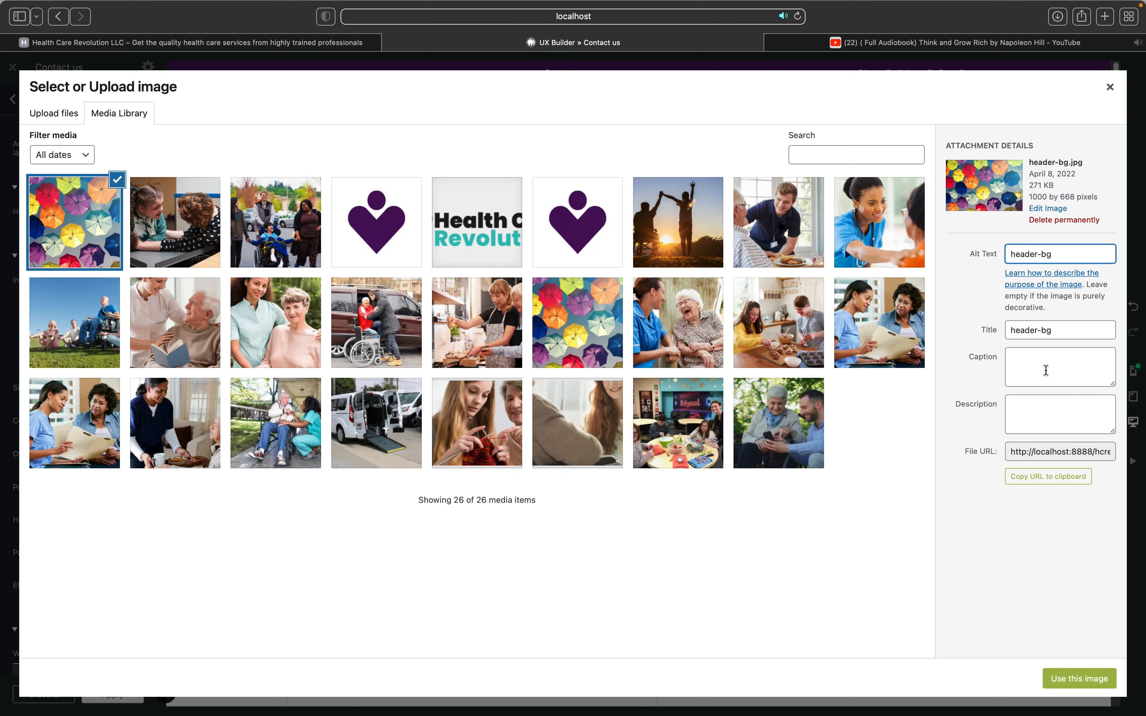
click(1041, 380)
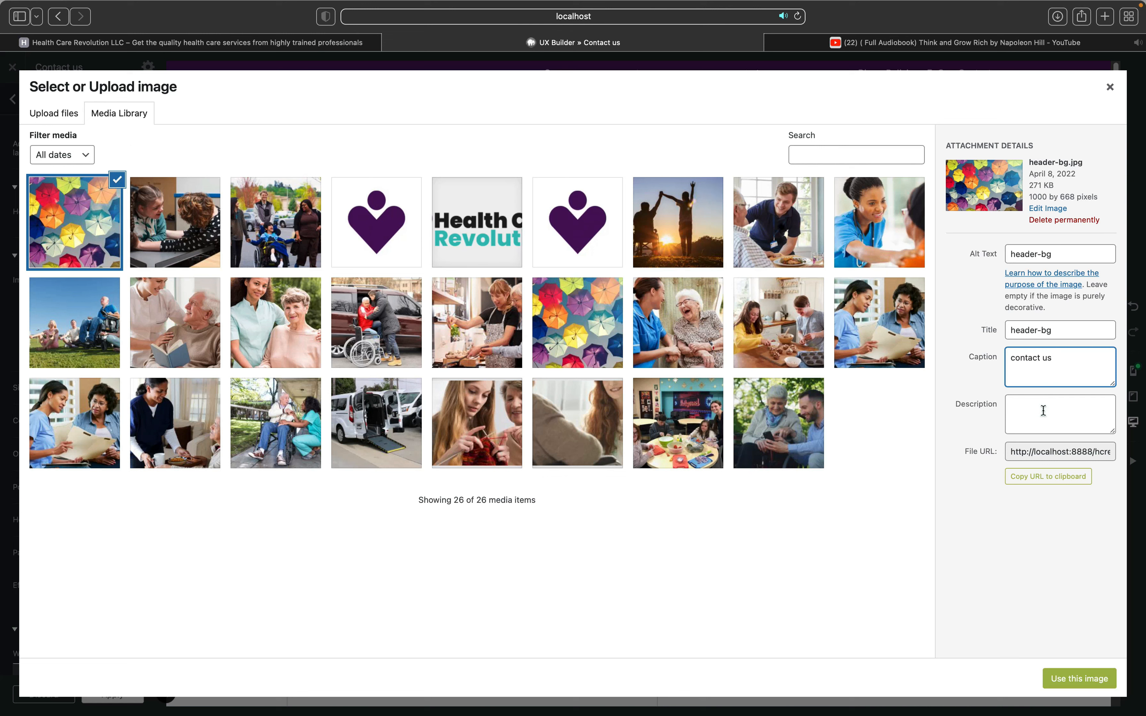
click(1081, 681)
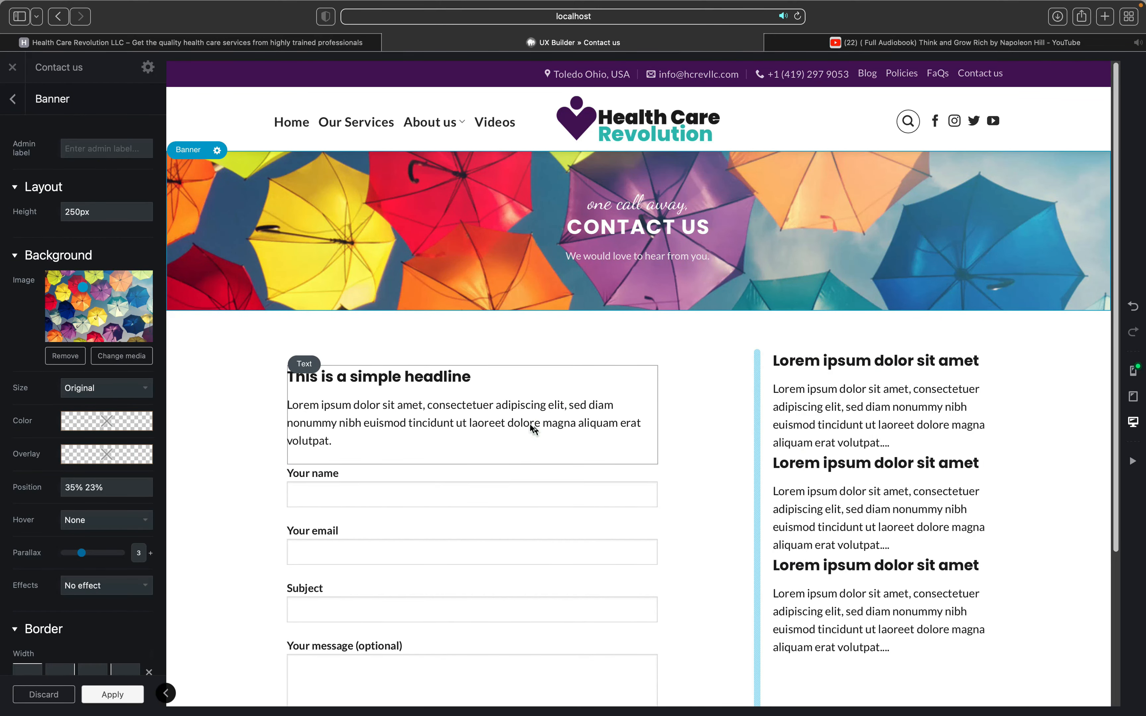
Step: Clear the banner background colour and set a black overlay at about 0.26 alpha
click(95, 416)
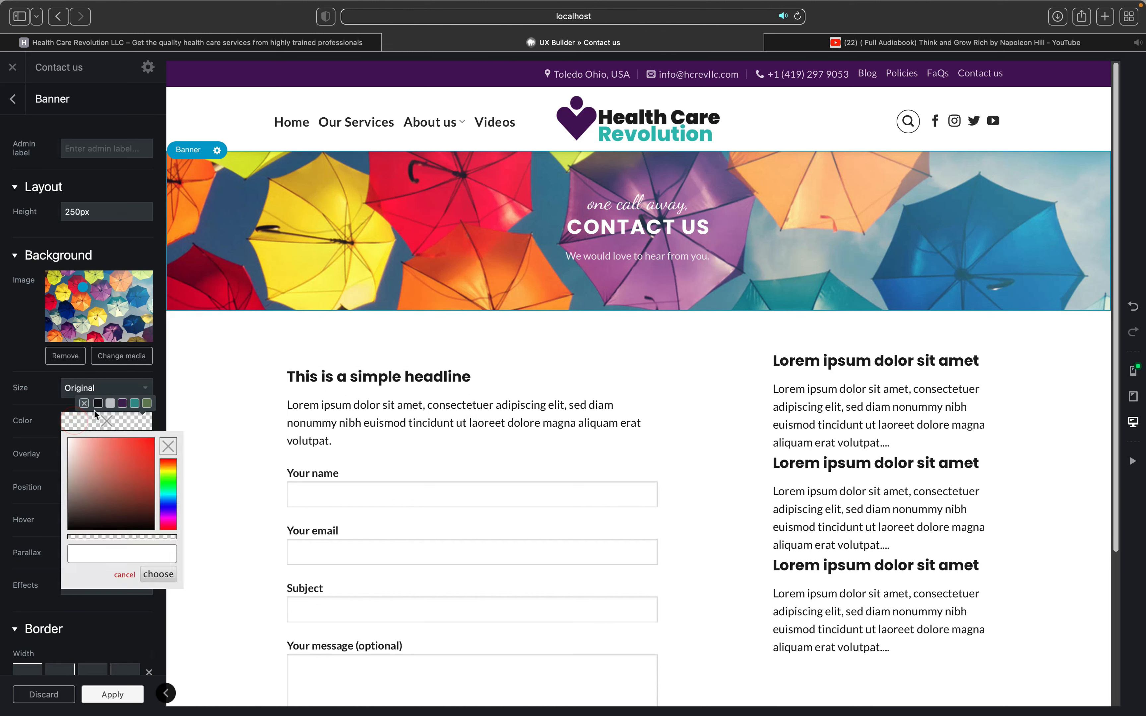
click(98, 404)
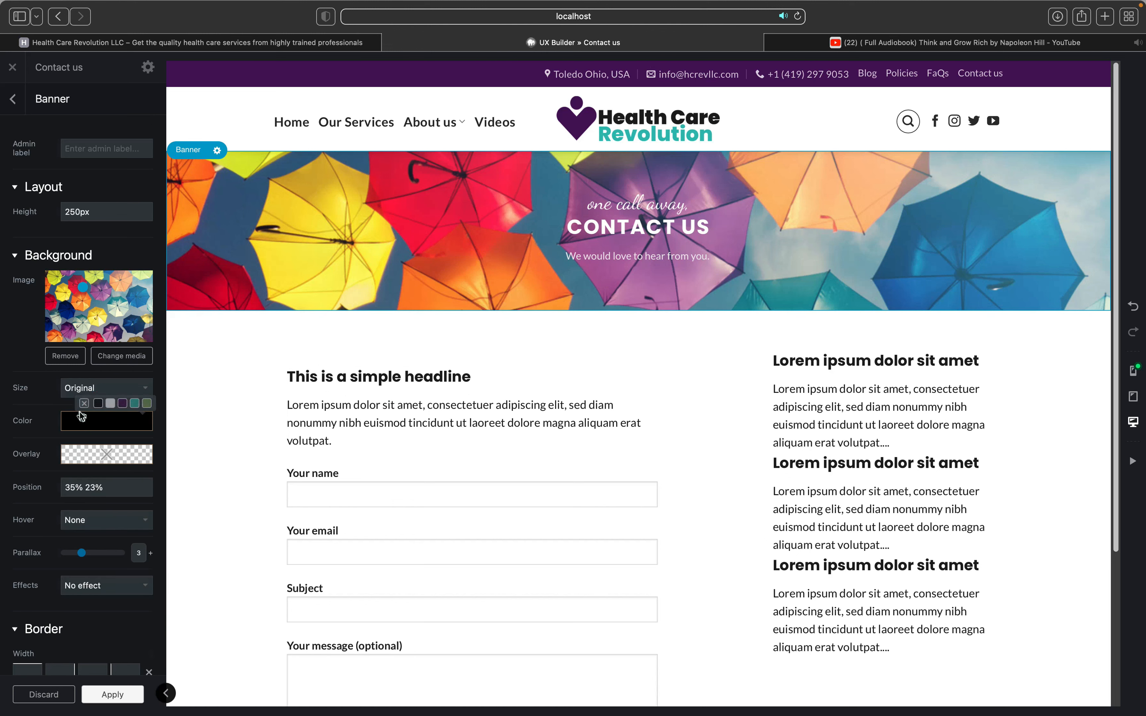
click(84, 403)
click(72, 459)
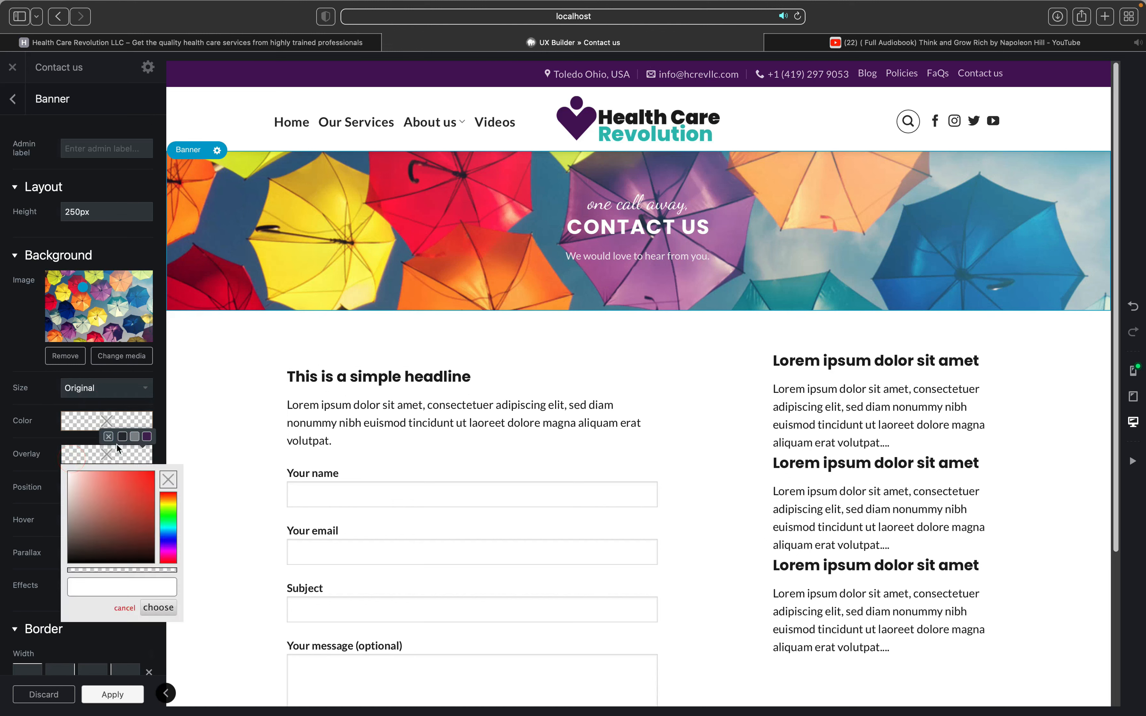
click(122, 437)
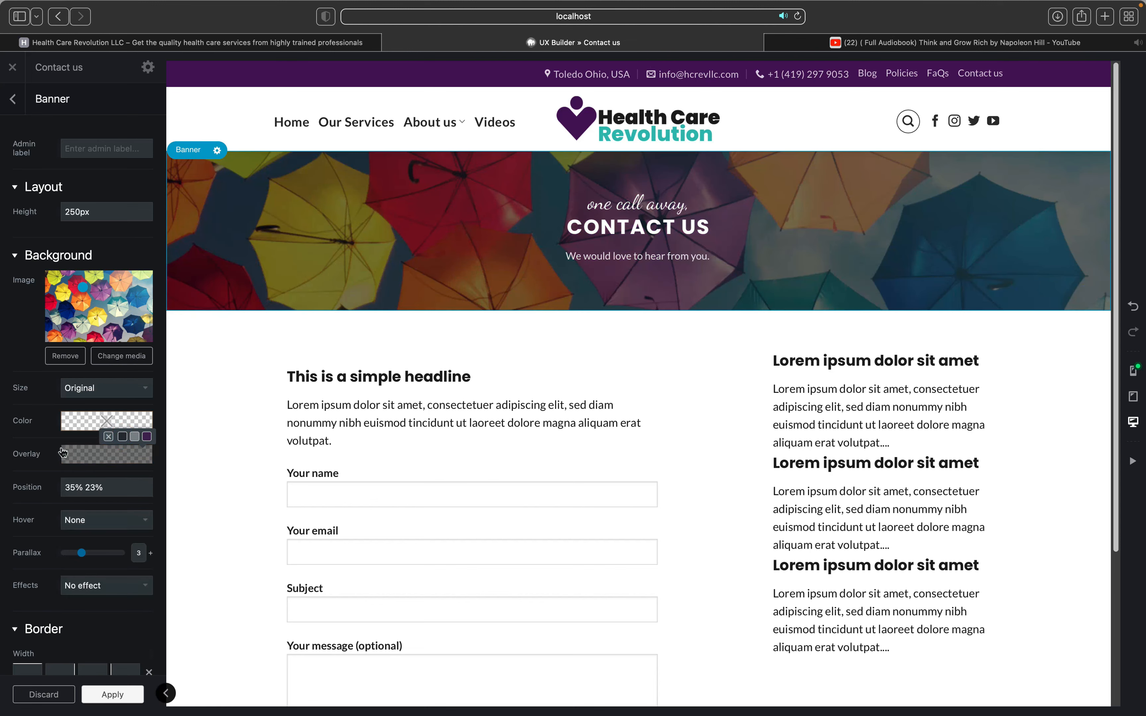
click(45, 443)
click(85, 454)
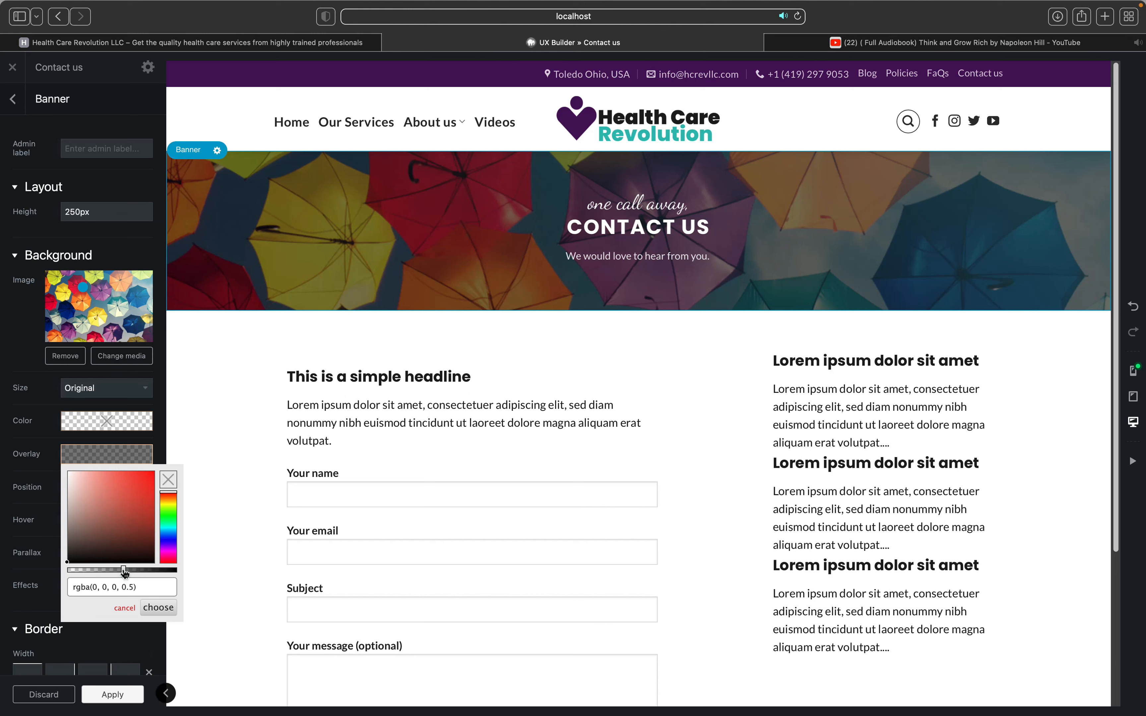
drag(124, 573, 113, 570)
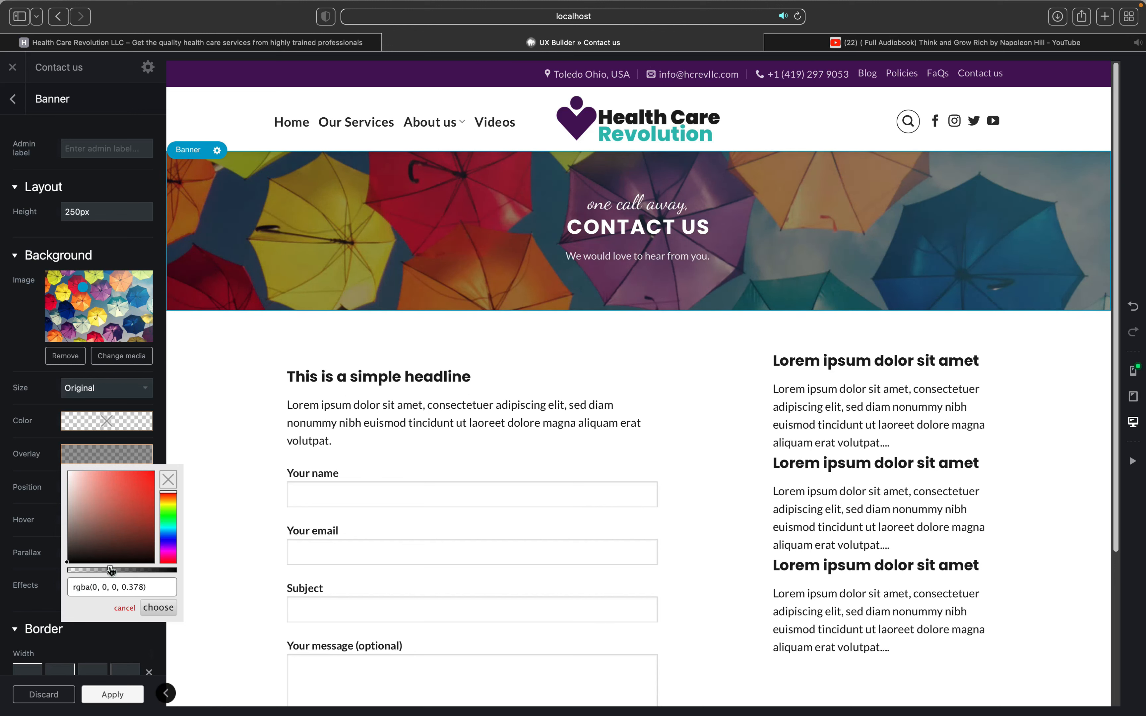
drag(111, 571, 96, 569)
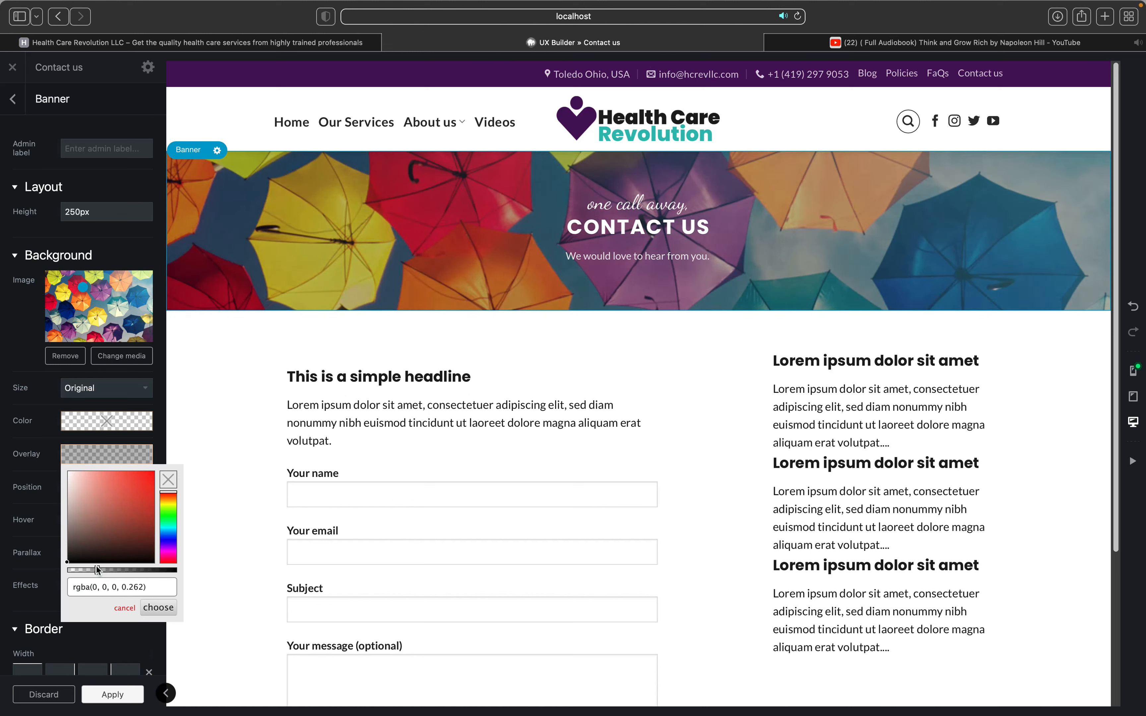
click(38, 477)
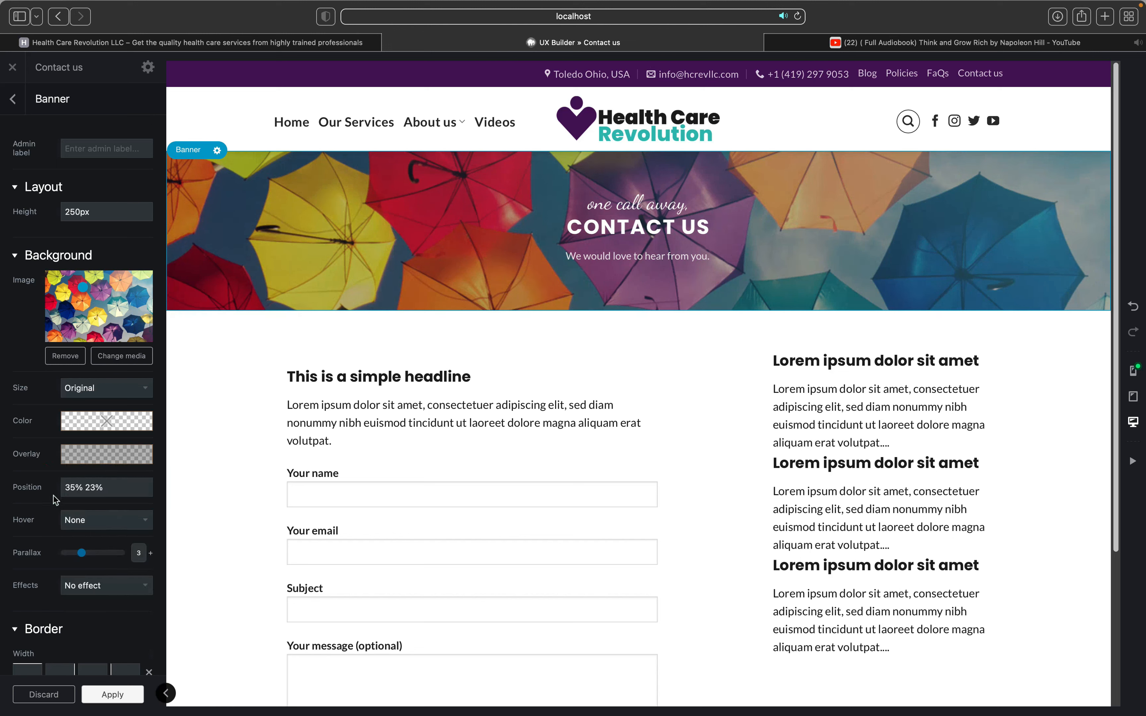
Step: Set the banner parallax to 8, apply the settings, and update the page
drag(83, 555, 110, 554)
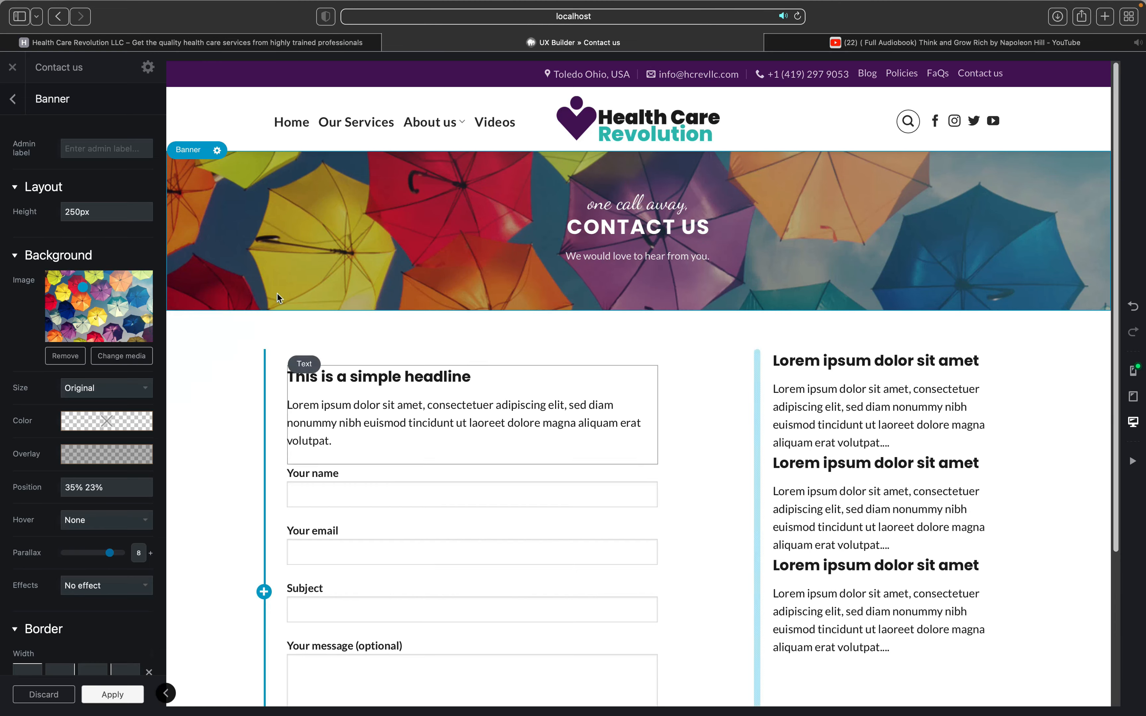
scroll(277, 293, down, 3)
scroll(277, 292, up, 3)
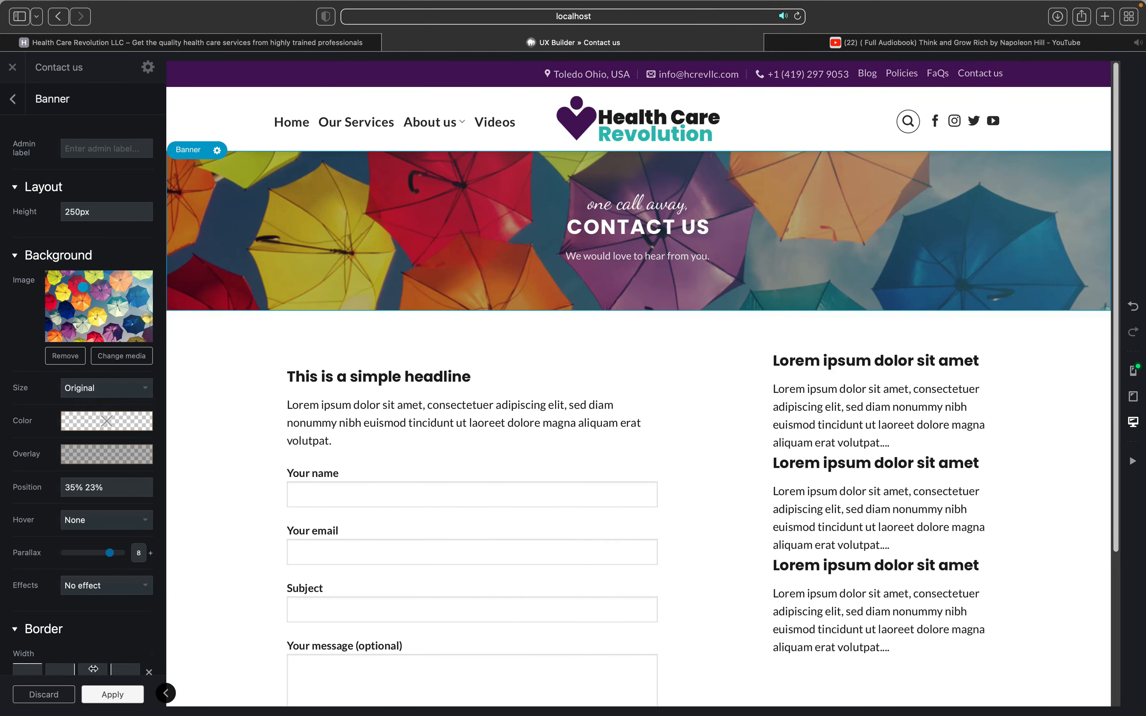
click(102, 694)
click(64, 699)
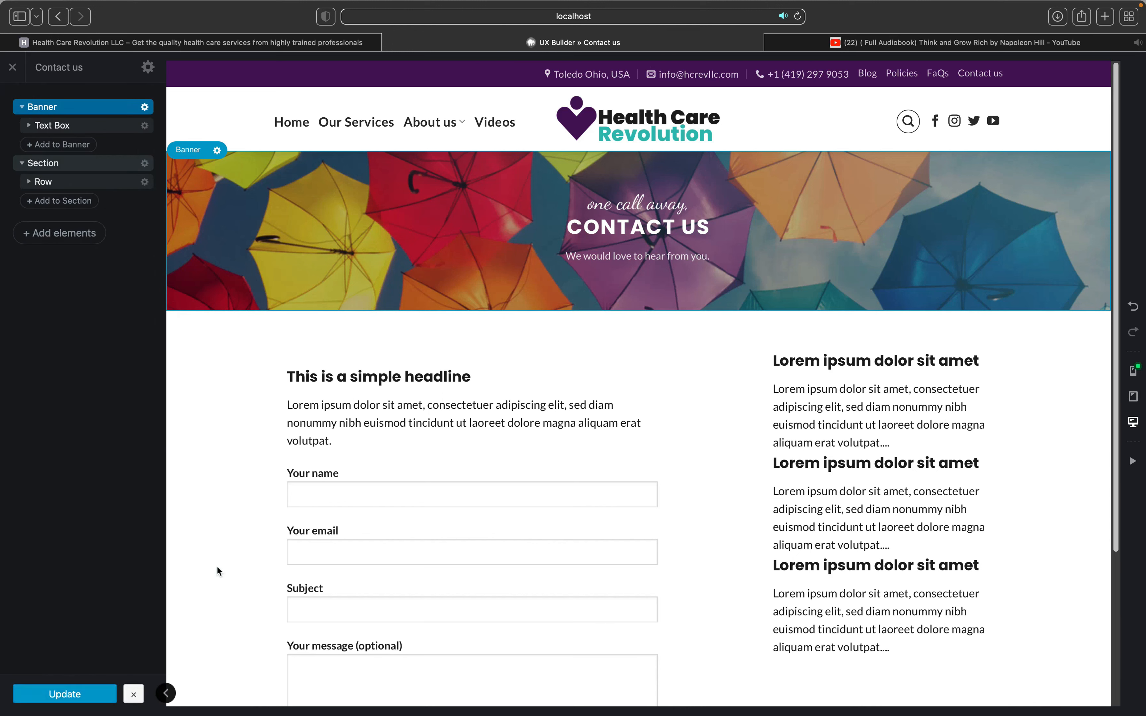
click(11, 67)
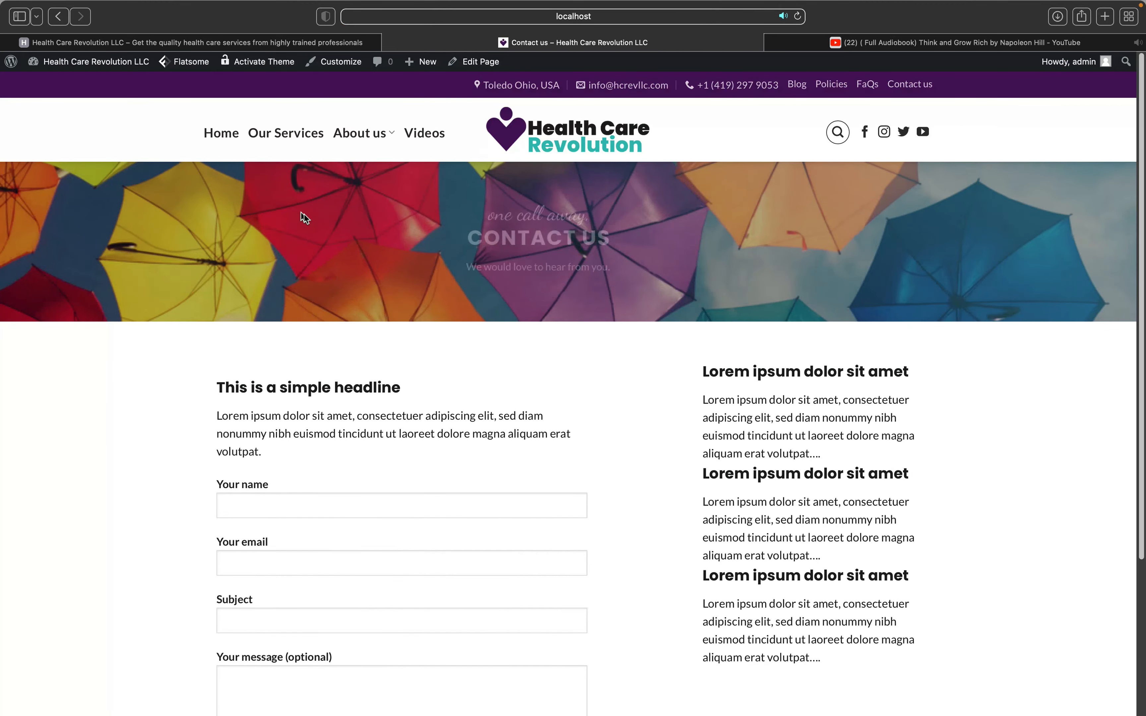
scroll(321, 225, down, 2)
scroll(321, 224, up, 3)
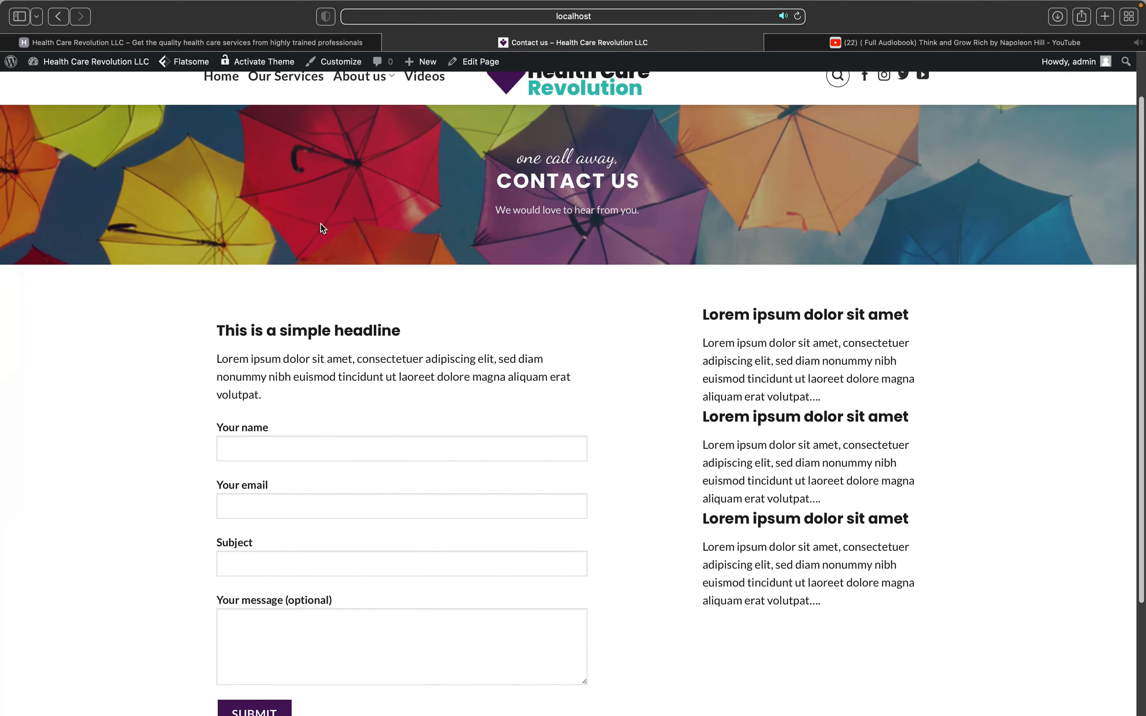
scroll(321, 224, down, 2)
scroll(320, 225, up, 2)
scroll(320, 224, down, 4)
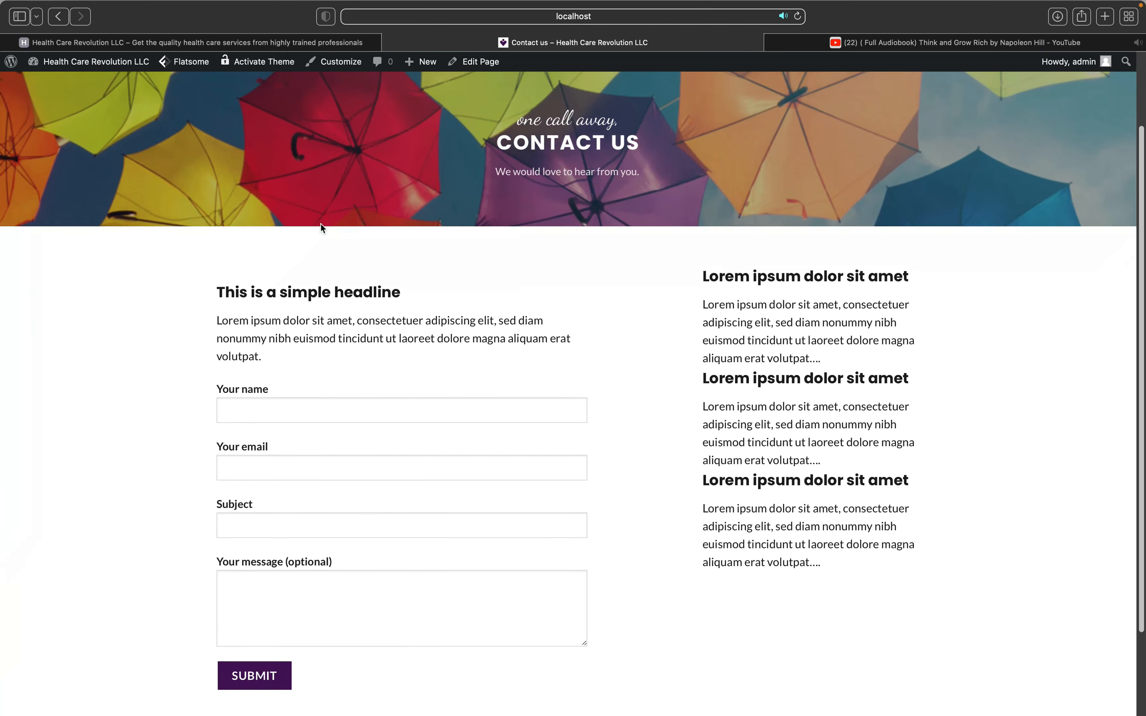
scroll(323, 217, up, 3)
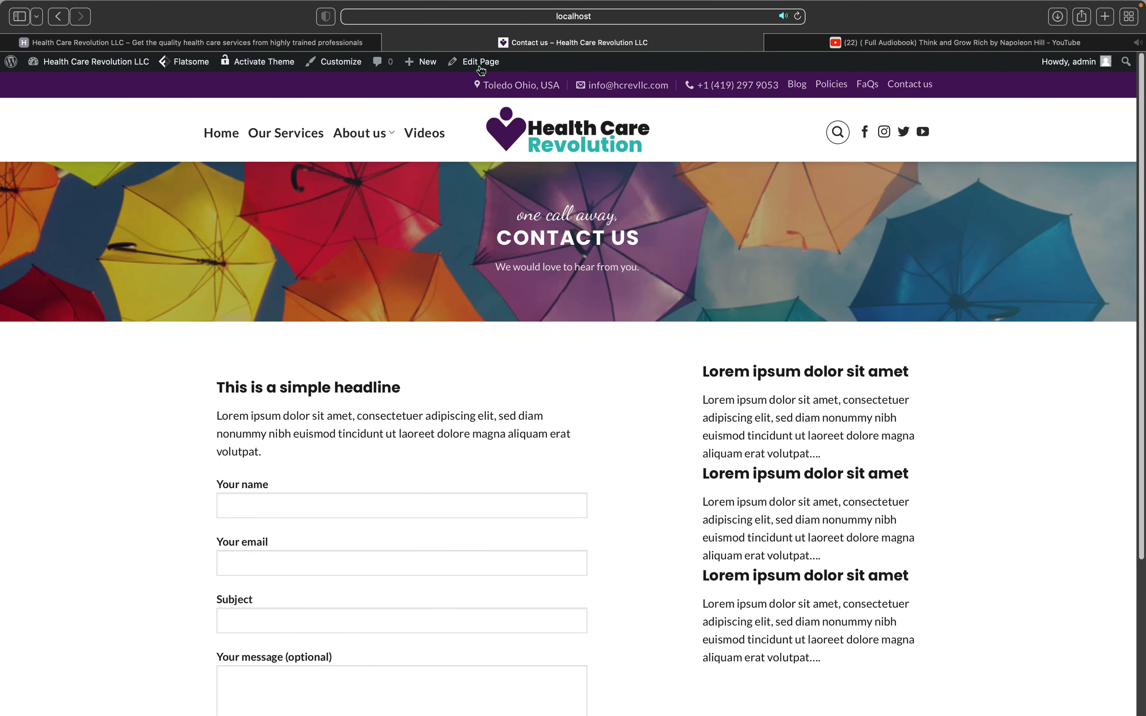
mouse_move(479, 62)
click(479, 85)
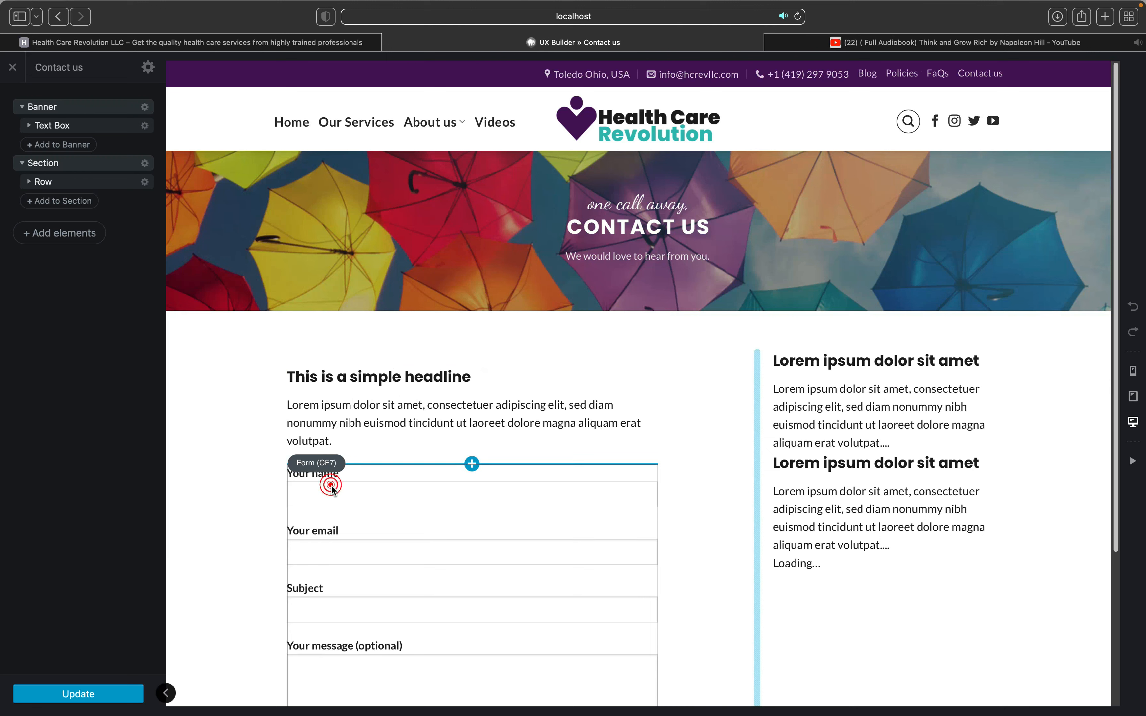
Step: Select the column that contains the headline and contact form
click(331, 486)
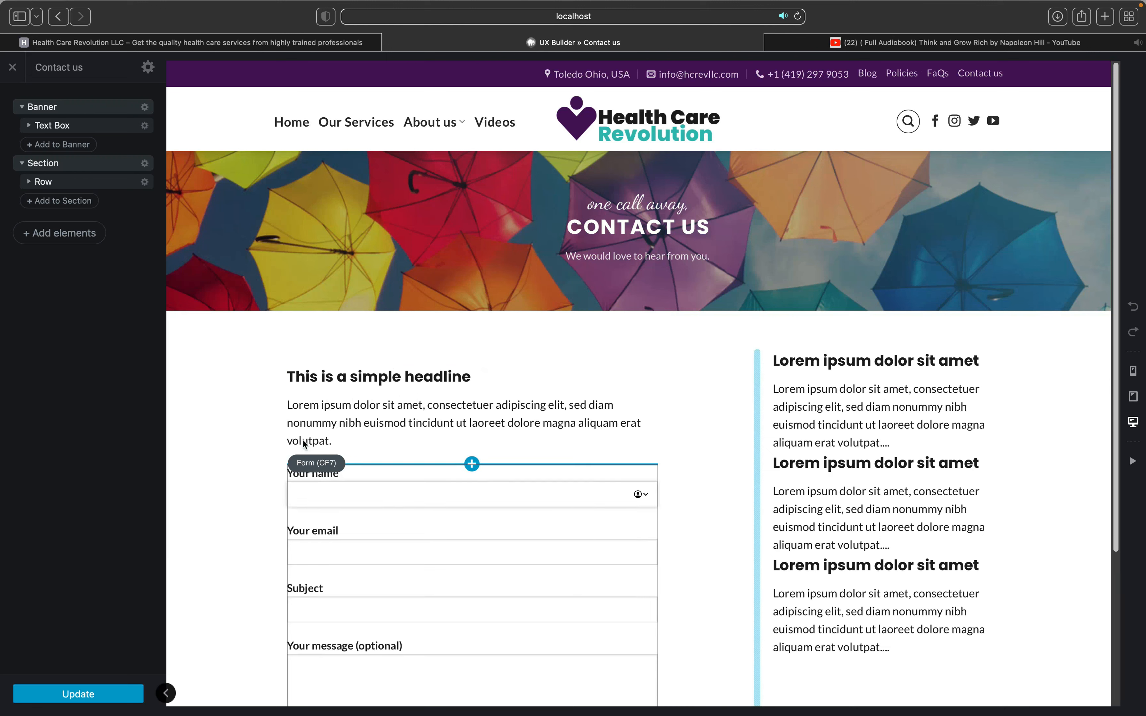
click(298, 428)
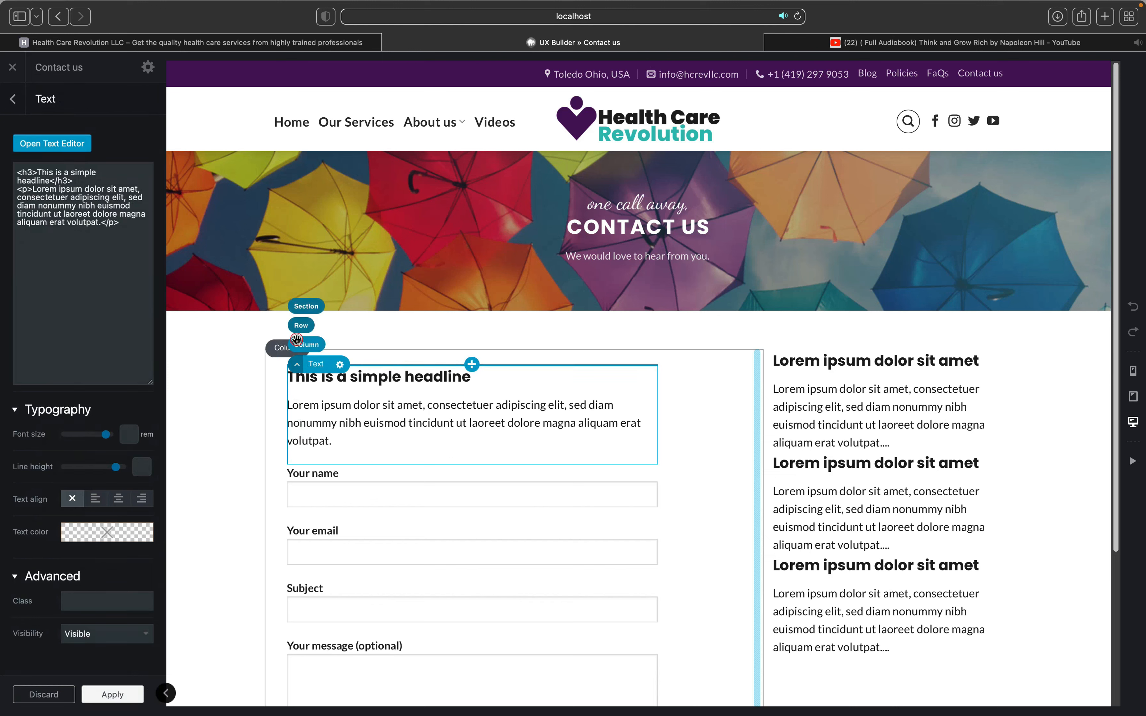
click(296, 340)
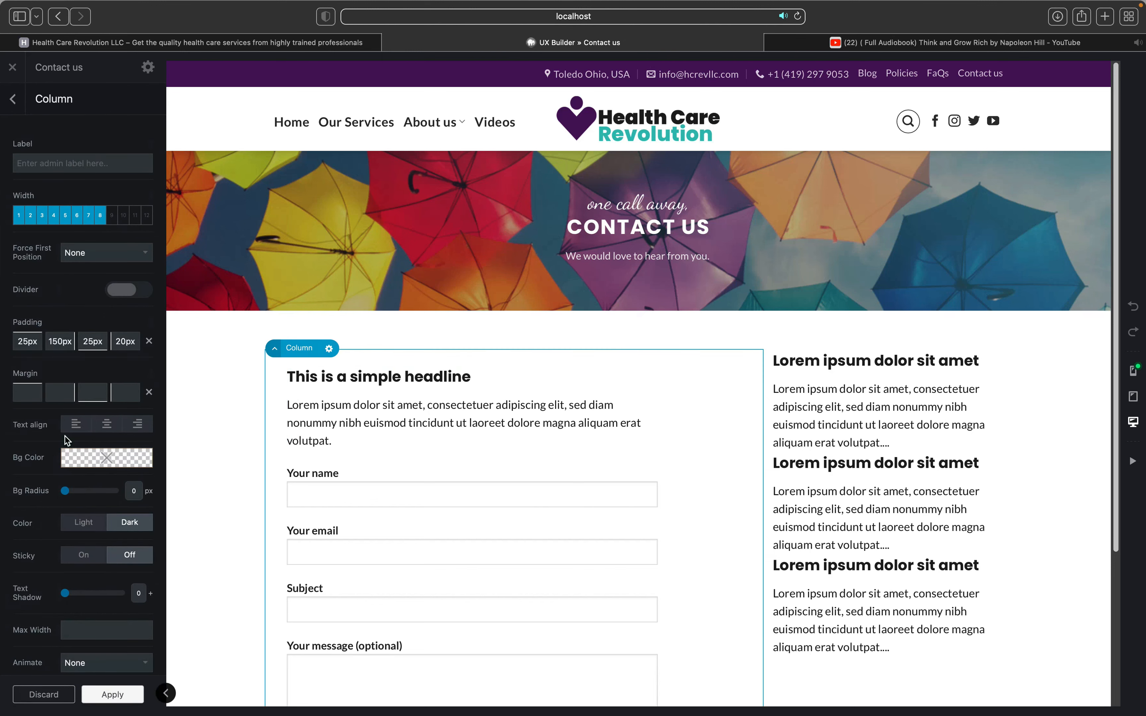
scroll(62, 426, down, 3)
scroll(54, 410, down, 1)
mouse_move(44, 403)
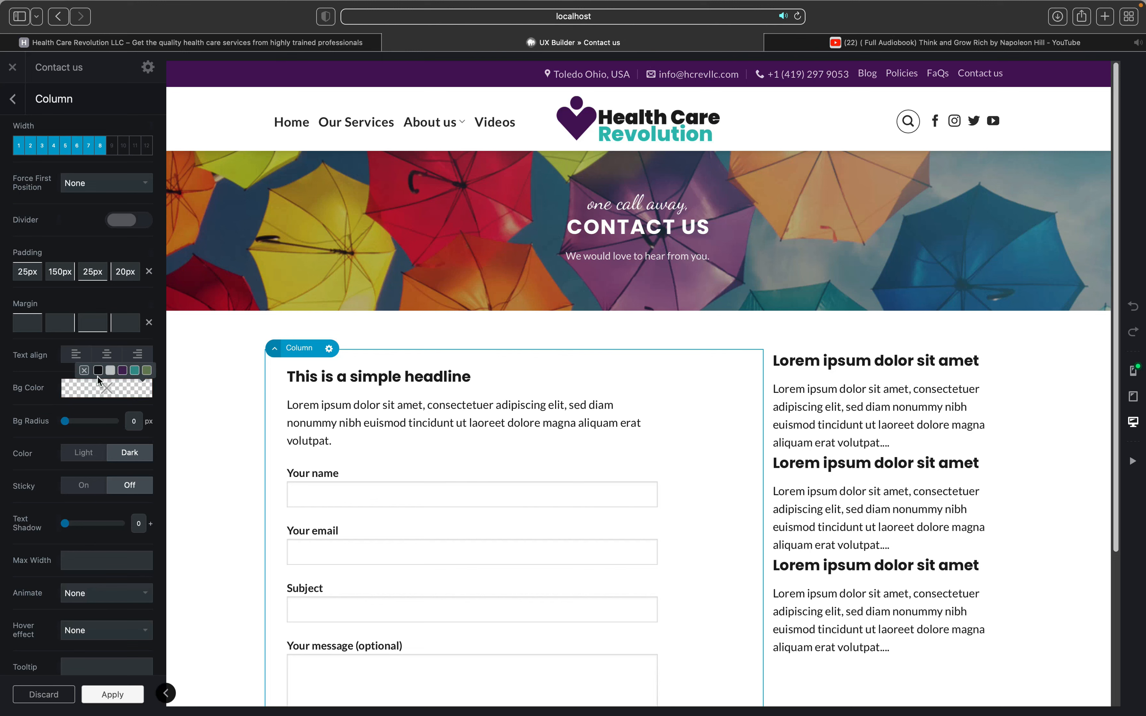
Step: Set the column's Bg Color to the teal swatch, keeping its width at 8
click(136, 371)
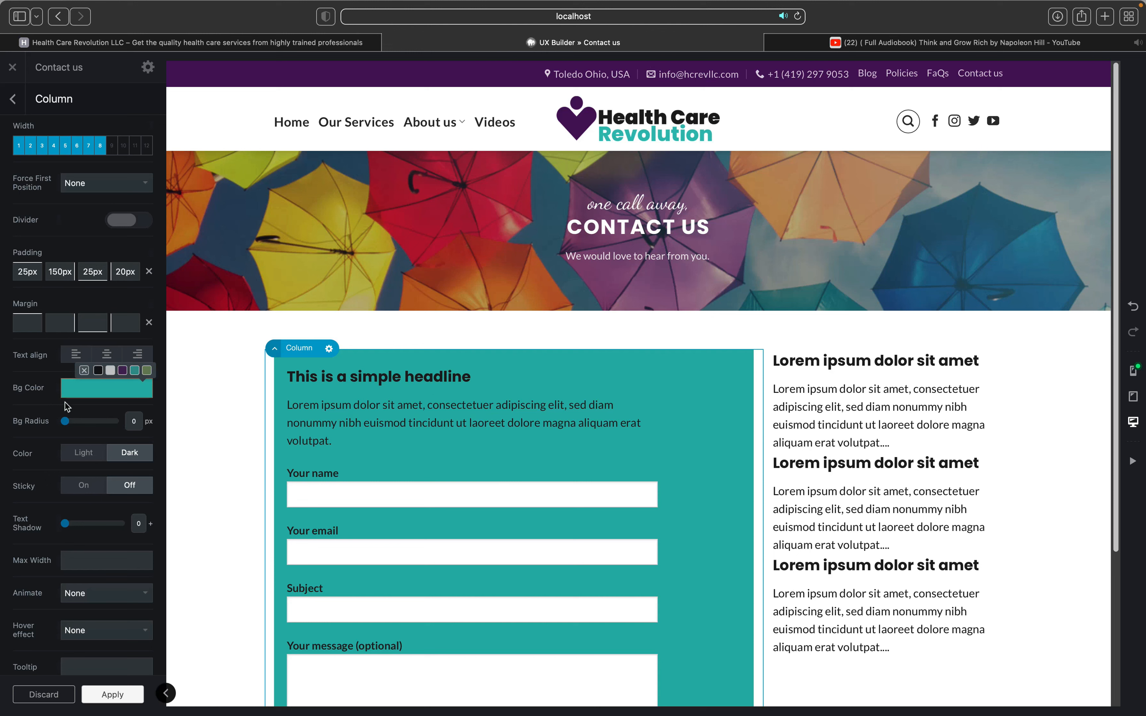
click(123, 371)
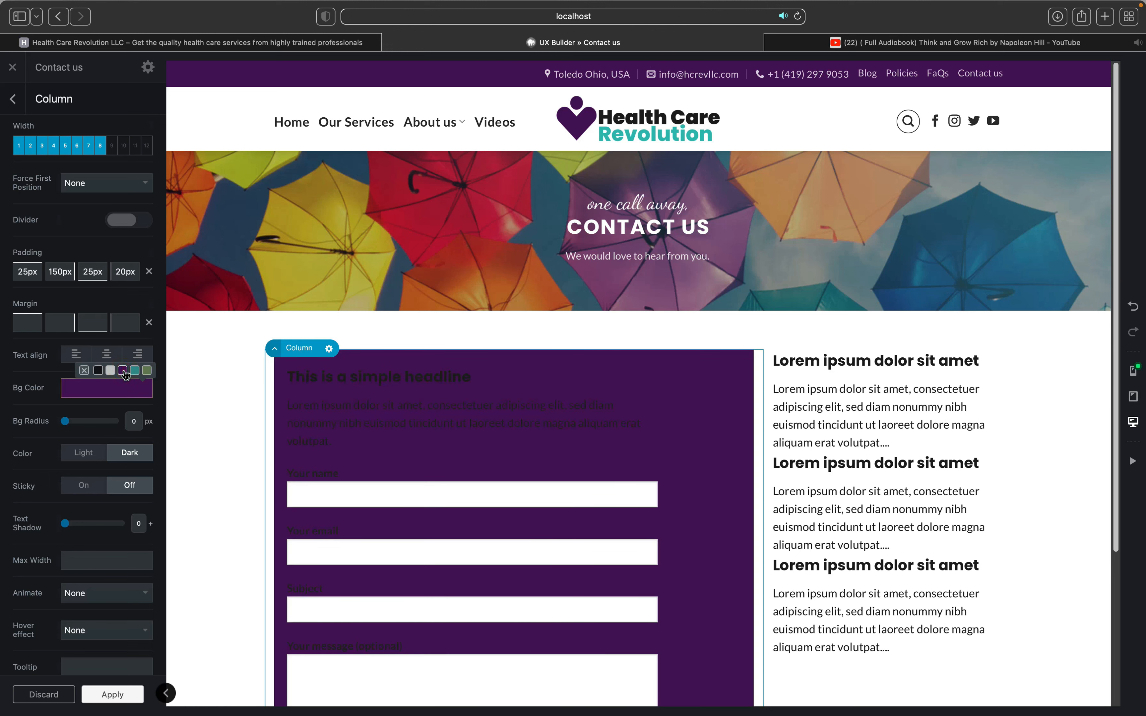
click(135, 371)
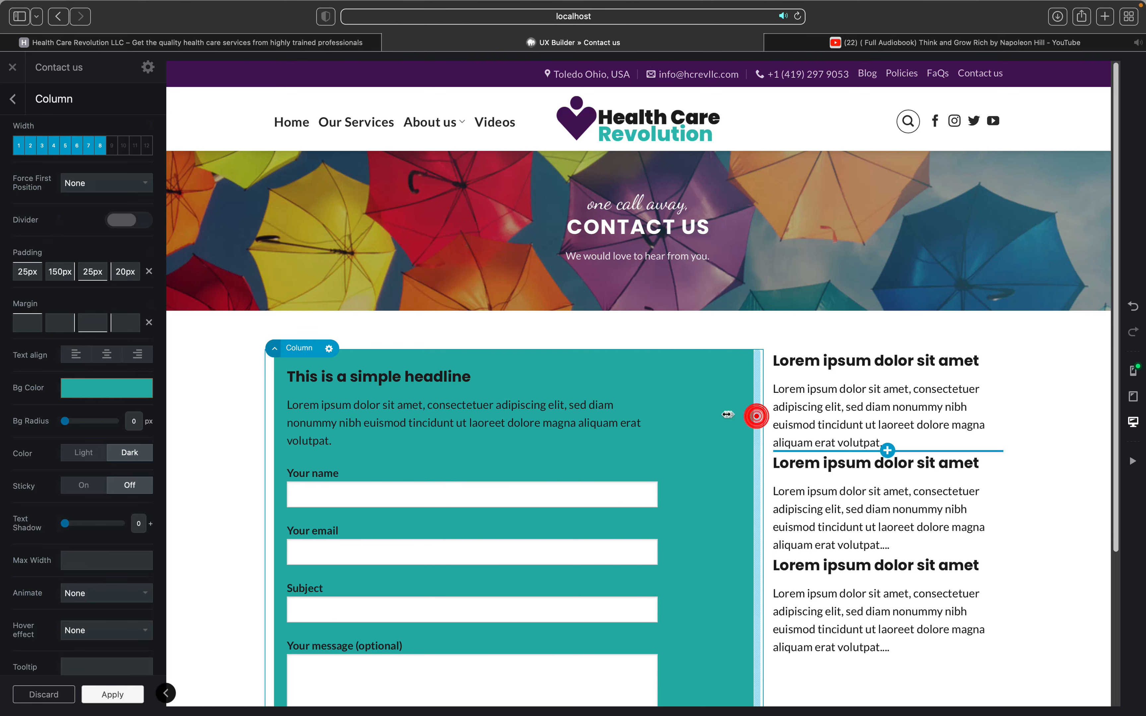
drag(713, 413, 713, 414)
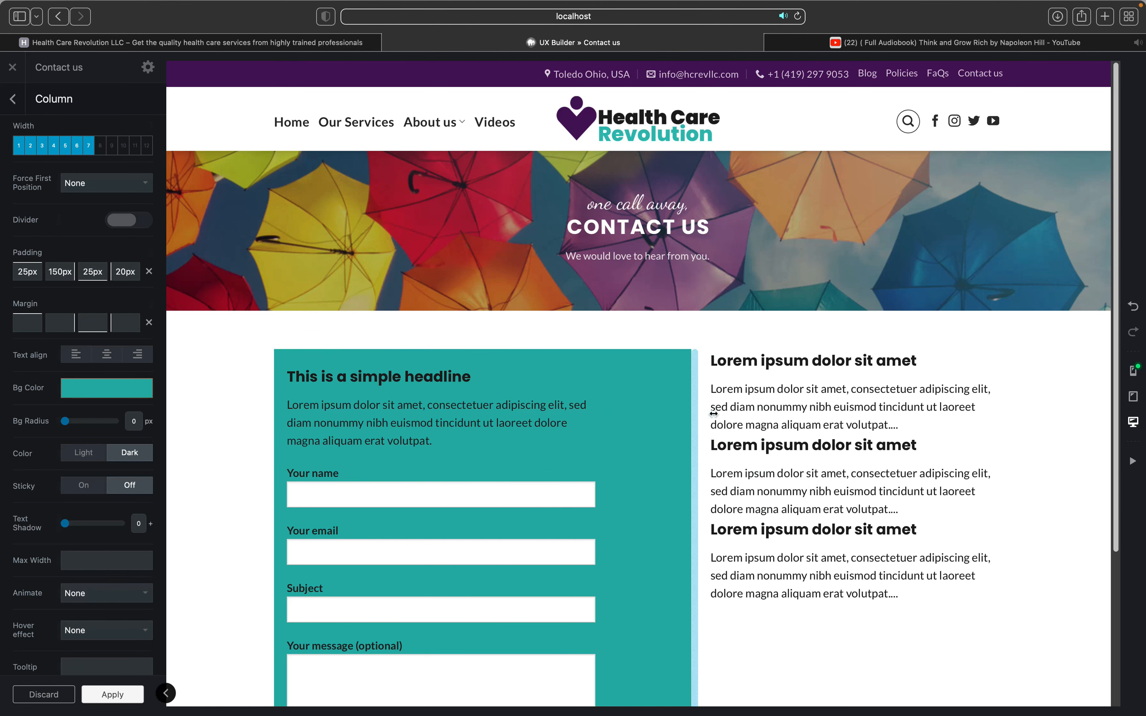
drag(728, 413, 731, 414)
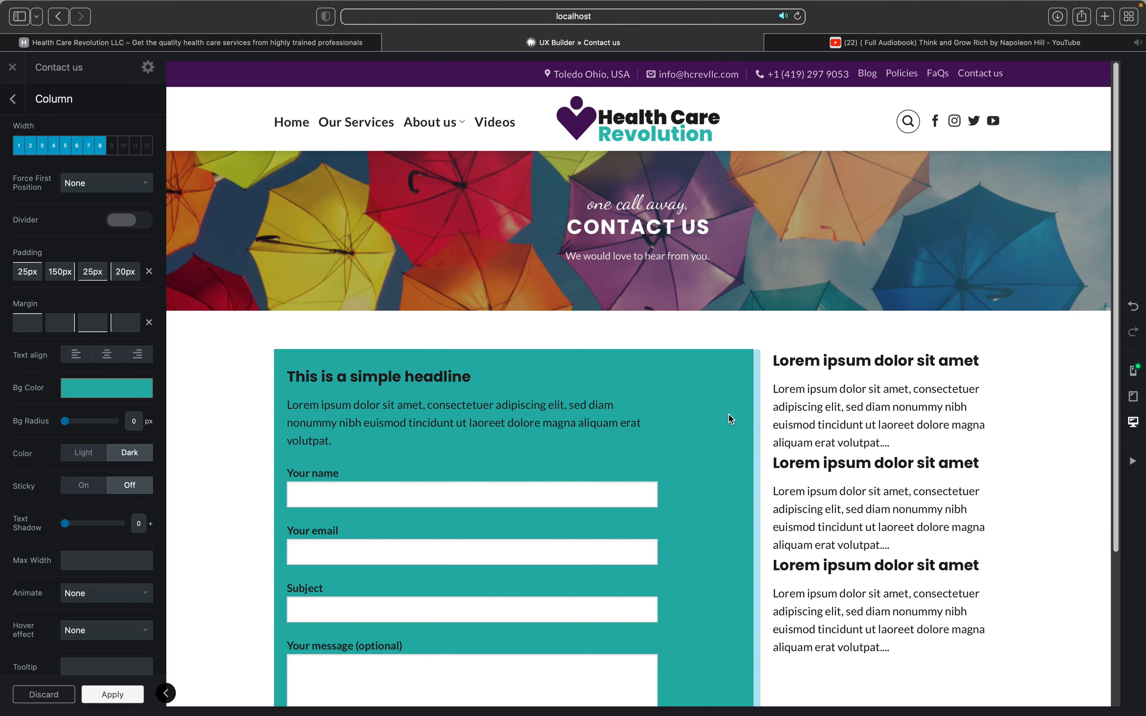
Step: Set the teal form column's Bg Radius to 69 px to round its corners
scroll(342, 389, down, 1)
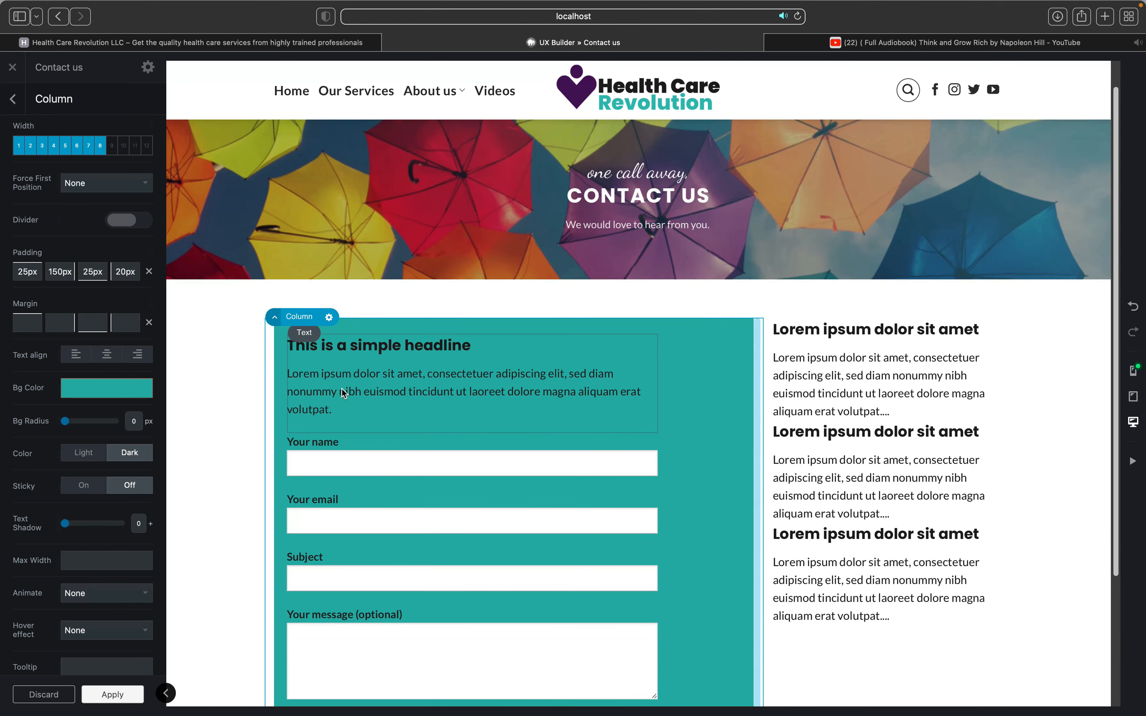
scroll(342, 389, down, 5)
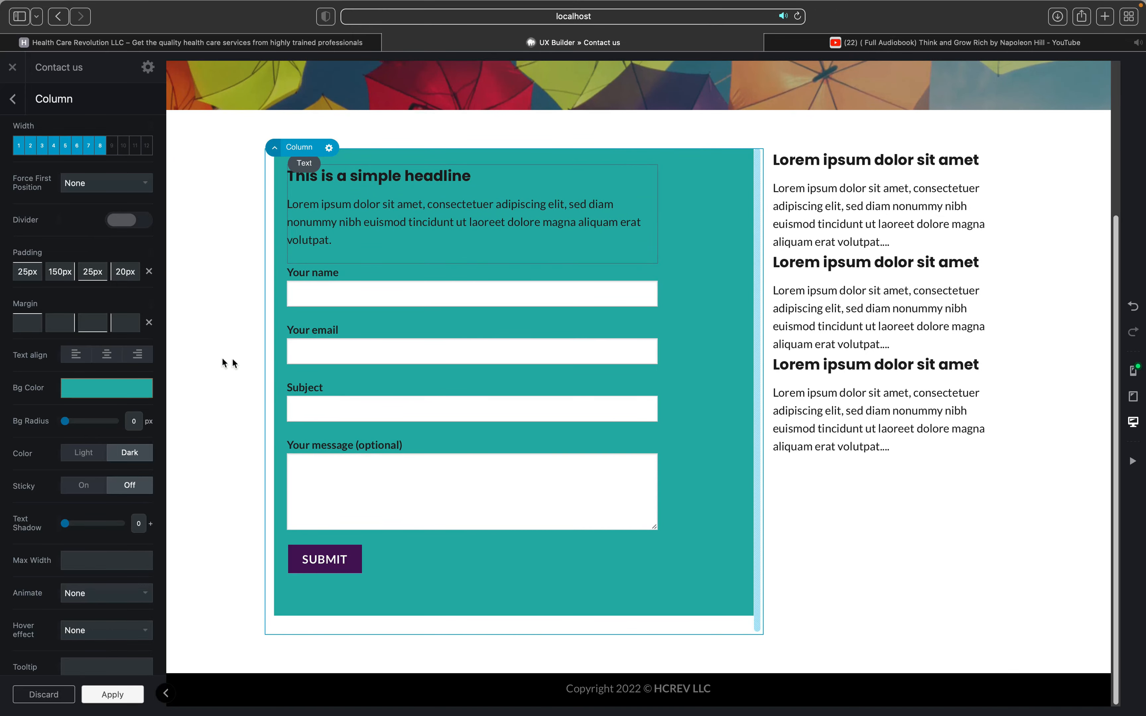
click(79, 400)
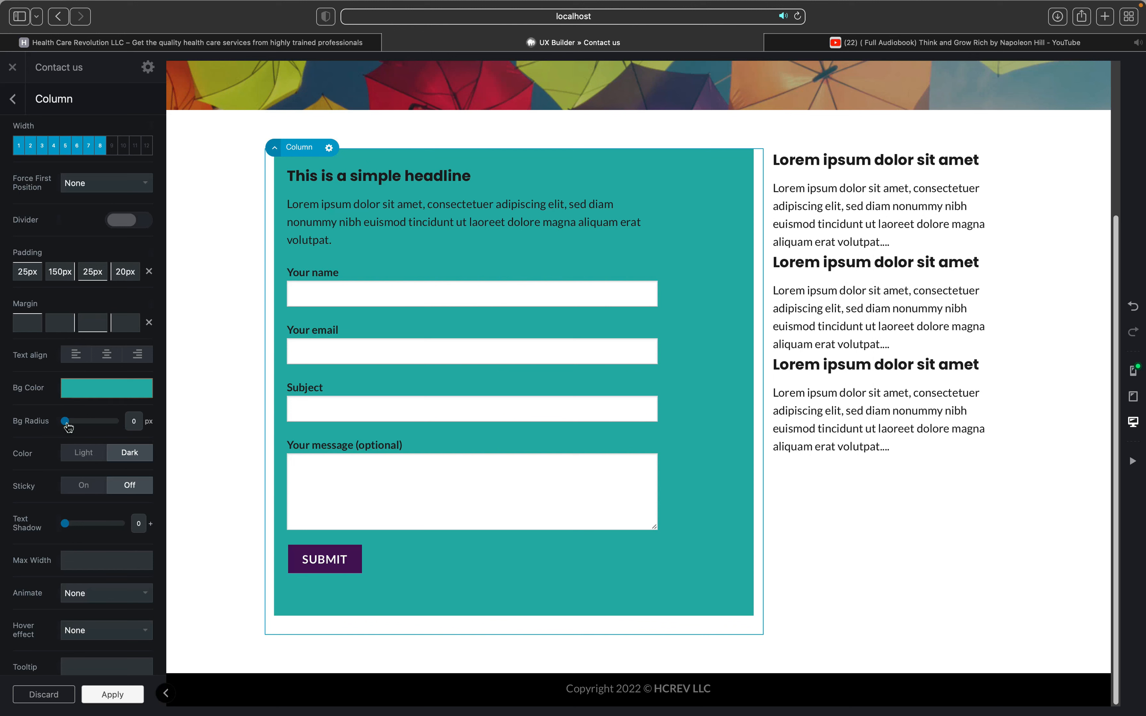
drag(64, 422, 99, 416)
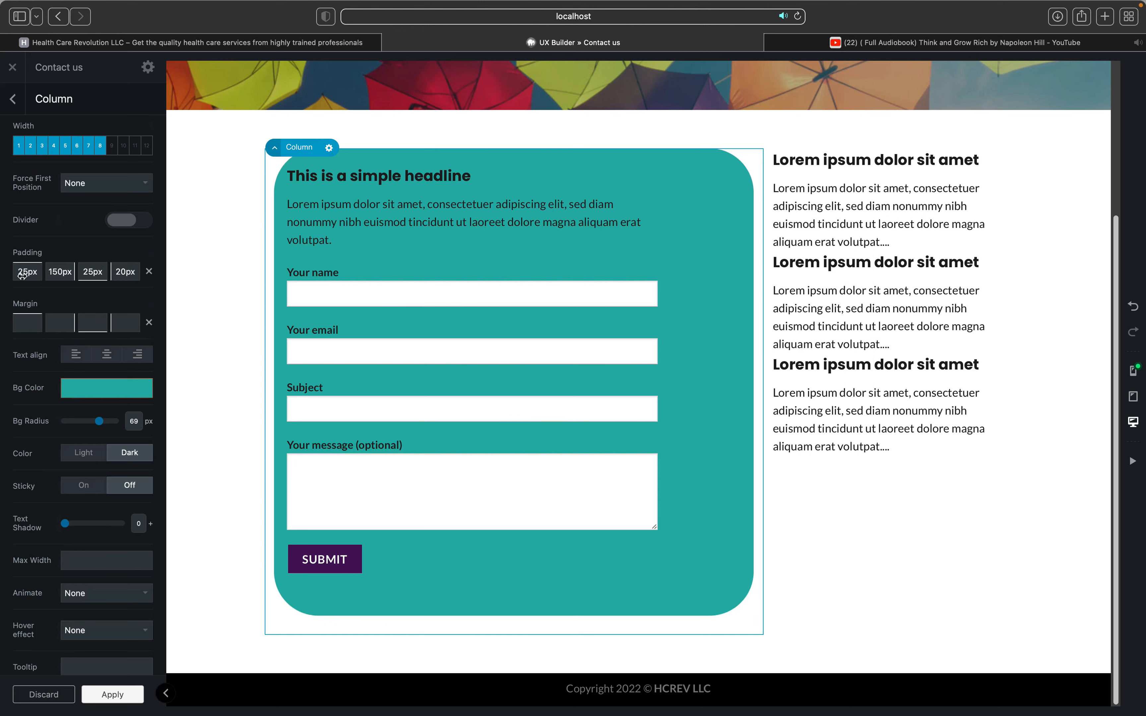
Step: Change the teal column's left padding from 20px to 150px
click(116, 276)
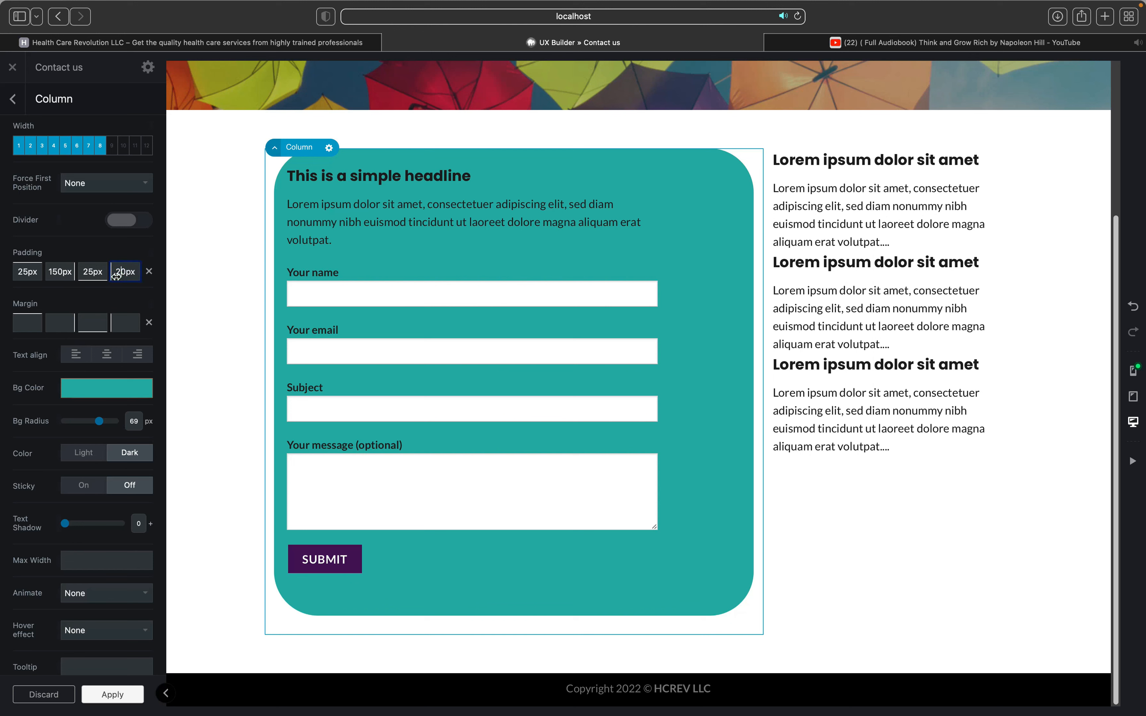
text(1)
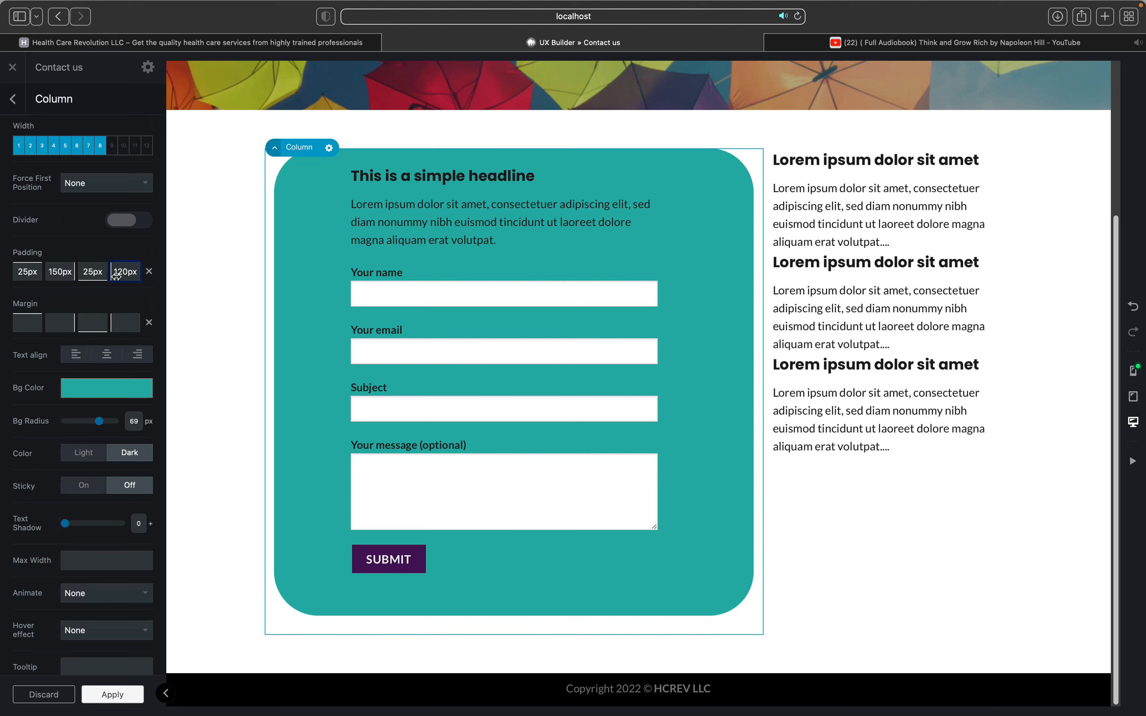
key(Delete)
text(5)
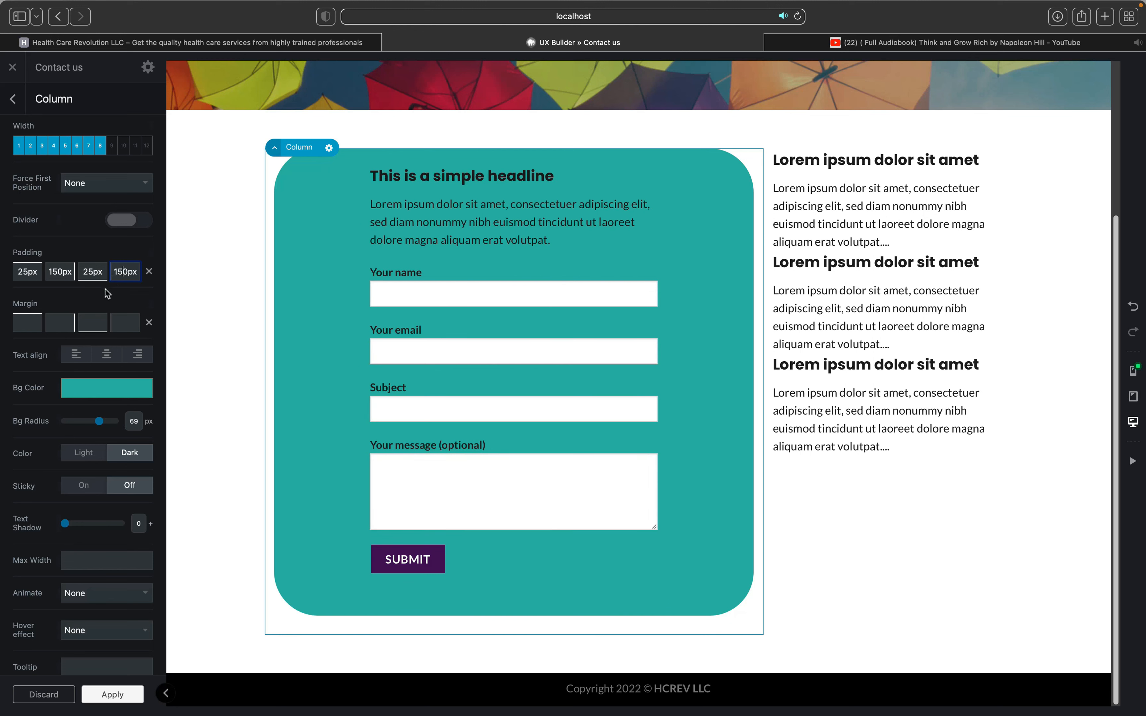
click(88, 278)
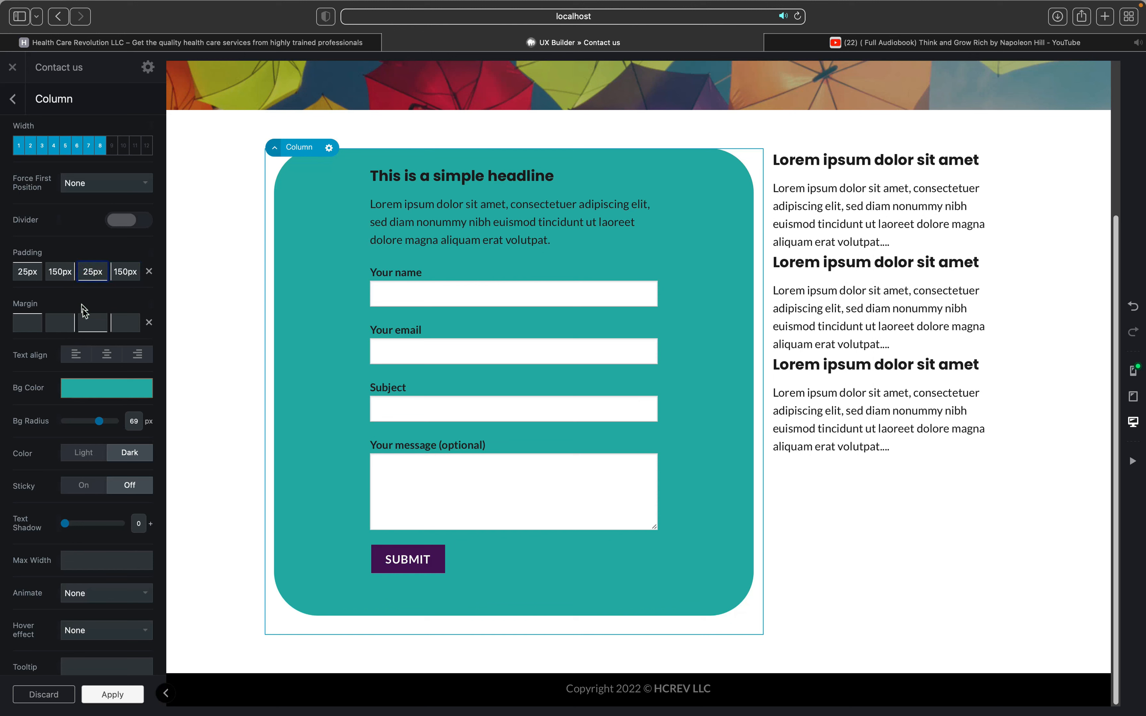
Step: Set the column's text colour to Light and give the form text a shadow of 1
click(71, 457)
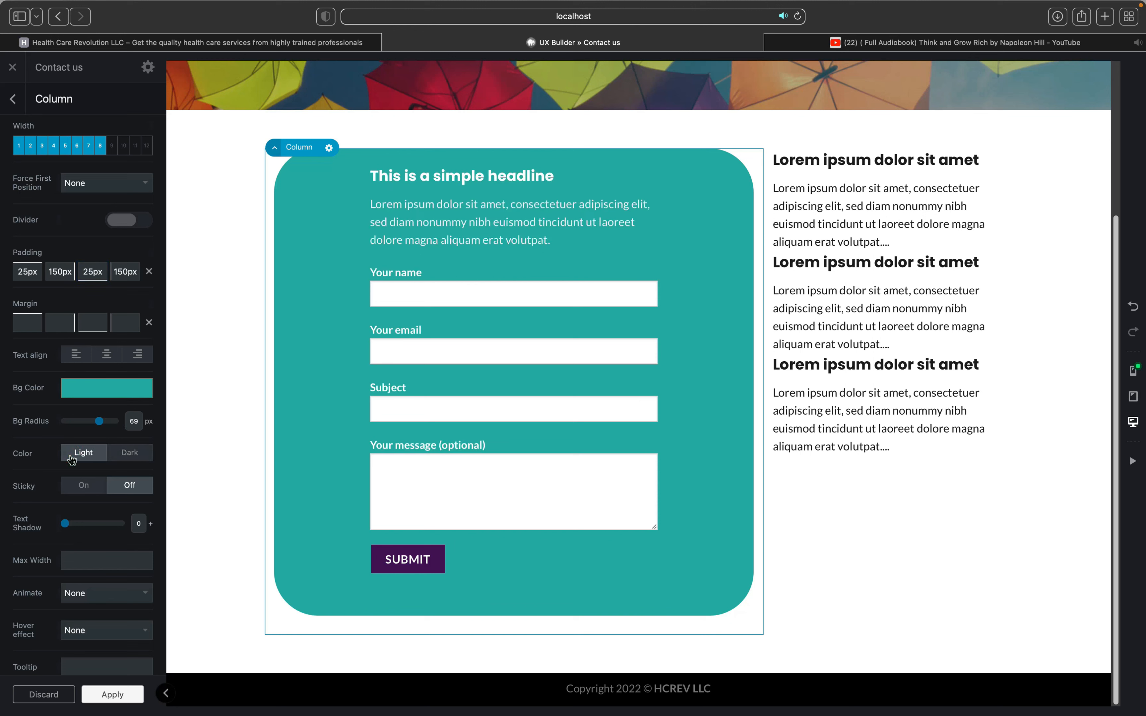
click(129, 454)
click(83, 455)
scroll(90, 516, down, 3)
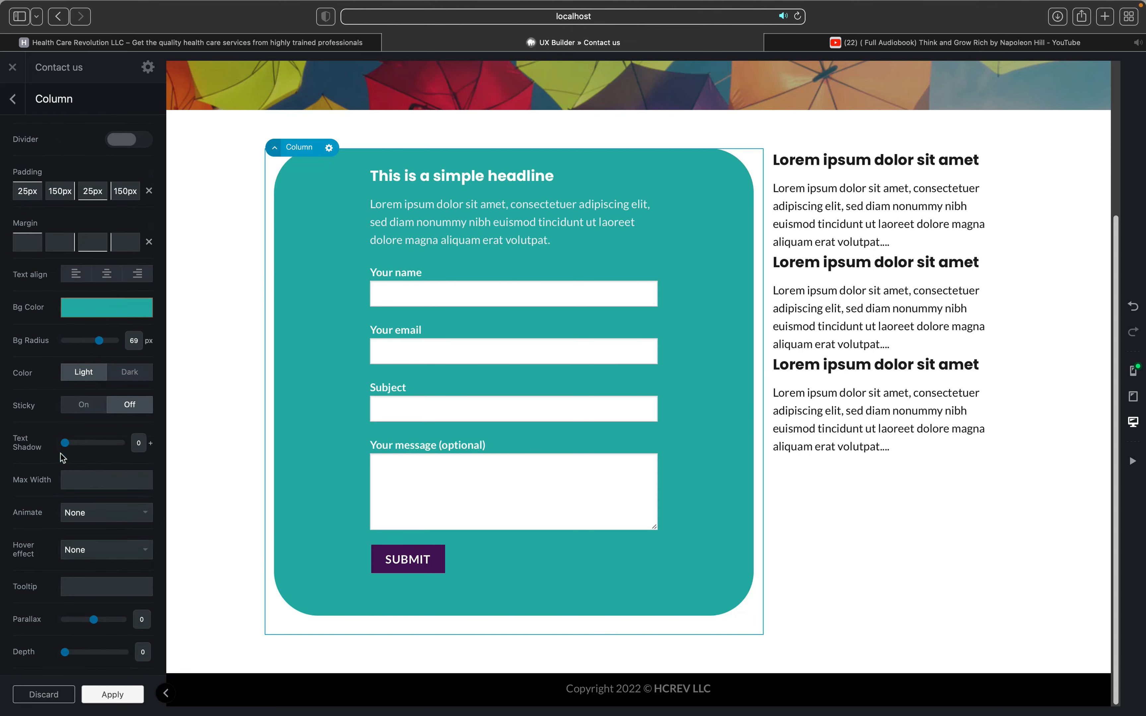
drag(65, 443, 88, 443)
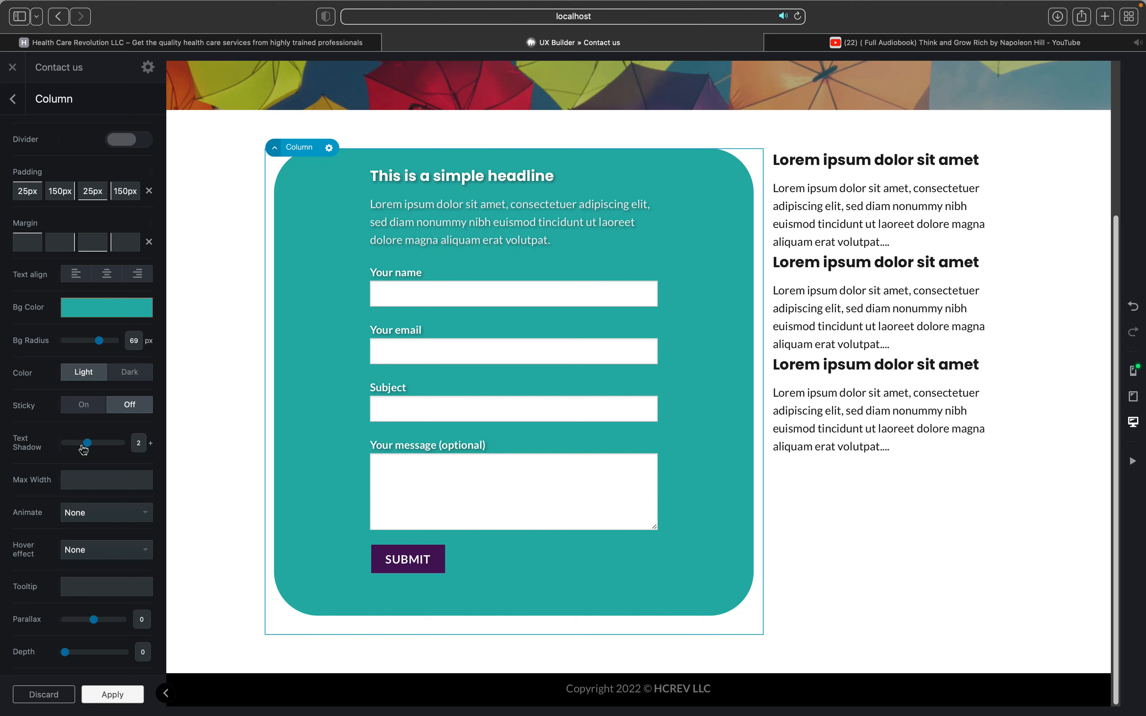
click(83, 450)
click(96, 450)
click(88, 445)
drag(84, 449, 79, 448)
Step: Set the column's Depth to 3 so the teal card casts a drop shadow
scroll(62, 456, down, 1)
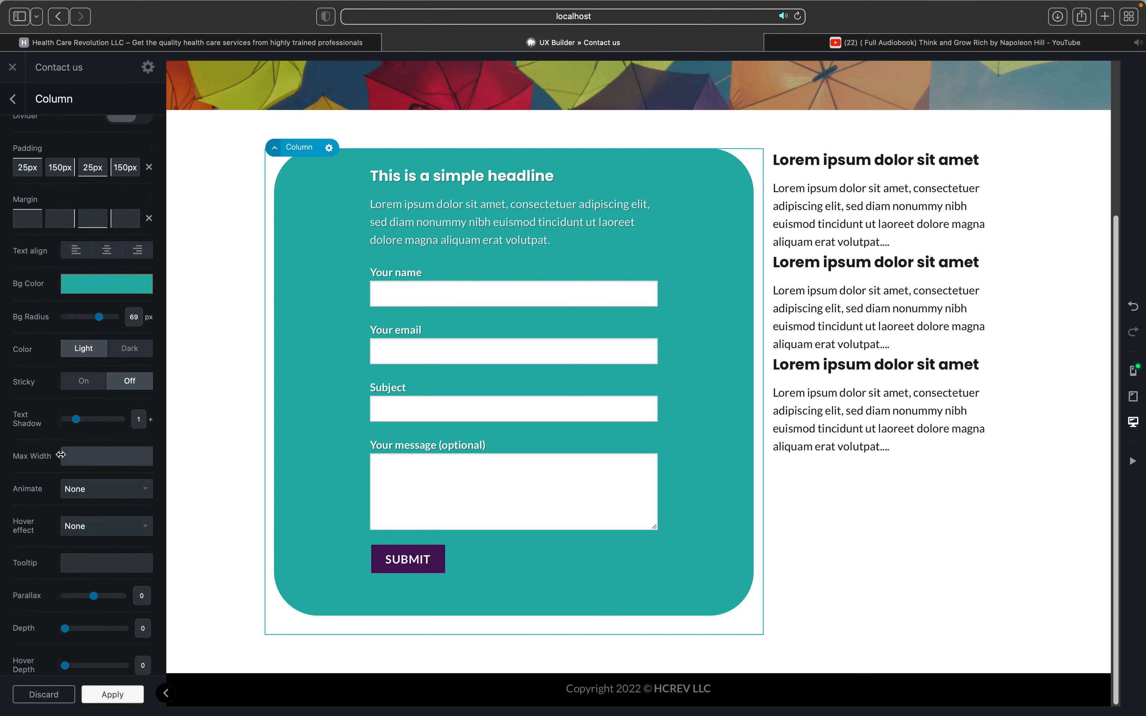
scroll(60, 454, down, 4)
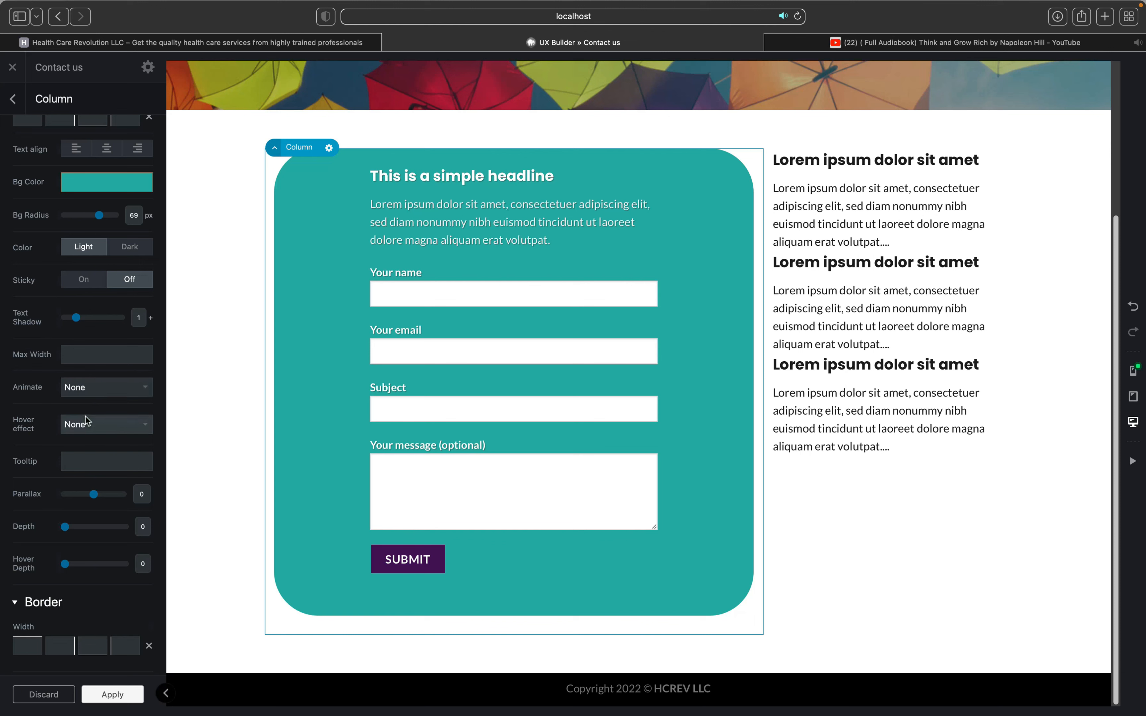
scroll(86, 420, down, 1)
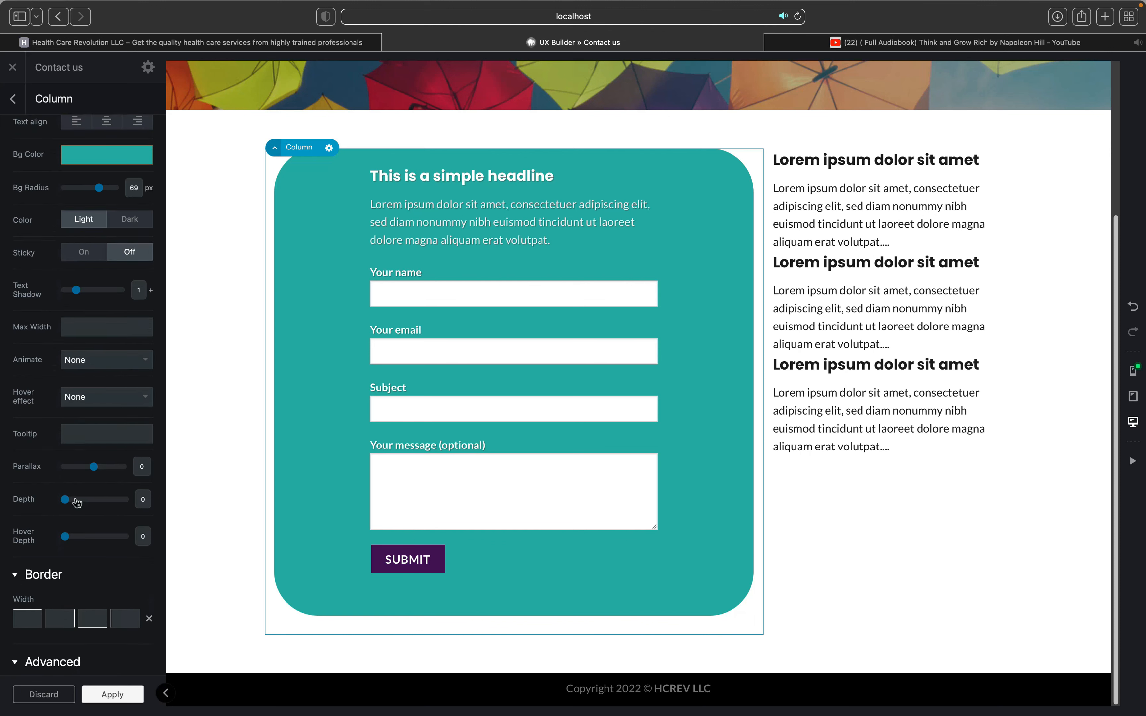
drag(66, 504, 108, 504)
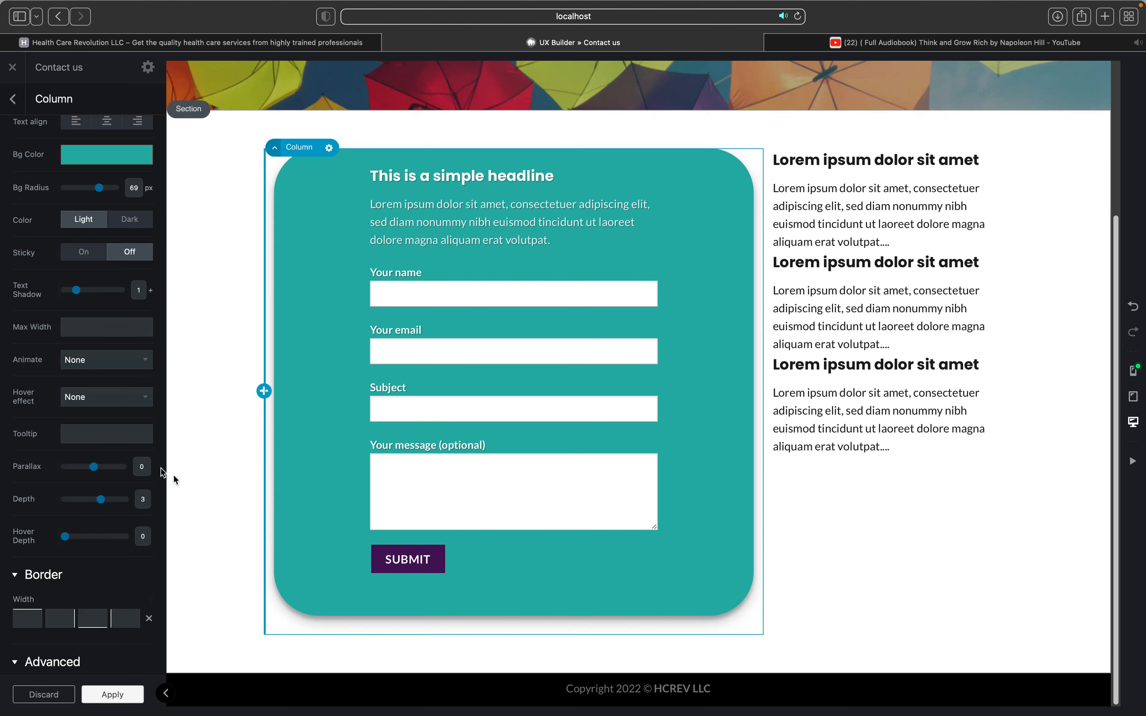
scroll(79, 530, down, 3)
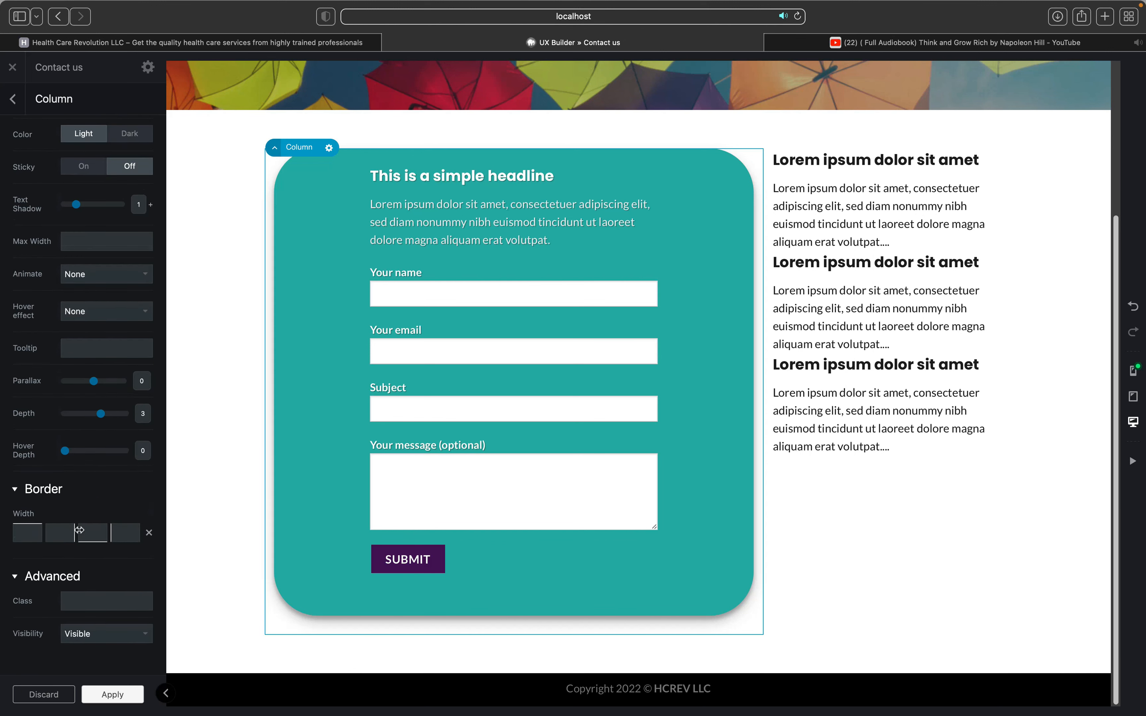
scroll(86, 494, up, 3)
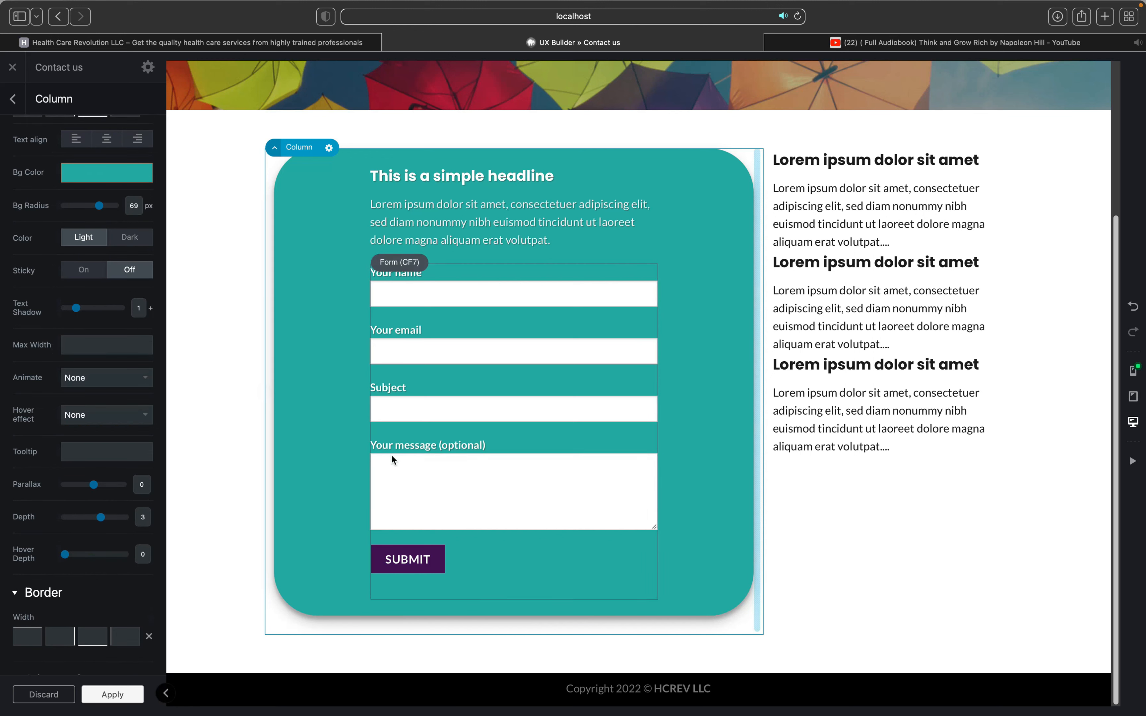
Step: Select the contact form, then its parent Column to show the 25px/150px padding settings
click(806, 370)
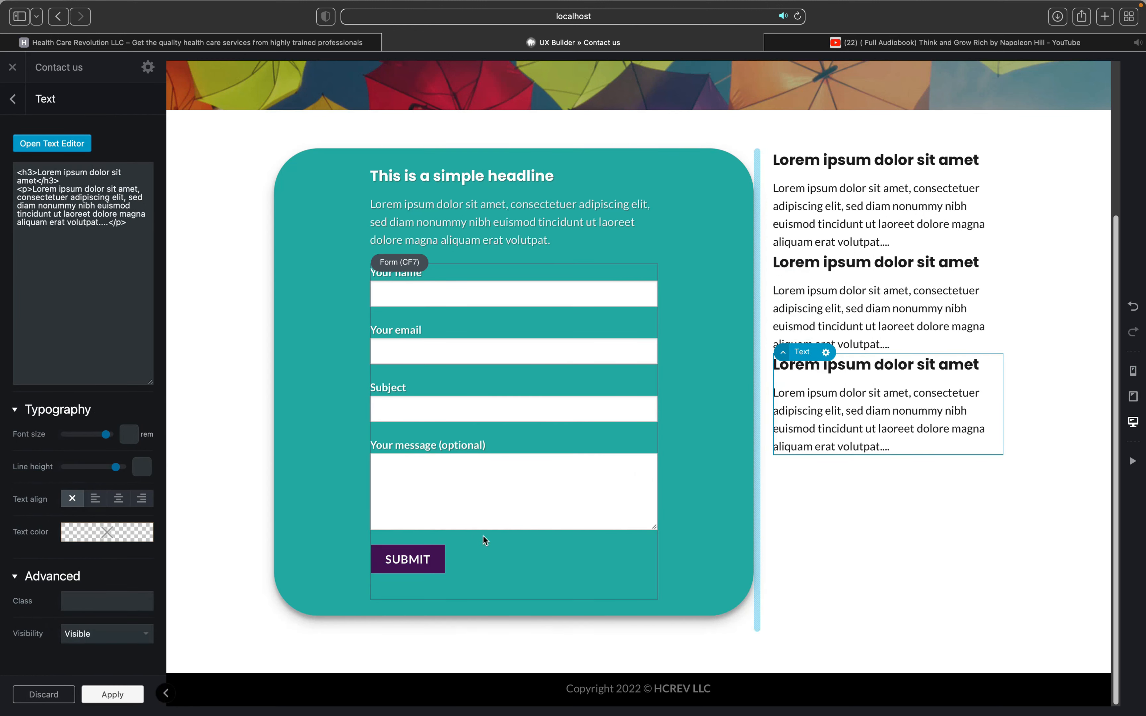
click(403, 566)
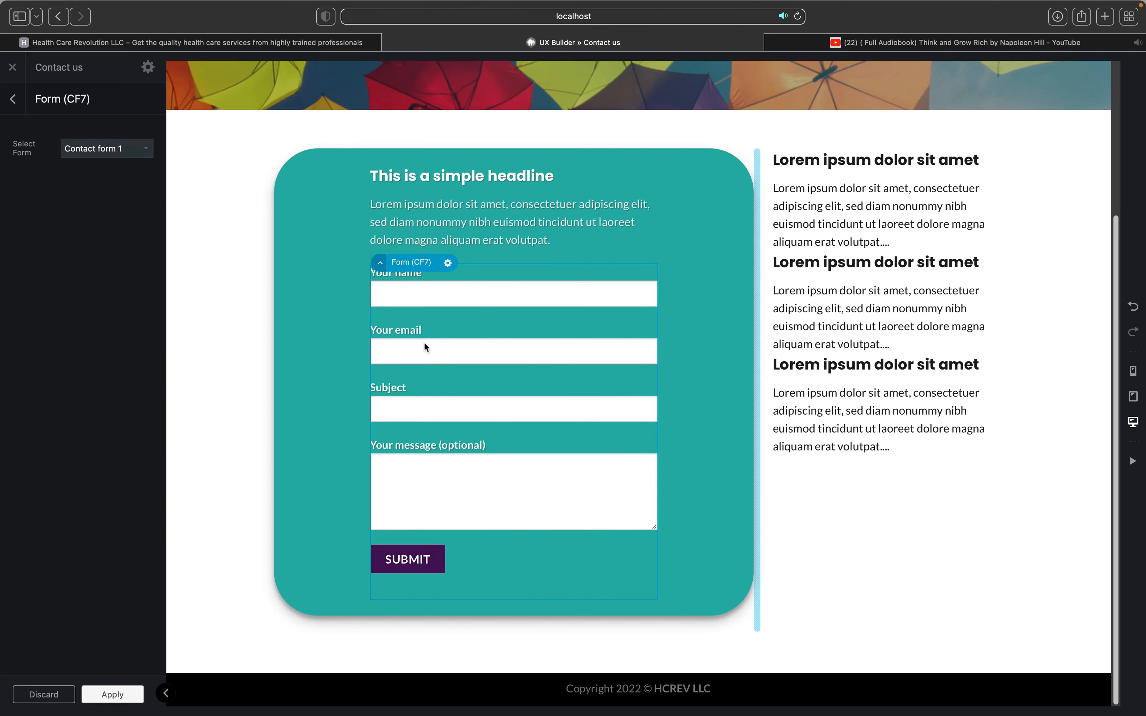
mouse_move(380, 264)
click(387, 242)
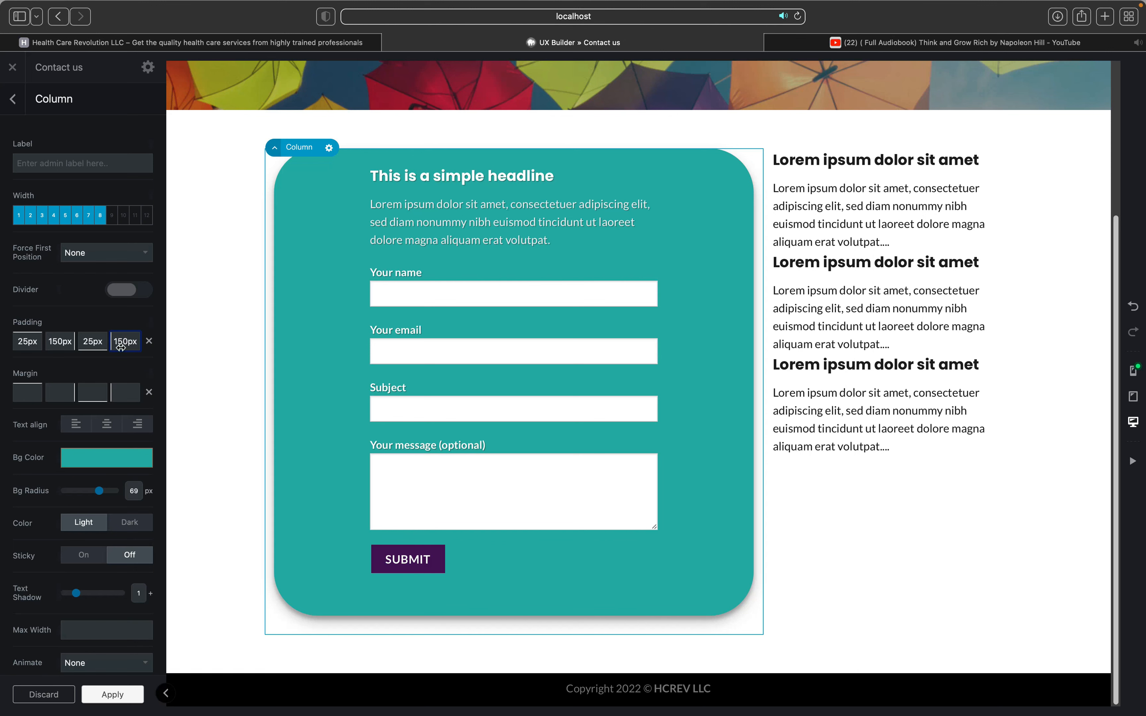
Step: Reduce the column's left and right padding from 150px to 120px, then select the whole section
key(BackSpace)
text(2)
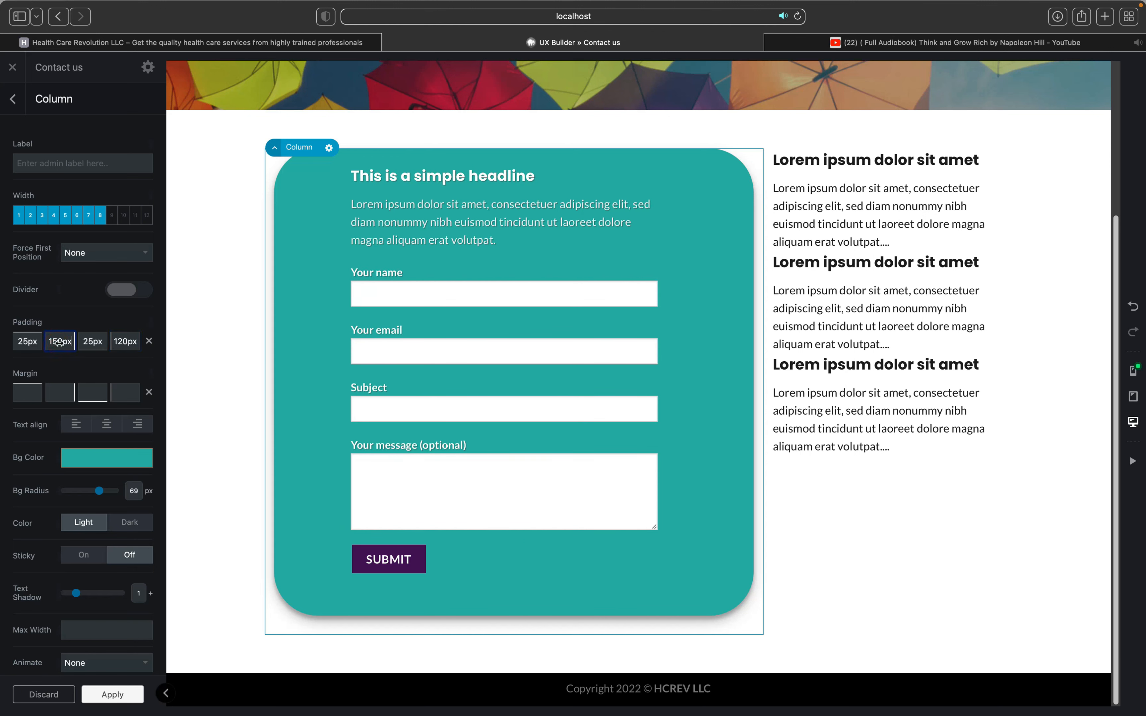
key(BackSpace)
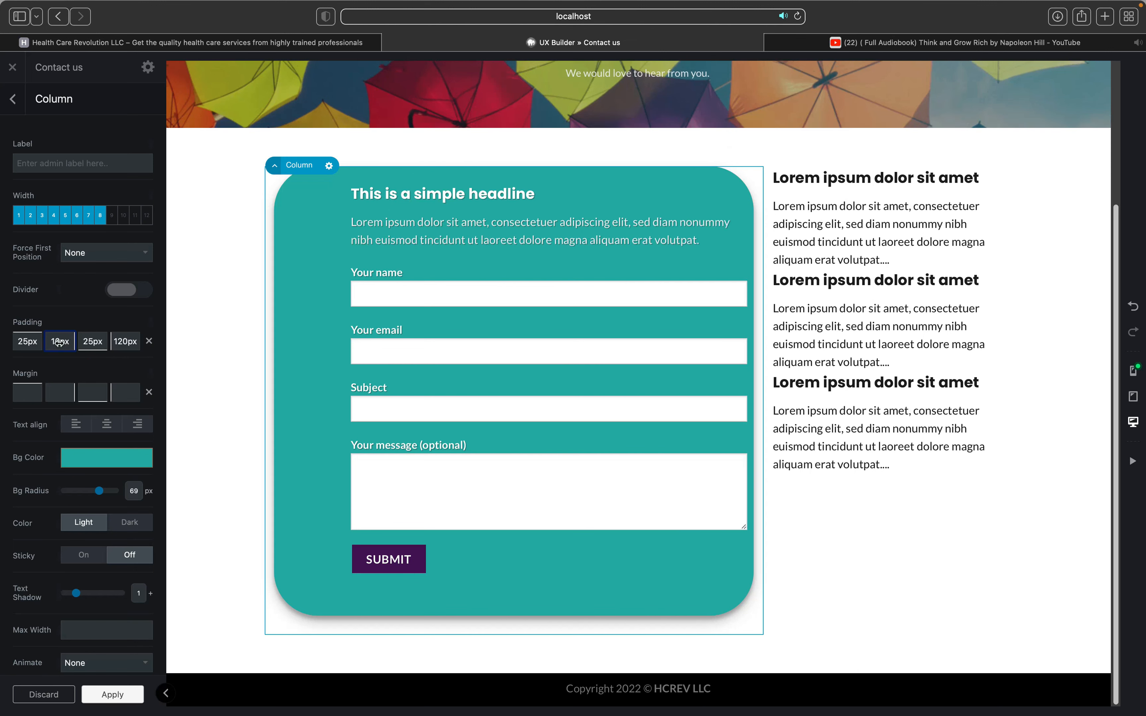
text(2)
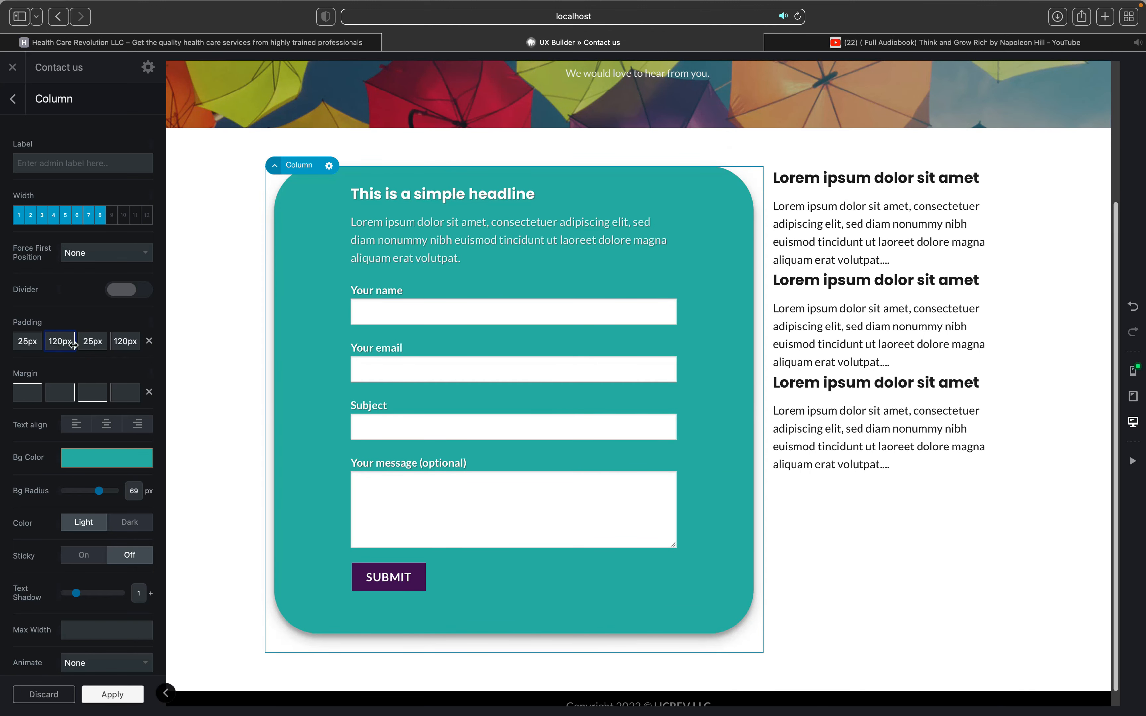
click(201, 389)
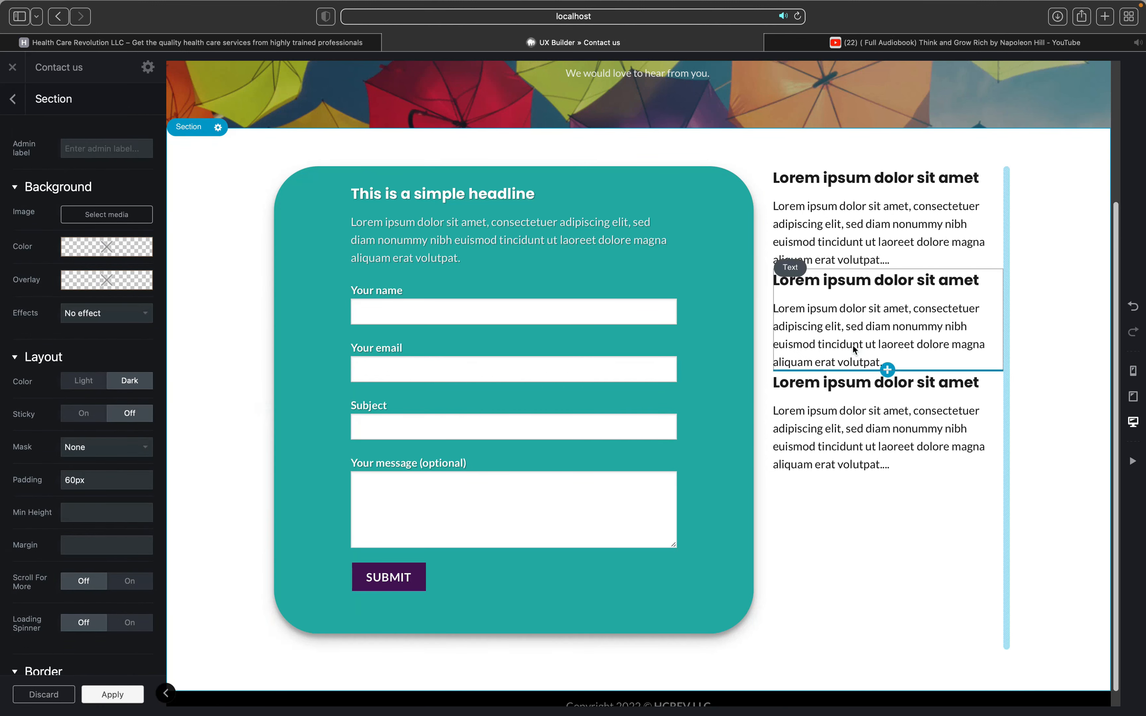
Step: Apply and save the page changes, select the first right-column icon box, and open a new tab
click(112, 695)
click(88, 696)
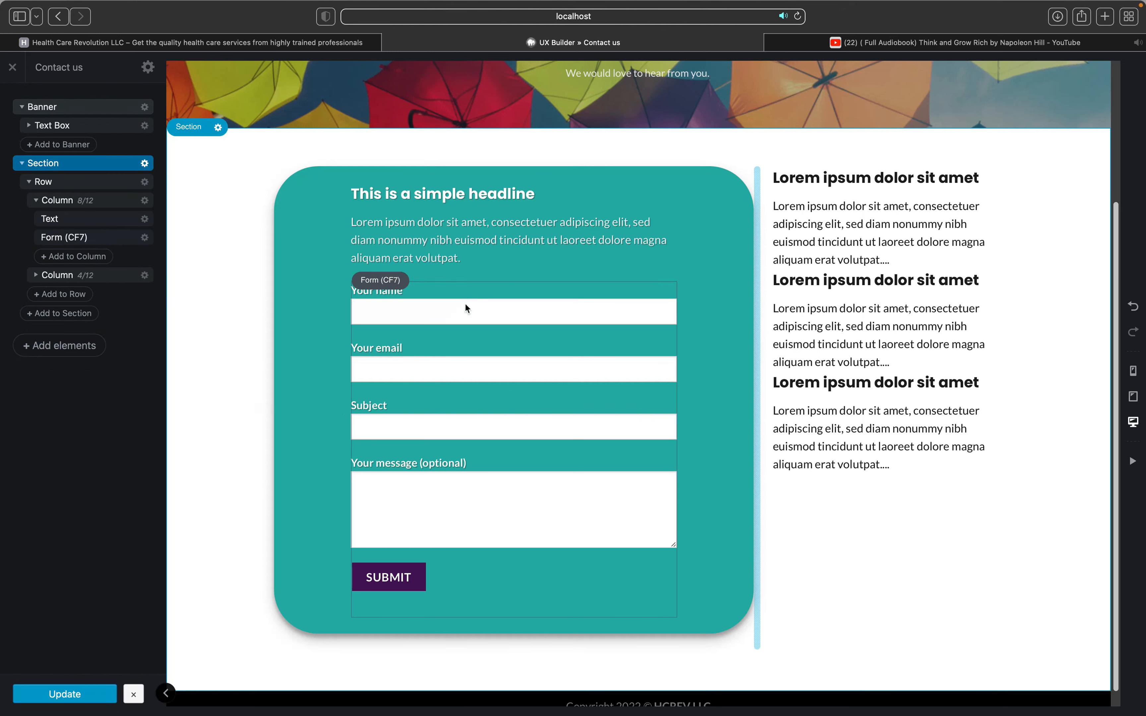
click(794, 223)
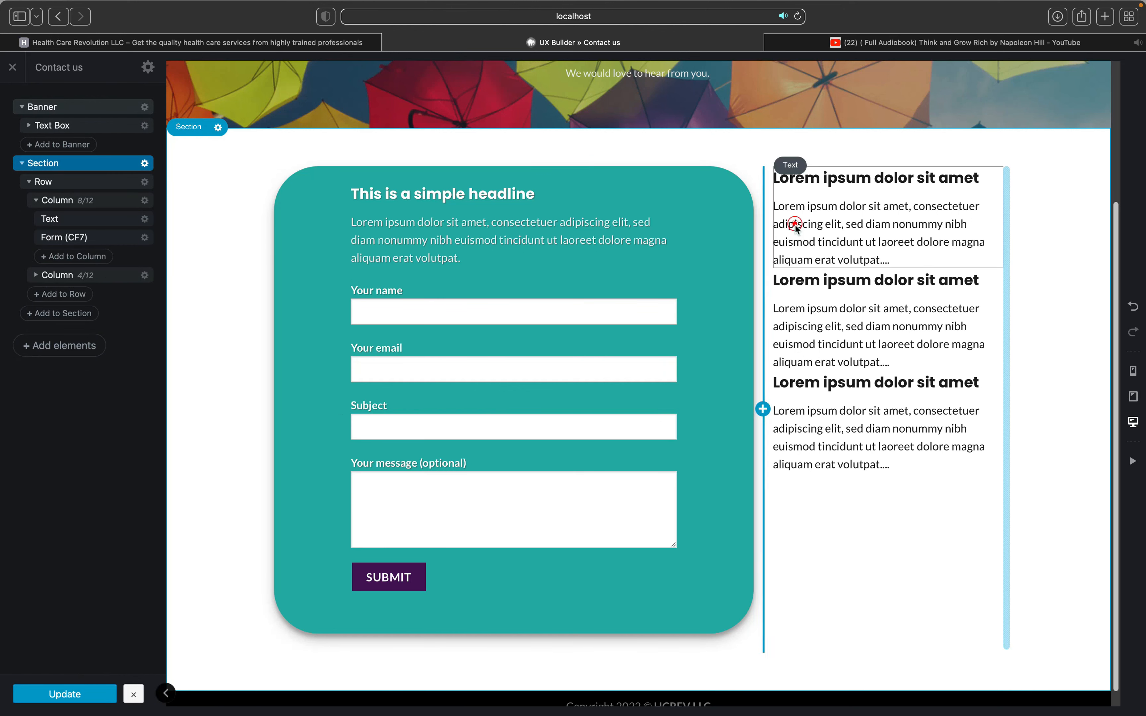
scroll(788, 211, up, 2)
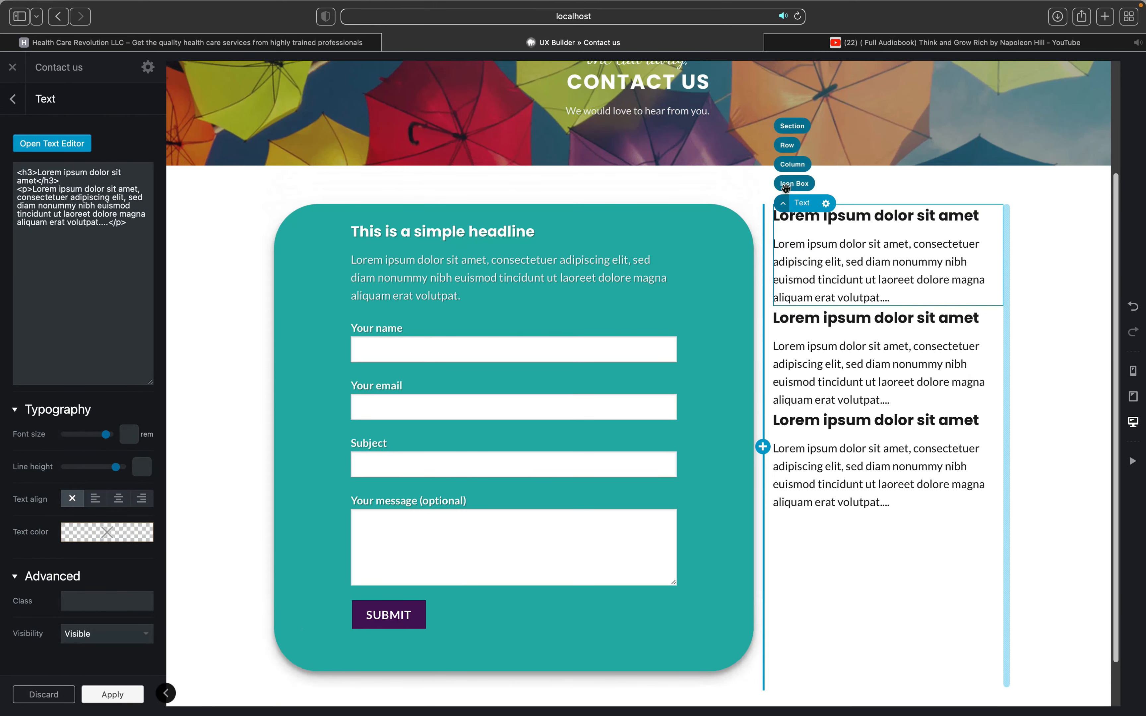
click(791, 184)
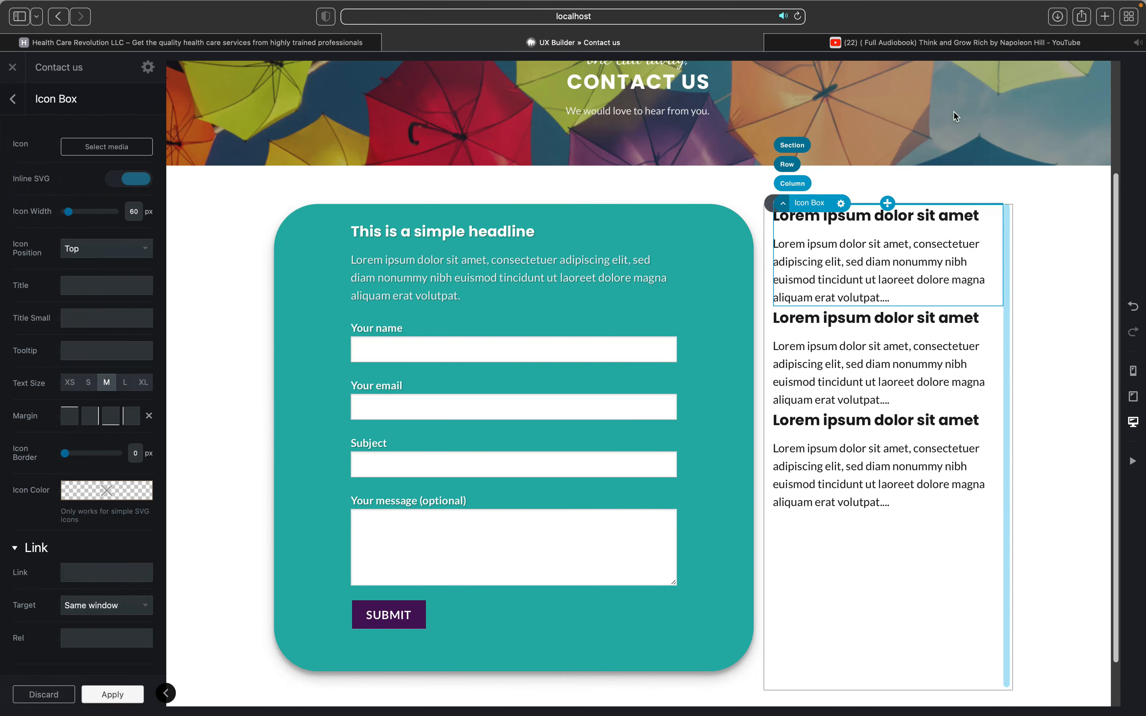
click(1105, 23)
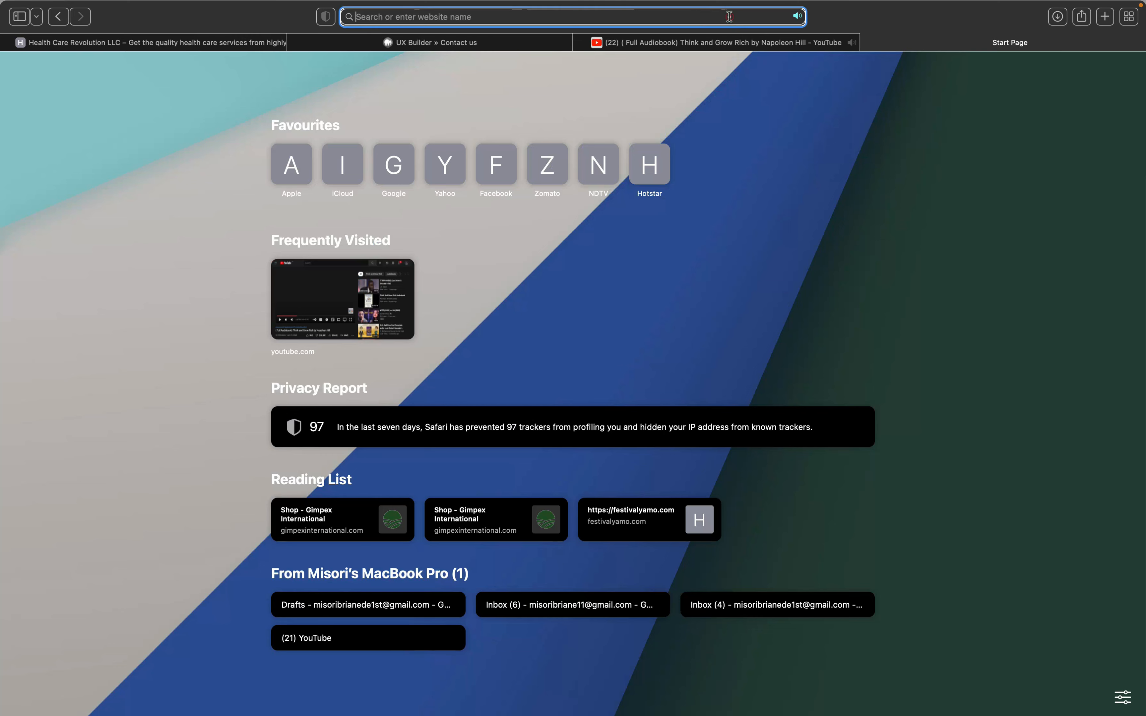
click(729, 17)
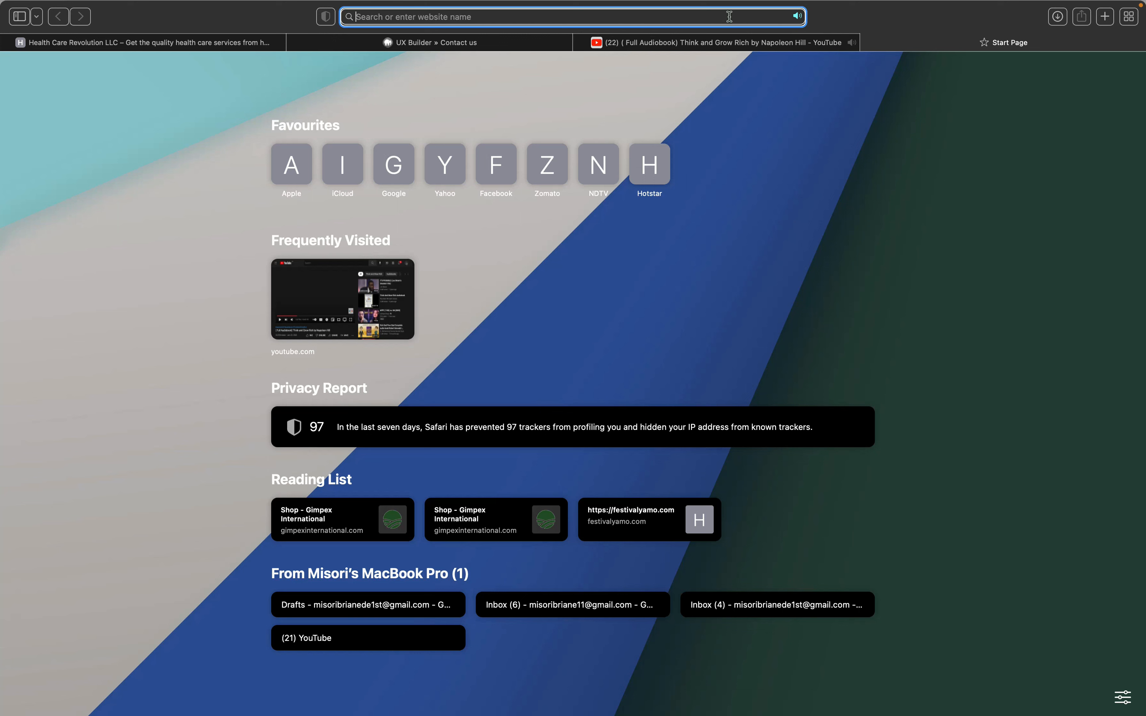
Step: Load flaticon.com and log in through Google with the chosen account
text(fla)
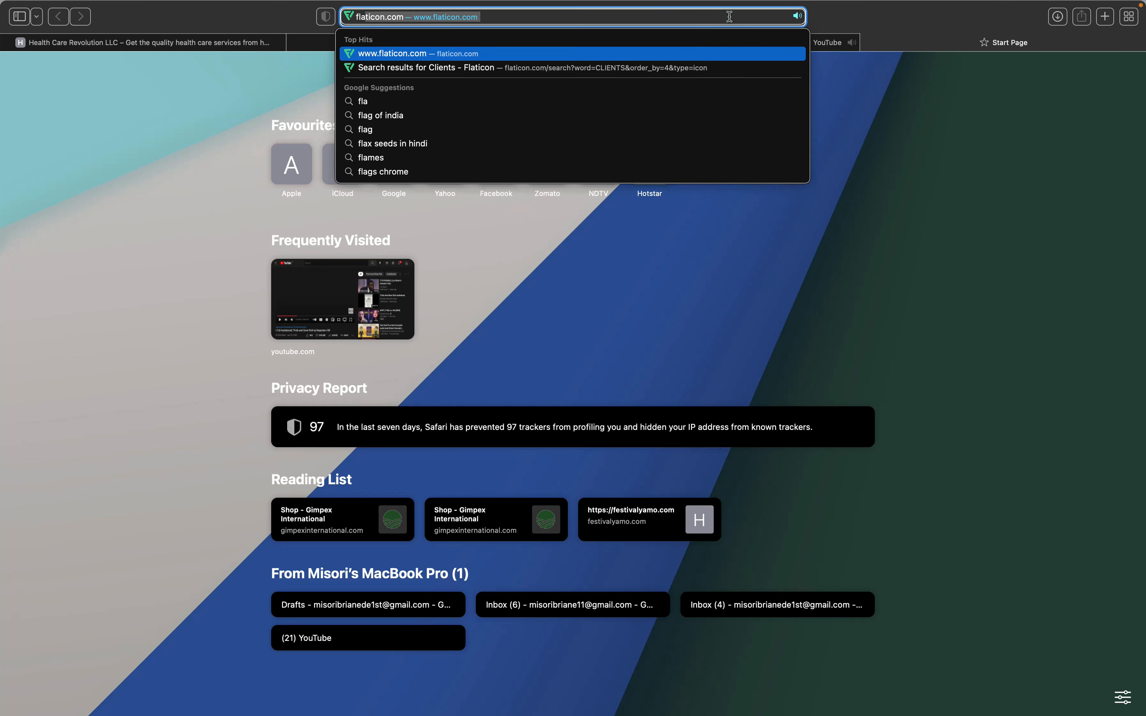
key(Return)
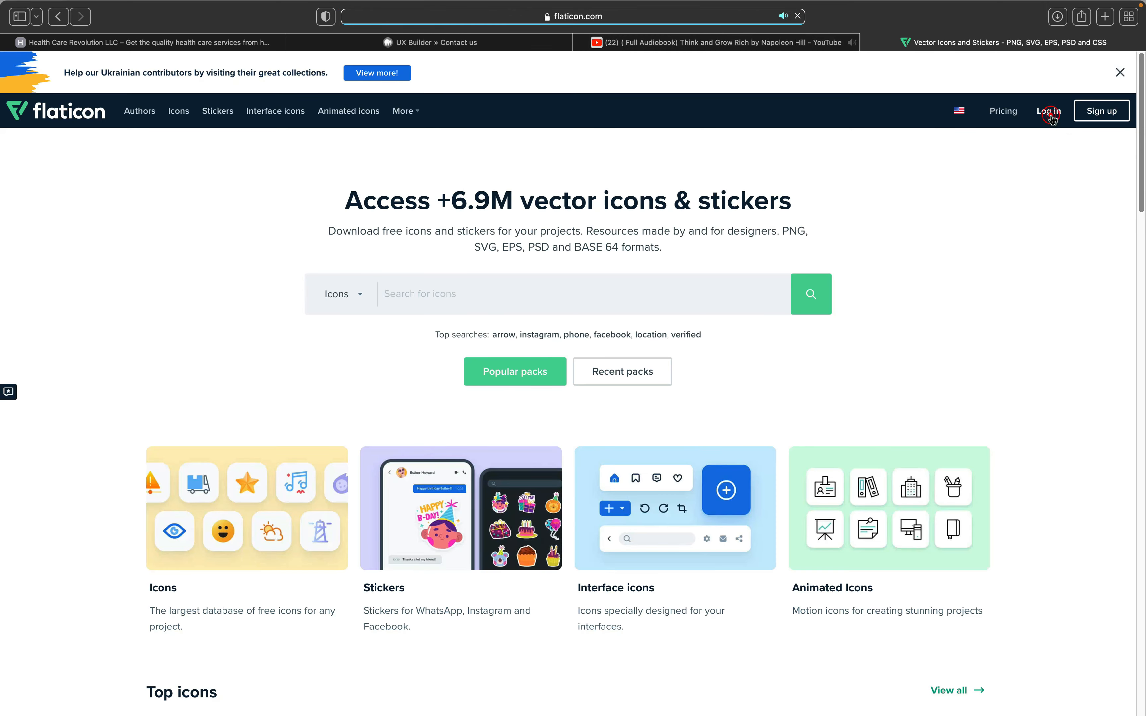
click(1049, 113)
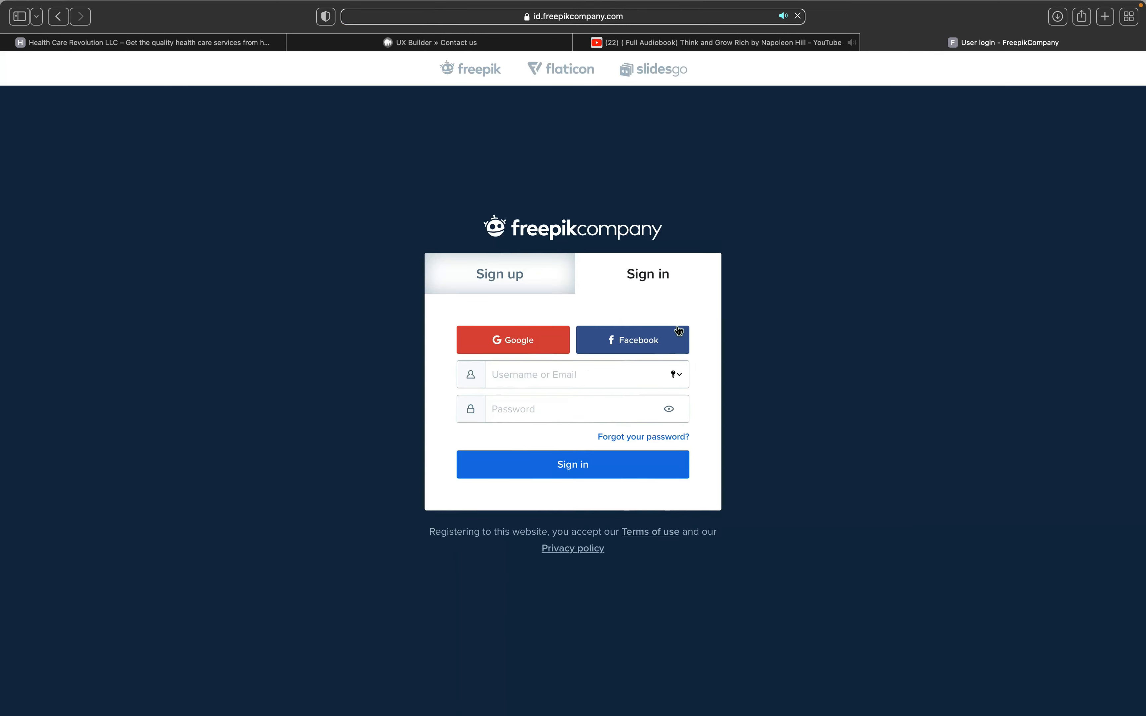
click(521, 347)
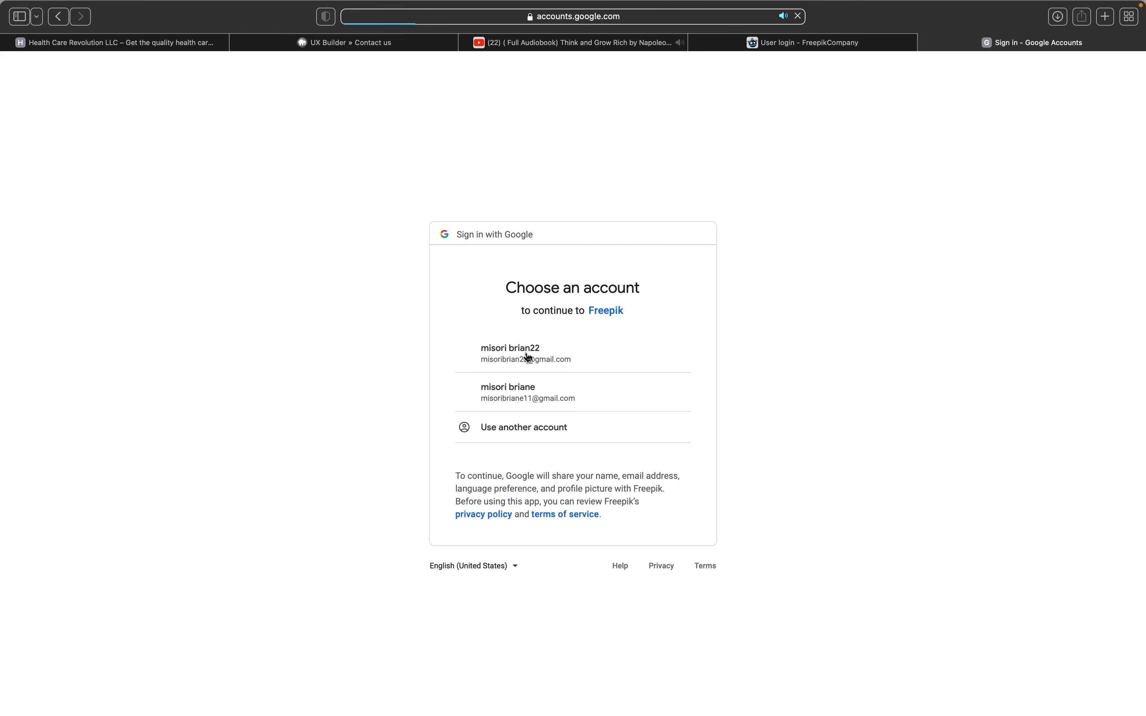
click(526, 355)
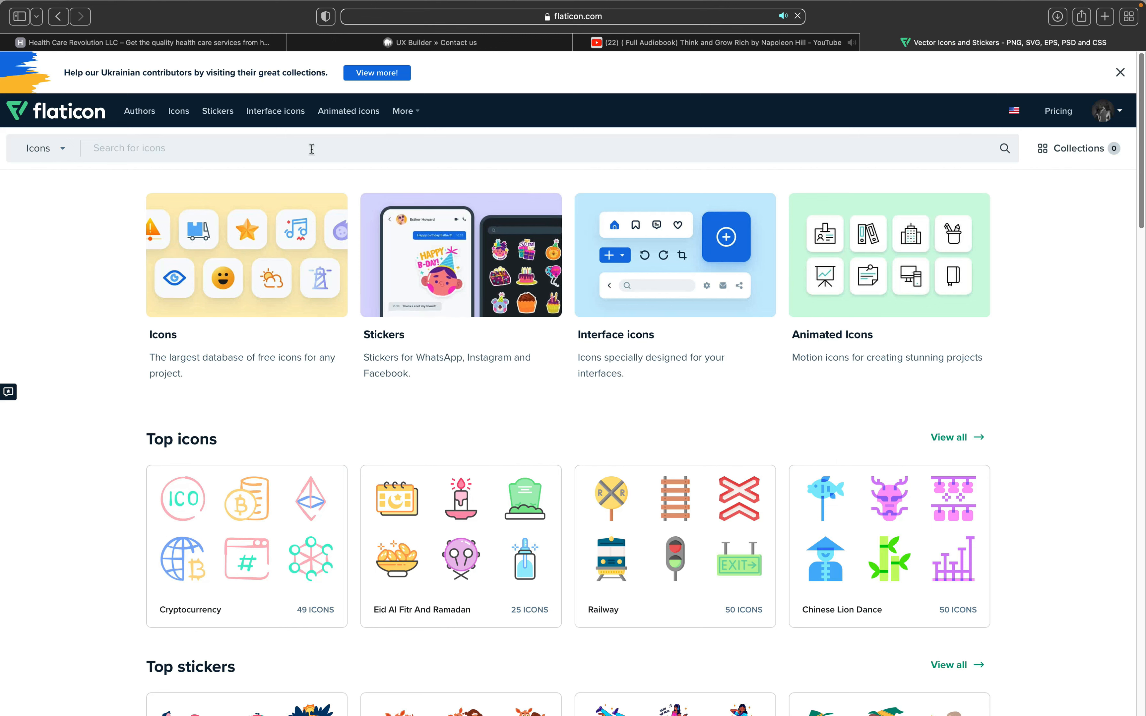
Step: Search Flaticon for 'location' icons and browse the first results
click(328, 146)
text(location)
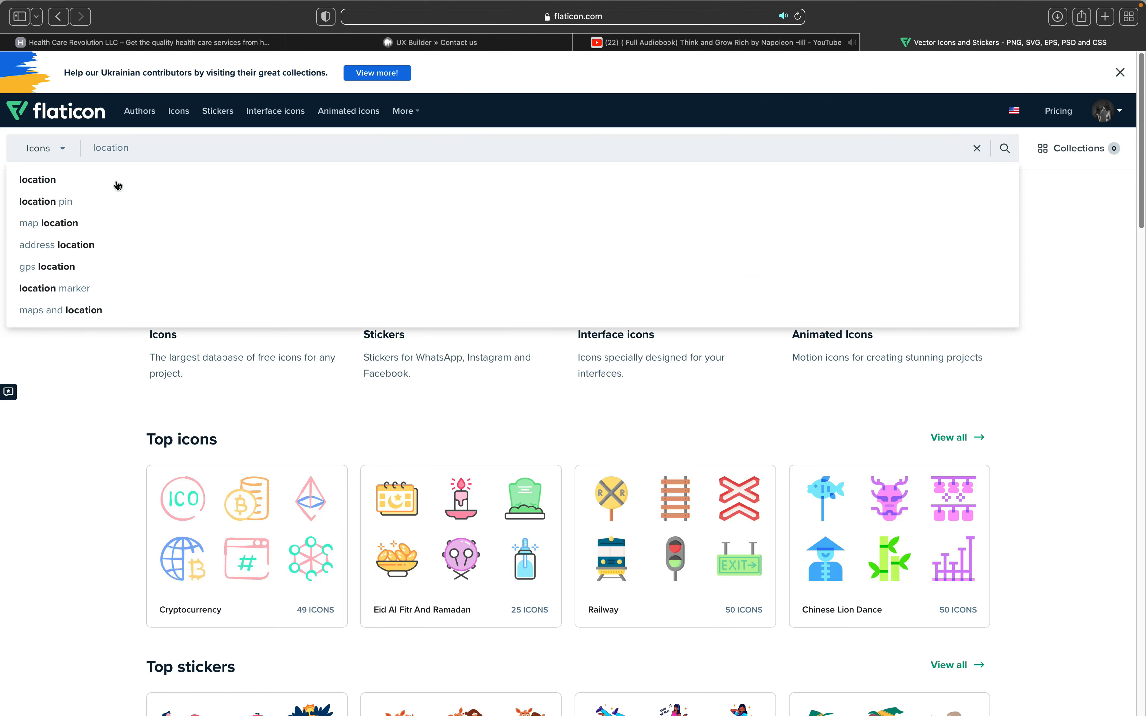
click(98, 184)
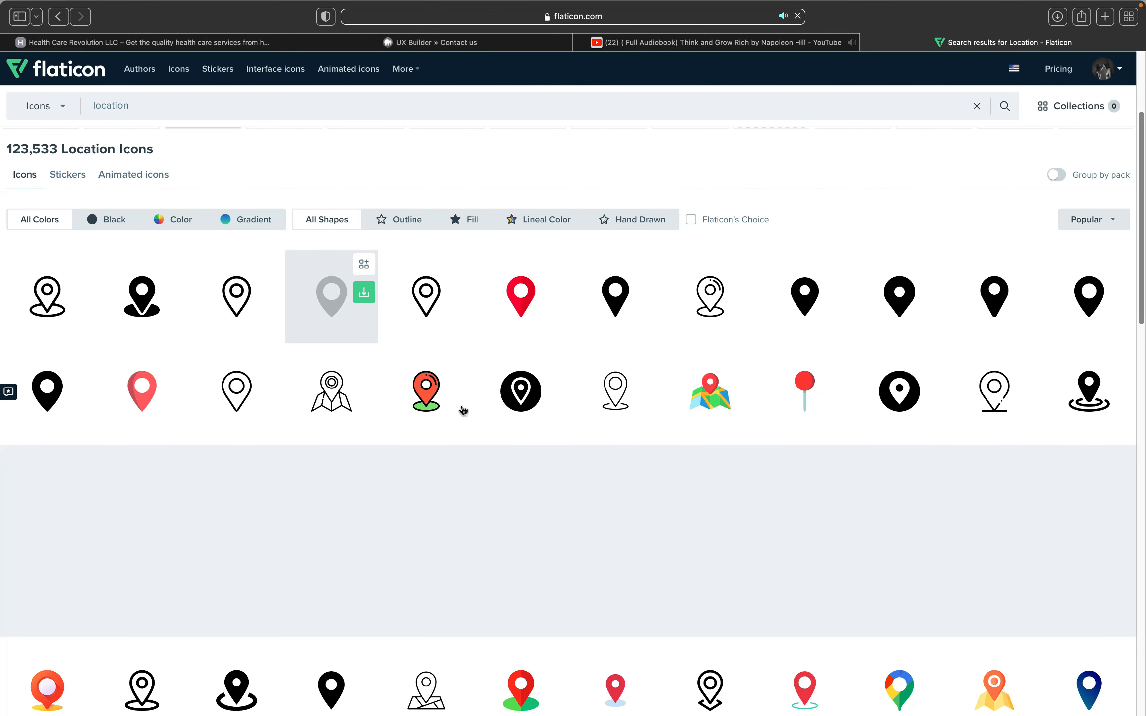
mouse_move(455, 408)
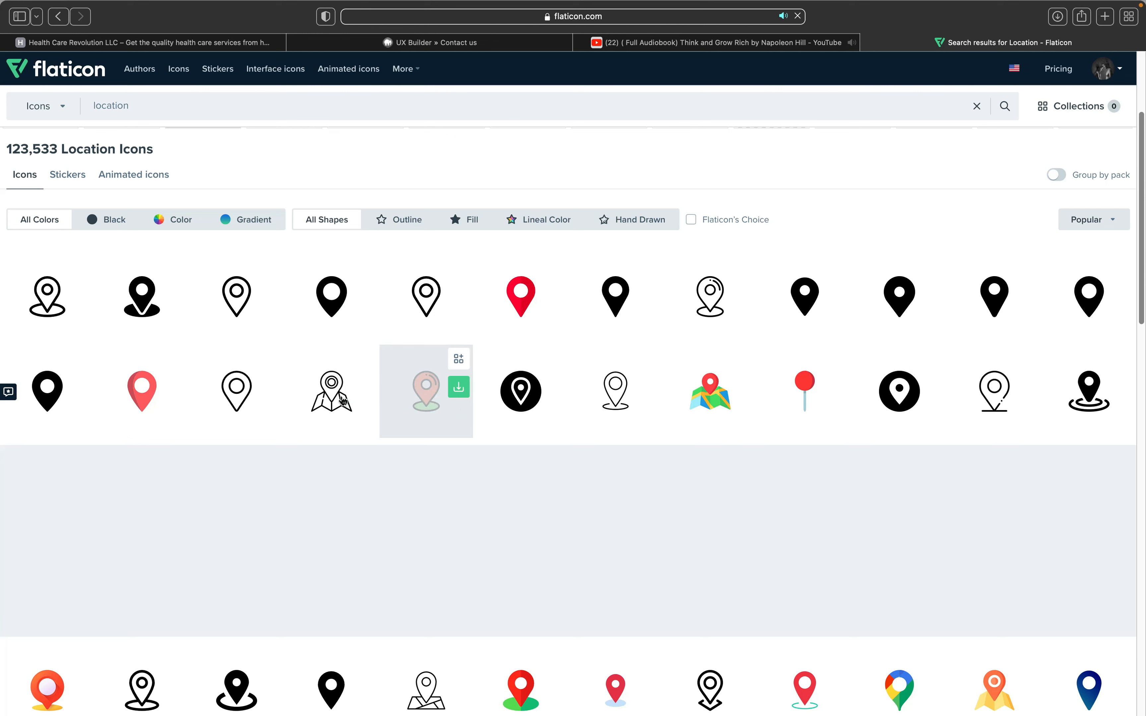
mouse_move(344, 402)
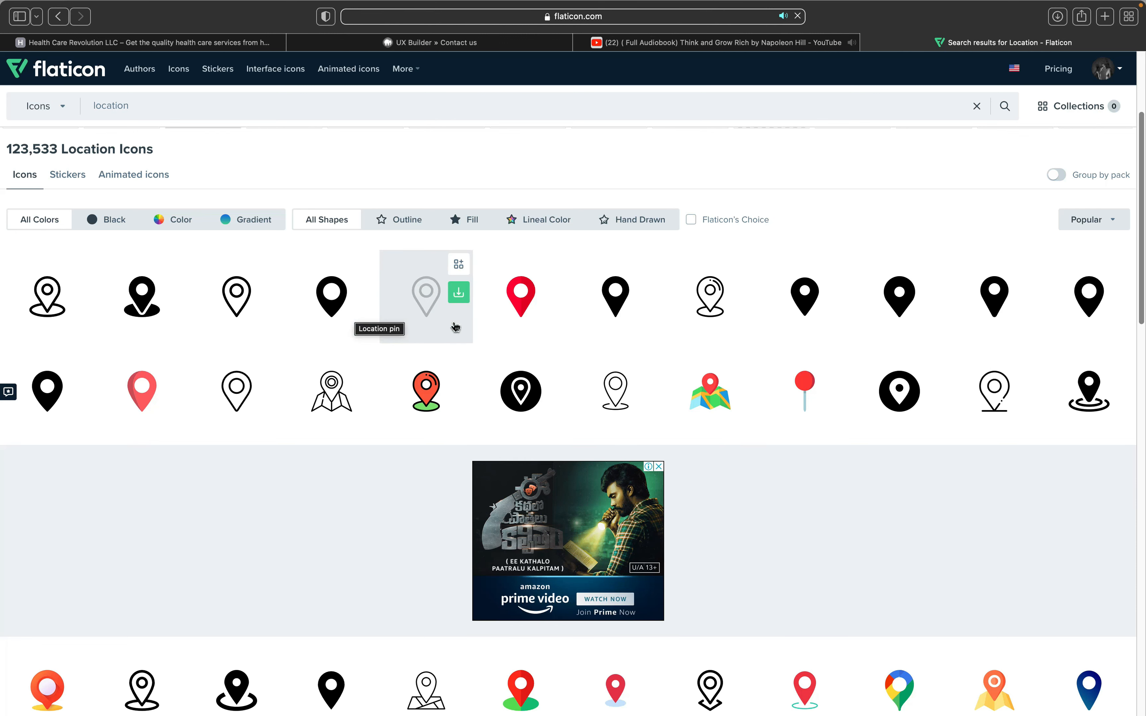
scroll(456, 327, down, 1)
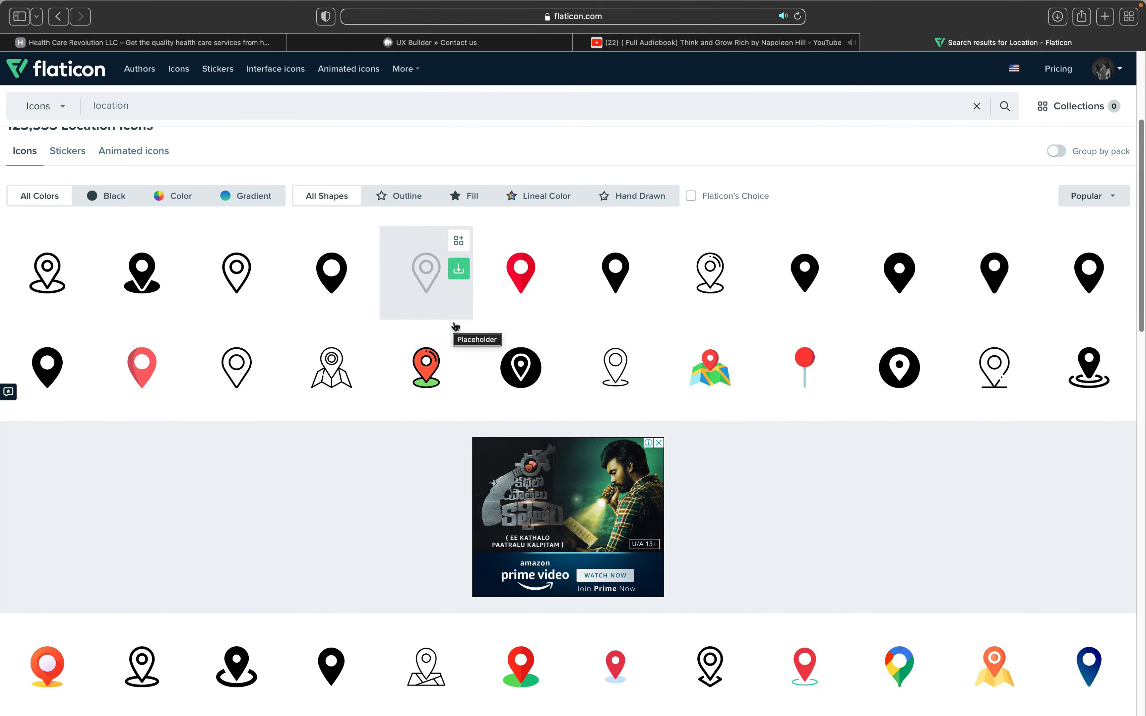
Step: Glance back at the Contact us page builder, then return to the location results
click(461, 43)
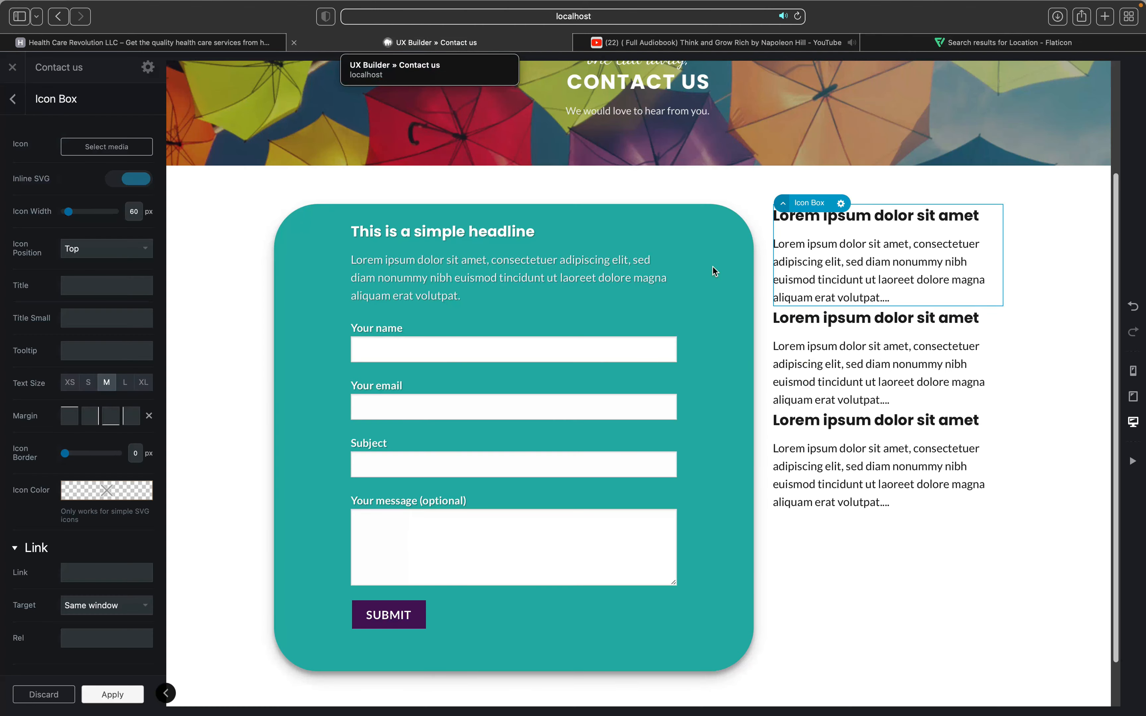
scroll(715, 271, up, 2)
scroll(854, 108, down, 1)
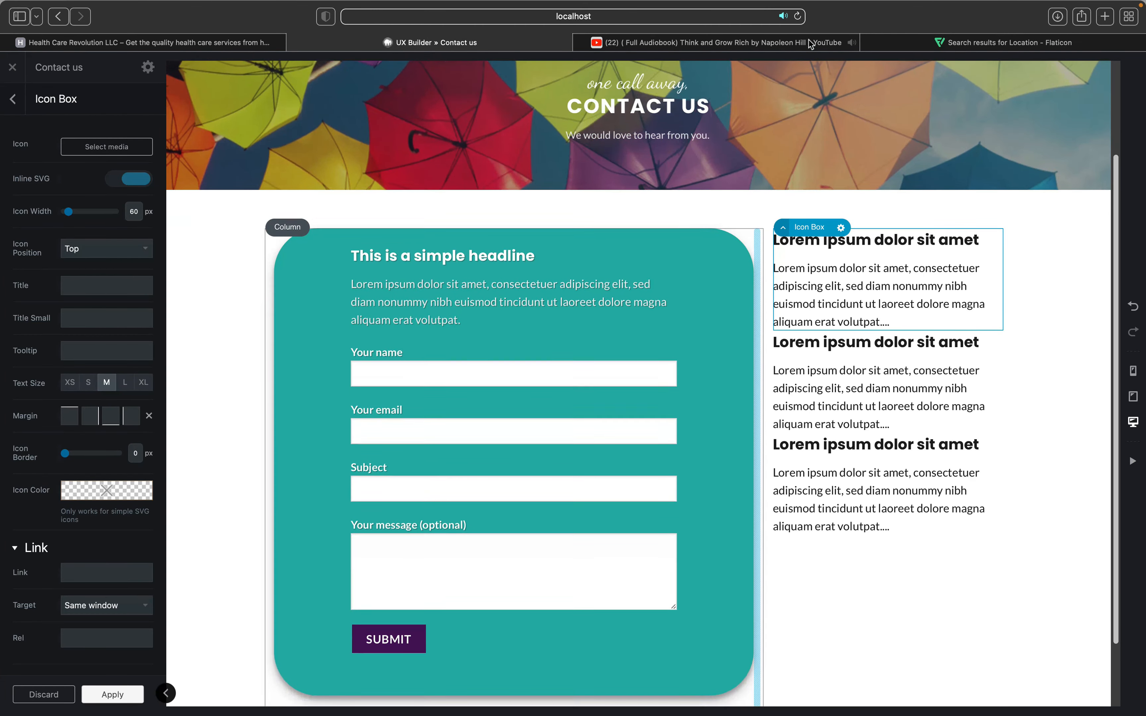
click(911, 41)
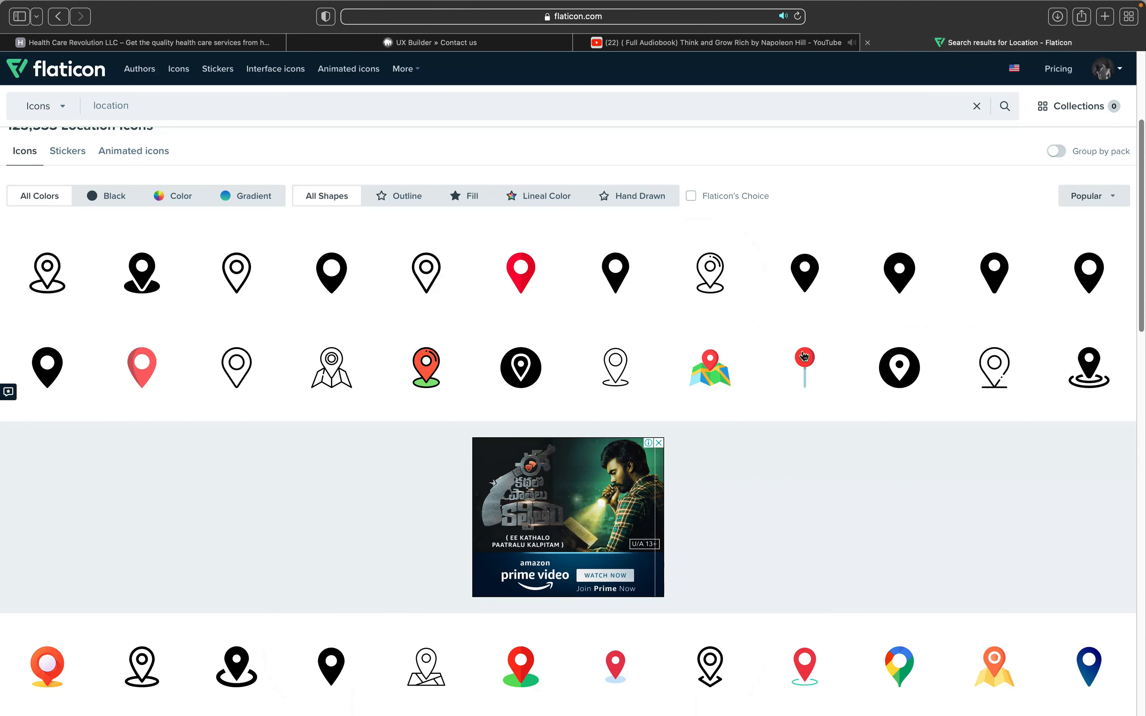
Step: Scroll through the location icons and move on to the next page of results
scroll(804, 356, down, 5)
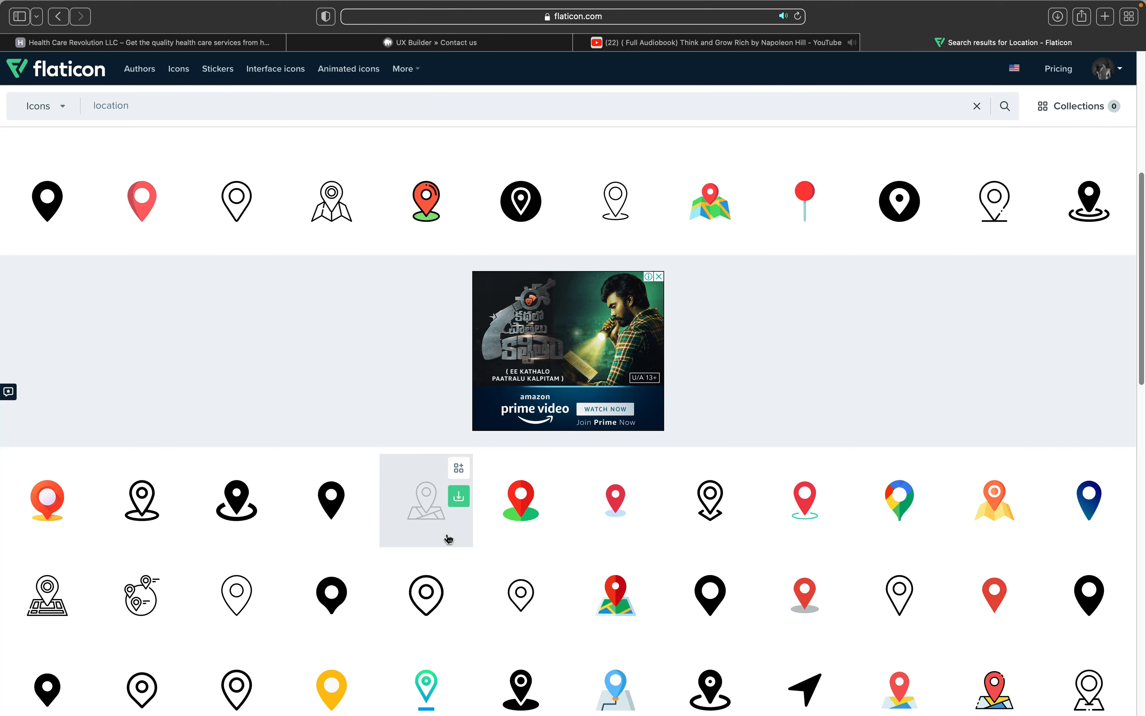
scroll(448, 538, down, 5)
scroll(447, 539, down, 5)
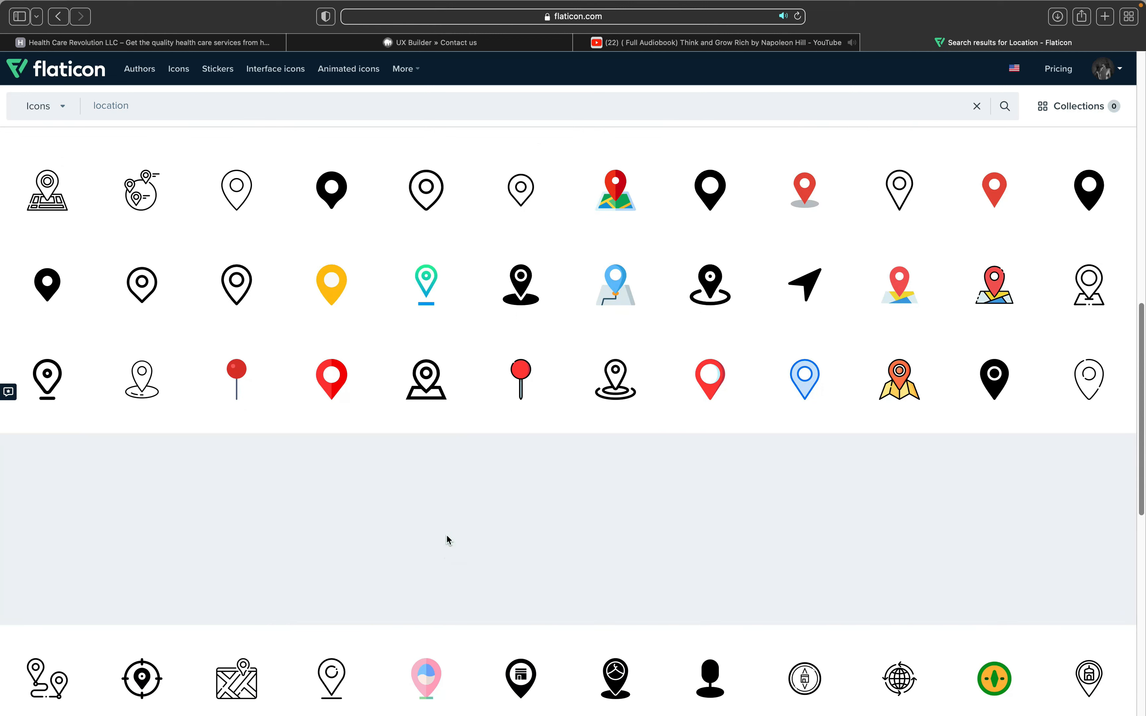
scroll(447, 536, down, 3)
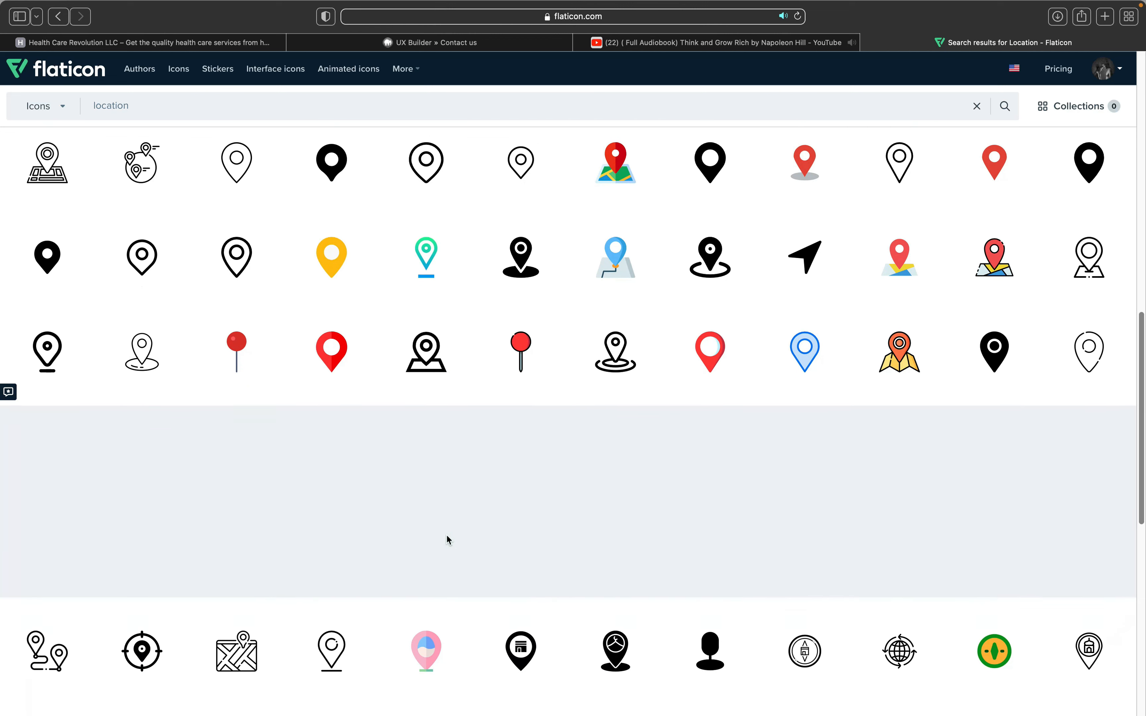
scroll(446, 534, down, 4)
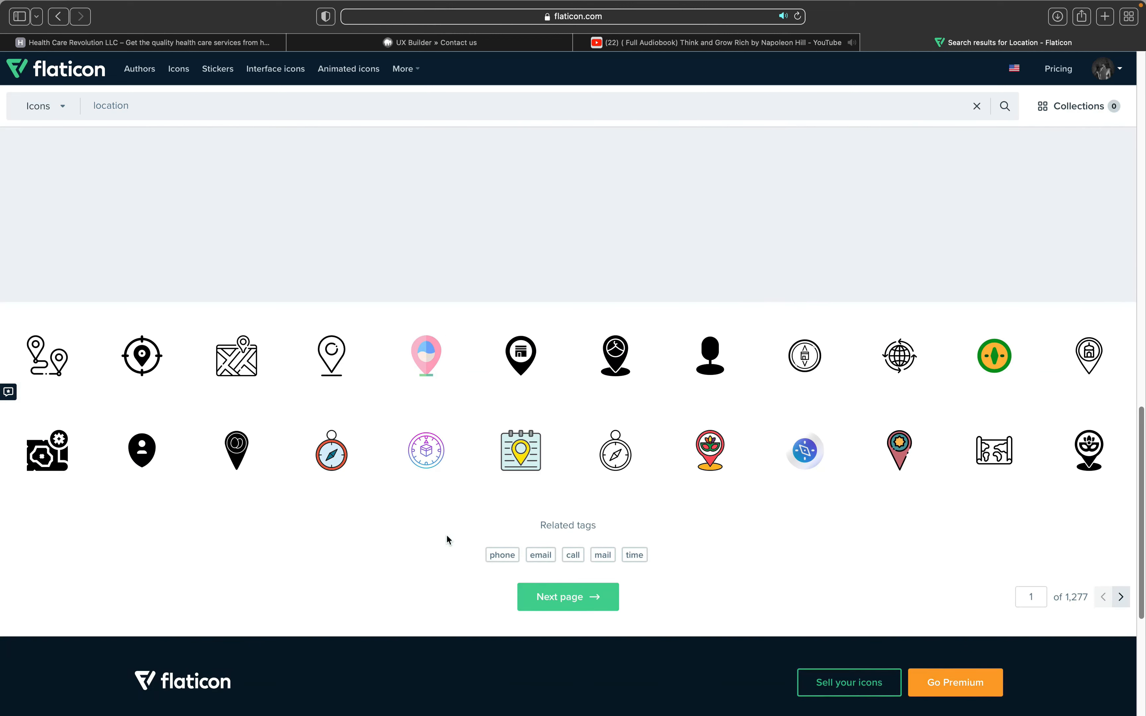
scroll(446, 534, up, 5)
scroll(446, 534, up, 15)
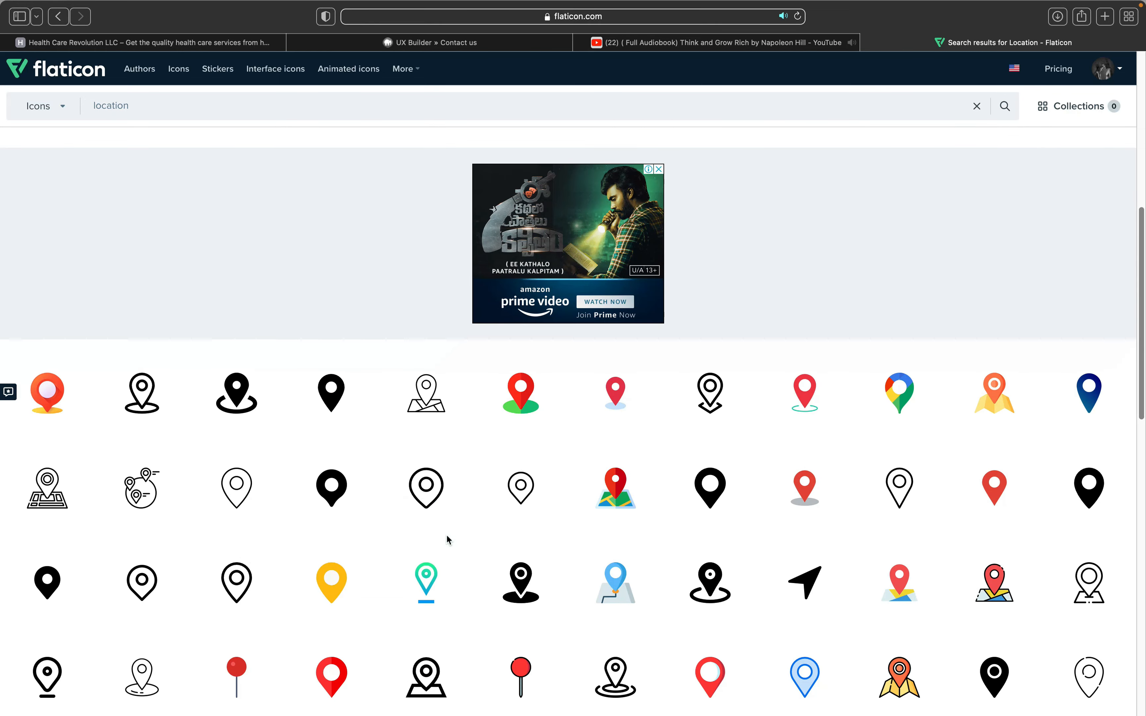
scroll(446, 534, up, 6)
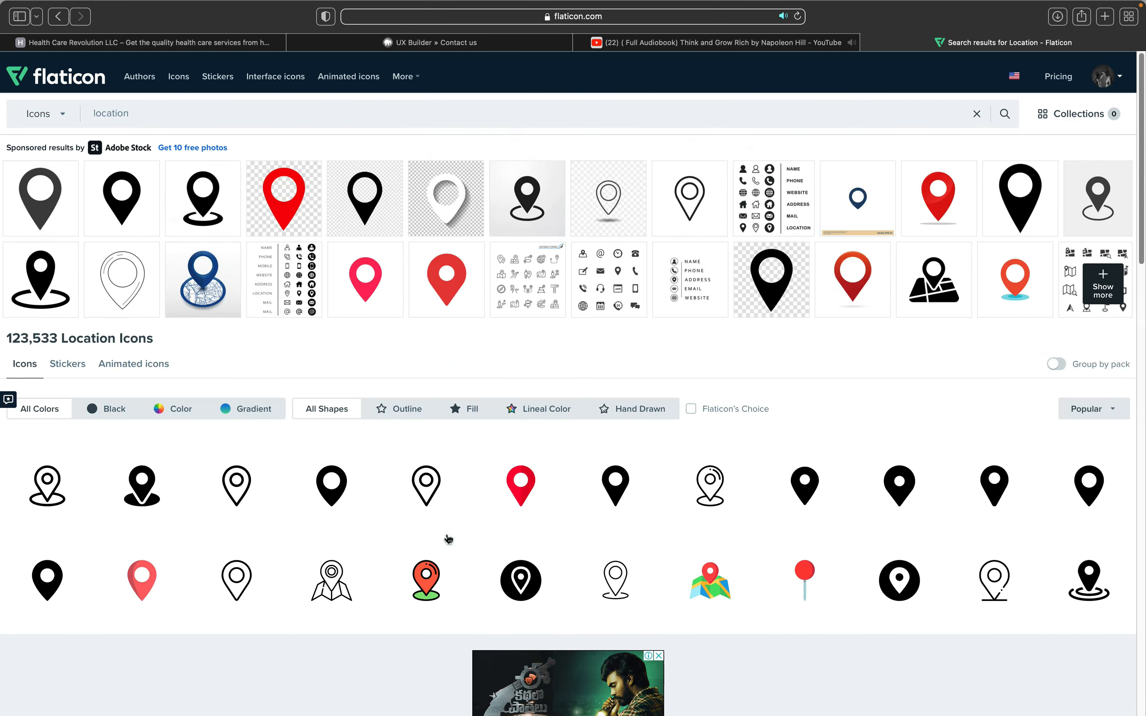
scroll(446, 534, down, 5)
scroll(448, 539, down, 9)
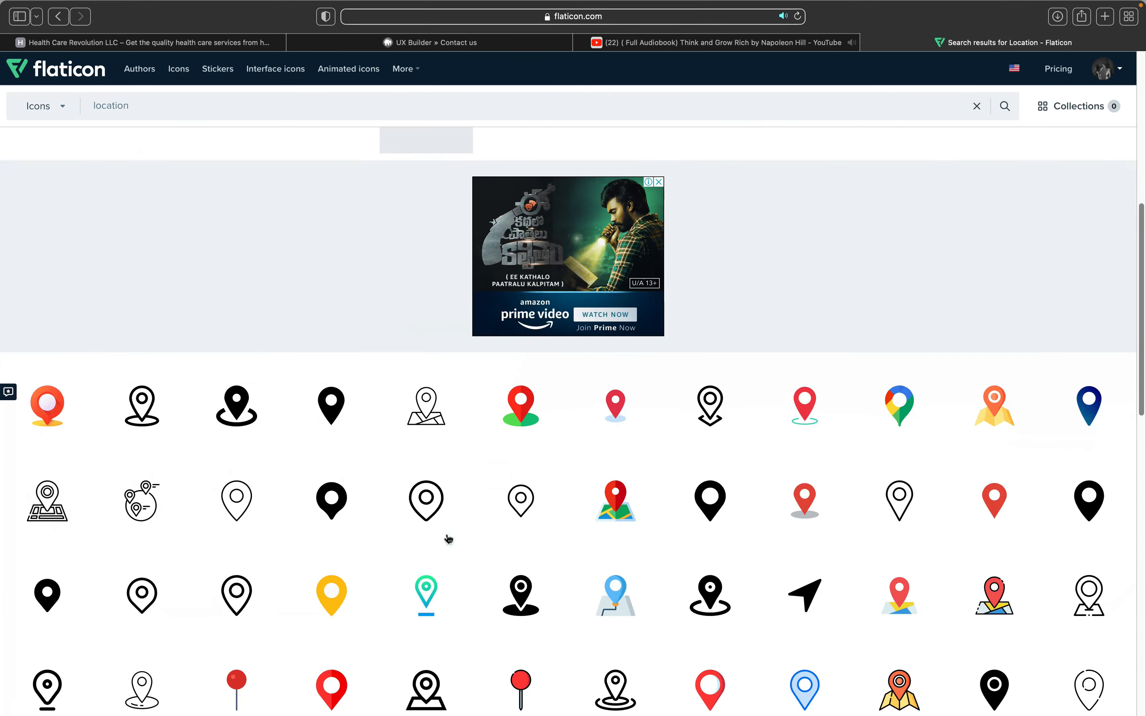
scroll(449, 539, down, 3)
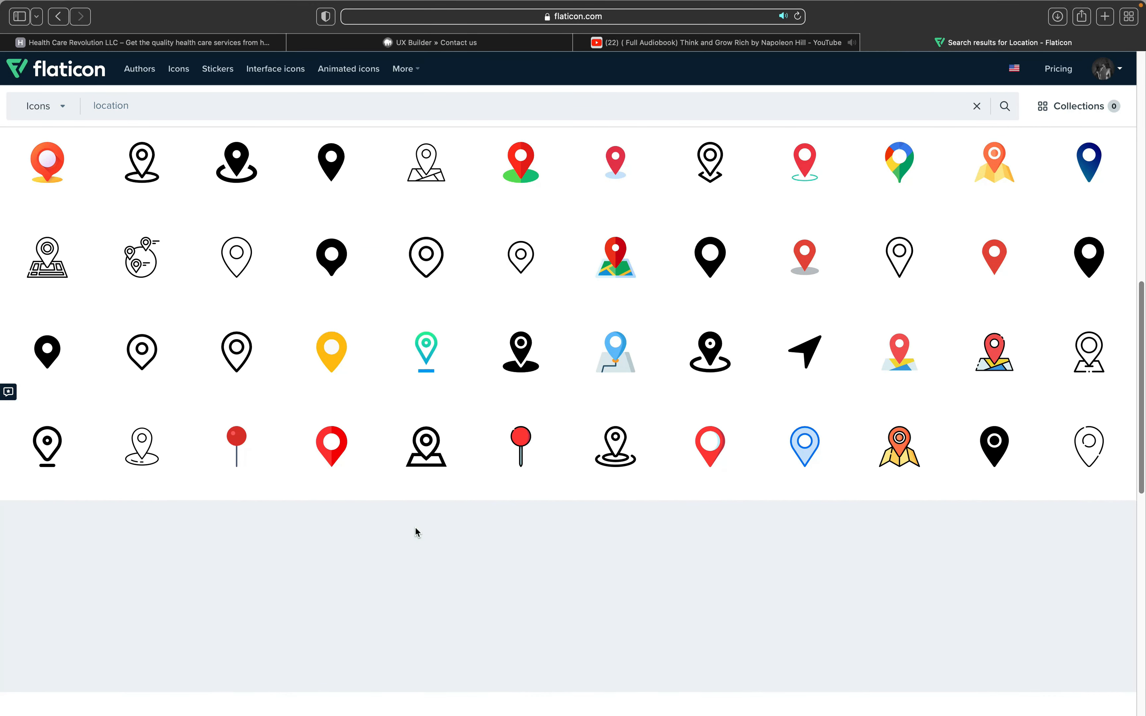
scroll(415, 527, down, 2)
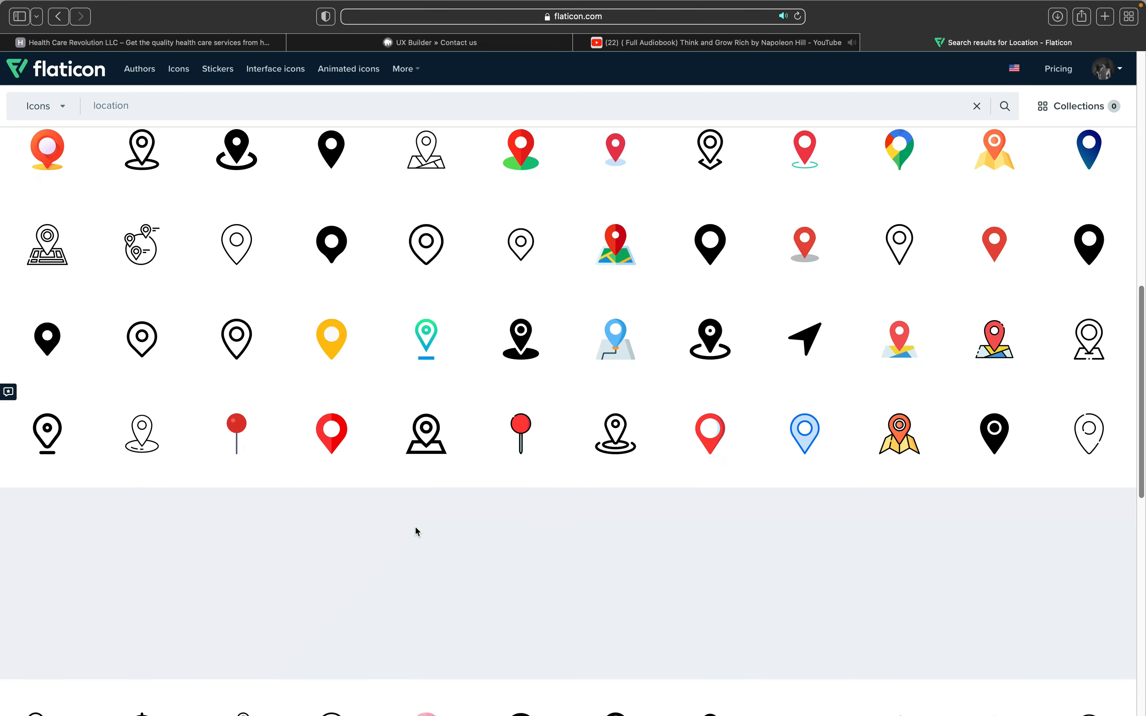
scroll(480, 551, down, 7)
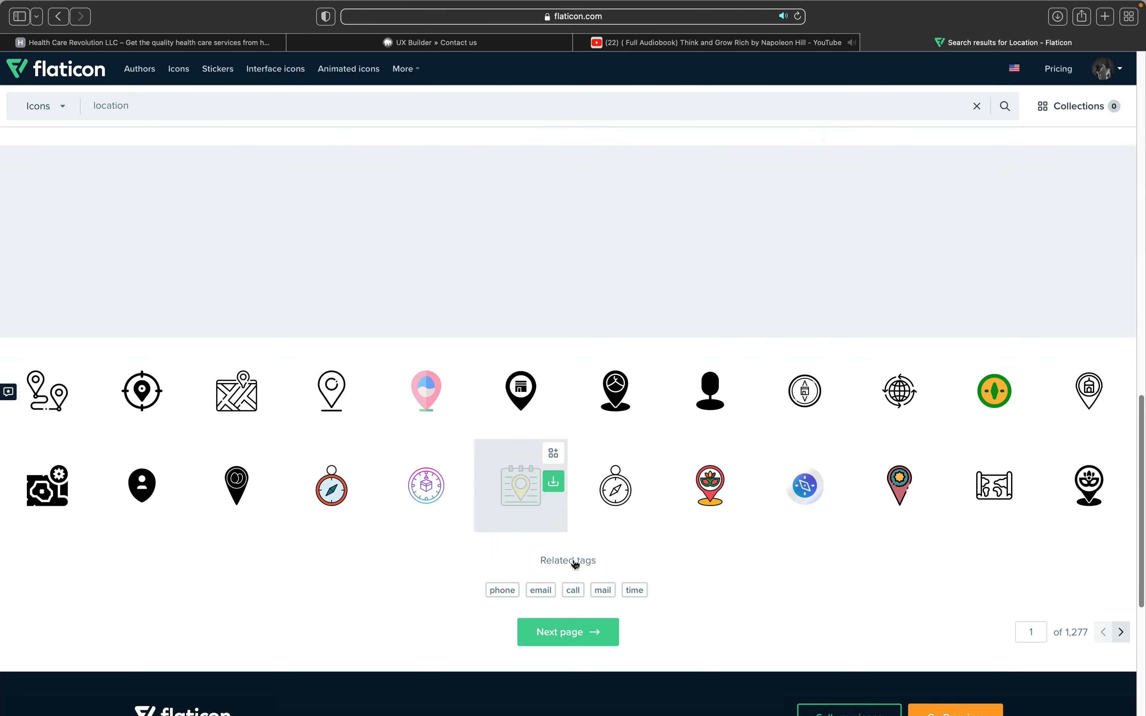
click(574, 562)
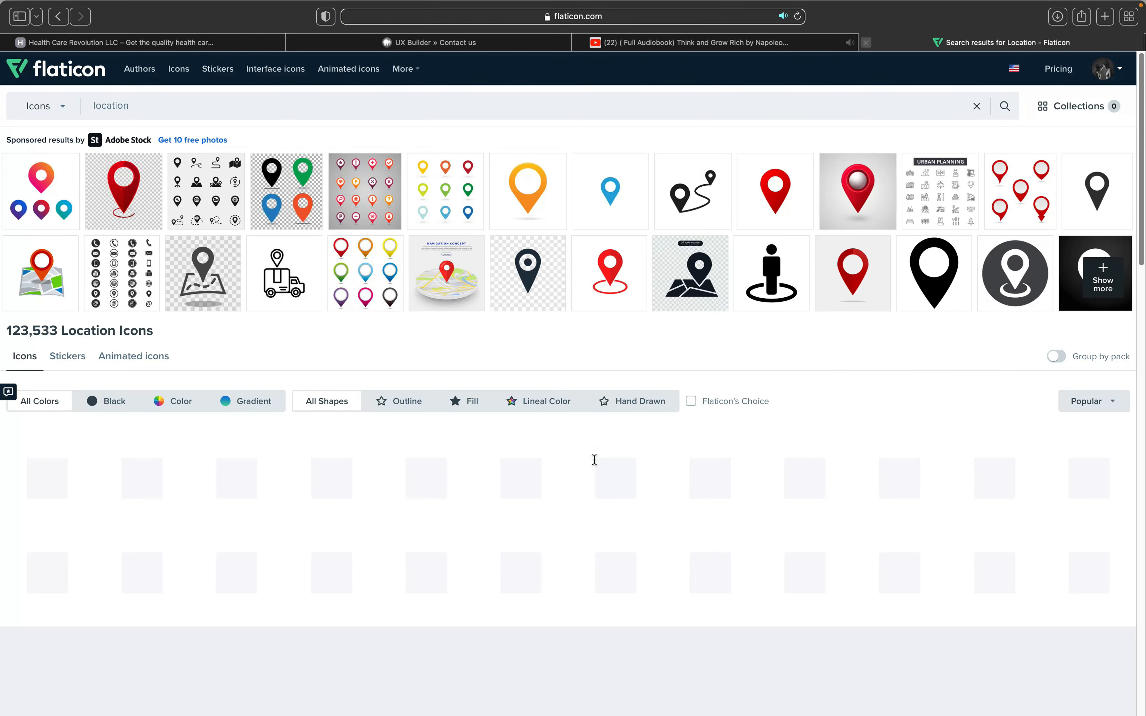
scroll(576, 509, down, 3)
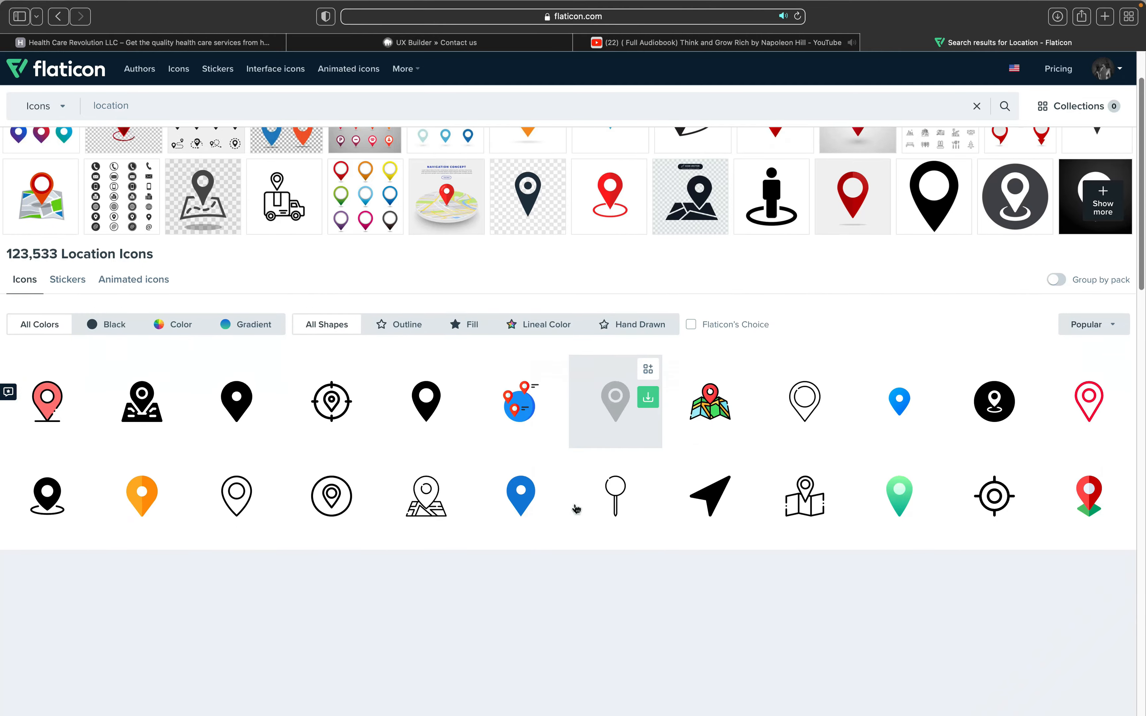
scroll(577, 510, down, 10)
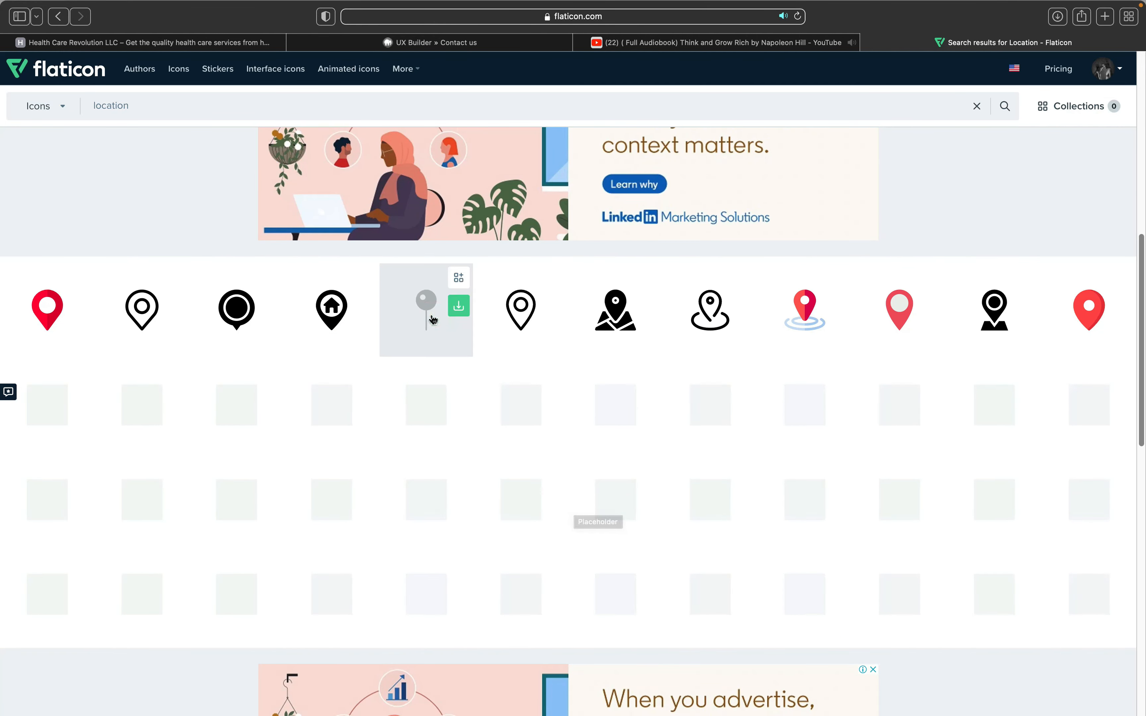
Step: Open the black pin icon and start its free PNG download
click(429, 312)
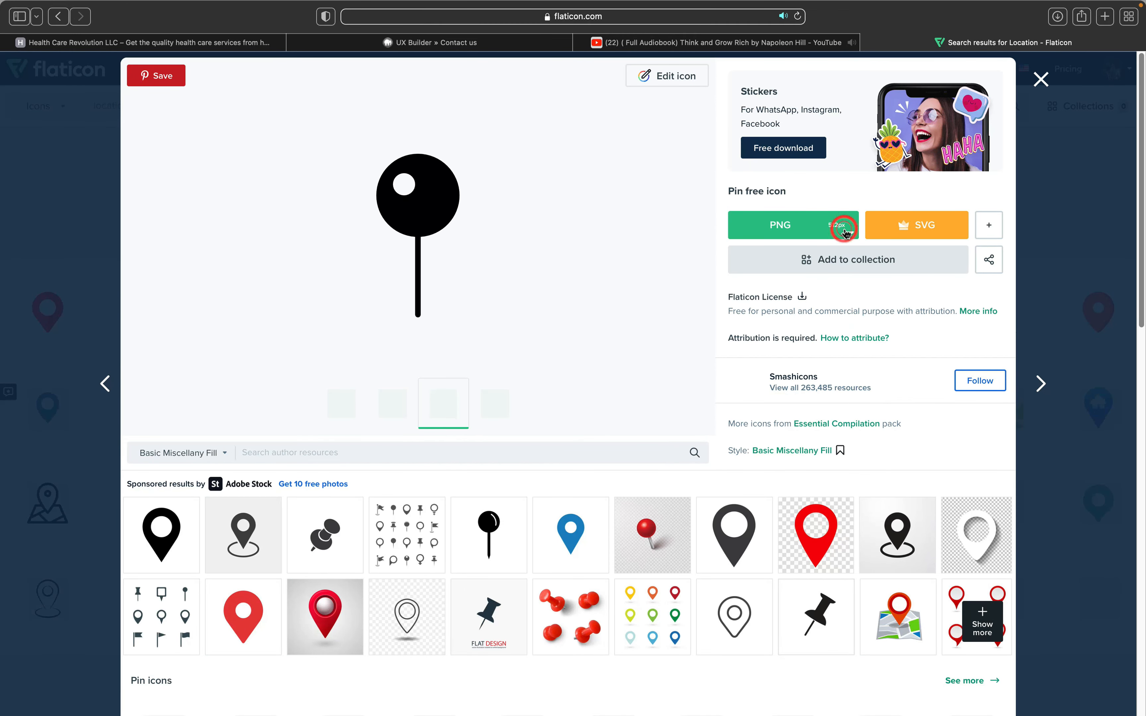
mouse_move(839, 303)
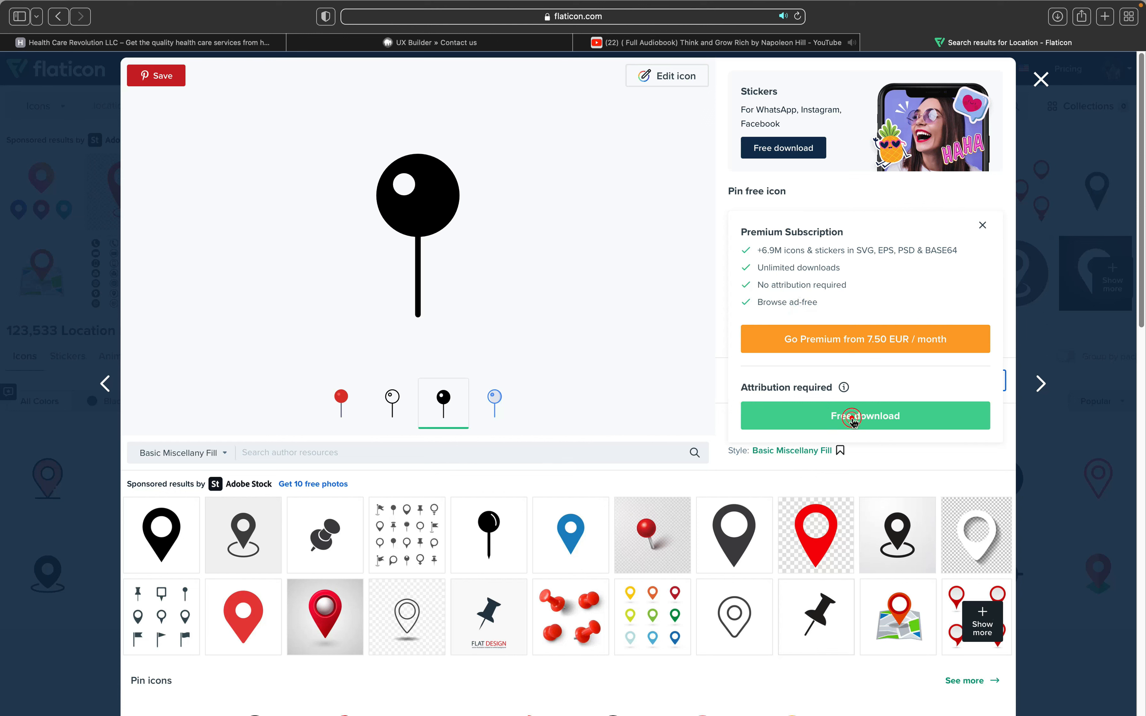
click(853, 419)
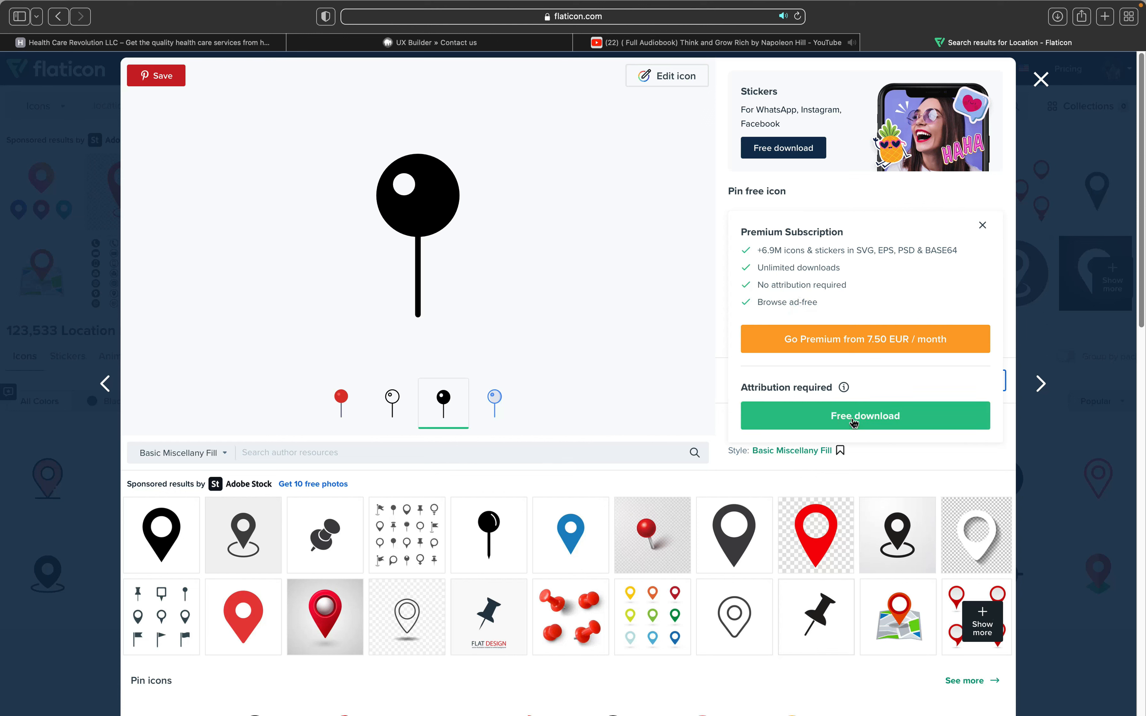
click(853, 422)
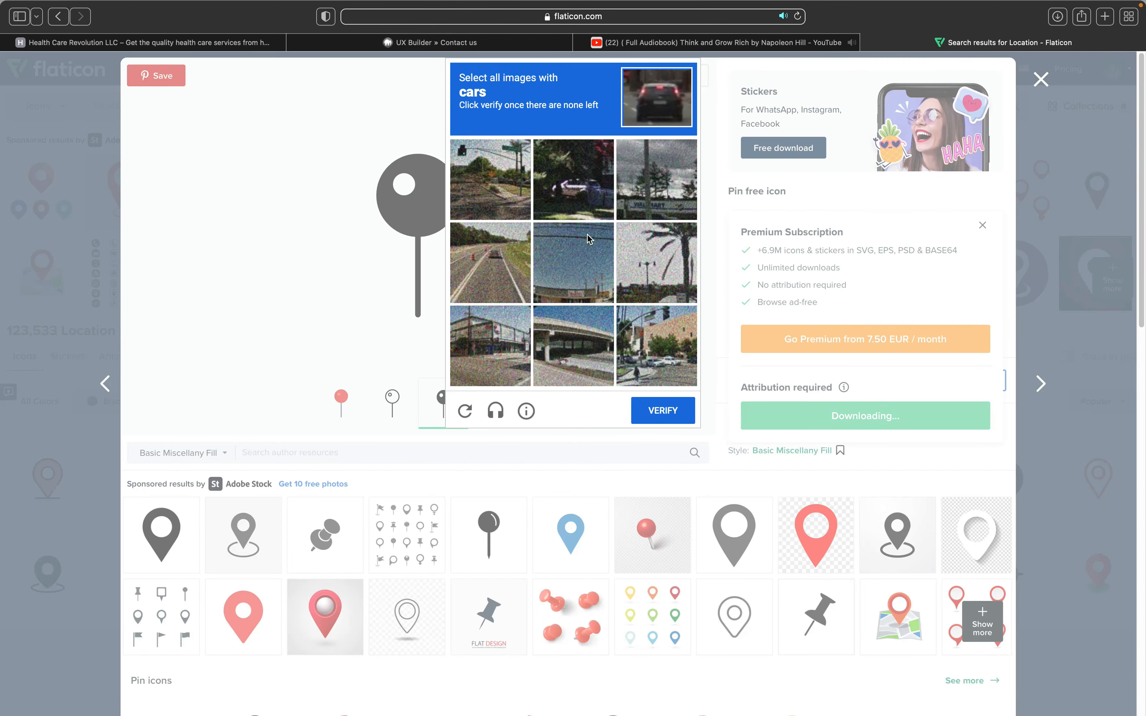
Step: Solve the image captcha by marking the five car tiles and submitting
click(646, 364)
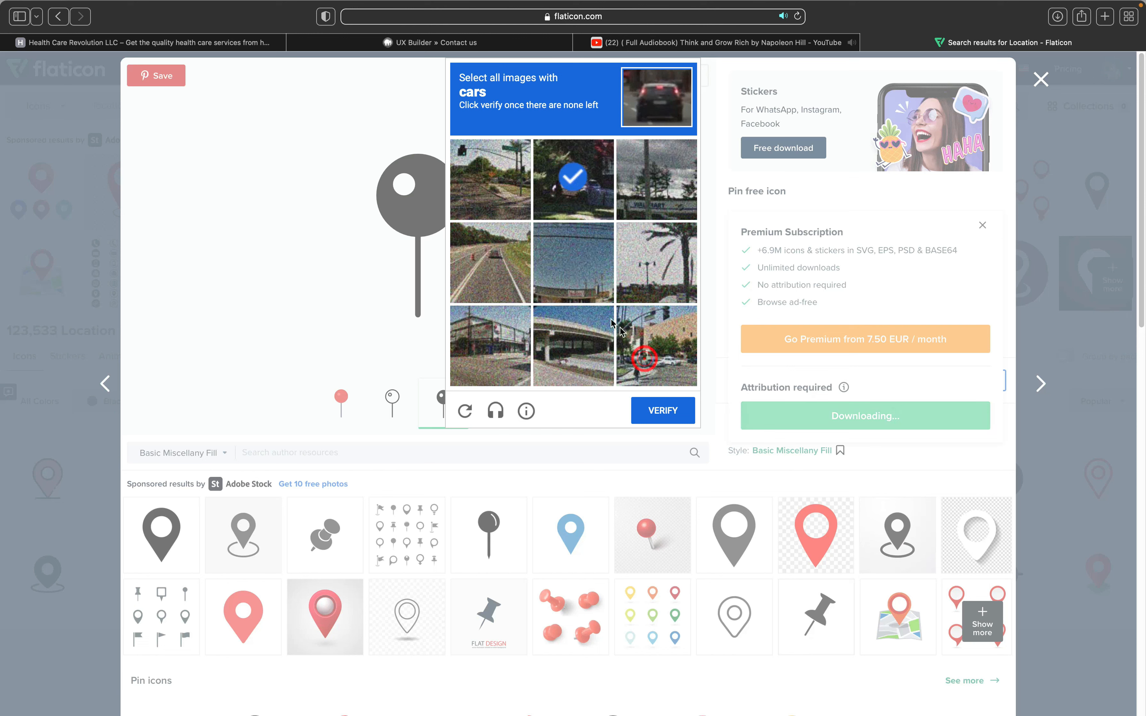
click(528, 294)
click(457, 246)
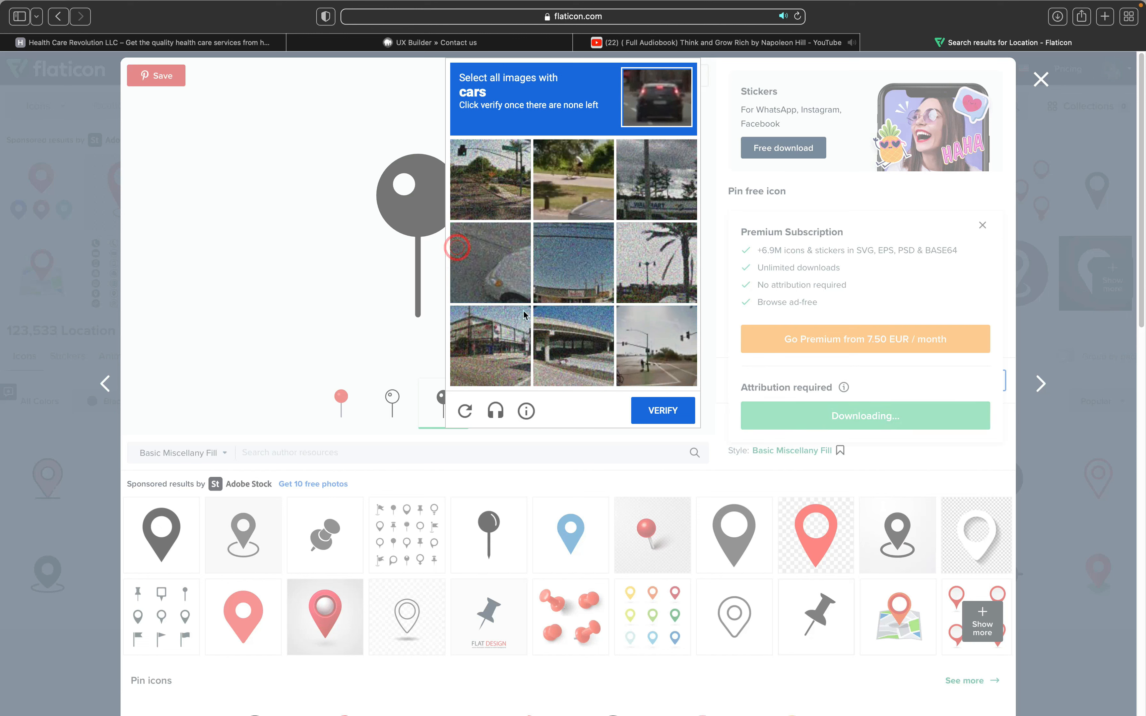
click(491, 262)
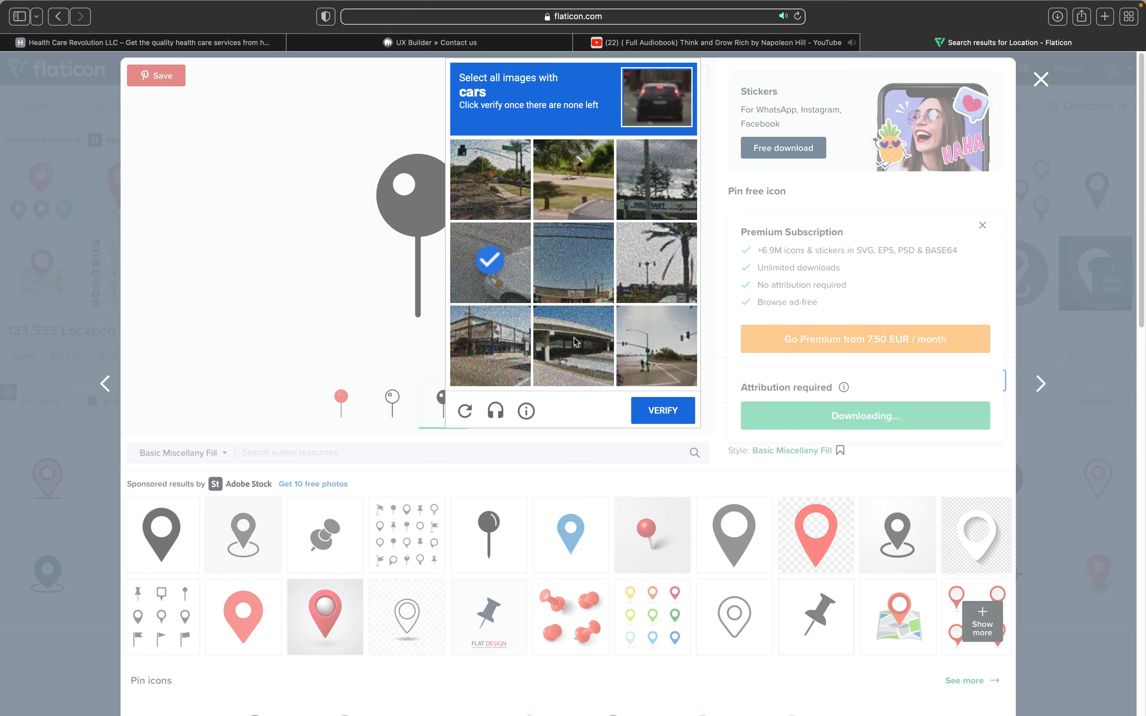
click(481, 281)
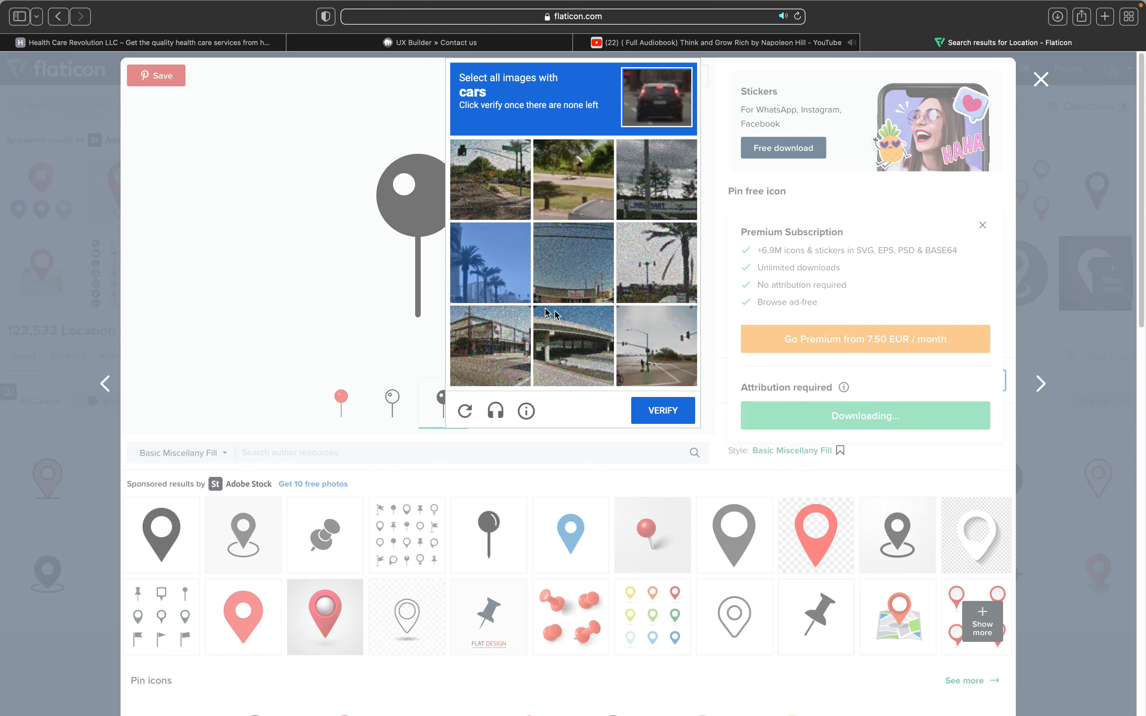
click(653, 413)
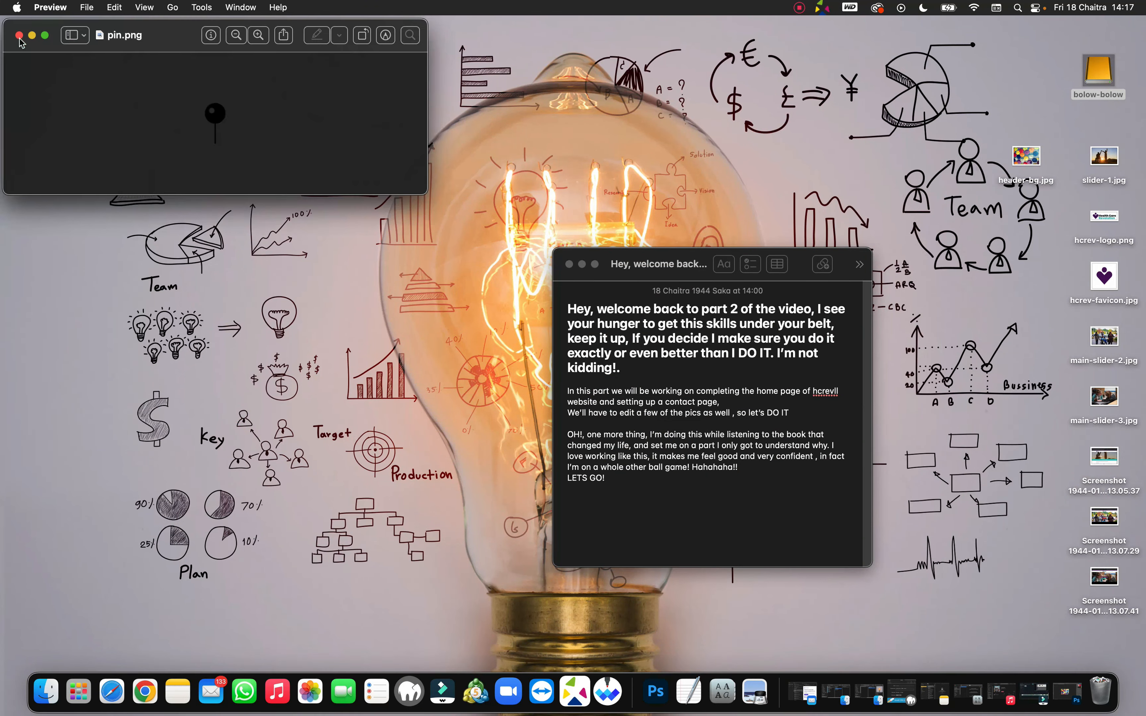
Step: Close the downloaded pin preview and return to the Contact us page builder tab
key(super+w)
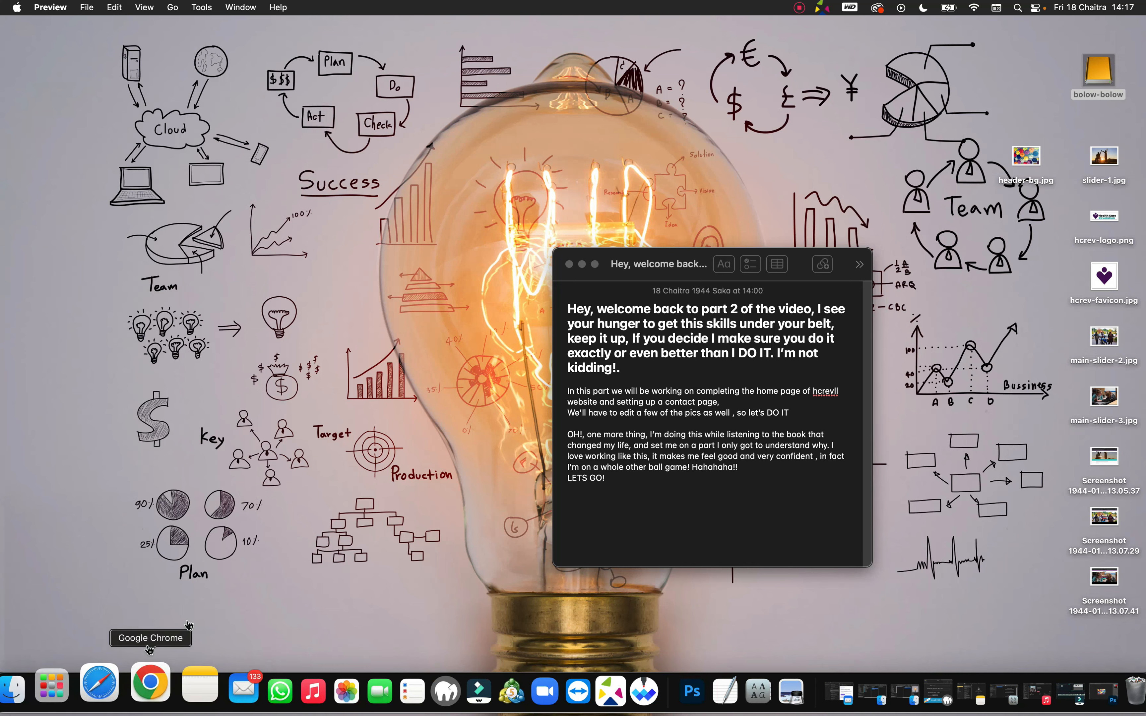
click(109, 683)
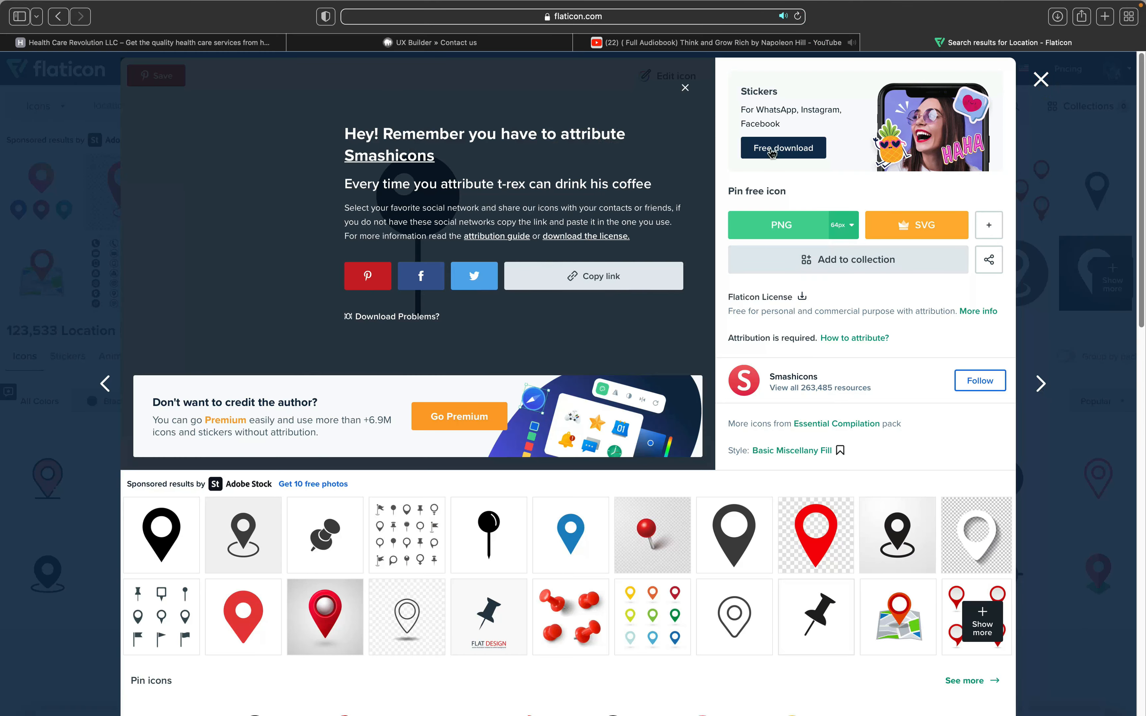
click(493, 38)
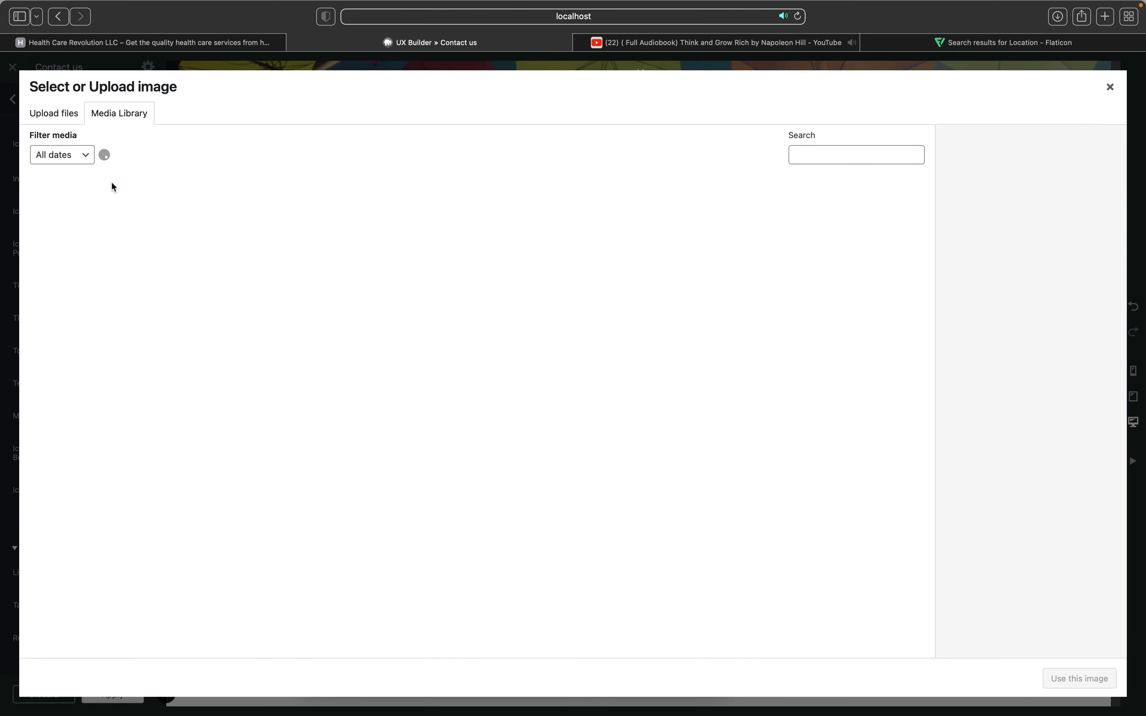
Step: Upload pin.png from Downloads and use it as the first icon box's image
click(54, 115)
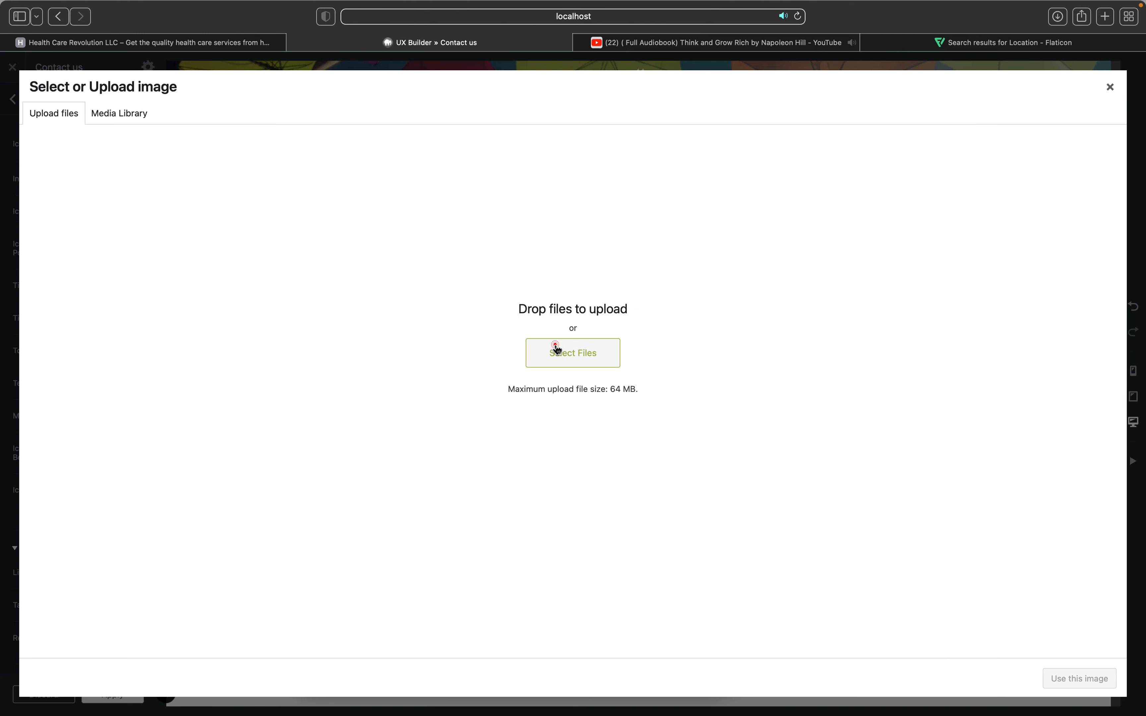
click(558, 349)
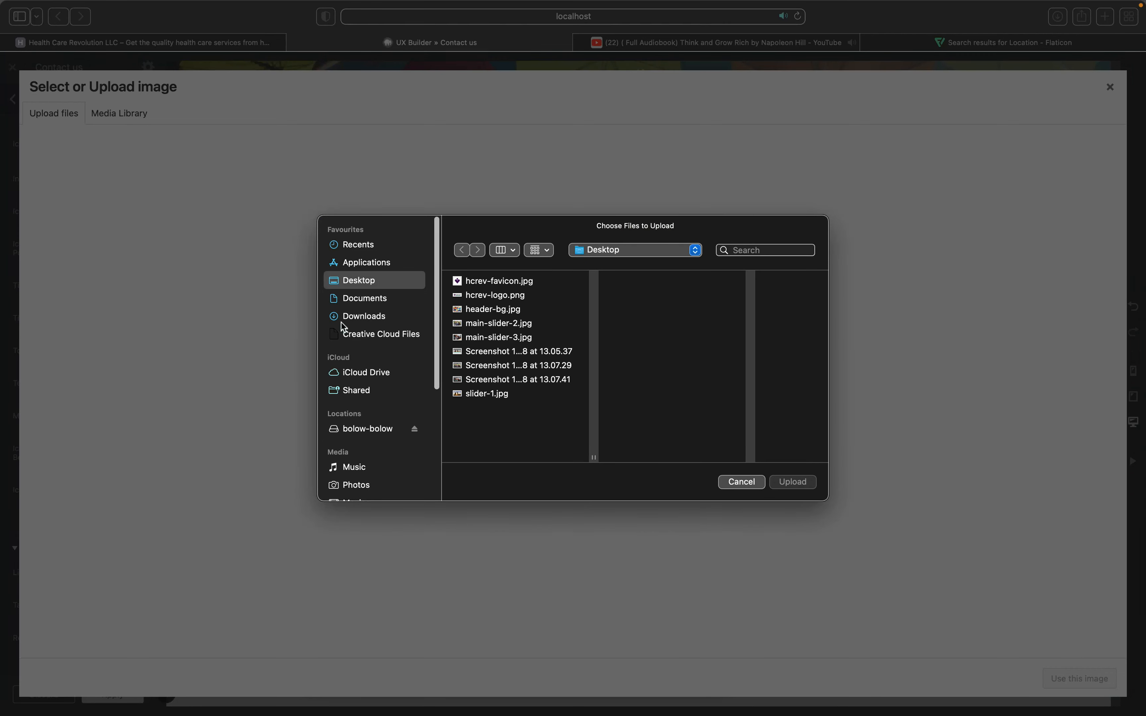
click(364, 316)
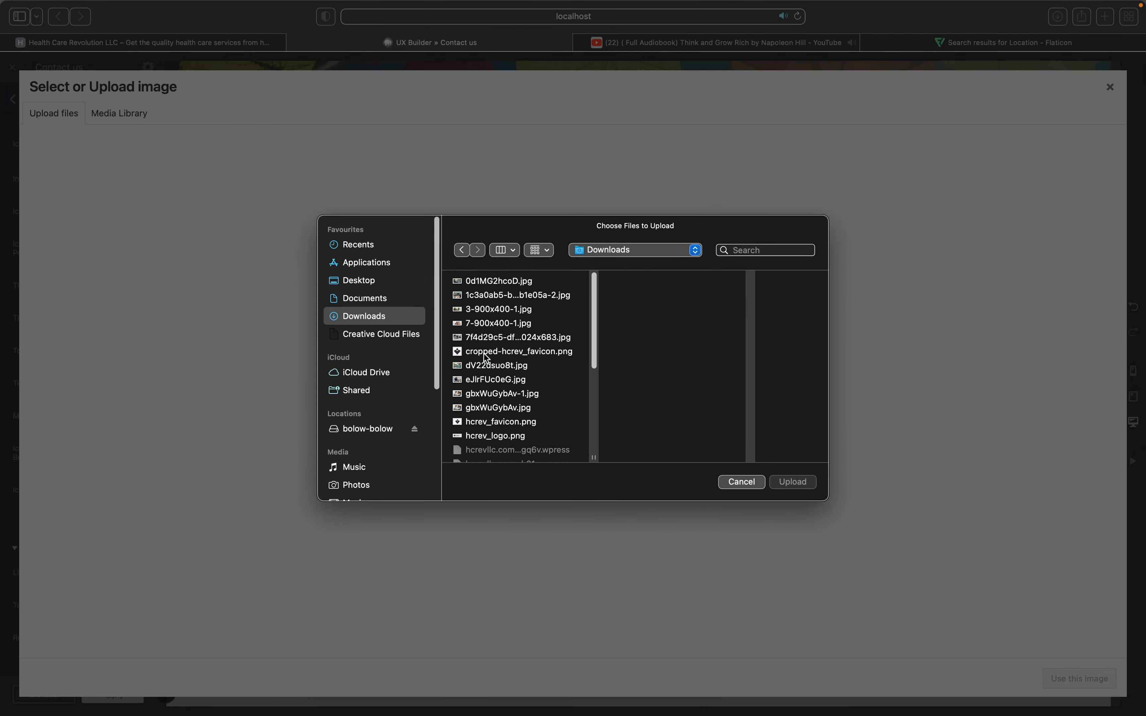
scroll(483, 353, down, 10)
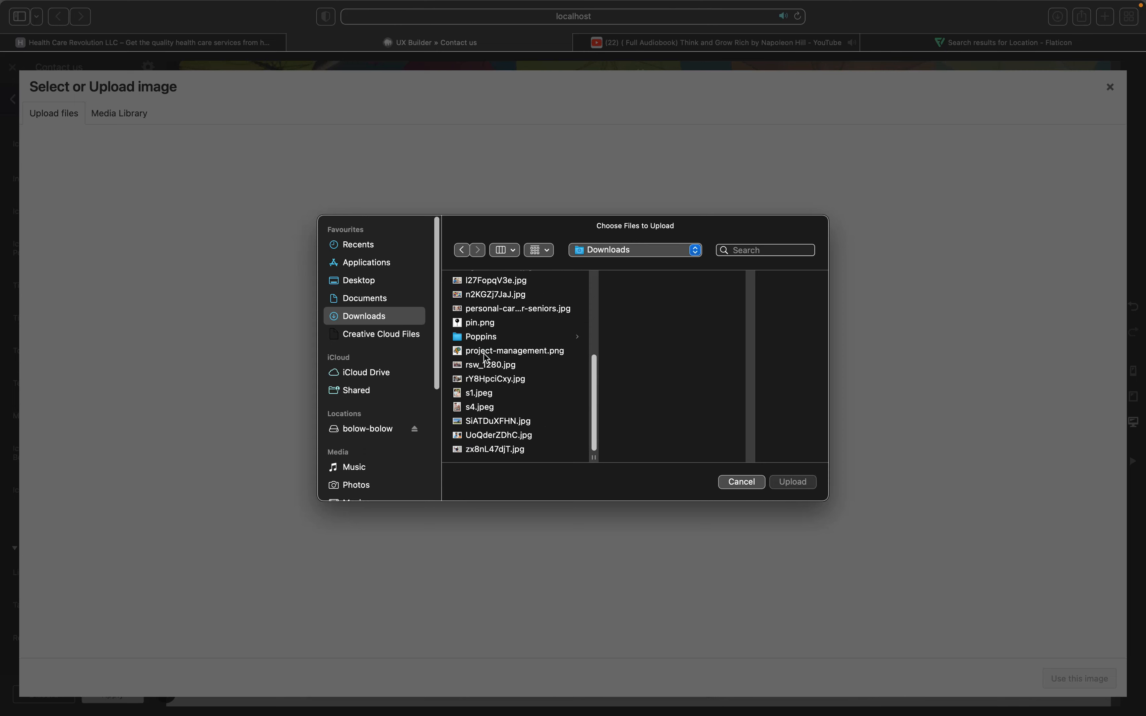
click(475, 323)
click(789, 481)
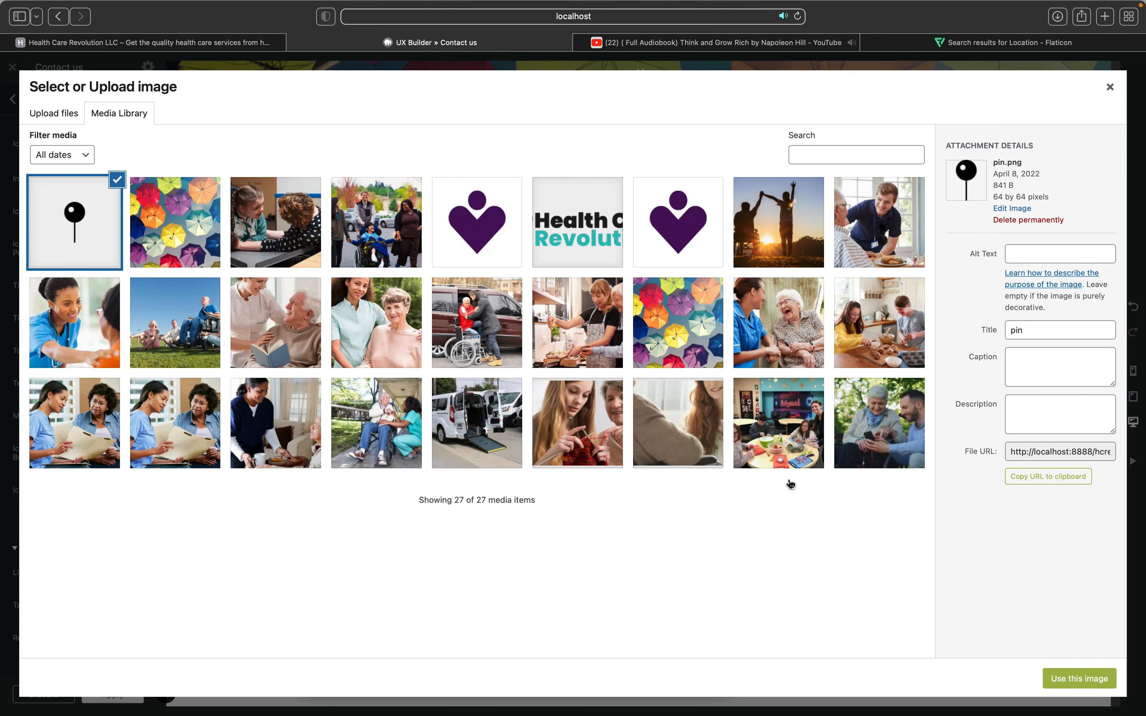
click(1063, 679)
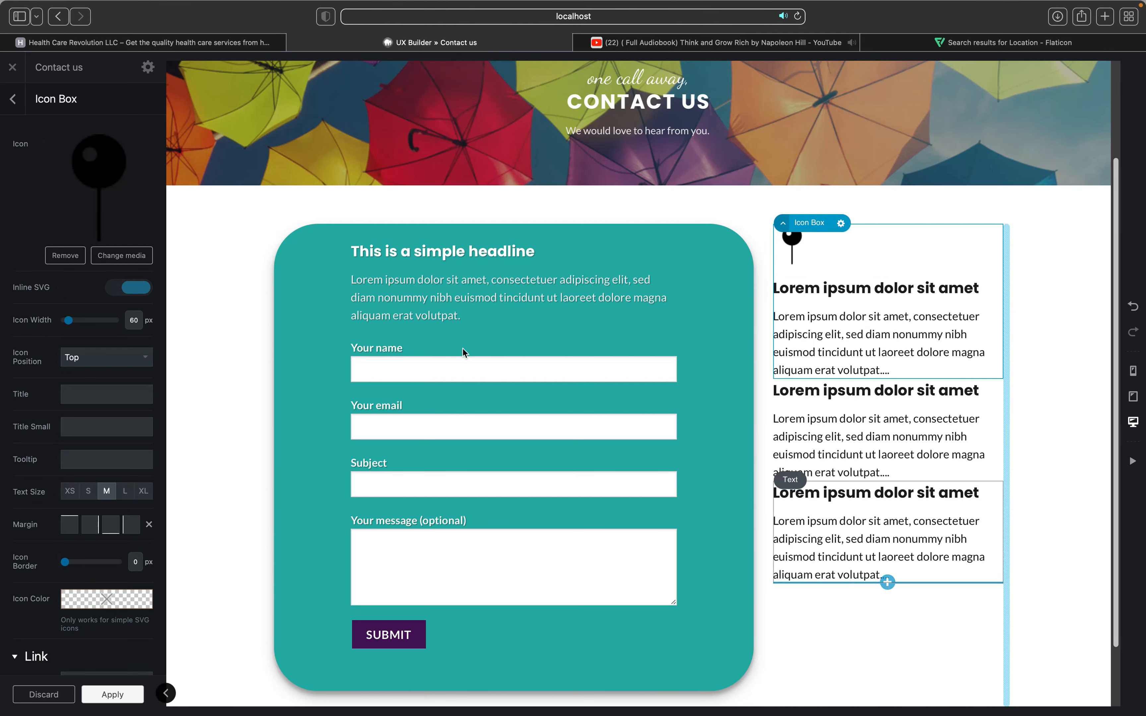
Step: Change the first info block's heading to a Heading 4 reading 'Come visit us'
click(837, 299)
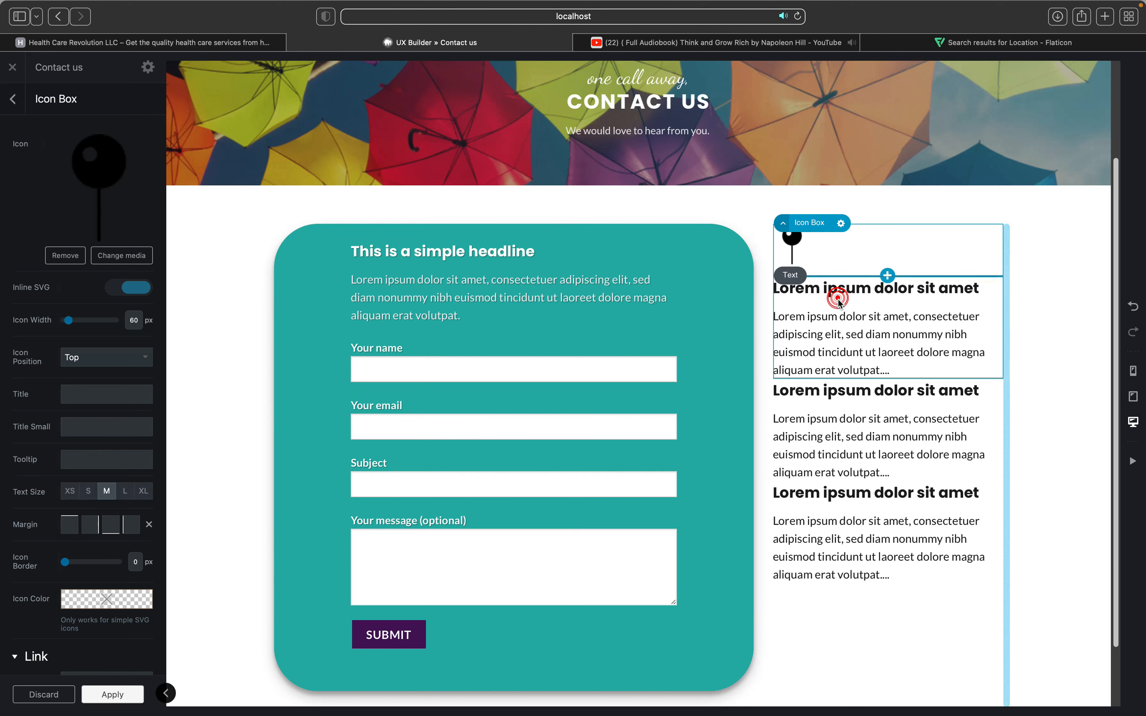
click(851, 306)
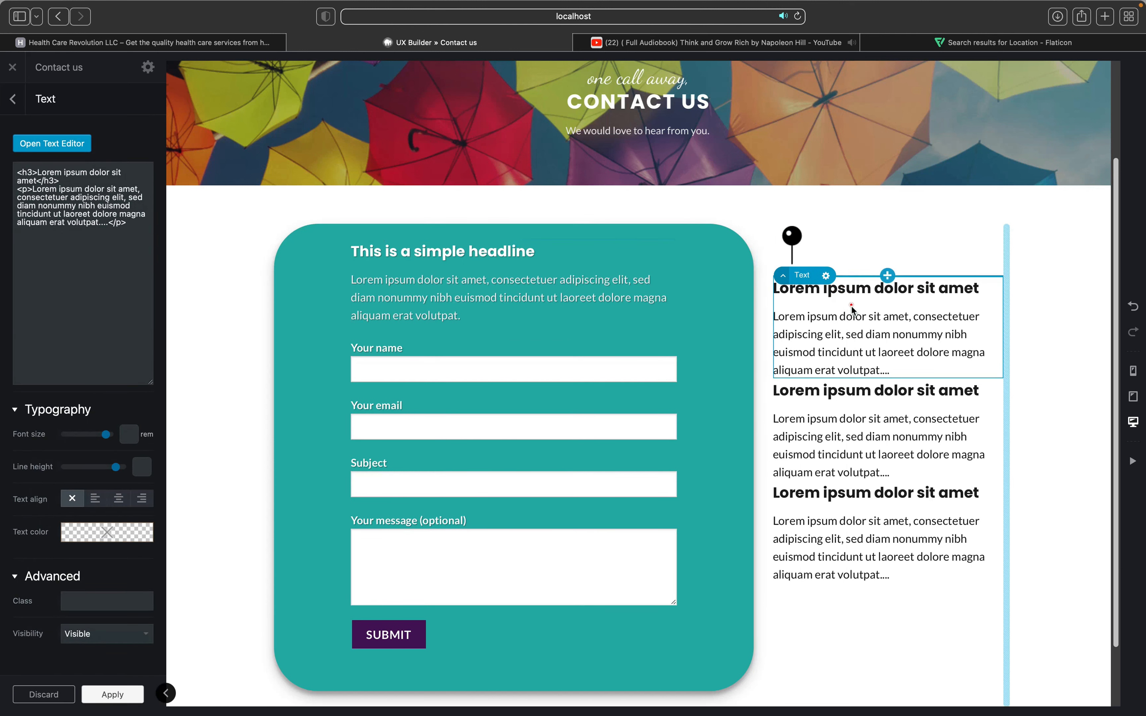
drag(185, 226, 26, 223)
click(121, 118)
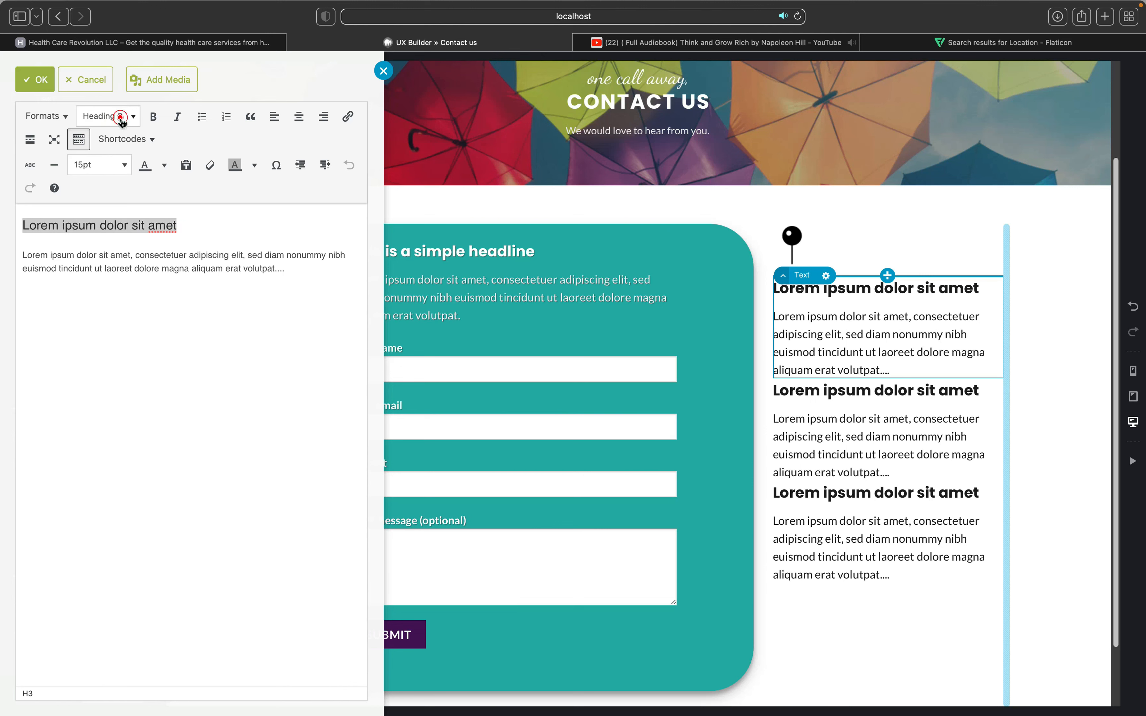
click(112, 226)
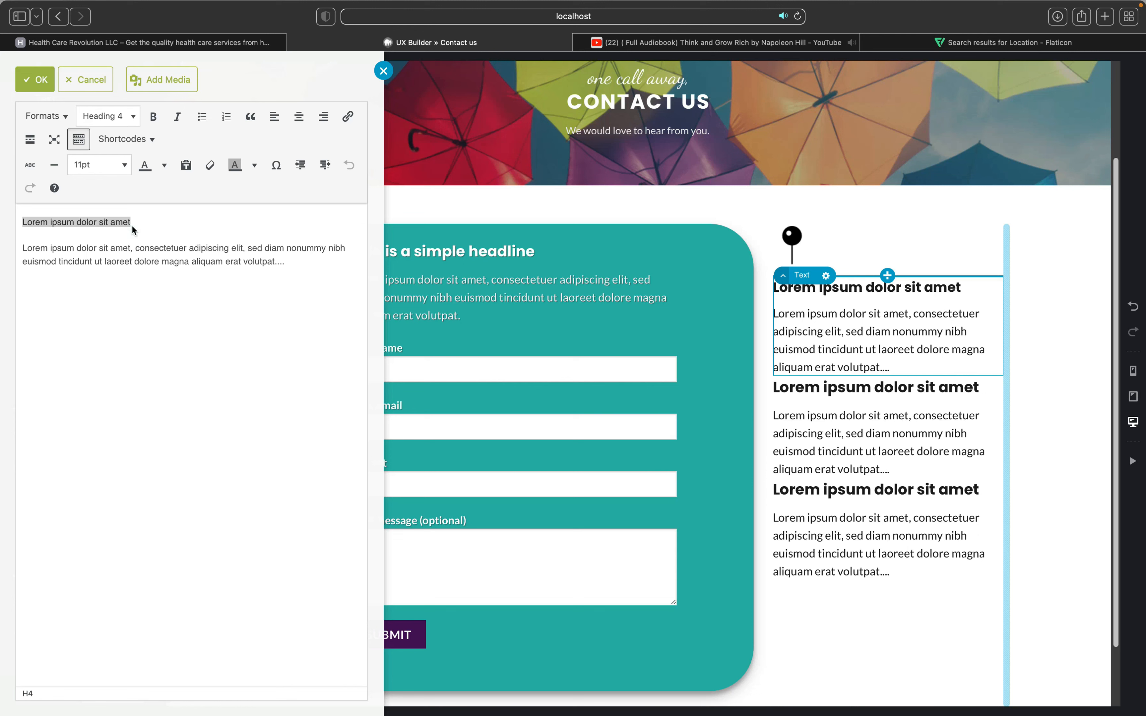
text(Find )
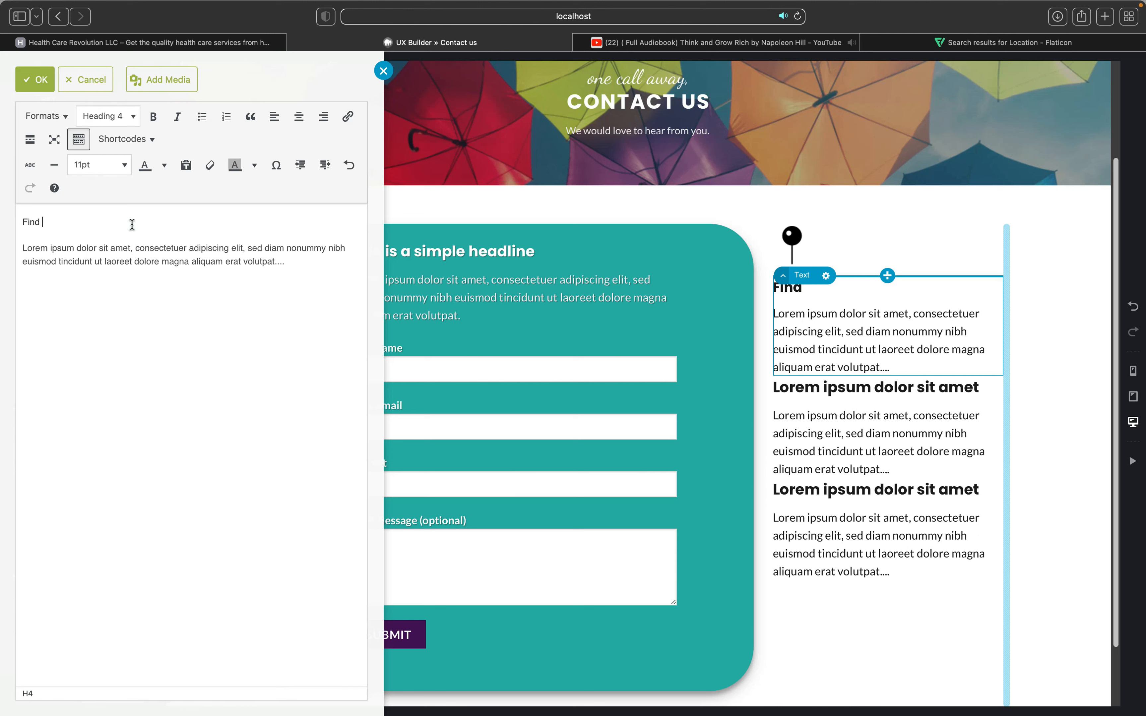
text(us at)
key(BackSpace)
key(BackSpace)
key(BackSpace)
key(BackSpace)
key(BackSpace)
key(BackSpace)
text(Come visit)
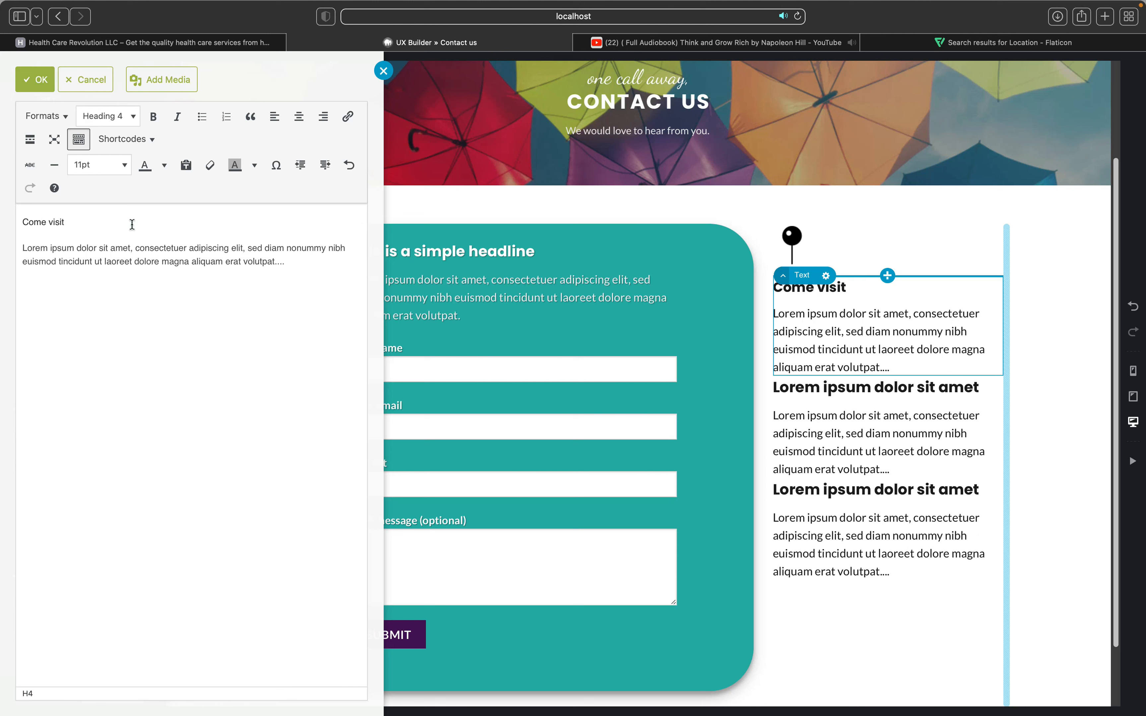
text( us)
Step: Replace the Lorem placeholder paragraph with 'Toledo, Ohio' and apply the edit
drag(300, 263, 28, 244)
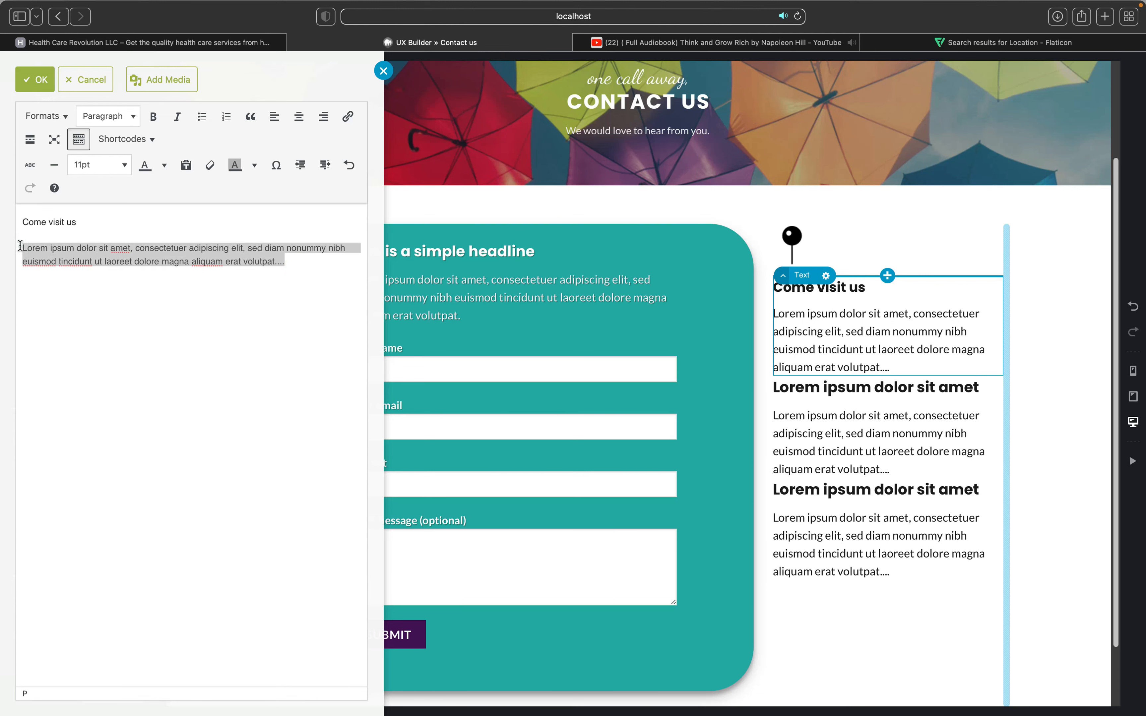
key(BackSpace)
text(T)
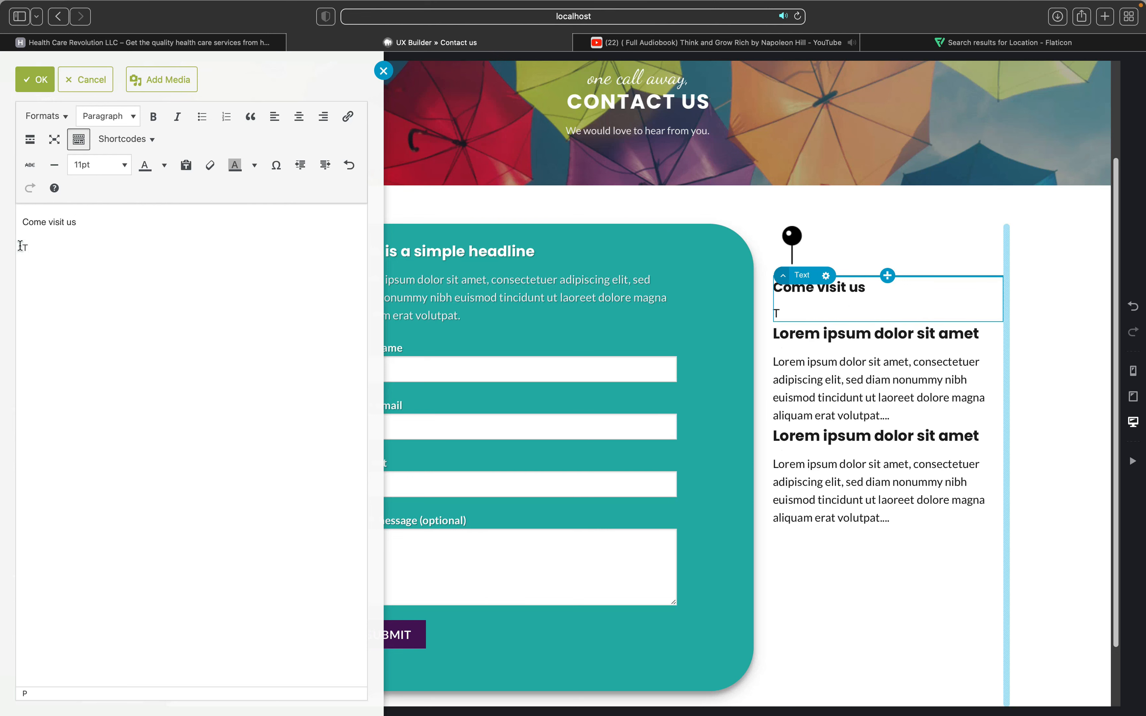
text(oledo, Ohio)
click(811, 382)
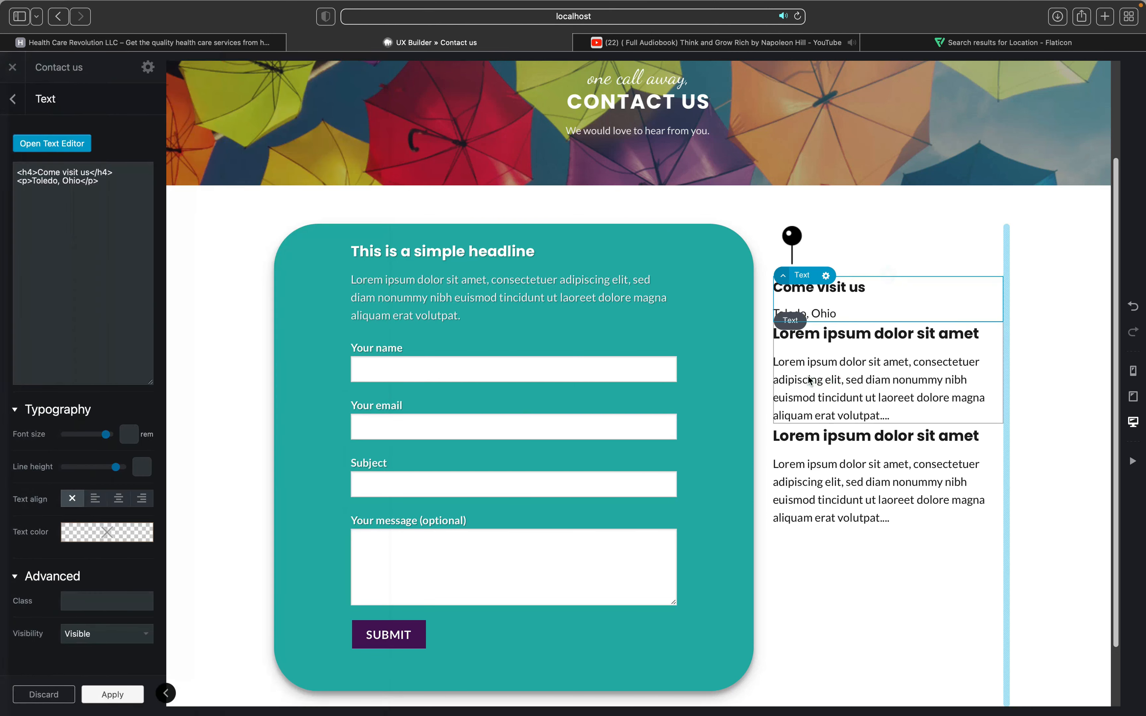
click(809, 380)
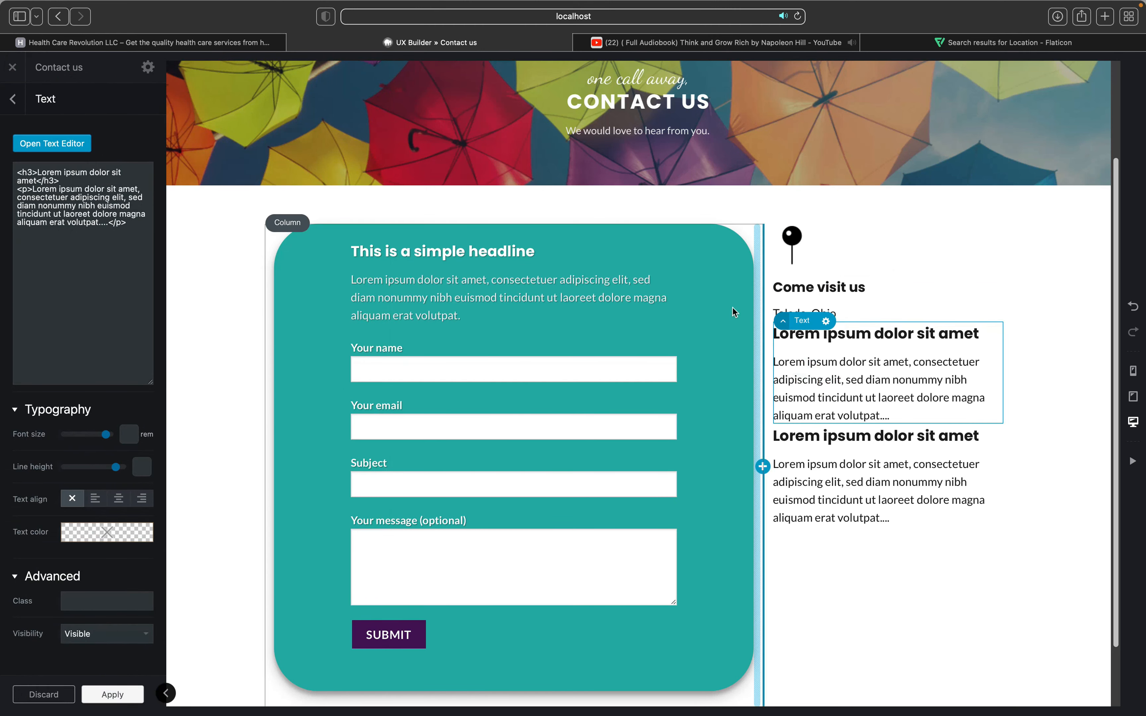
Step: Search Flaticon icons for 'email us'
click(943, 42)
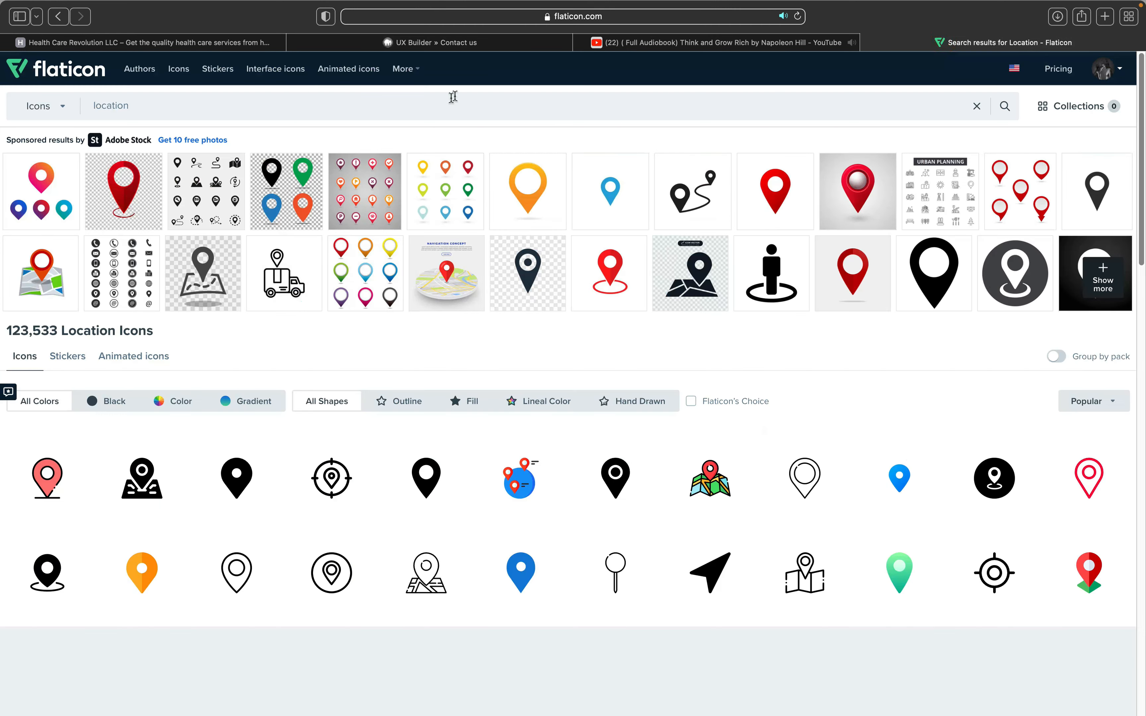
click(436, 103)
key(super+a)
text(email us)
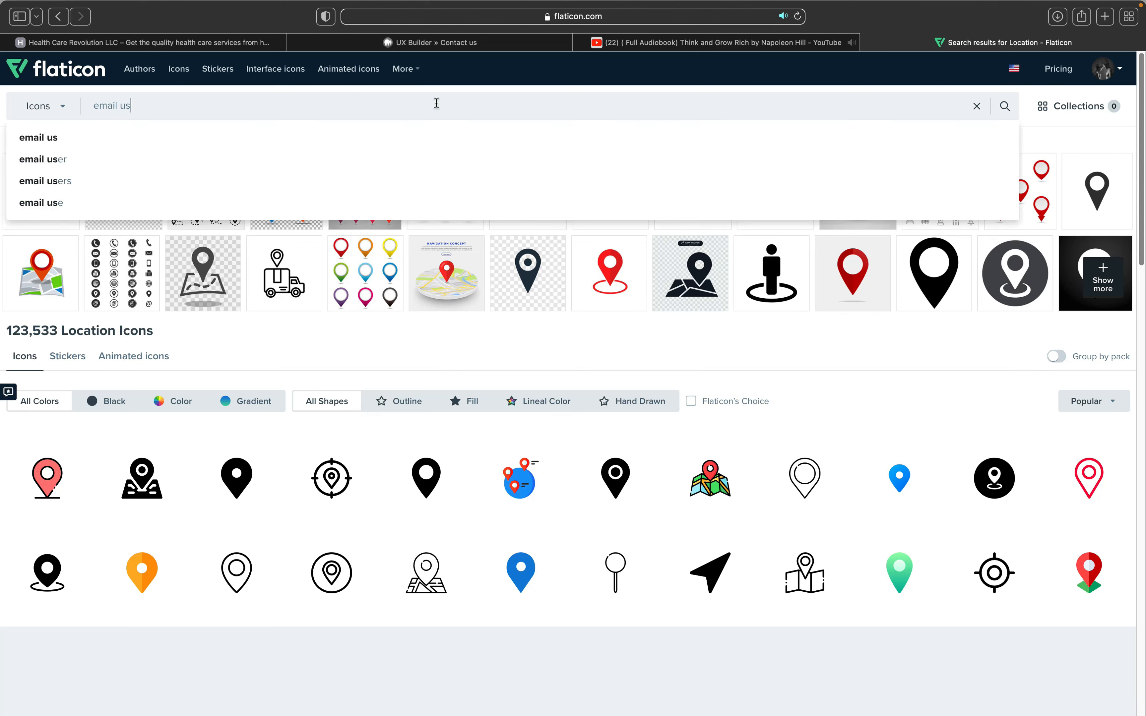
key(Return)
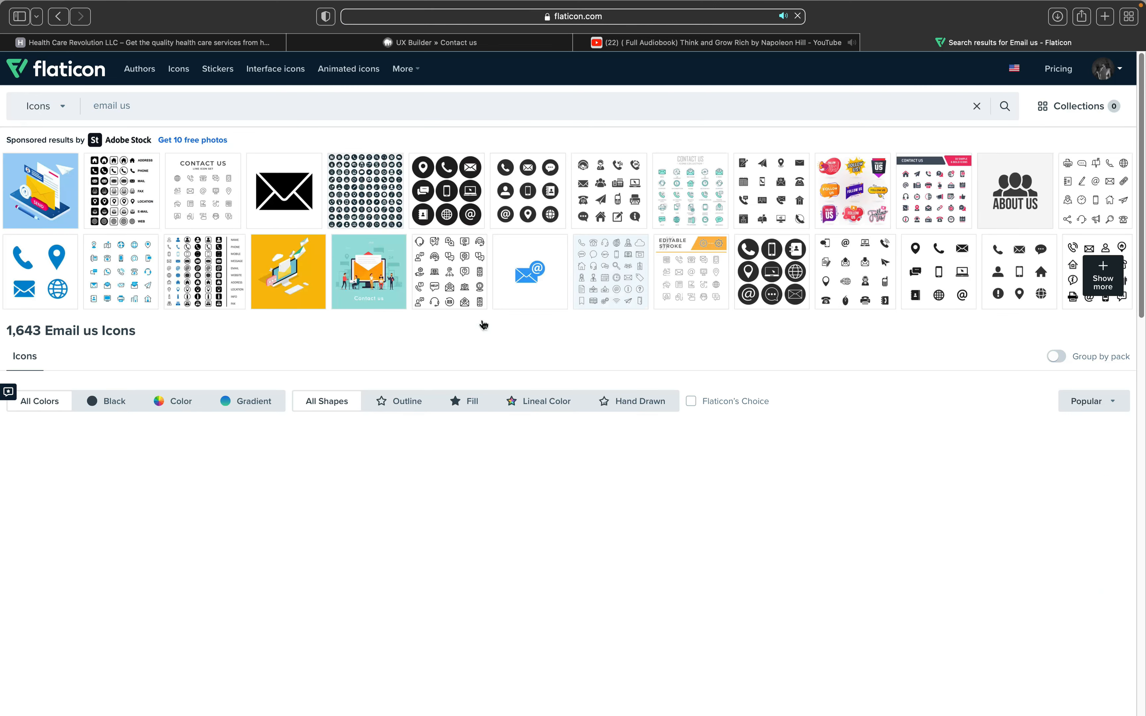
scroll(482, 326, down, 1)
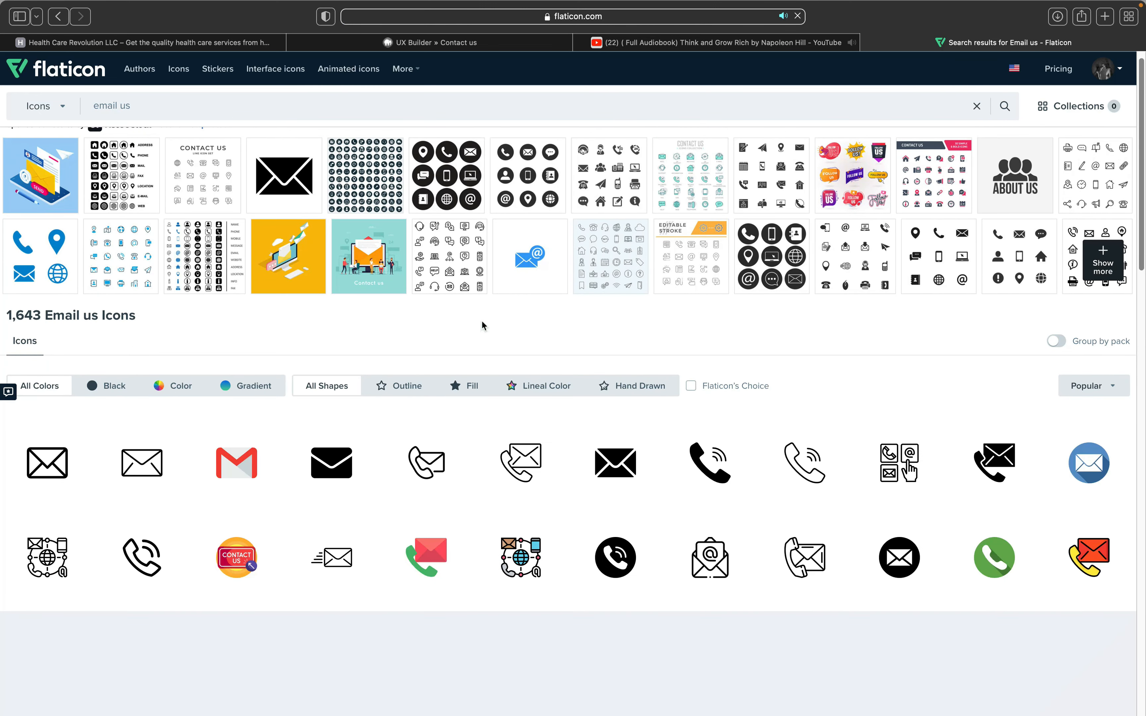
Step: Download the black filled envelope icon as a 128px PNG, then return to the page builder
click(612, 466)
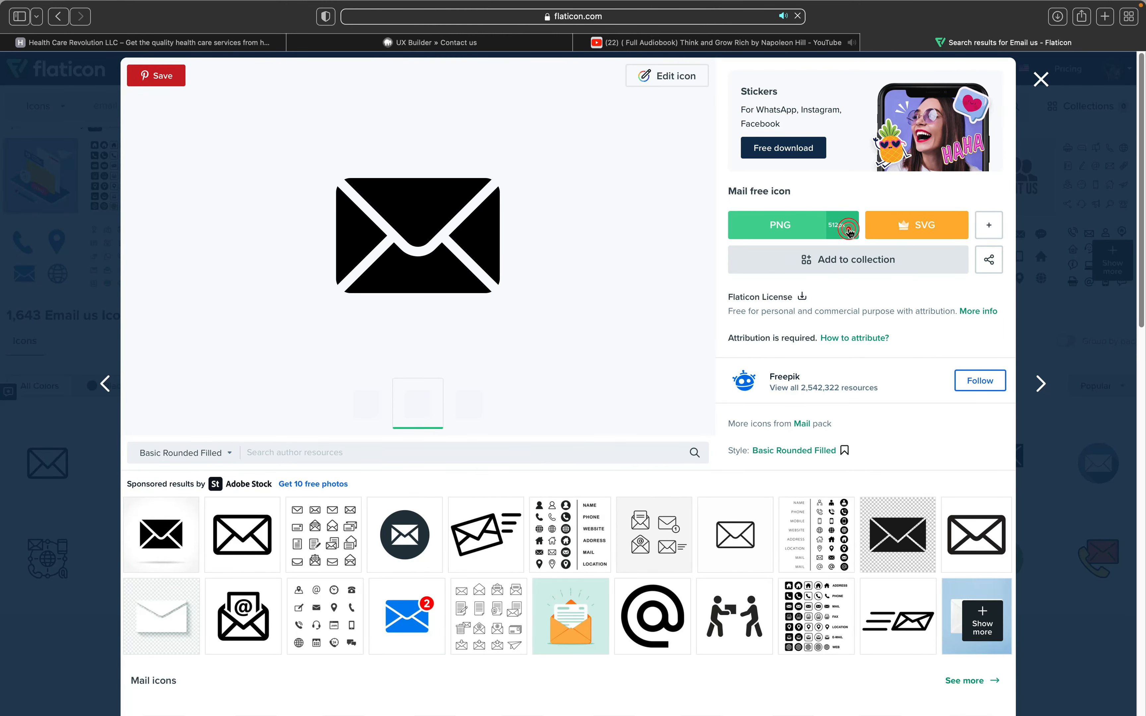
click(850, 234)
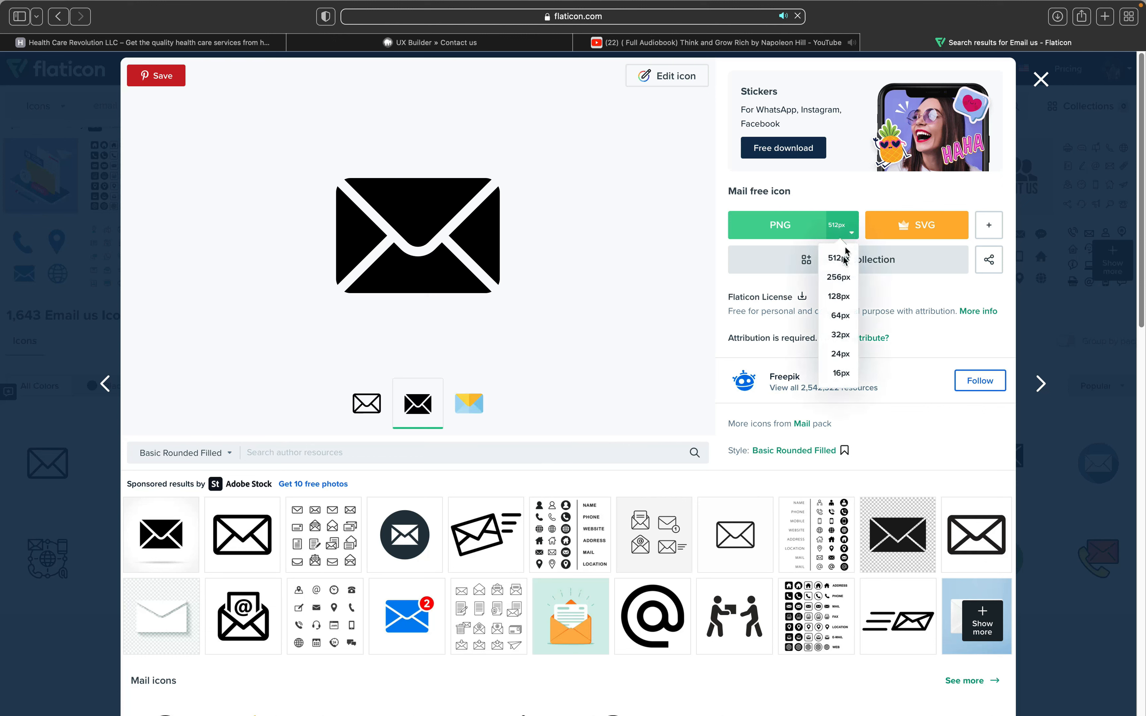
click(840, 297)
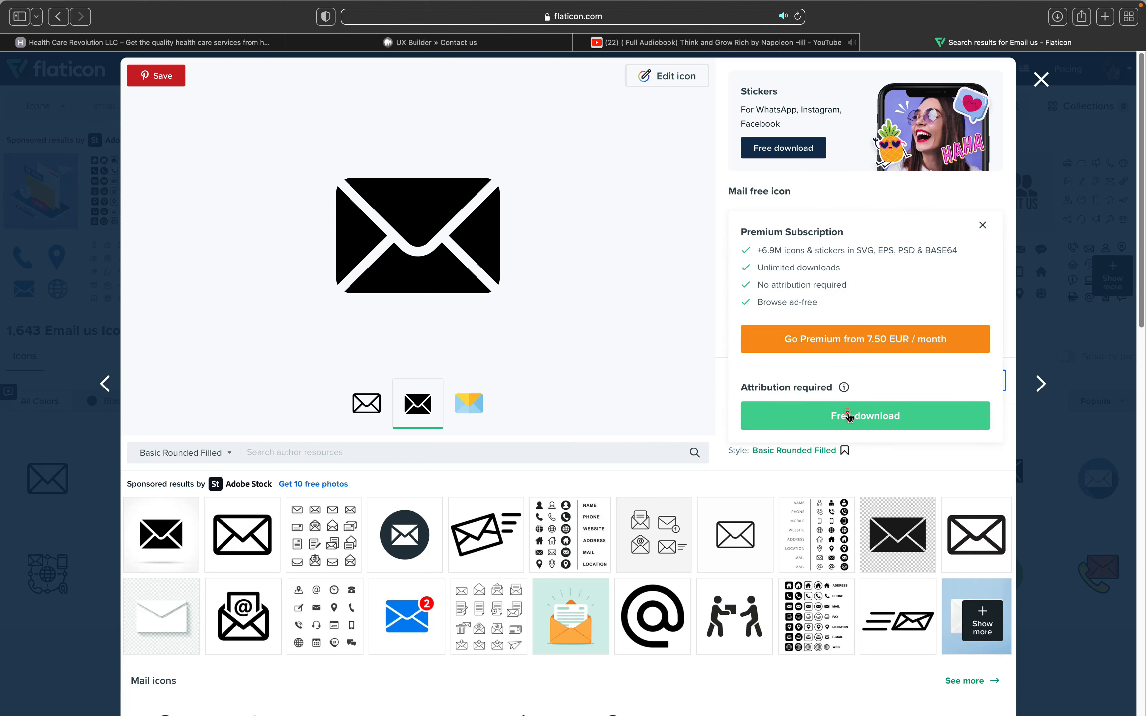
click(847, 416)
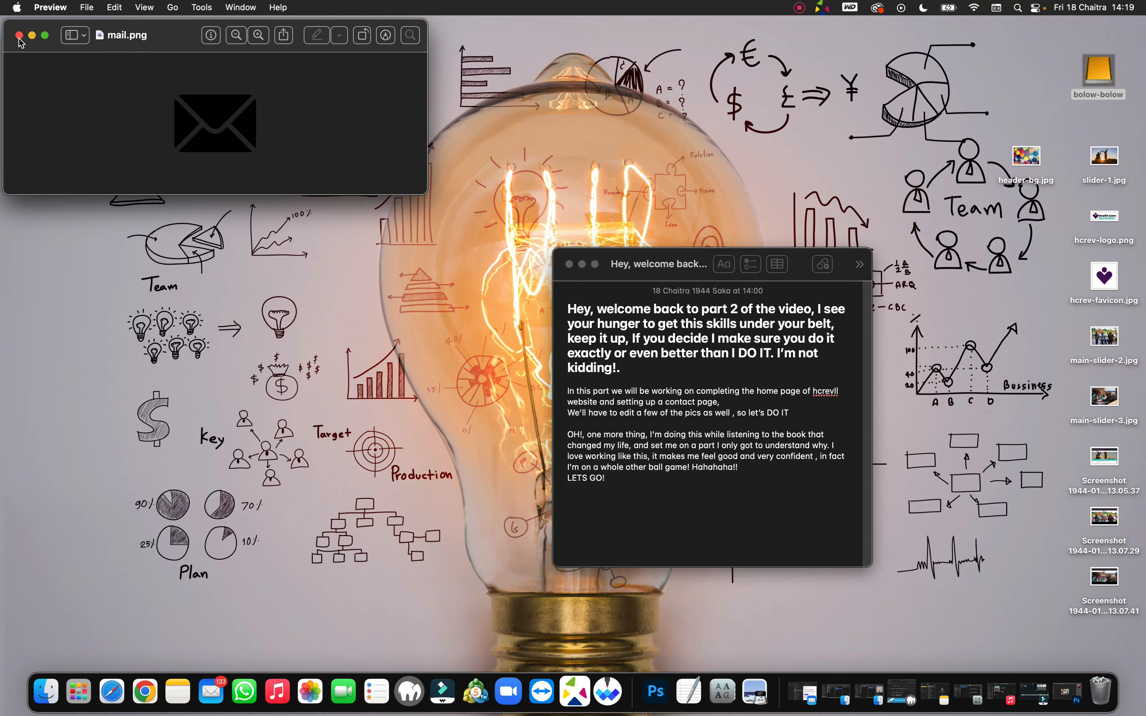
click(19, 36)
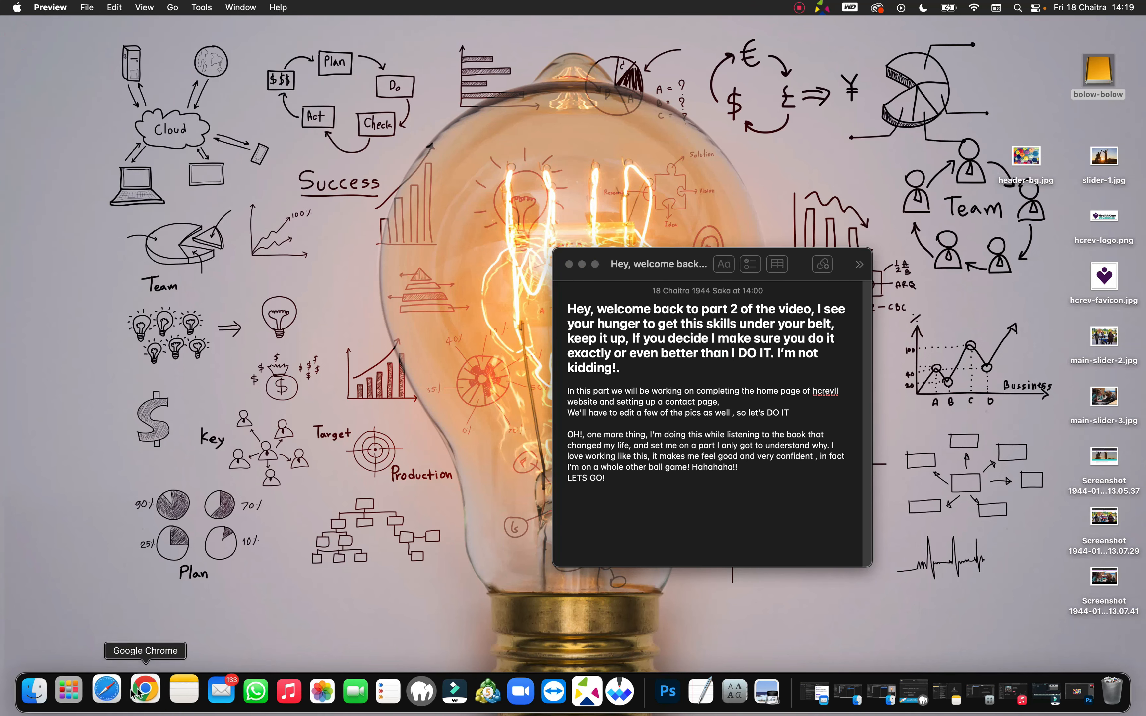
click(112, 687)
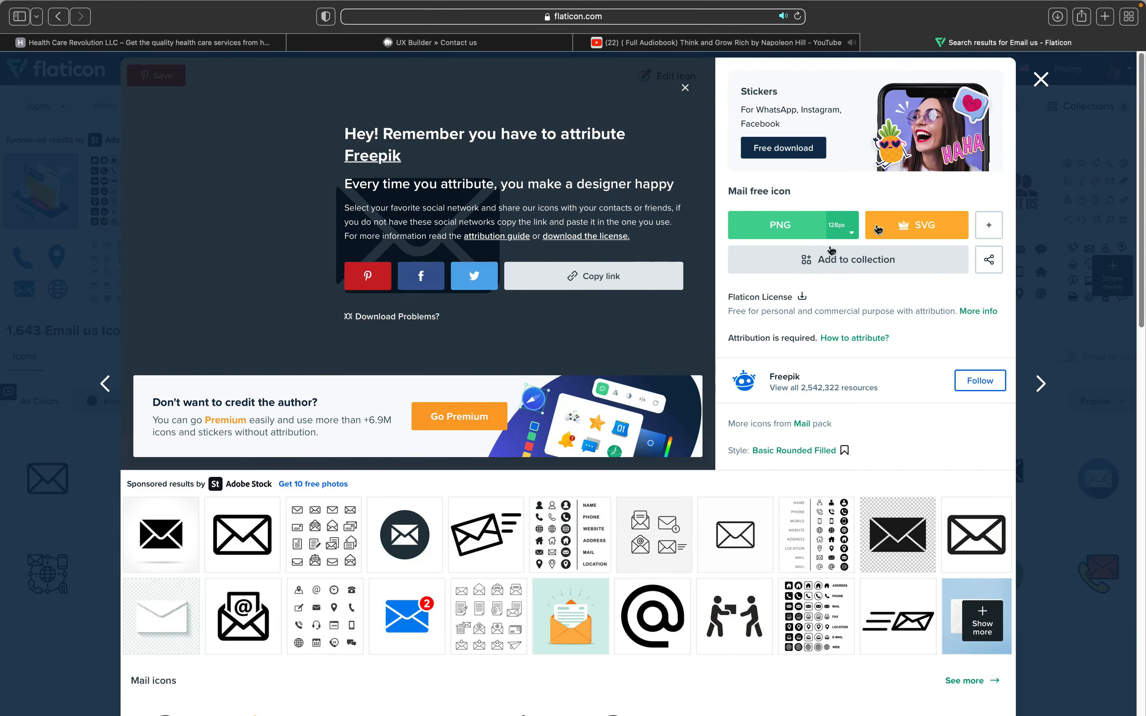
click(1041, 79)
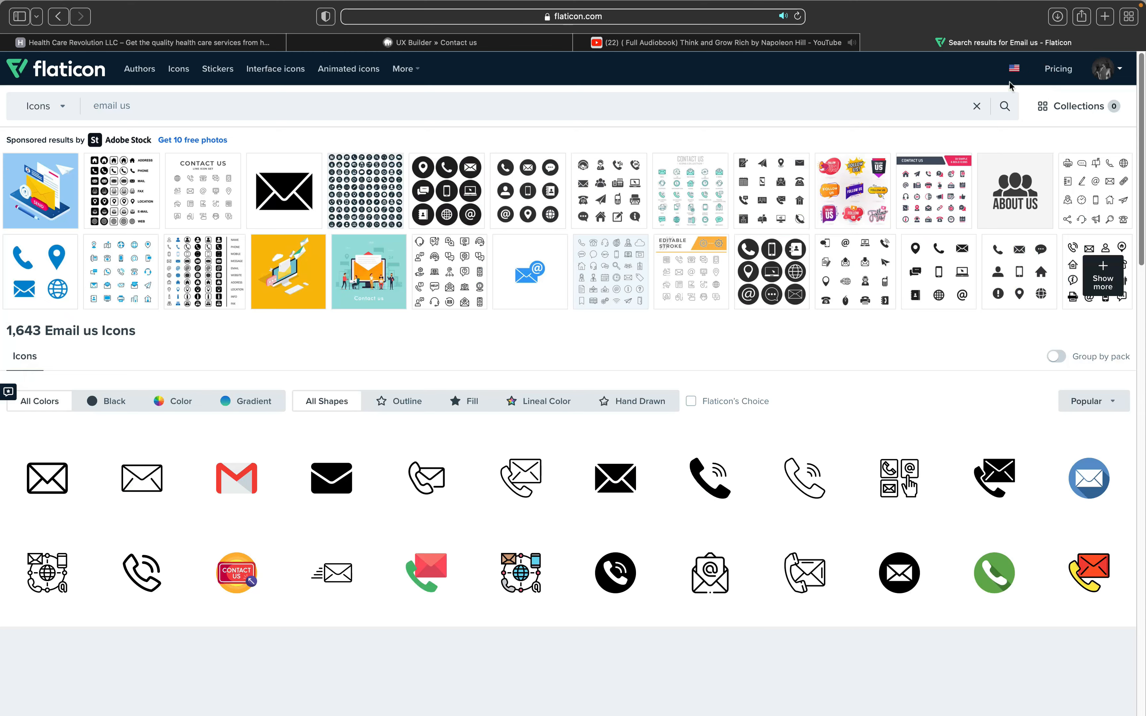
click(486, 40)
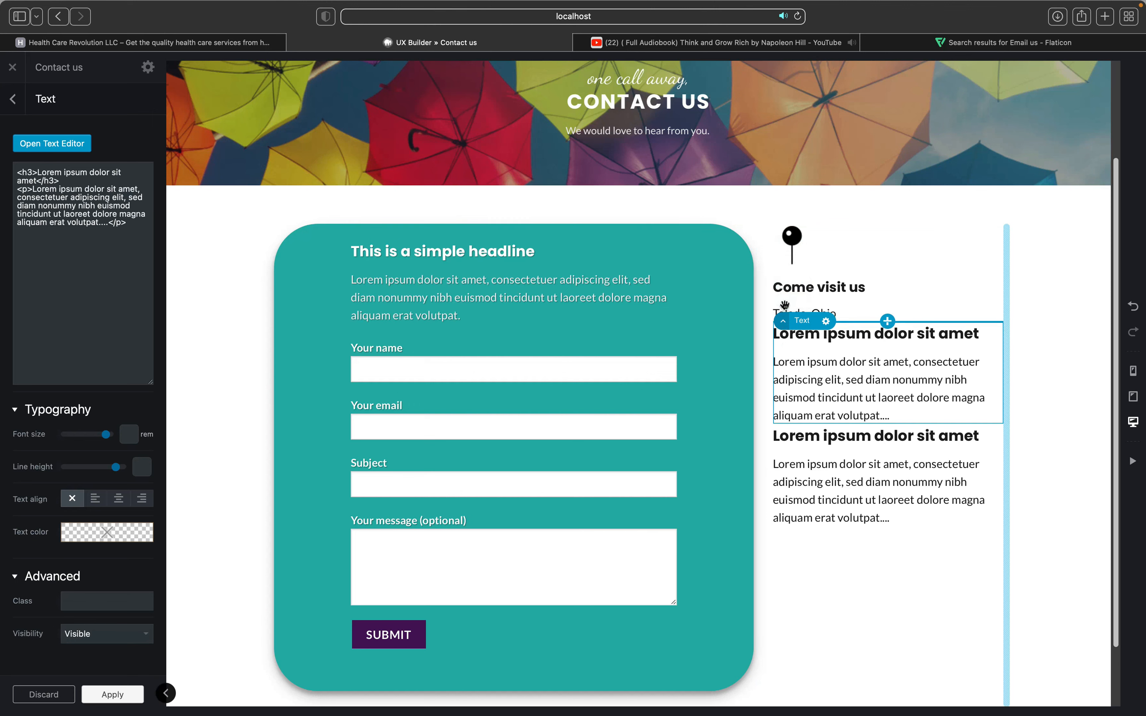
Step: Start uploading a new image for the second icon box's icon
click(783, 322)
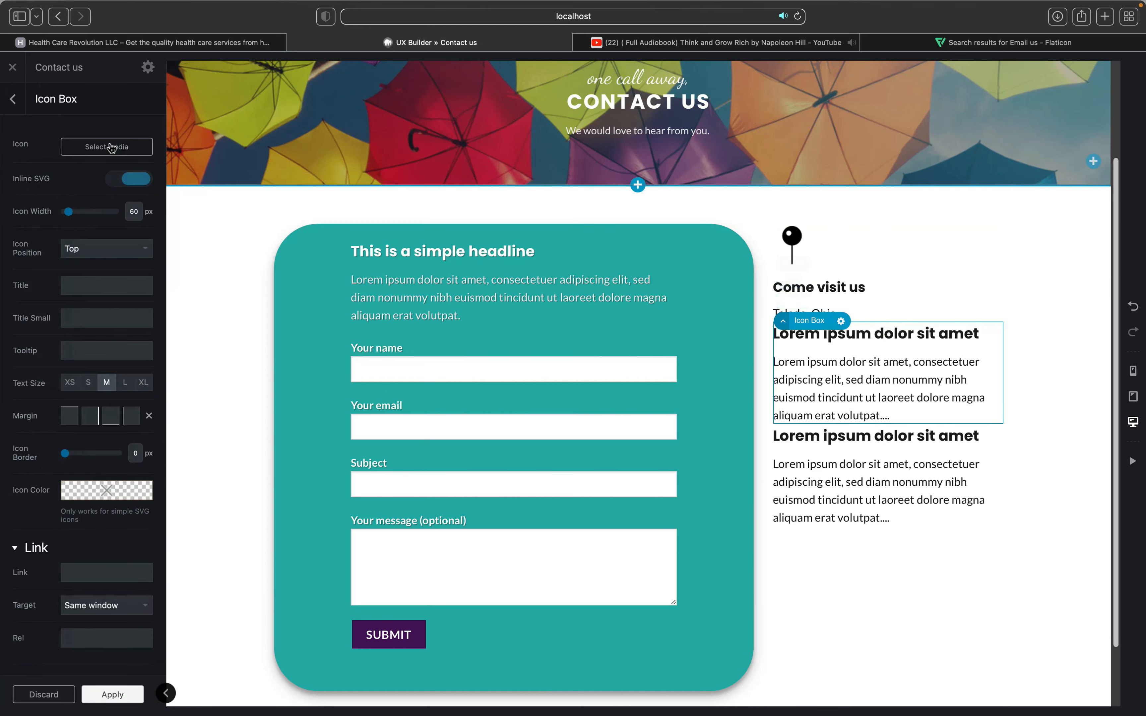
click(108, 146)
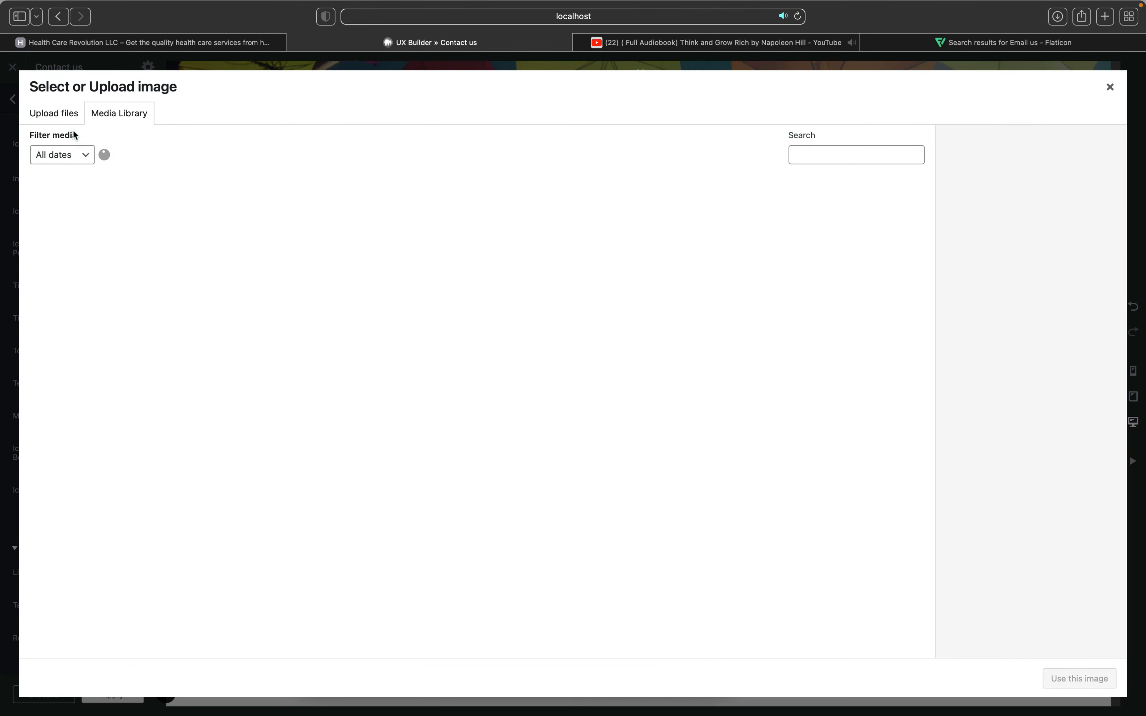
click(75, 117)
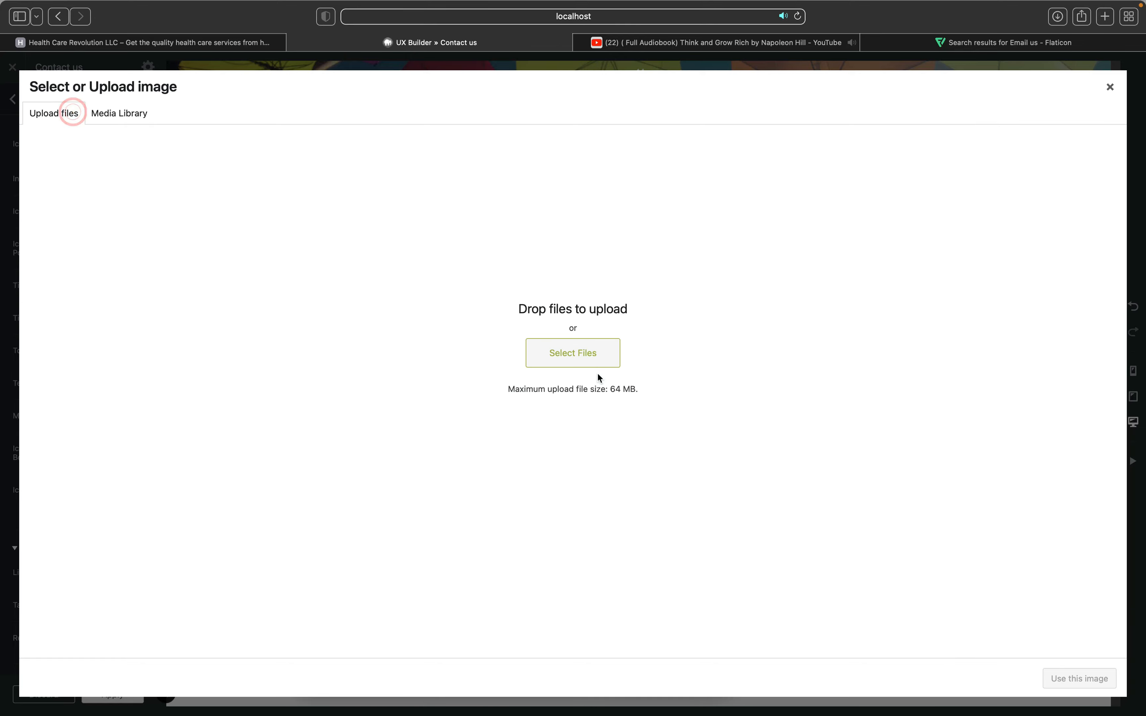
click(582, 363)
scroll(515, 407, down, 2)
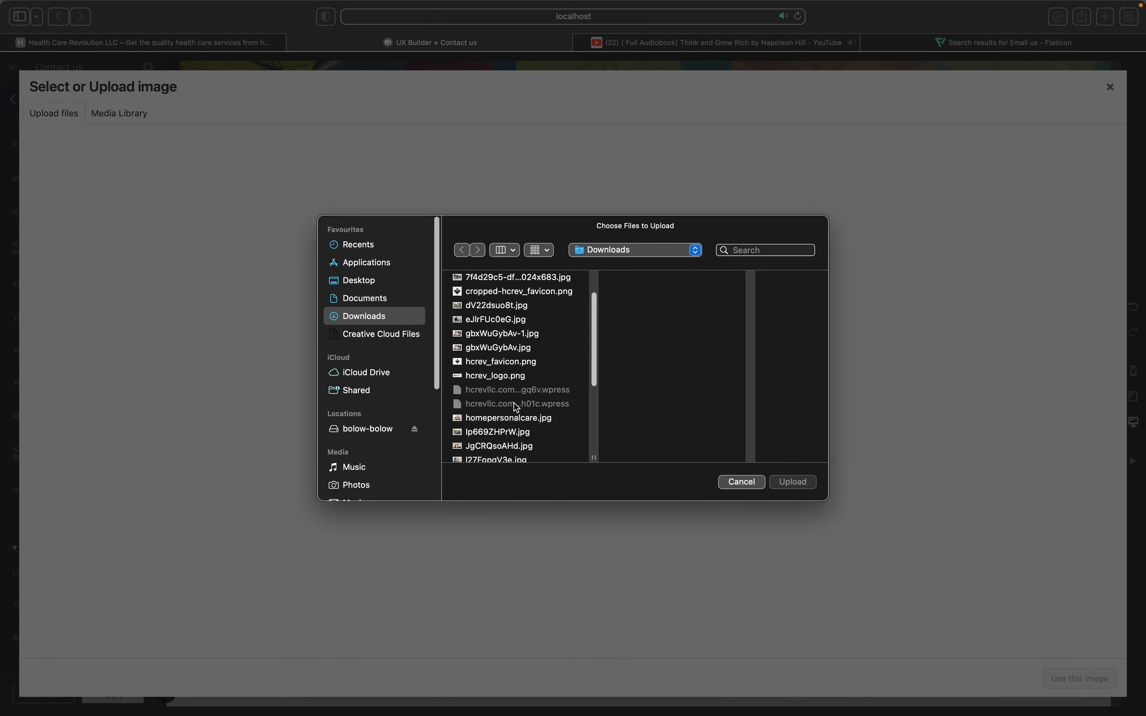
scroll(514, 403, down, 5)
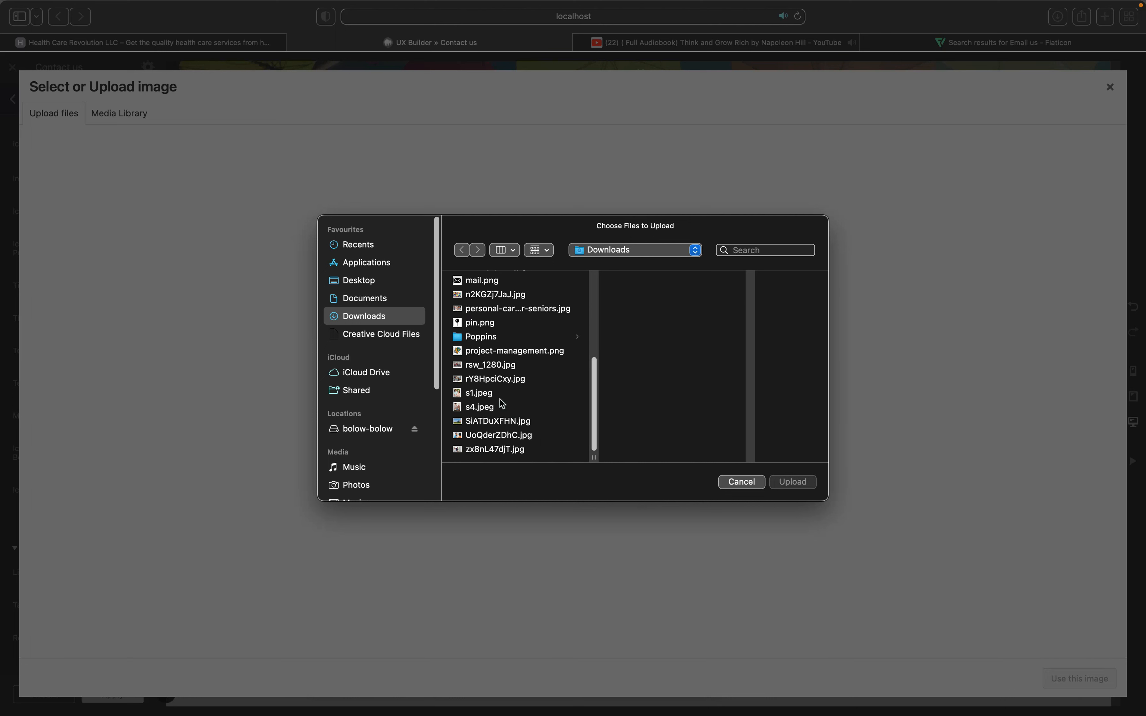
scroll(503, 404, up, 6)
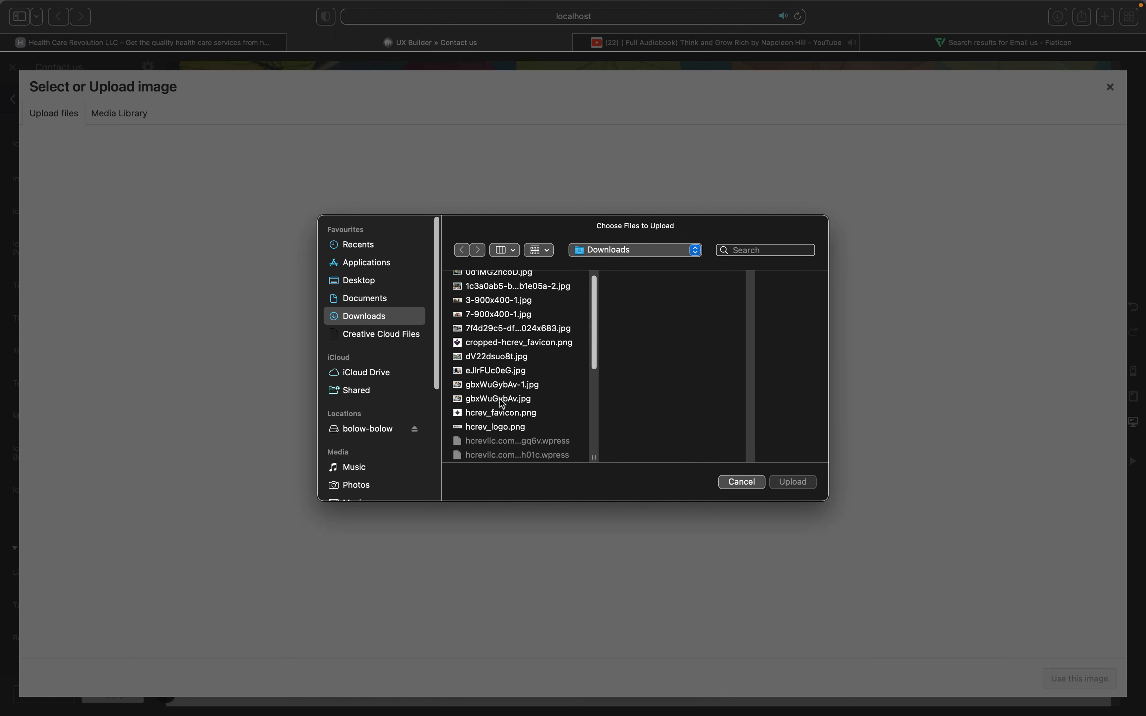
scroll(502, 403, up, 1)
Step: Upload mail.png and use it as the second icon box's image
click(502, 397)
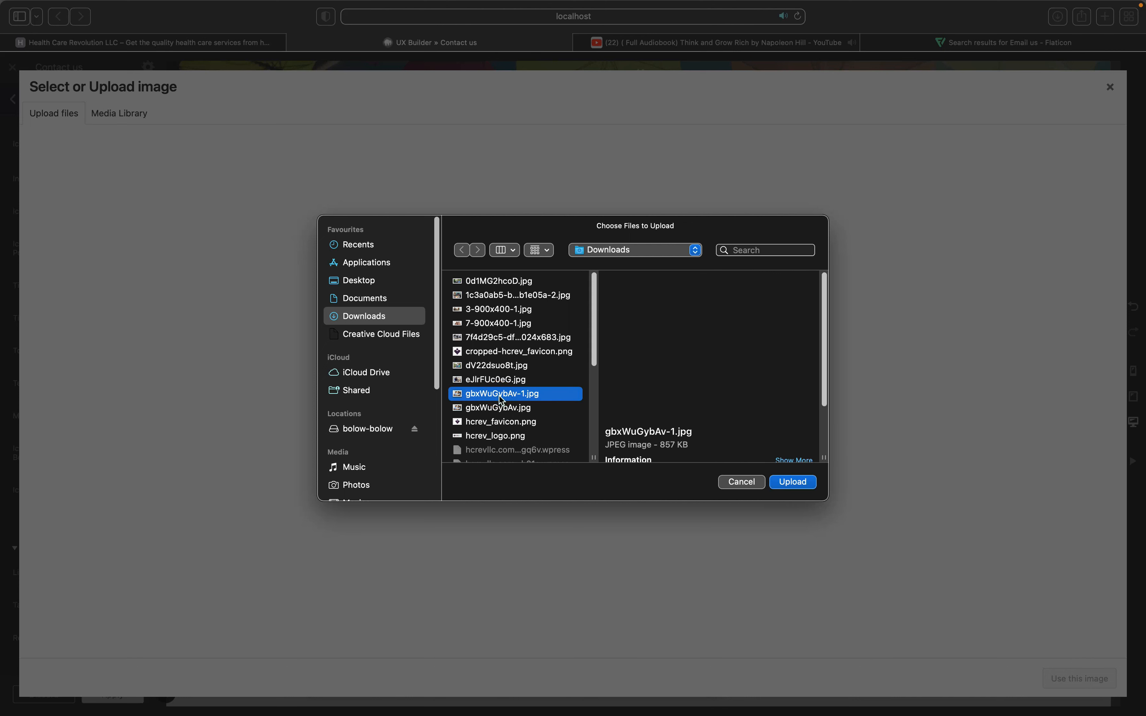
key(Up)
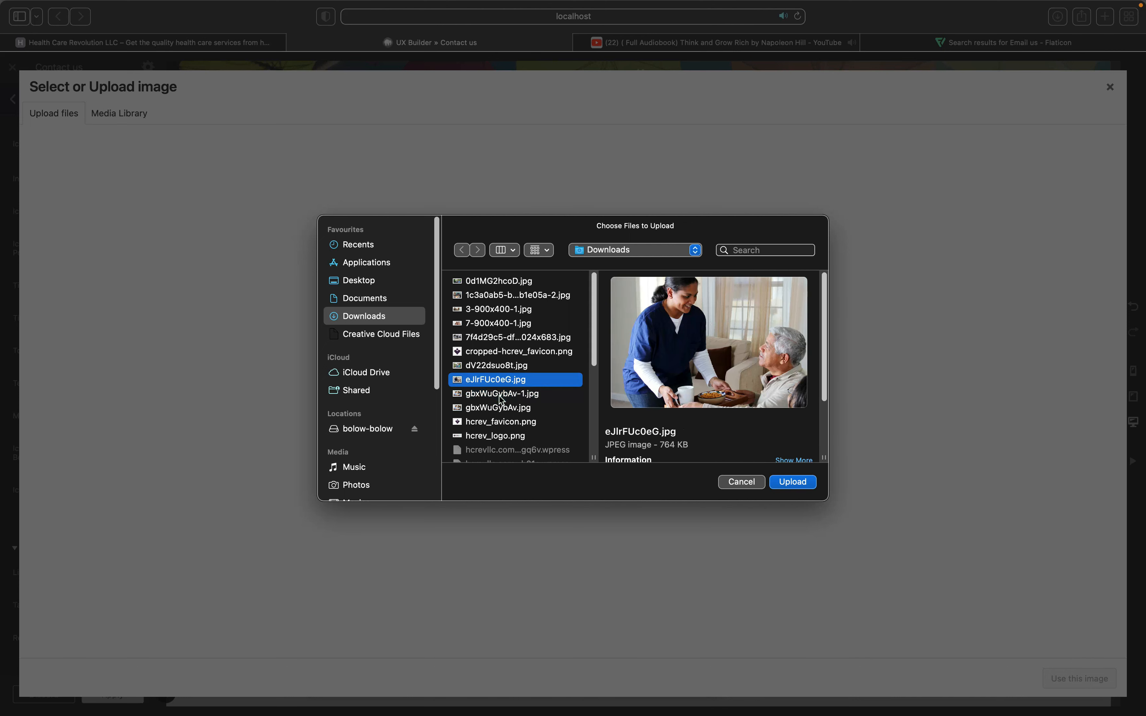
scroll(501, 398, down, 4)
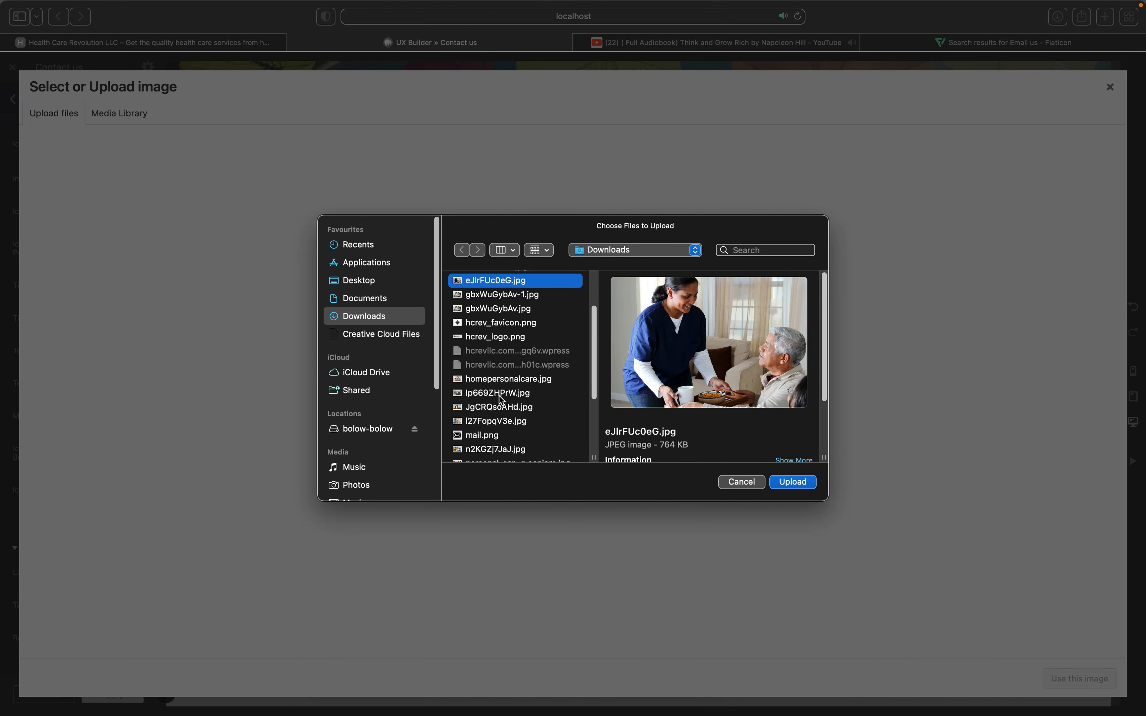
scroll(501, 398, down, 2)
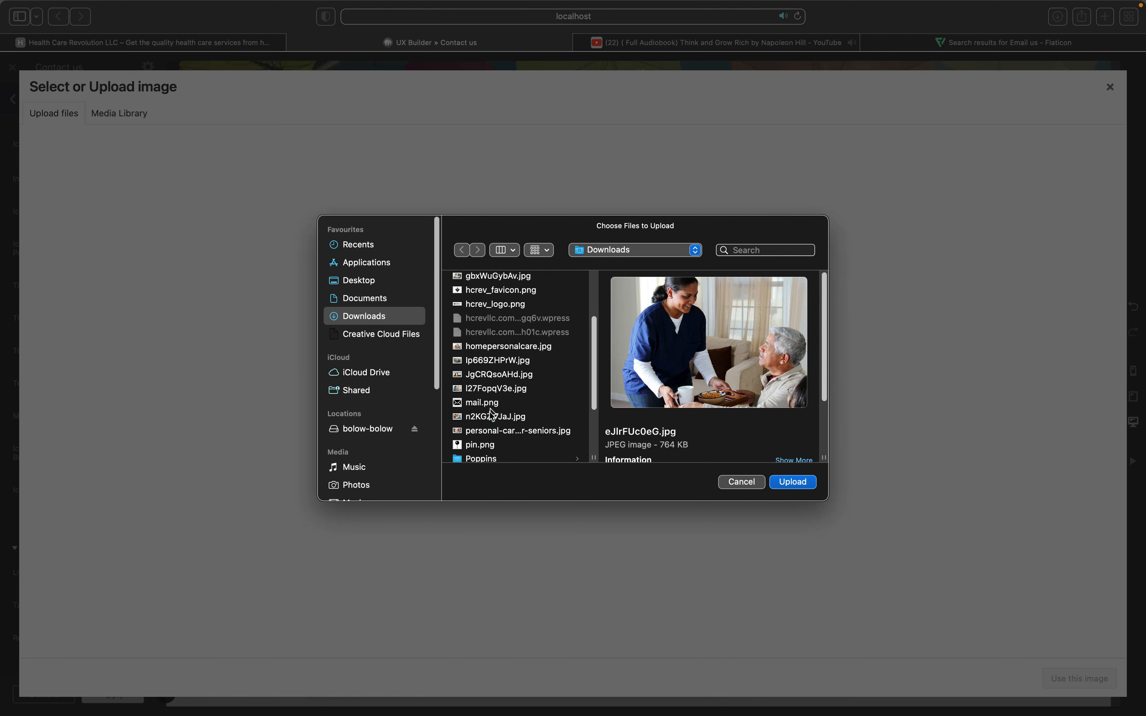
click(481, 402)
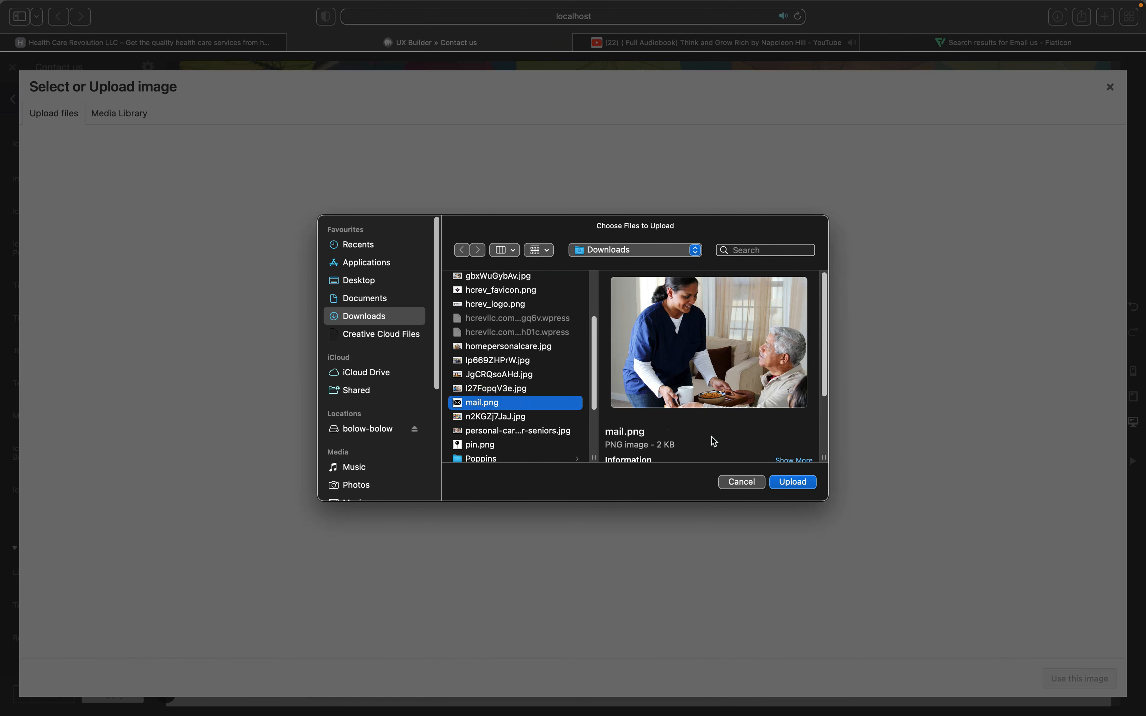
click(790, 485)
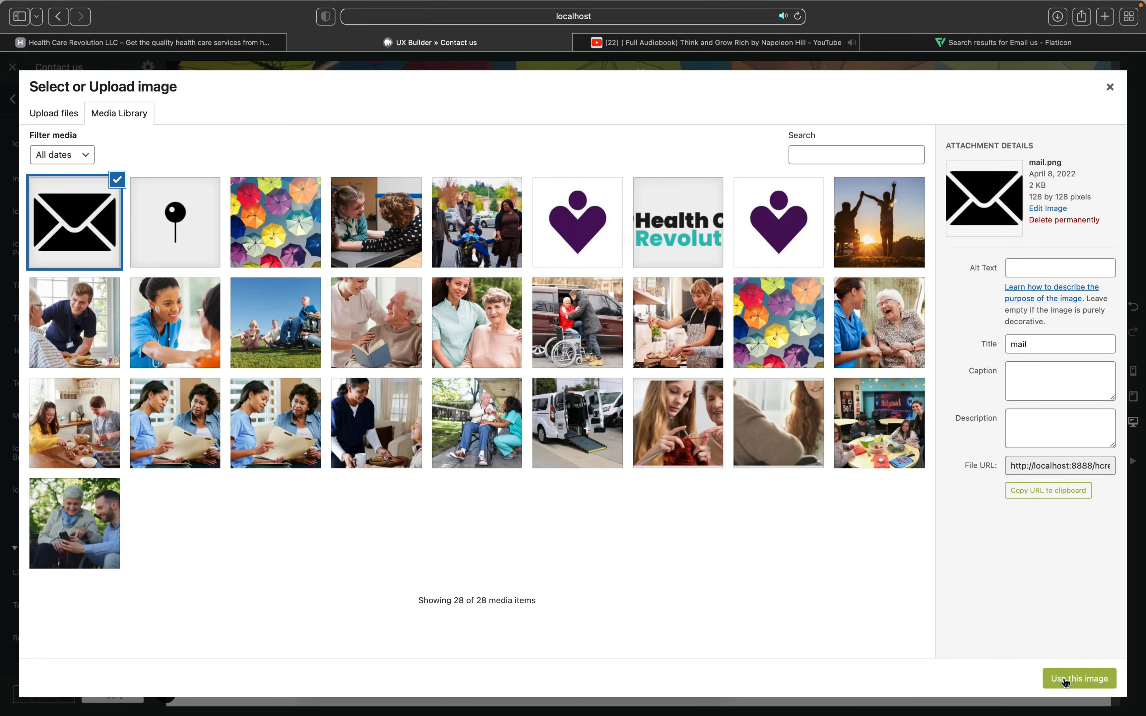
click(1065, 679)
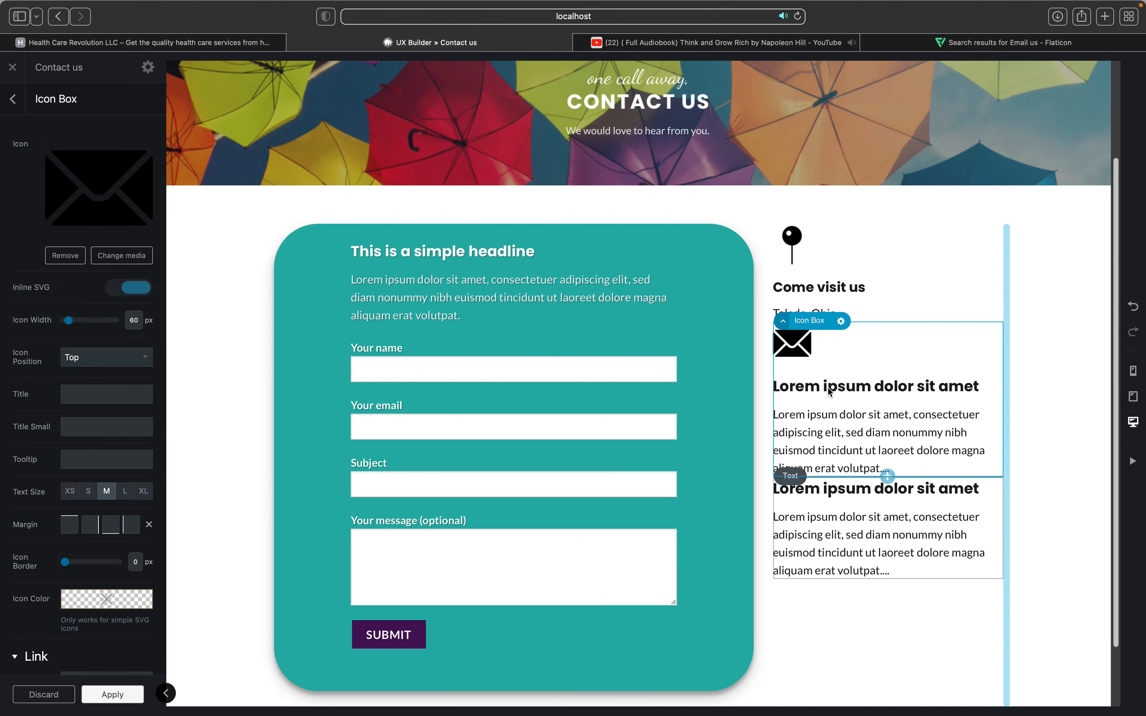
click(826, 395)
Step: Replace the placeholder heading with 'Send us an Email' formatted as Heading 4
double_click(827, 397)
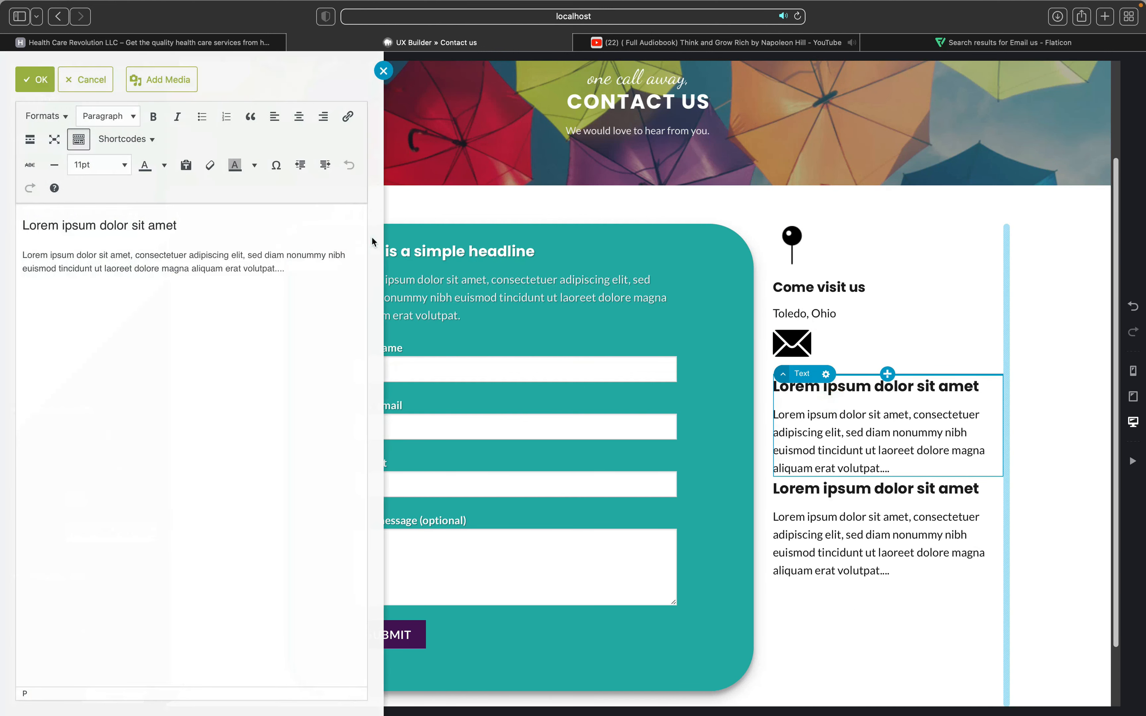
drag(184, 226, 20, 221)
key(BackSpace)
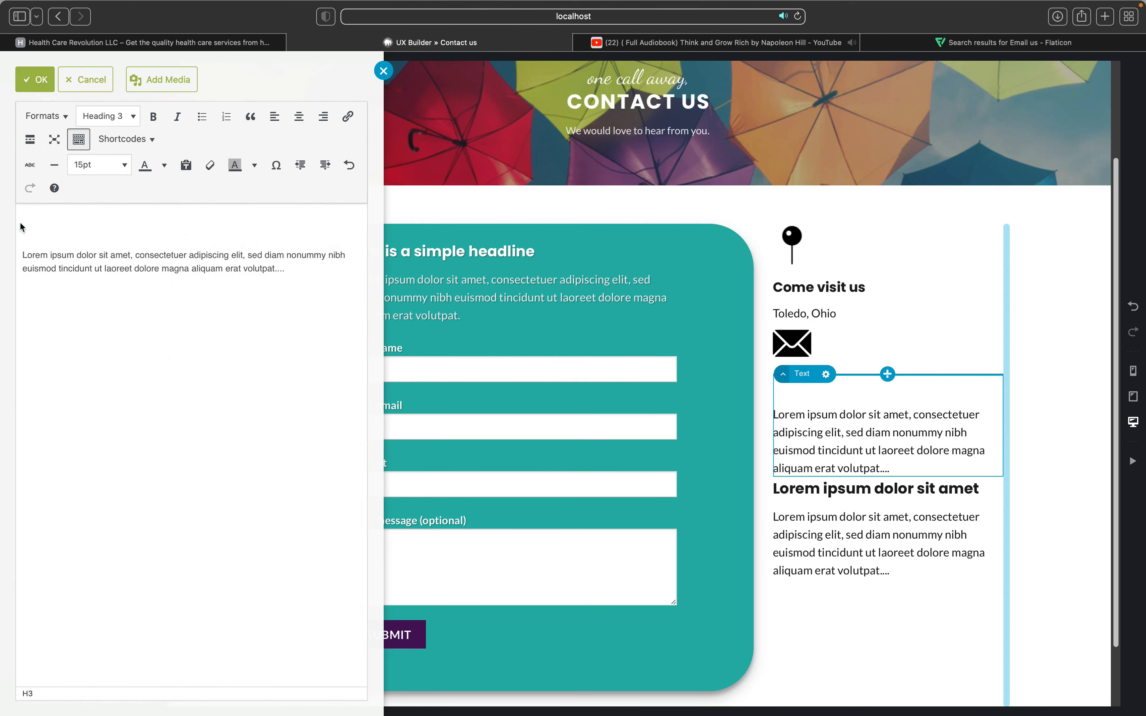
text(Em)
key(BackSpace)
key(BackSpace)
text(Send us an )
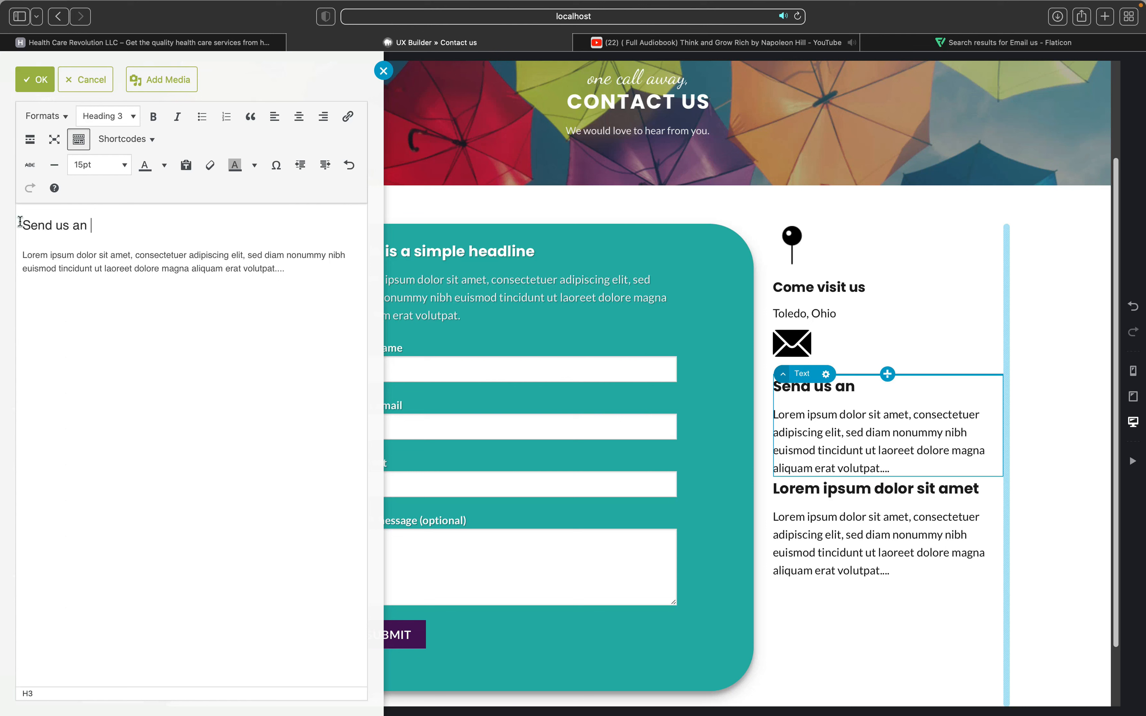
text(Email)
key(shift+Left)
key(shift+Left)
key(shift+Left)
key(shift+Left)
key(shift+Left)
key(shift+Left)
key(shift+Left)
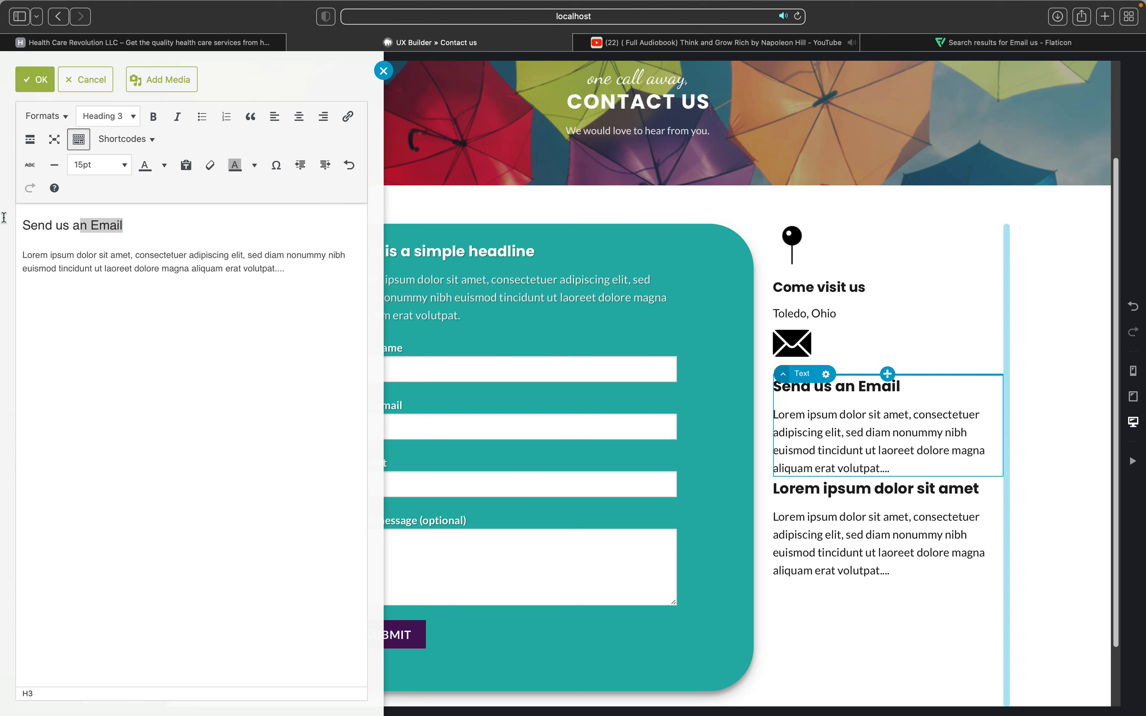
key(super+shift+Left)
click(118, 116)
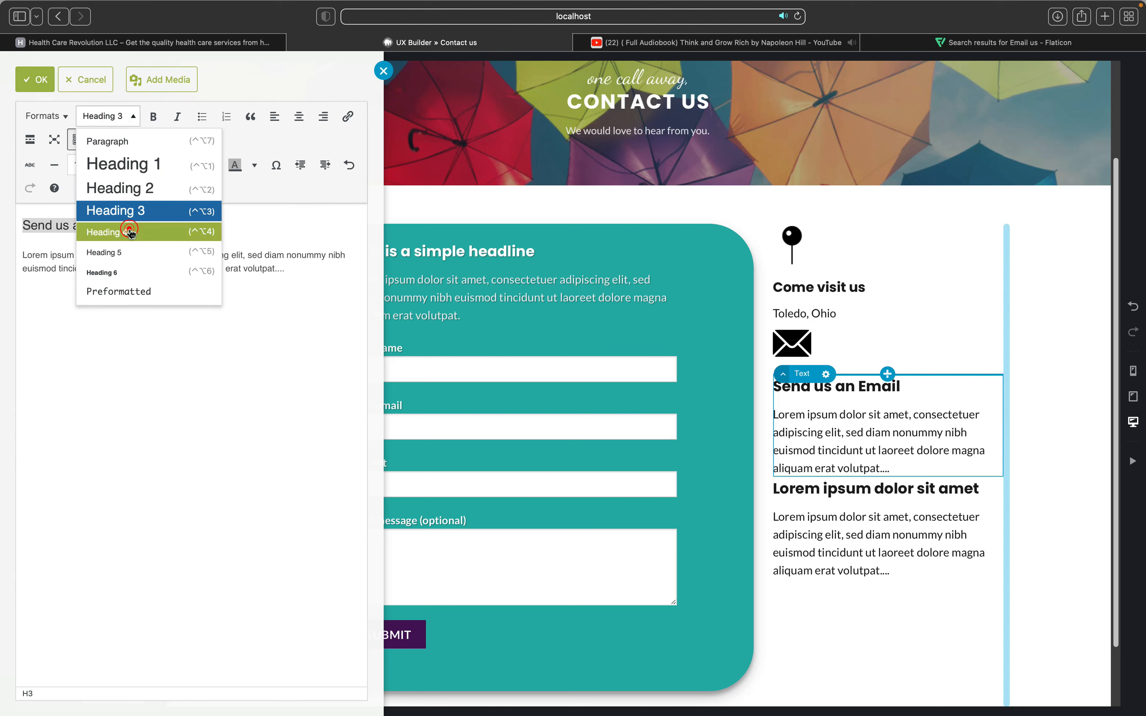
click(130, 232)
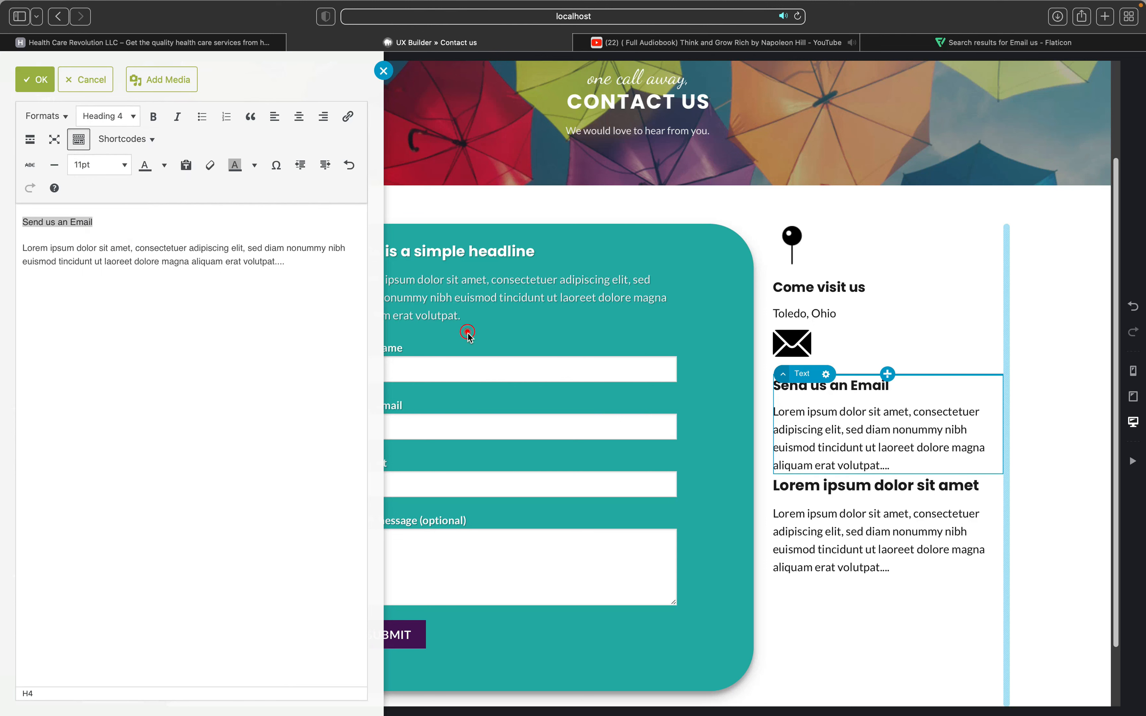
click(468, 335)
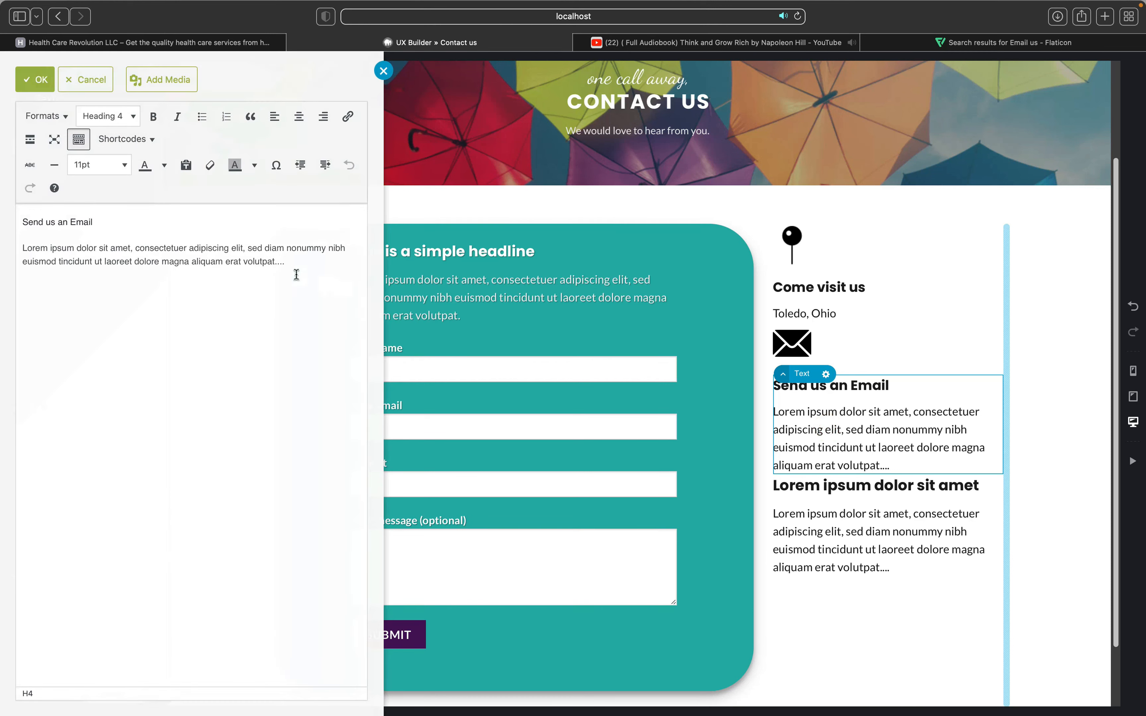
Step: Replace the Lorem paragraph with the info and support e-mail addresses and confirm
drag(289, 268, 13, 255)
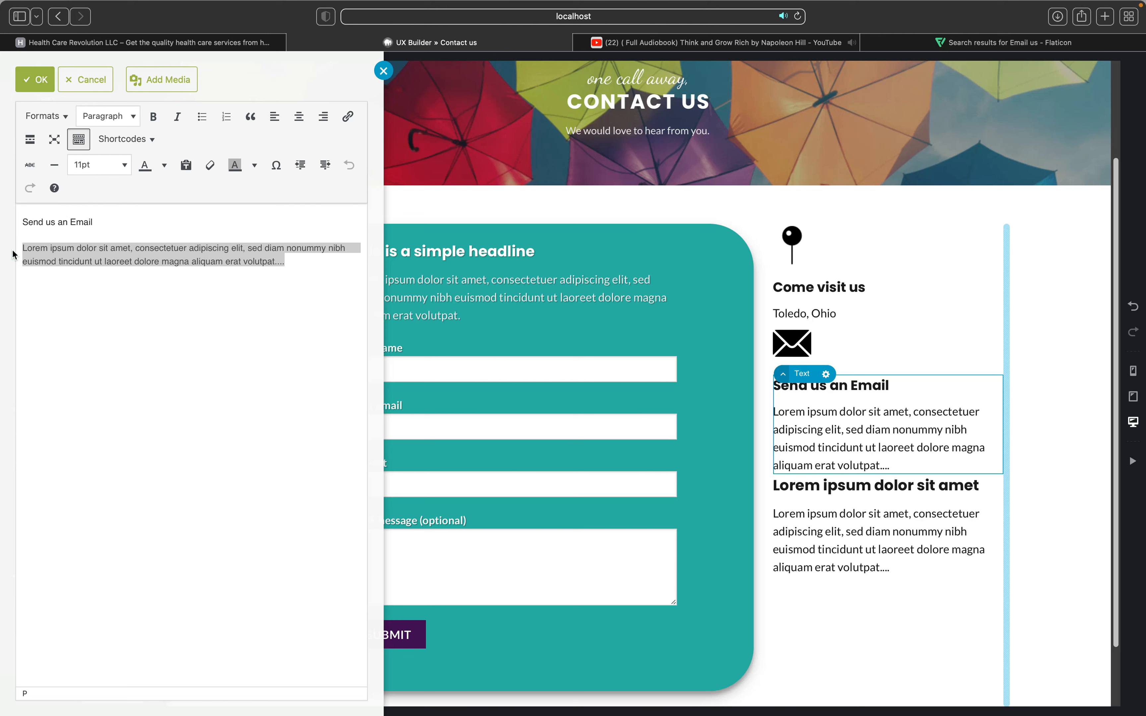
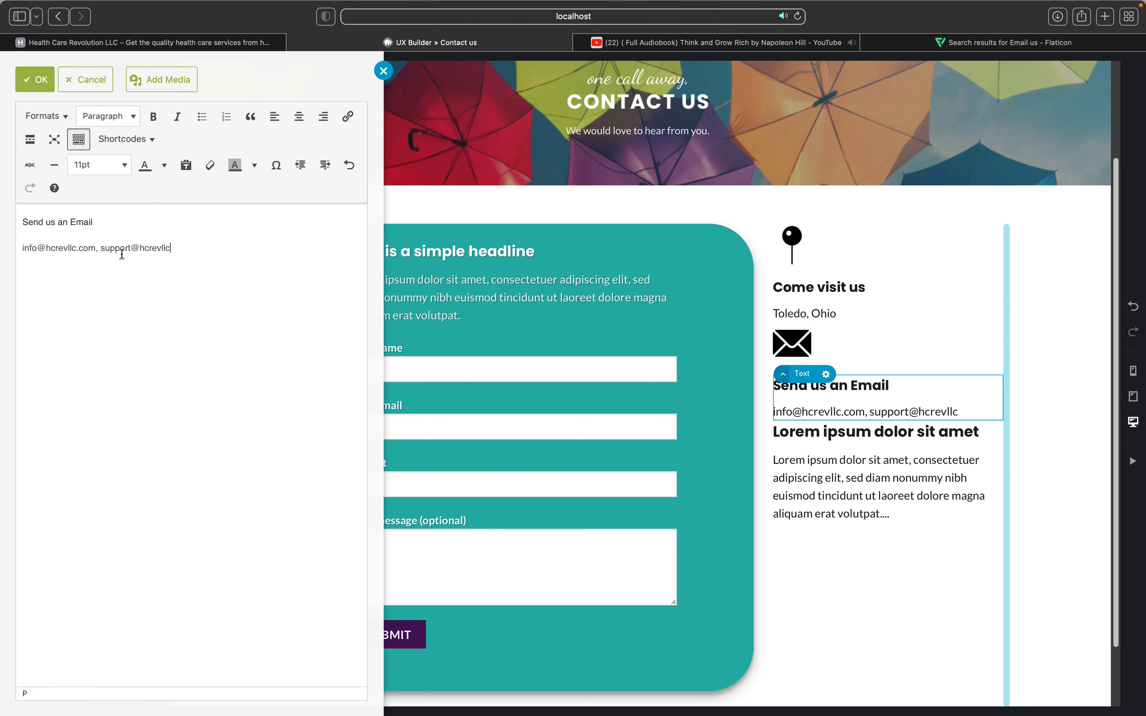
click(799, 420)
click(802, 452)
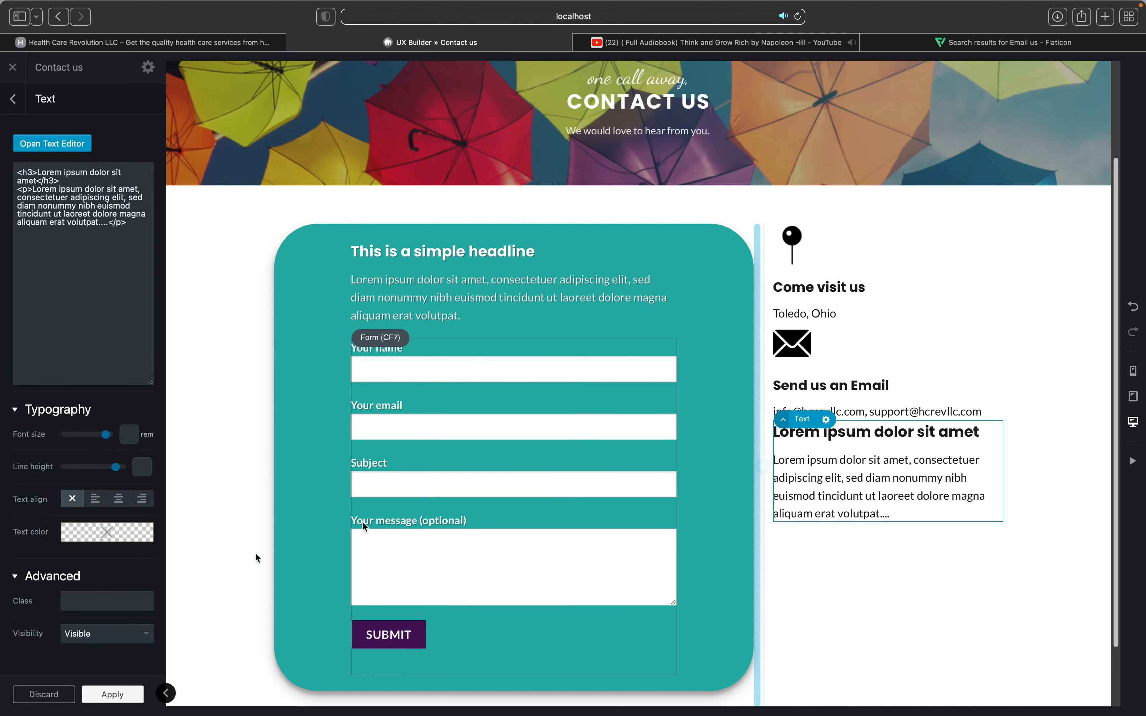
Step: Update the page, then give the teal form column Dark text and Text Shadow 0
click(108, 696)
click(96, 695)
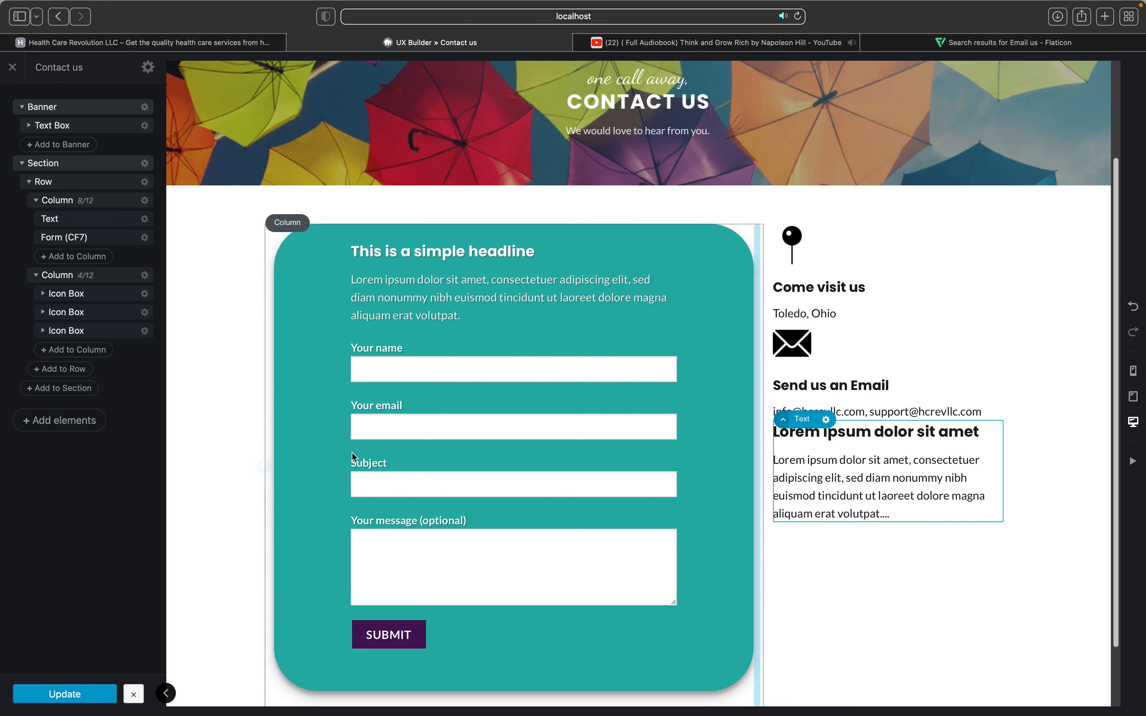
click(389, 278)
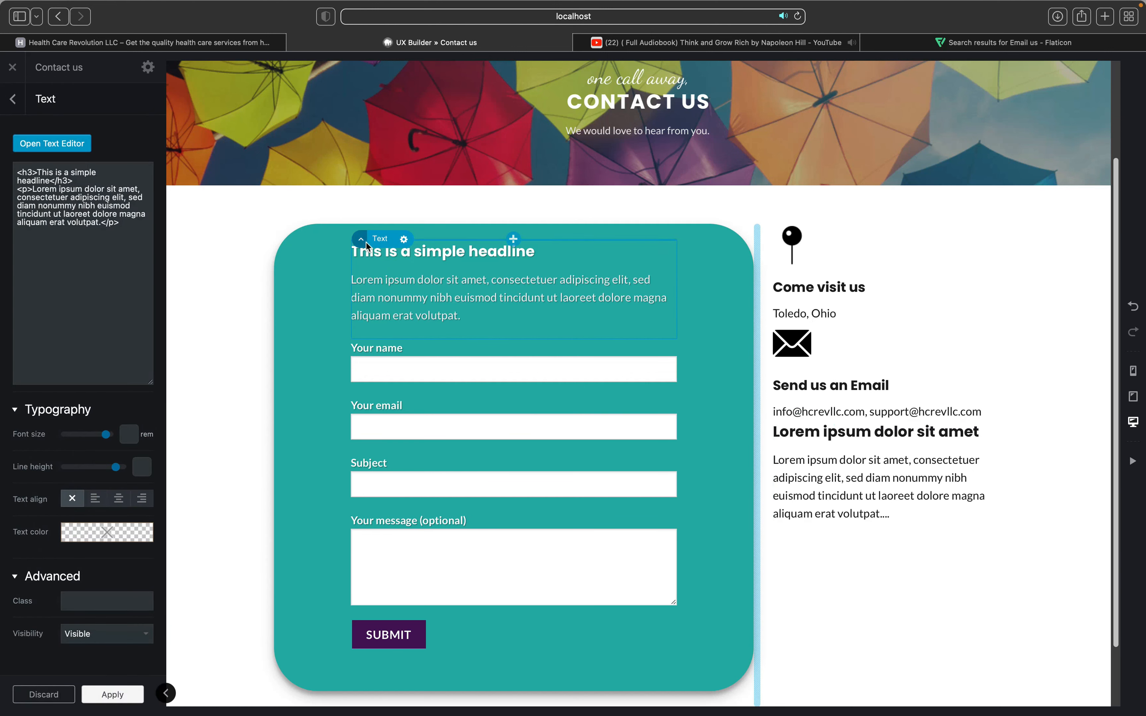
mouse_move(365, 241)
click(363, 219)
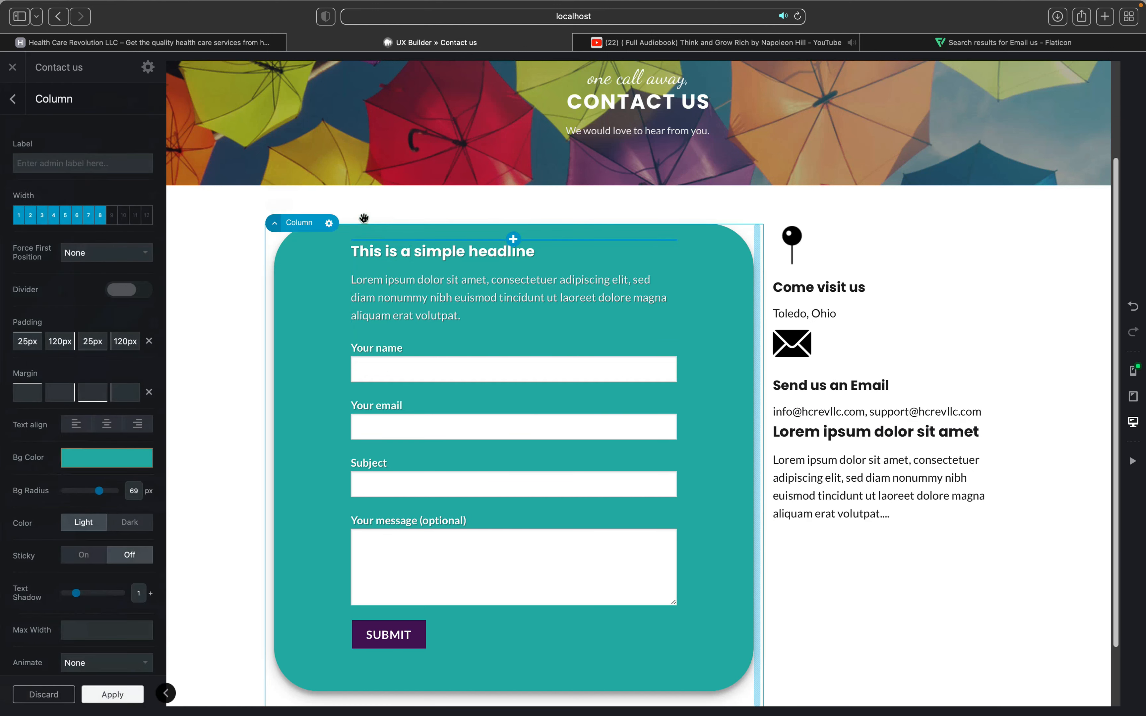
click(121, 527)
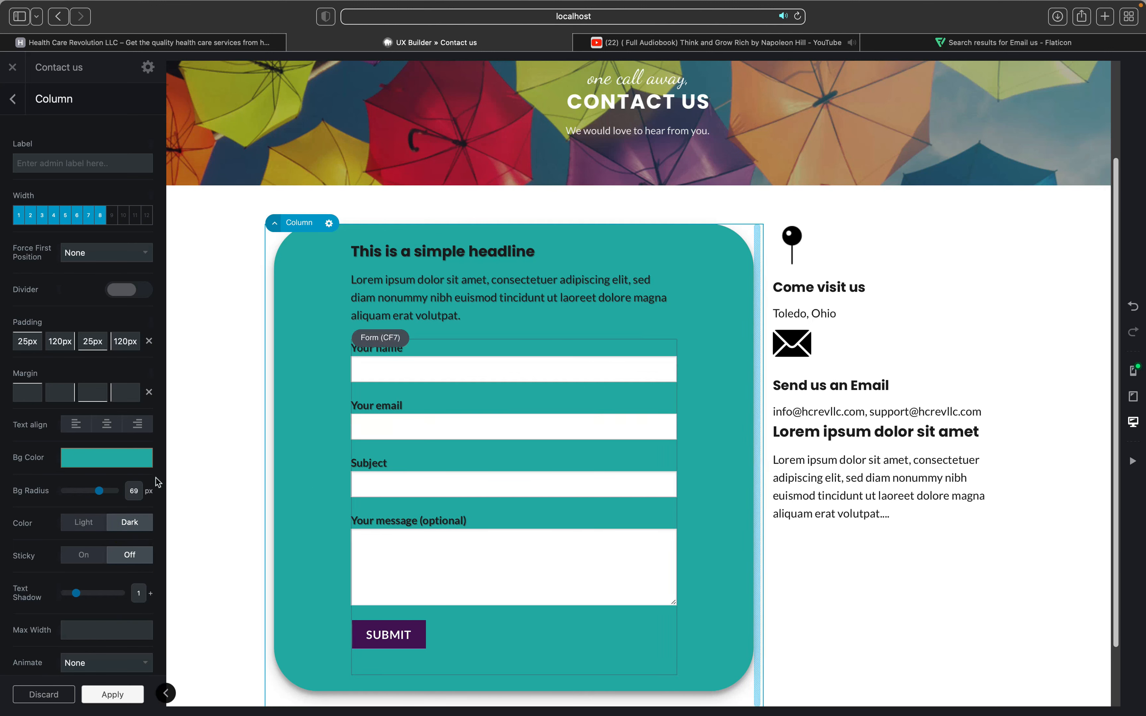
scroll(78, 521, down, 5)
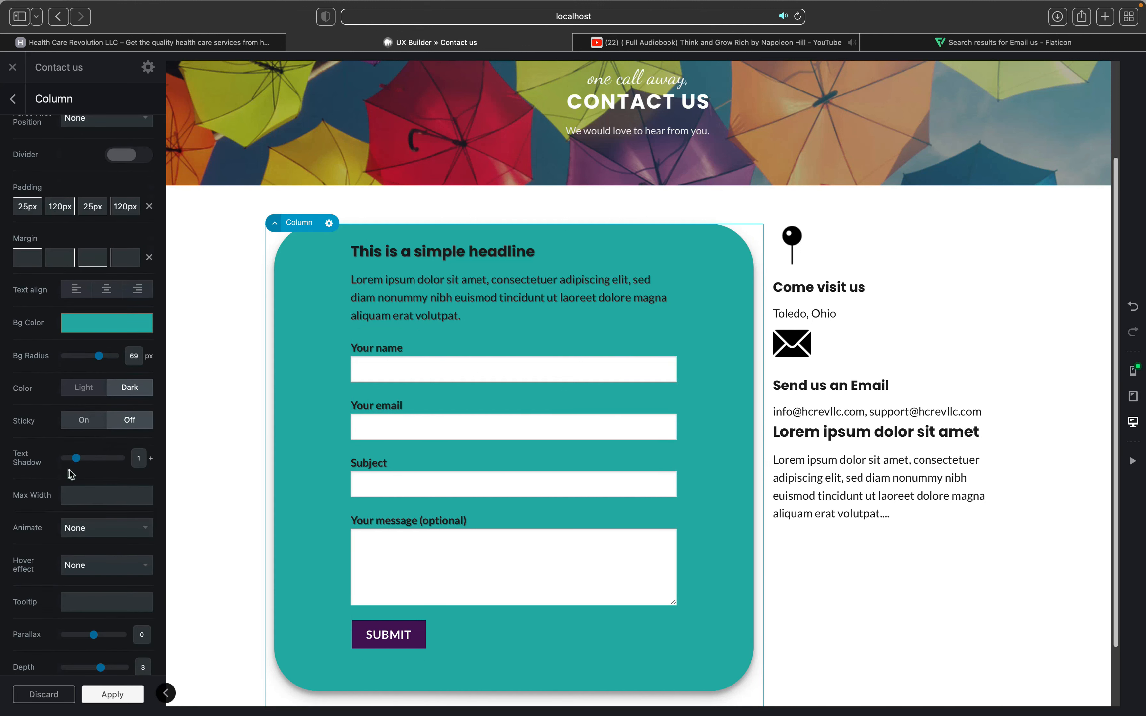
click(75, 458)
drag(73, 461, 64, 460)
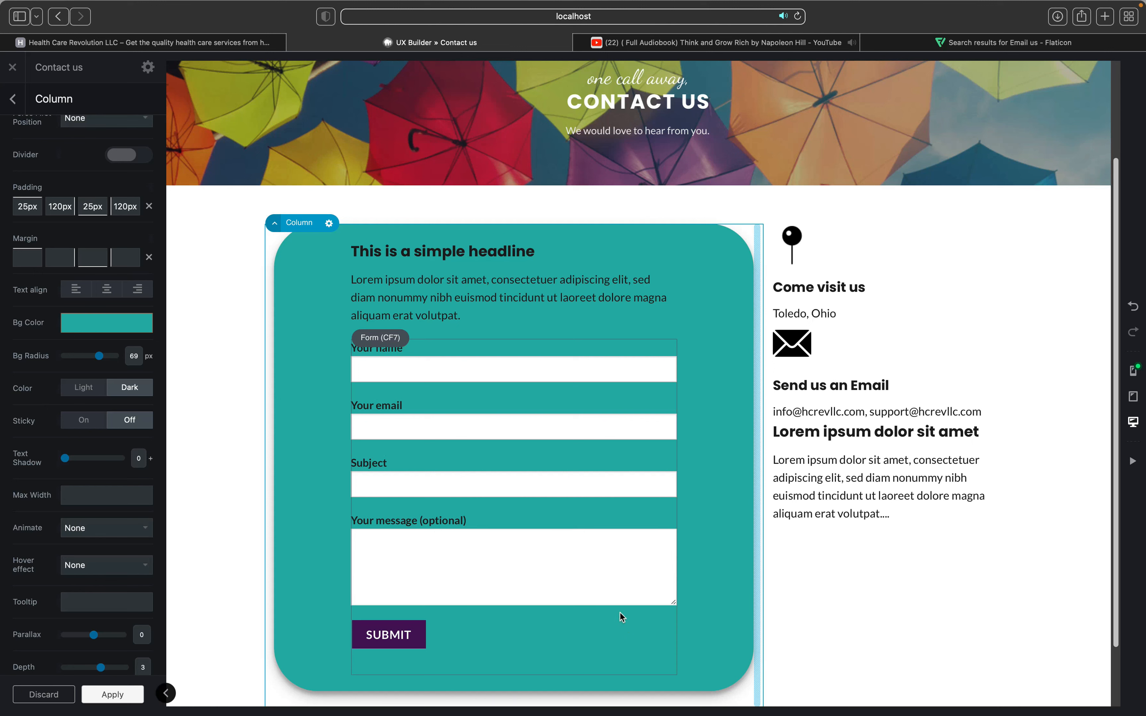
click(821, 498)
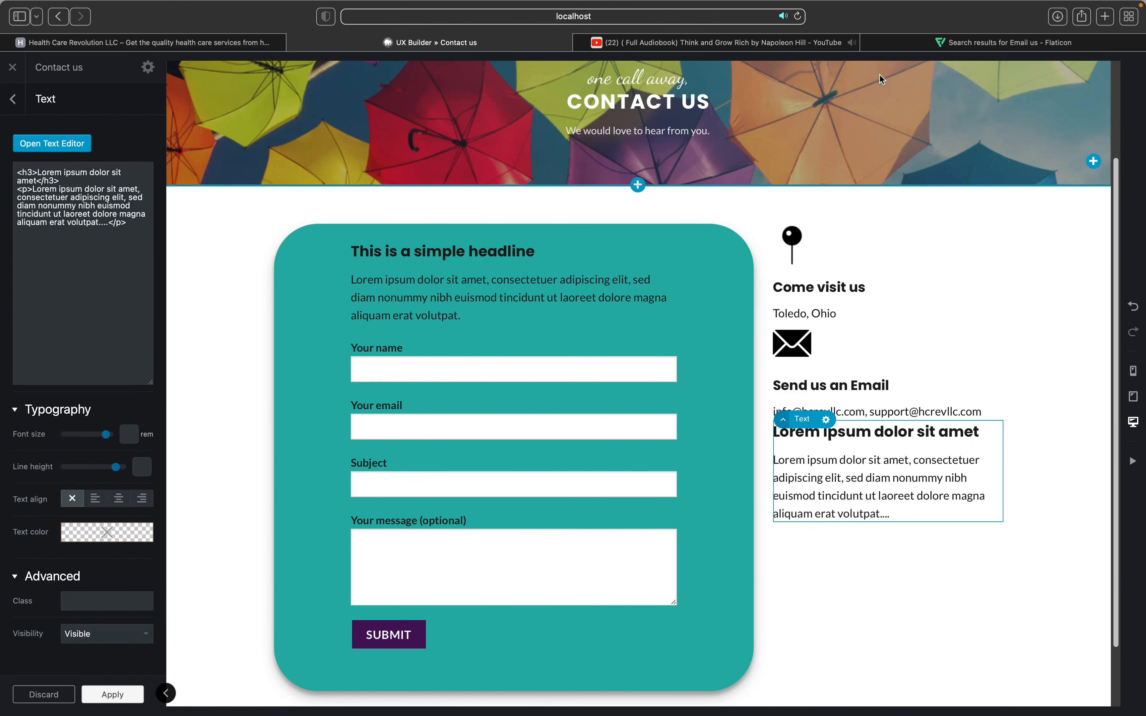
Step: Search Flaticon for 'call us' and scroll through the phone icon results
click(938, 46)
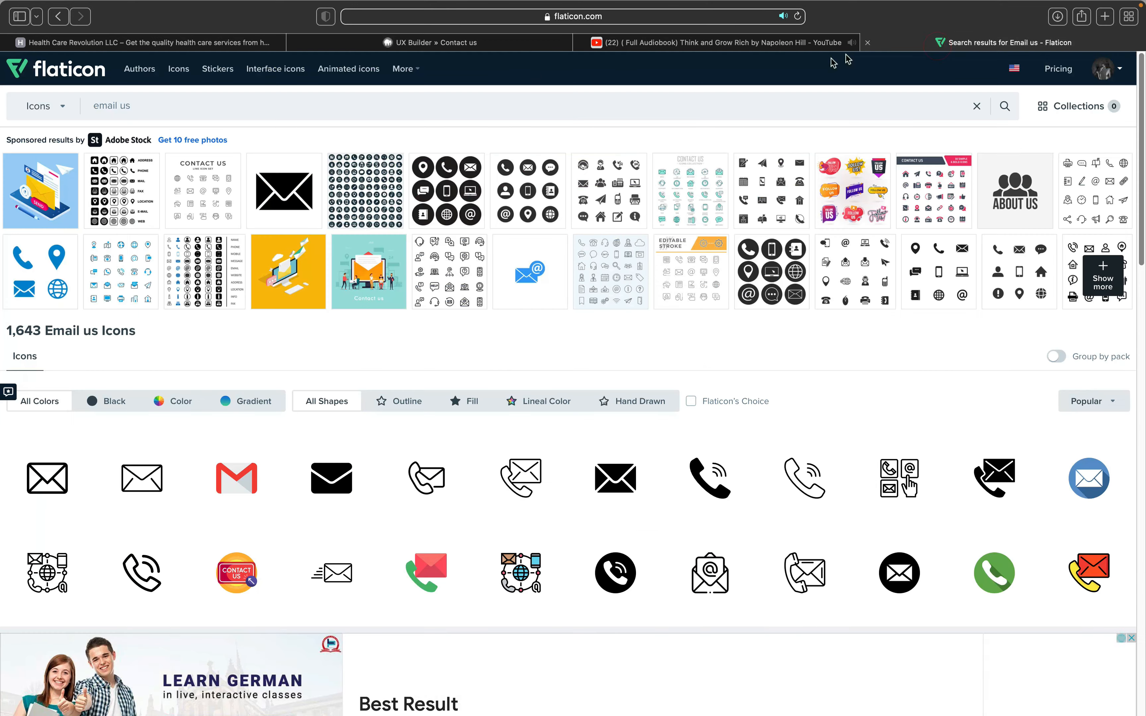
click(656, 108)
key(super+a)
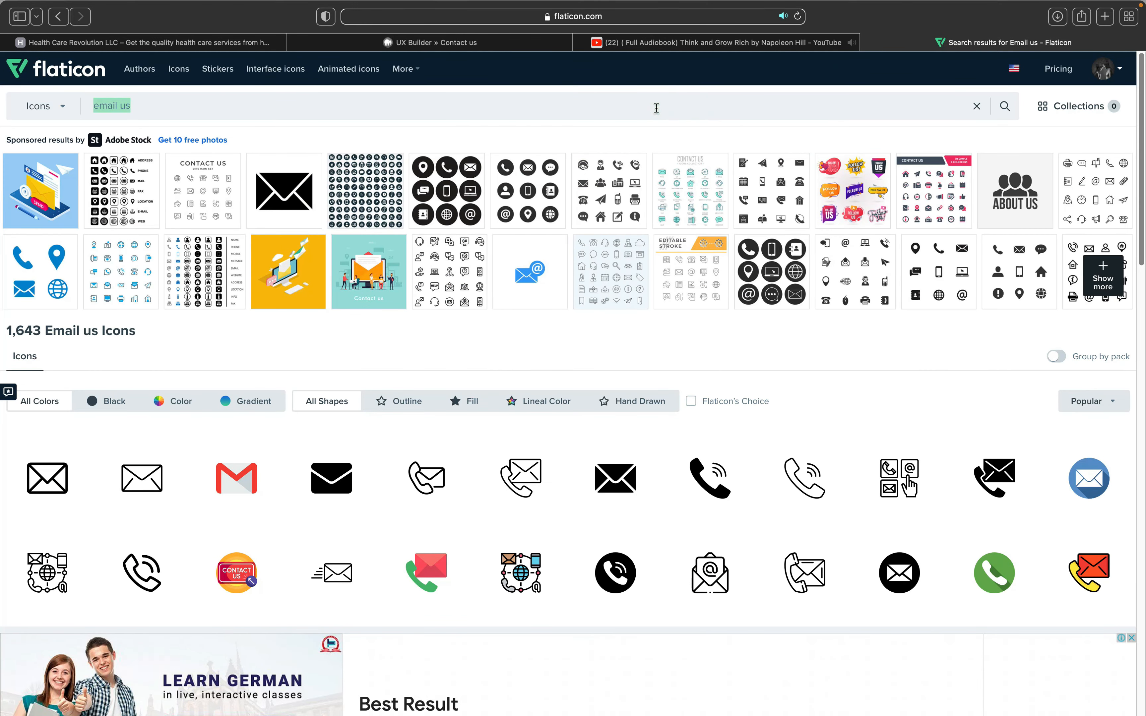
text(call us)
key(Return)
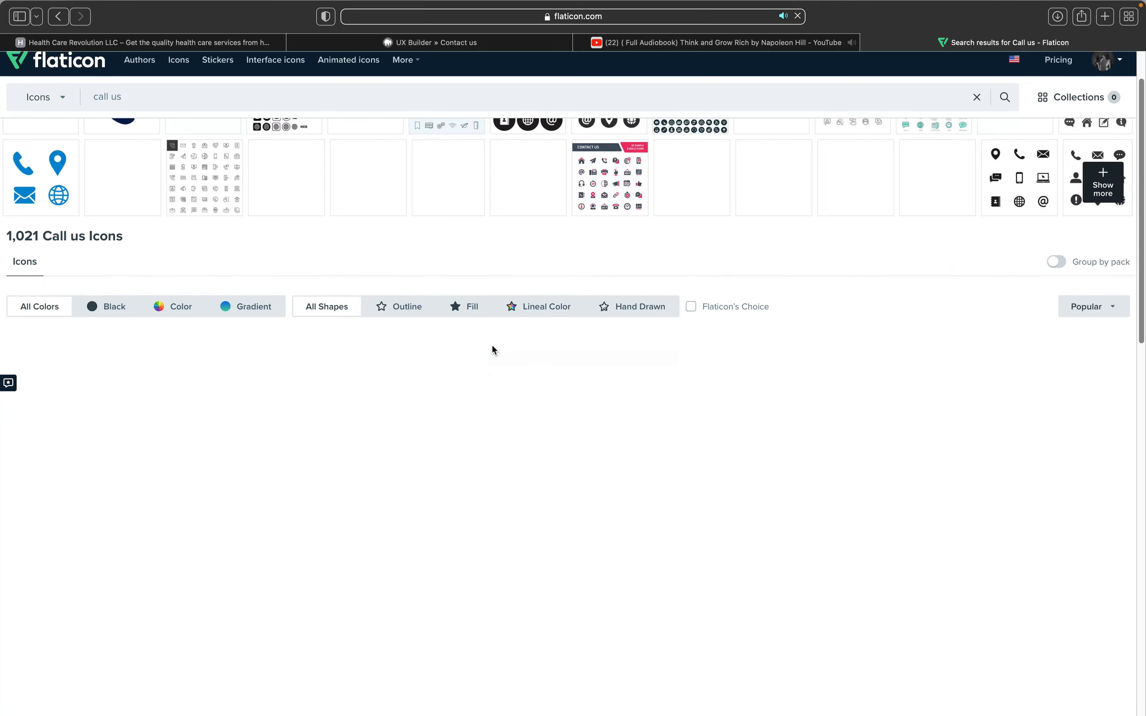
scroll(493, 350, down, 5)
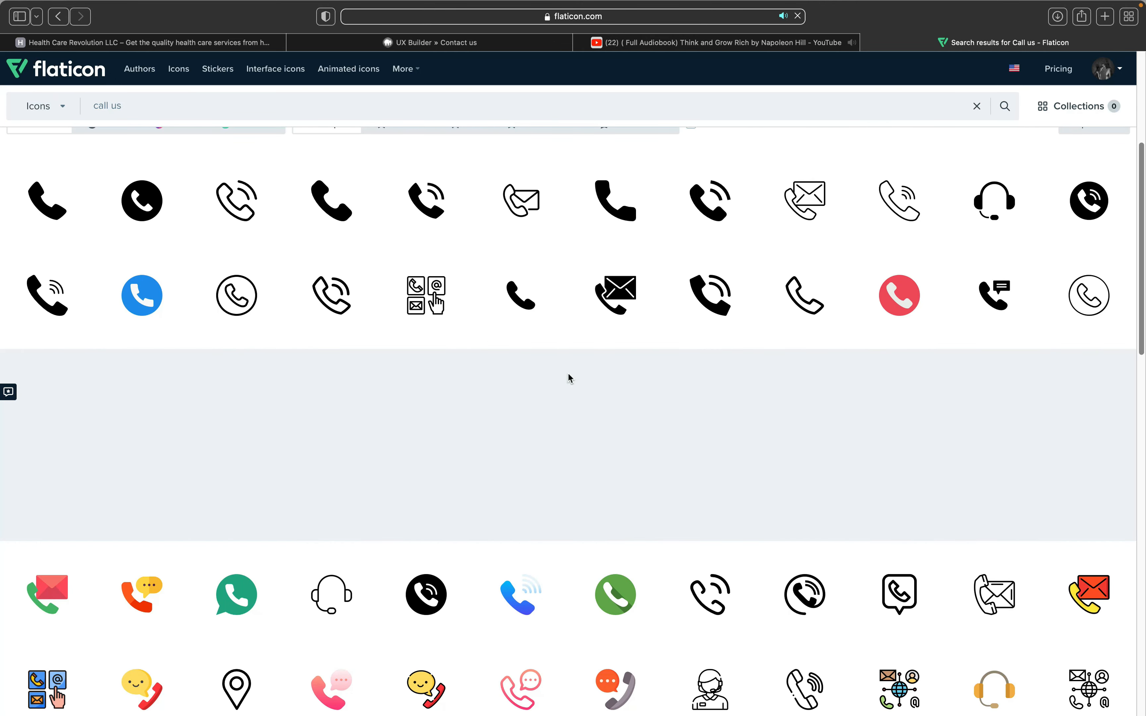
scroll(571, 377, up, 1)
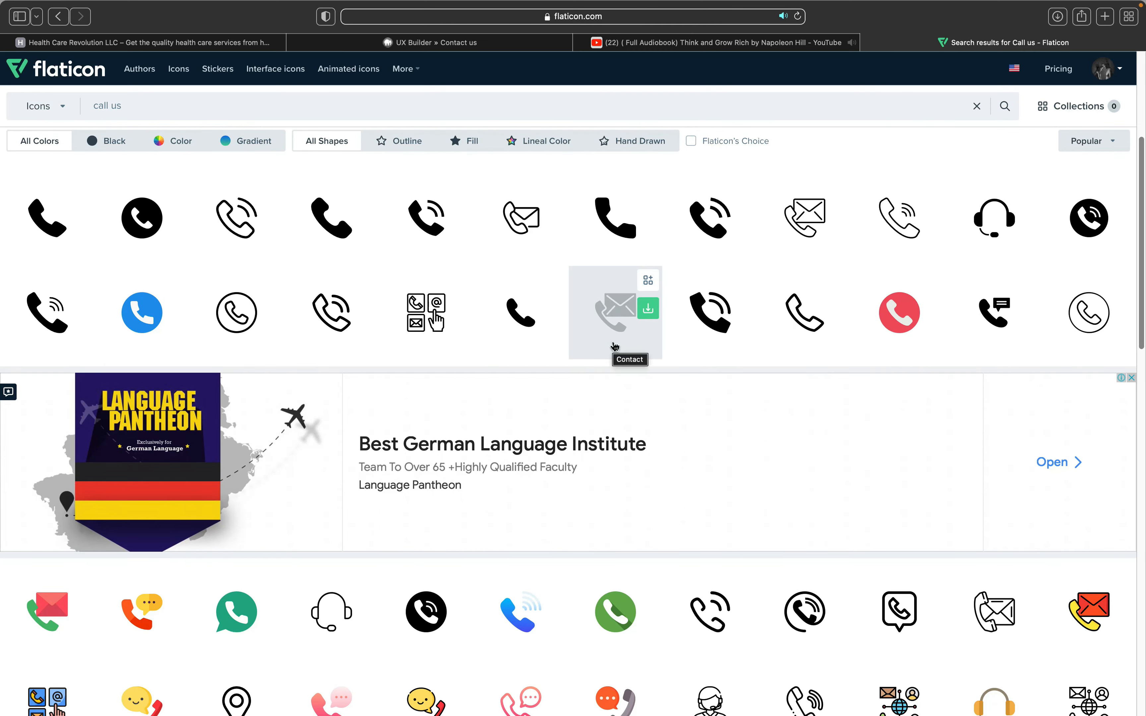
scroll(615, 348, down, 2)
scroll(614, 348, down, 4)
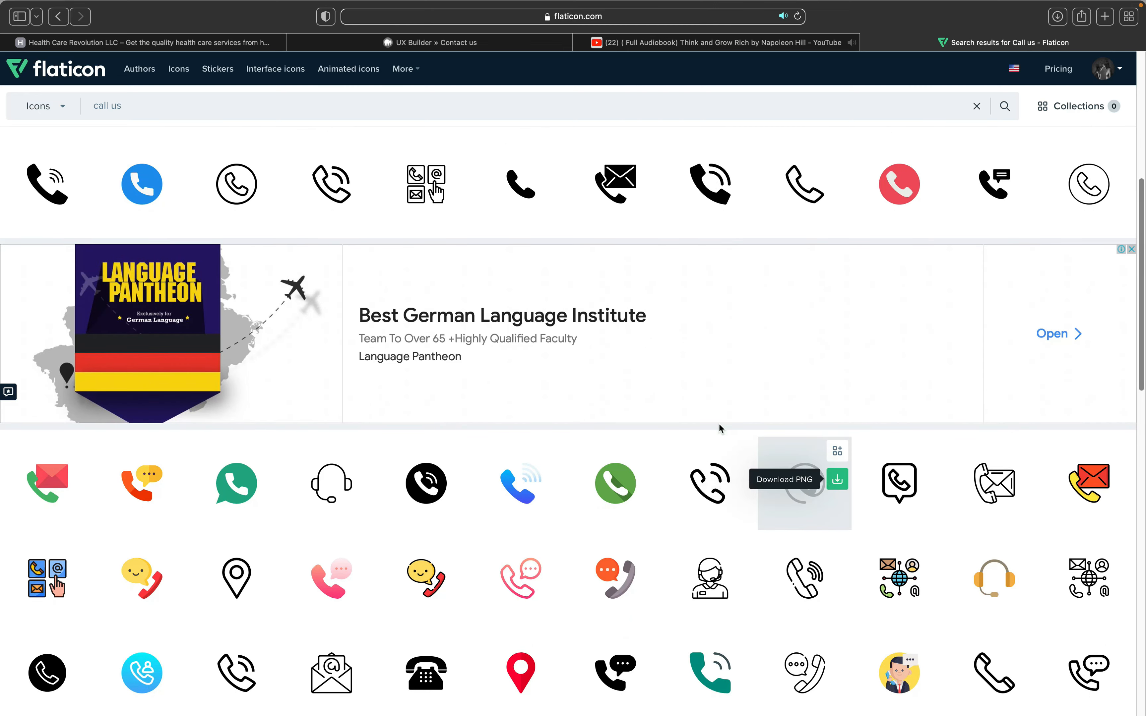
scroll(720, 429, down, 1)
scroll(571, 524, down, 8)
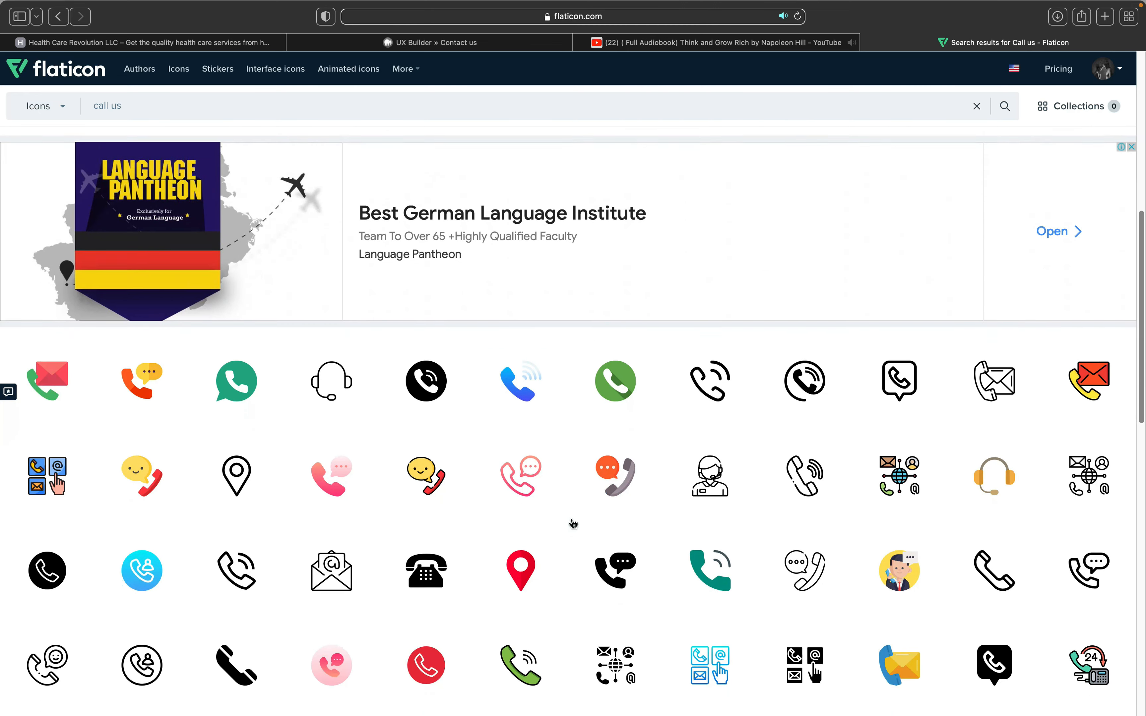
scroll(574, 524, down, 1)
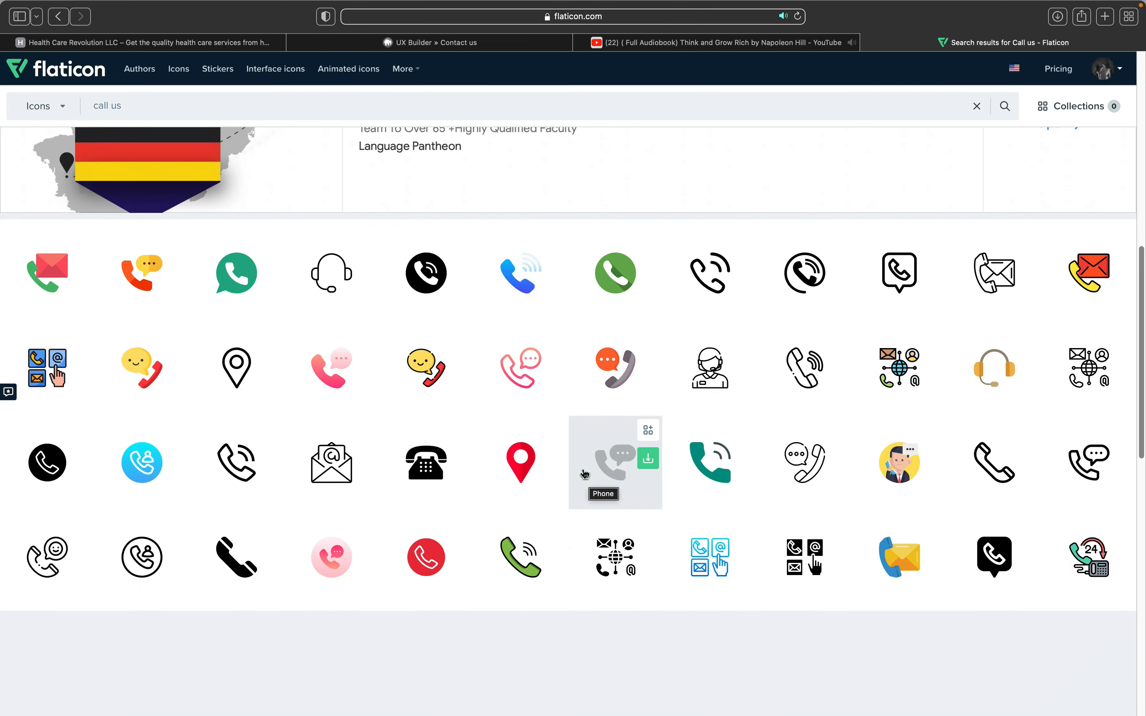
scroll(601, 474, down, 2)
scroll(603, 476, down, 4)
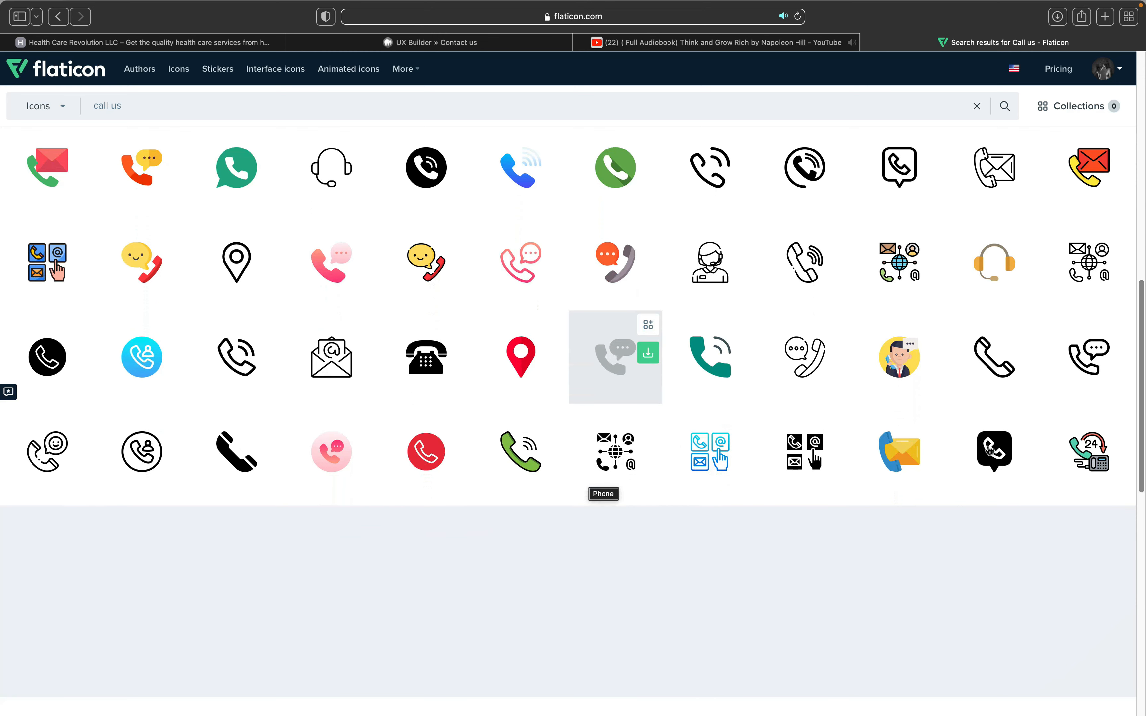
Step: Download the black speech-bubble Call icon as a 128px PNG and close its details
click(993, 465)
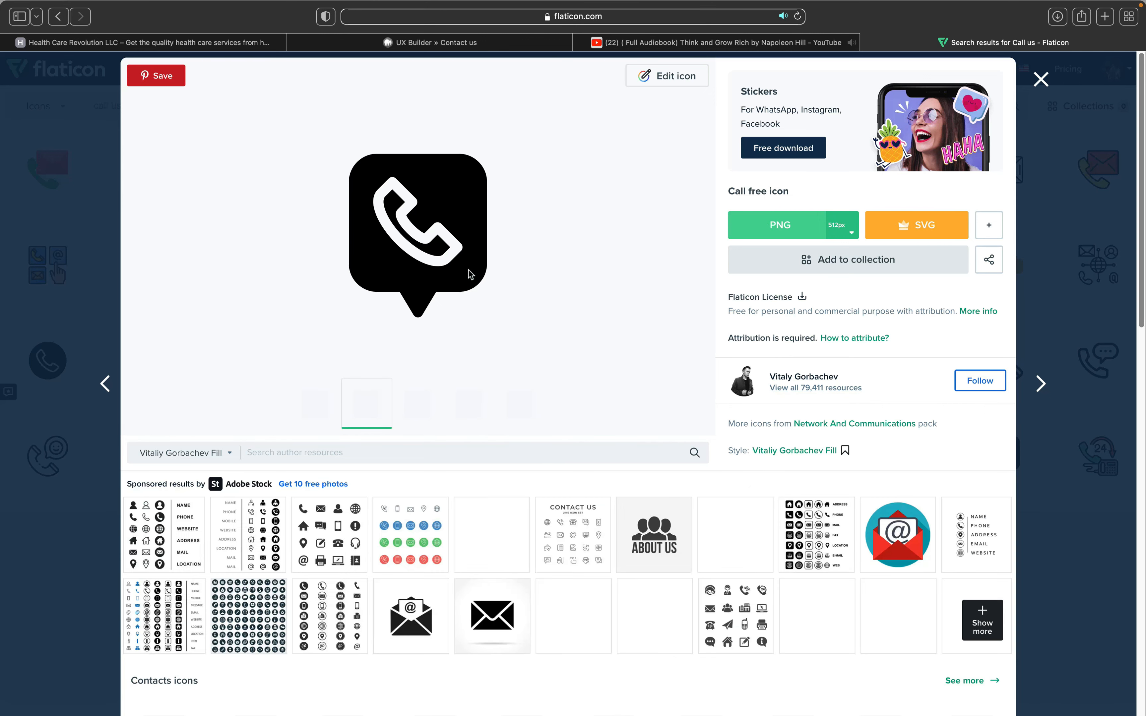
click(851, 232)
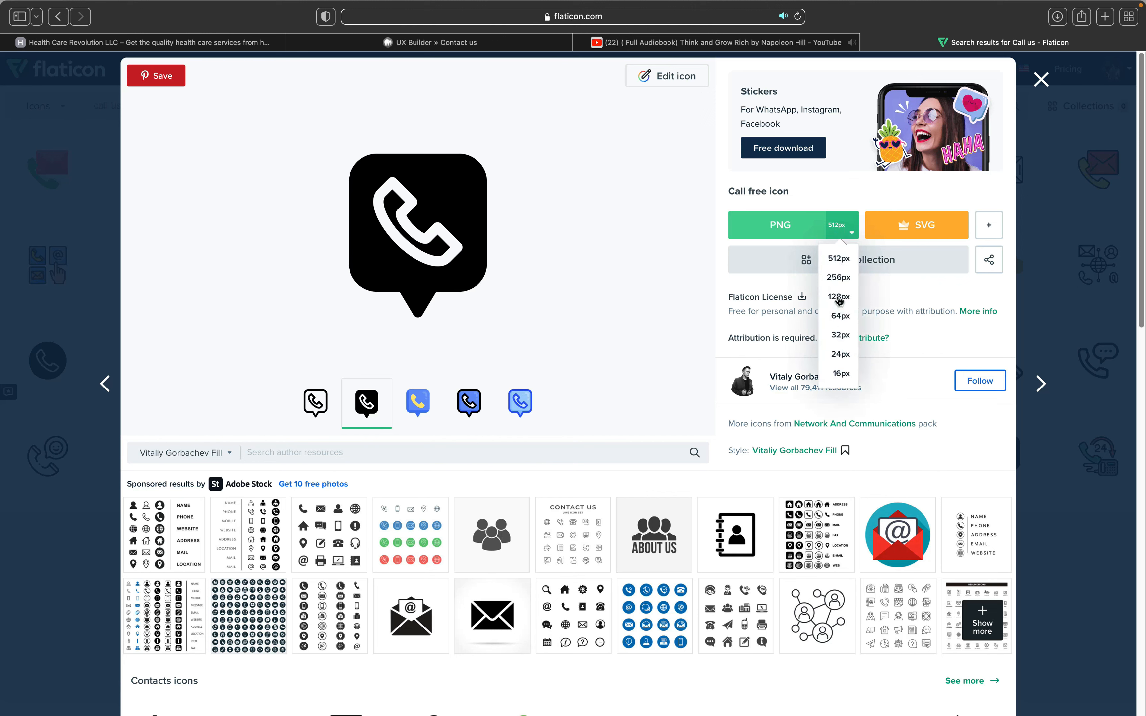
click(839, 306)
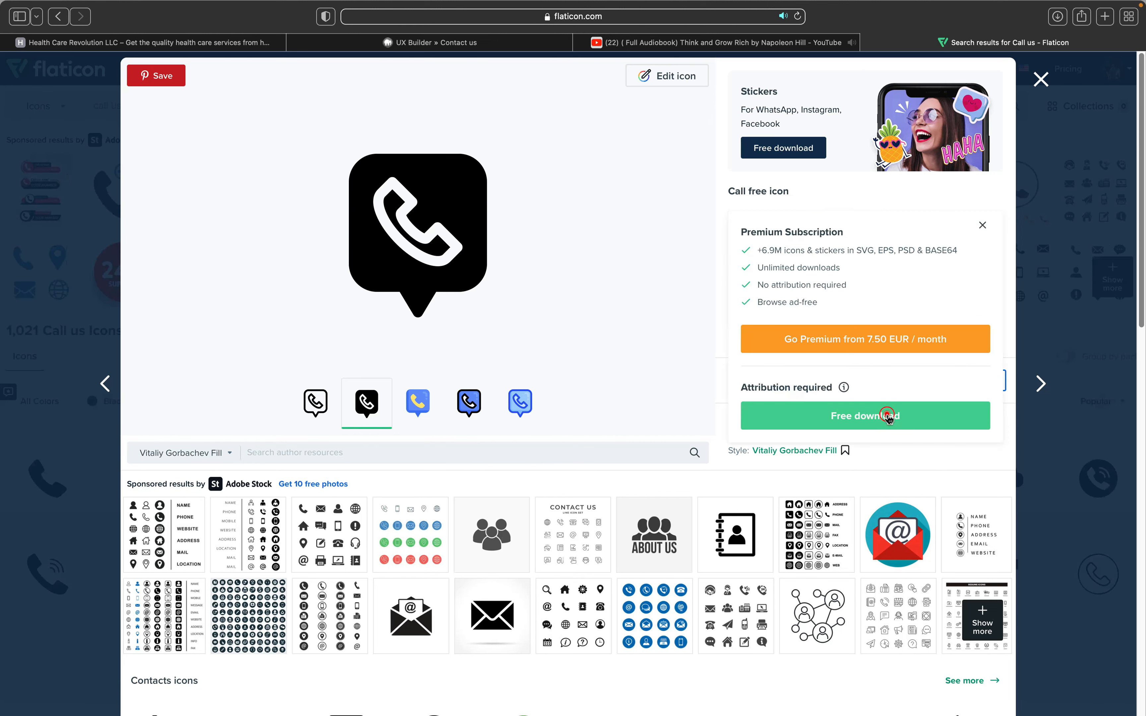
click(888, 417)
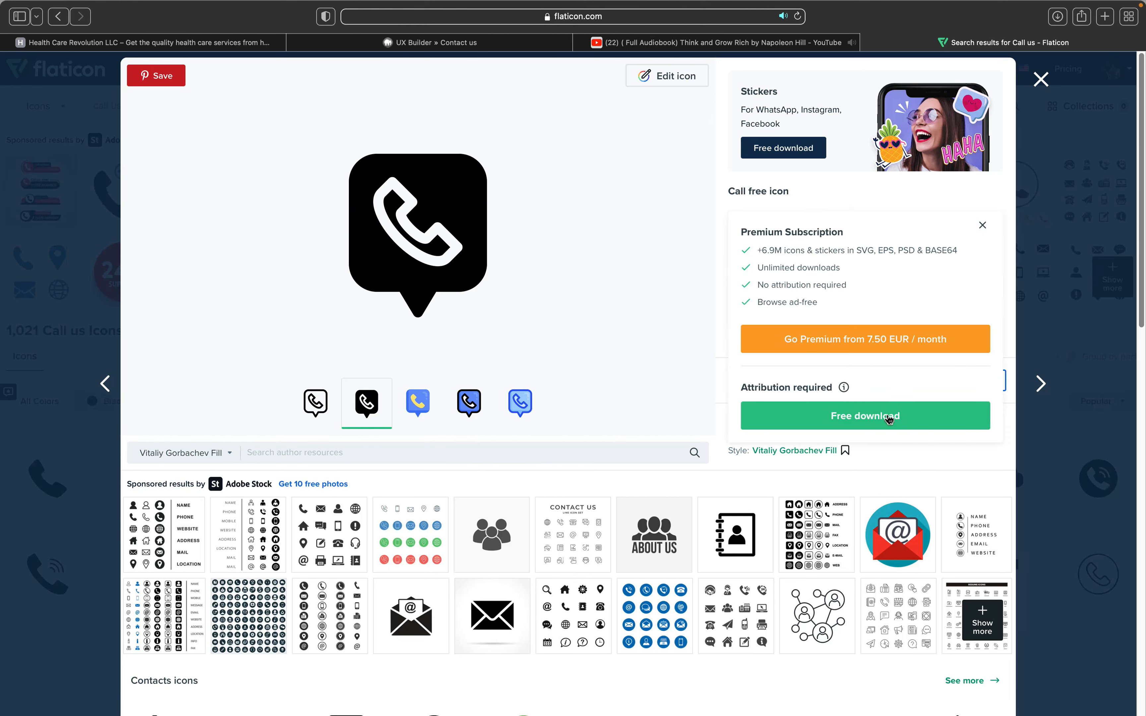
click(889, 417)
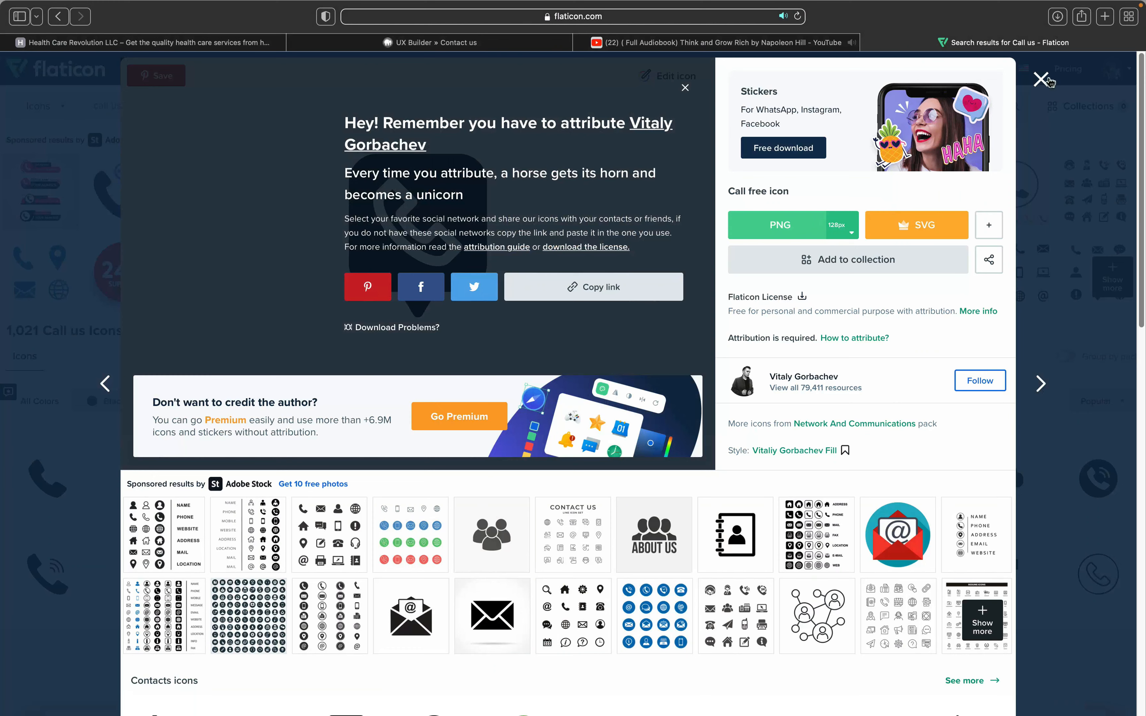
click(1045, 78)
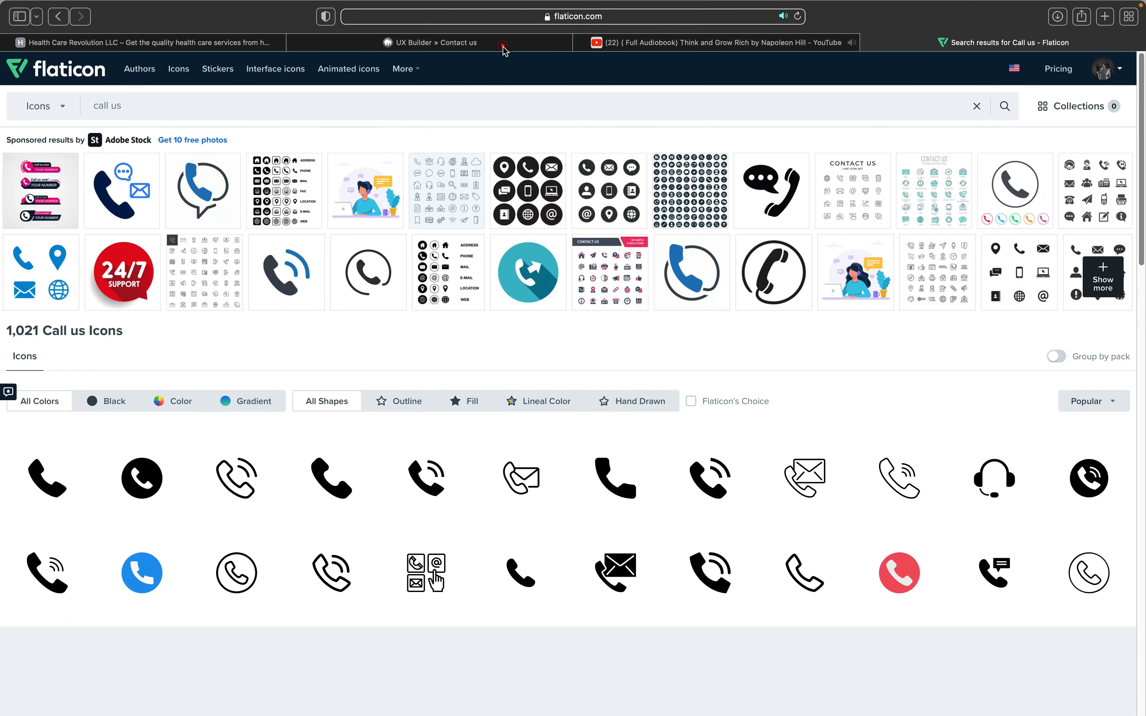
Step: Upload call.png from Downloads and set it as the third icon box's image
click(504, 48)
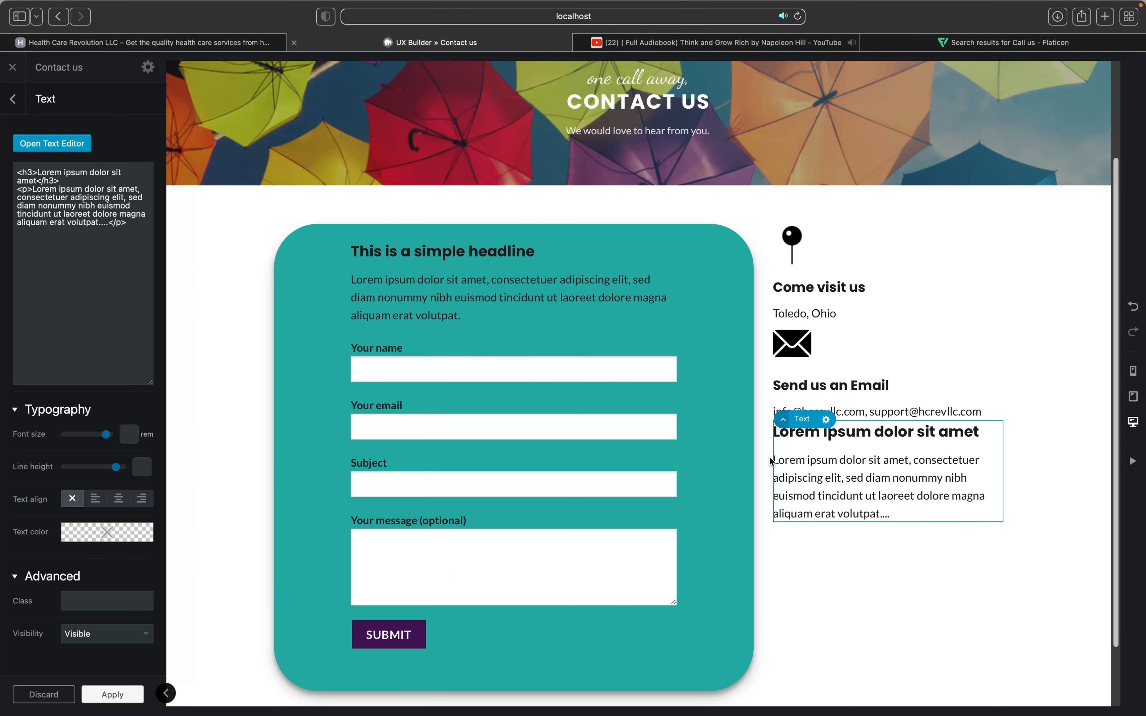
click(794, 399)
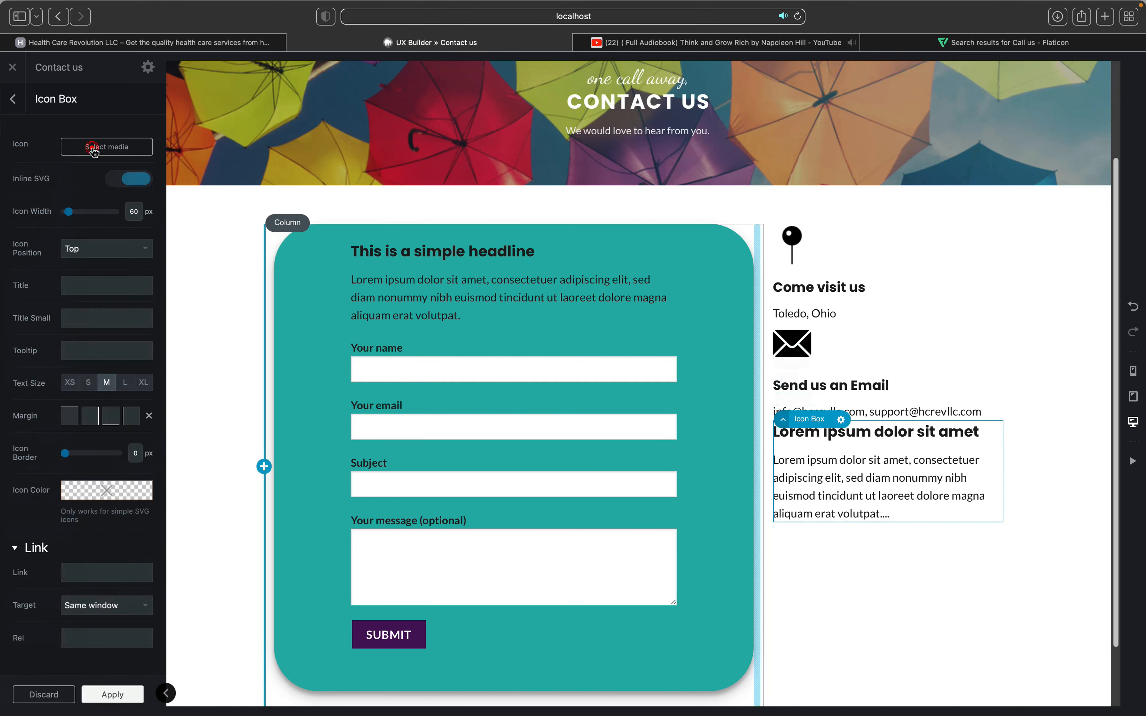
click(106, 146)
click(65, 117)
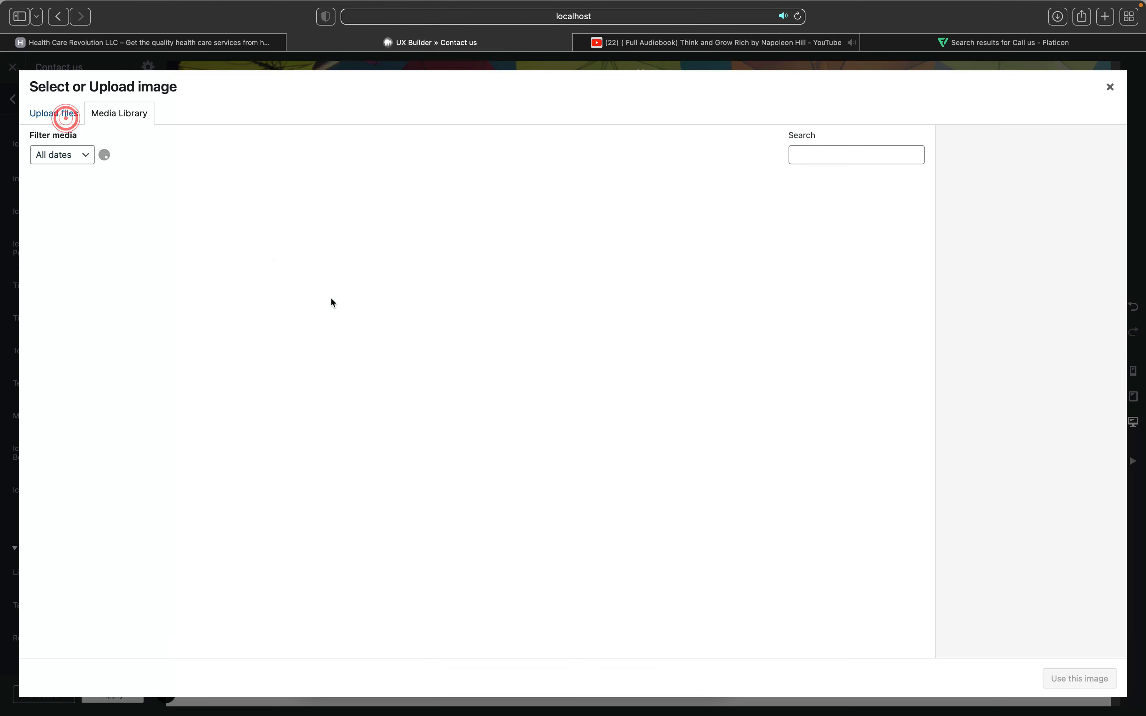
click(552, 351)
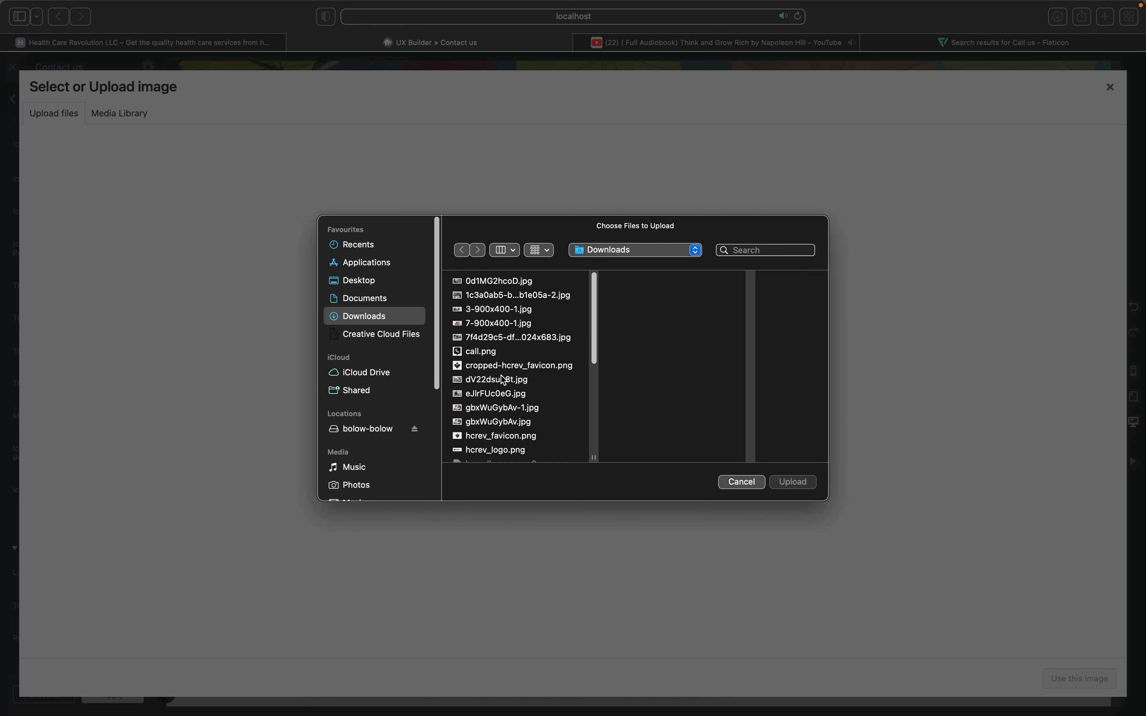
click(485, 353)
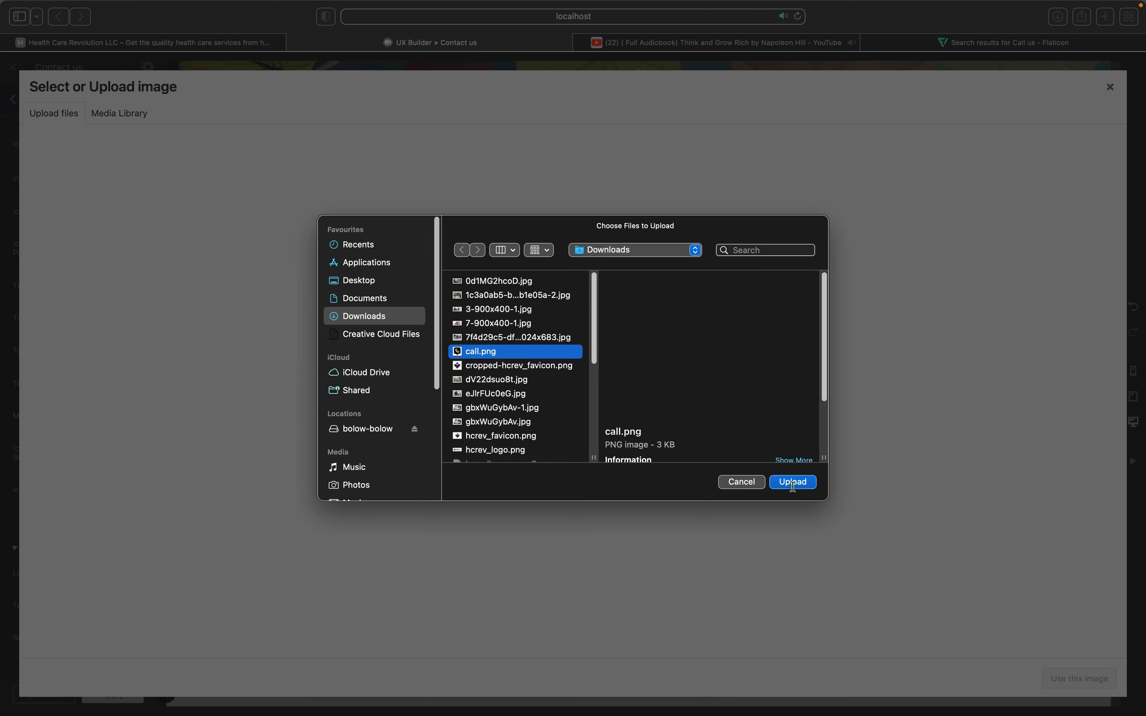
click(794, 485)
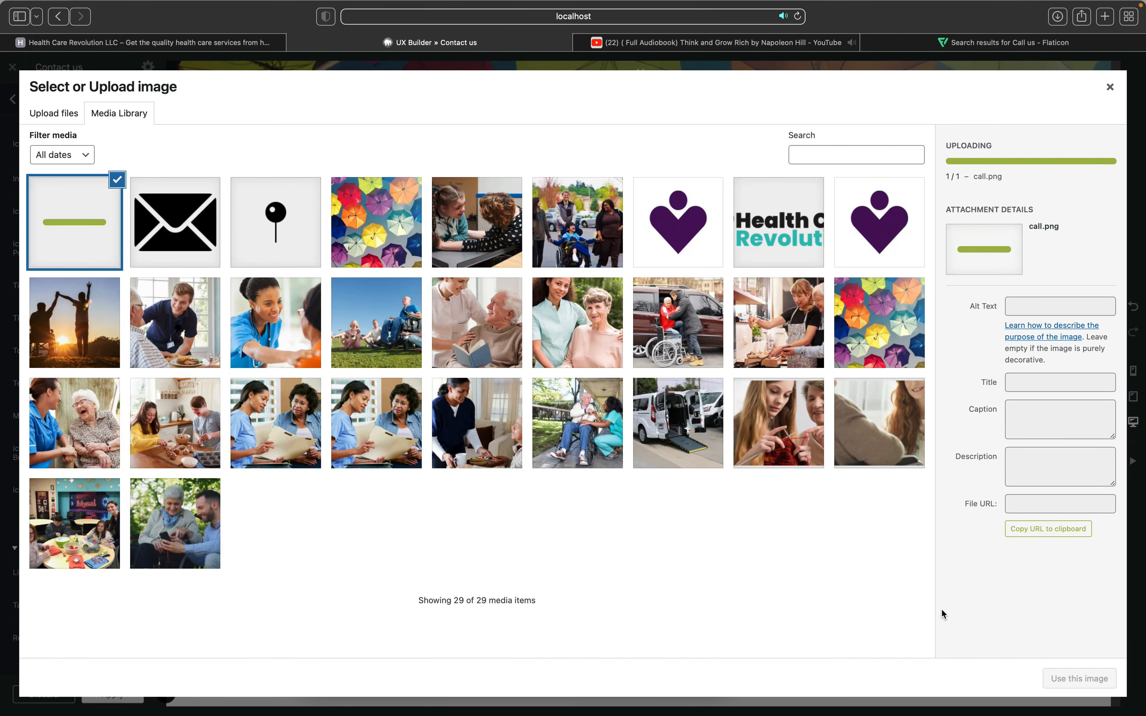
click(1067, 682)
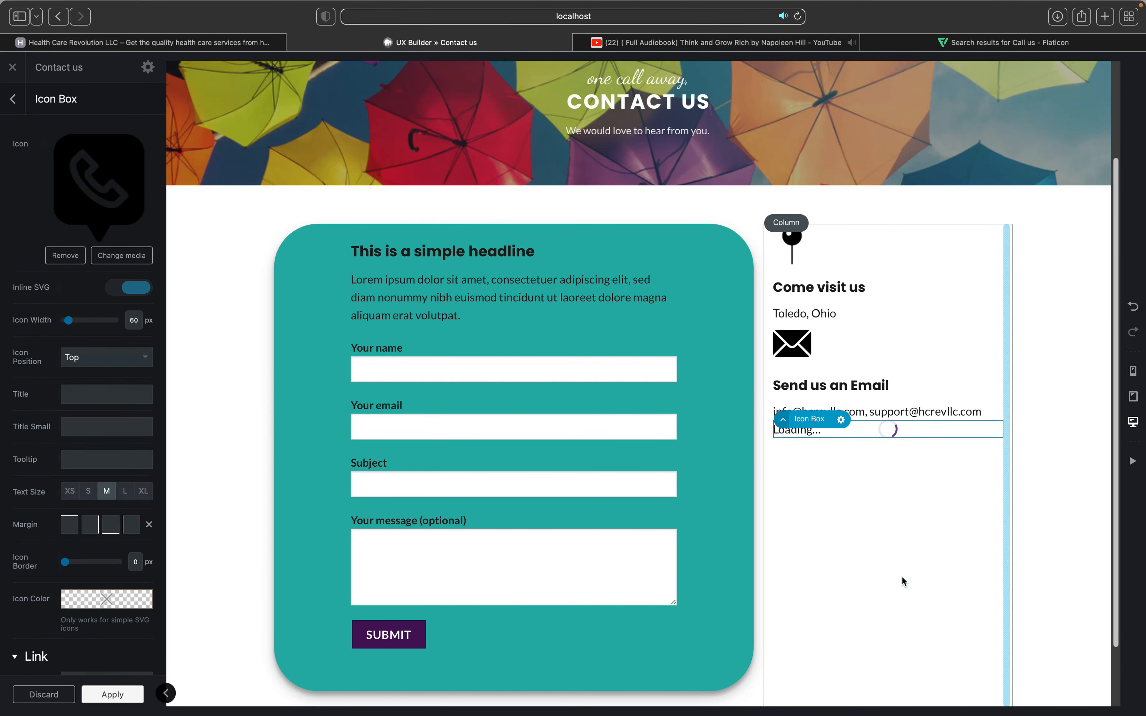
Step: Replace the third icon box's placeholder heading with 'Give us a Call'
click(851, 544)
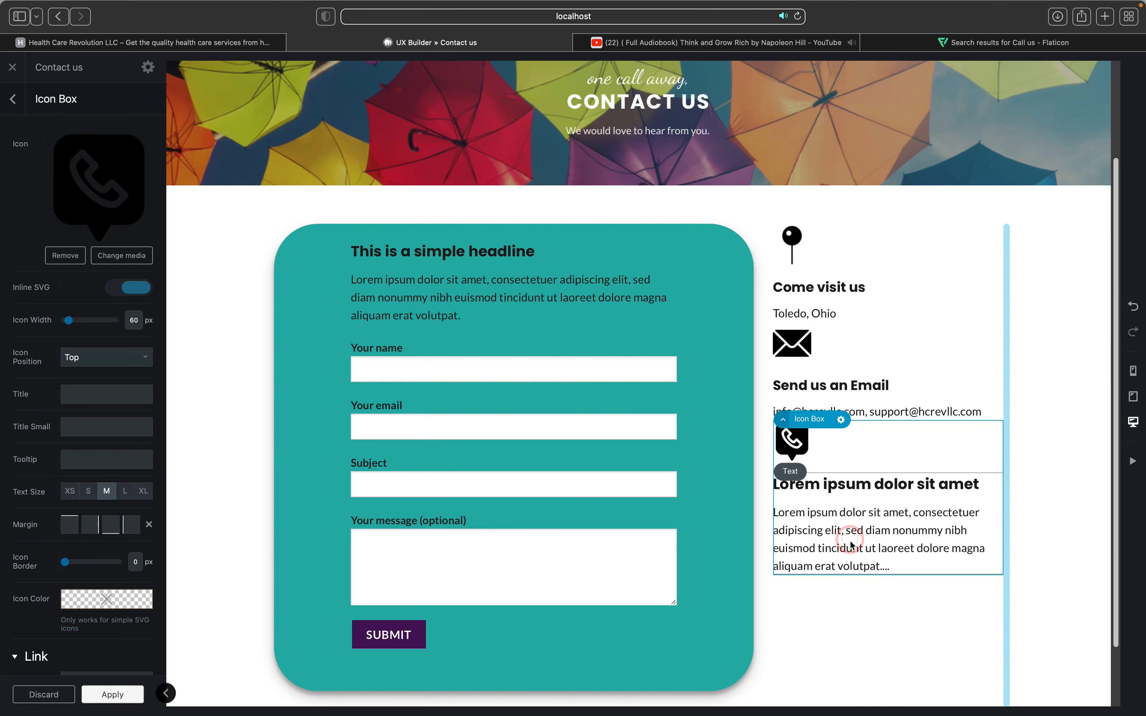
click(59, 144)
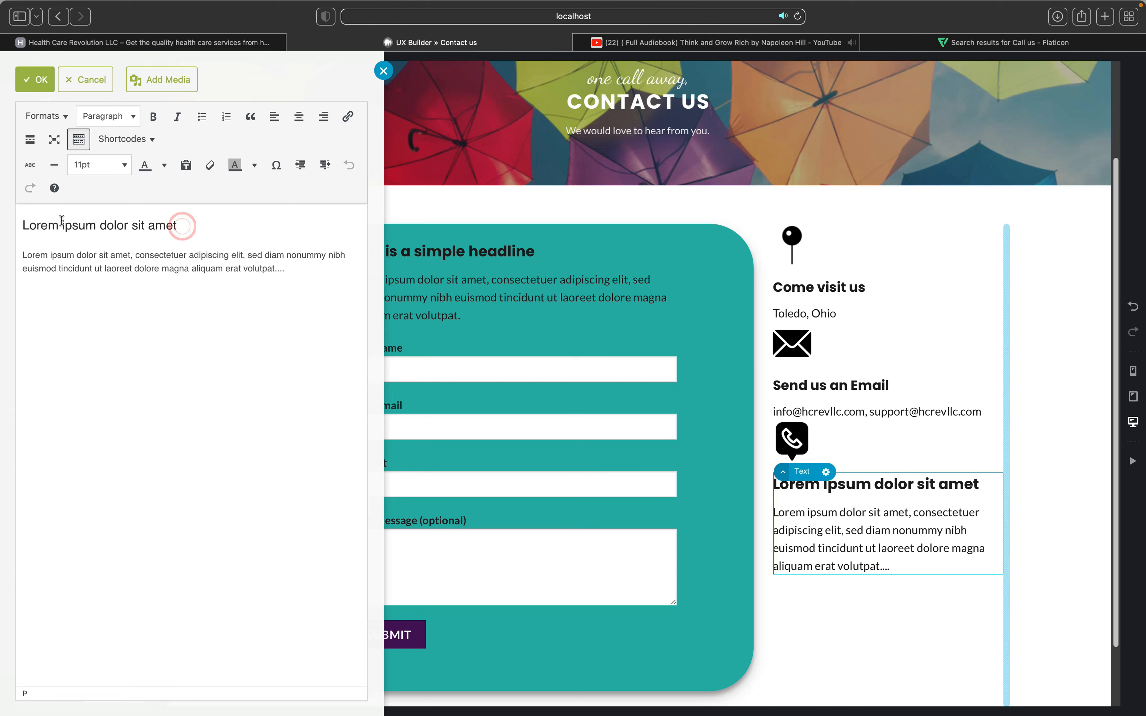
drag(181, 226, 21, 222)
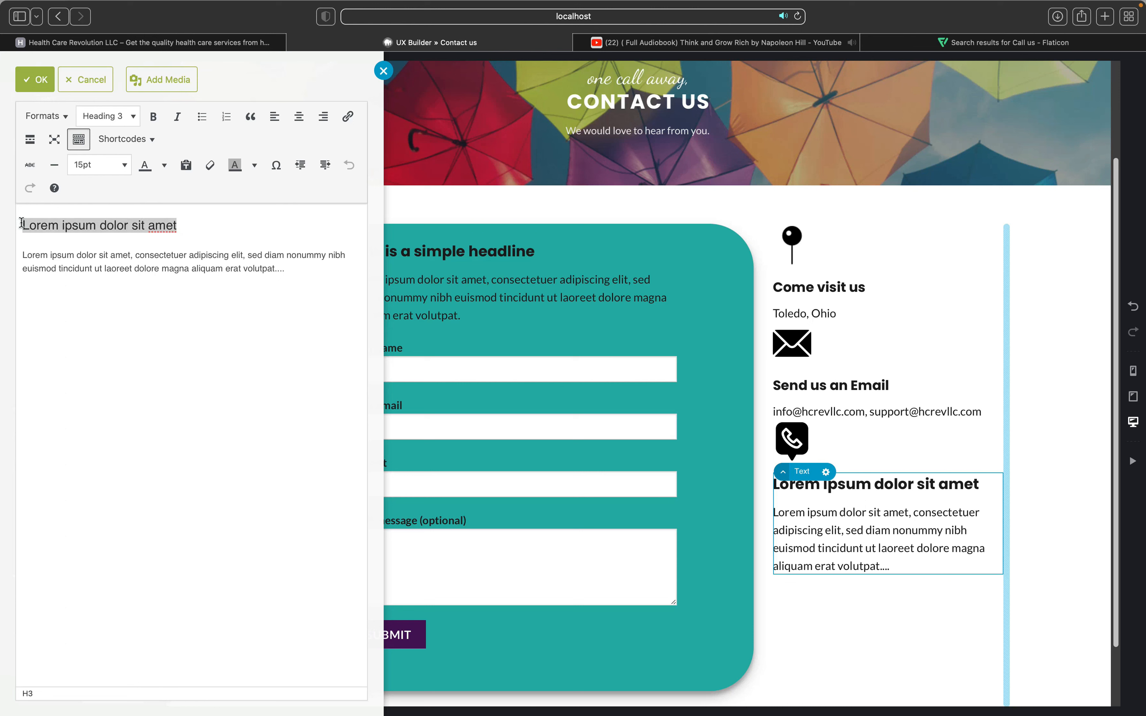
text(C)
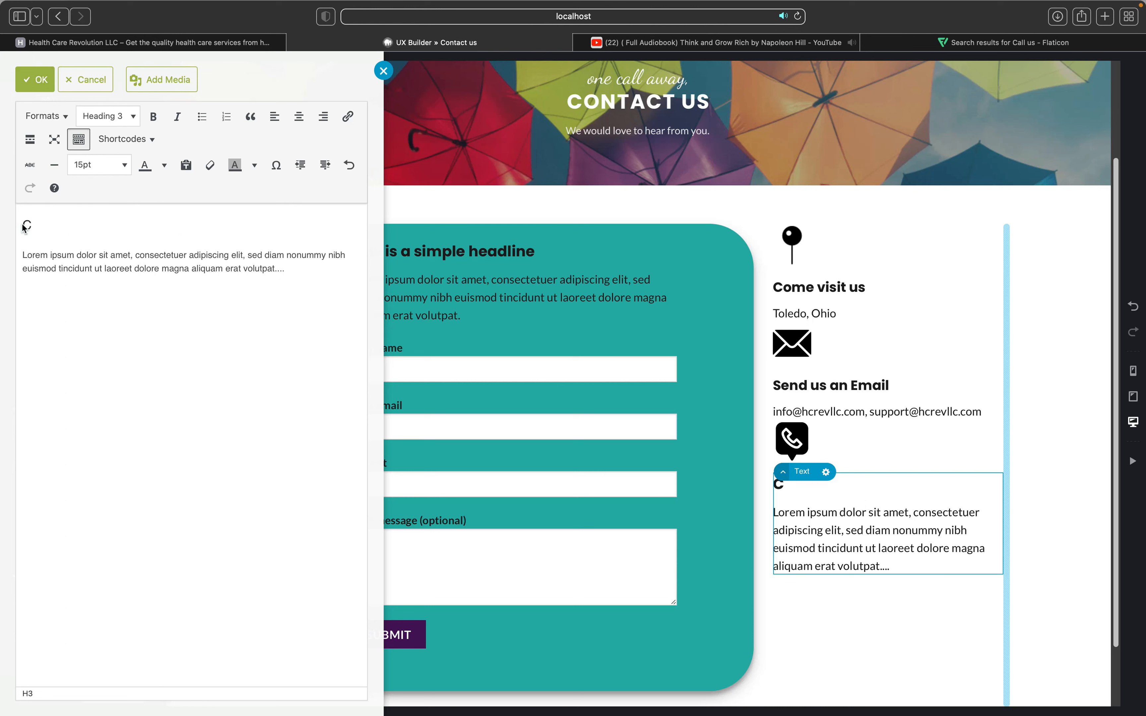
text(T)
text(Giv)
text(e us a)
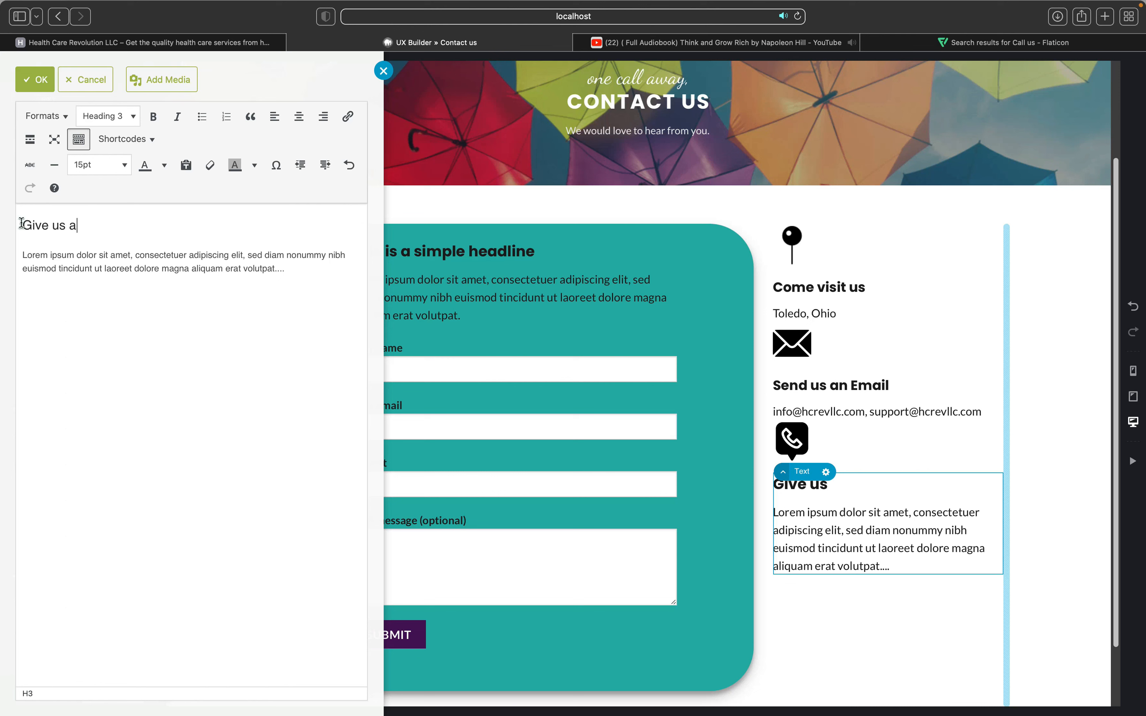
text( Call)
click(823, 526)
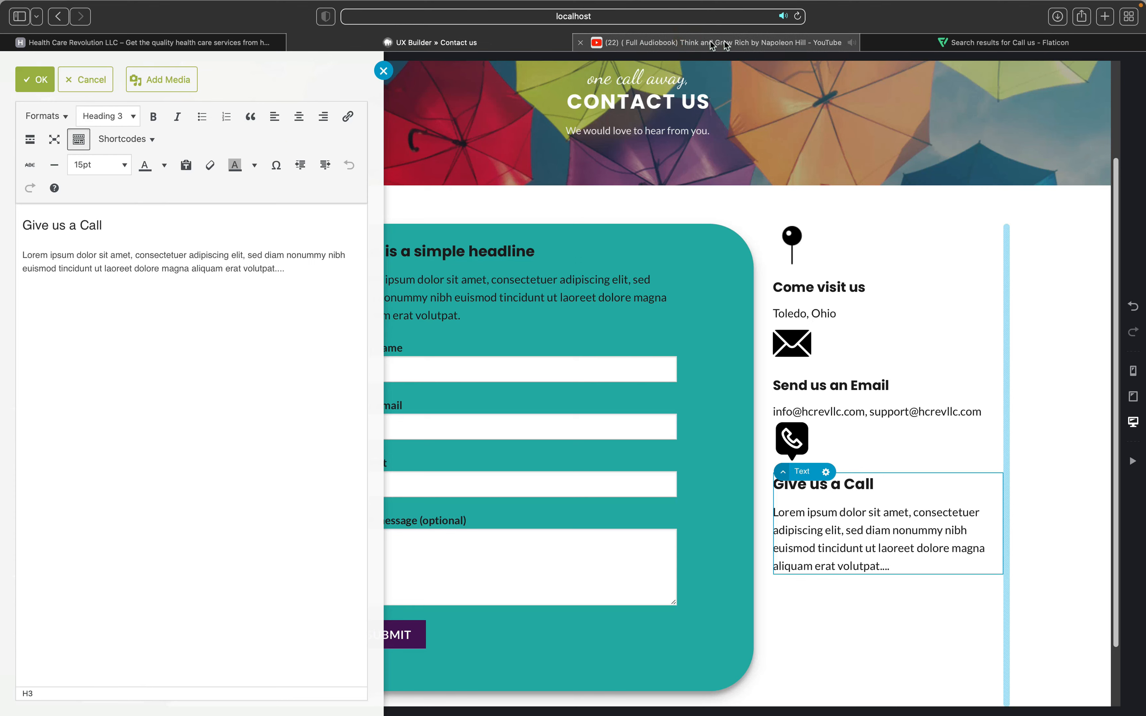
Step: Look over the other browser tabs, then confirm and apply the heading edit
click(691, 42)
click(920, 46)
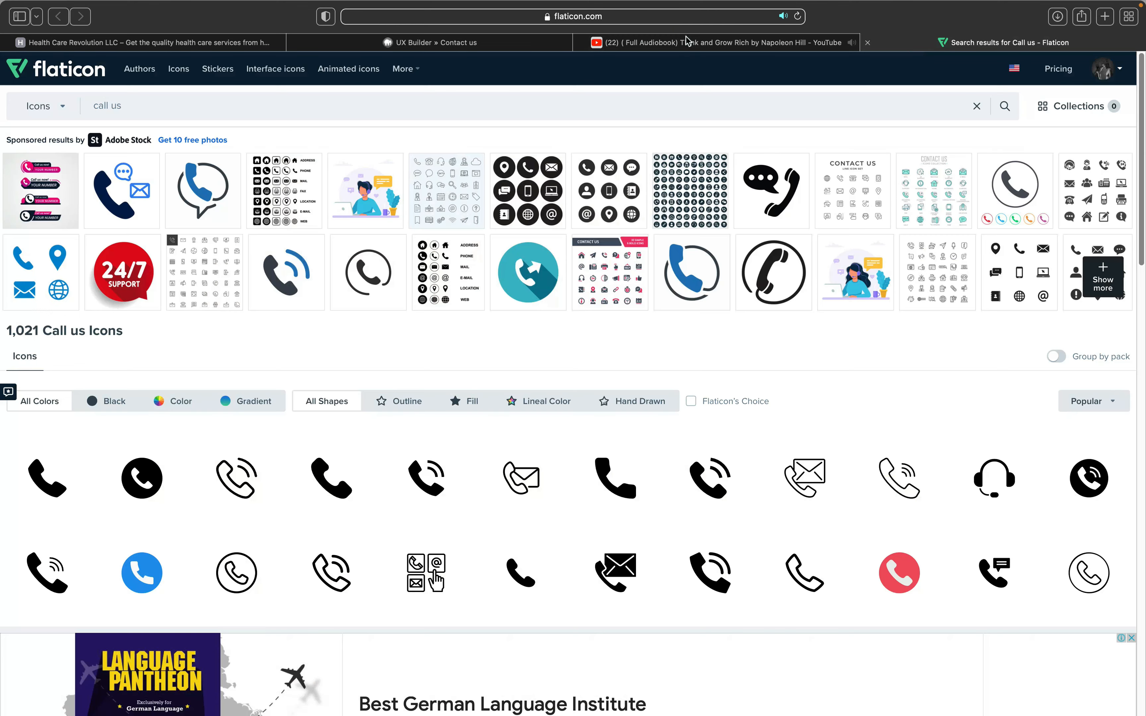
mouse_move(688, 43)
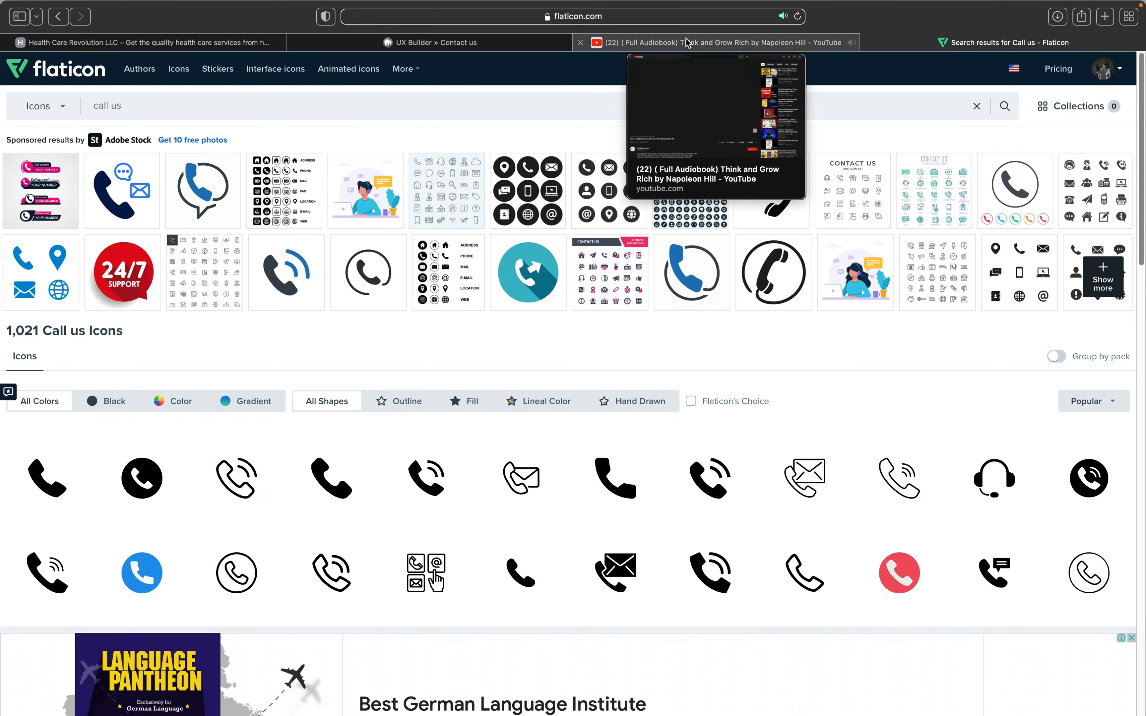
click(171, 41)
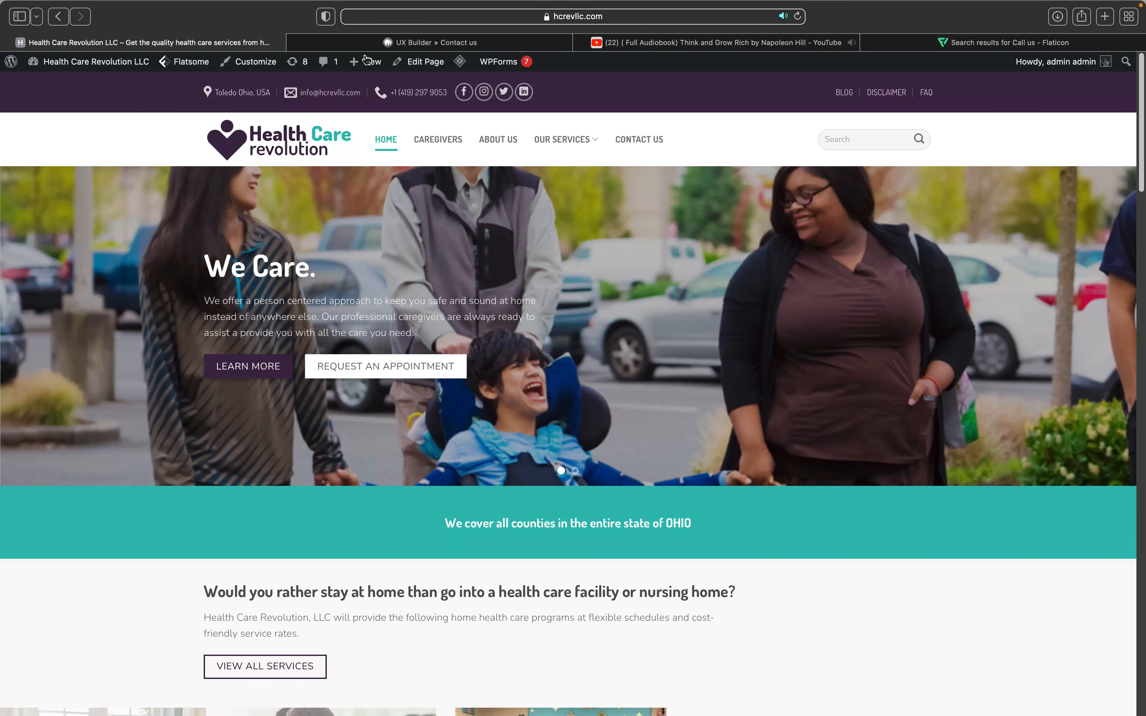
click(429, 42)
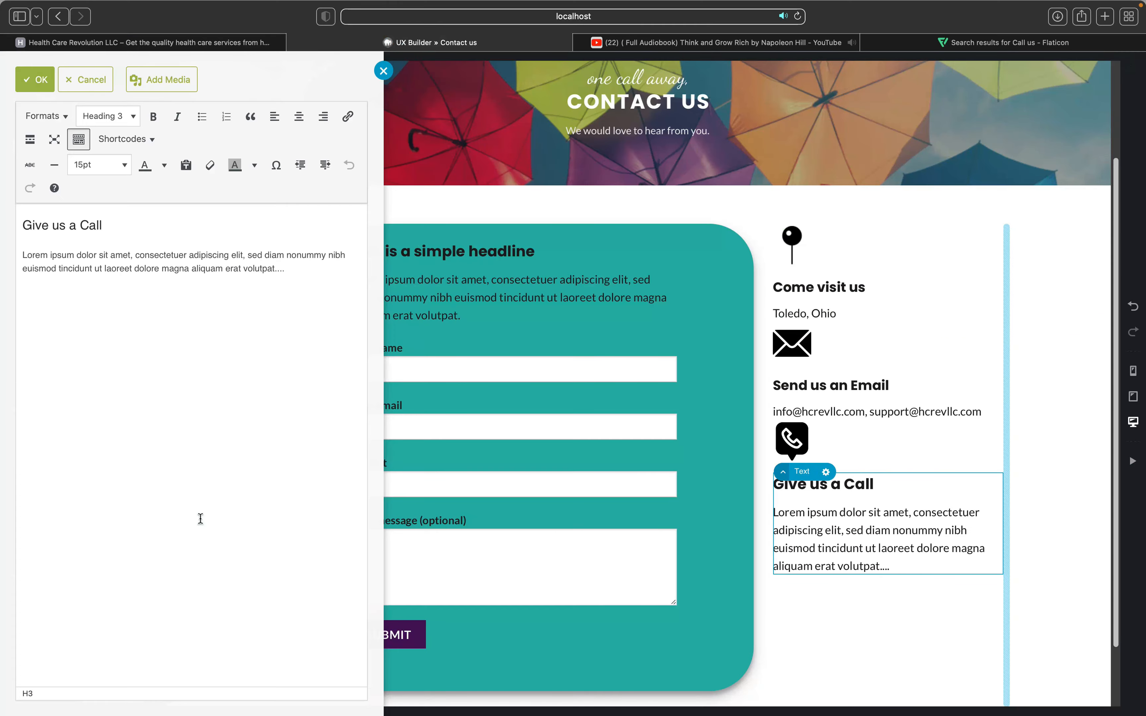
click(32, 82)
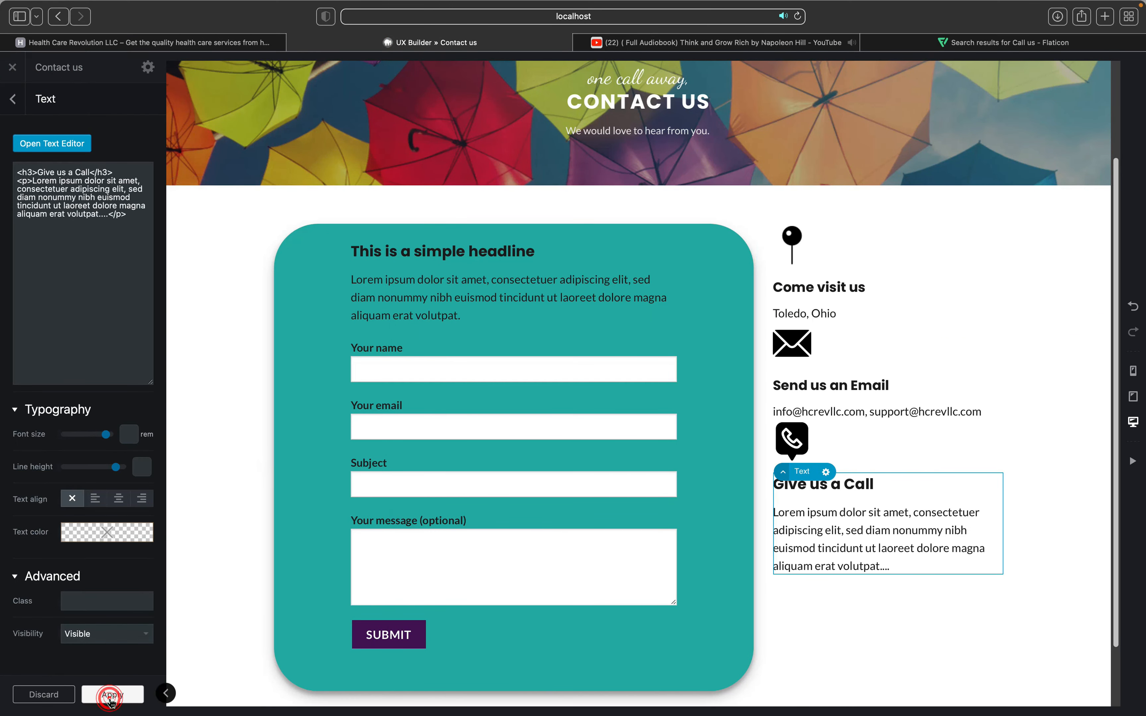
click(91, 695)
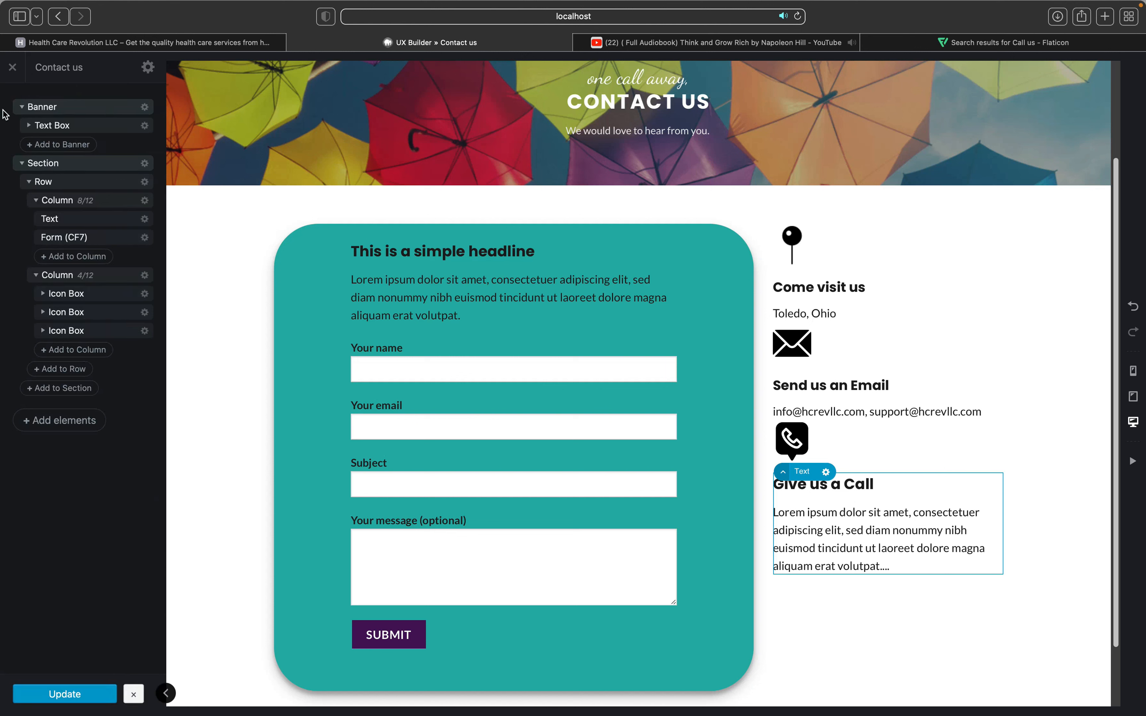
Step: Close the builder to view the live Contact us page, then open the Customizer
click(17, 68)
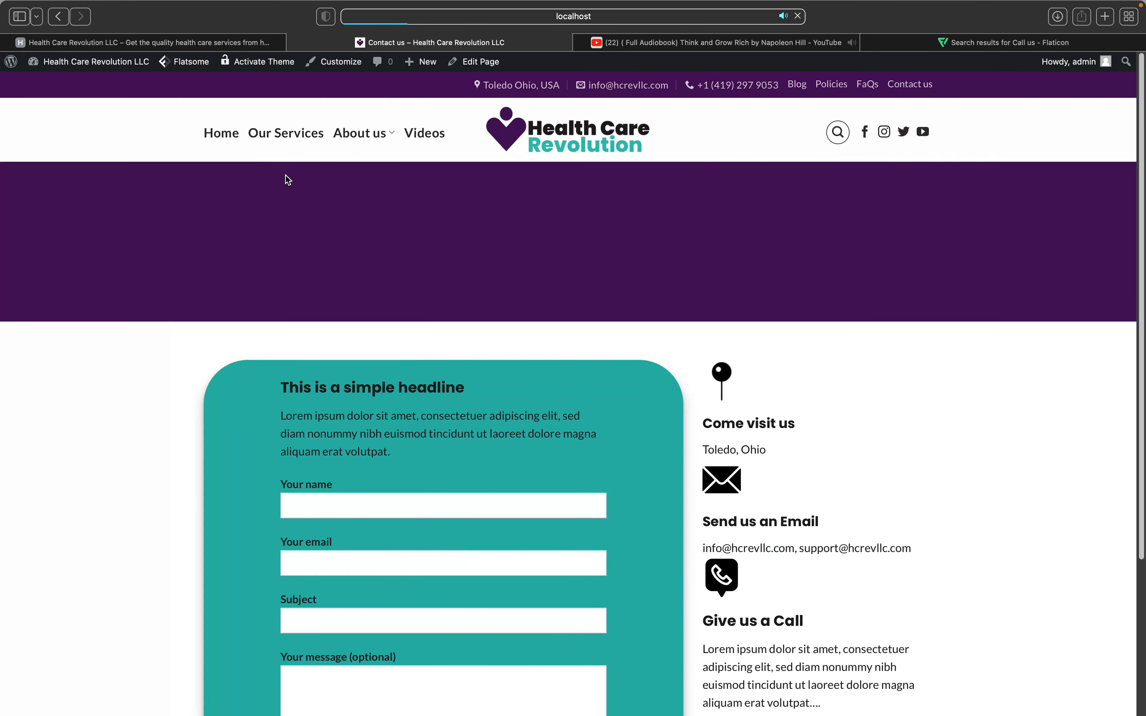
click(334, 65)
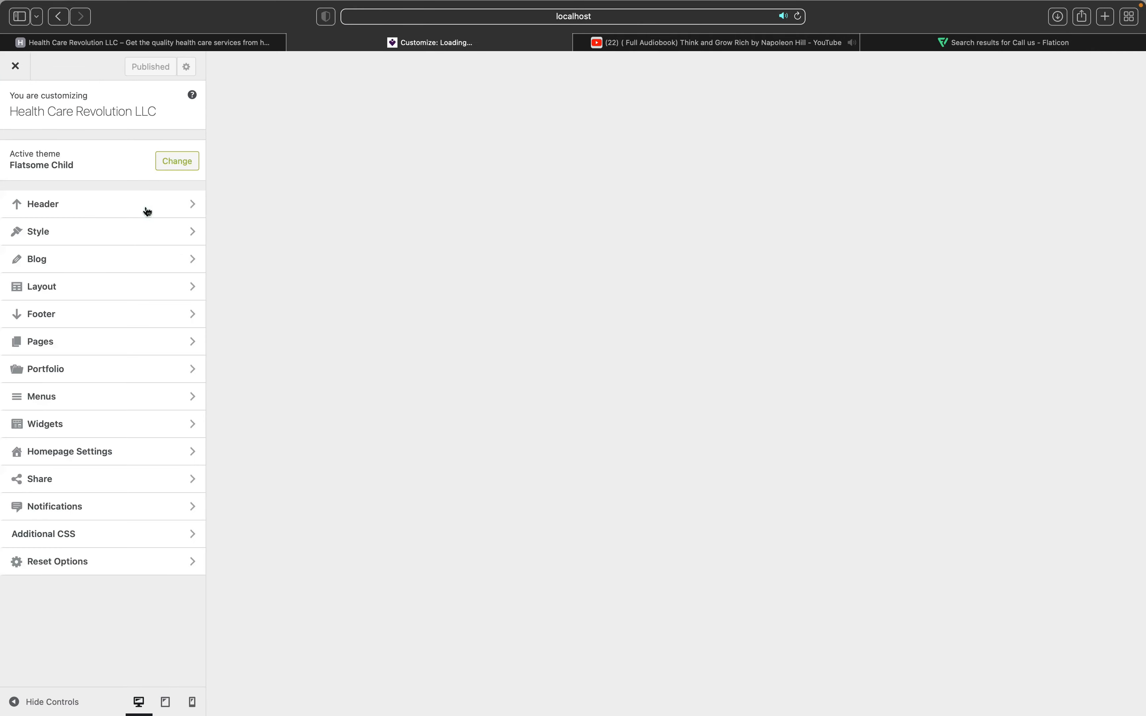
Step: In the Customizer's Header contact settings, select the whole Phone field value to check it
click(147, 209)
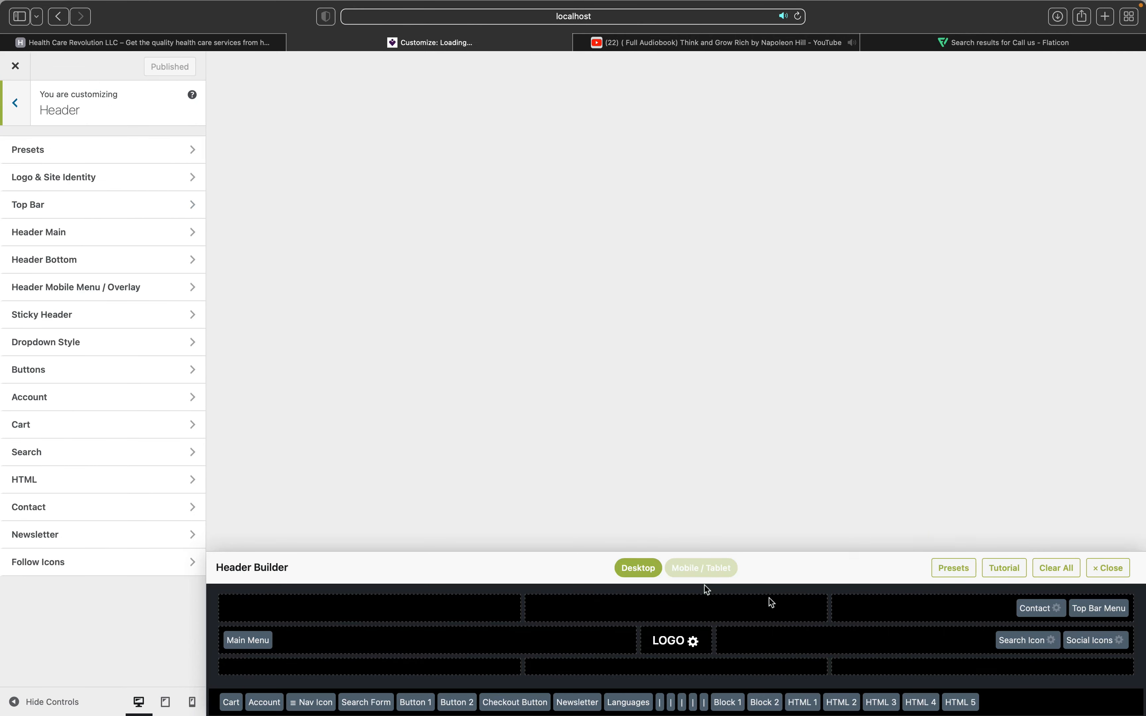
click(1056, 608)
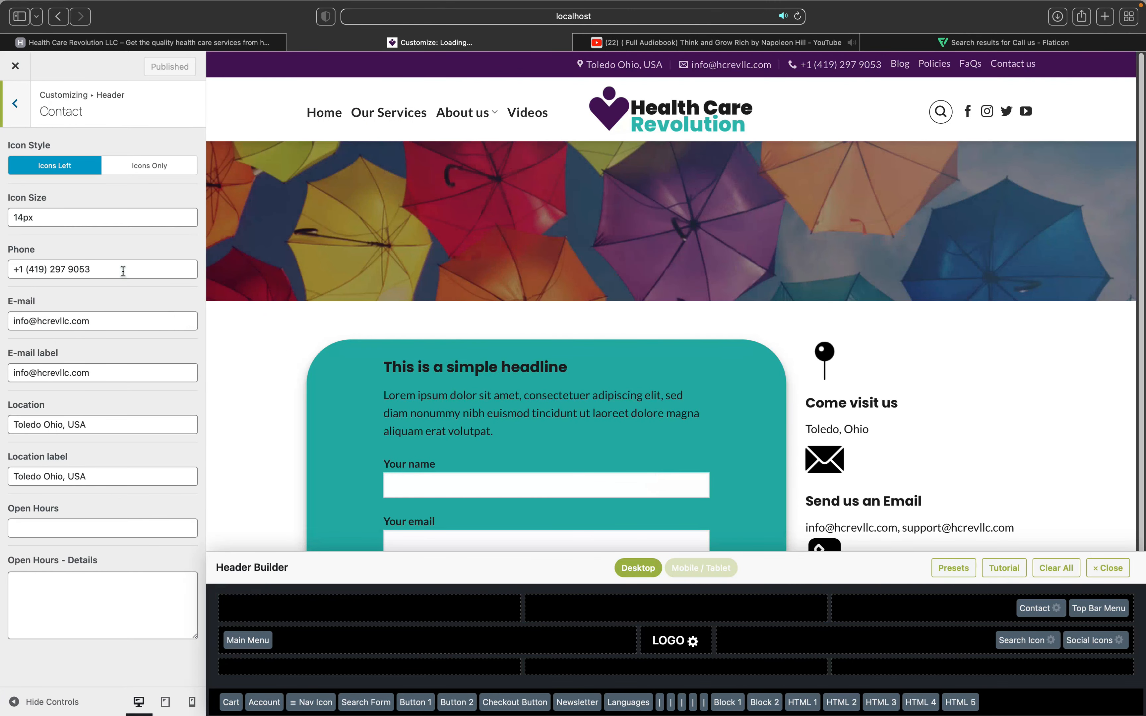
click(122, 270)
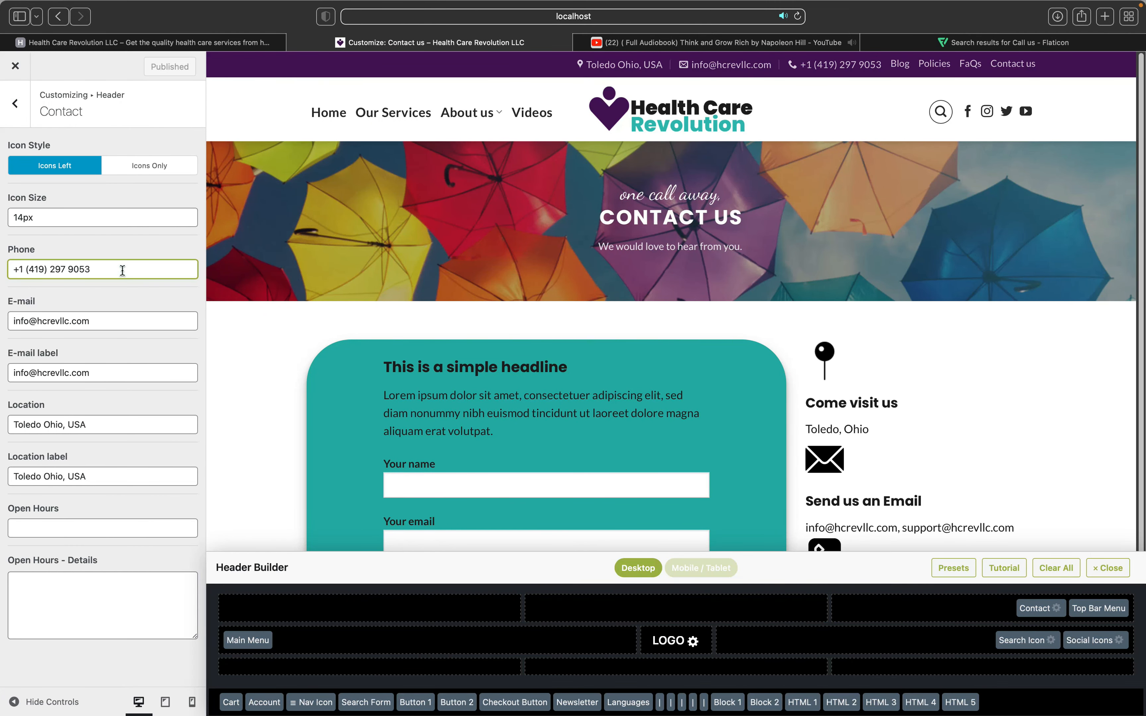
key(super+a)
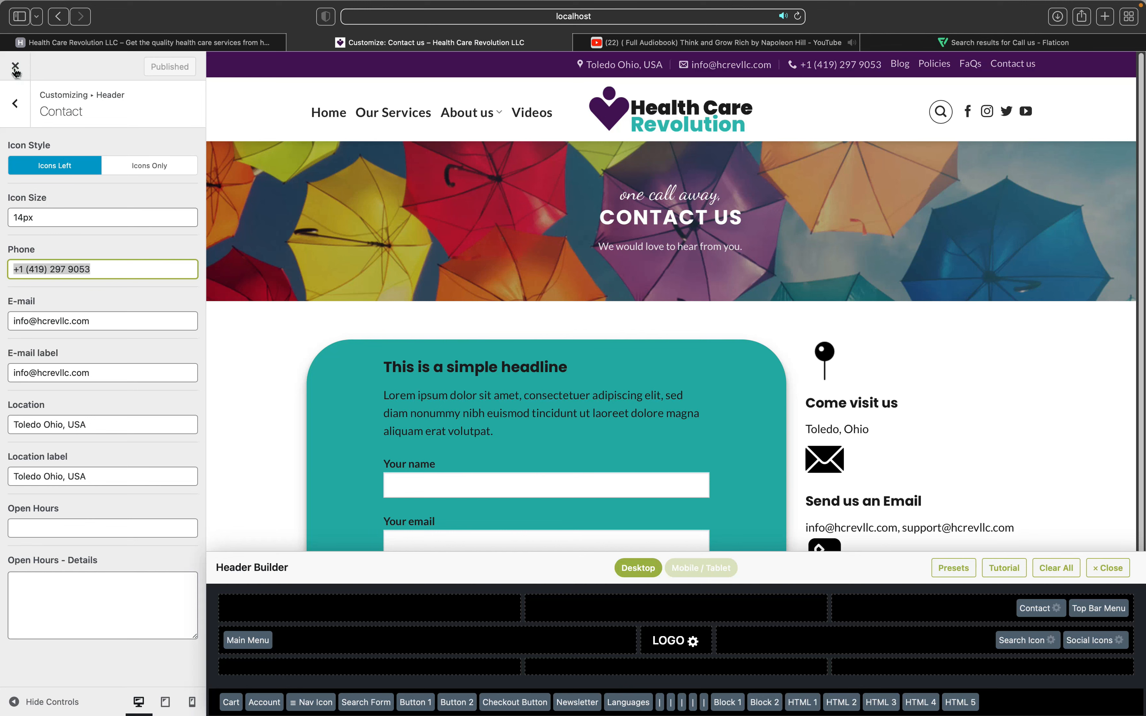
Step: Close the Customizer and reopen the Contact us page with UX Builder
click(227, 158)
key(super+r)
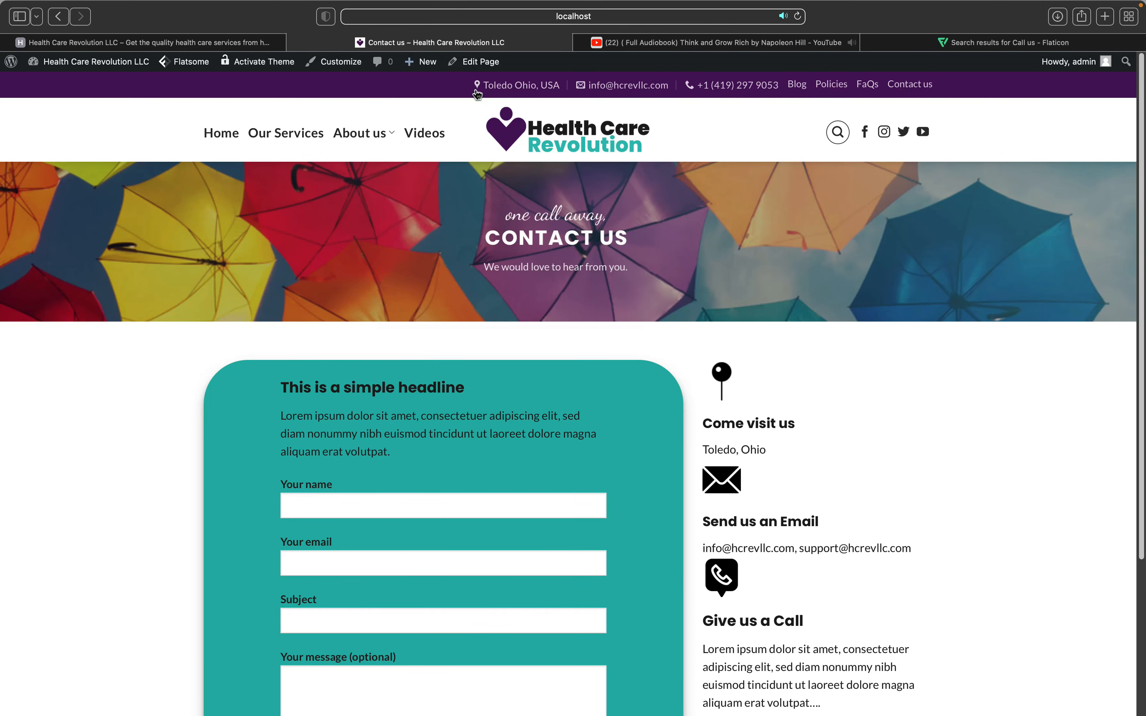
mouse_move(479, 64)
click(477, 89)
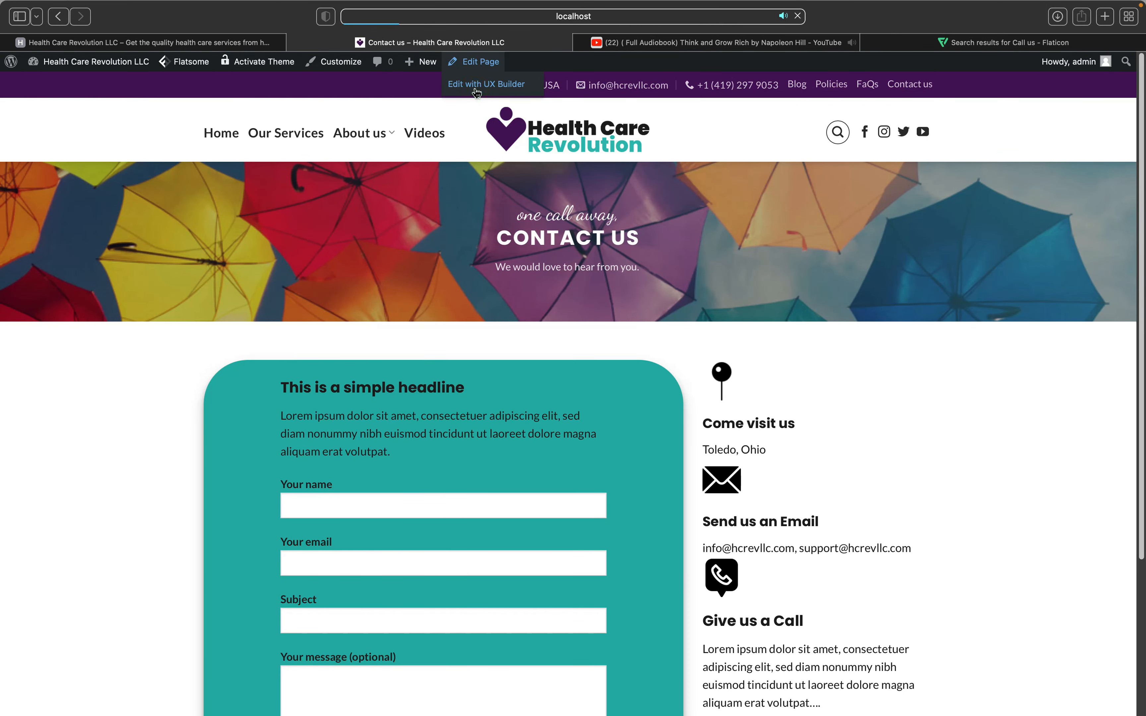
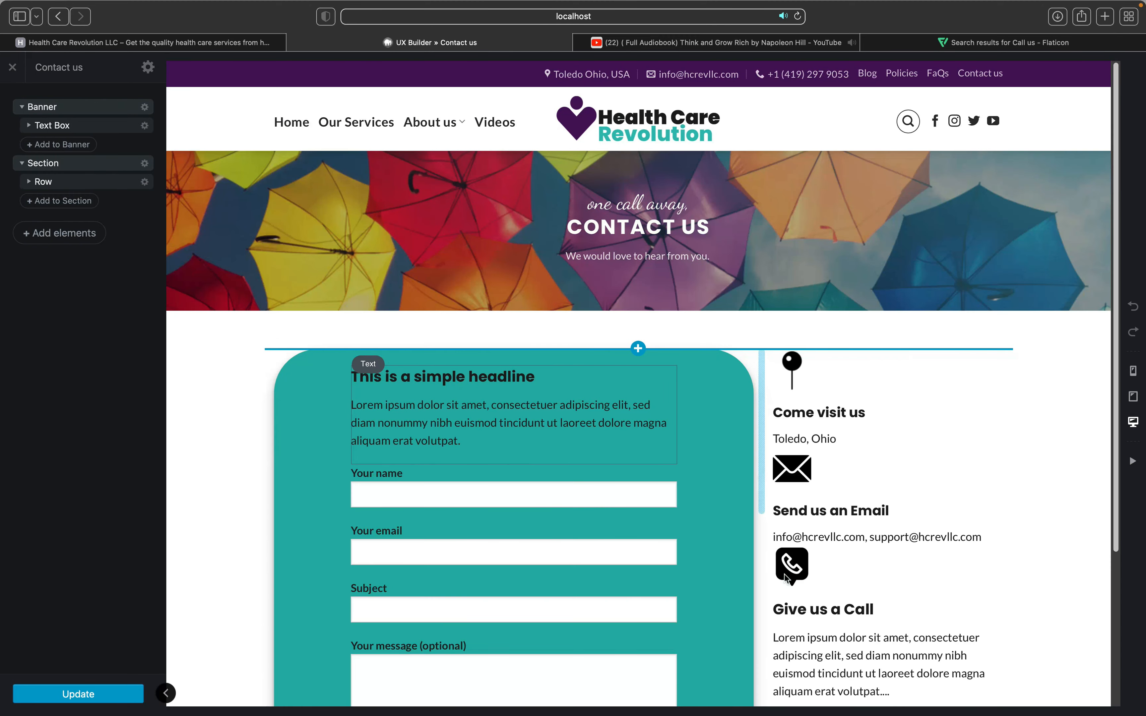
Step: In the Give us a Call text block, paste the copied phone number over the Lorem paragraph
scroll(800, 569, down, 3)
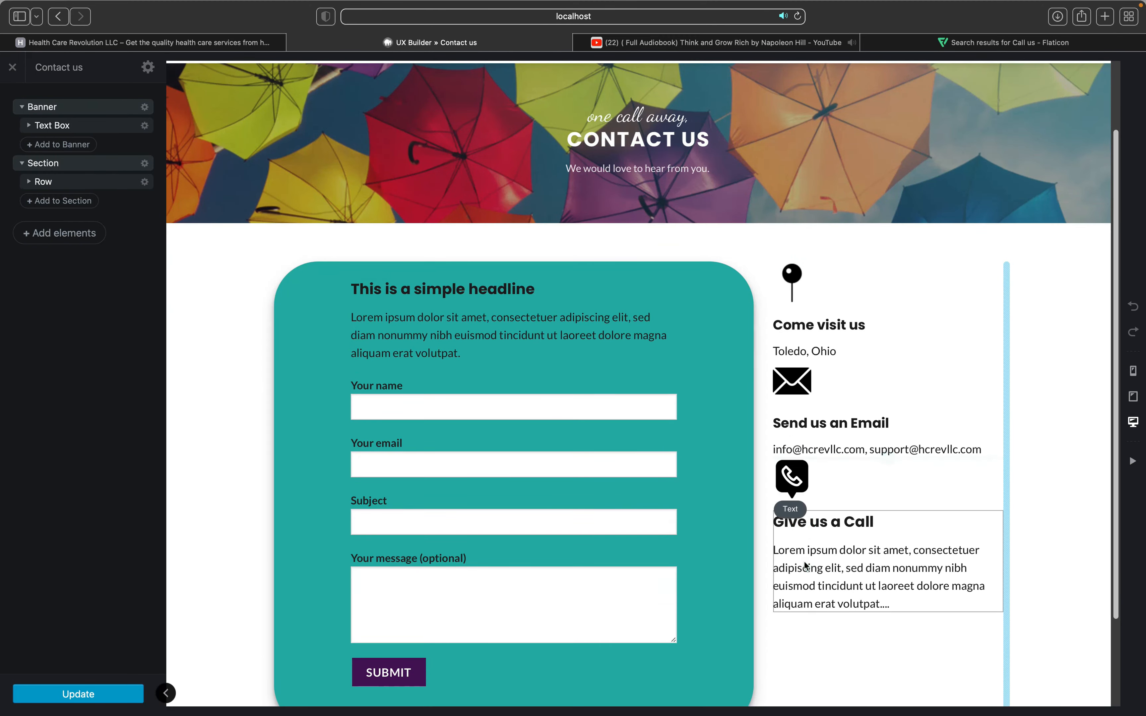
click(805, 566)
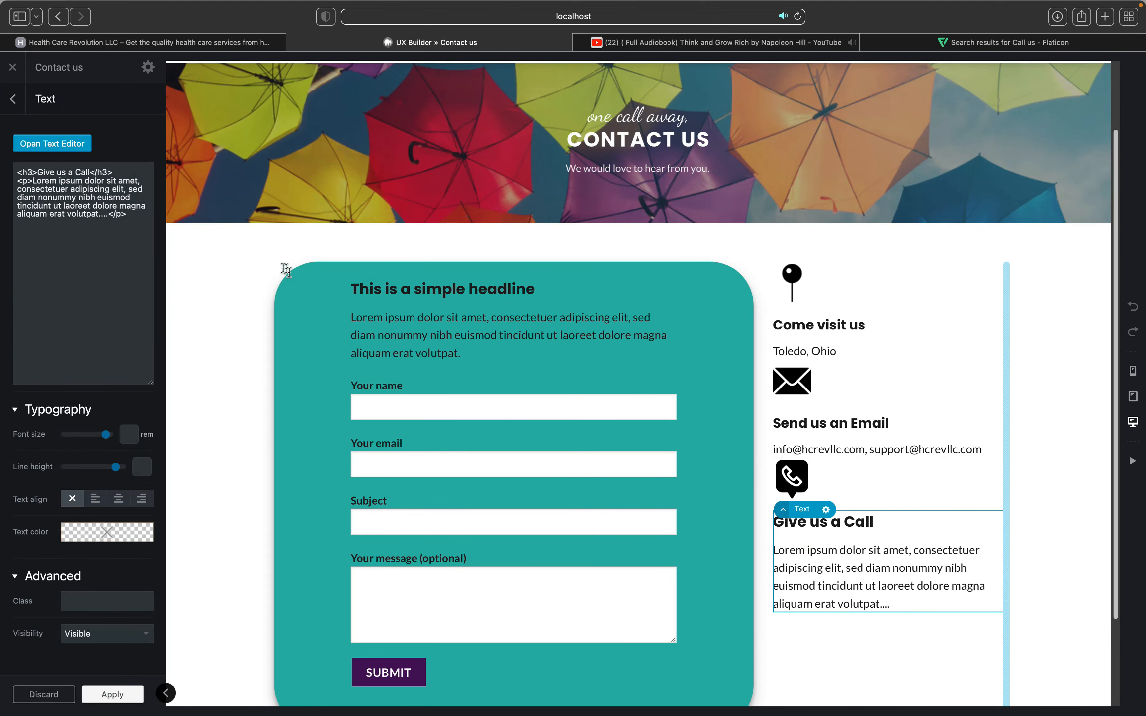
triple_click(19, 253)
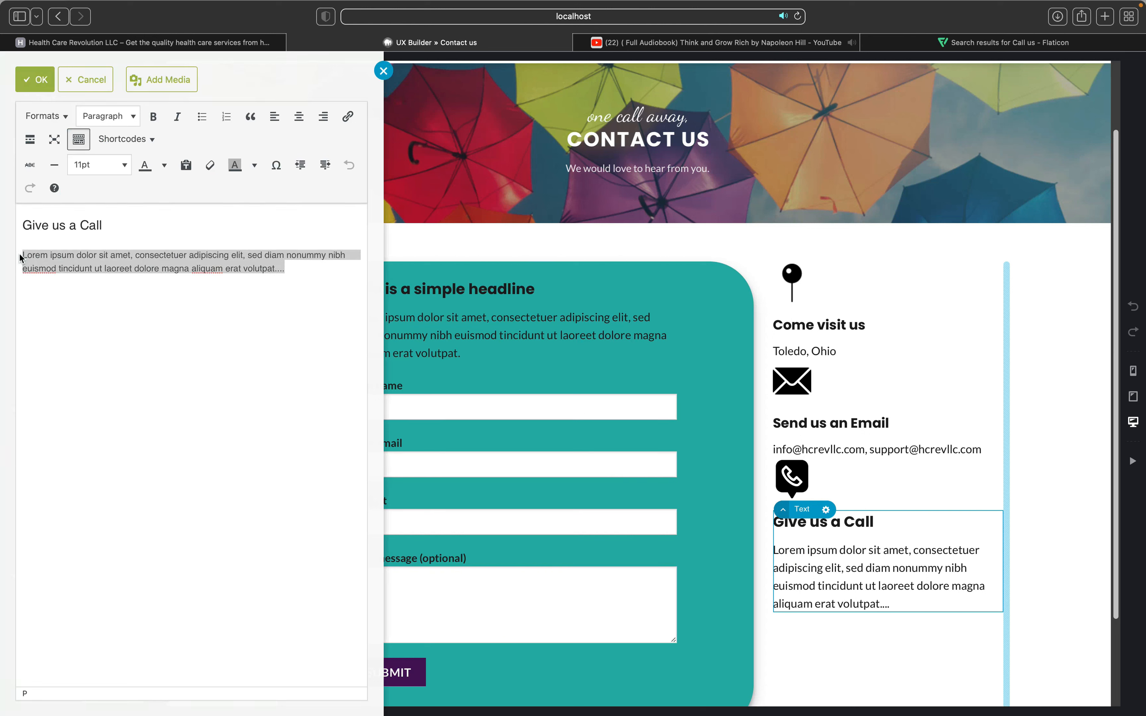
Step: Make 'Give us a Call' a Heading 4, then confirm and apply the text changes
double_click(97, 224)
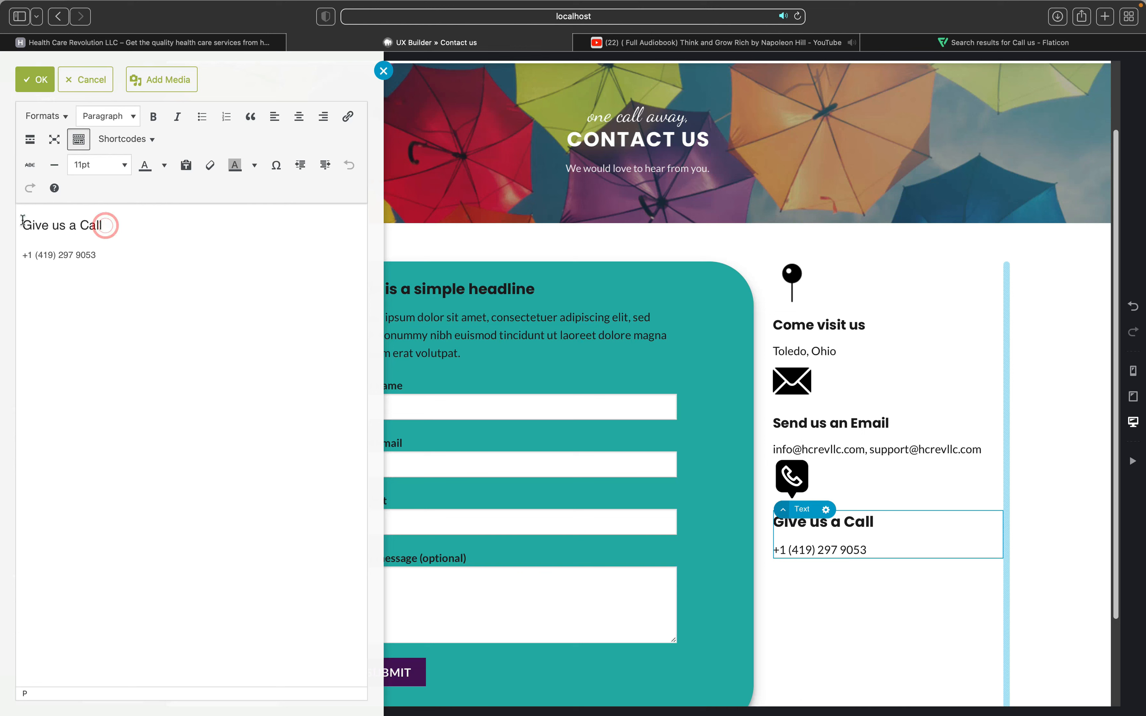
drag(81, 167, 107, 118)
click(108, 116)
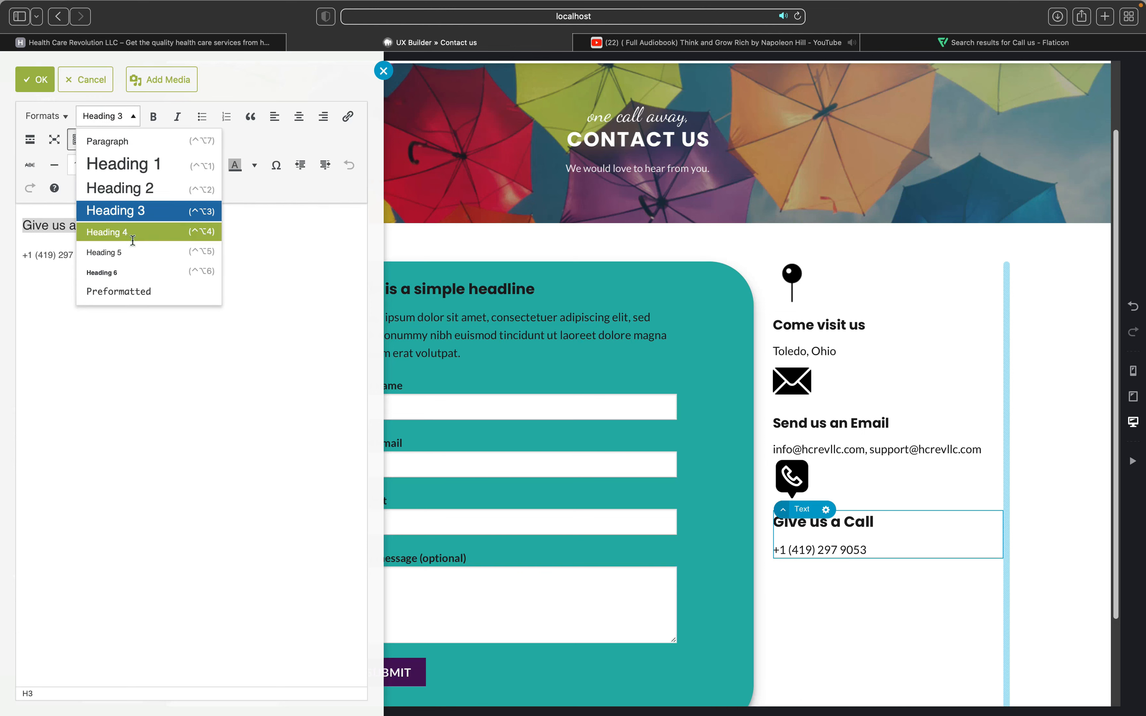
click(141, 246)
click(501, 341)
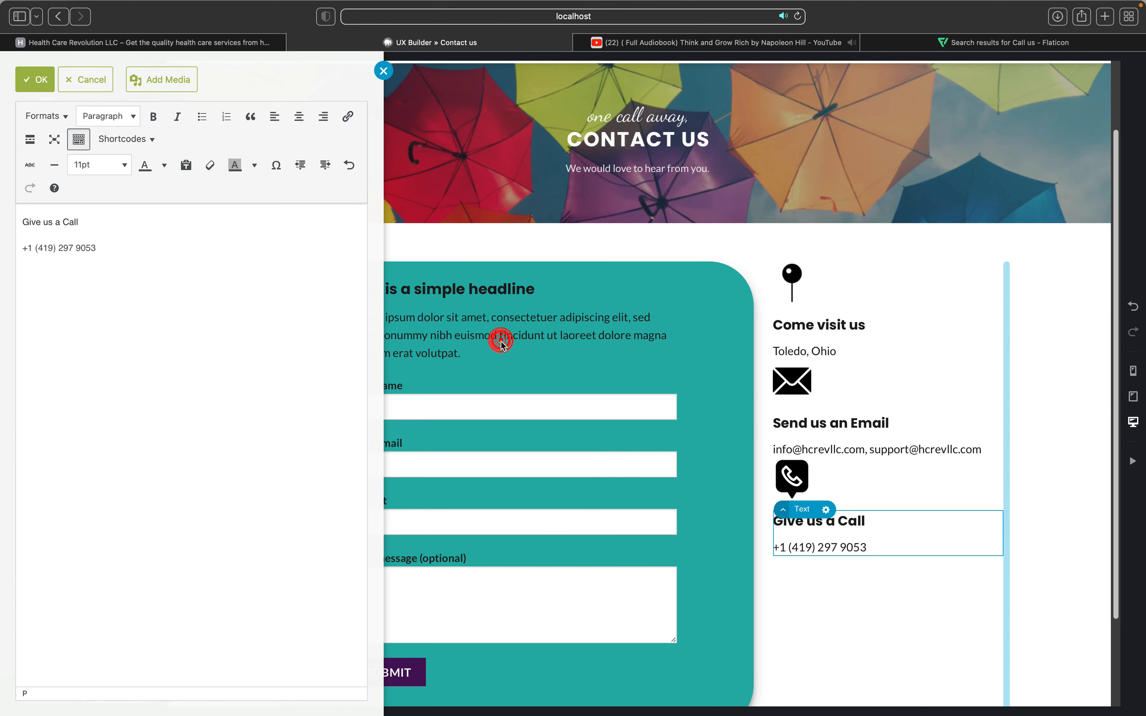
click(387, 438)
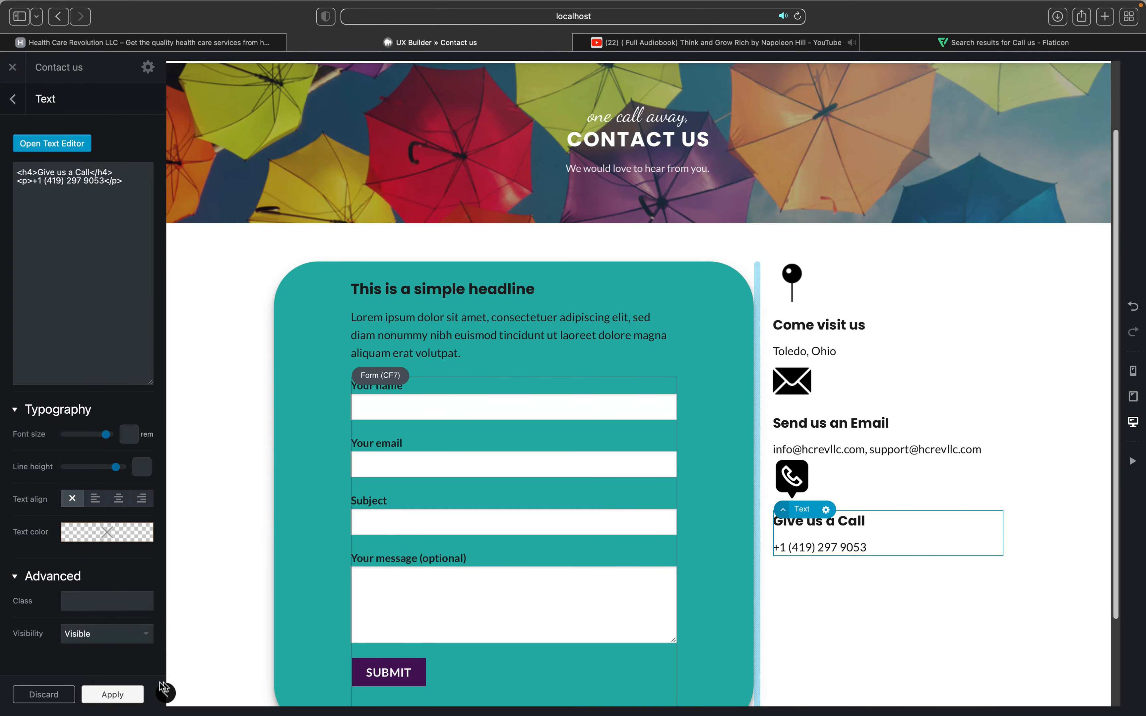
click(111, 695)
click(72, 695)
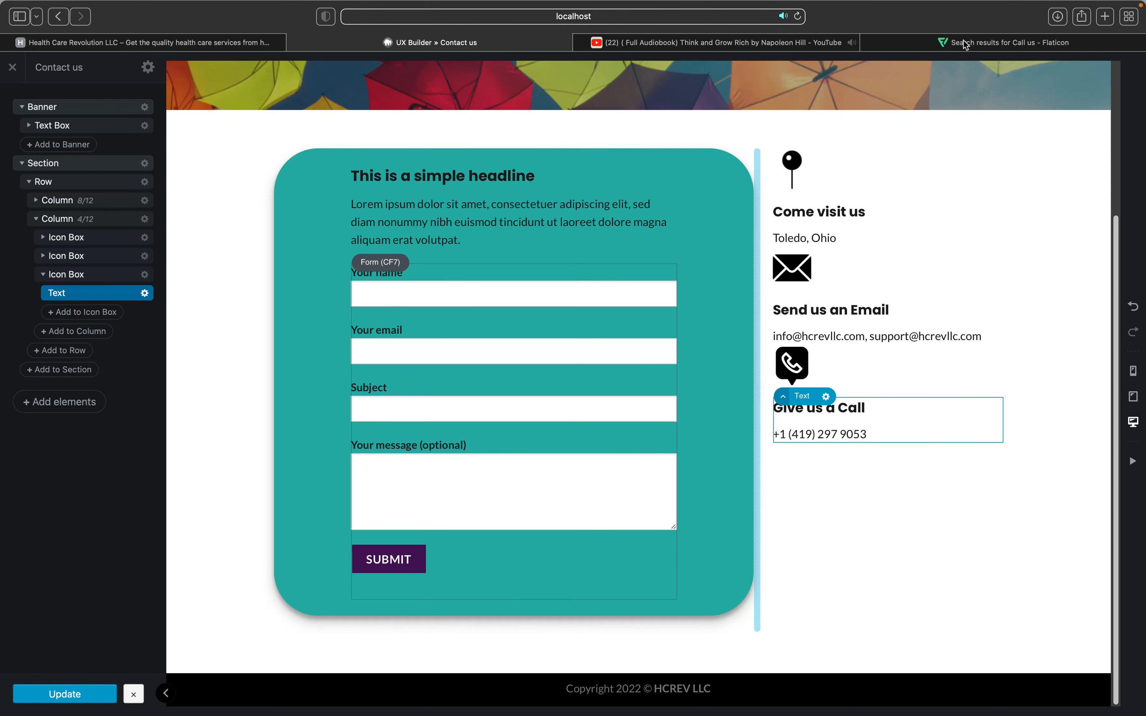
Step: Return to the Contact us page builder and select the whole contact section
click(729, 45)
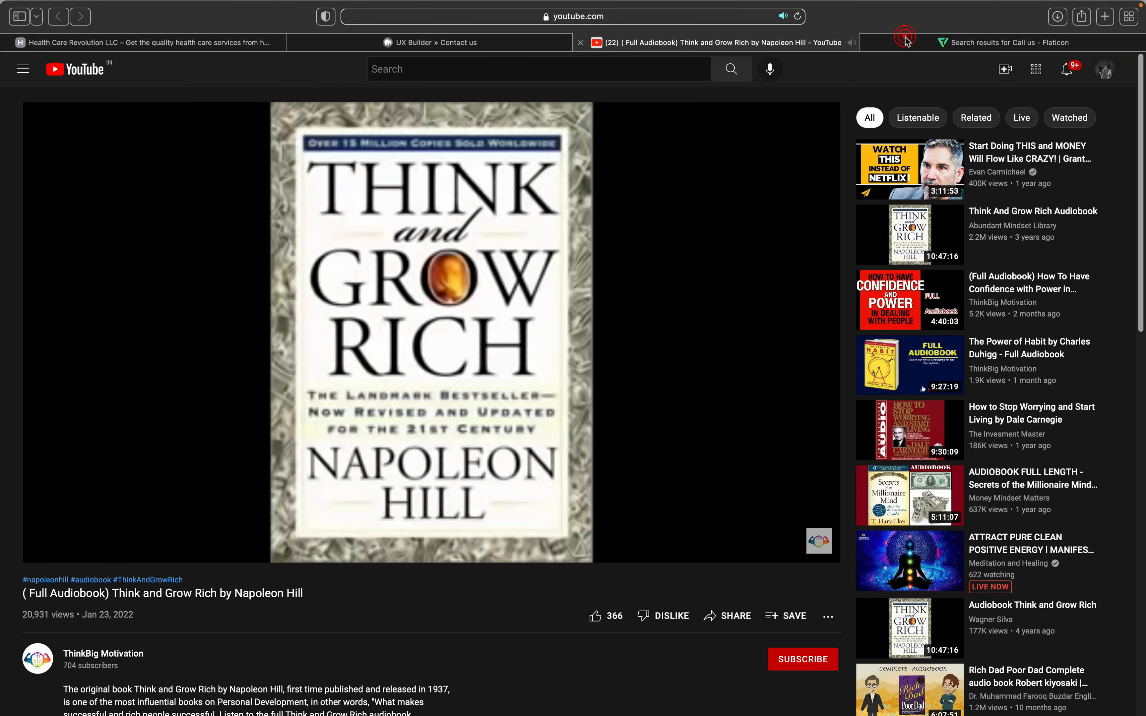
click(906, 40)
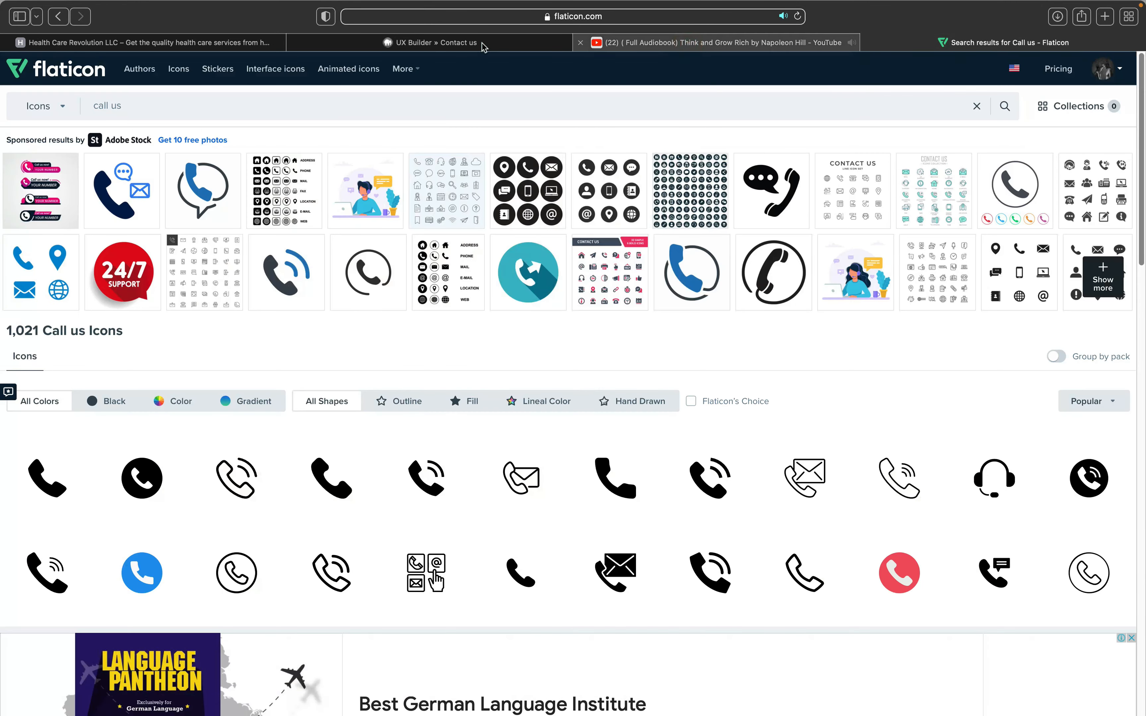
click(482, 43)
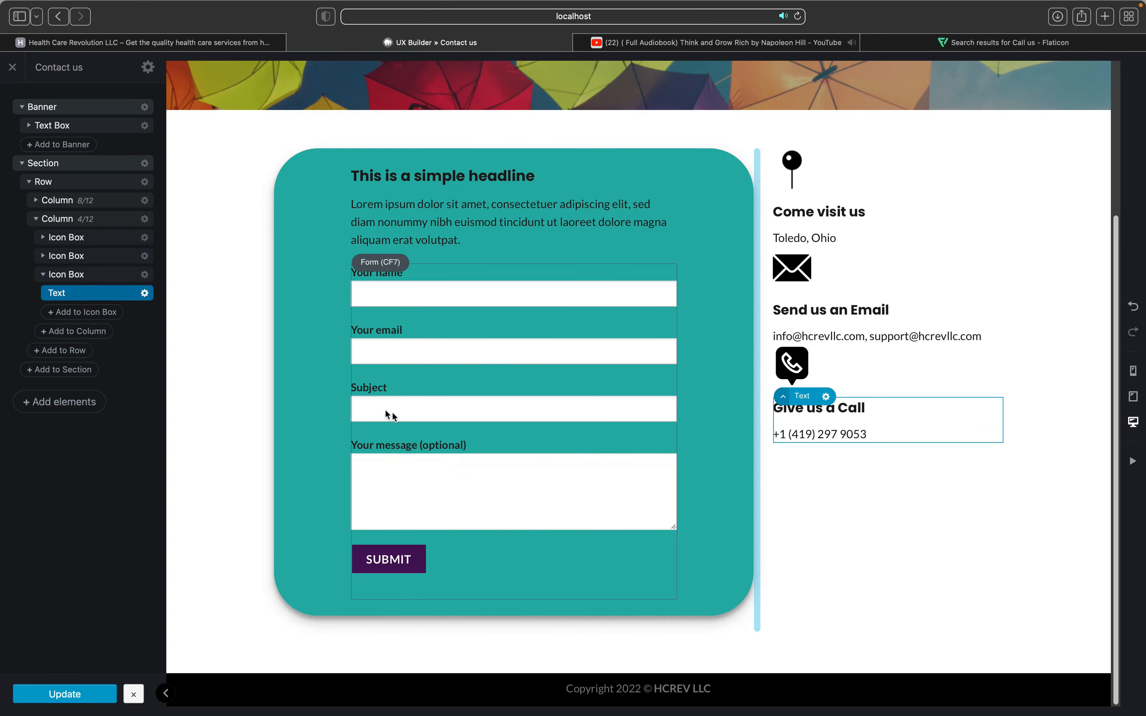
scroll(217, 214, up, 3)
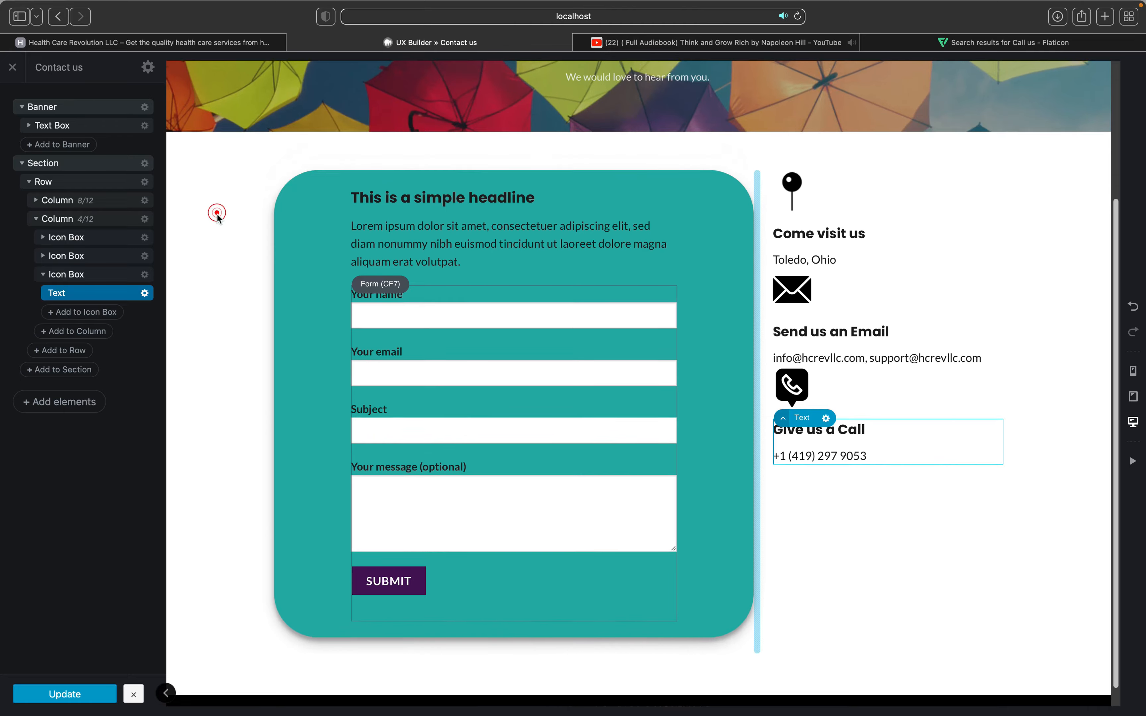
click(217, 214)
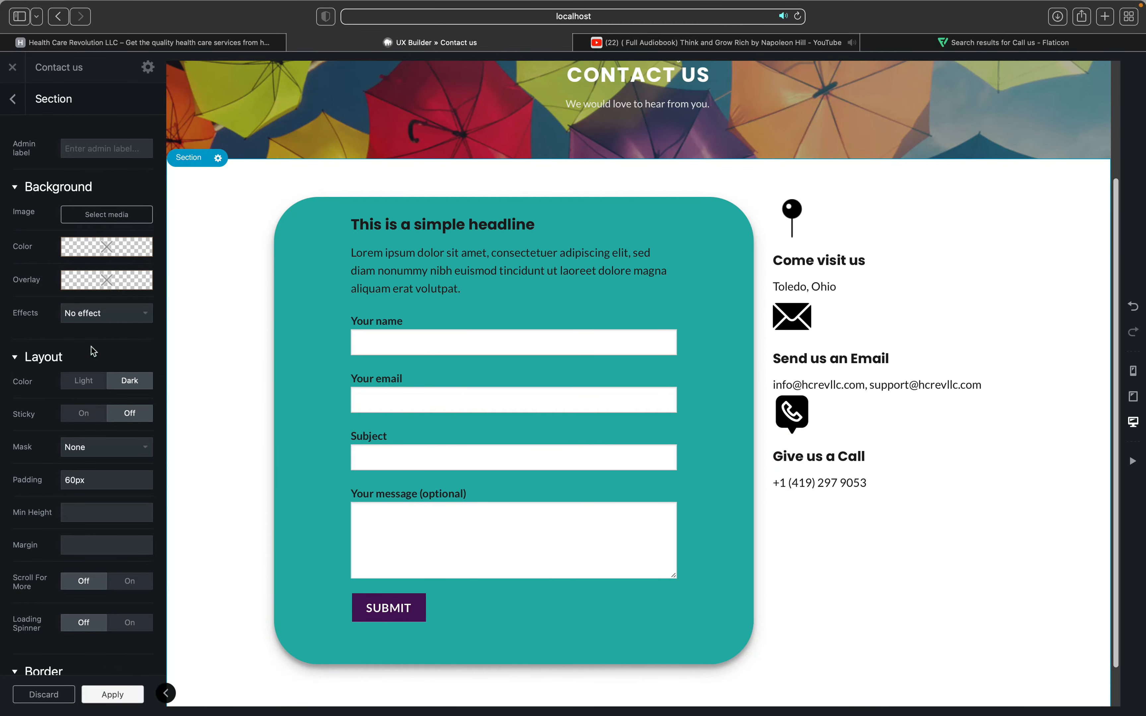
scroll(87, 379, down, 3)
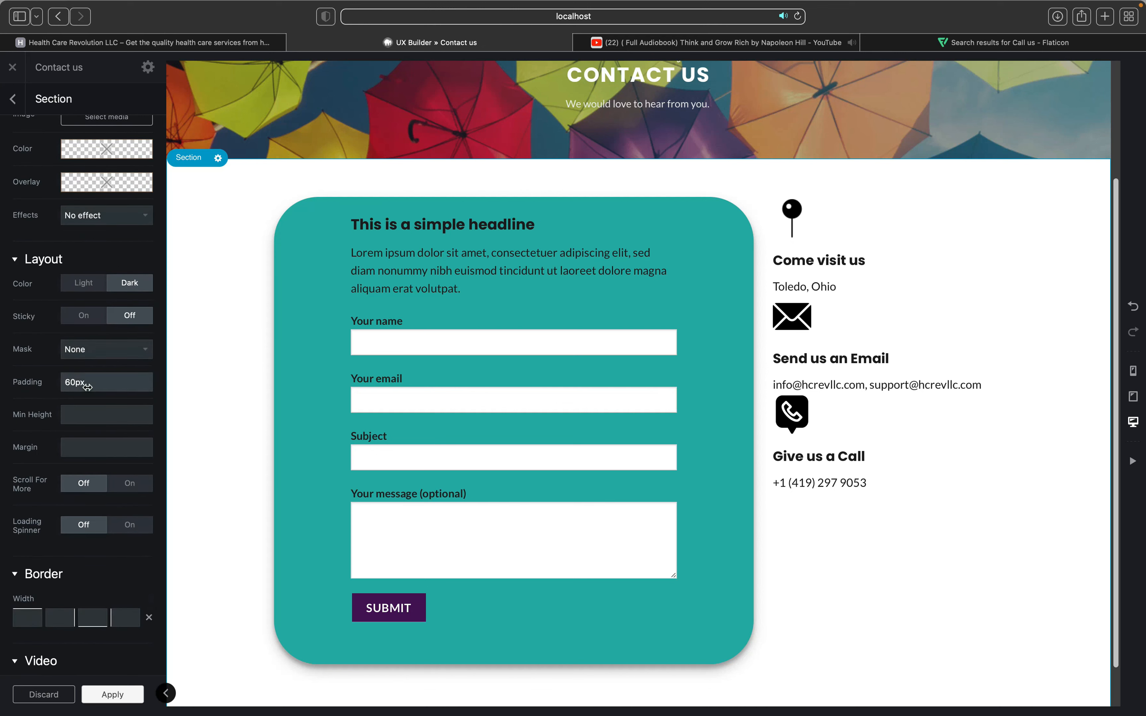
scroll(52, 258, up, 3)
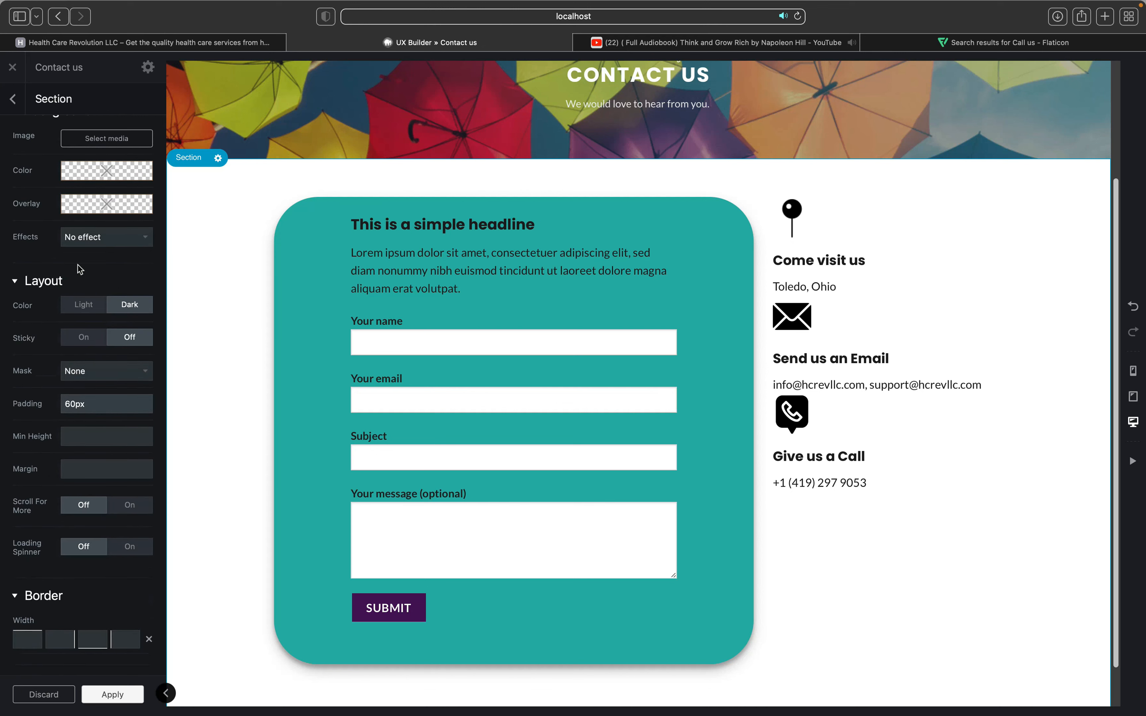
Step: Try several overlay colours for the section, settling on a light grey
click(82, 285)
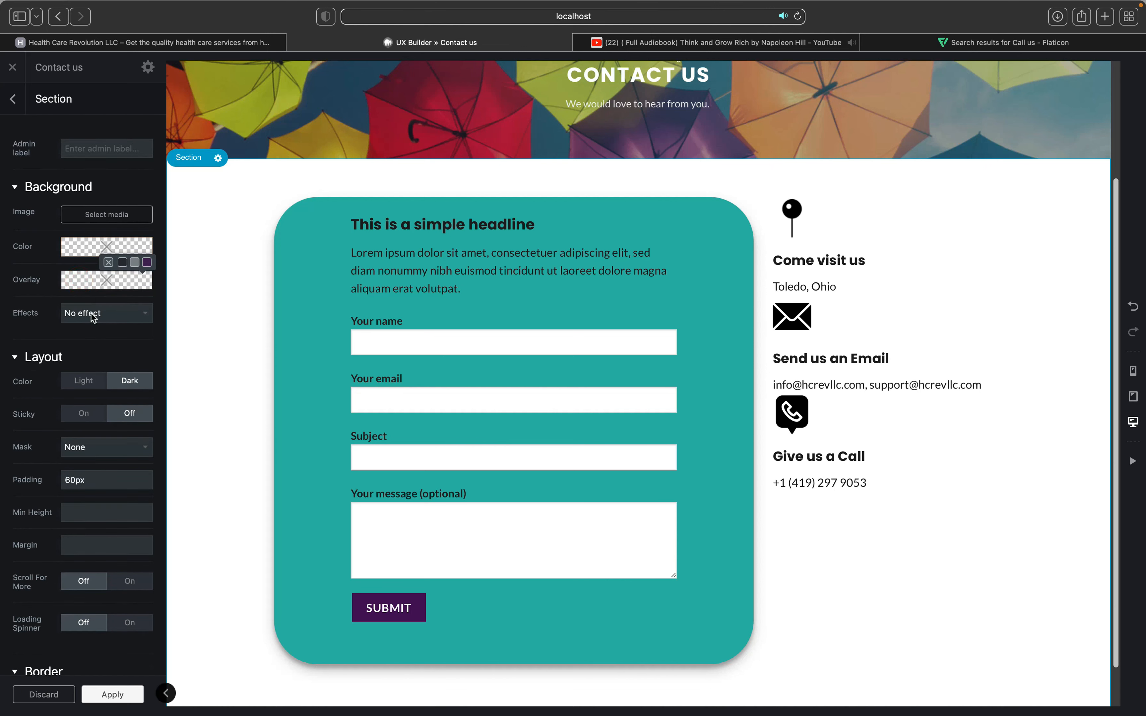
click(95, 333)
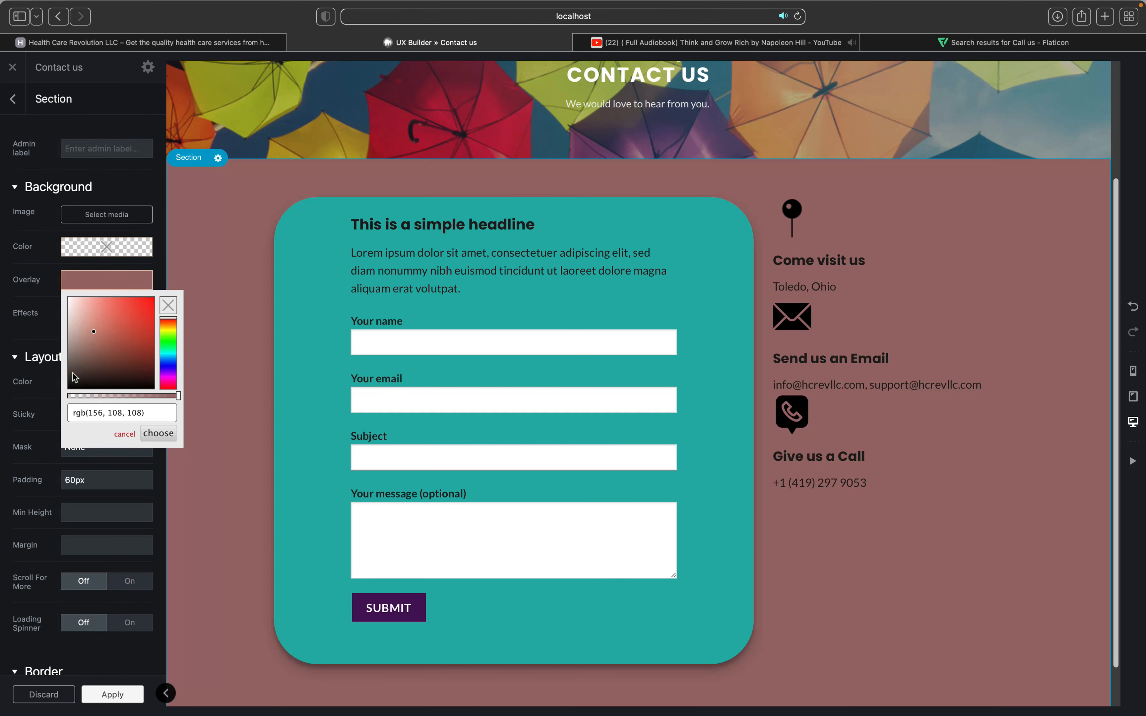
click(73, 373)
click(71, 371)
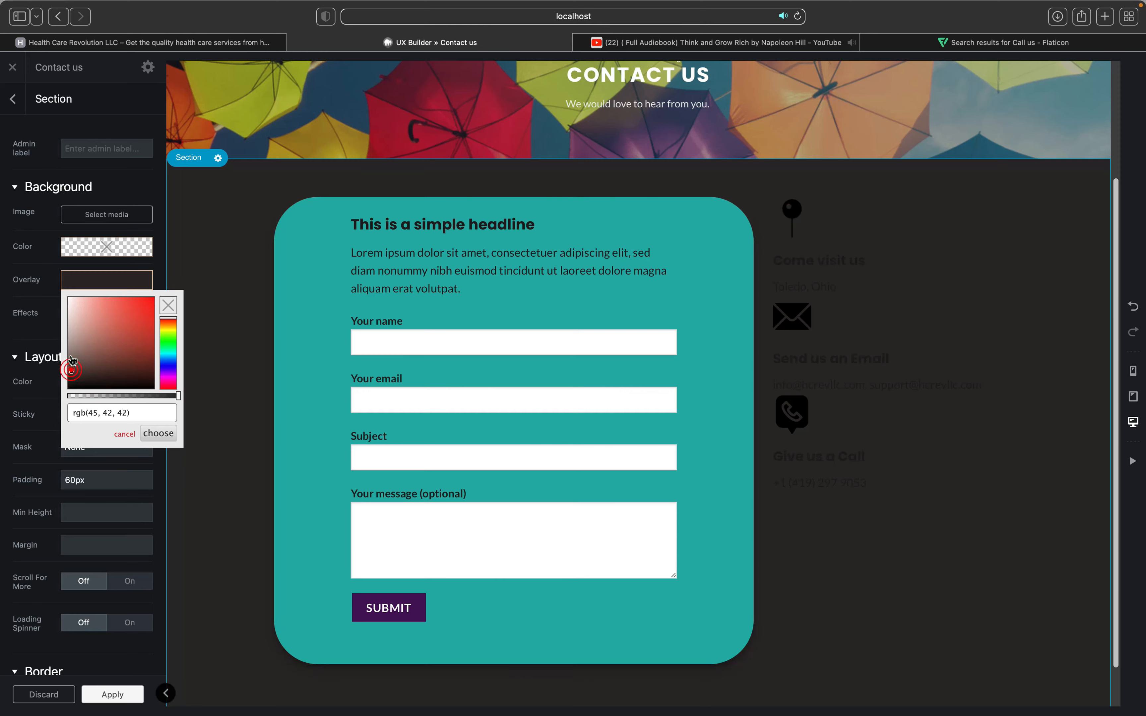
click(71, 322)
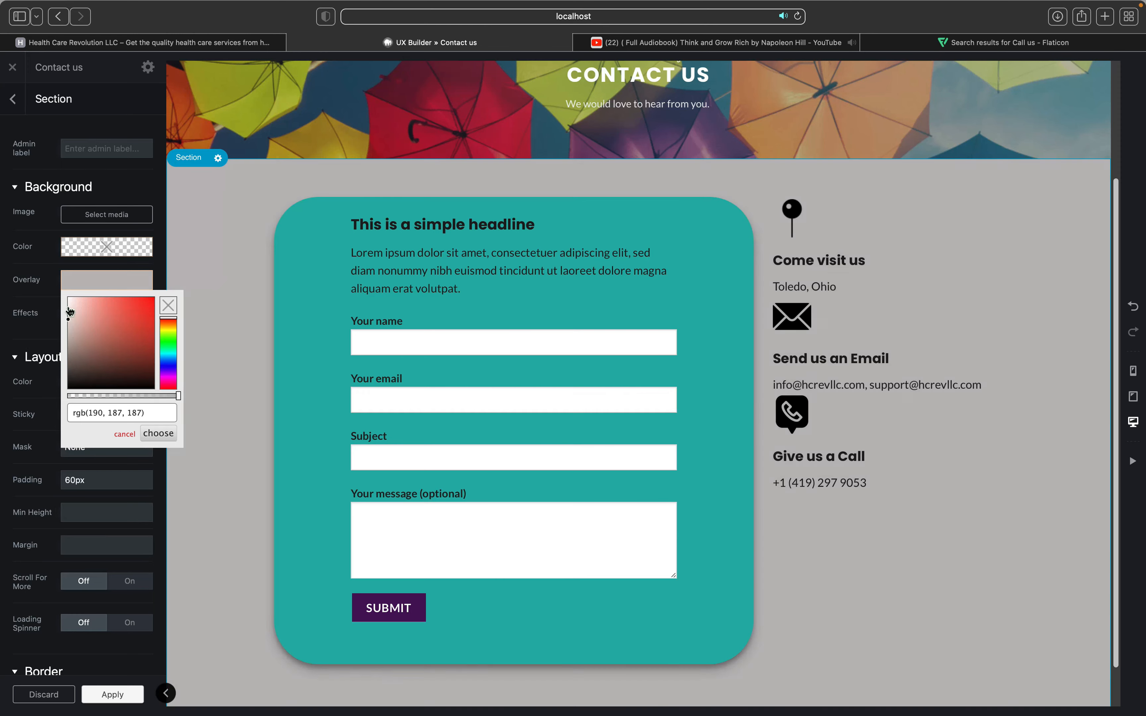
click(69, 305)
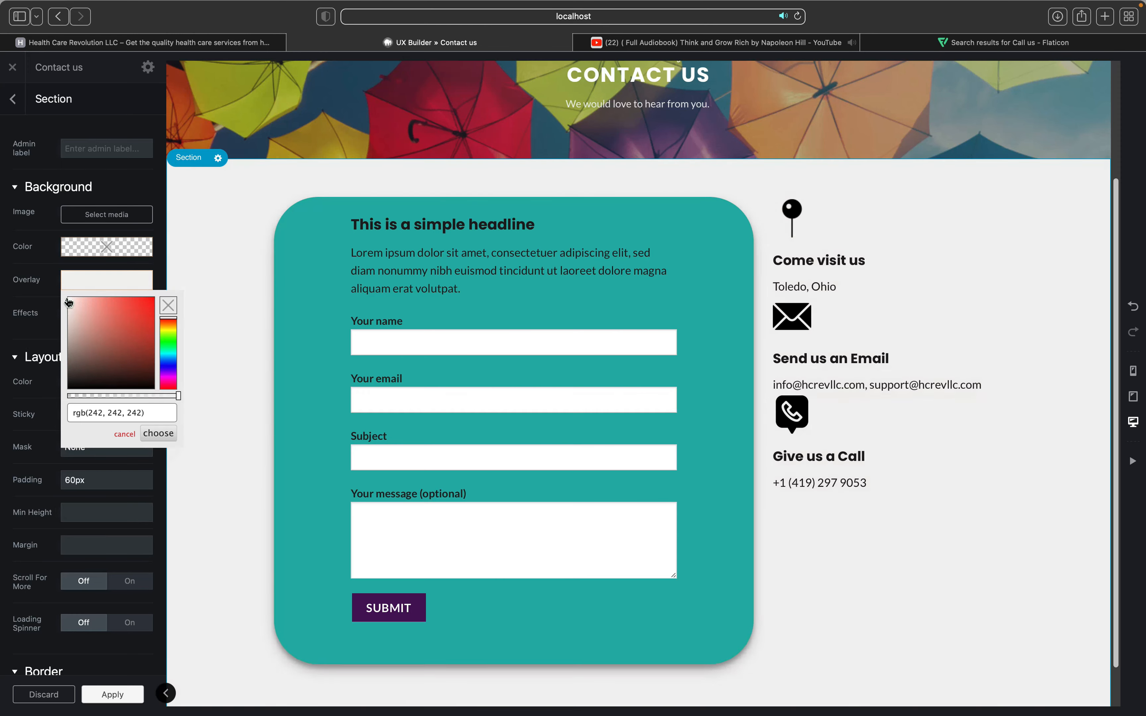
click(68, 301)
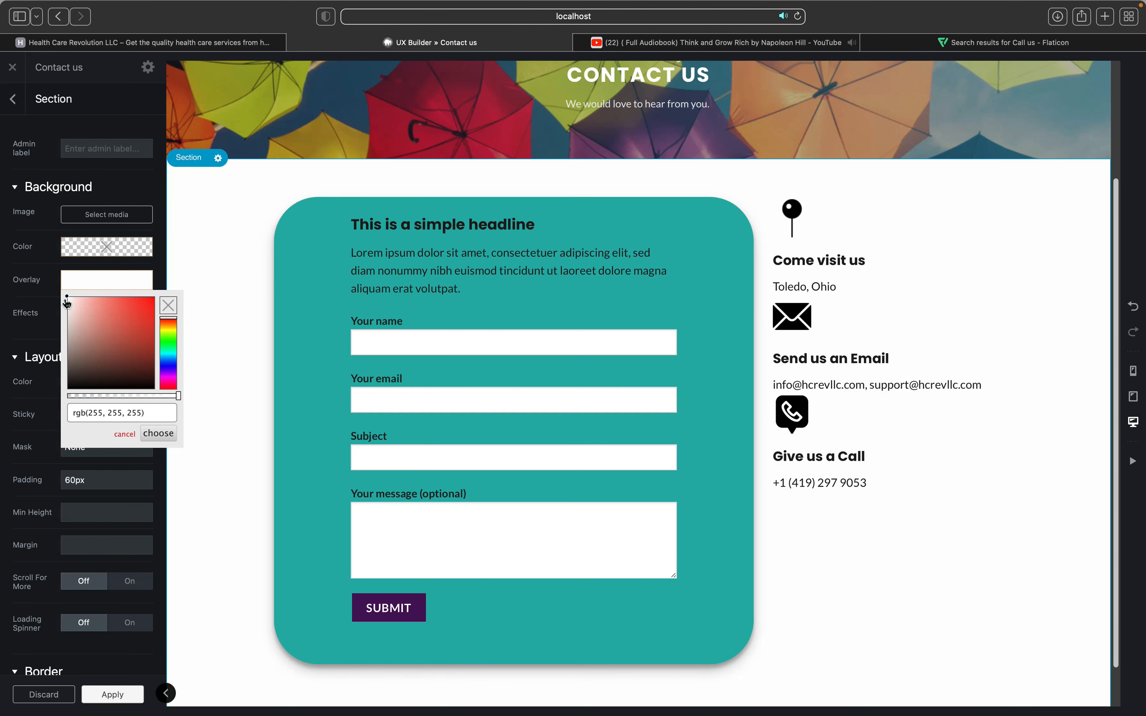
click(73, 344)
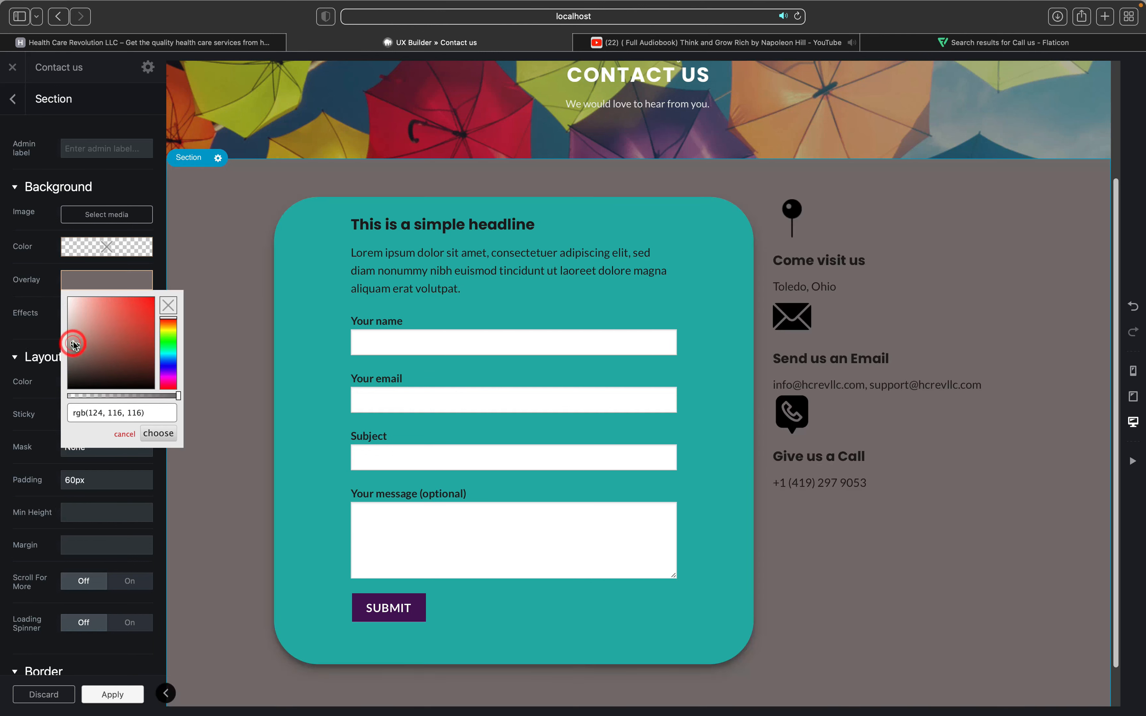
click(71, 332)
click(71, 327)
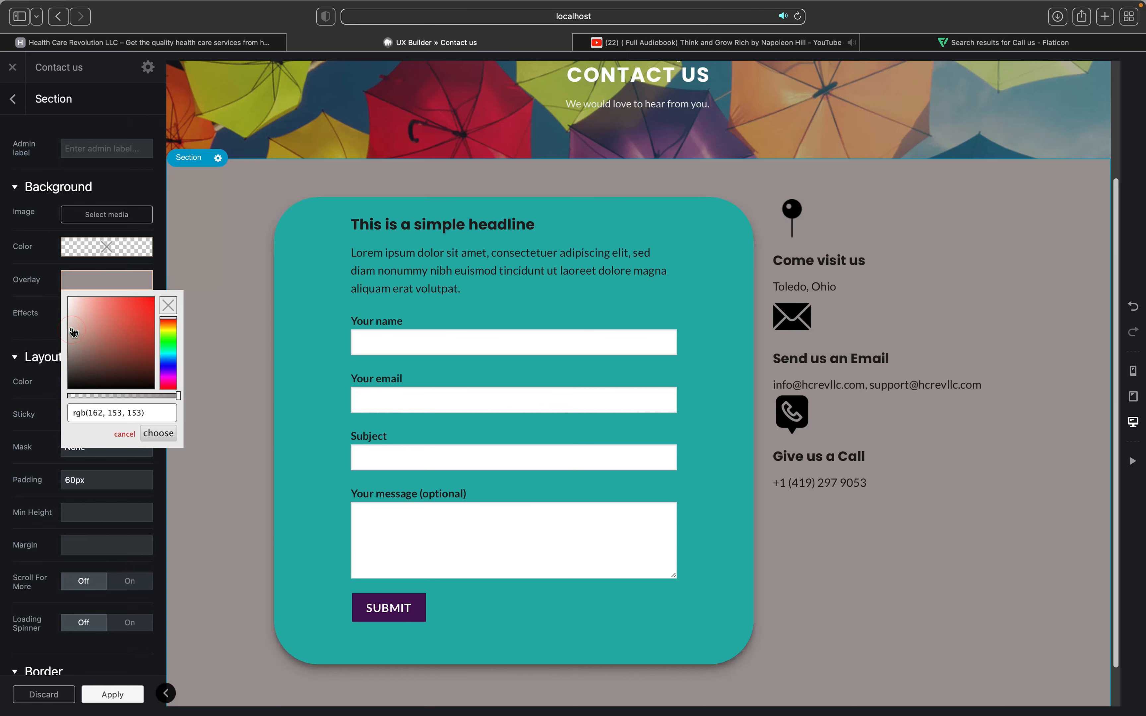
Step: Set the overlay opacity to about 0.128, apply it, and close the builder
drag(135, 397, 86, 388)
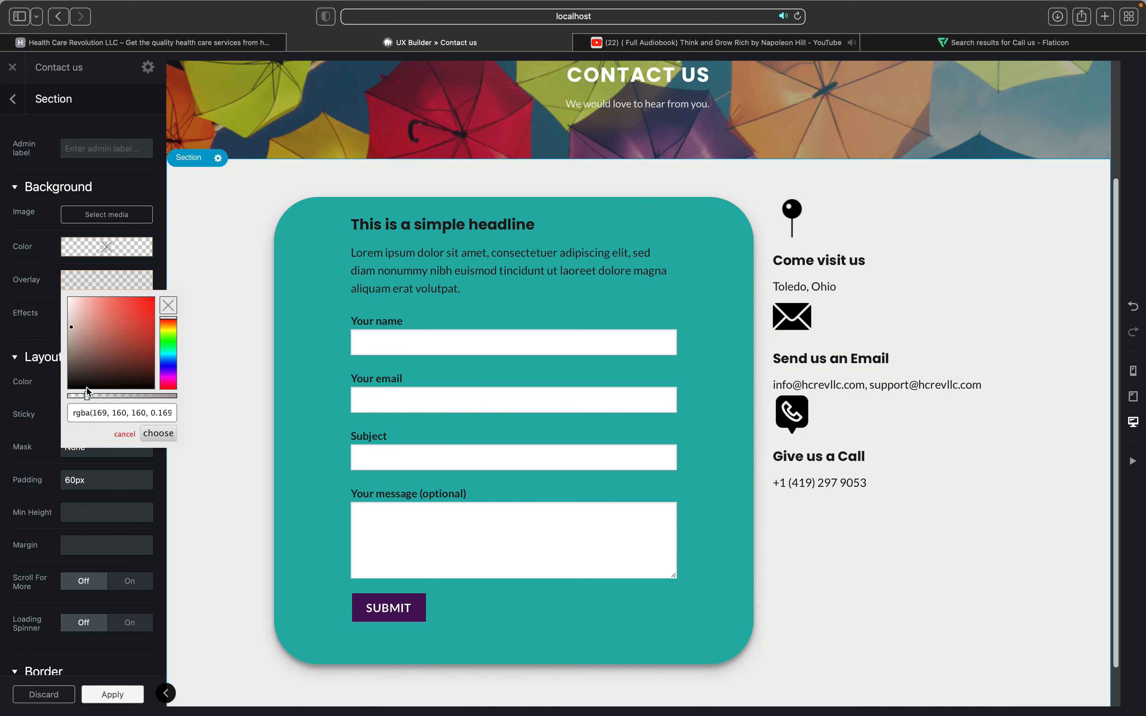
click(70, 393)
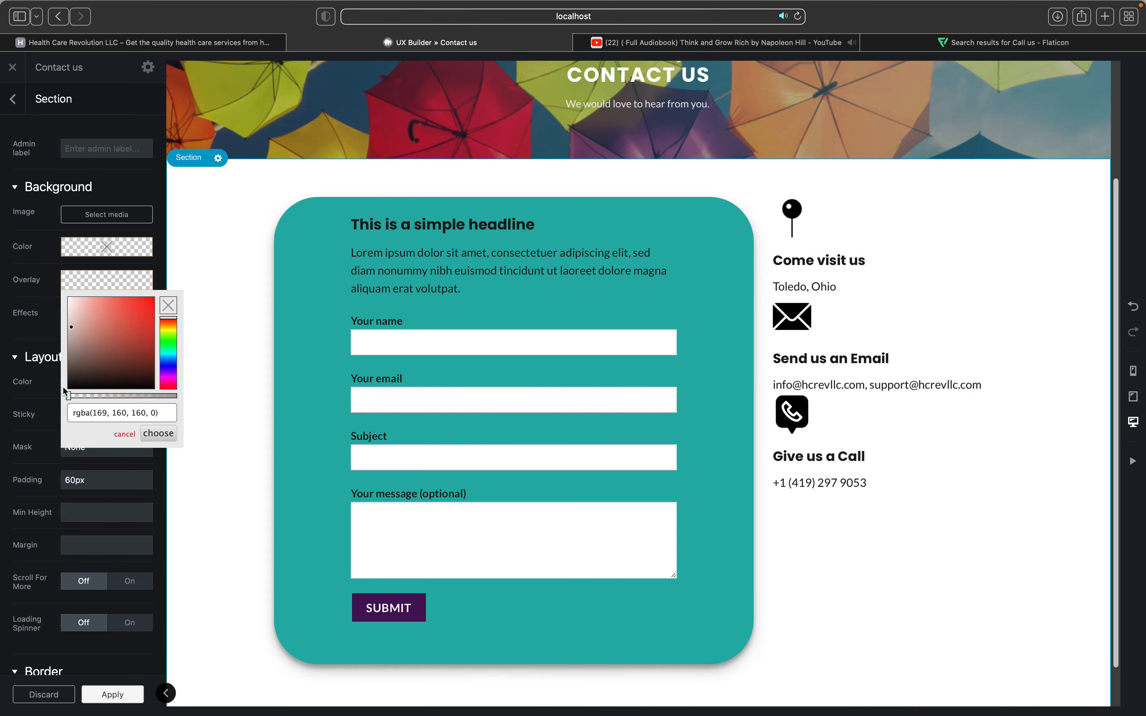
drag(69, 392, 82, 397)
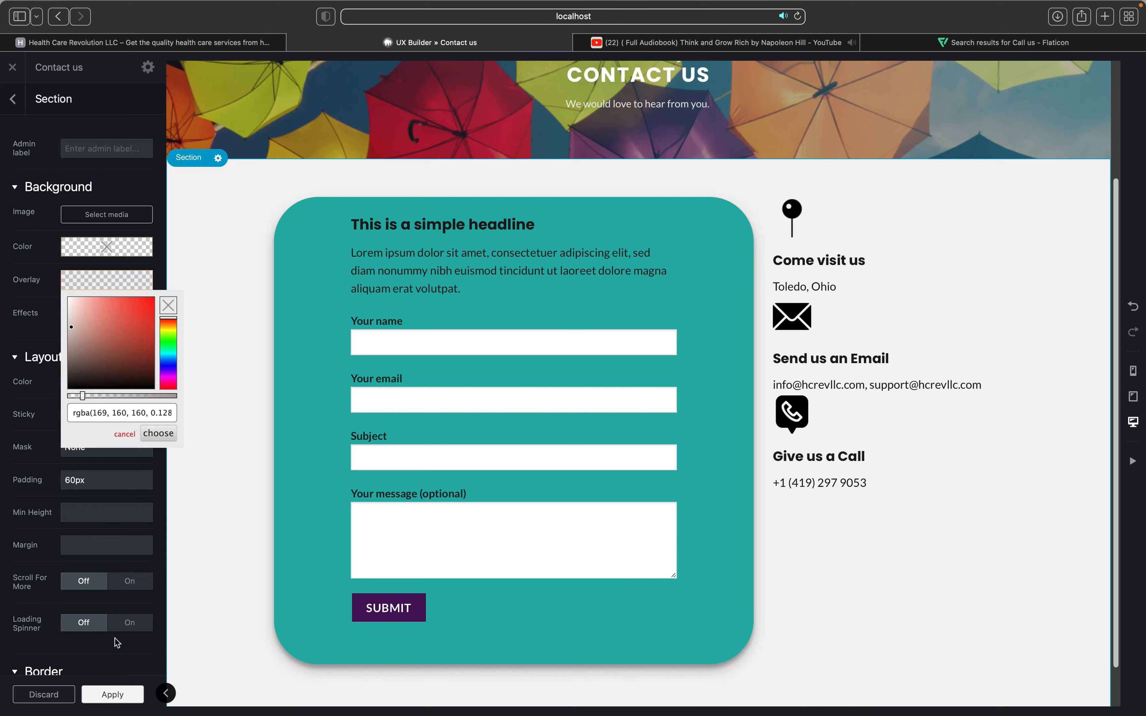
click(117, 695)
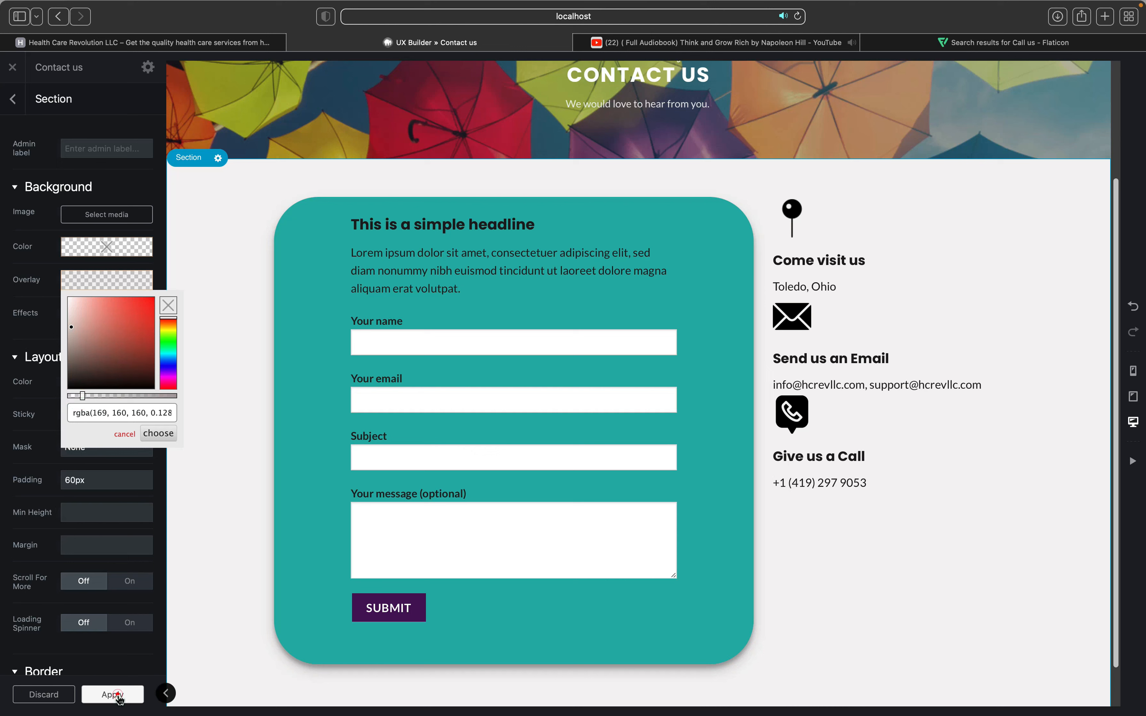
click(94, 697)
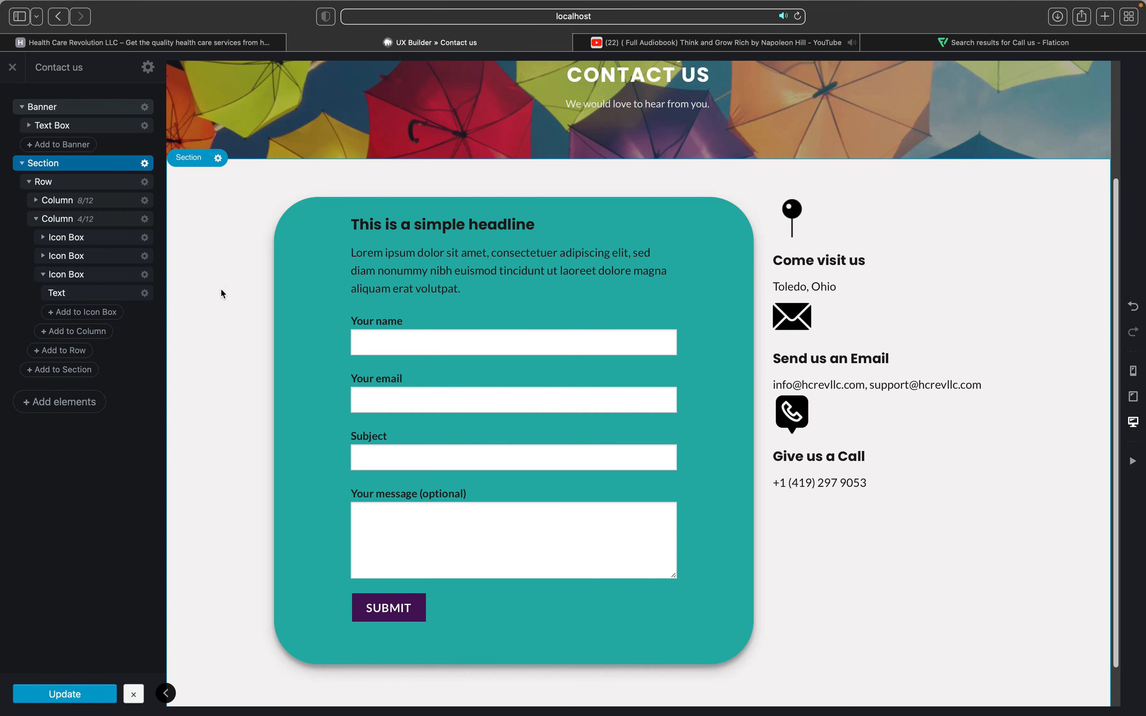
click(14, 67)
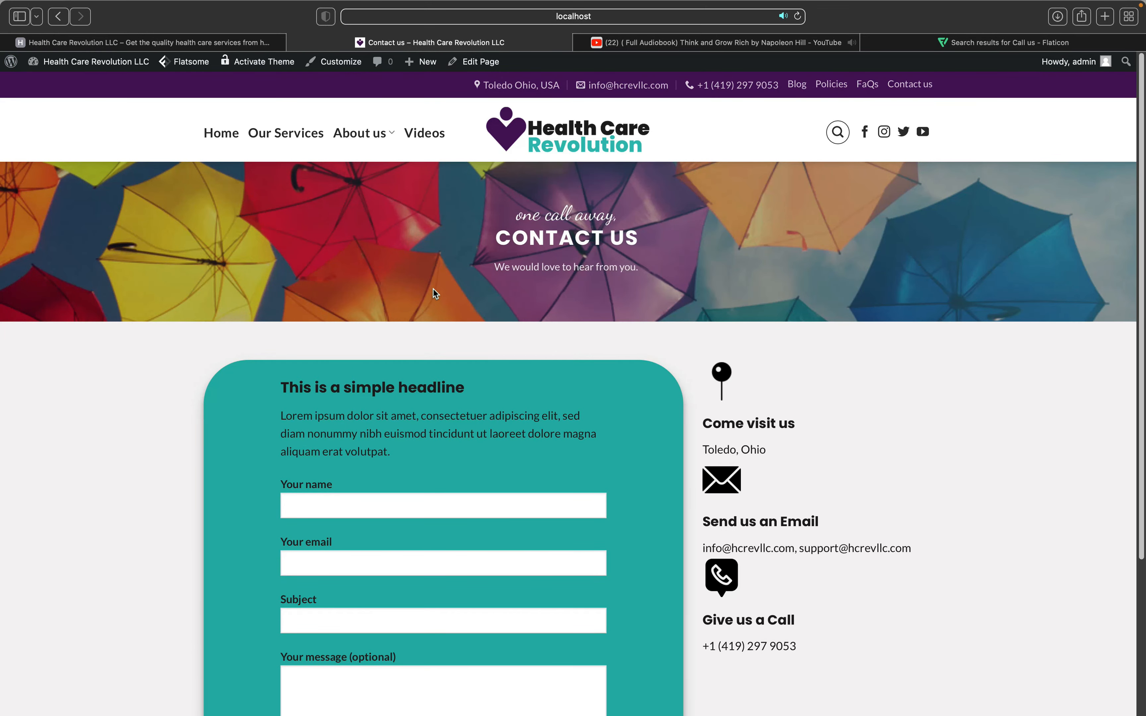
Step: Go to the local home page, then open the live site's Contact Us page
scroll(434, 290, down, 5)
scroll(434, 289, up, 5)
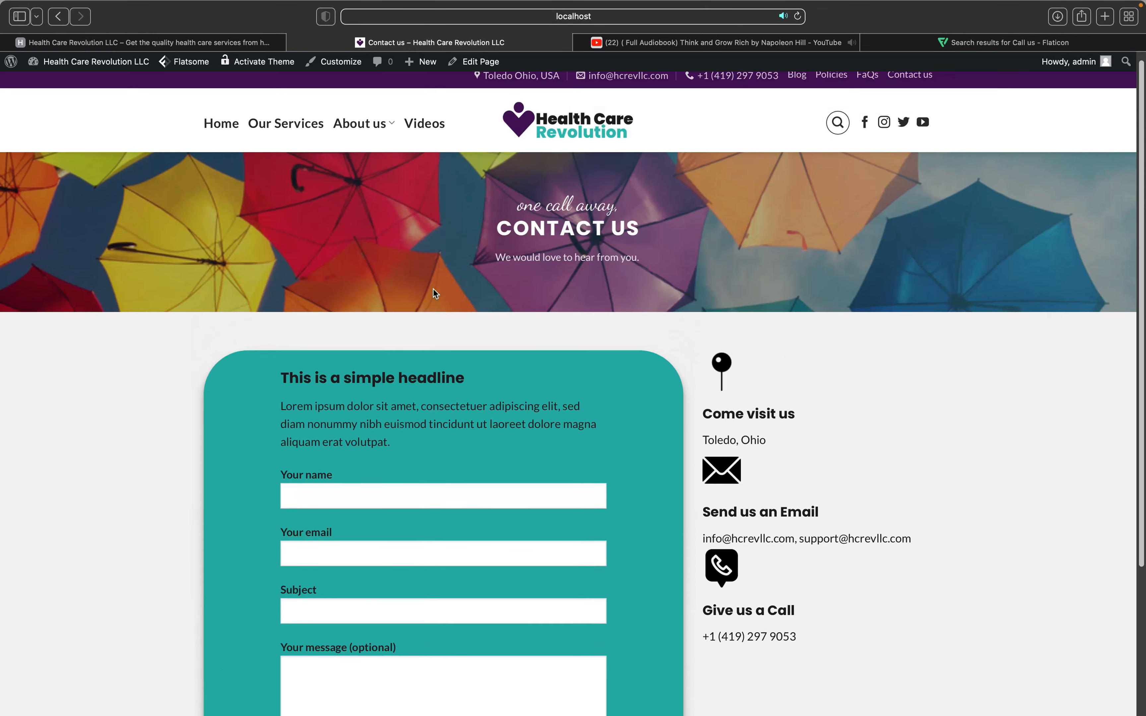
click(588, 132)
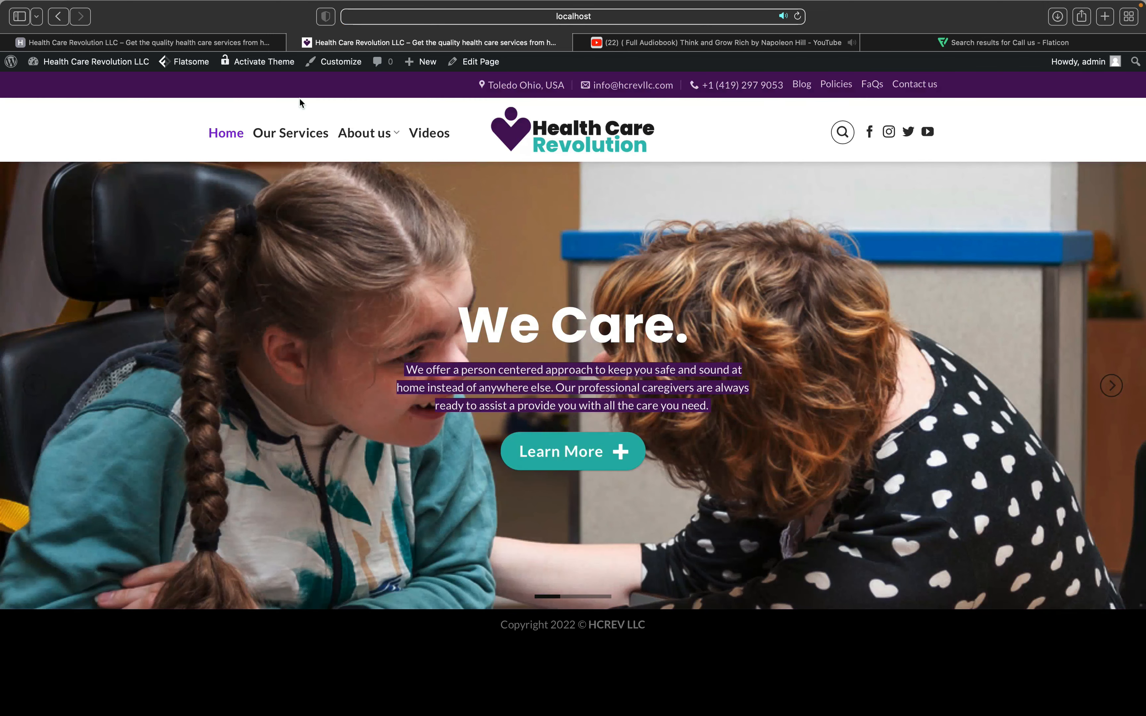
click(234, 42)
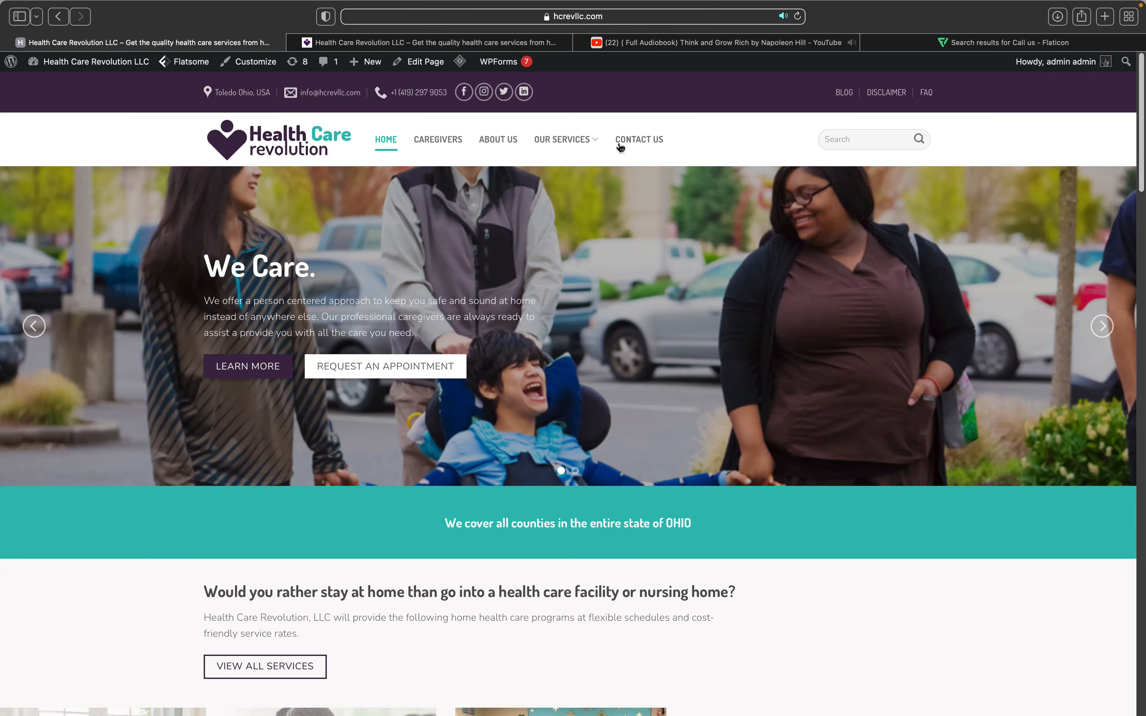
click(635, 145)
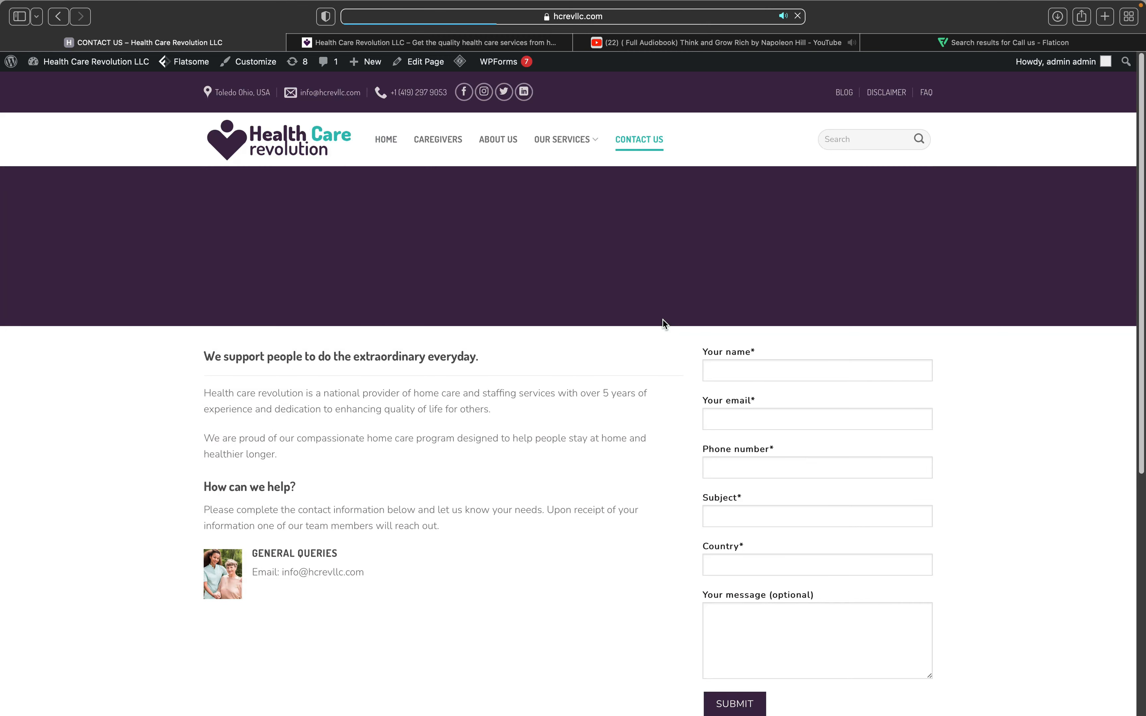
scroll(662, 320, down, 2)
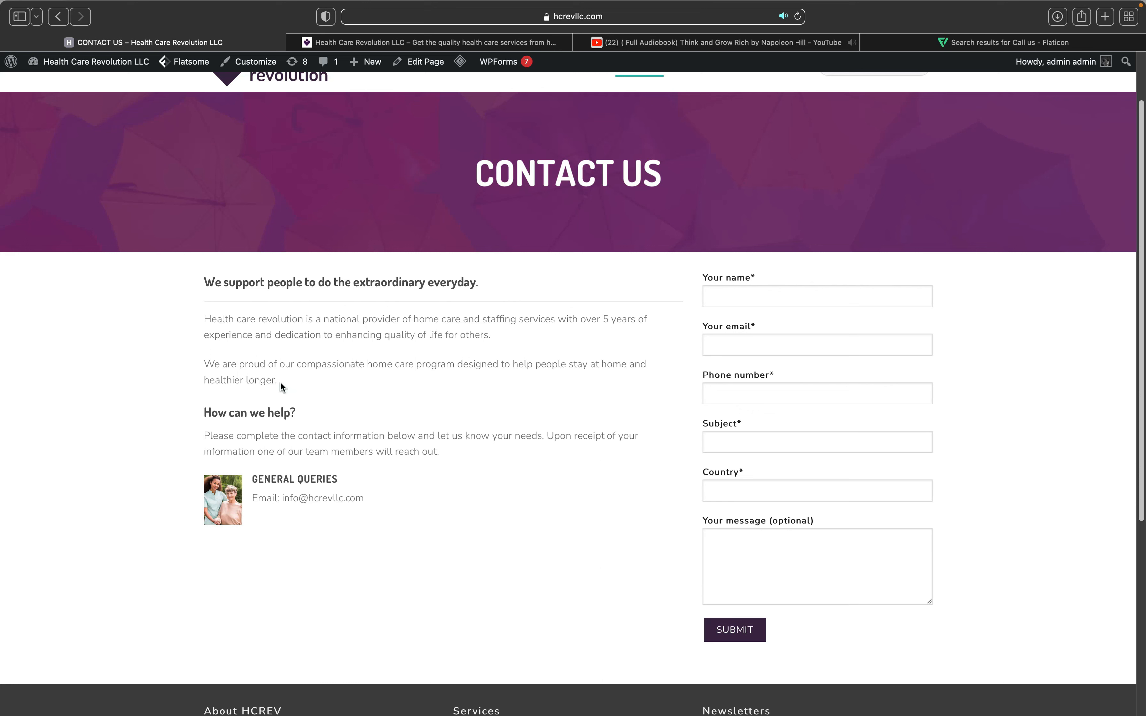
Step: Copy the live page's intro heading and two paragraphs, then switch back to the local site
drag(280, 381, 225, 297)
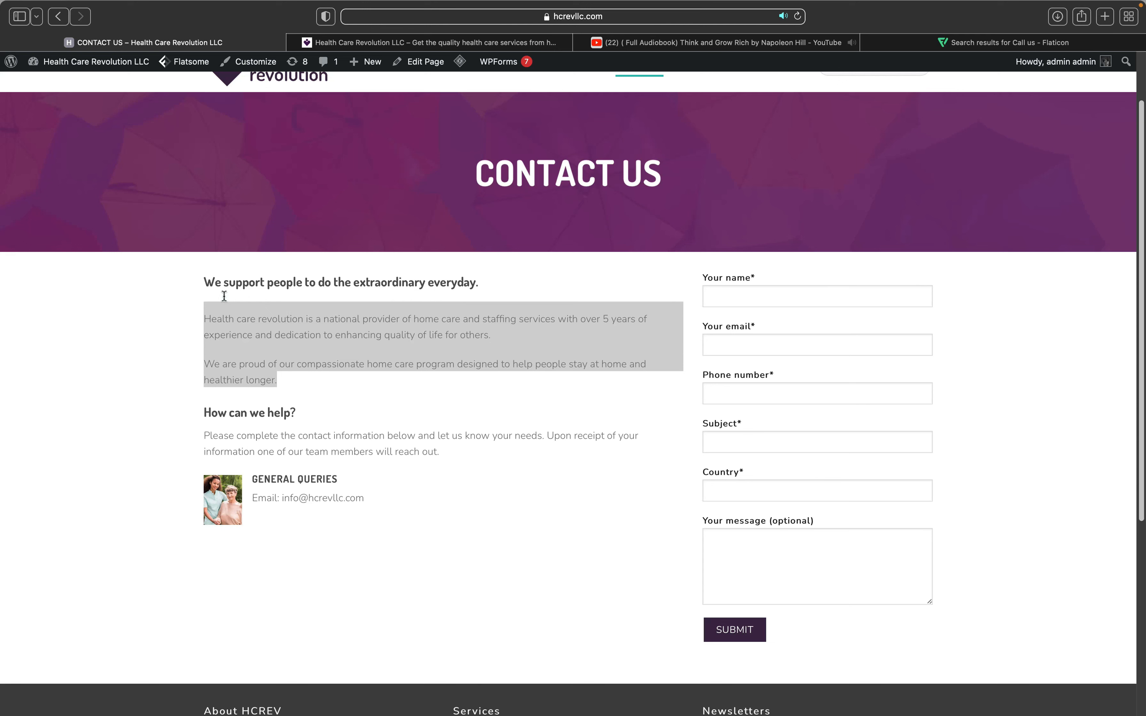
drag(220, 293, 208, 283)
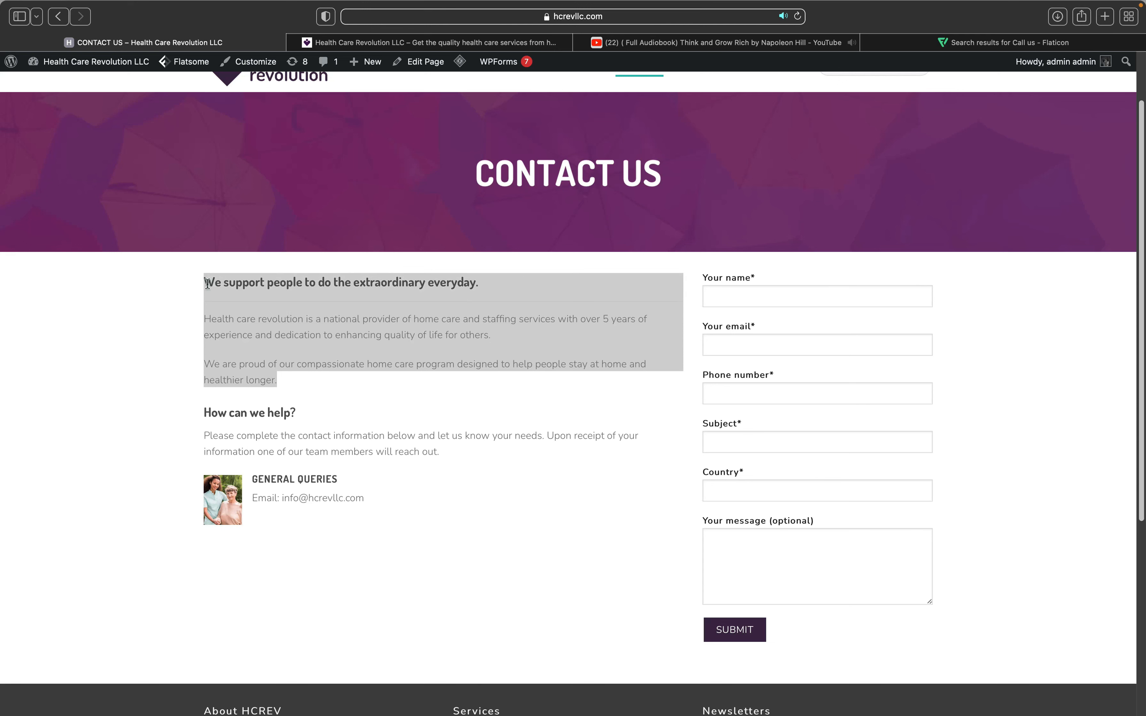
right_click(273, 323)
click(289, 374)
click(472, 43)
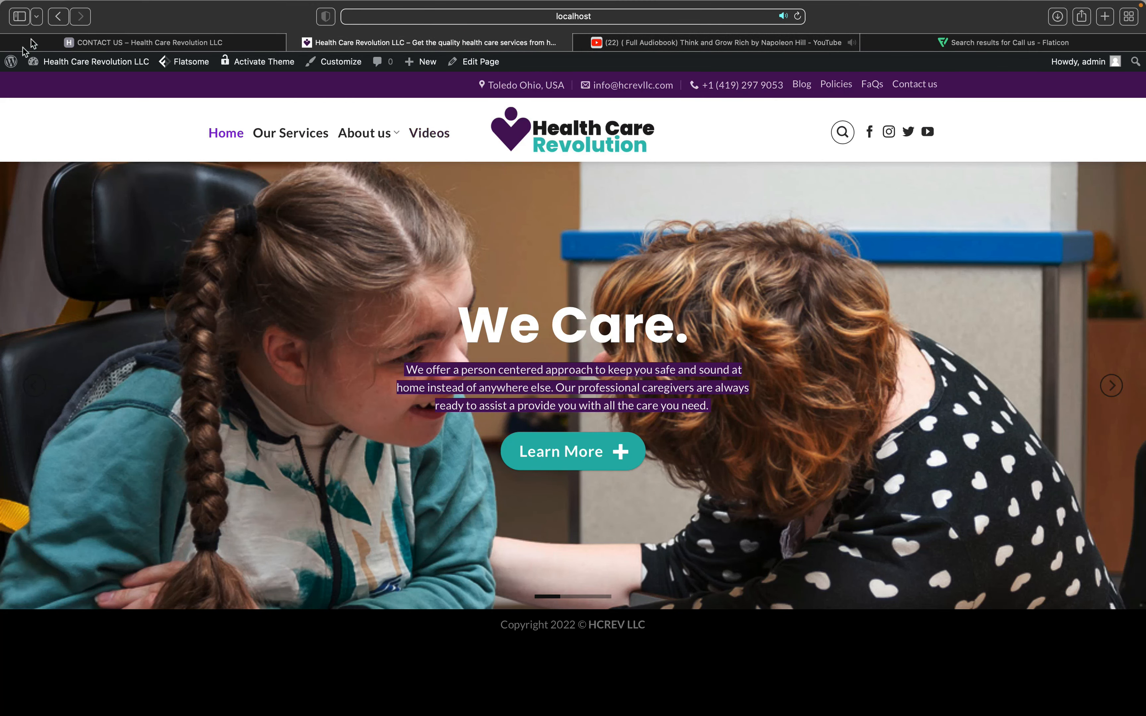
Step: Open Contact us in UX Builder and paste the copied intro over the form box's lorem text
click(57, 17)
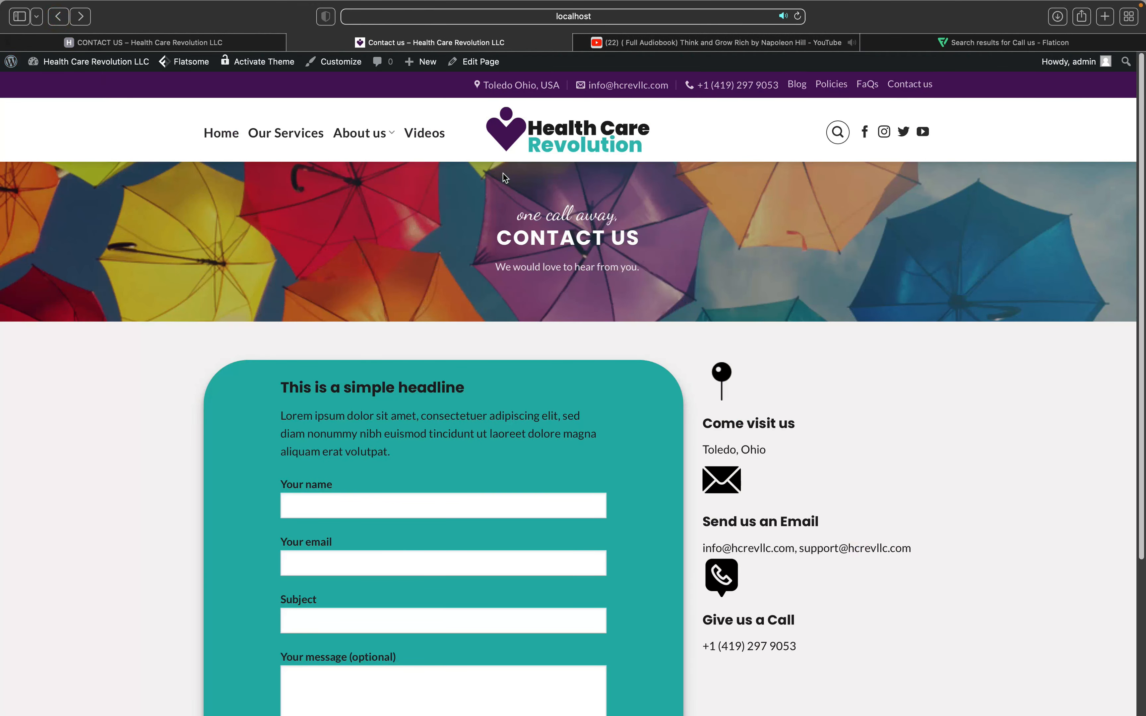
mouse_move(476, 63)
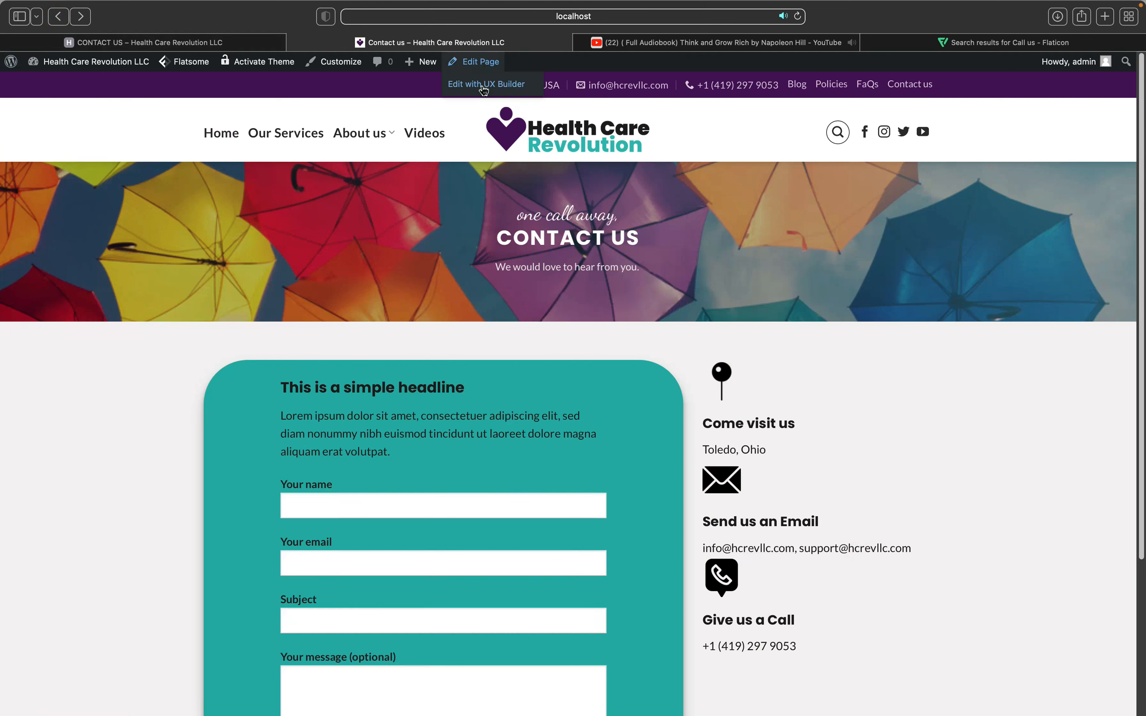
click(482, 90)
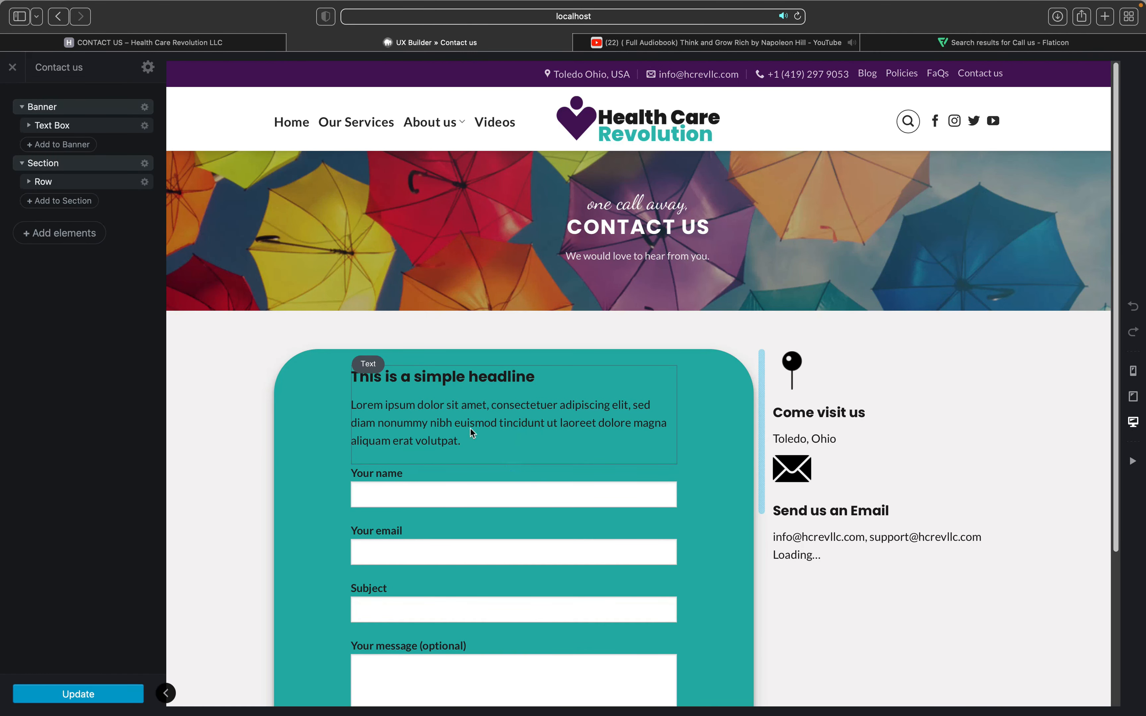
click(430, 429)
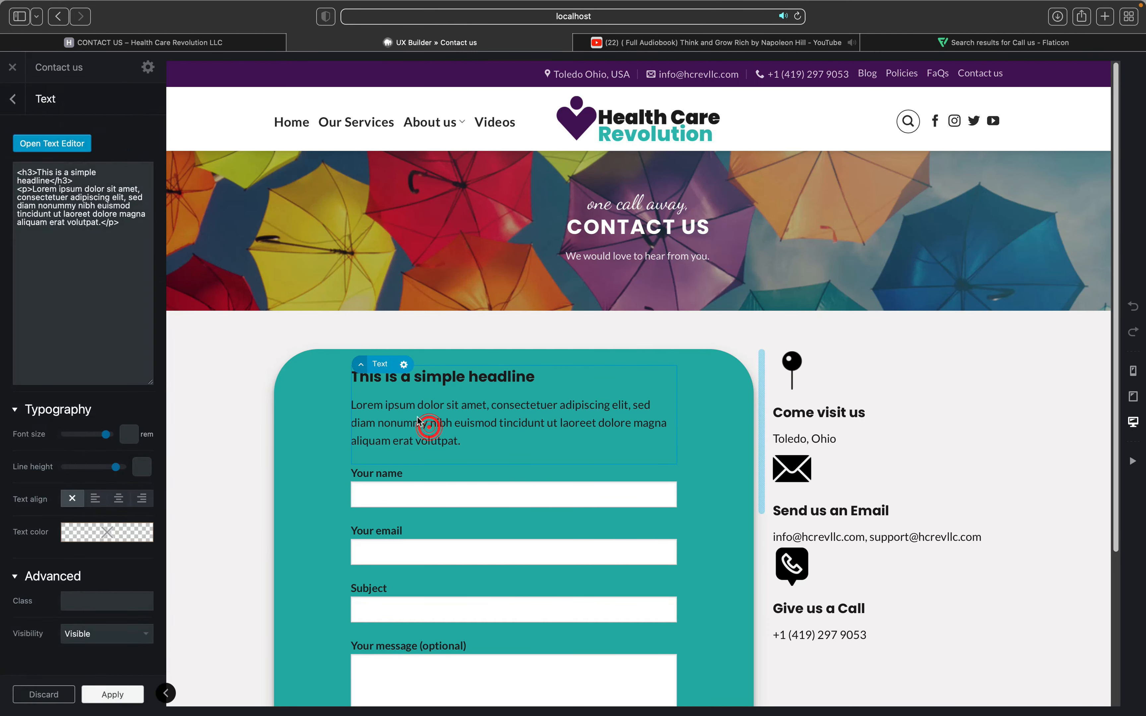
double_click(430, 429)
click(279, 268)
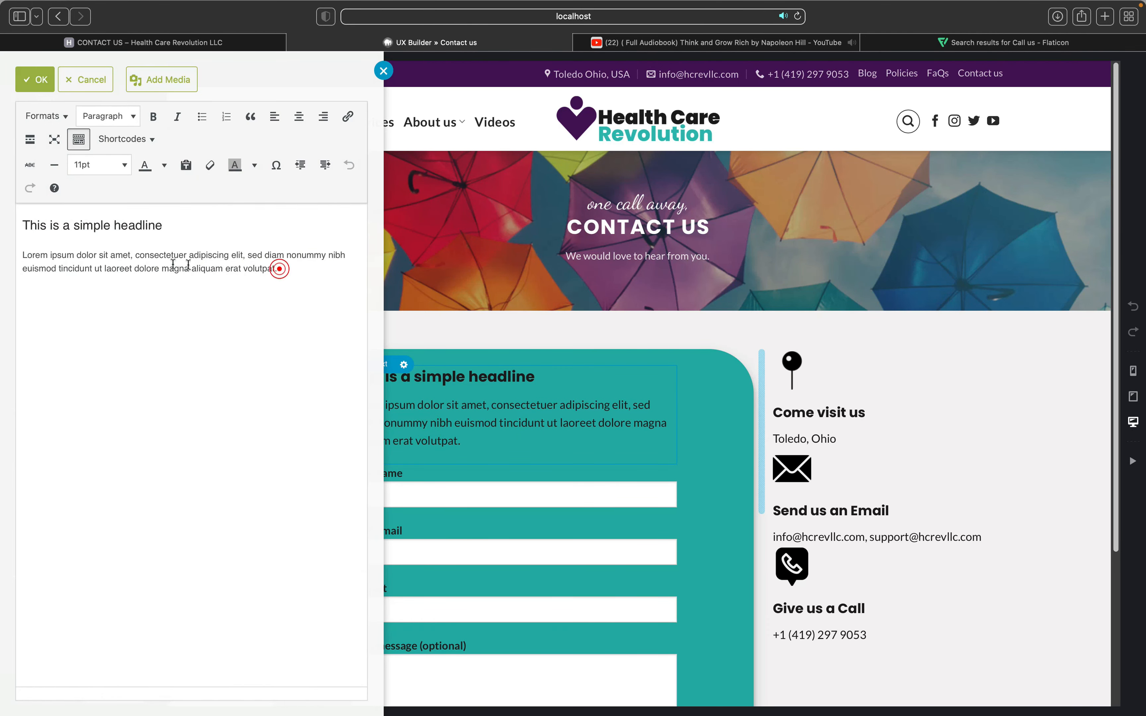
shift+click(18, 253)
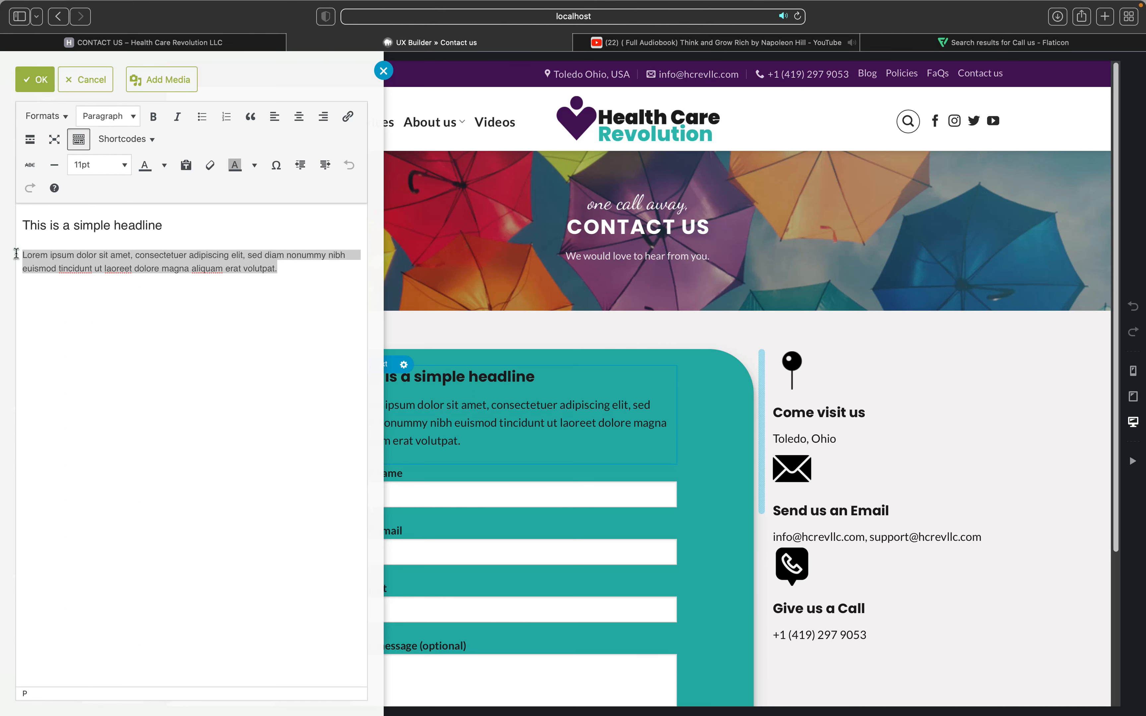
key(super+v)
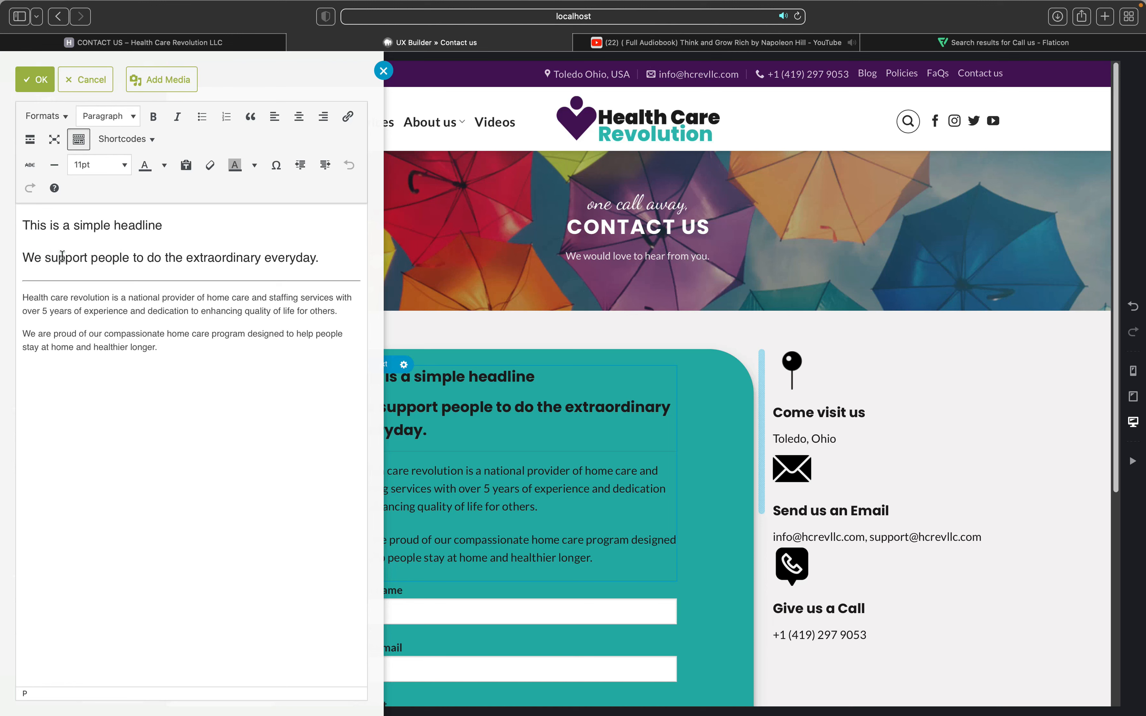
Step: Delete the placeholder headline and divider, and tidy the line breaks between intro paragraphs
click(188, 223)
drag(188, 223, 1, 222)
mouse_move(1, 222)
key(BackSpace)
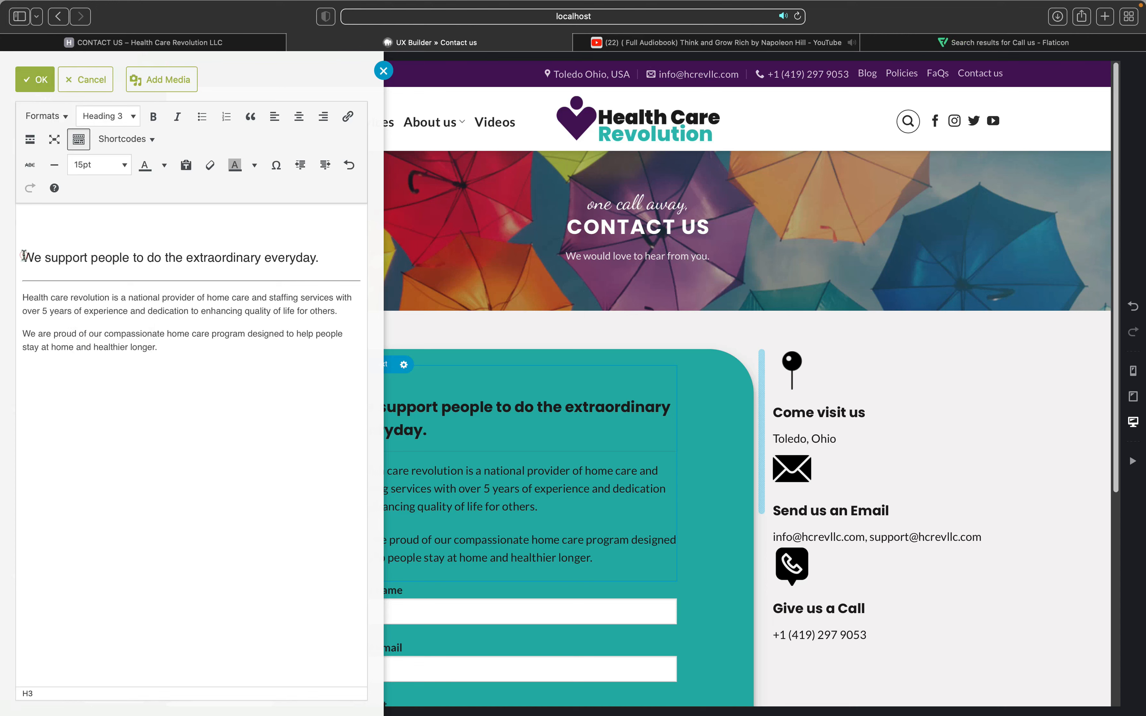
click(24, 255)
key(BackSpace)
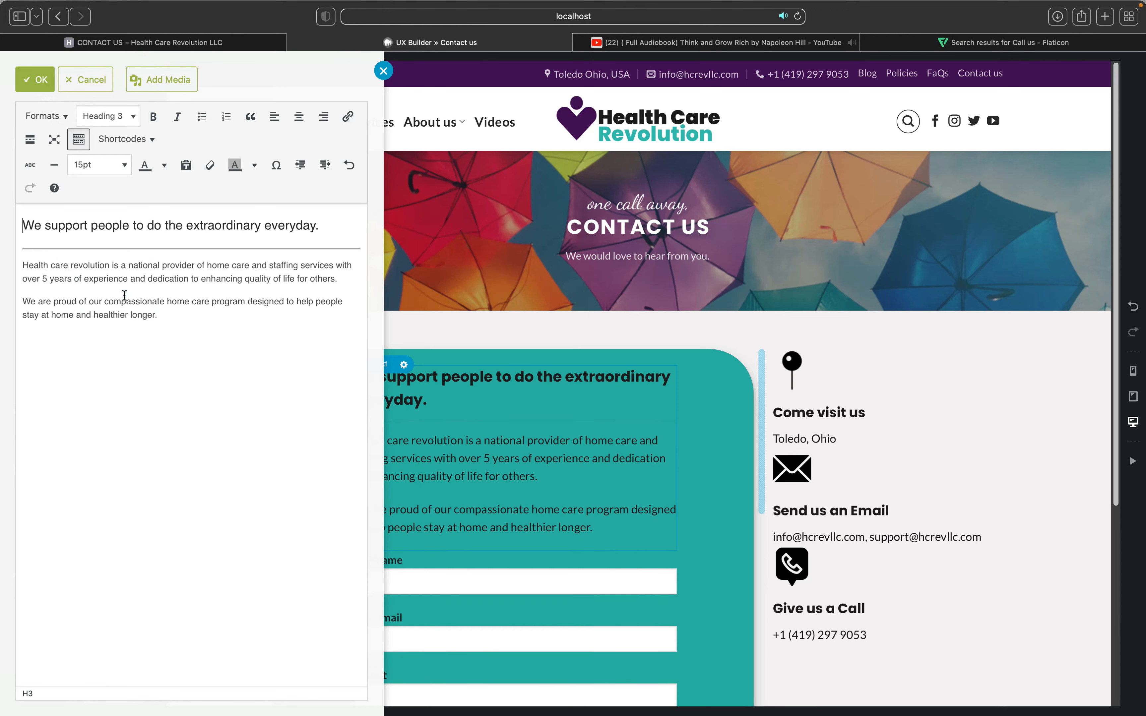
click(22, 298)
key(BackSpace)
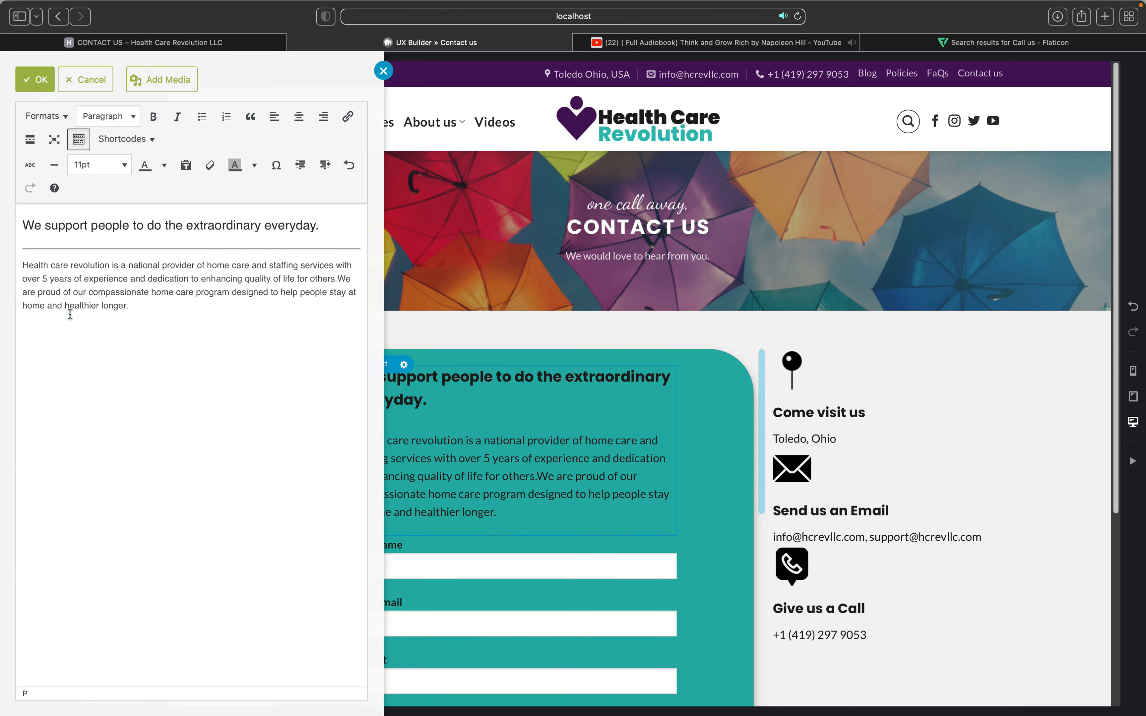
key(shift+Return)
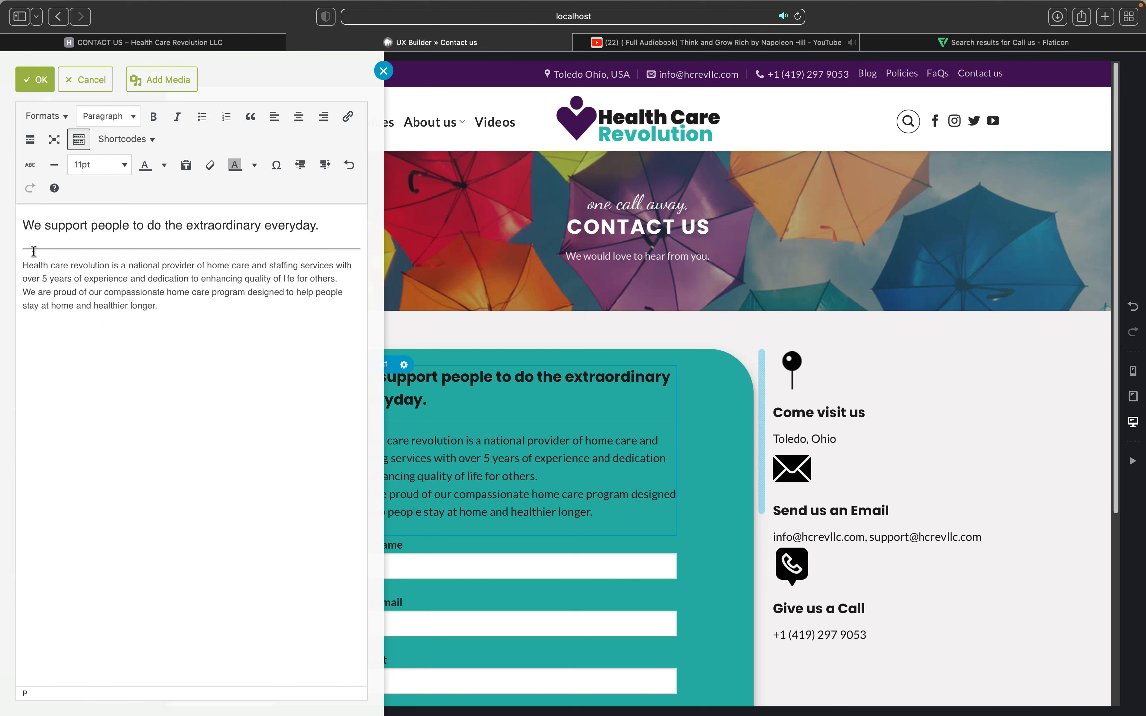
click(21, 263)
key(BackSpace)
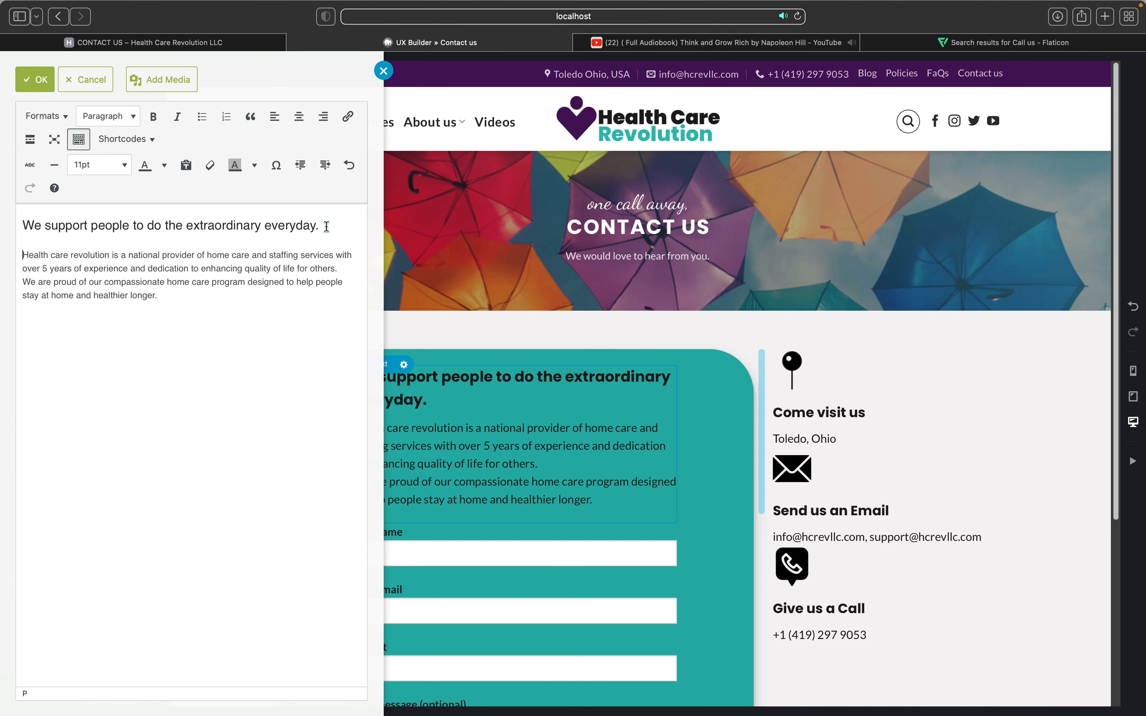
Step: Format the 'We support people…' heading as Heading 5 and confirm the edits
drag(327, 226, 28, 215)
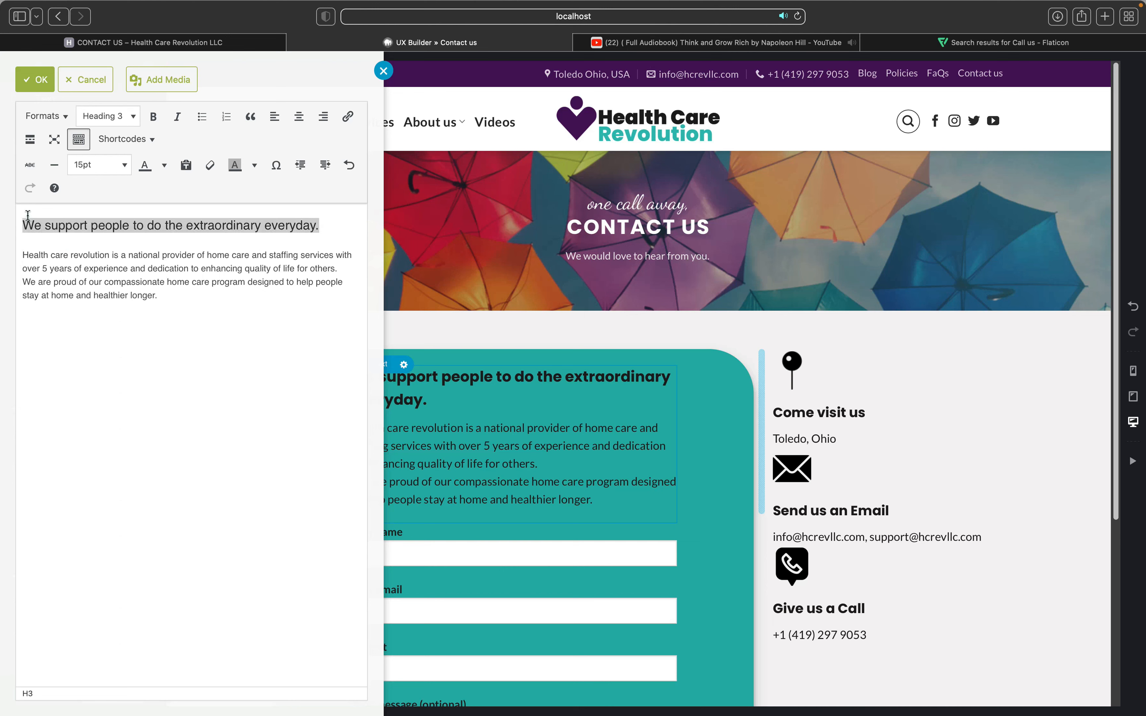
click(104, 118)
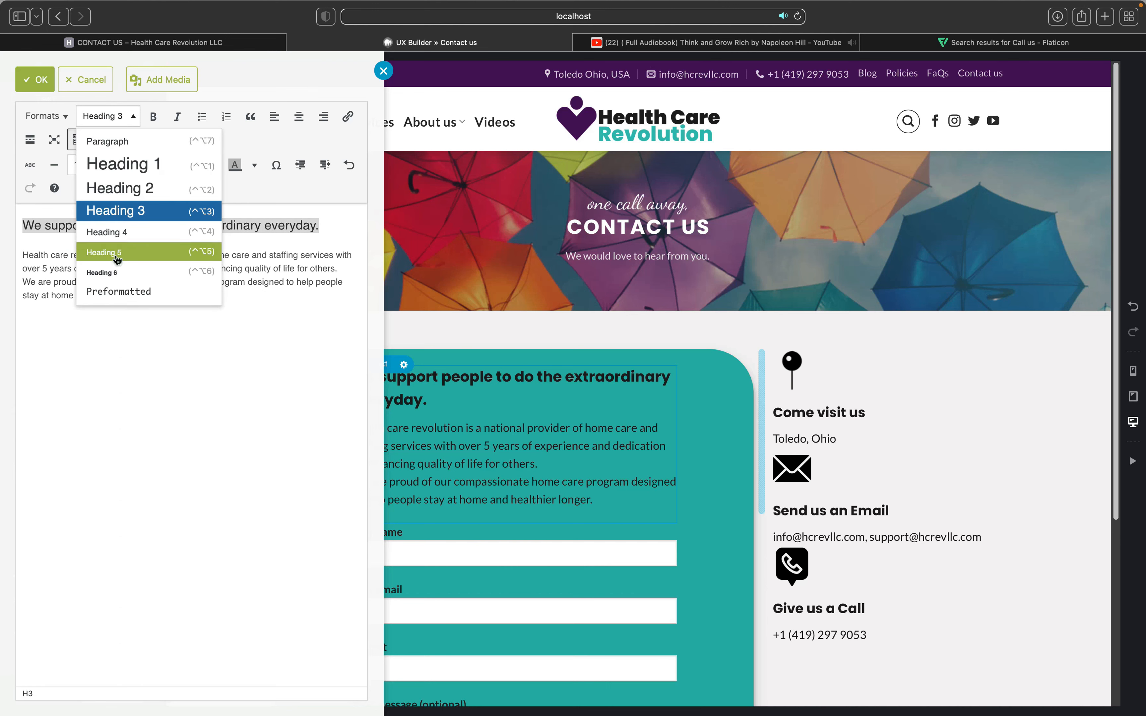
click(118, 260)
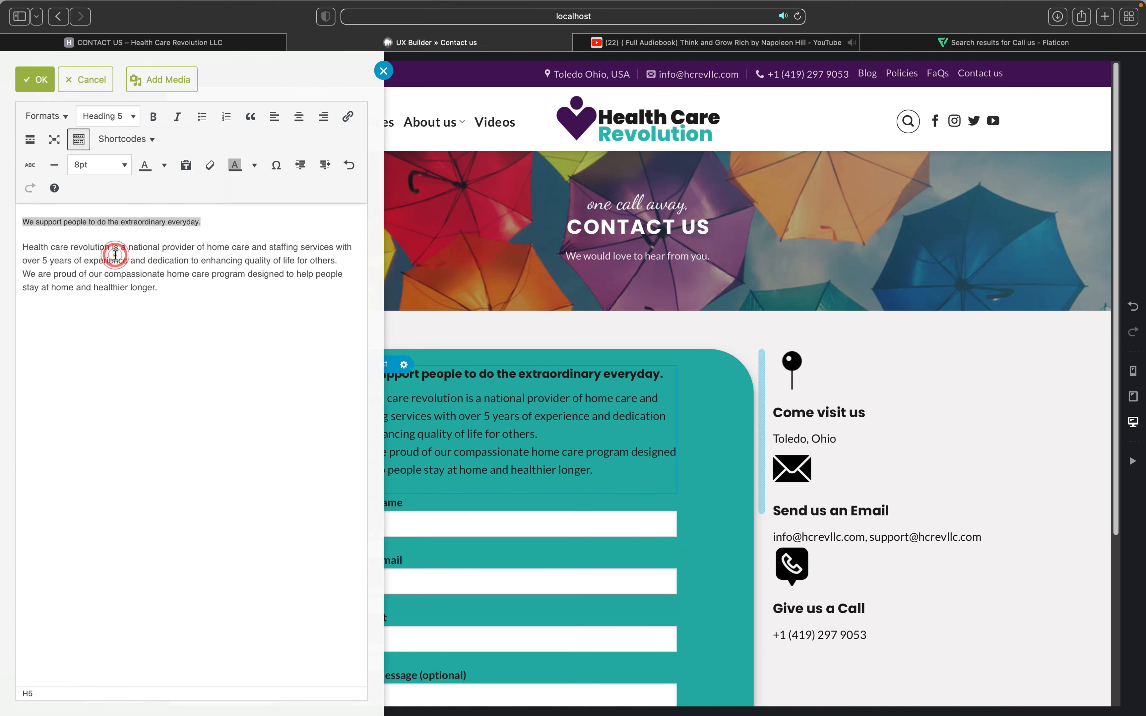
click(478, 434)
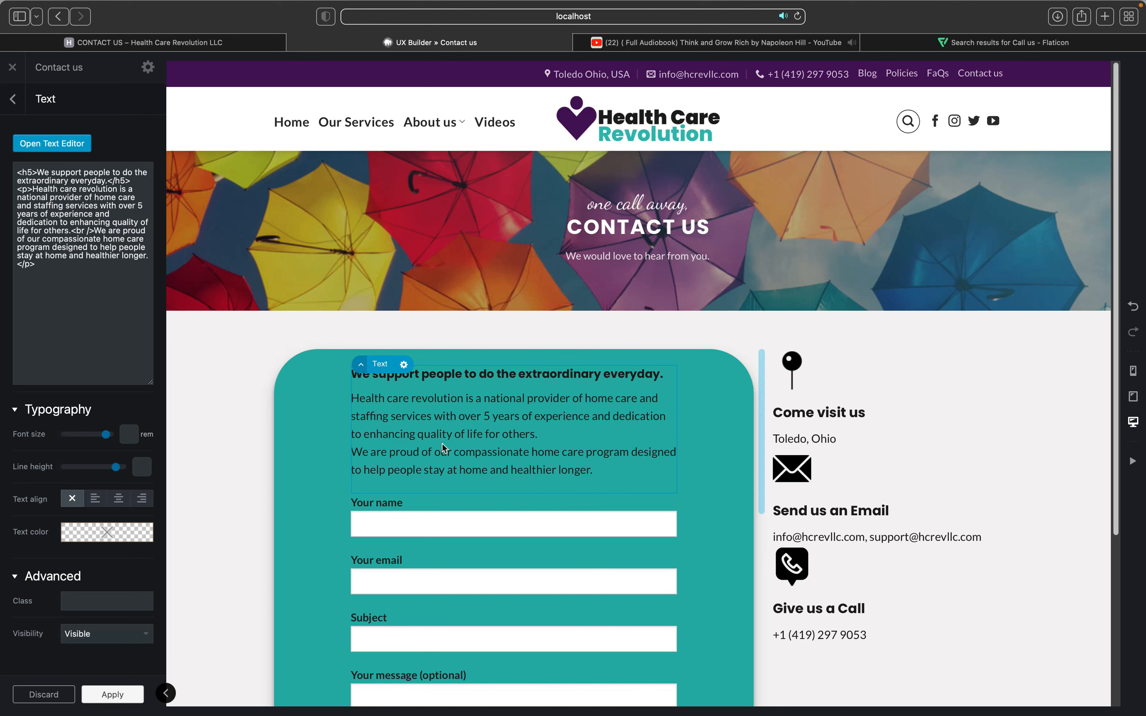
Step: In the intro editor, remove the 'We are proud…' sentence and undo the accidental paste
double_click(442, 445)
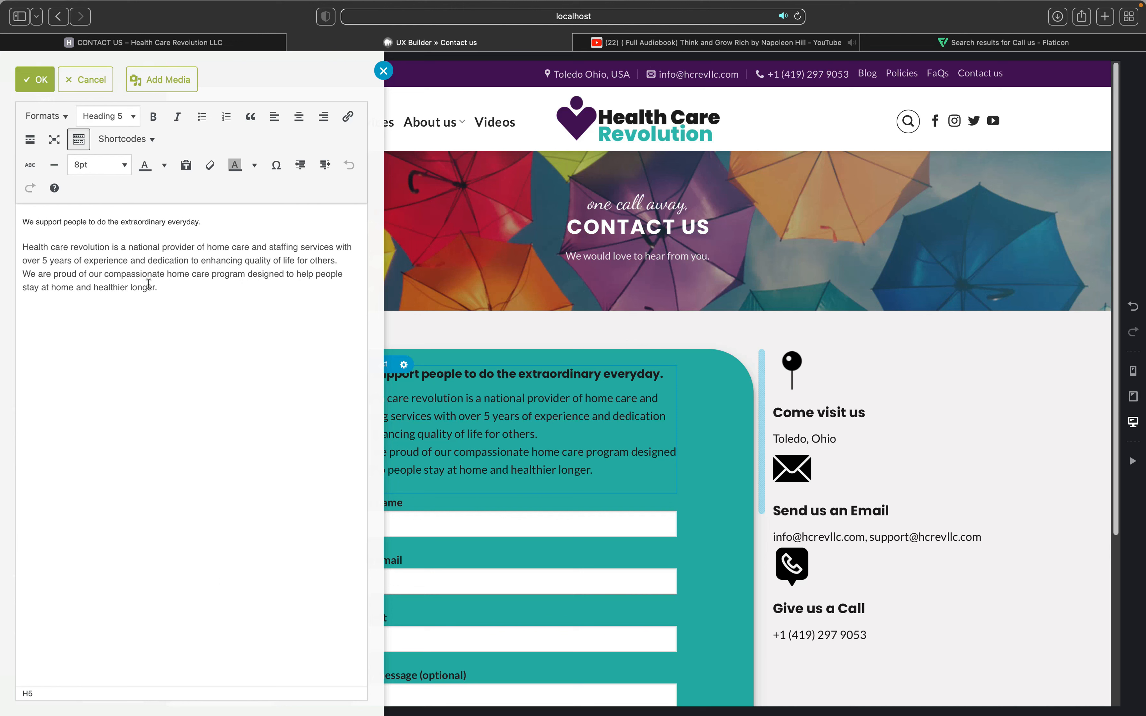
drag(161, 289, 19, 272)
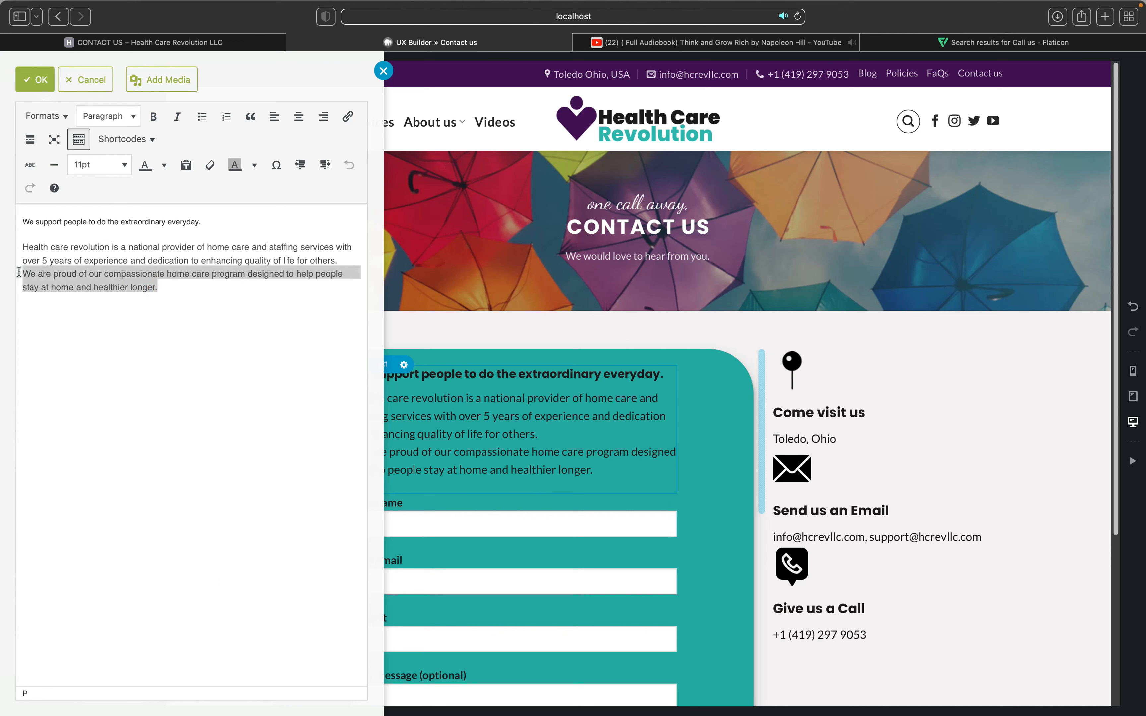
key(BackSpace)
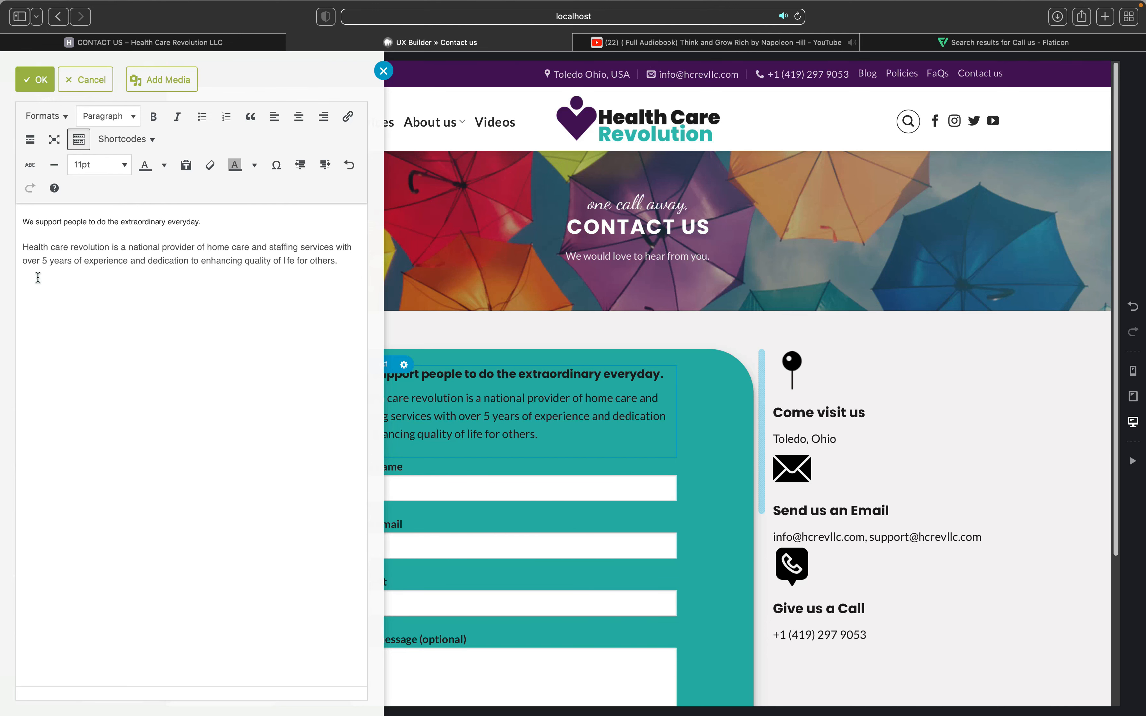
key(super+v)
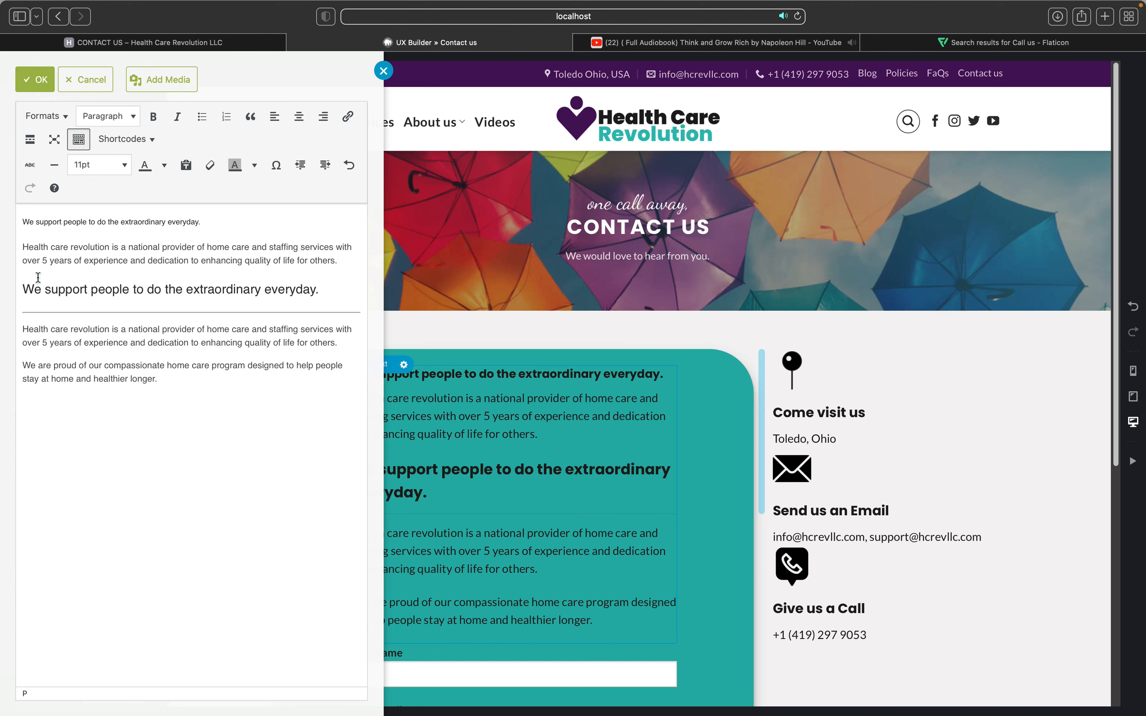
key(super+z)
key(super+z)
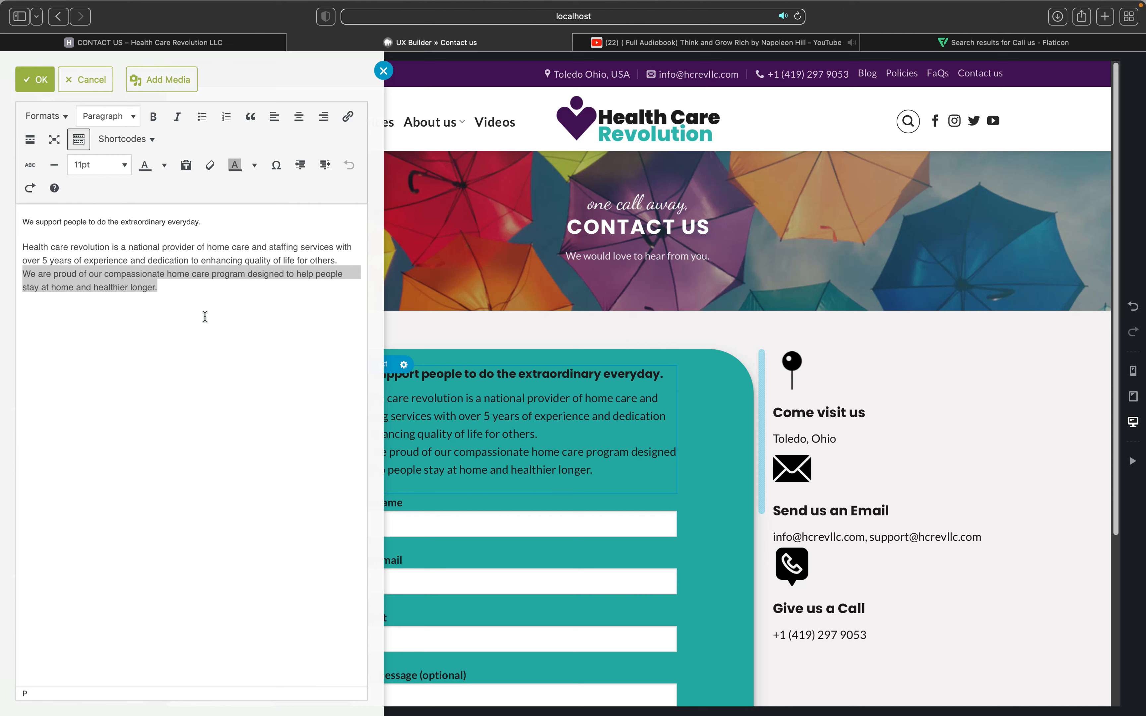
click(1106, 17)
Step: Search the web for 'marque tag' in the new tab
click(695, 17)
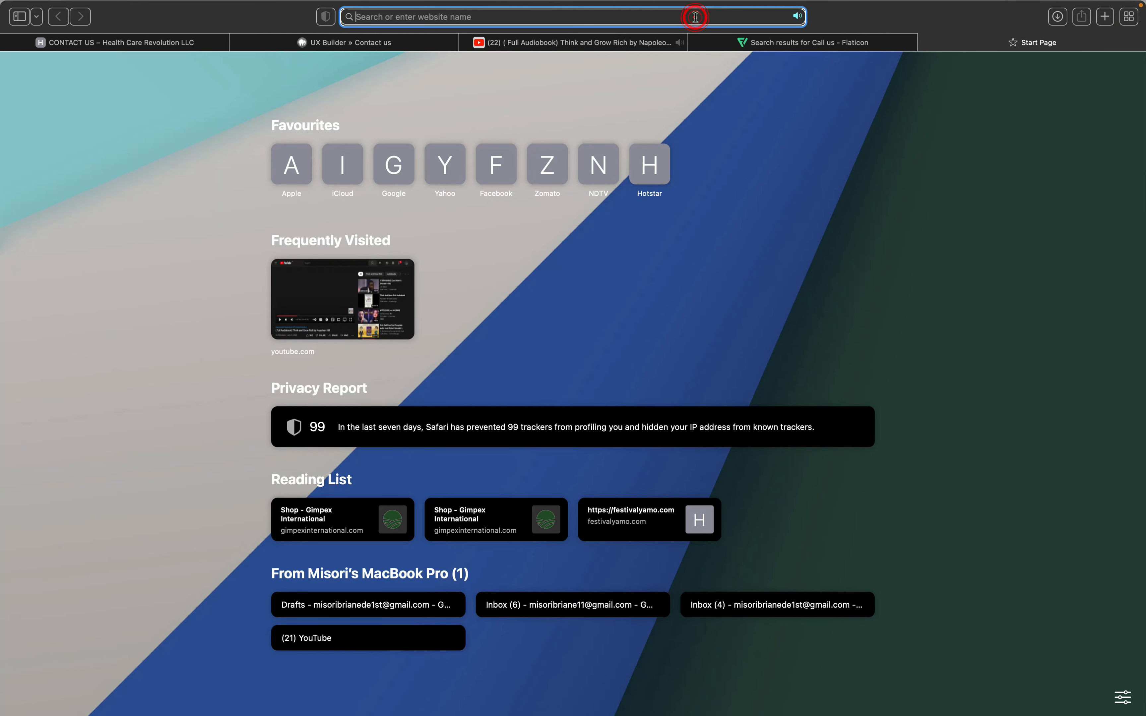
text(mar)
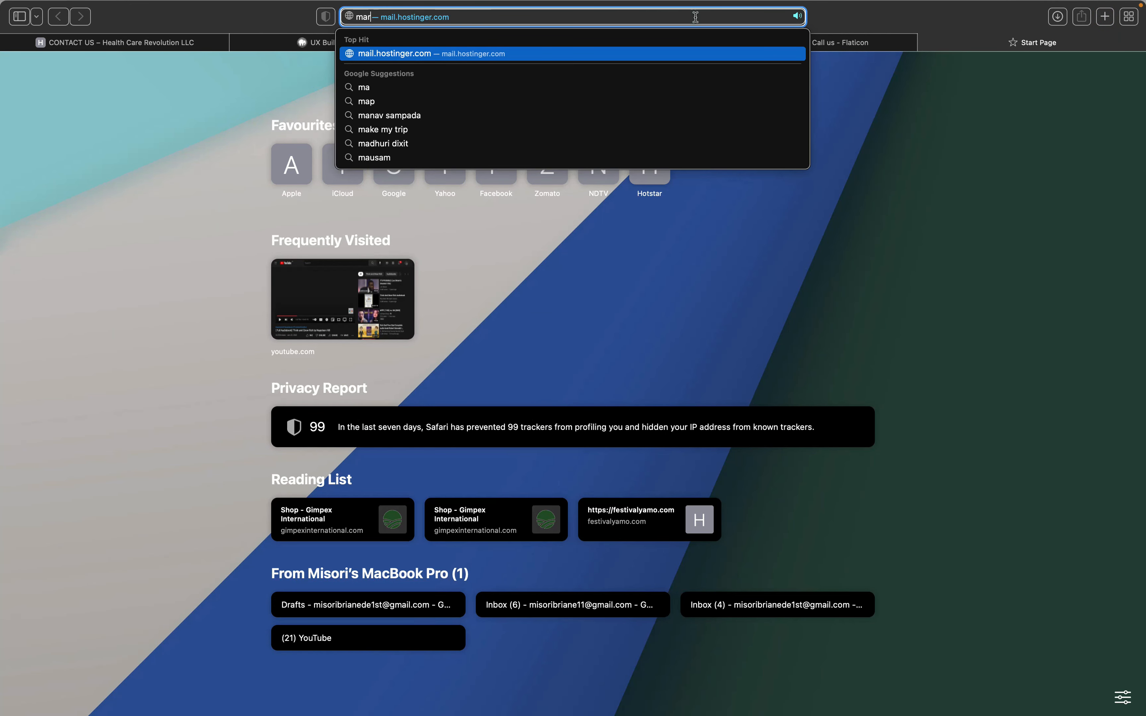
text(que)
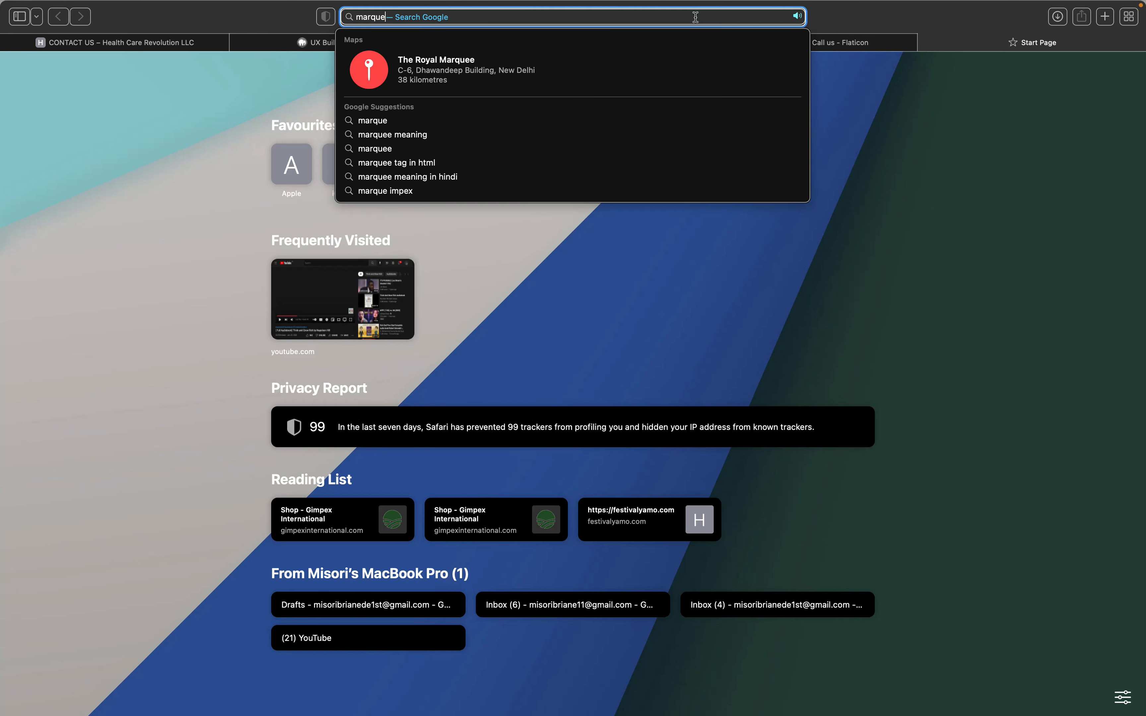
text( t)
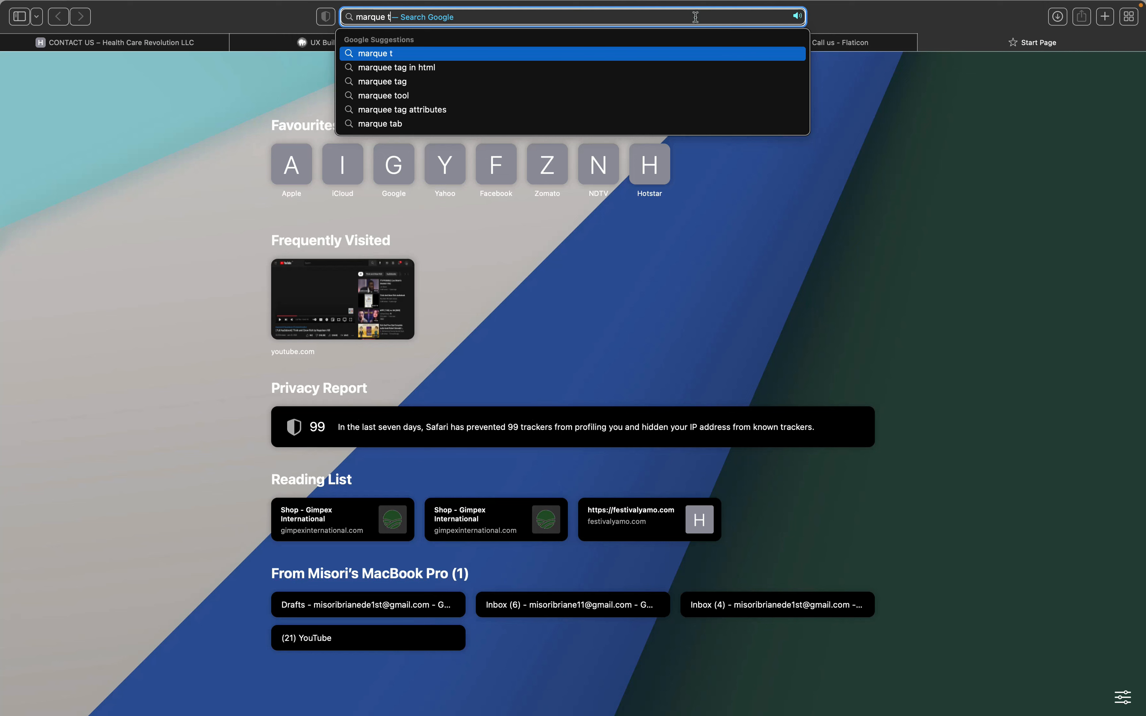
text(ag)
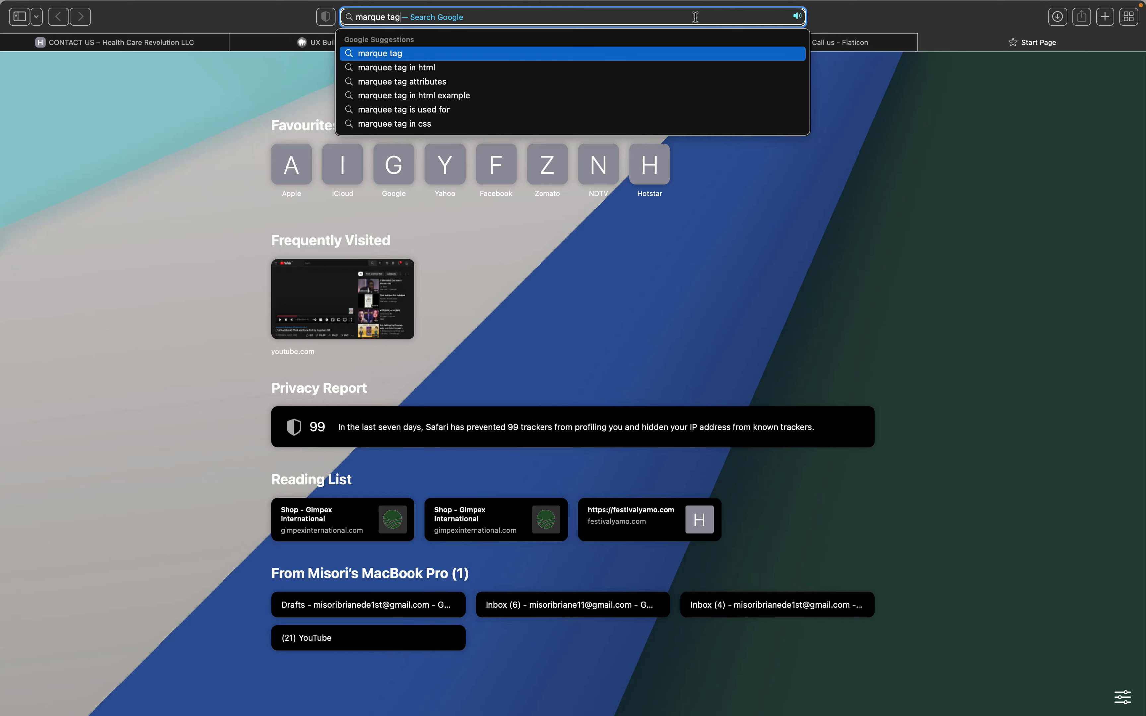
key(Return)
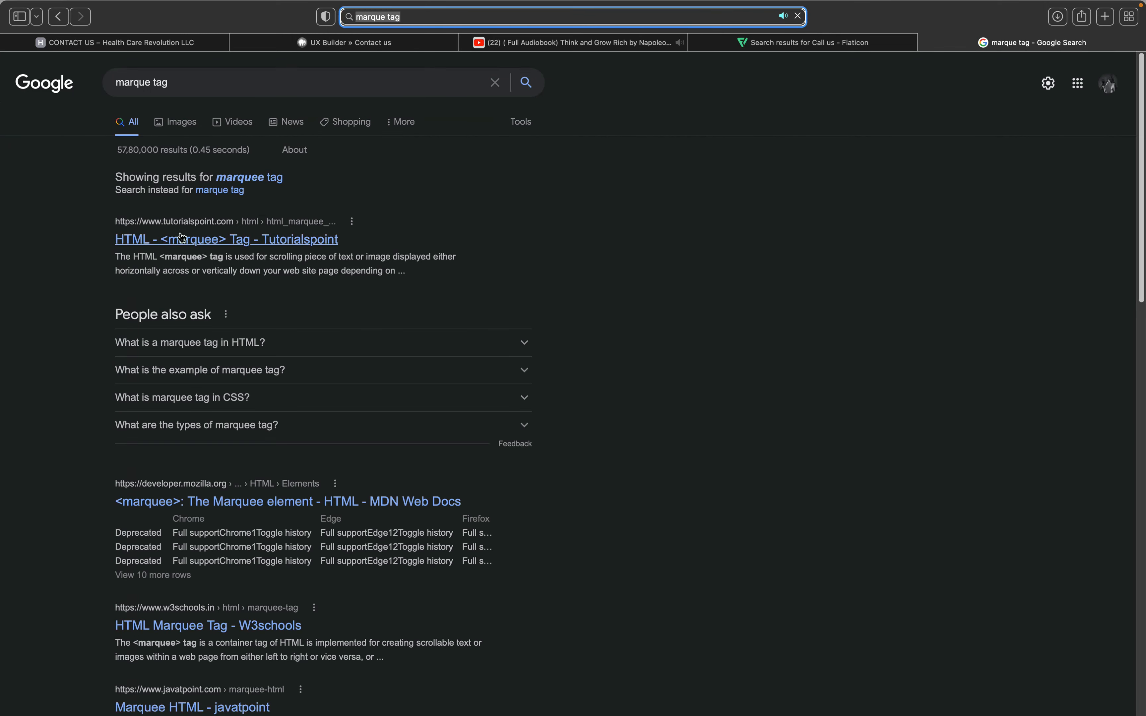
Step: Copy the basic <marquee> example line from Tutorialspoint and return to the page builder
click(187, 241)
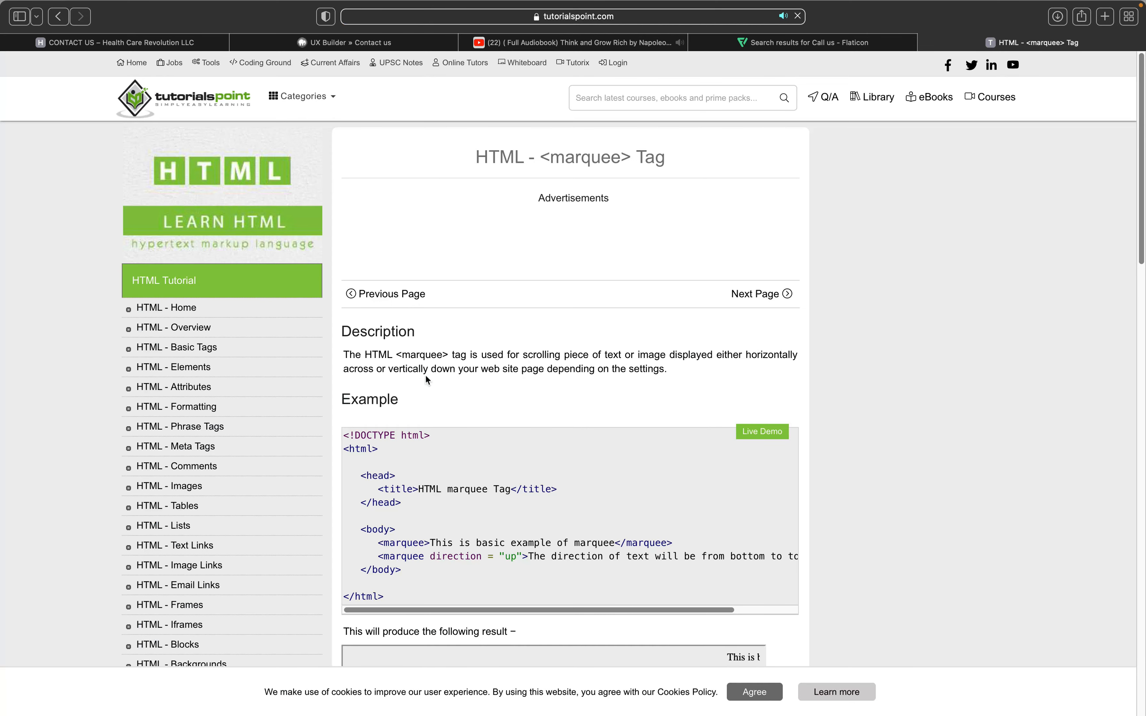
scroll(464, 465, down, 3)
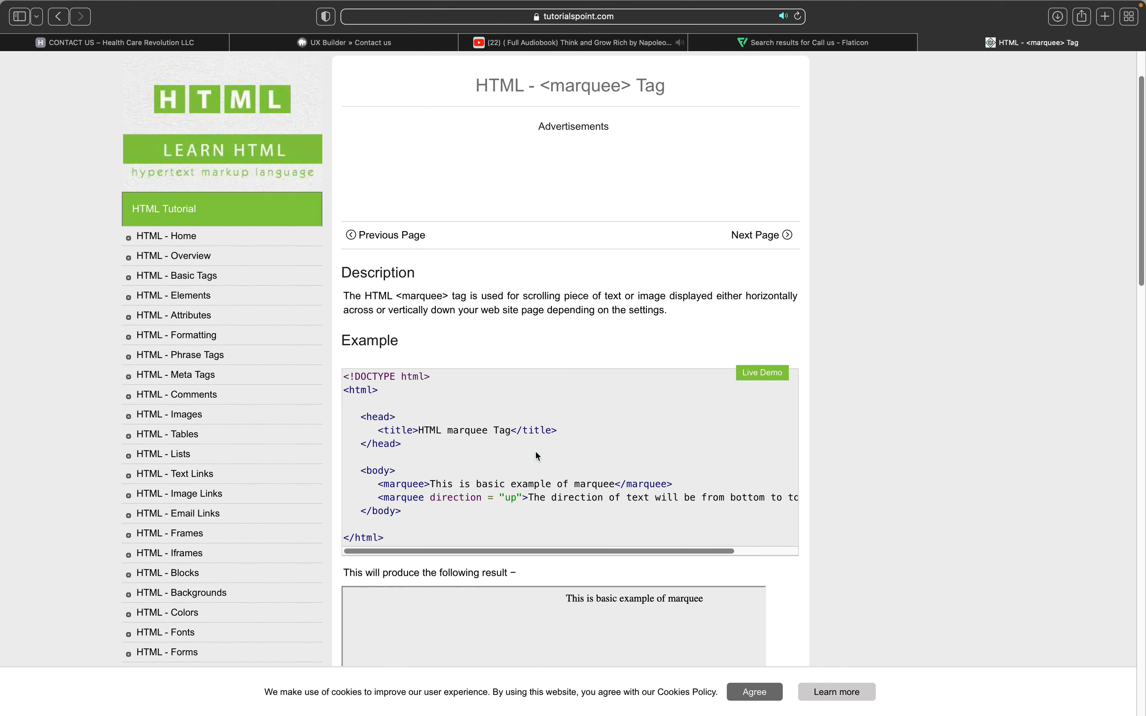
scroll(538, 456, down, 5)
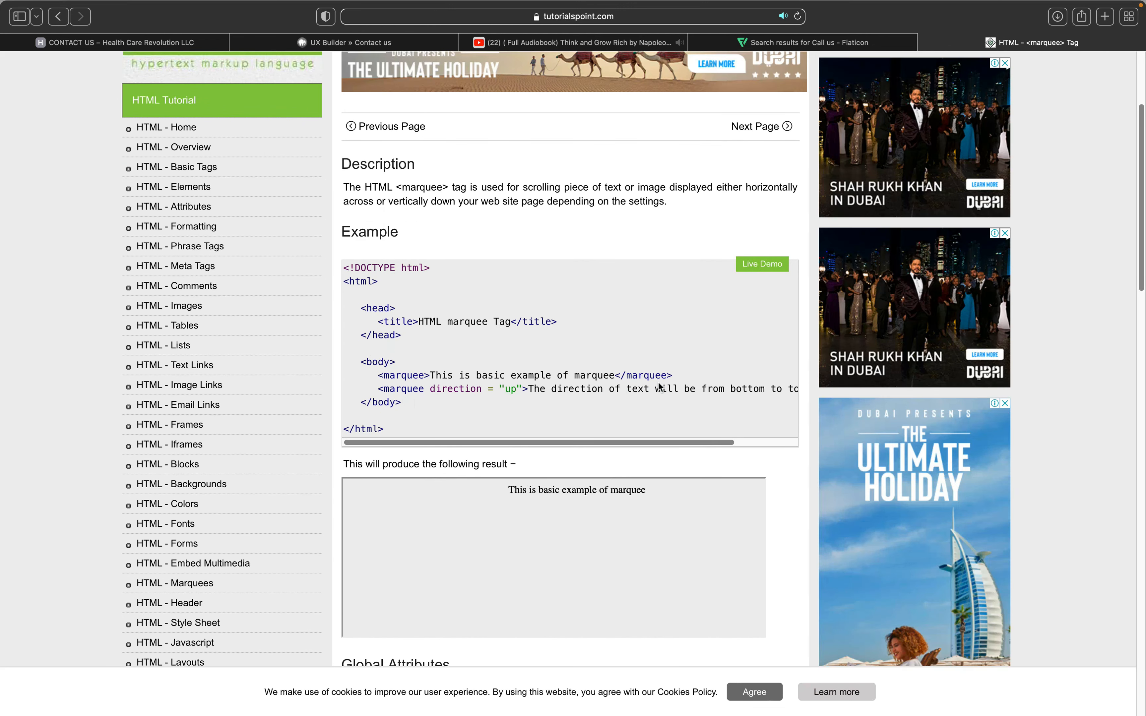
drag(673, 375, 373, 377)
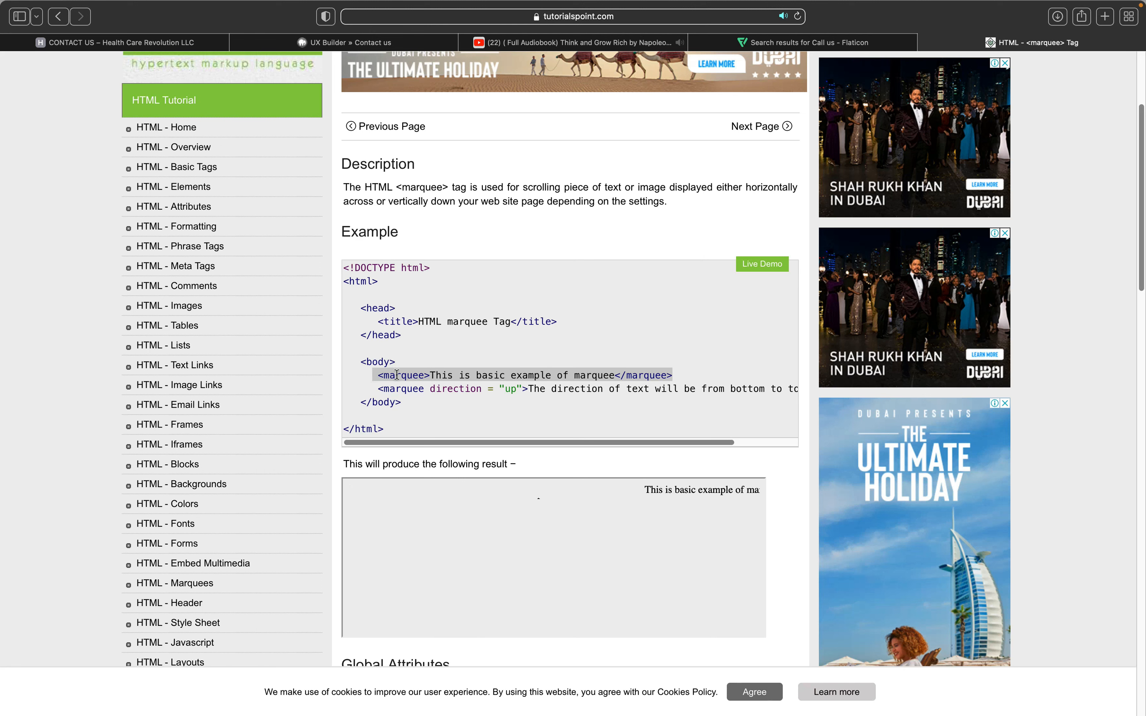
right_click(482, 375)
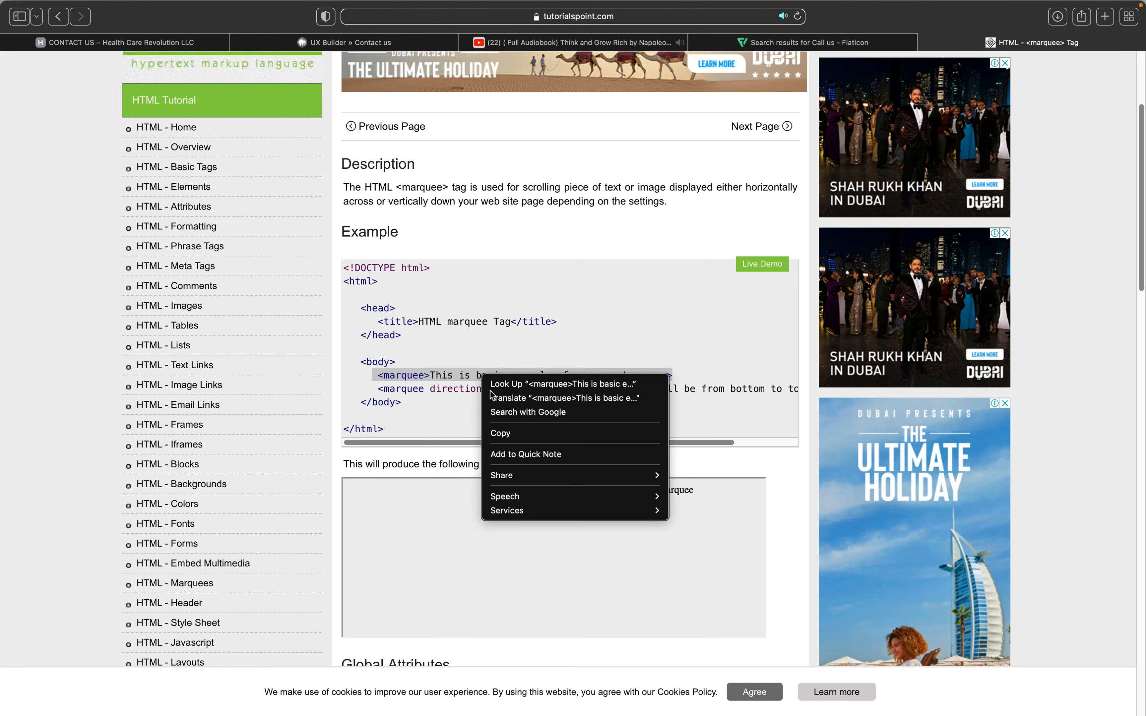
click(511, 433)
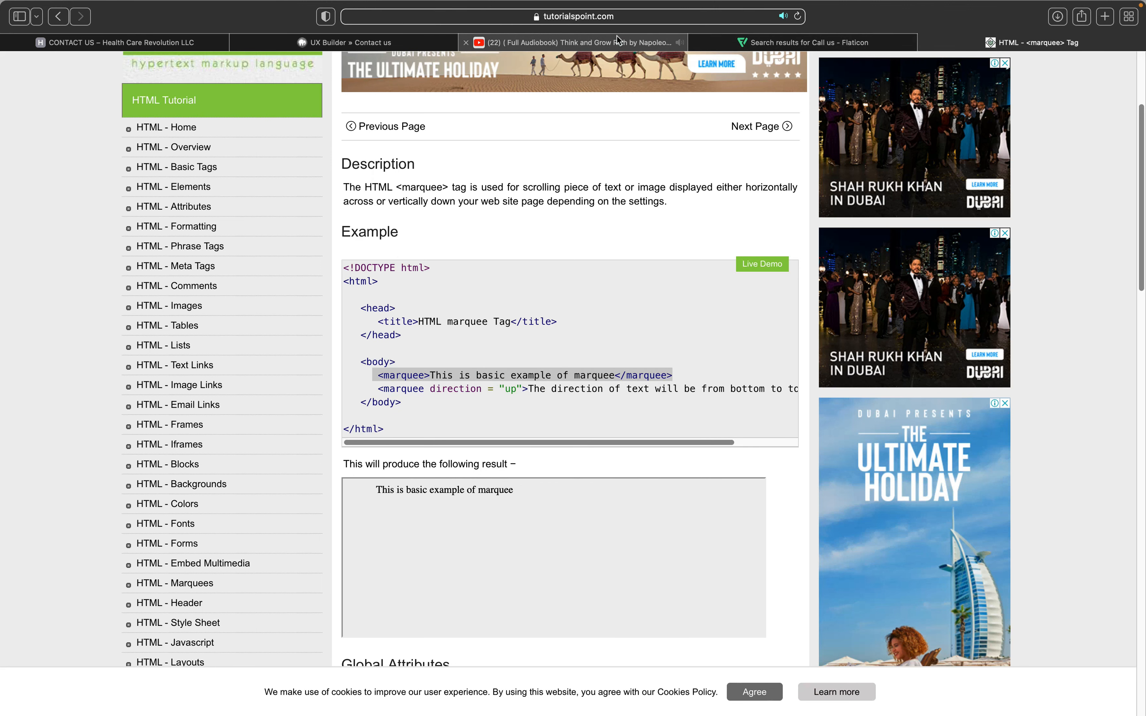
click(392, 44)
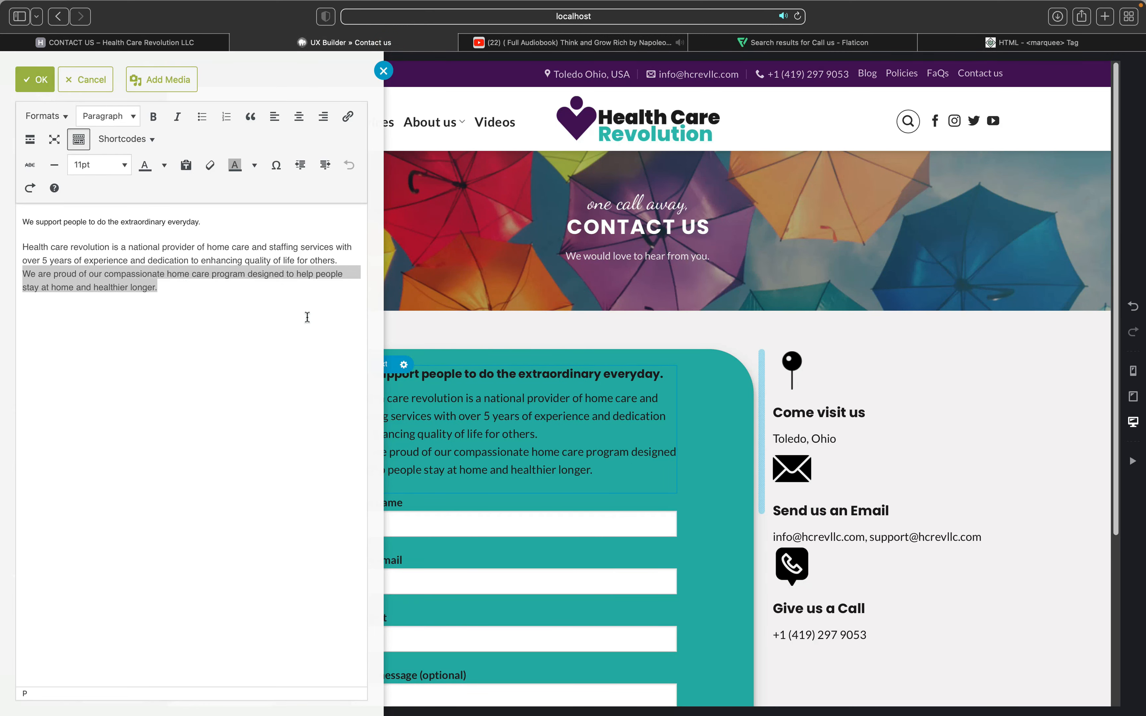
Step: Apply and update the Contact us intro edits, exit the builder, and open the Customizer
click(450, 297)
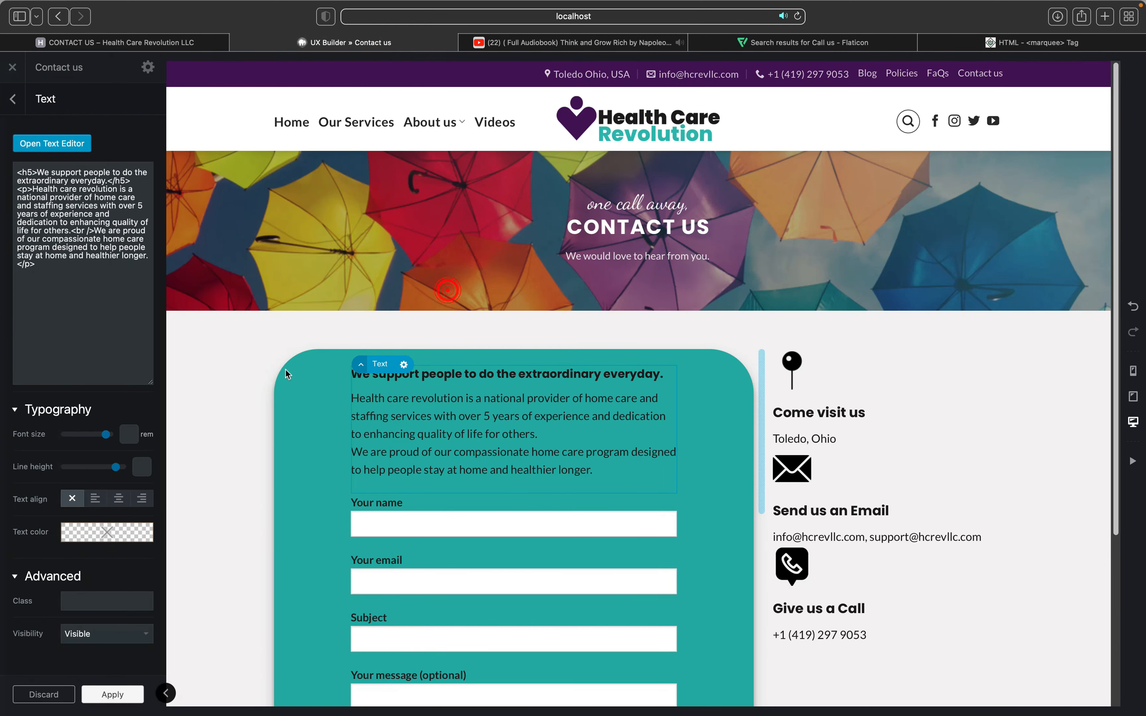
click(105, 695)
click(81, 696)
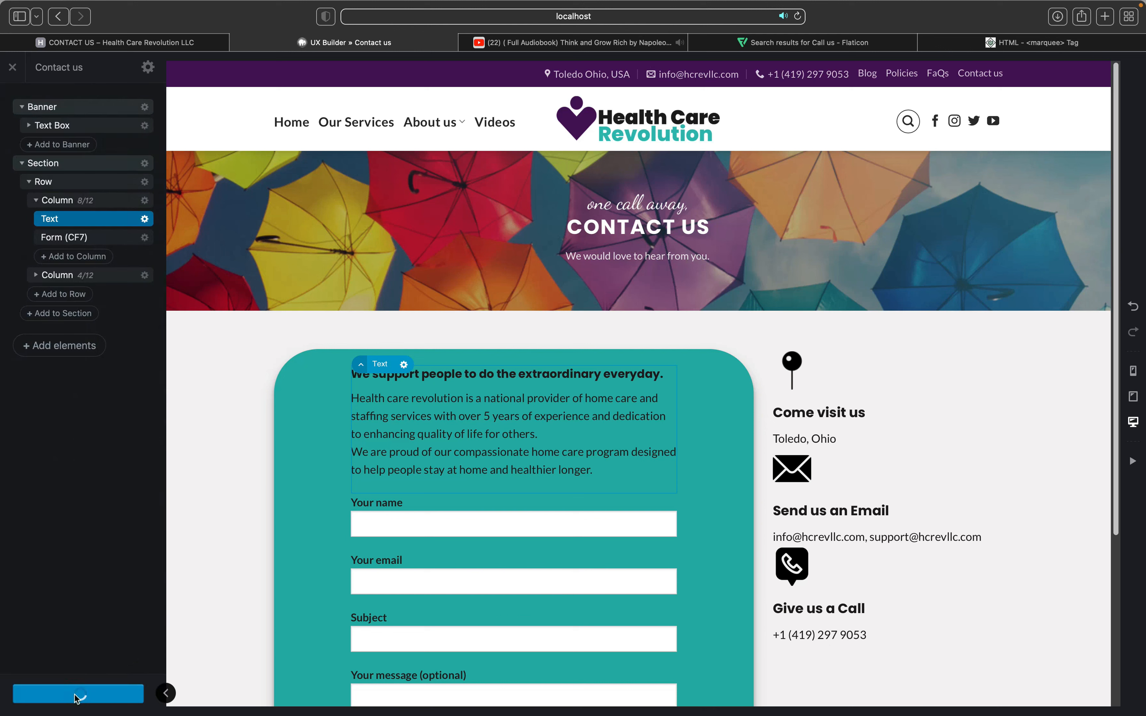
click(14, 68)
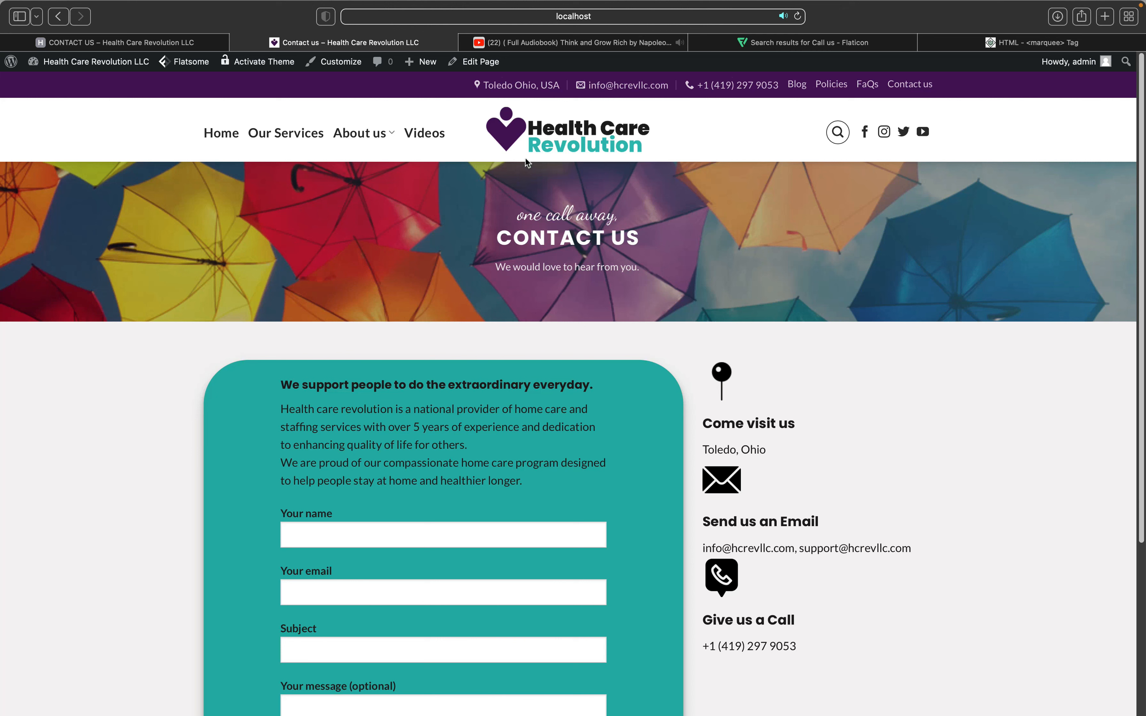
click(535, 145)
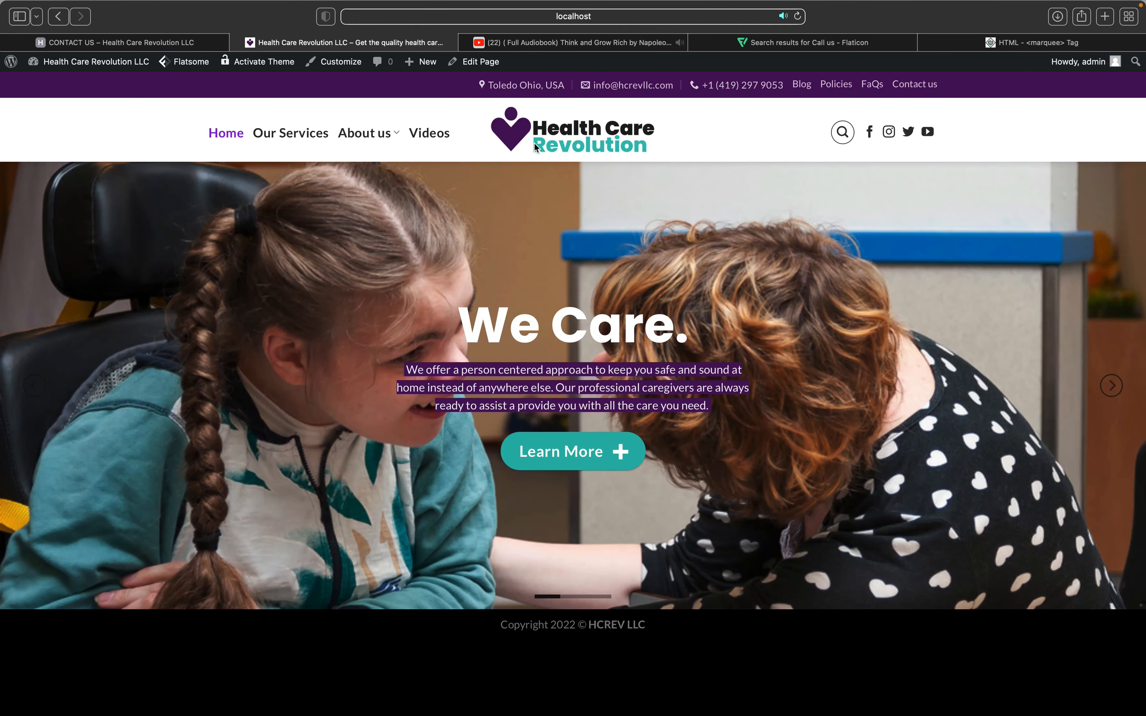
click(343, 65)
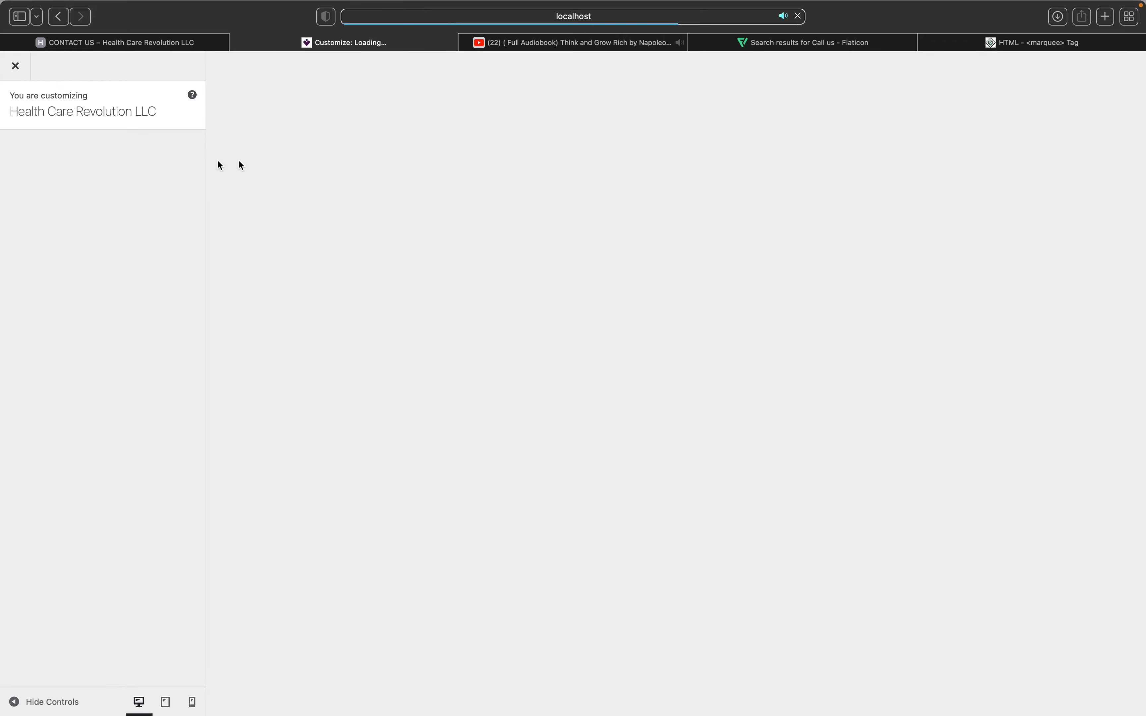
Step: In Header Builder, move Contact to the top bar's left and add HTML 1 in the middle
click(128, 203)
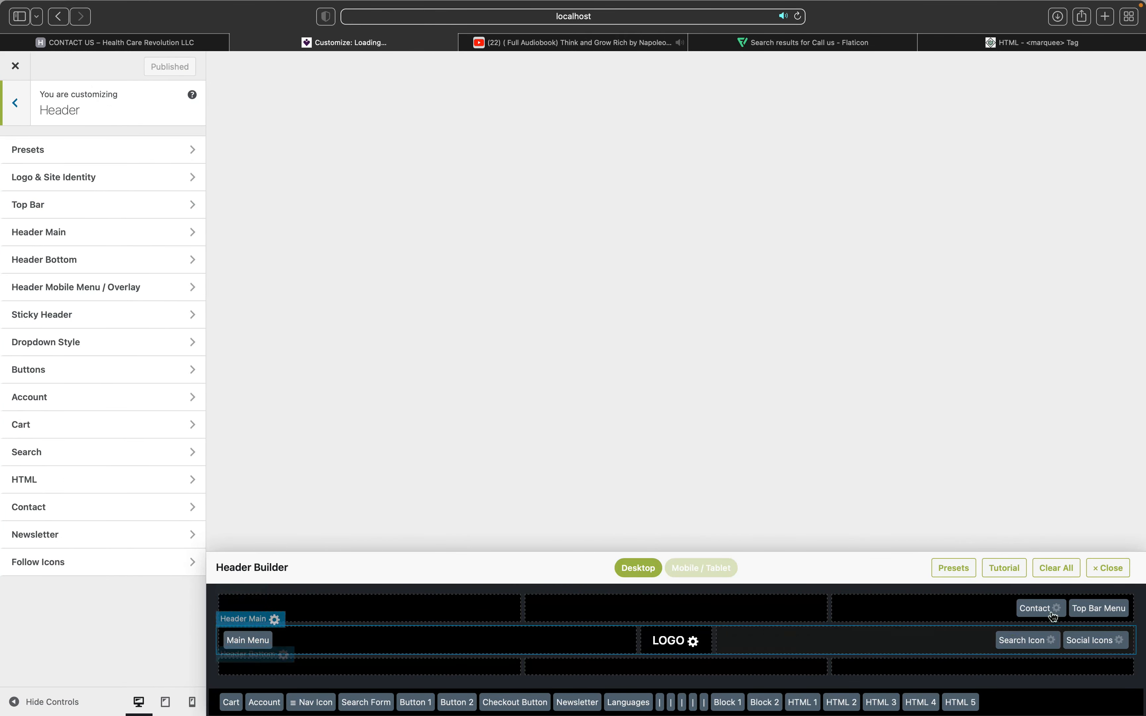
drag(636, 616, 530, 614)
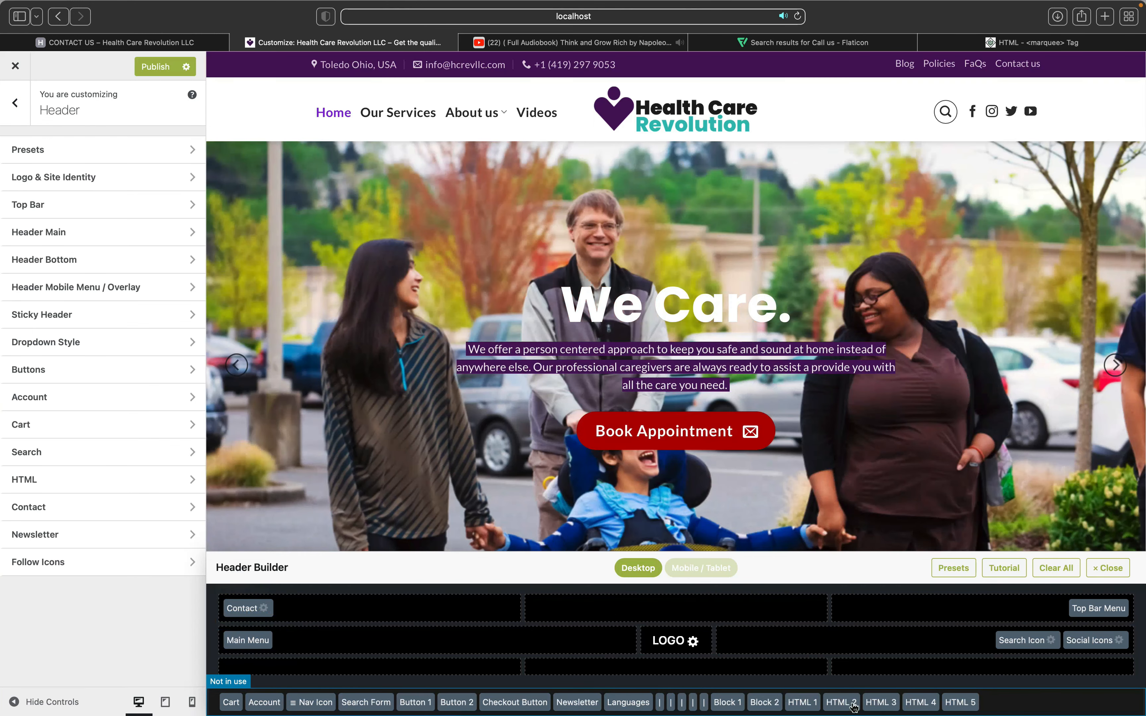
drag(803, 702, 699, 615)
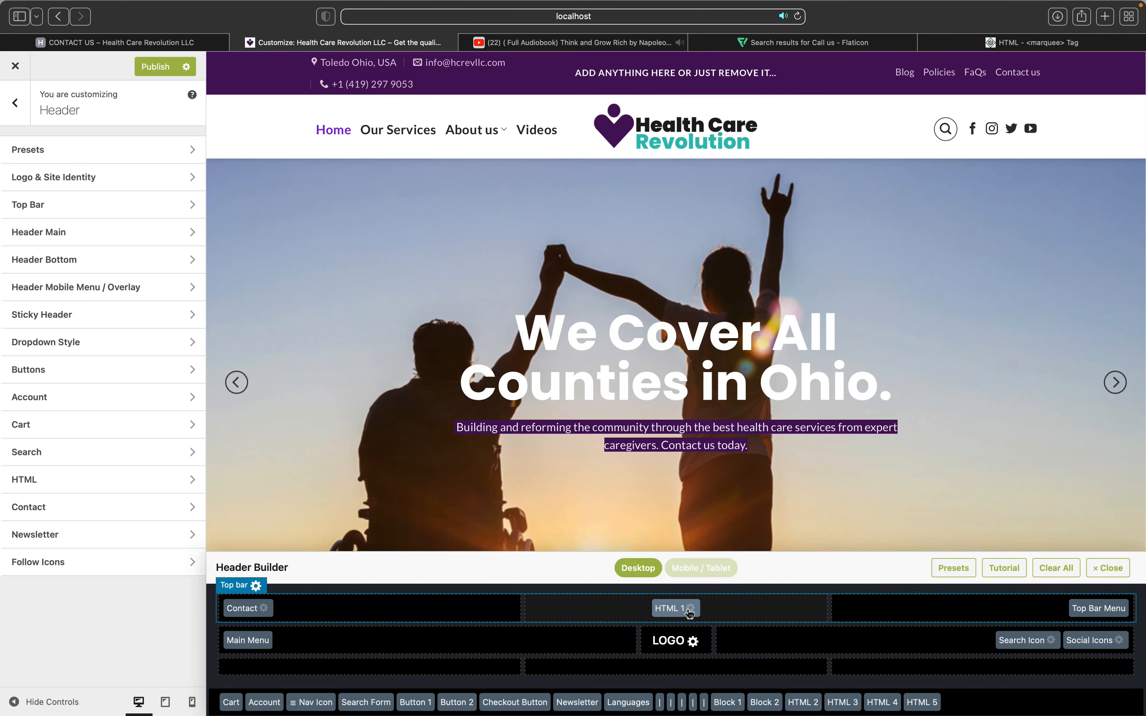
click(690, 609)
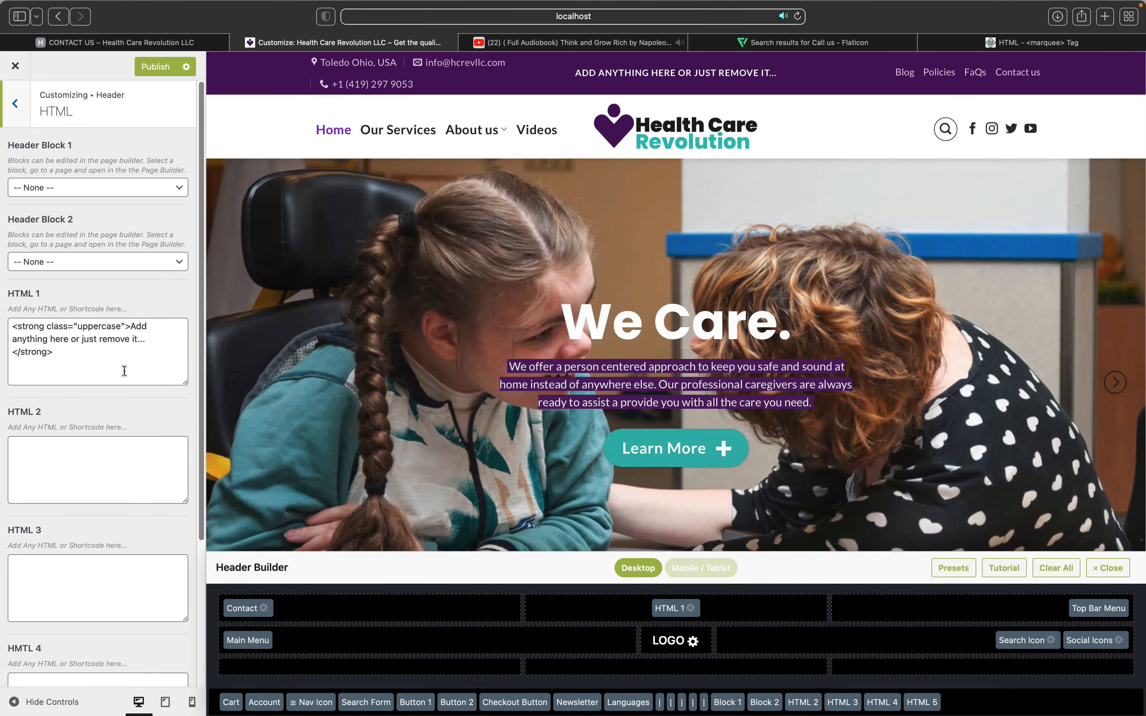
Step: Replace the HTML 1 block's placeholder content with the copied <marquee> code
click(124, 371)
click(124, 371)
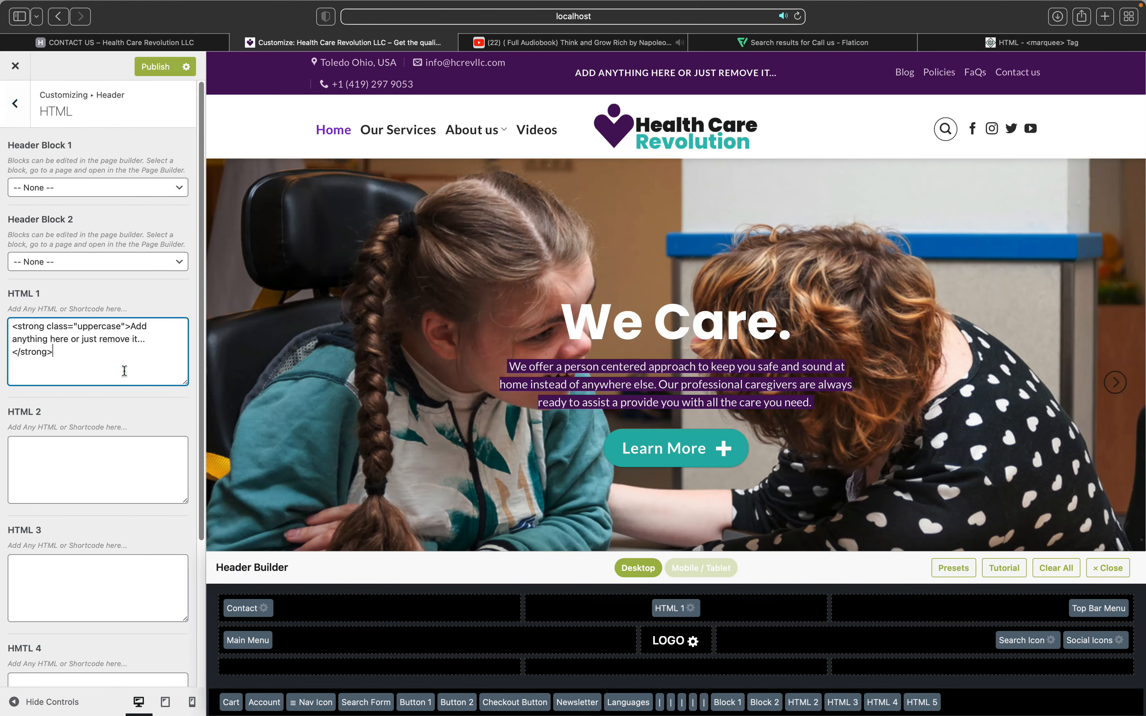
key(super+a)
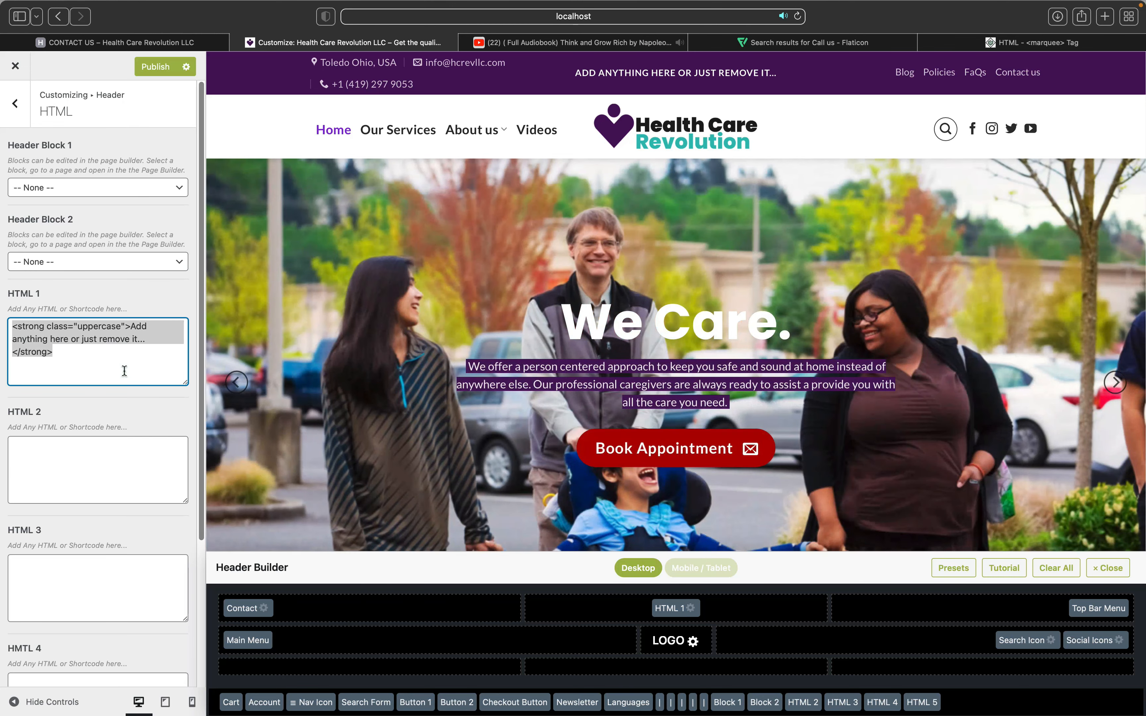
key(super+v)
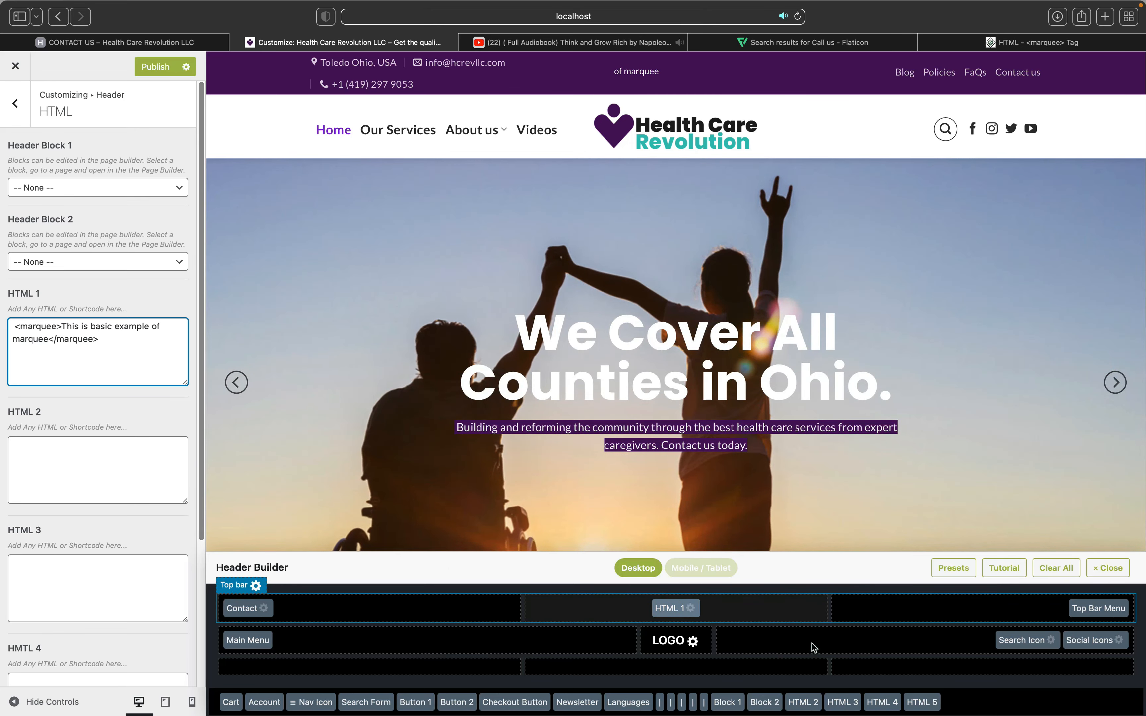
Step: Place the marquee beside the header search, publish, and exit to the live site
drag(672, 609, 813, 646)
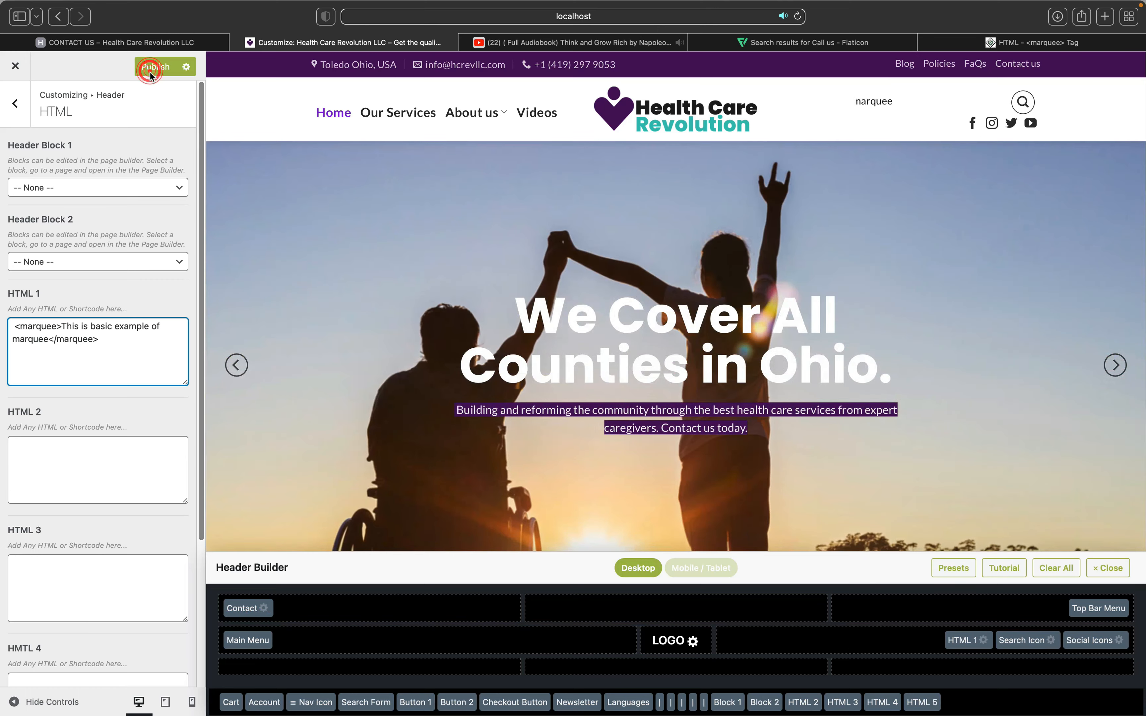
click(149, 71)
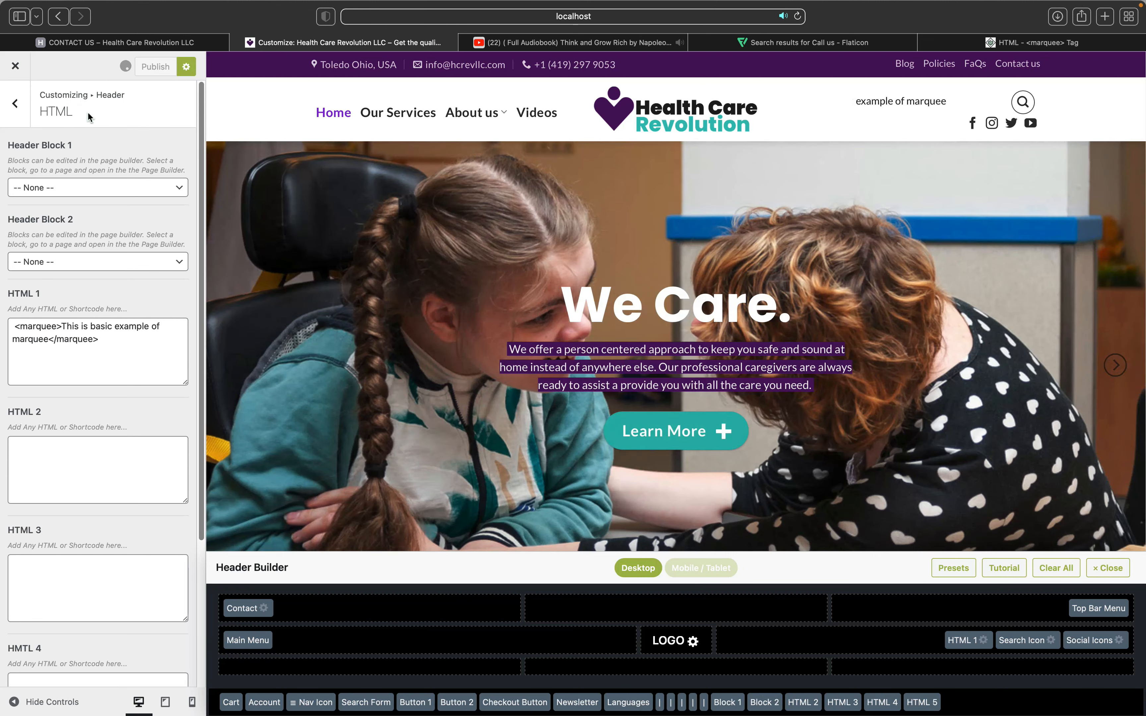
click(17, 69)
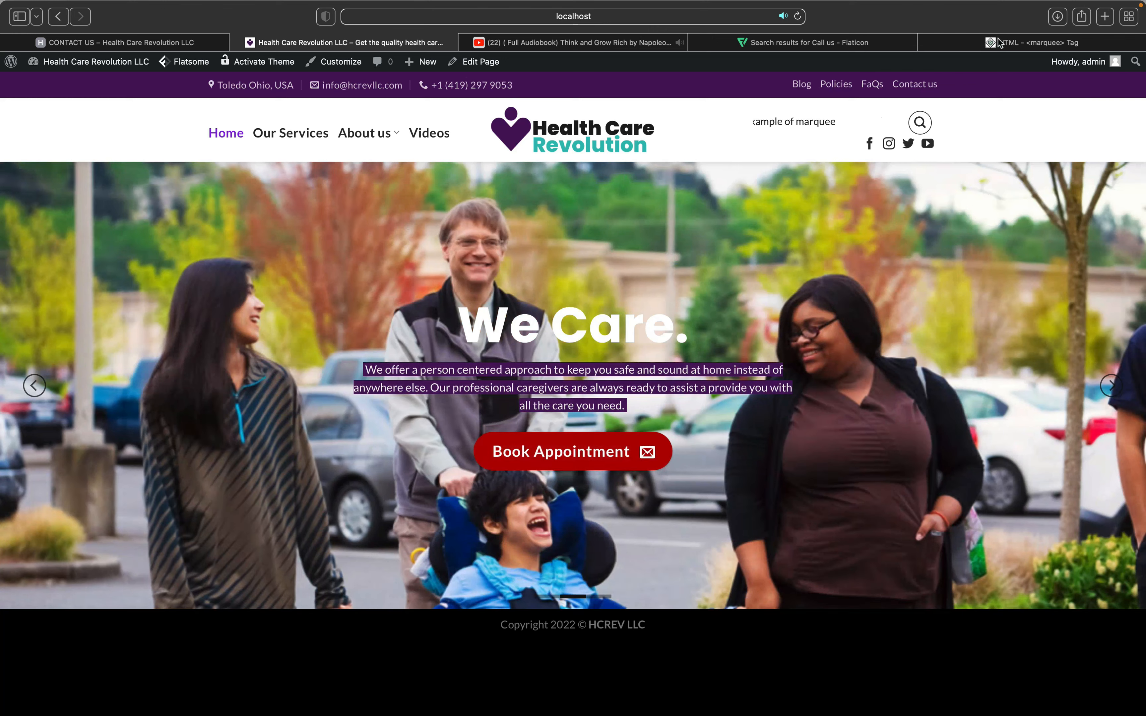
click(997, 40)
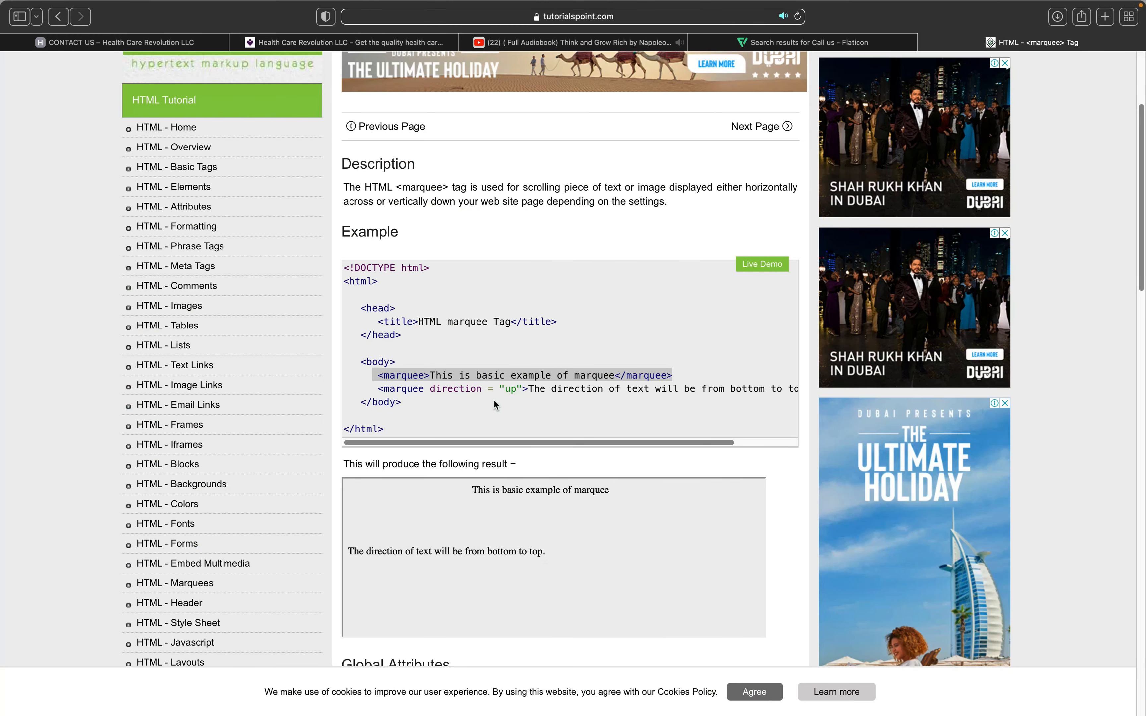
scroll(493, 399, down, 1)
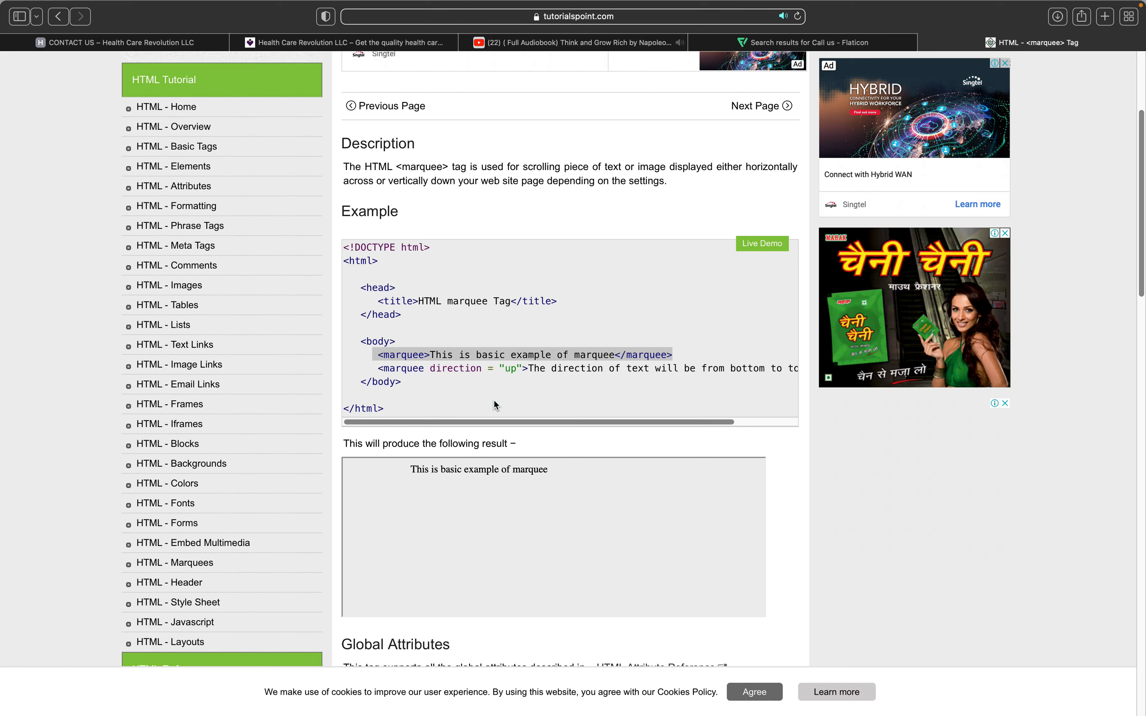
scroll(495, 401, down, 5)
scroll(494, 402, down, 5)
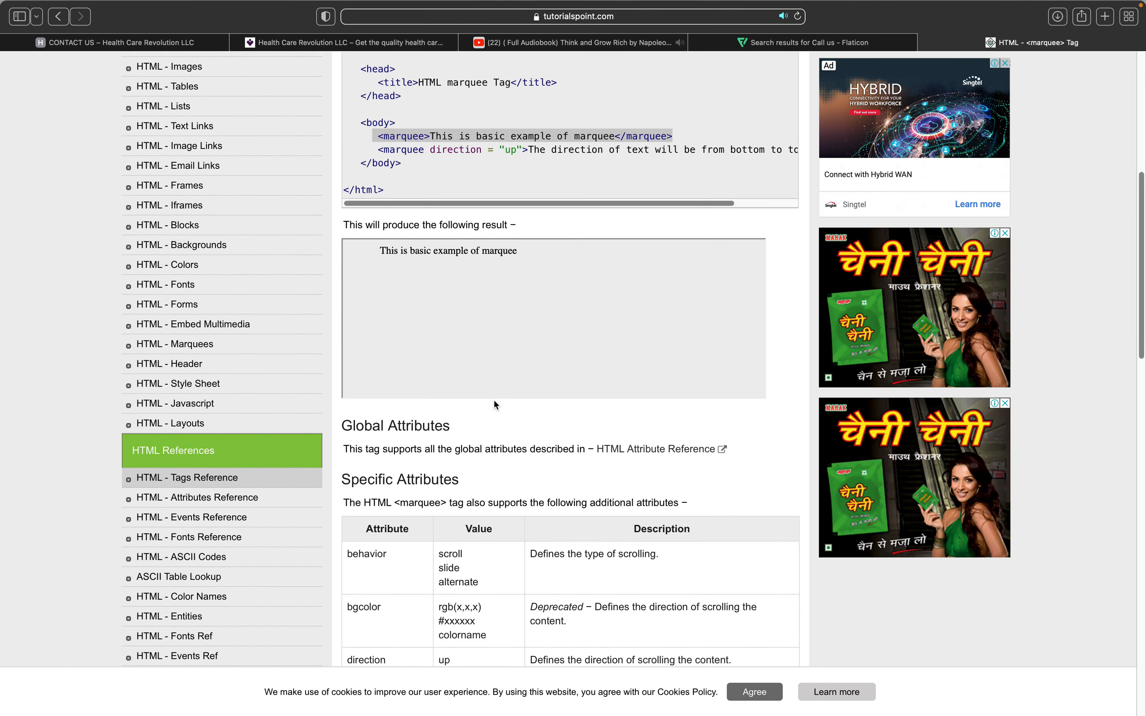
scroll(494, 402, down, 3)
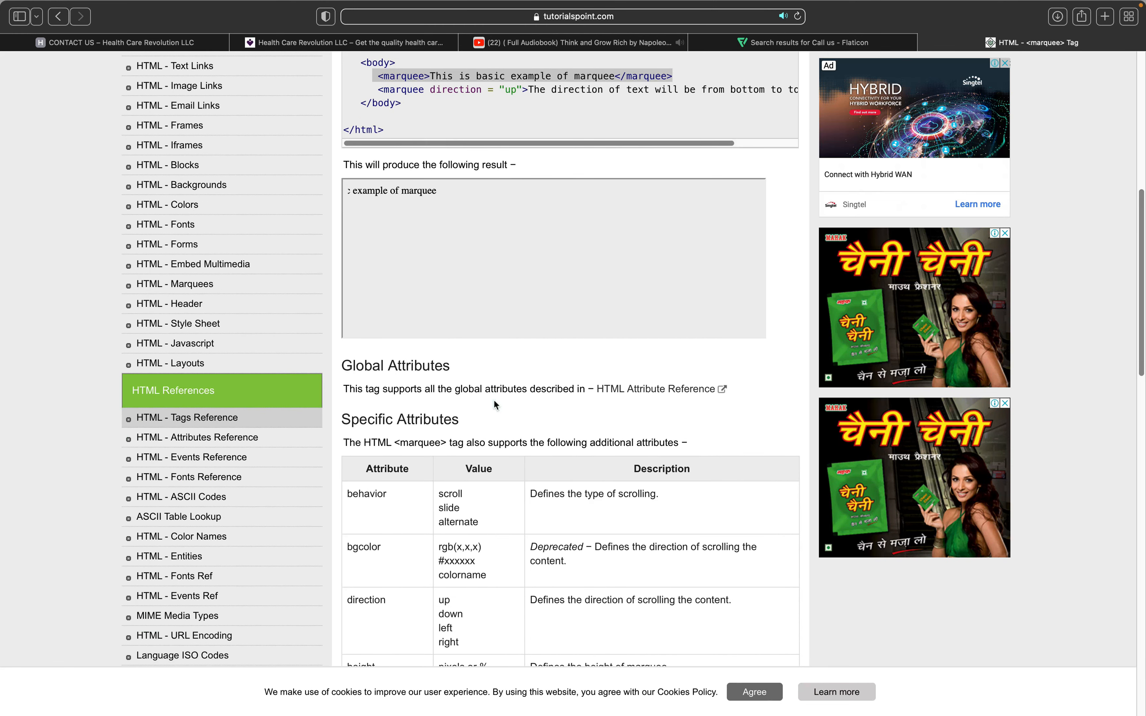
scroll(494, 402, down, 4)
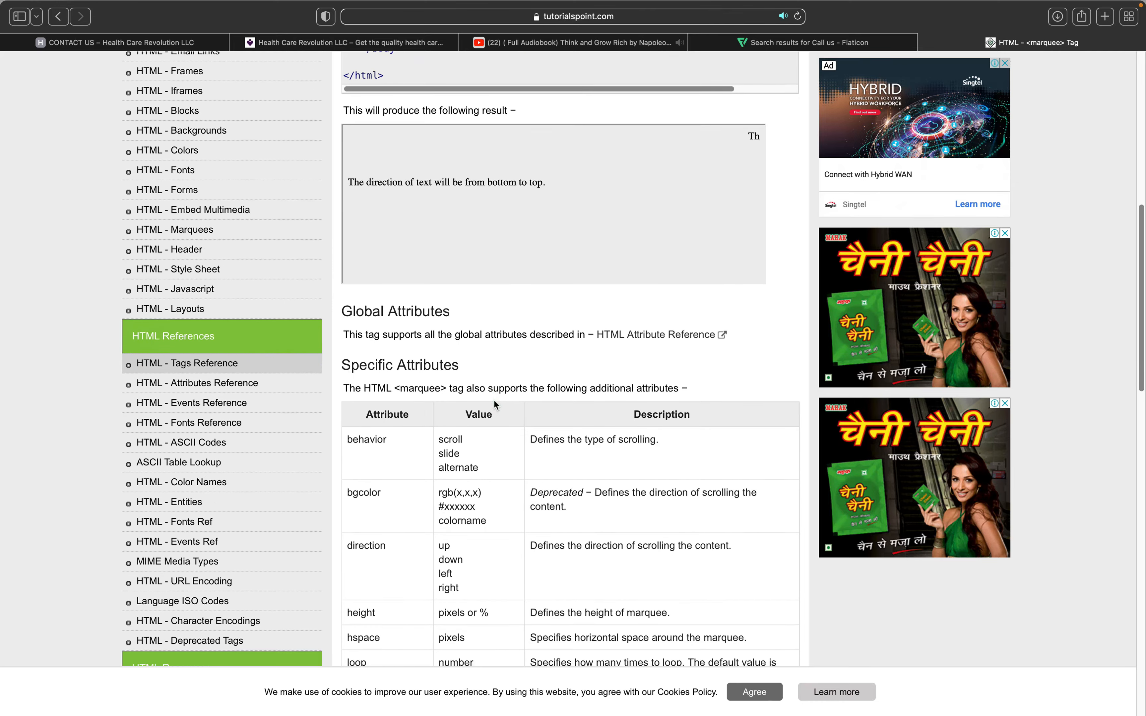
scroll(493, 395, up, 15)
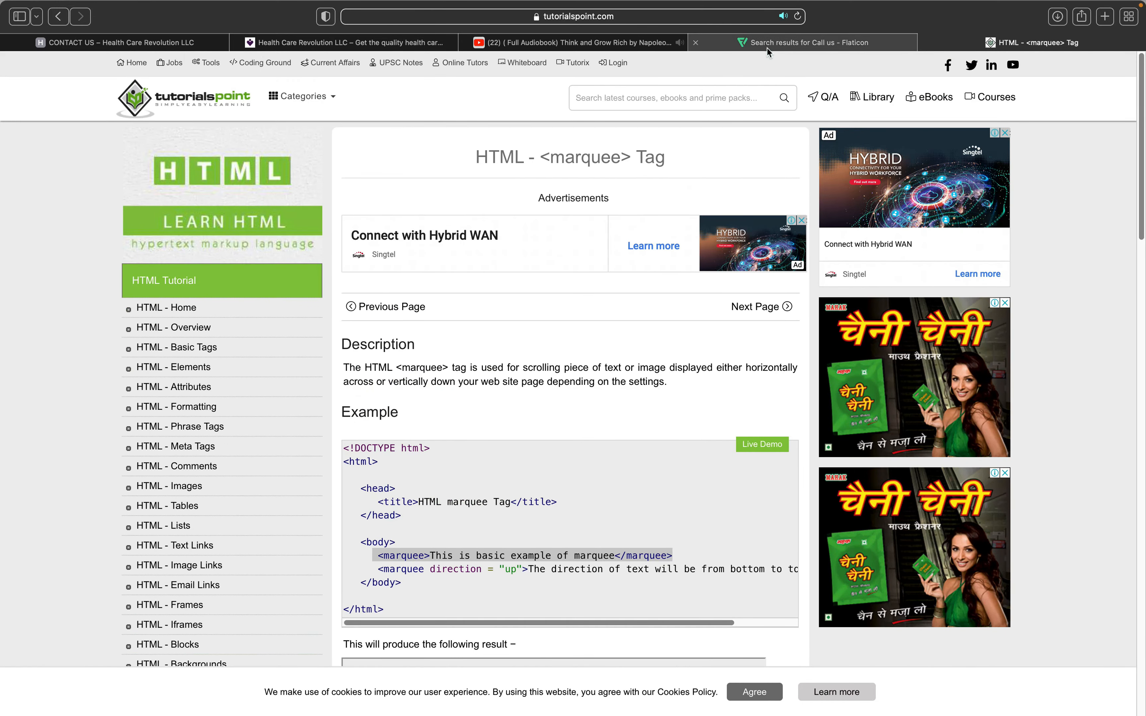
click(776, 44)
key(ctrl+shift+Tab)
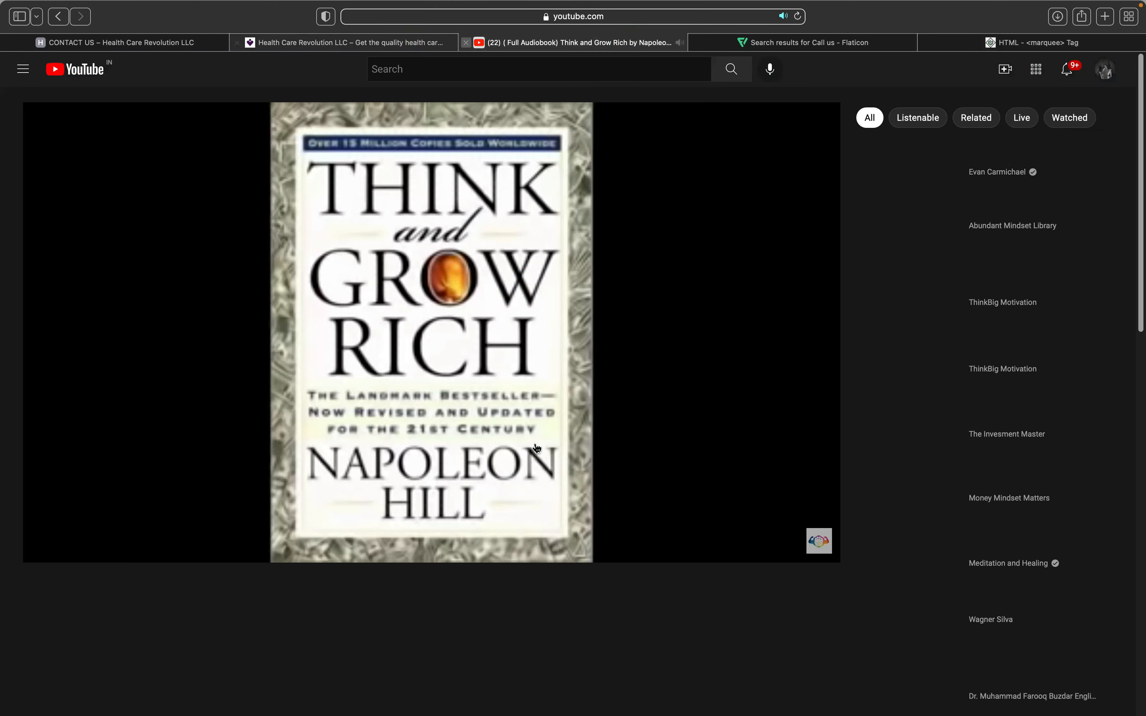
key(ctrl+shift+Tab)
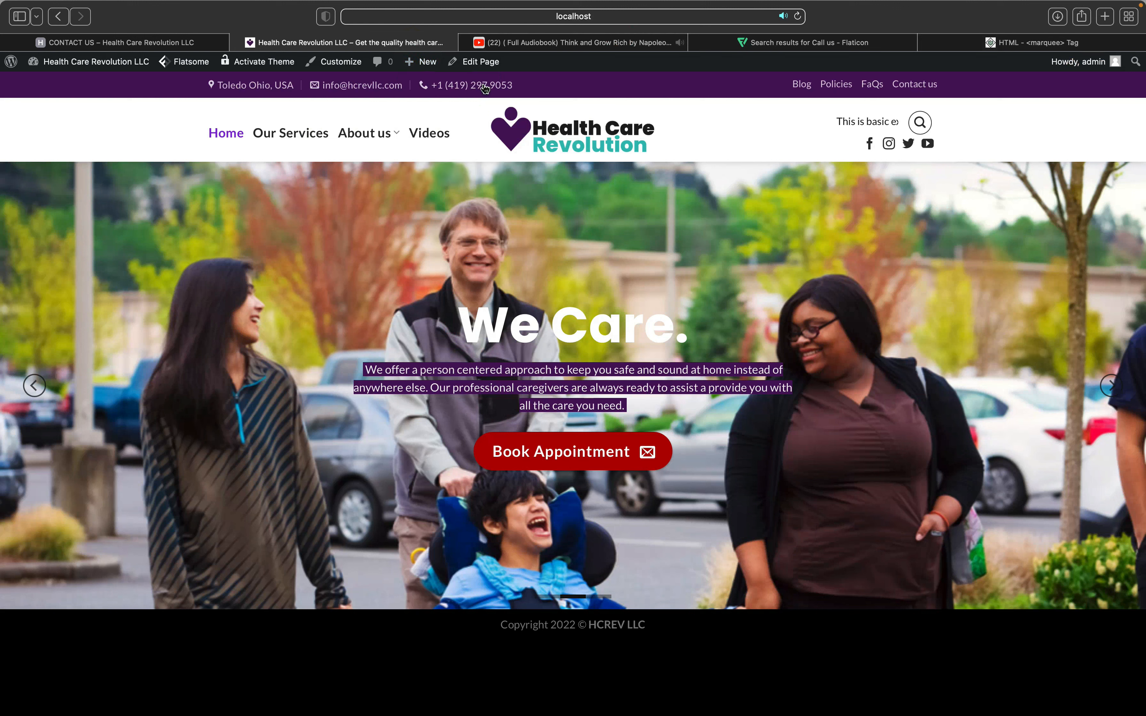
mouse_move(476, 62)
click(484, 84)
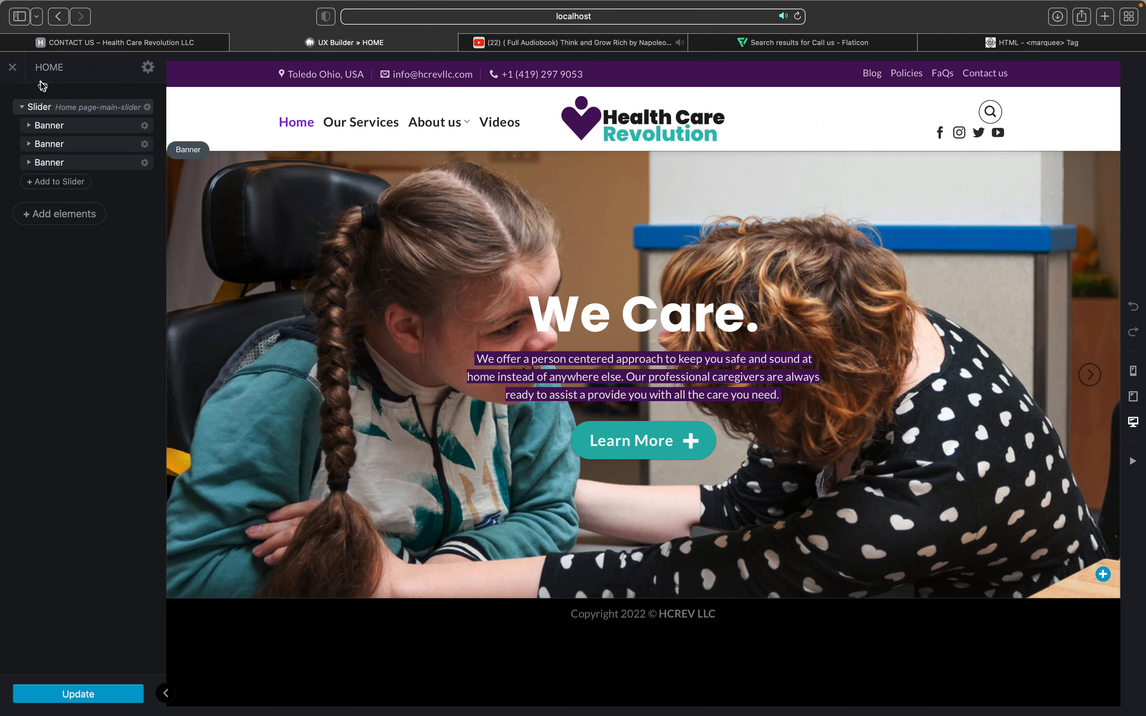
click(12, 68)
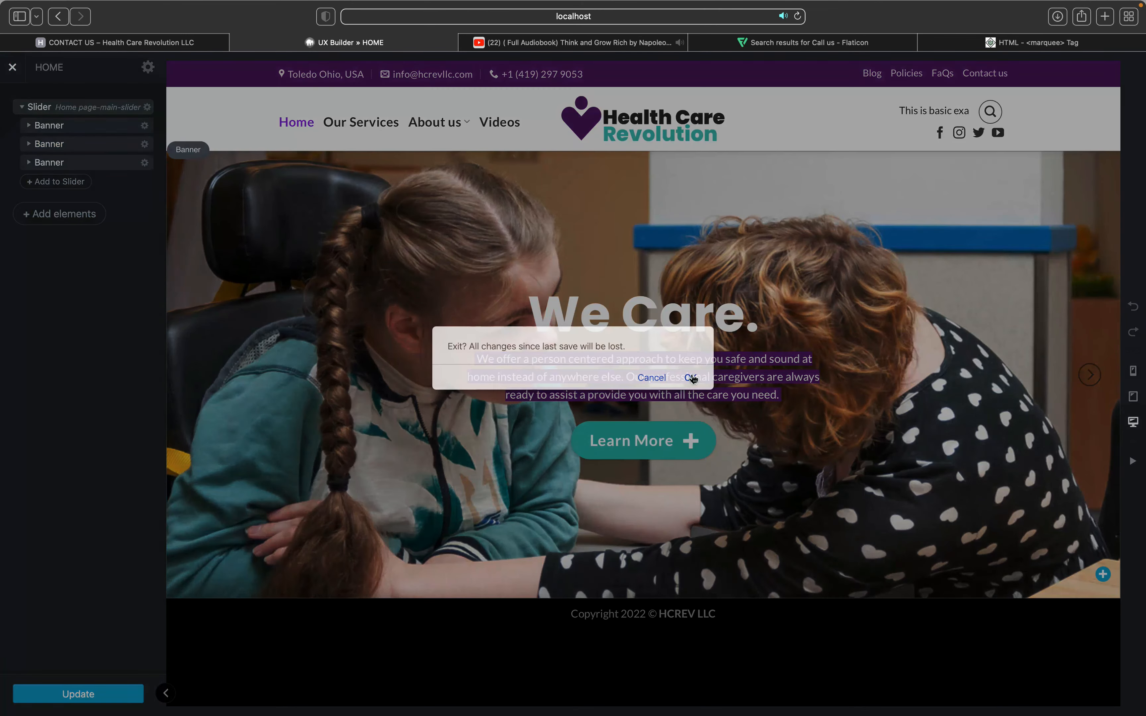
click(692, 378)
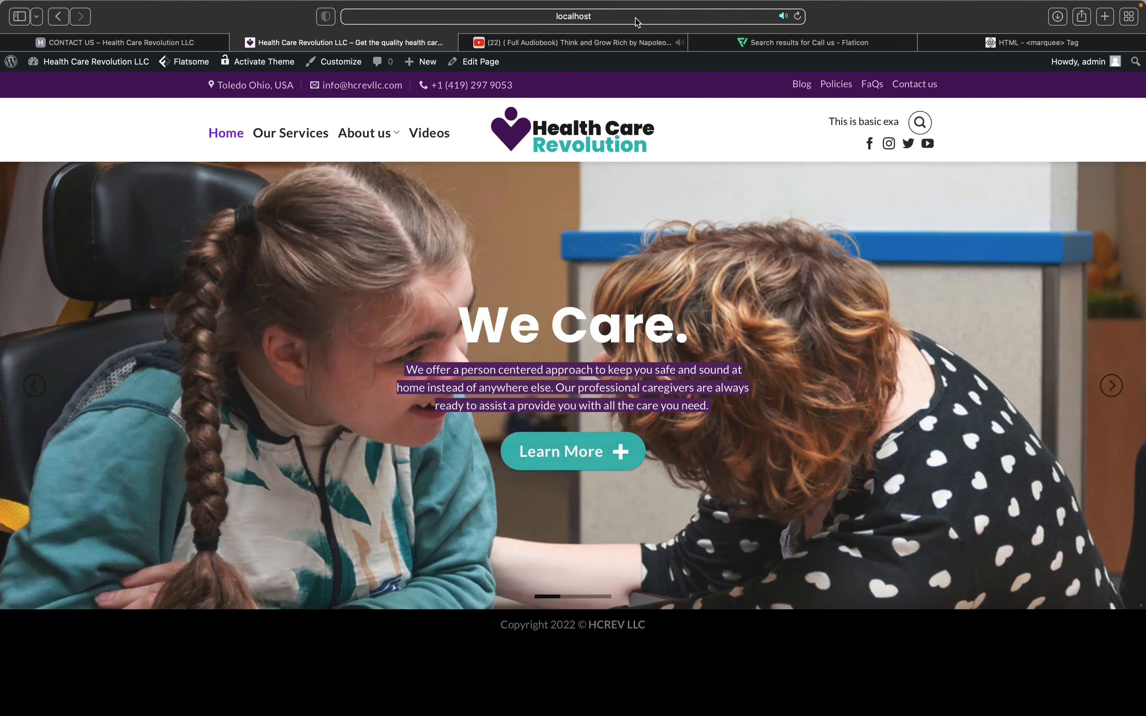
click(635, 17)
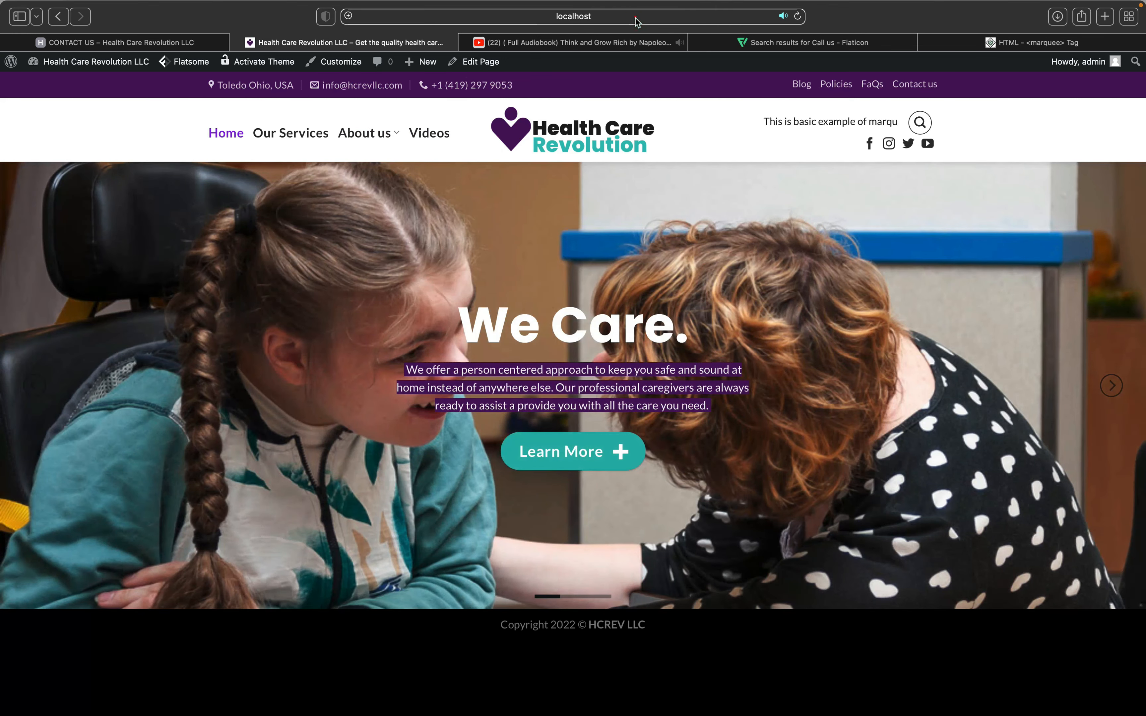
Step: Load localhost:8888/hcrev/contact-us/ and open the Contact us page in UX Builder
click(635, 17)
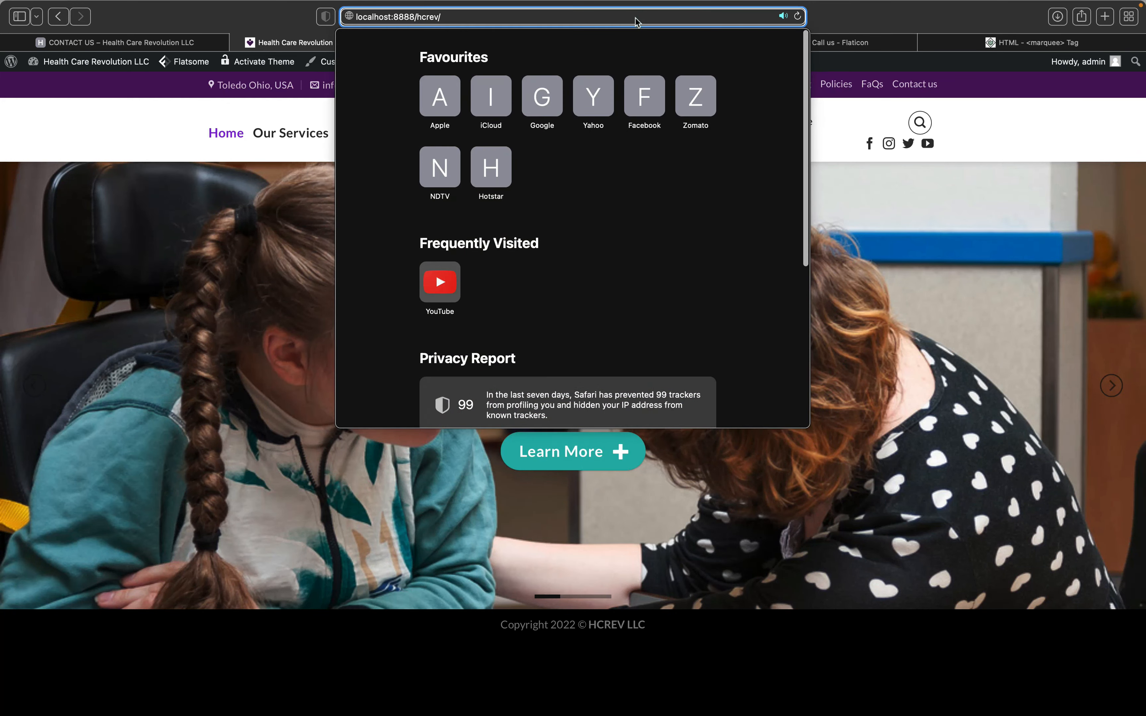
text(contact-us/)
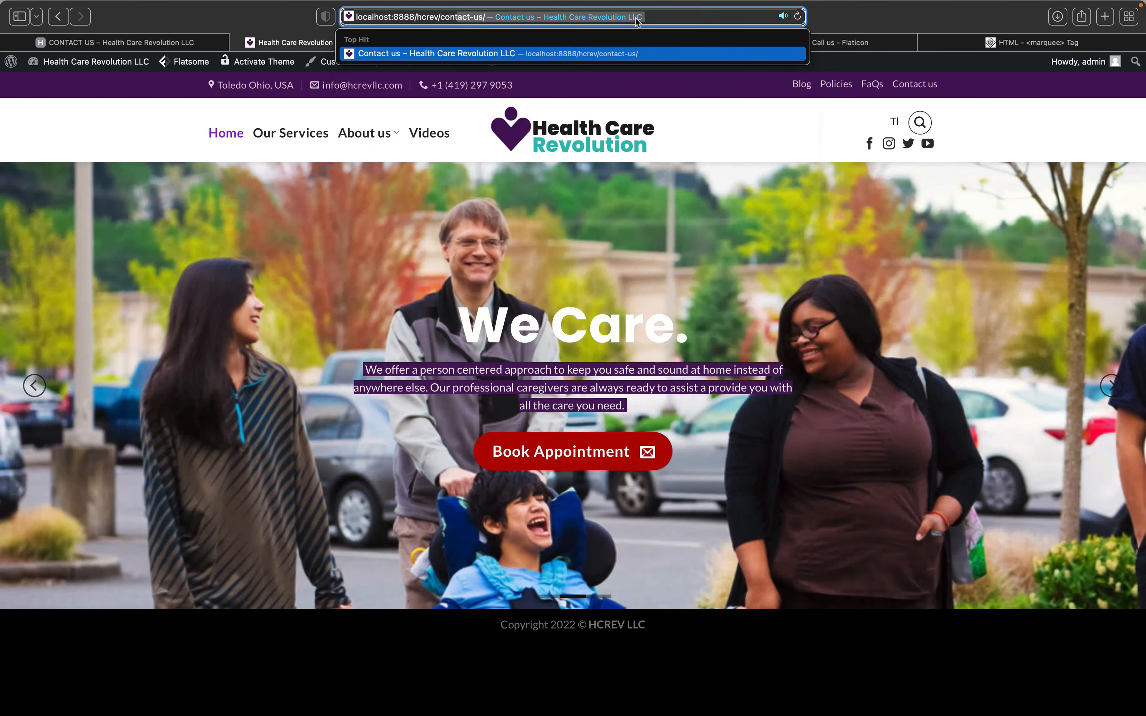
key(Return)
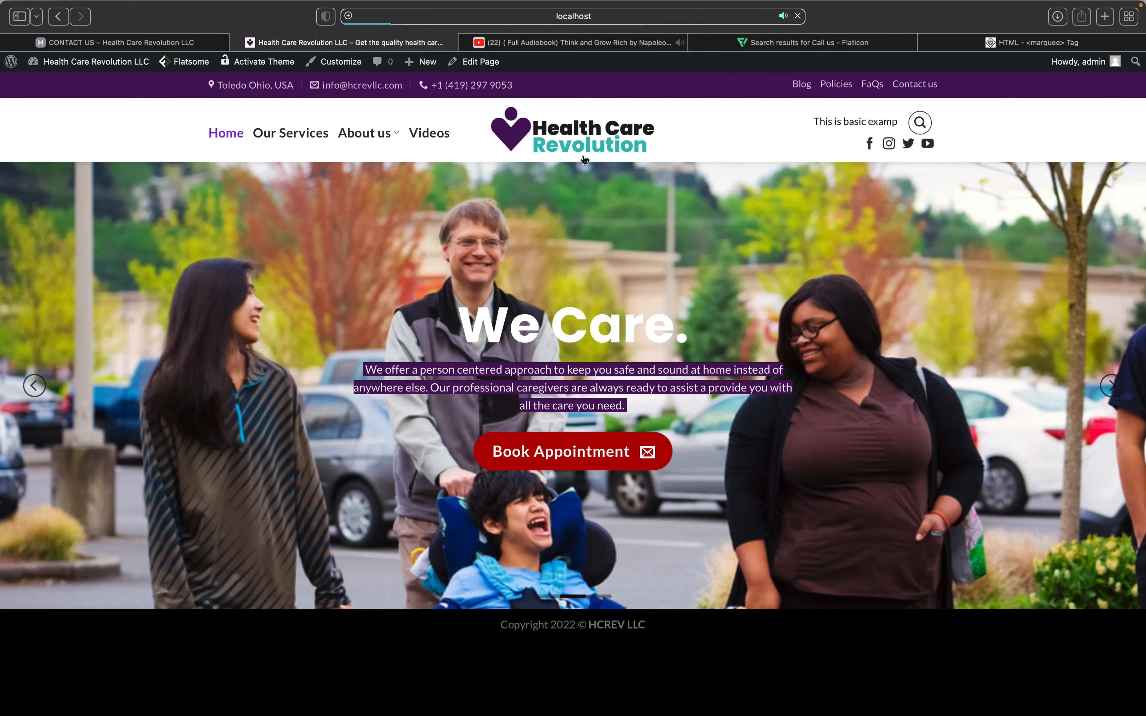
scroll(624, 283, down, 3)
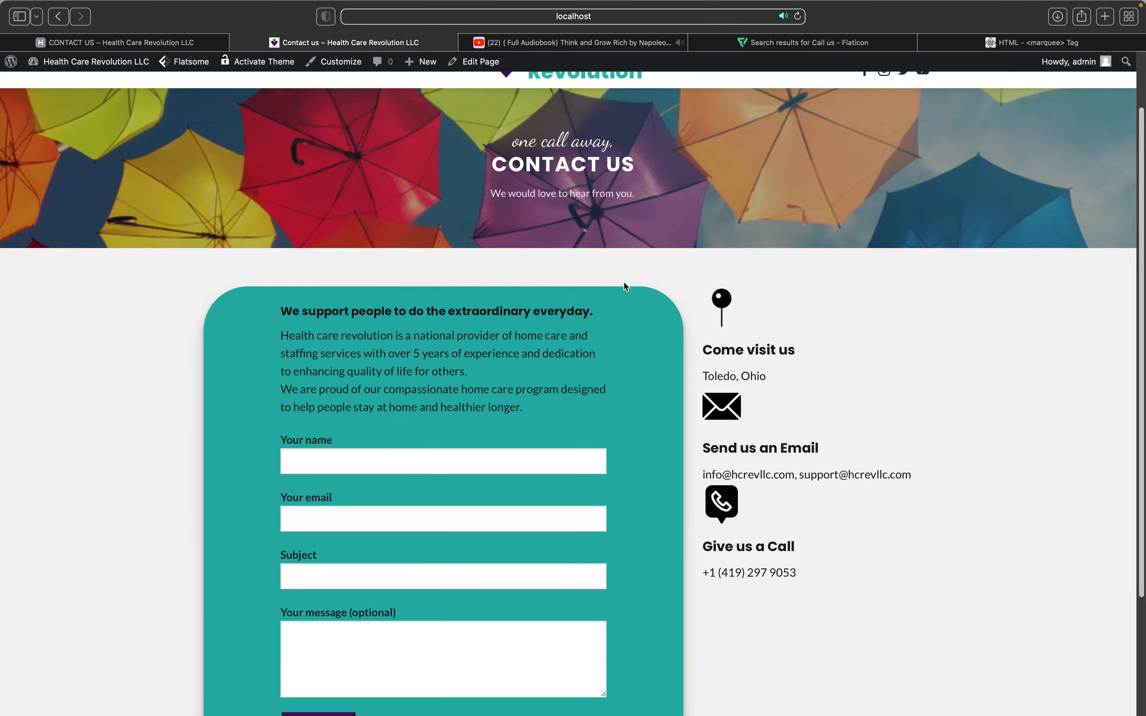
scroll(624, 282, up, 2)
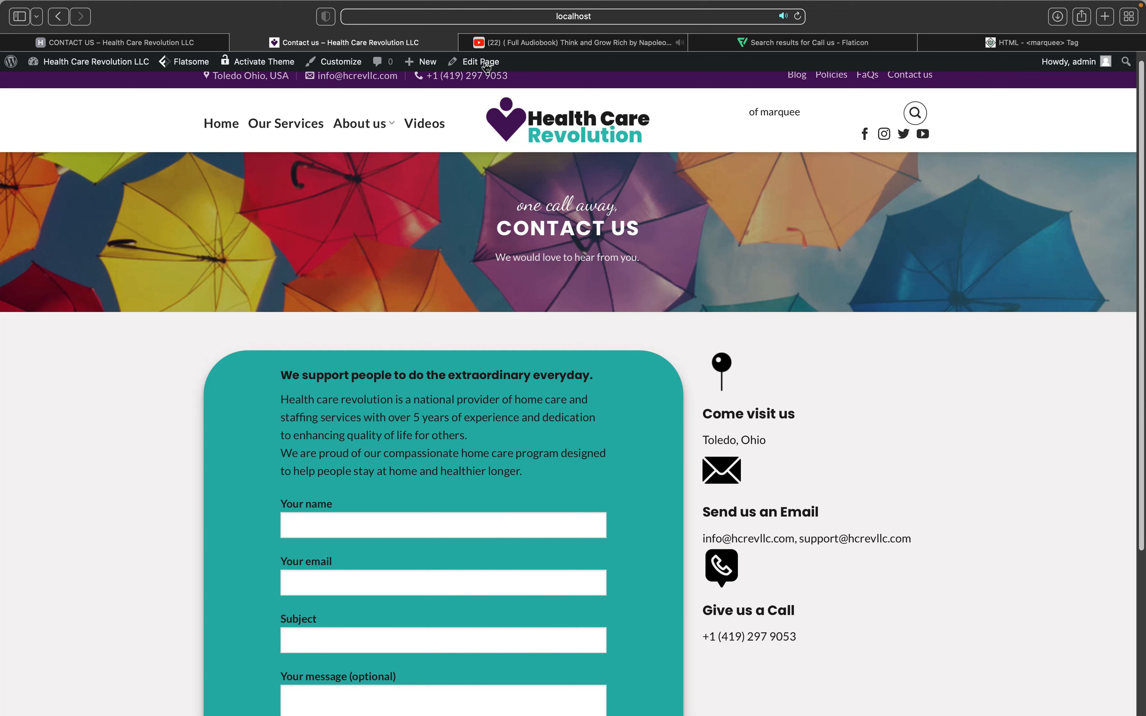
scroll(480, 88, up, 1)
click(479, 88)
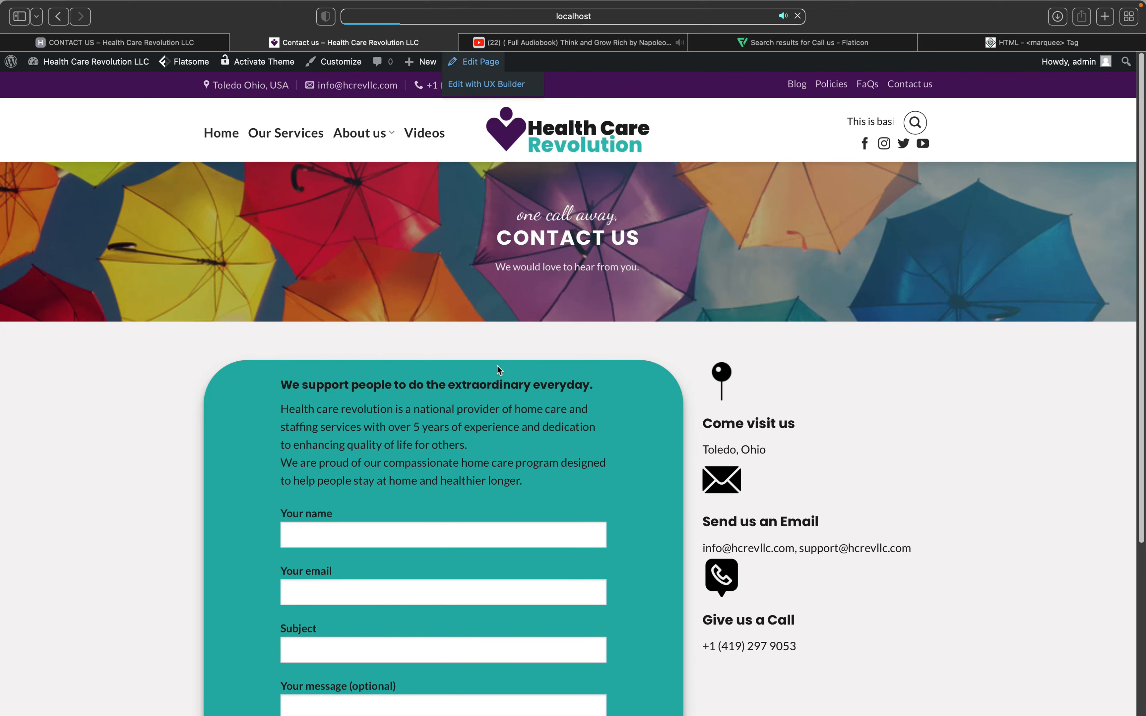
scroll(496, 367, down, 1)
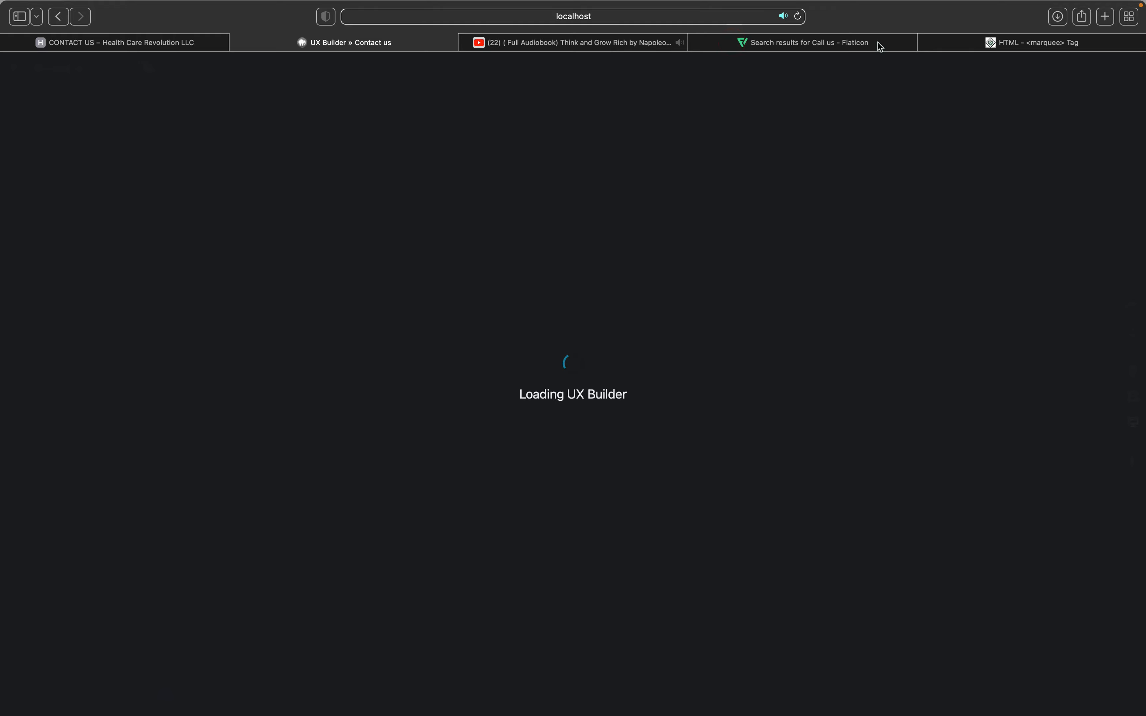
Step: Close the marquee tutorial tab and return to the Contact us builder tab
click(915, 43)
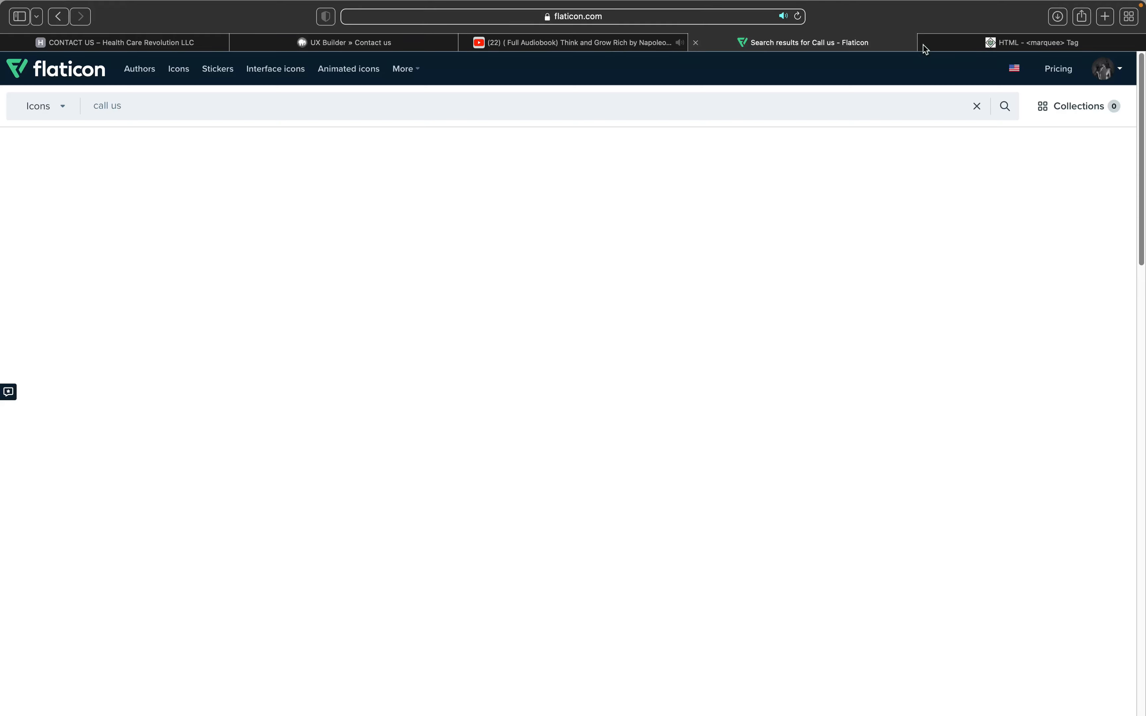
key(ctrl+Tab)
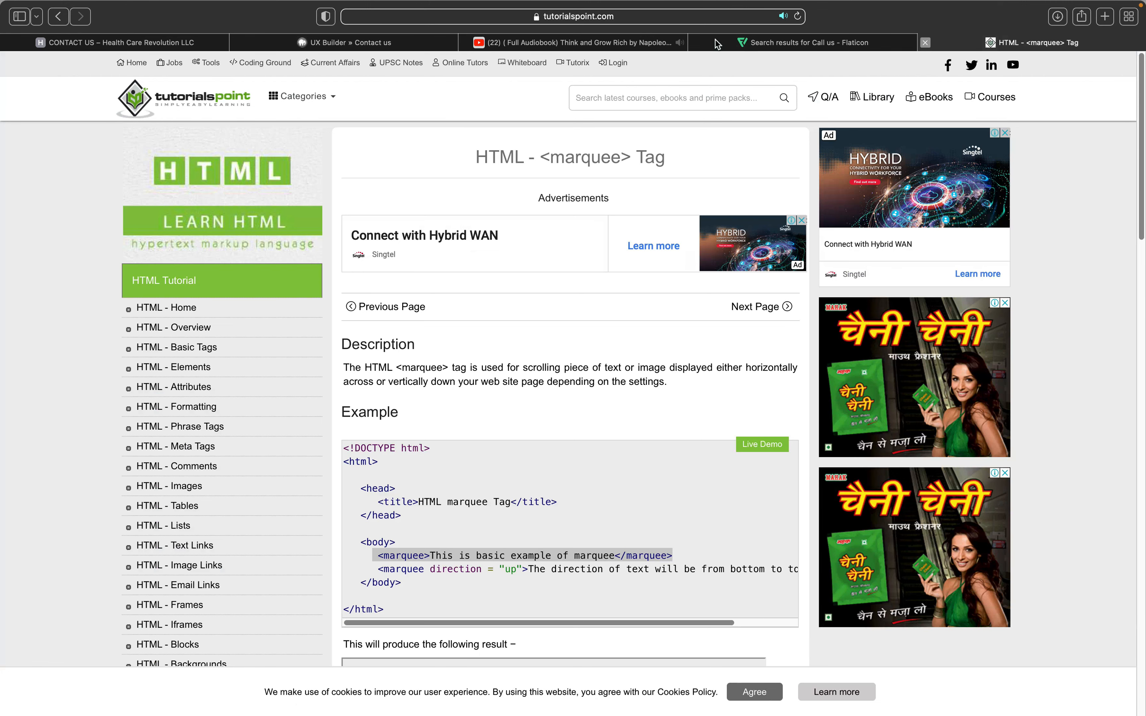
key(super+w)
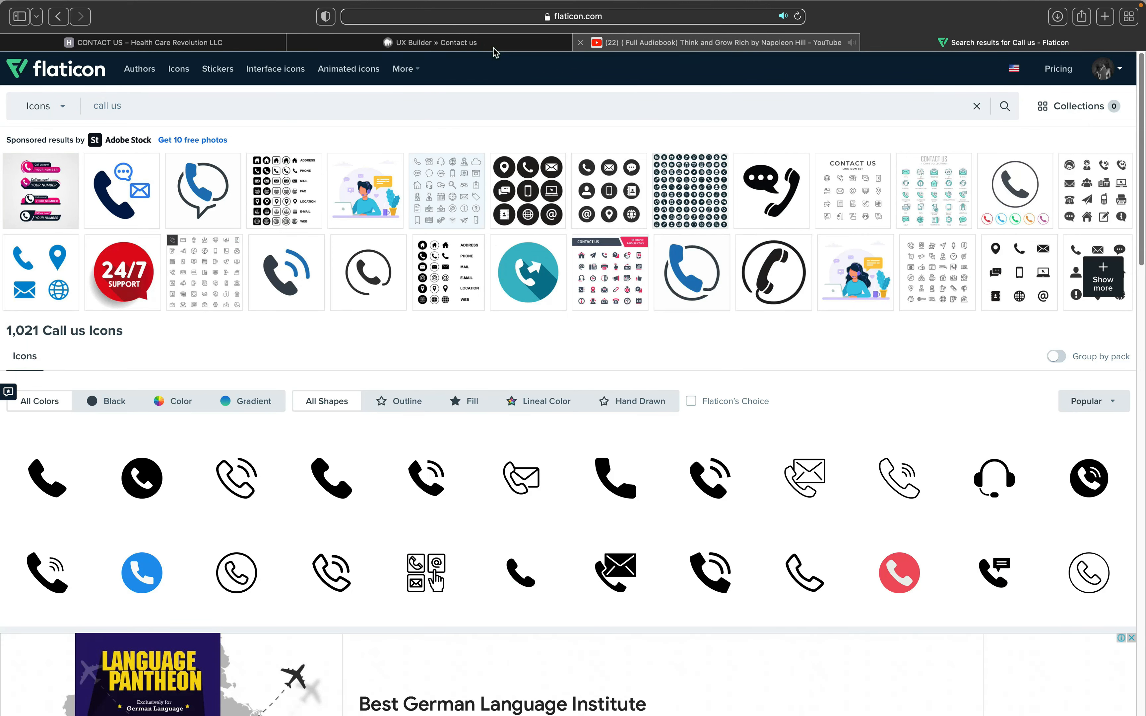
click(495, 48)
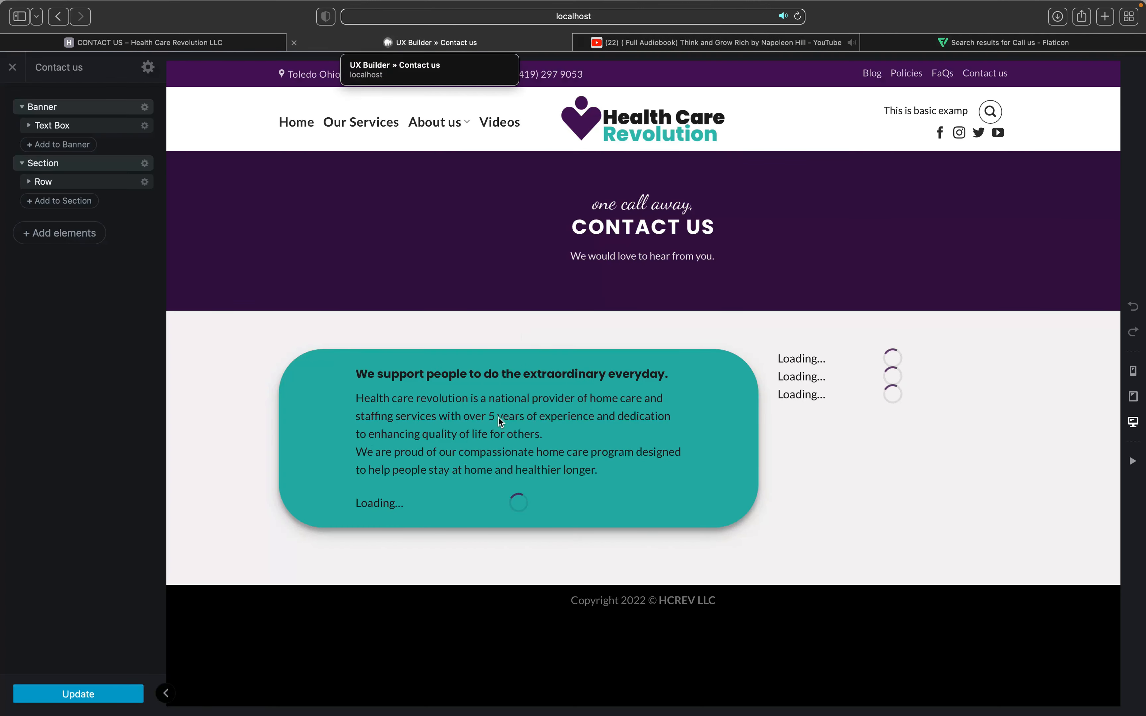
Step: Insert a 30px Gap element beneath the phone number in the call info column
click(626, 447)
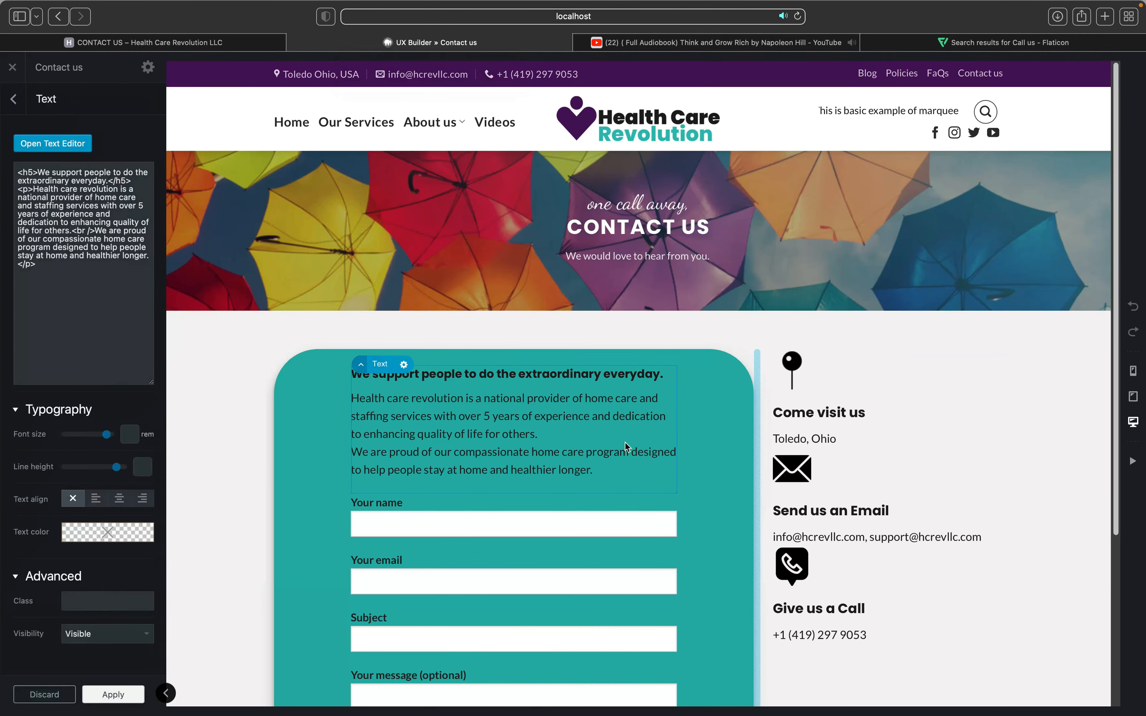
scroll(833, 408, down, 5)
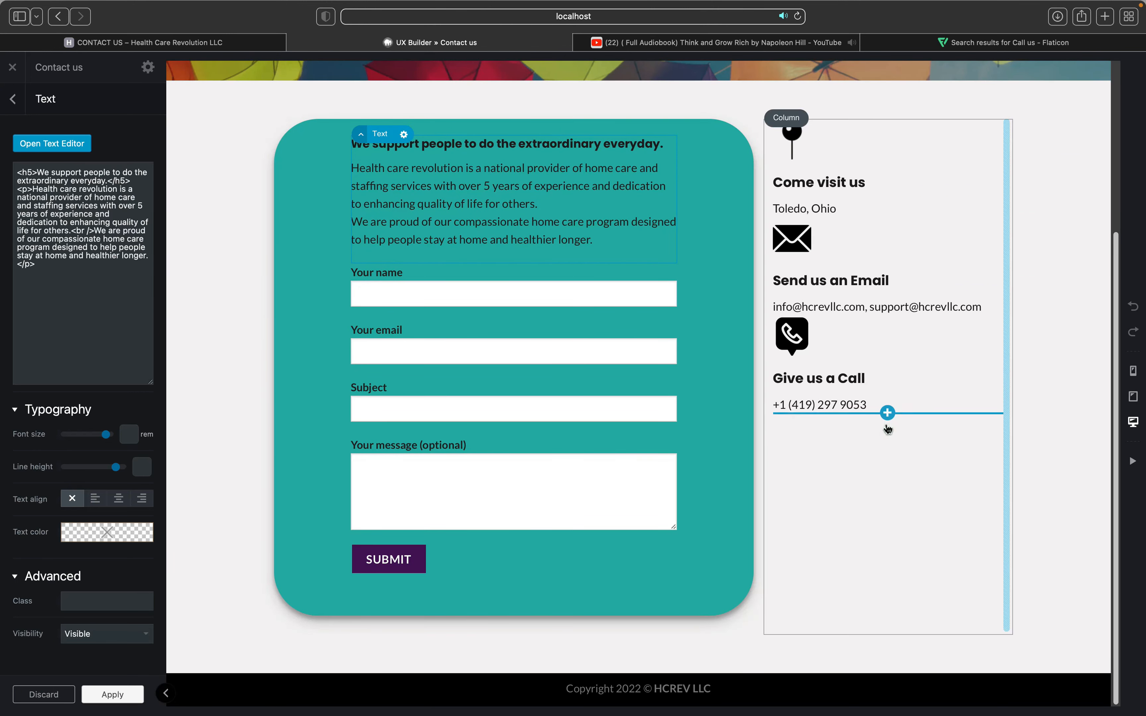
click(887, 415)
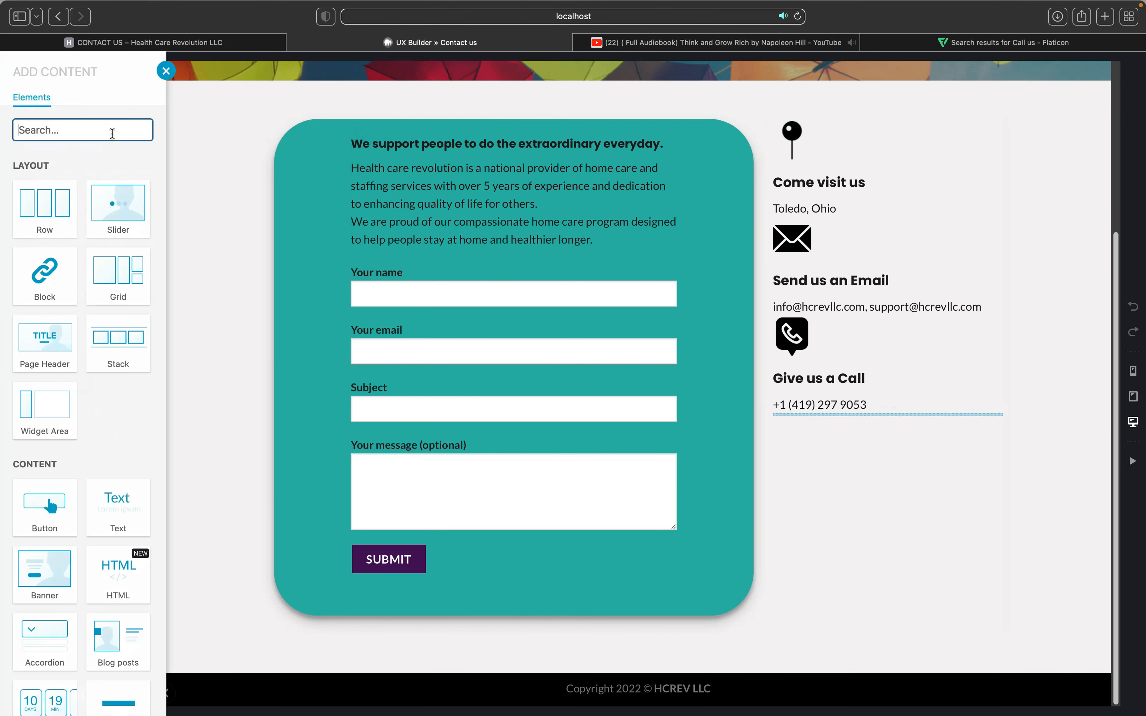
click(112, 133)
text(gap)
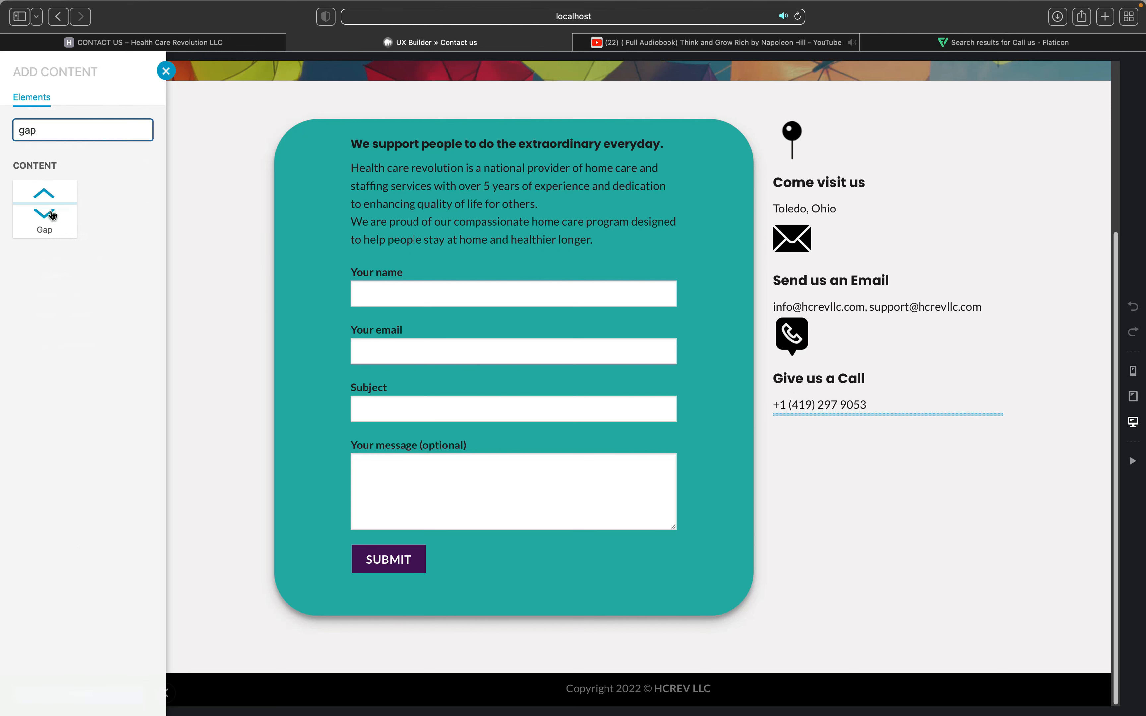
click(53, 216)
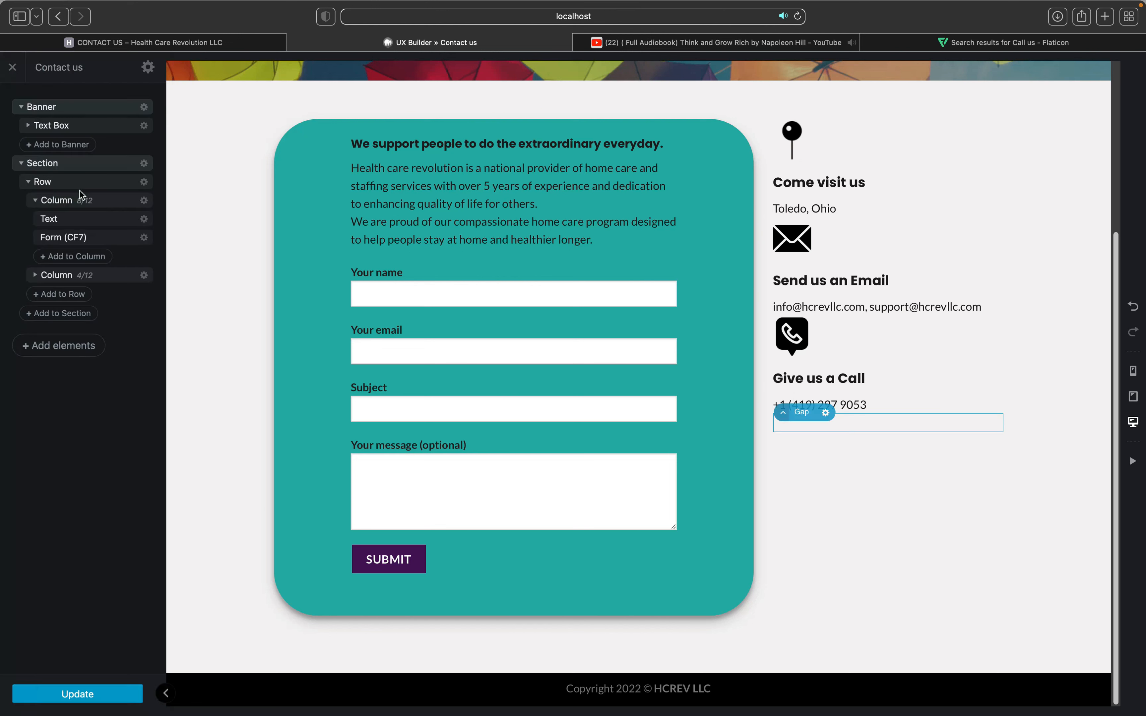
click(888, 443)
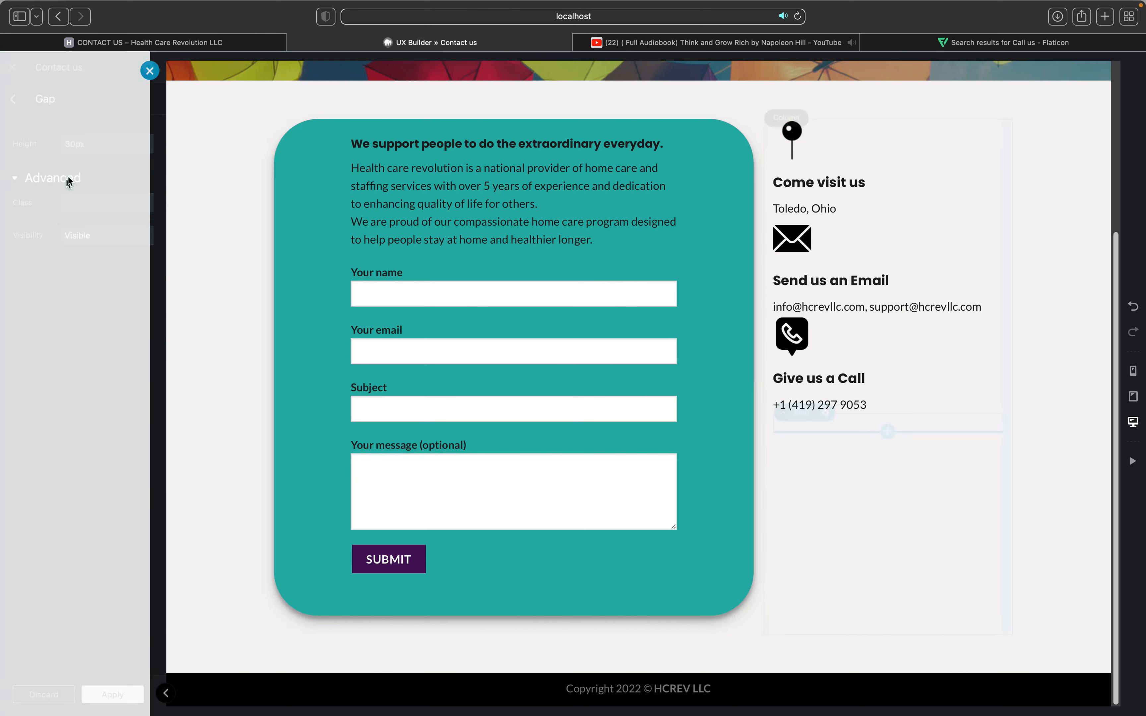
click(90, 134)
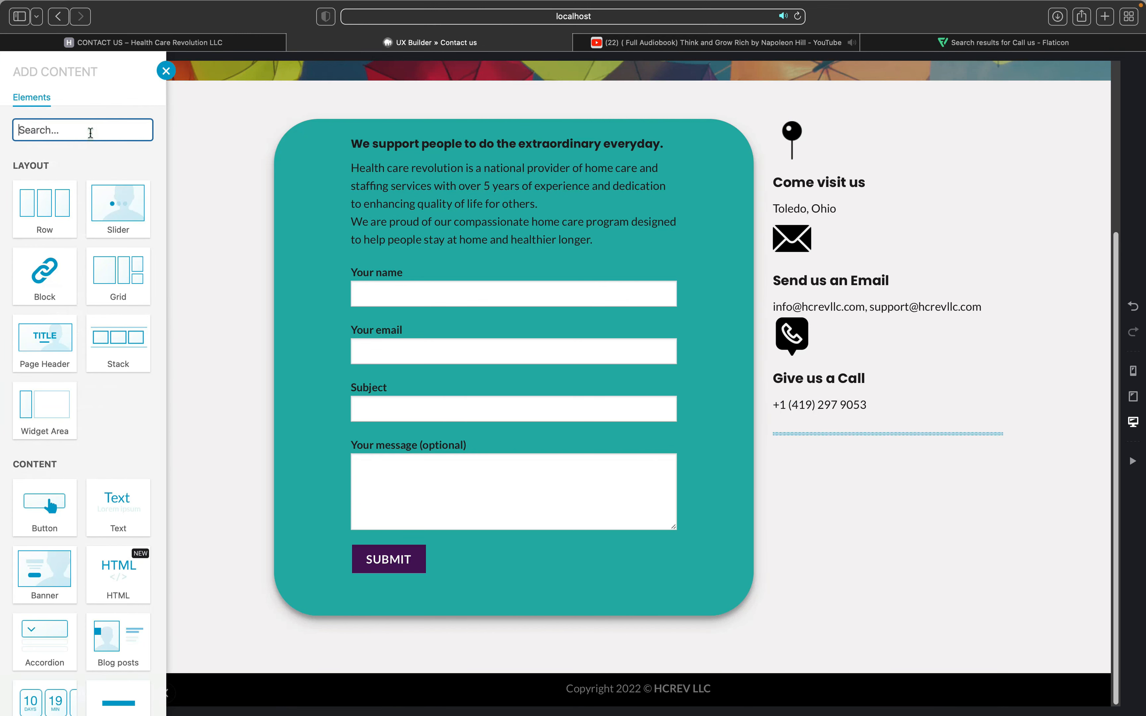
Step: Insert a Follow Icons element below the gap and scale it to 117%
text(so)
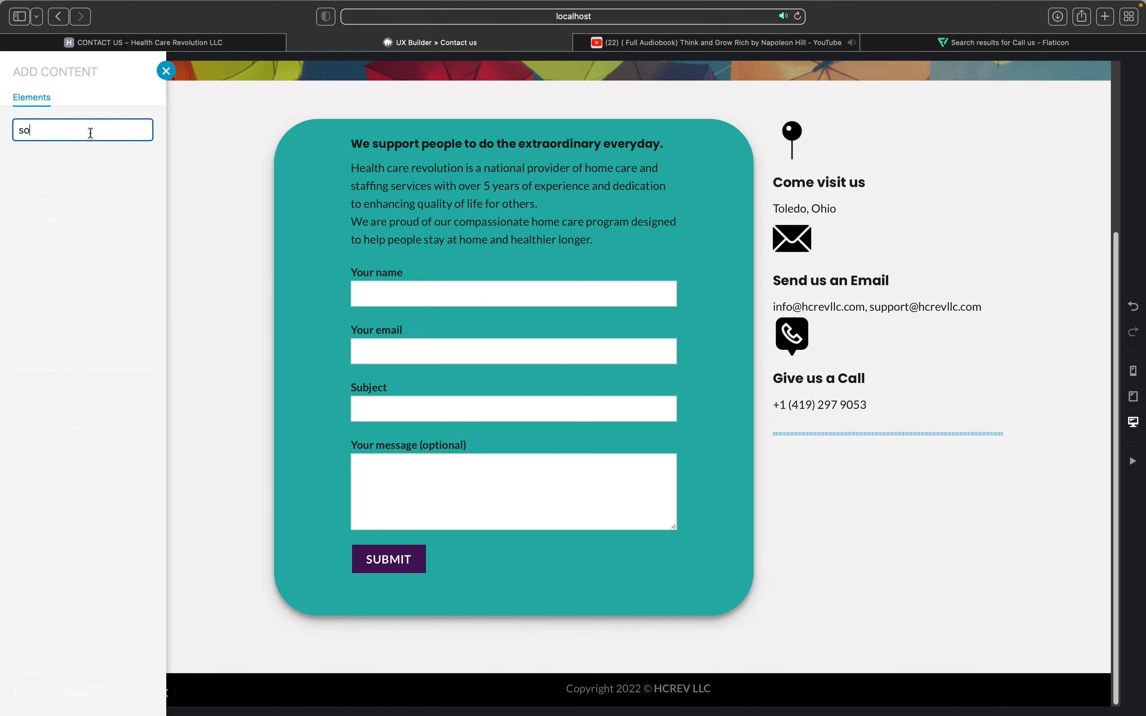
key(BackSpace)
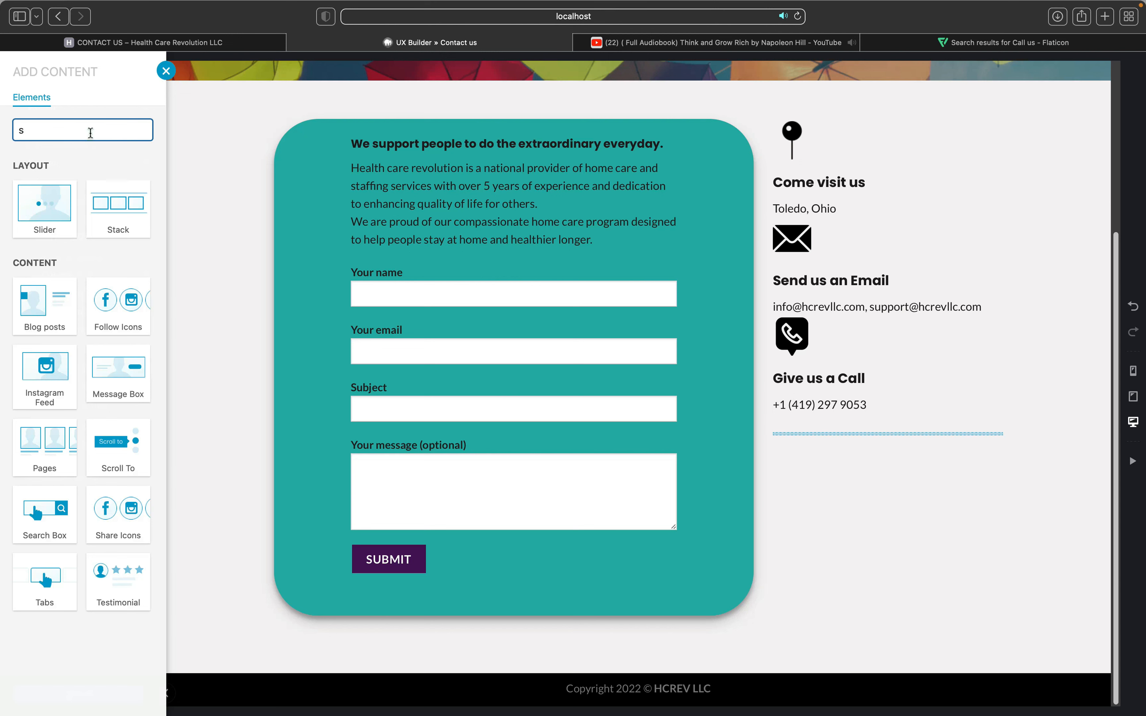
key(BackSpace)
text(fo)
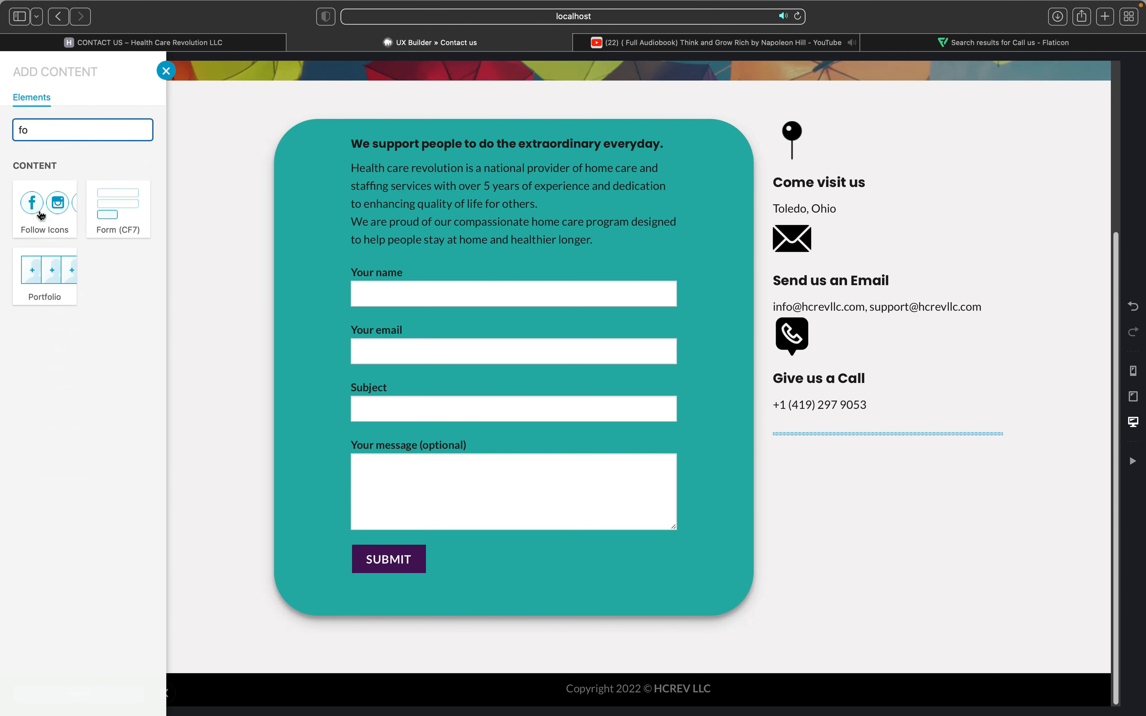
click(42, 216)
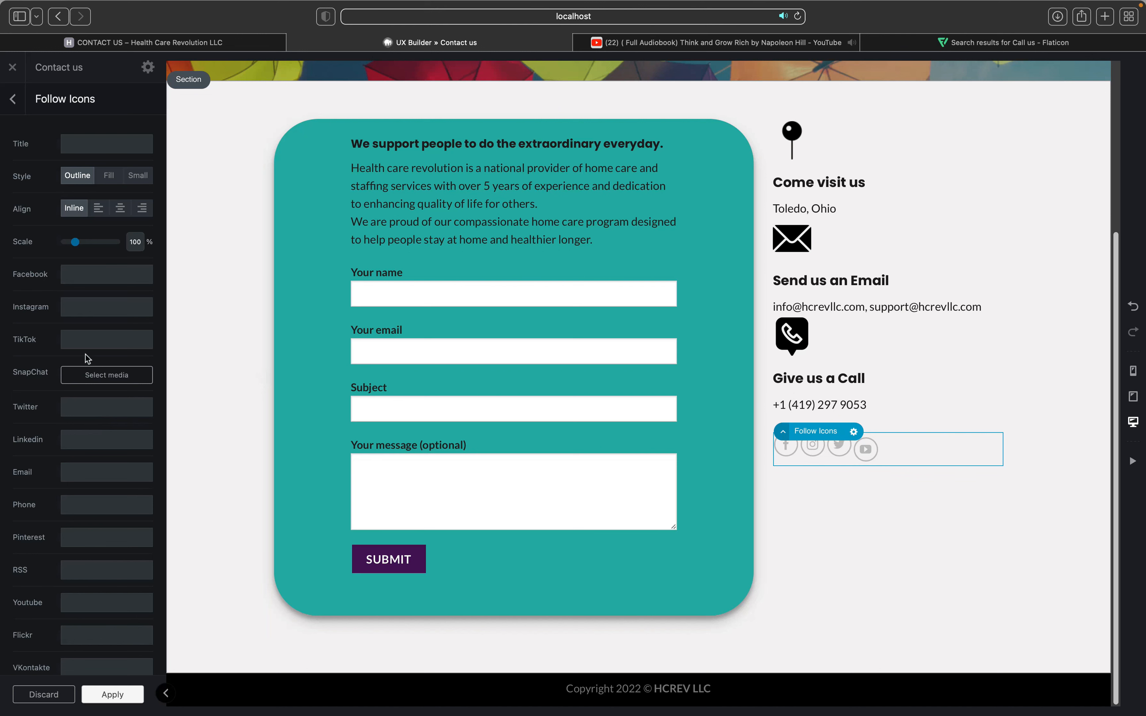
drag(73, 243, 79, 246)
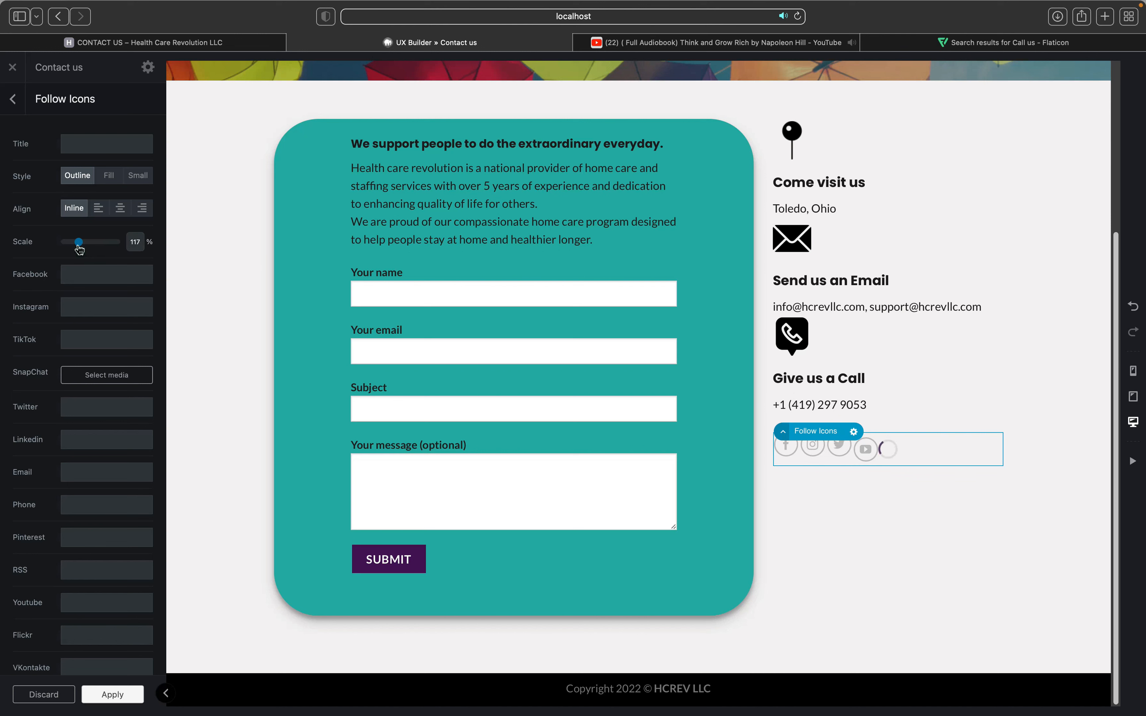
Step: Title the Follow Icons 'Connect With Us' and reduce their scale to 111%
click(92, 141)
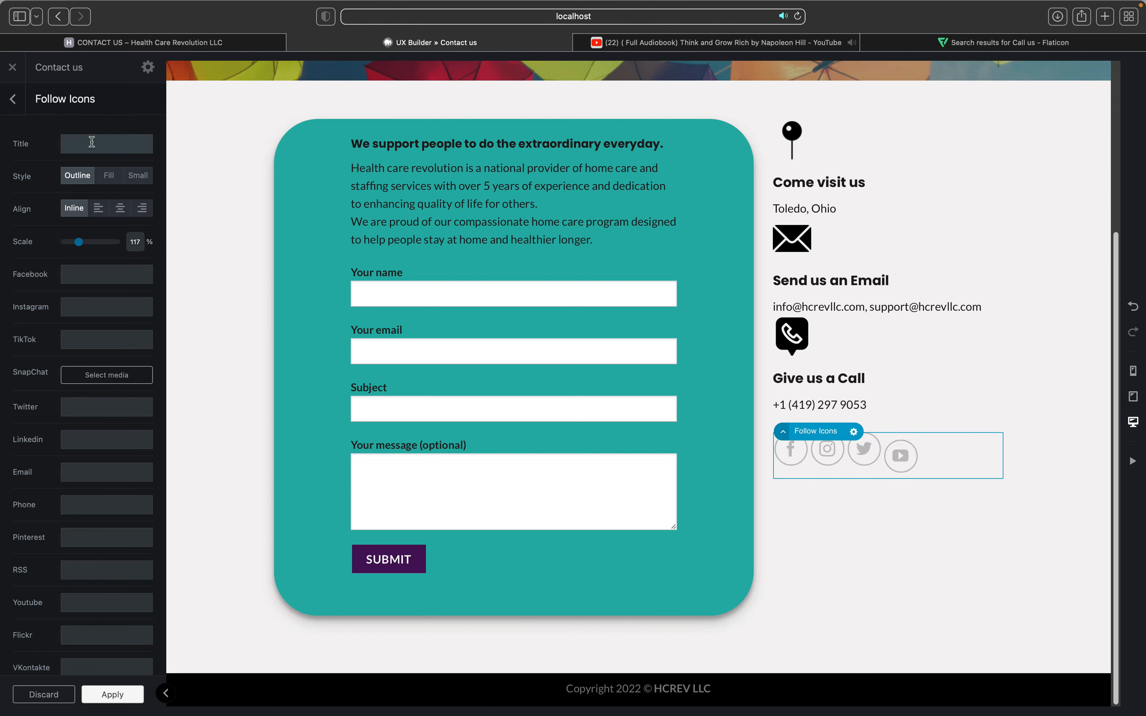
click(92, 142)
text(F)
key(BackSpace)
text(Connect With us)
click(123, 144)
text(Us)
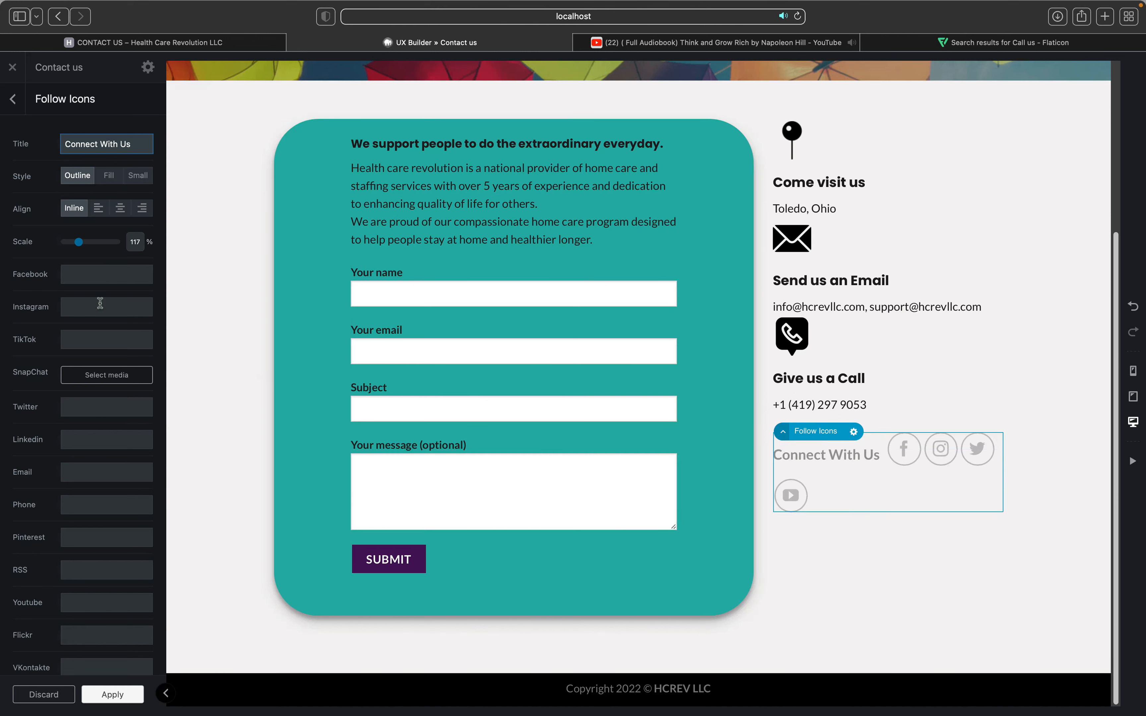
click(100, 287)
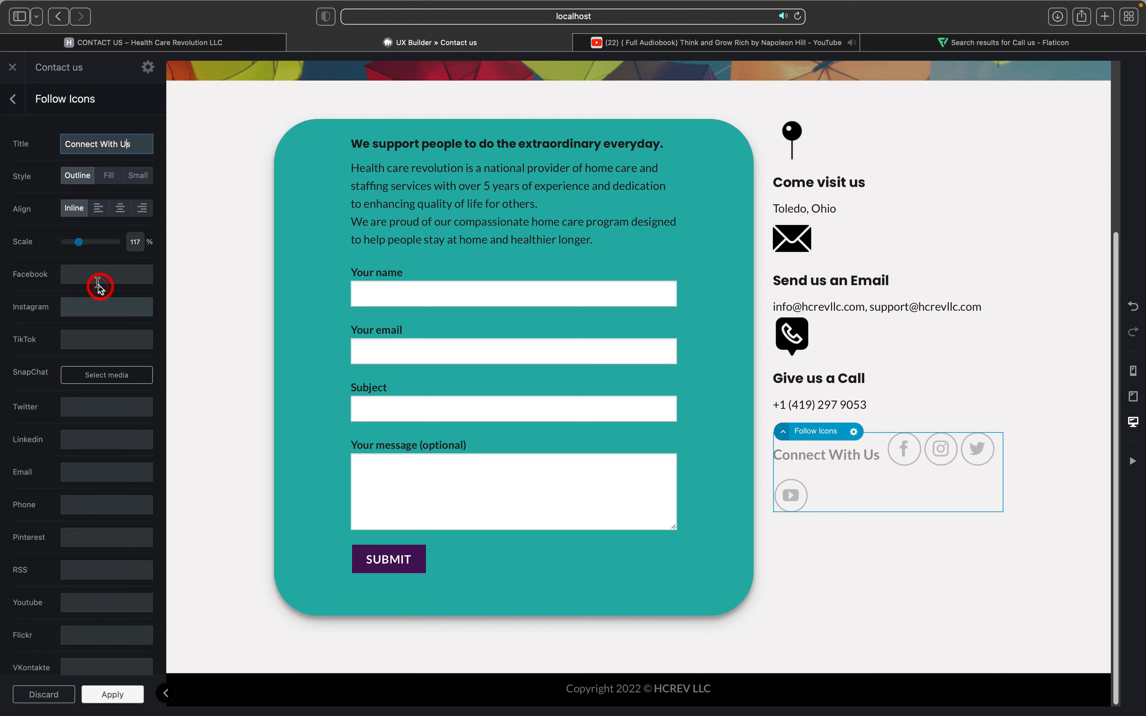
click(140, 174)
drag(79, 243, 76, 243)
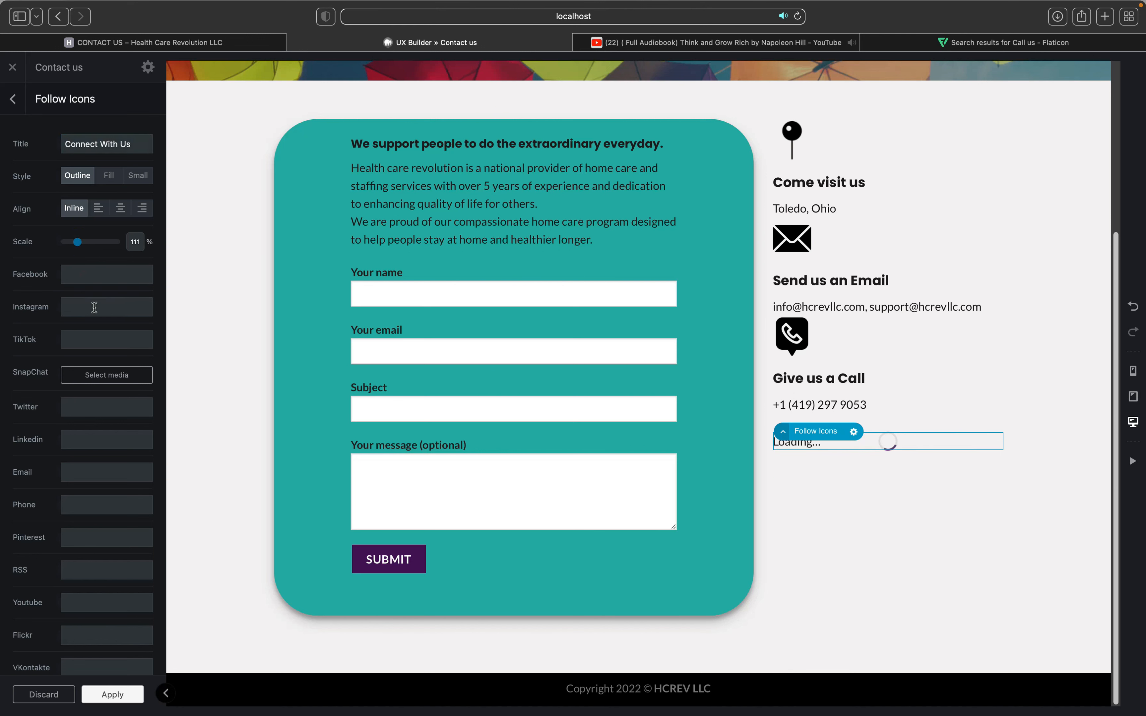
Step: Enter # as the link for the Facebook, Instagram, Twitter and YouTube icons
click(81, 279)
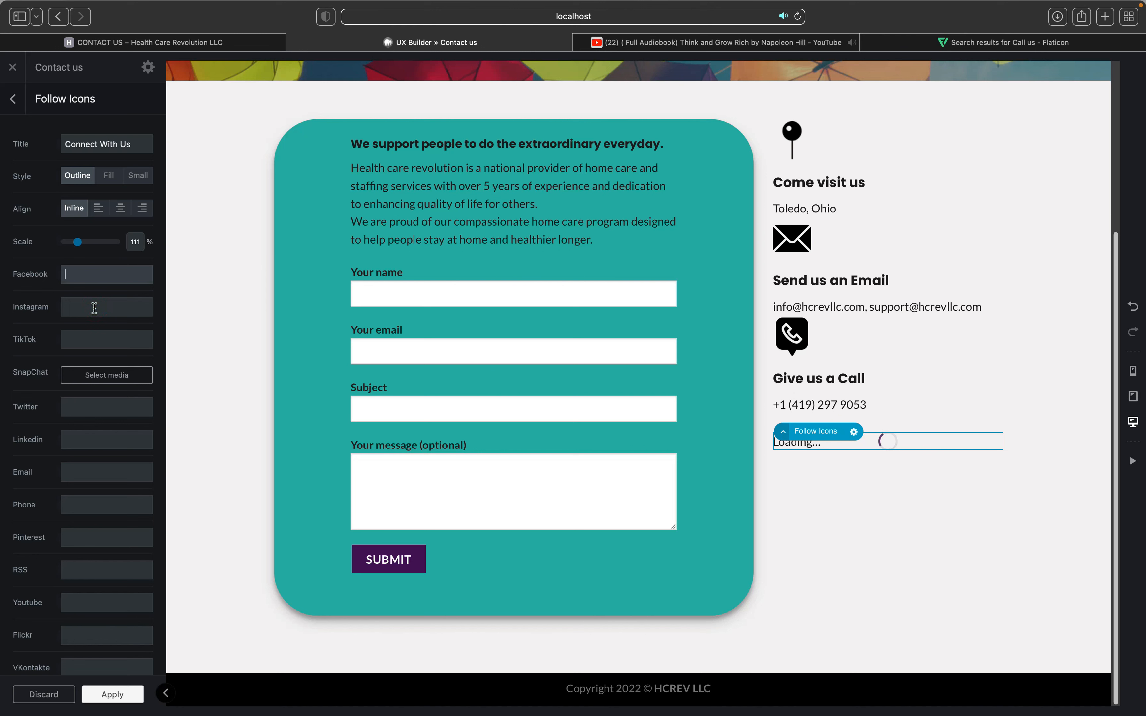
key(Tab)
text(#)
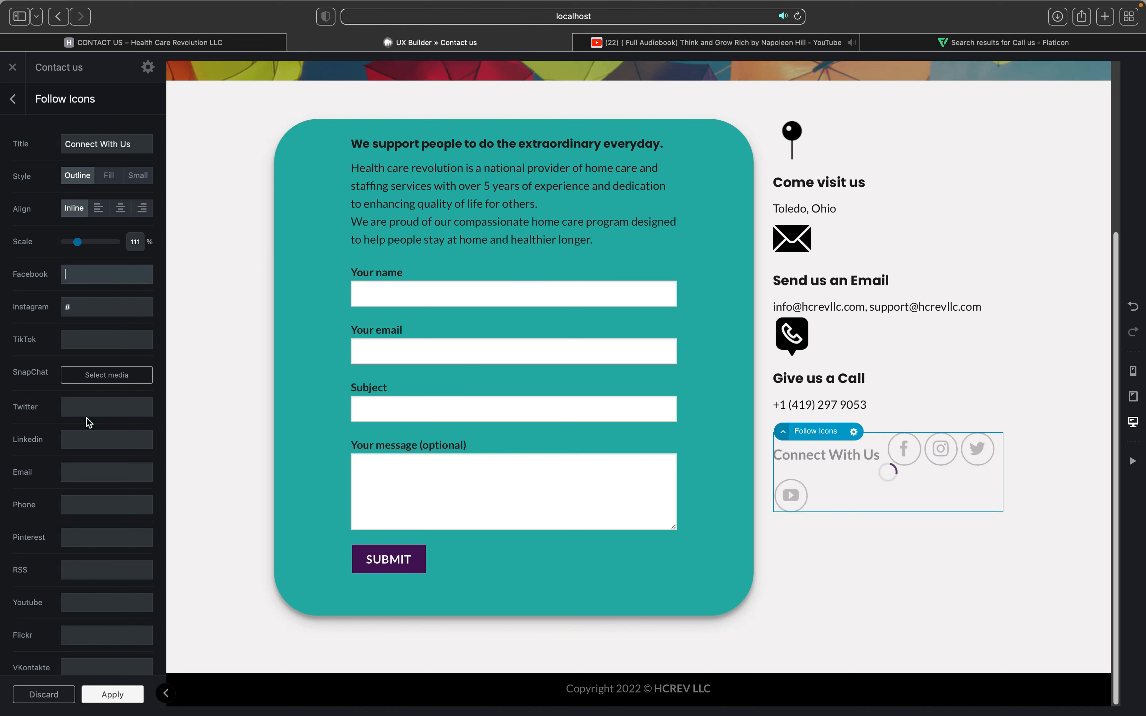
text(#)
scroll(73, 323, down, 3)
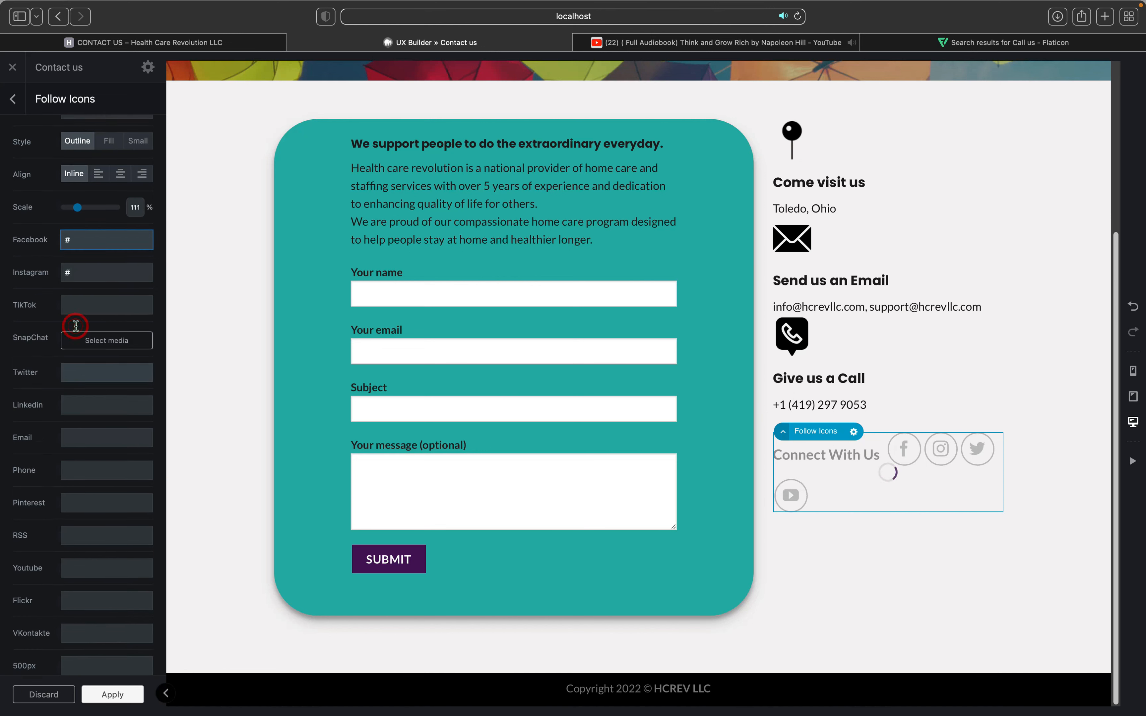
click(75, 326)
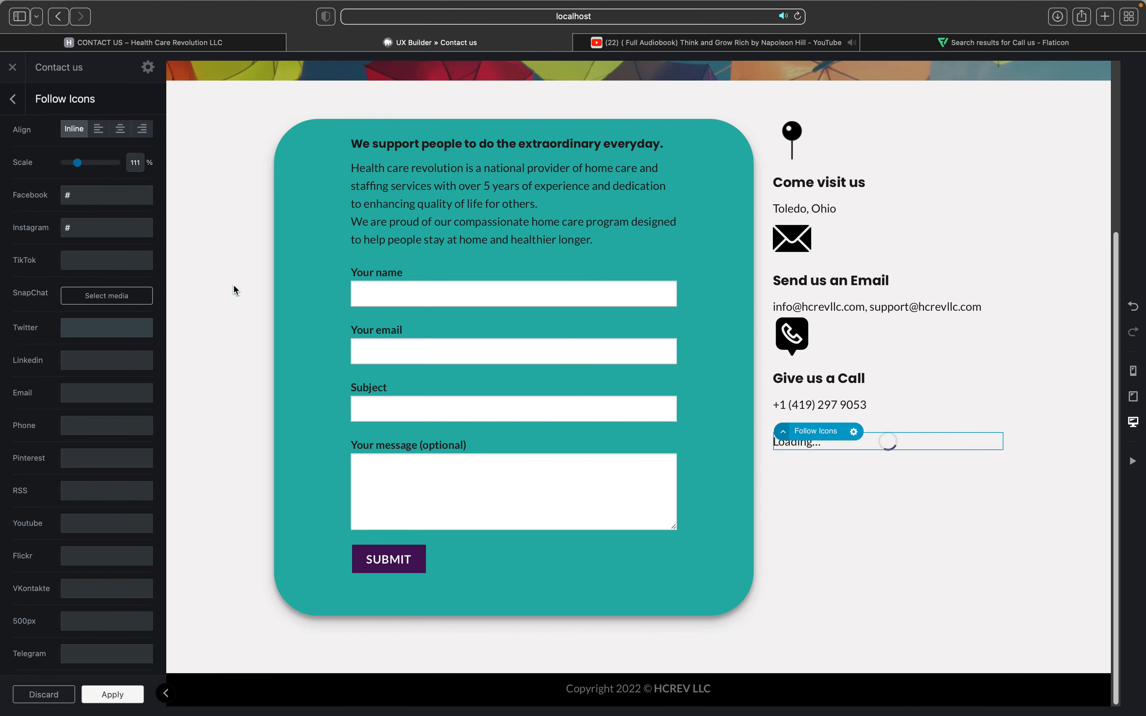
scroll(234, 285, up, 3)
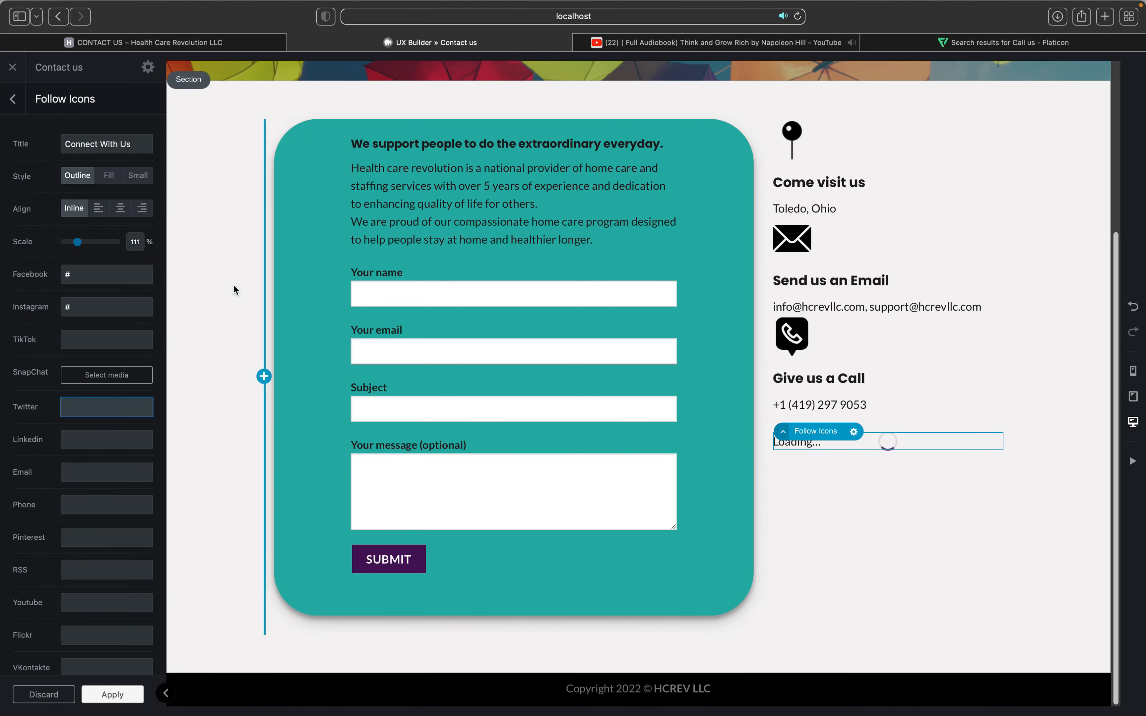
scroll(234, 285, up, 5)
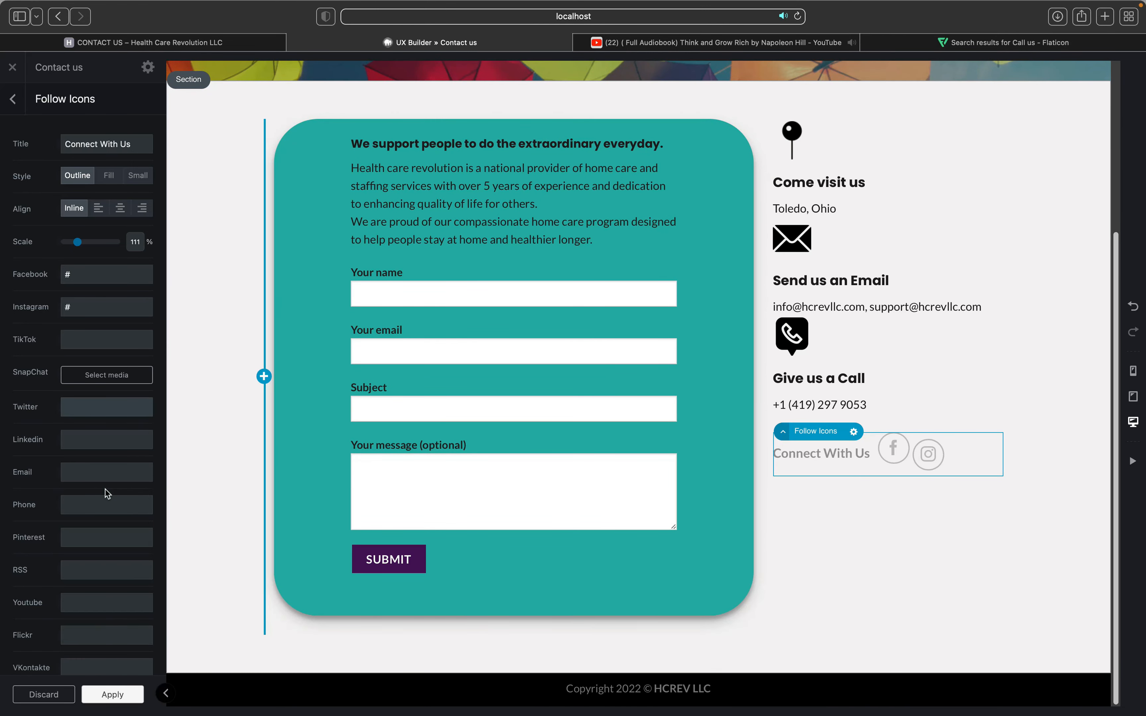
click(91, 441)
scroll(91, 442, down, 5)
click(91, 440)
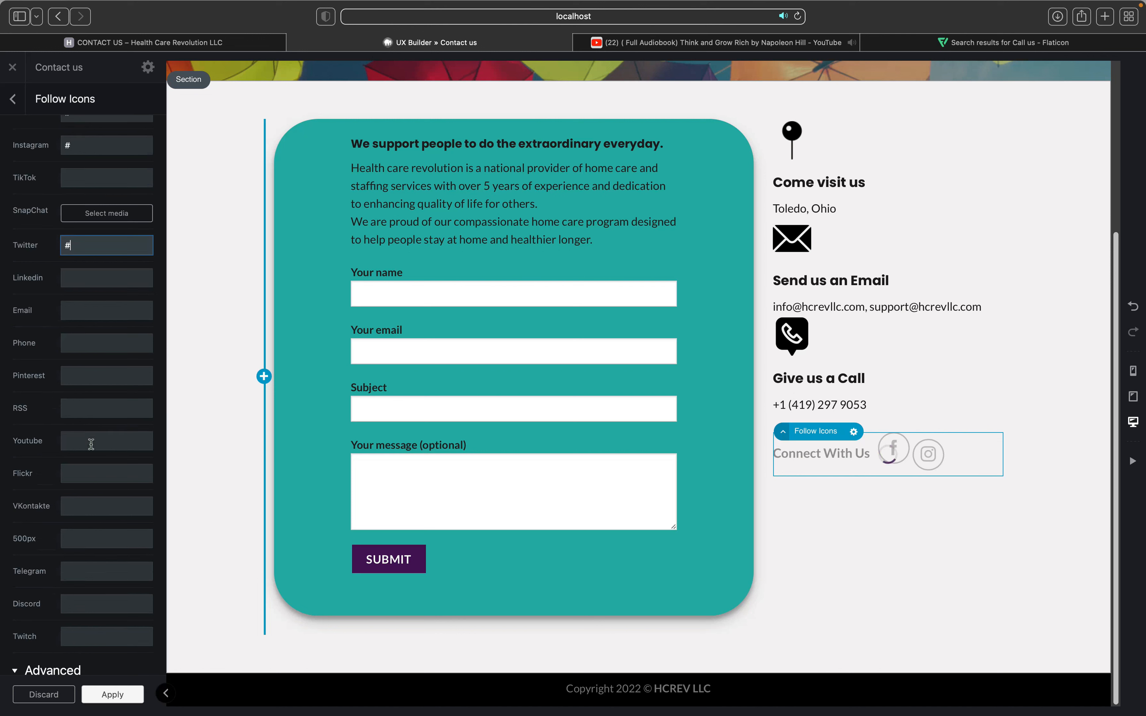
Step: Apply the icon links and close the Follow Icons settings
click(114, 698)
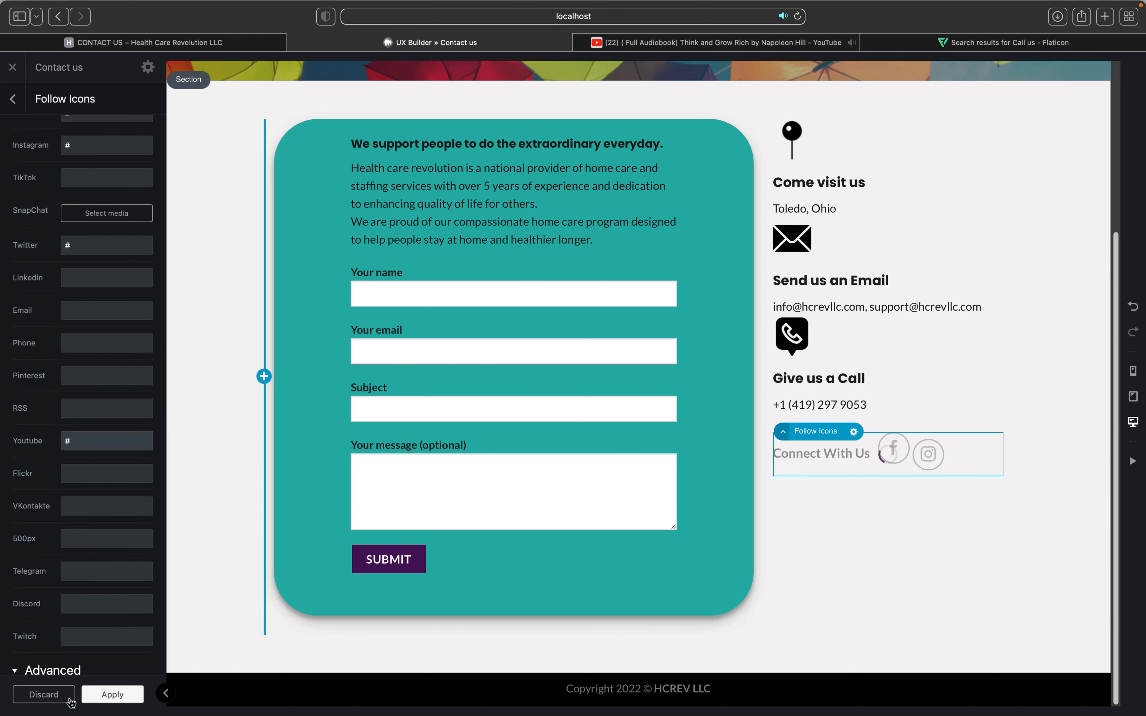
click(70, 700)
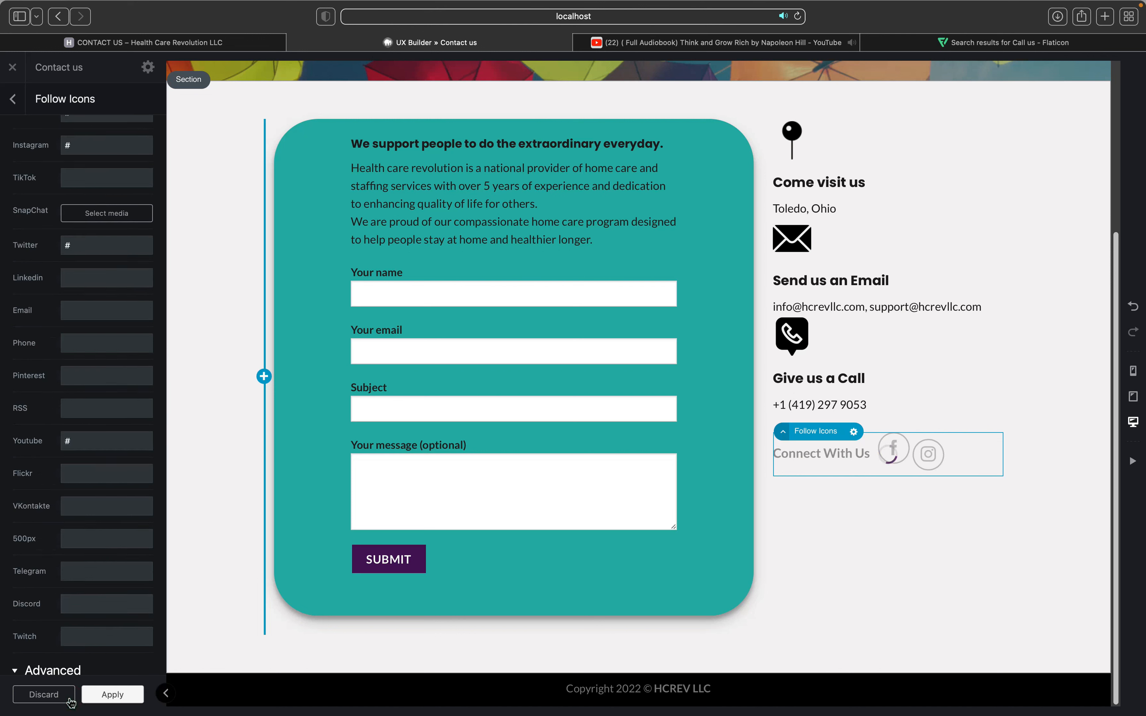
click(70, 700)
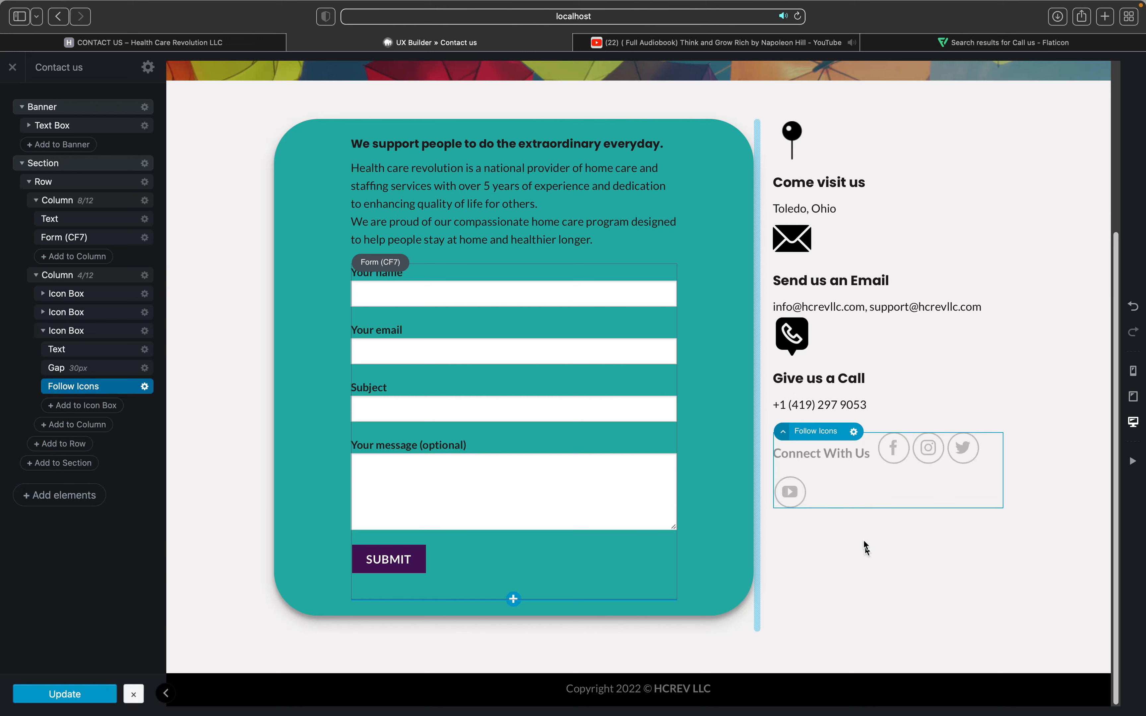
click(860, 458)
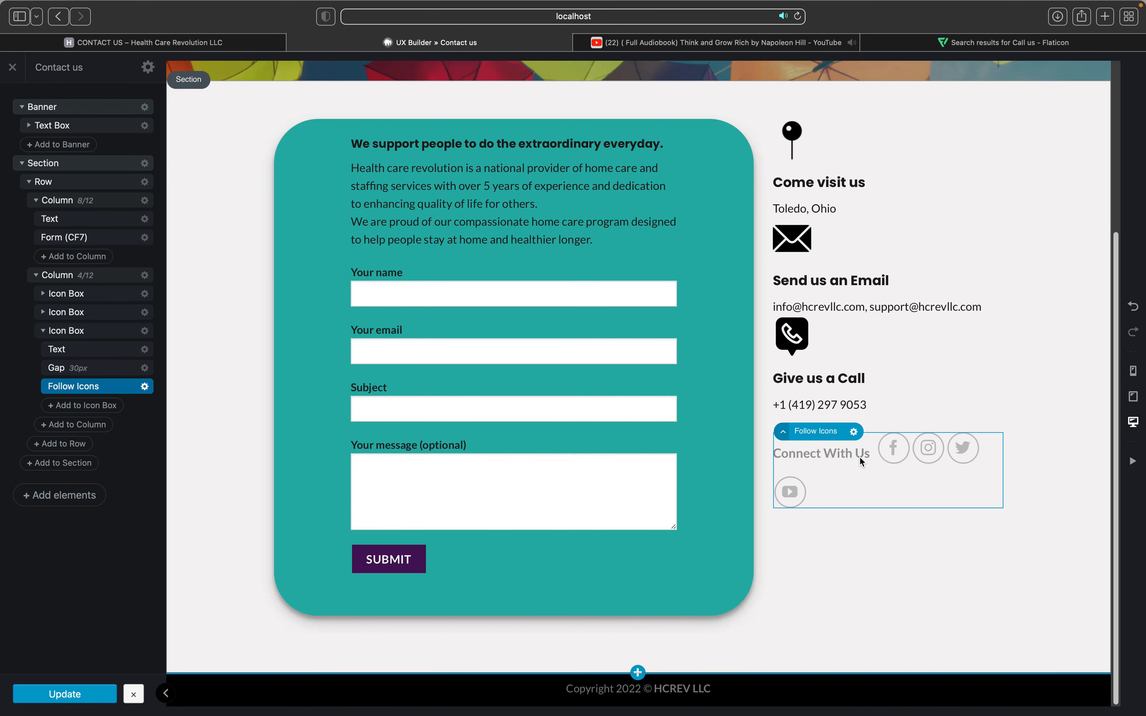